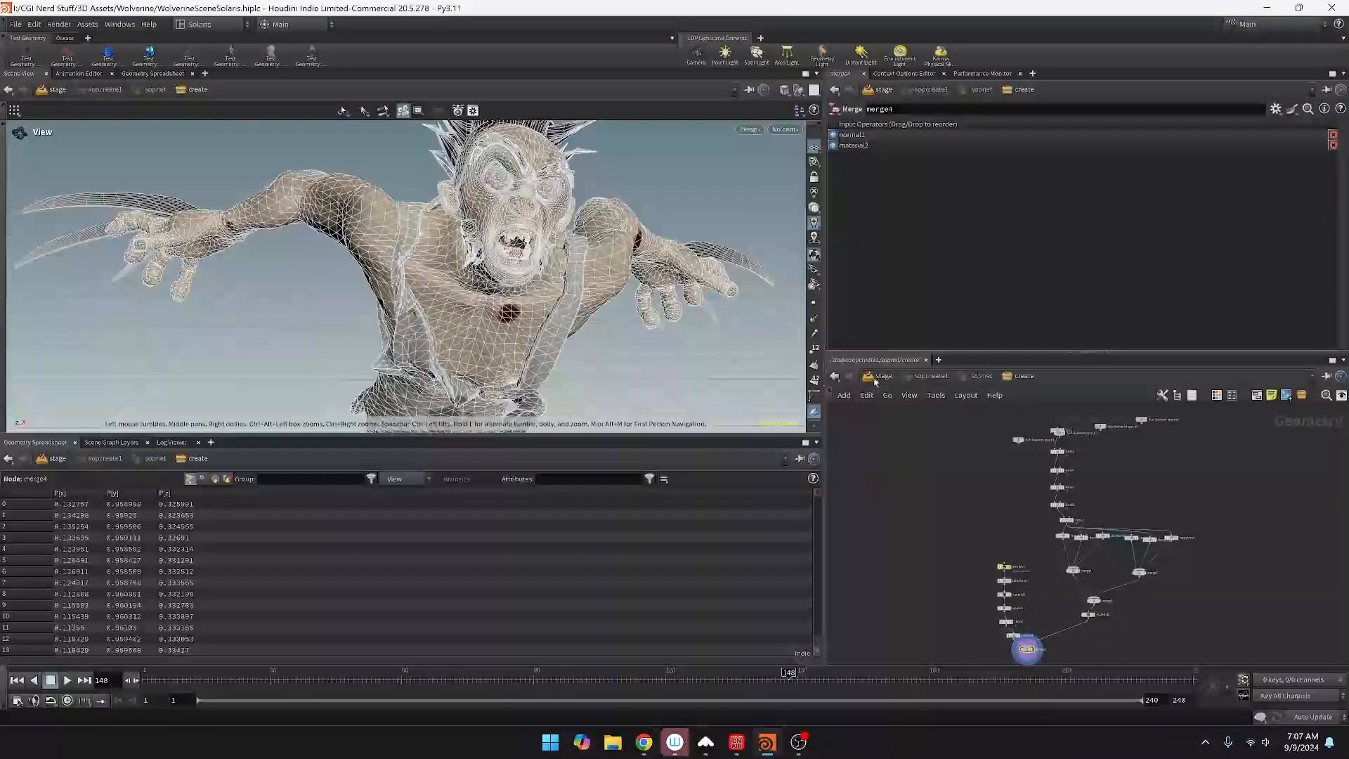
Return to the stage network and inspect the material library, material linker and scene import nodes, displaying the imported environment on its own.
click(876, 377)
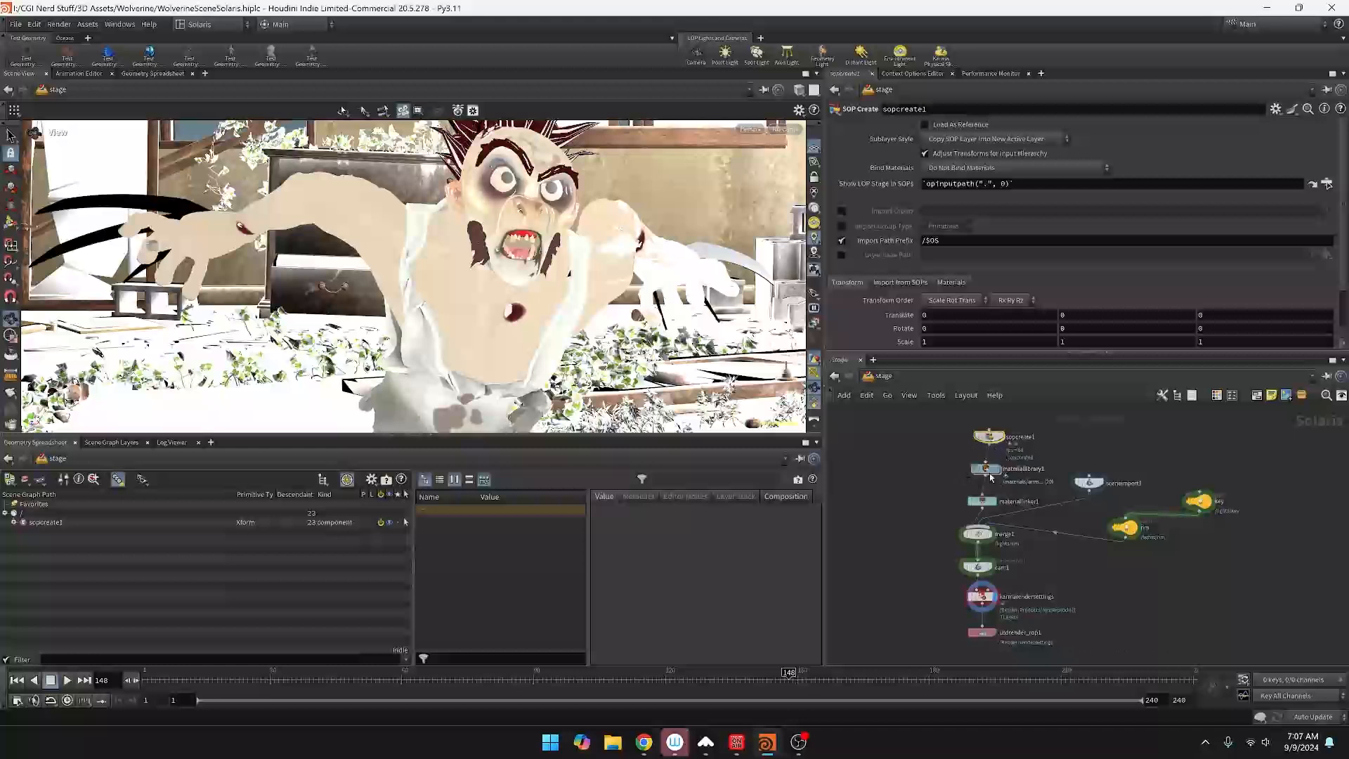
double_click(985, 468)
click(884, 377)
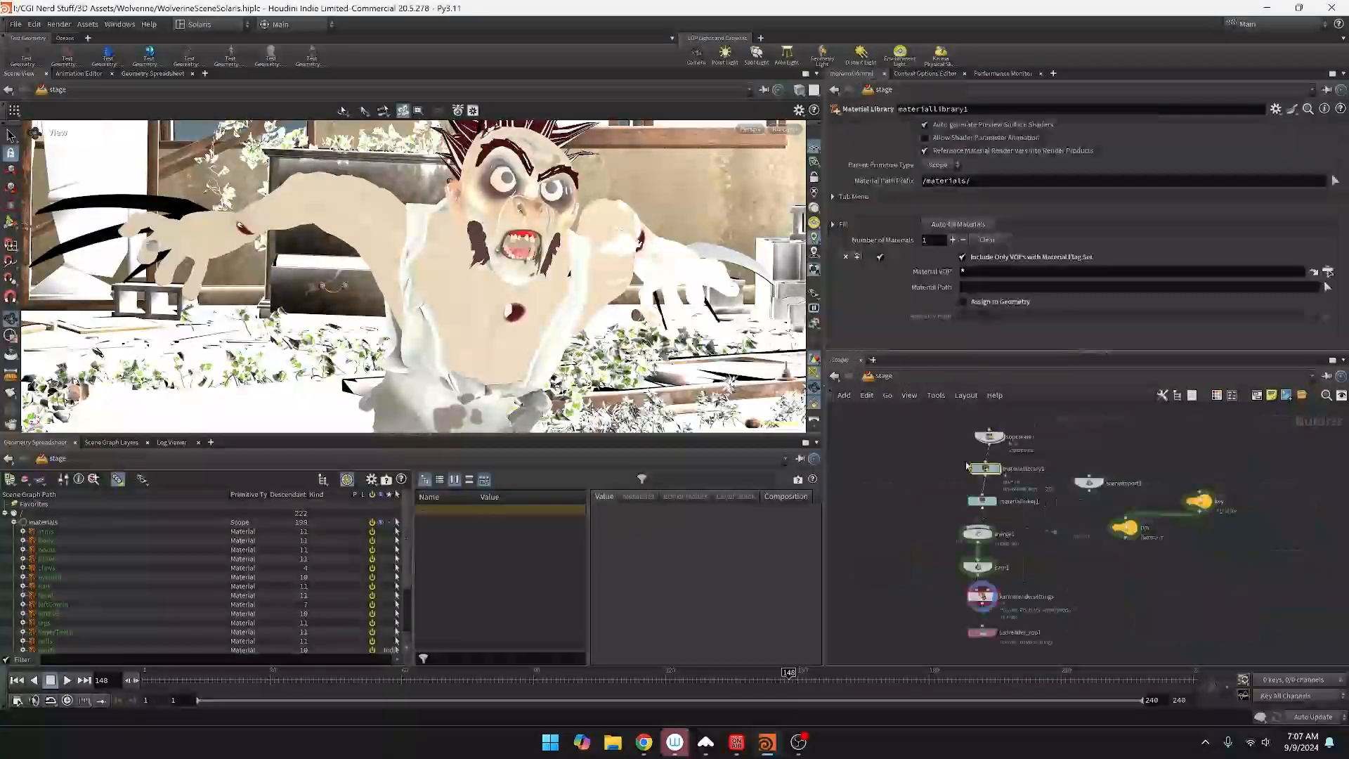
click(982, 501)
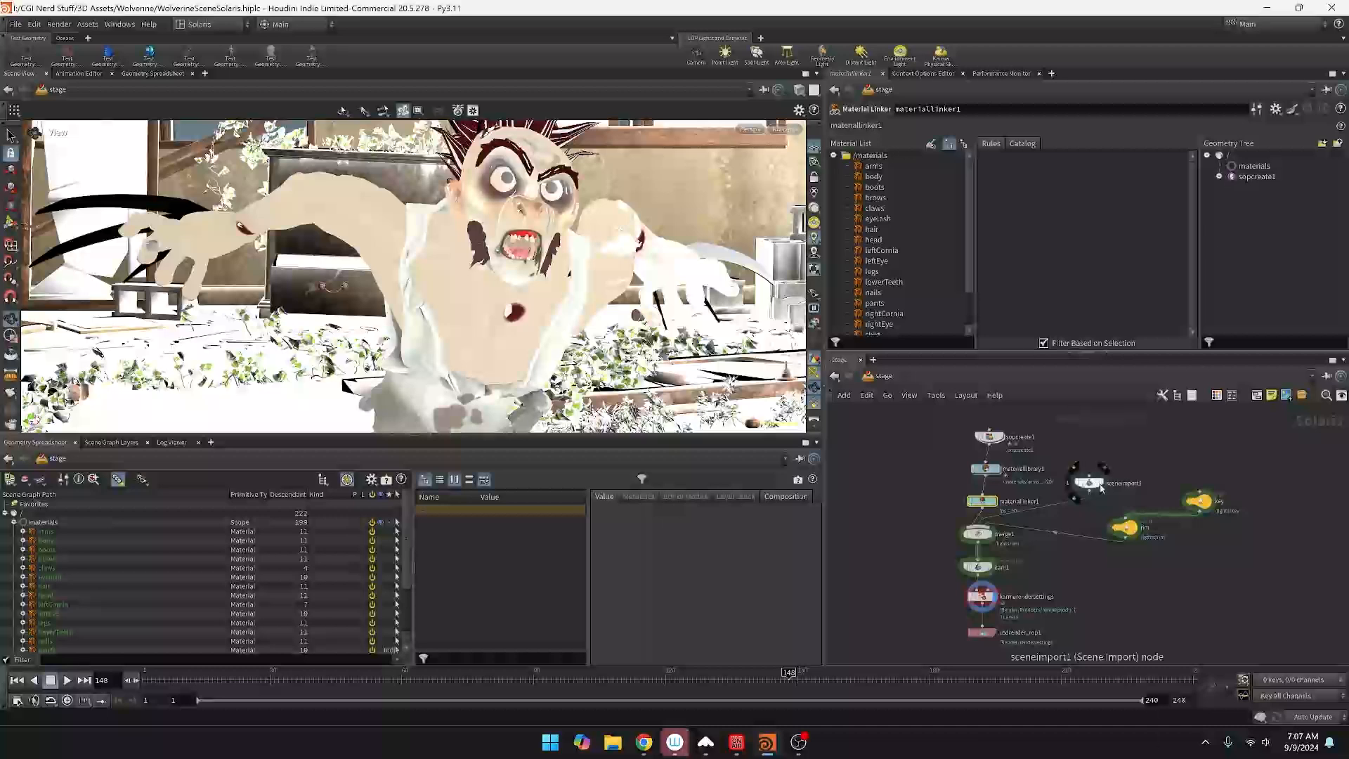
drag(1098, 485, 1098, 480)
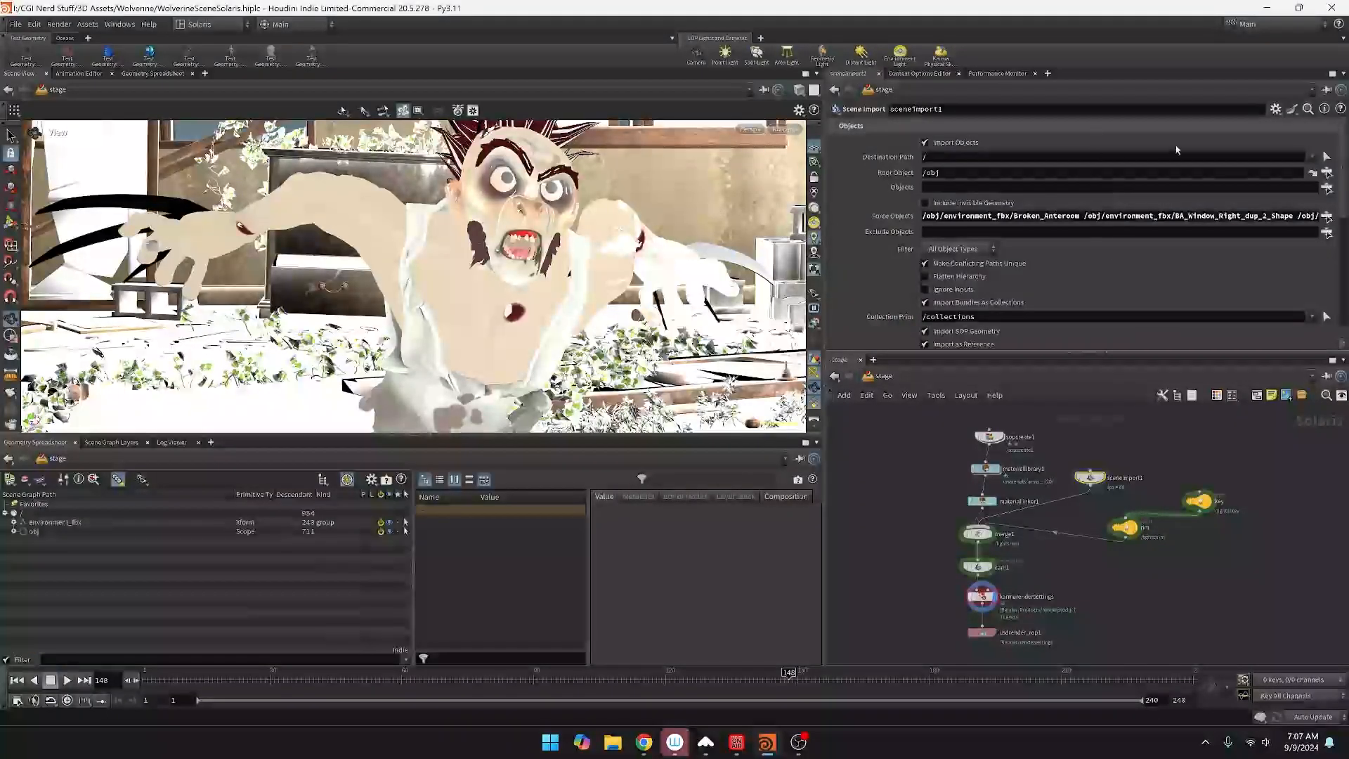
click(1106, 475)
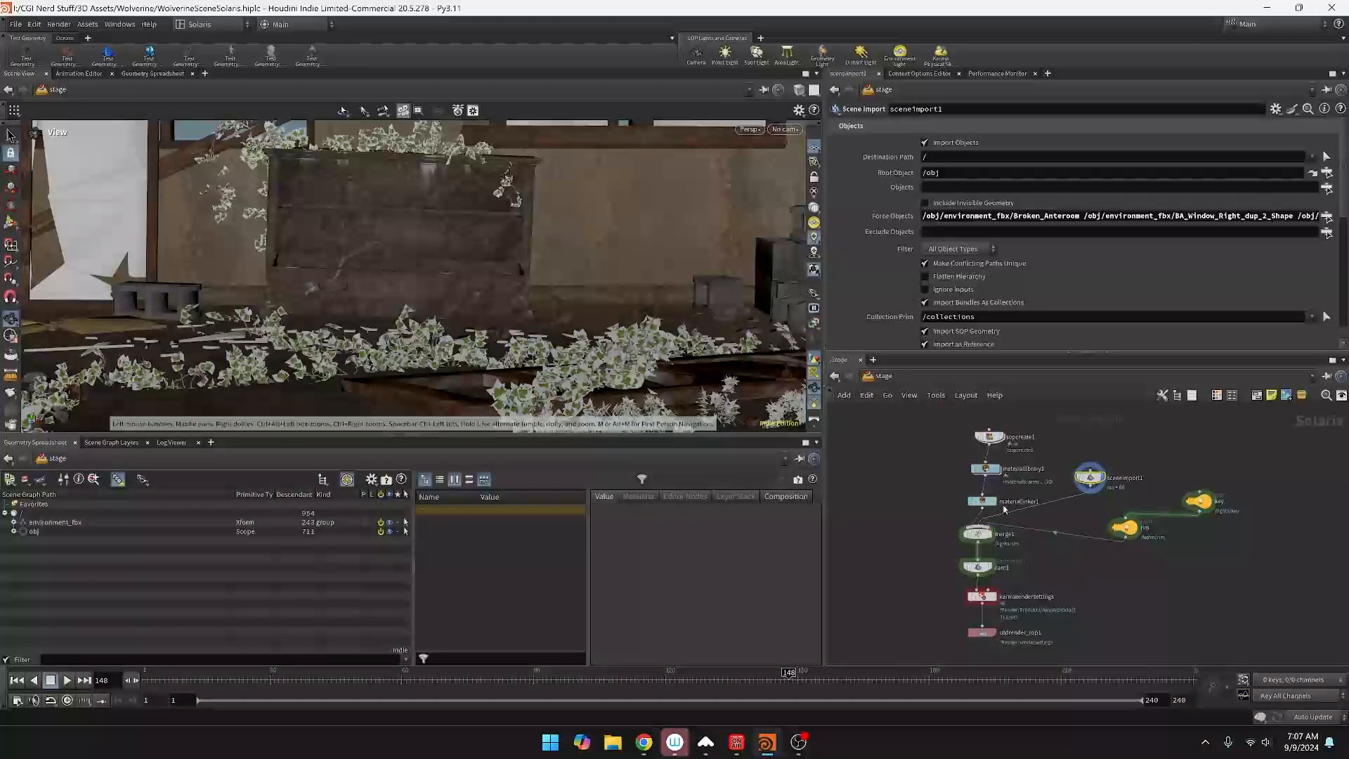
Display the merge1 node's combined stage and inspect the key and rim lights and the cam1 scene import node.
click(990, 535)
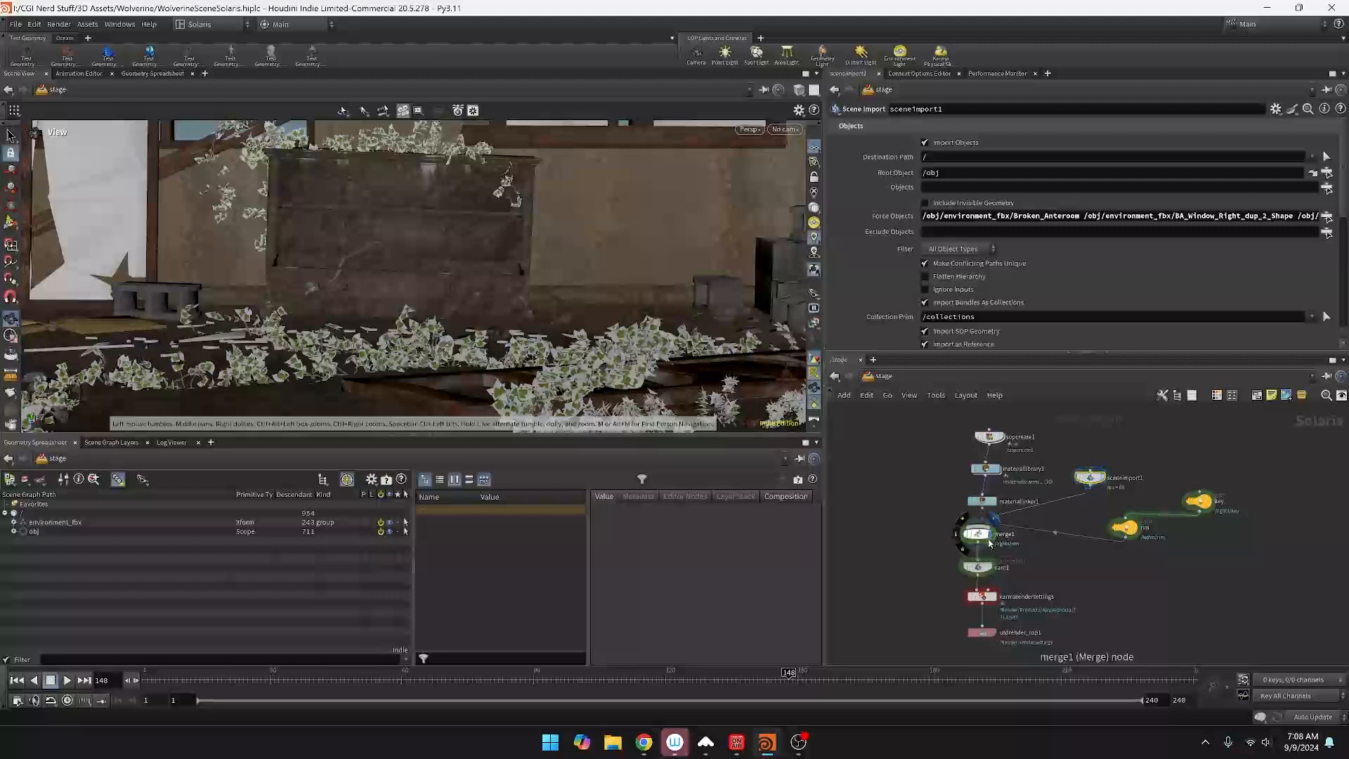
click(982, 533)
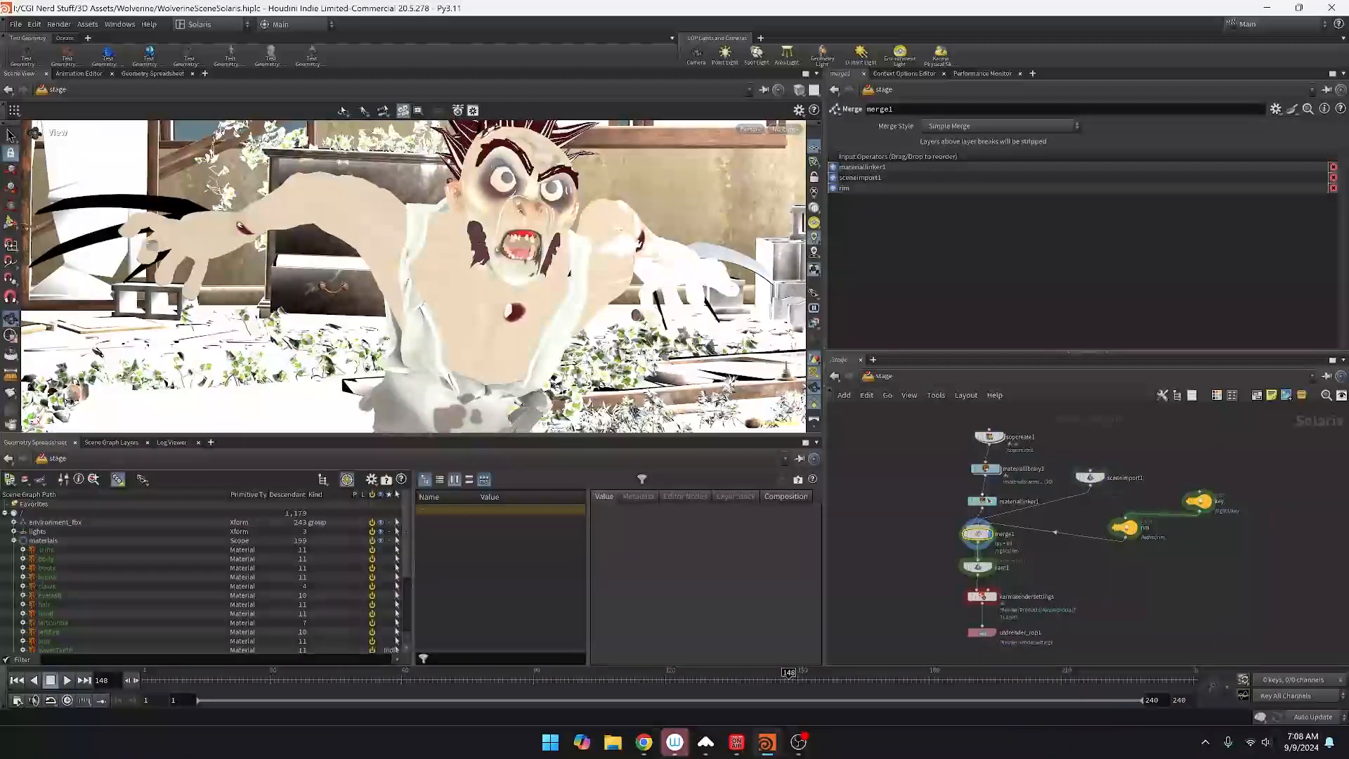
drag(1273, 477, 1115, 567)
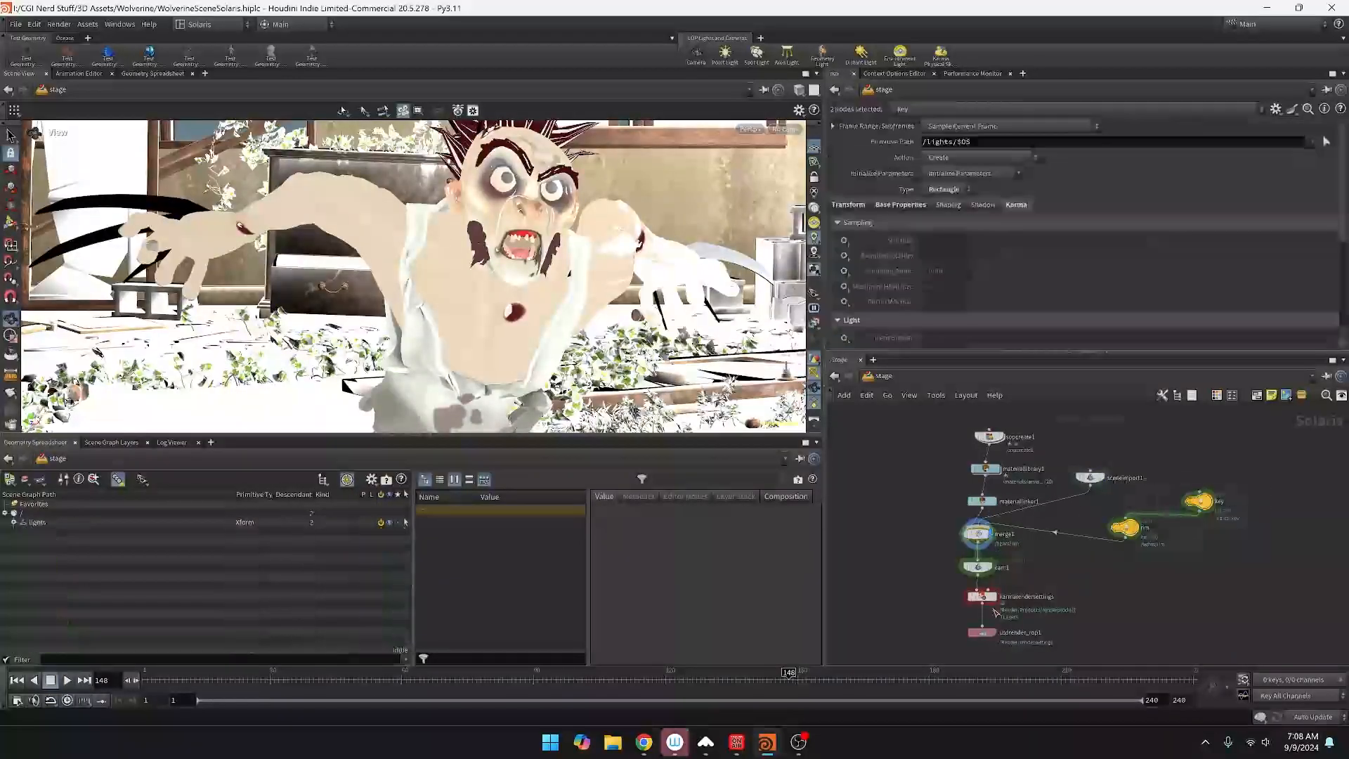
click(977, 566)
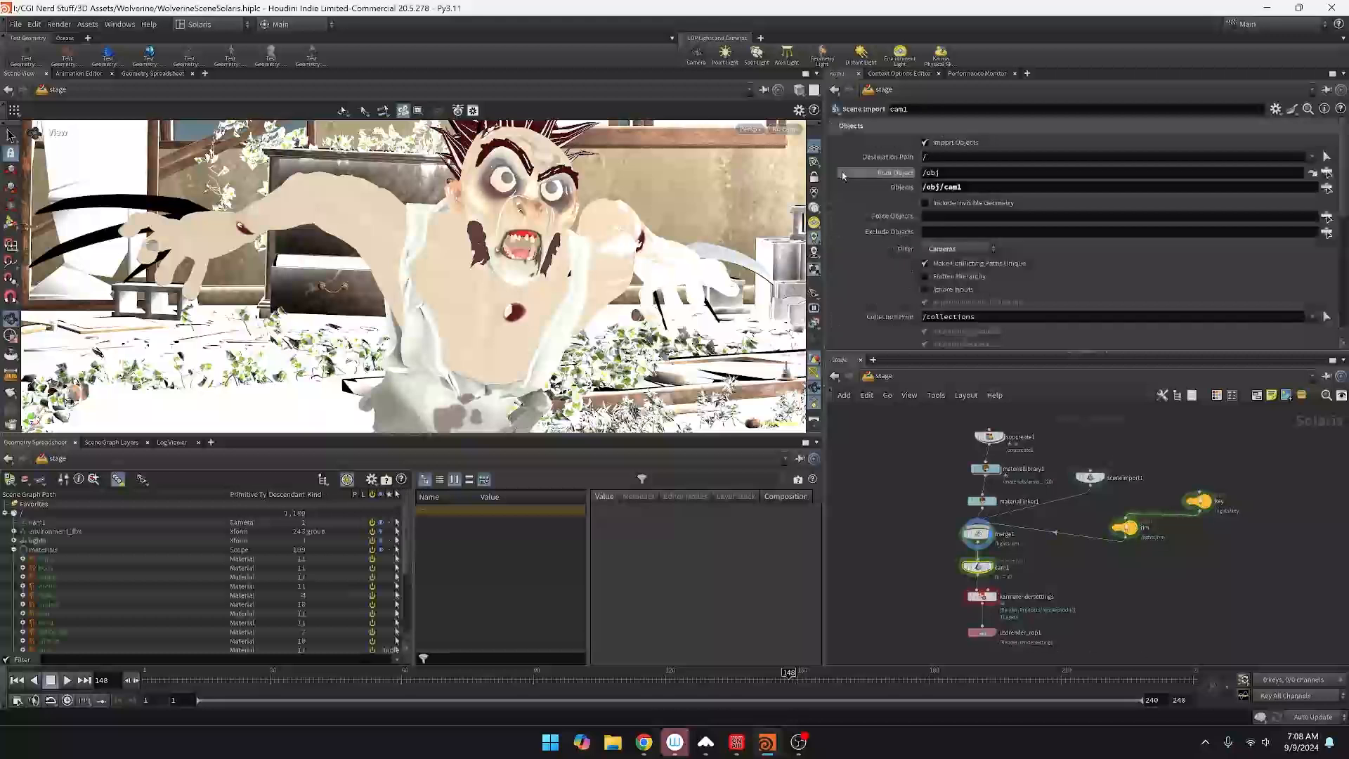
click(776, 127)
mouse_move(838, 163)
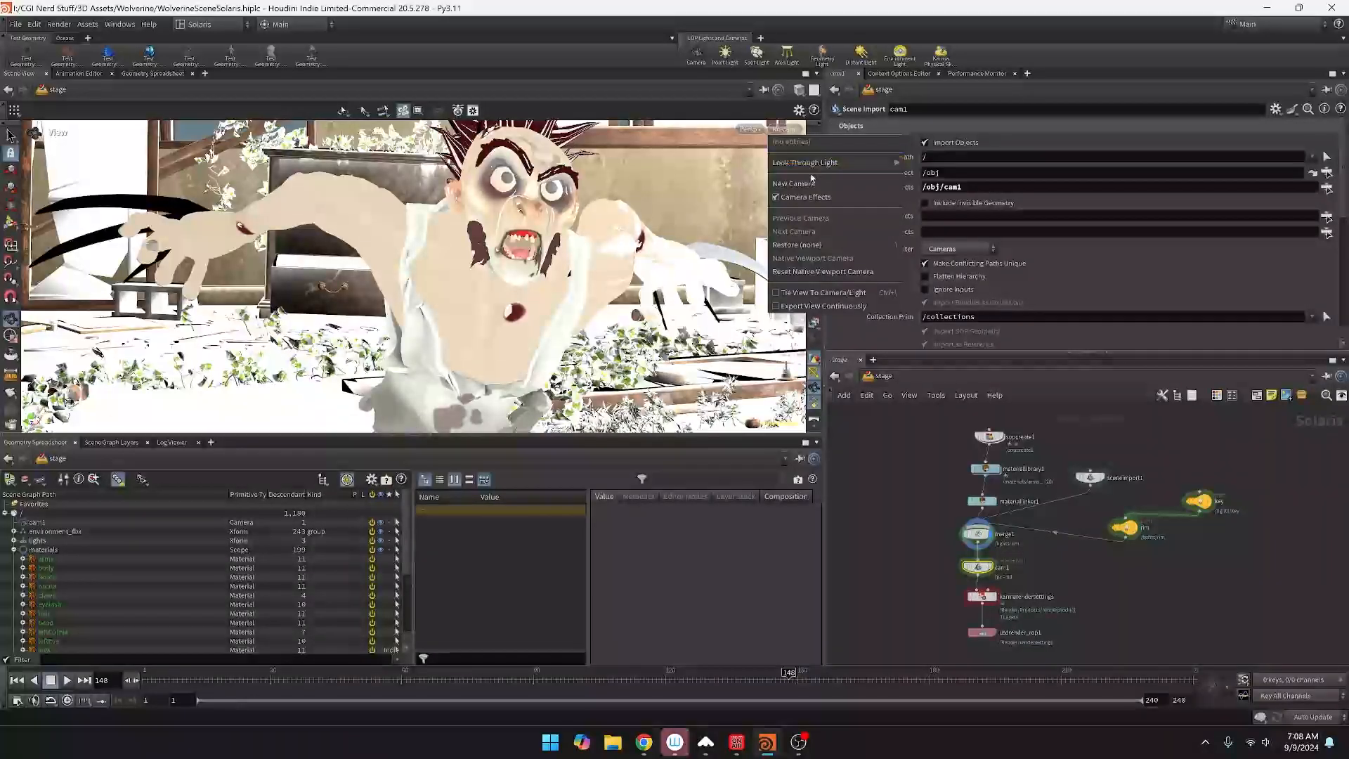
click(689, 103)
click(786, 130)
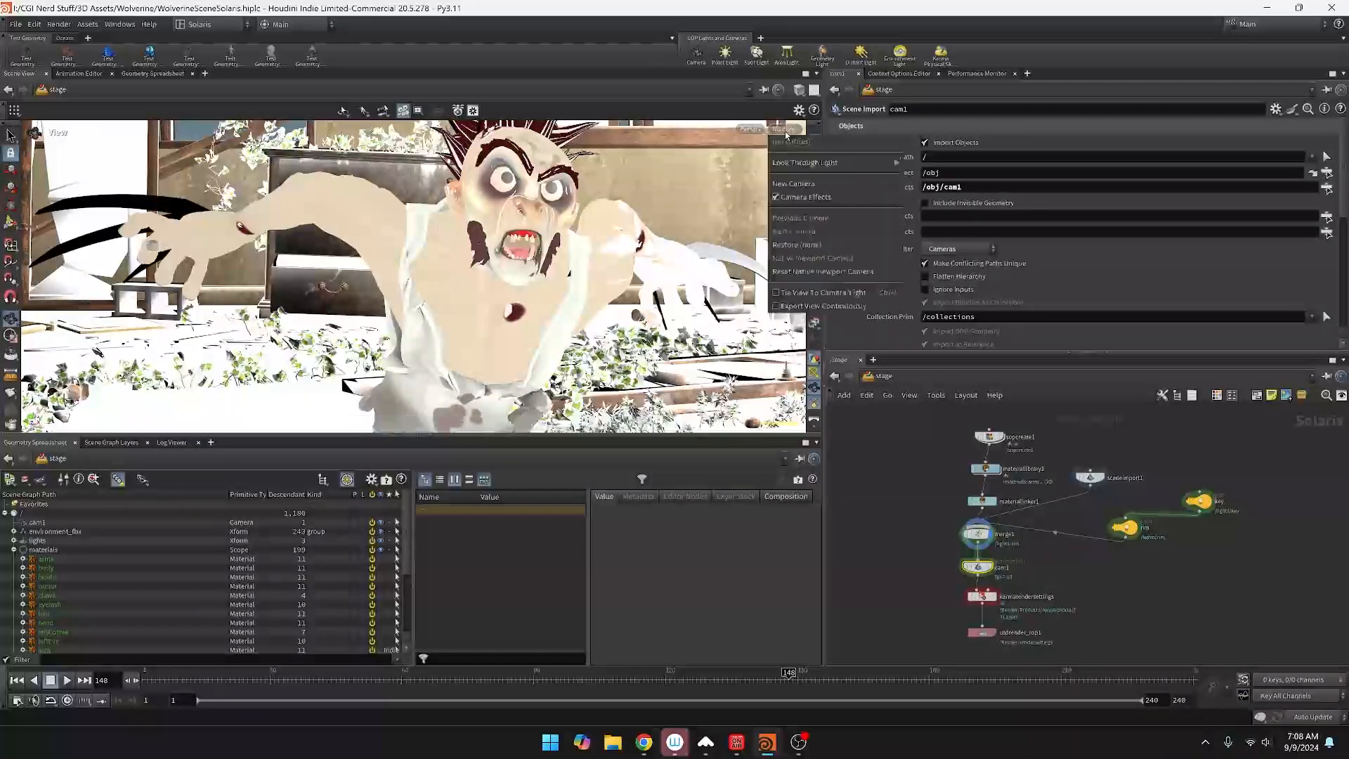
click(747, 130)
click(747, 130)
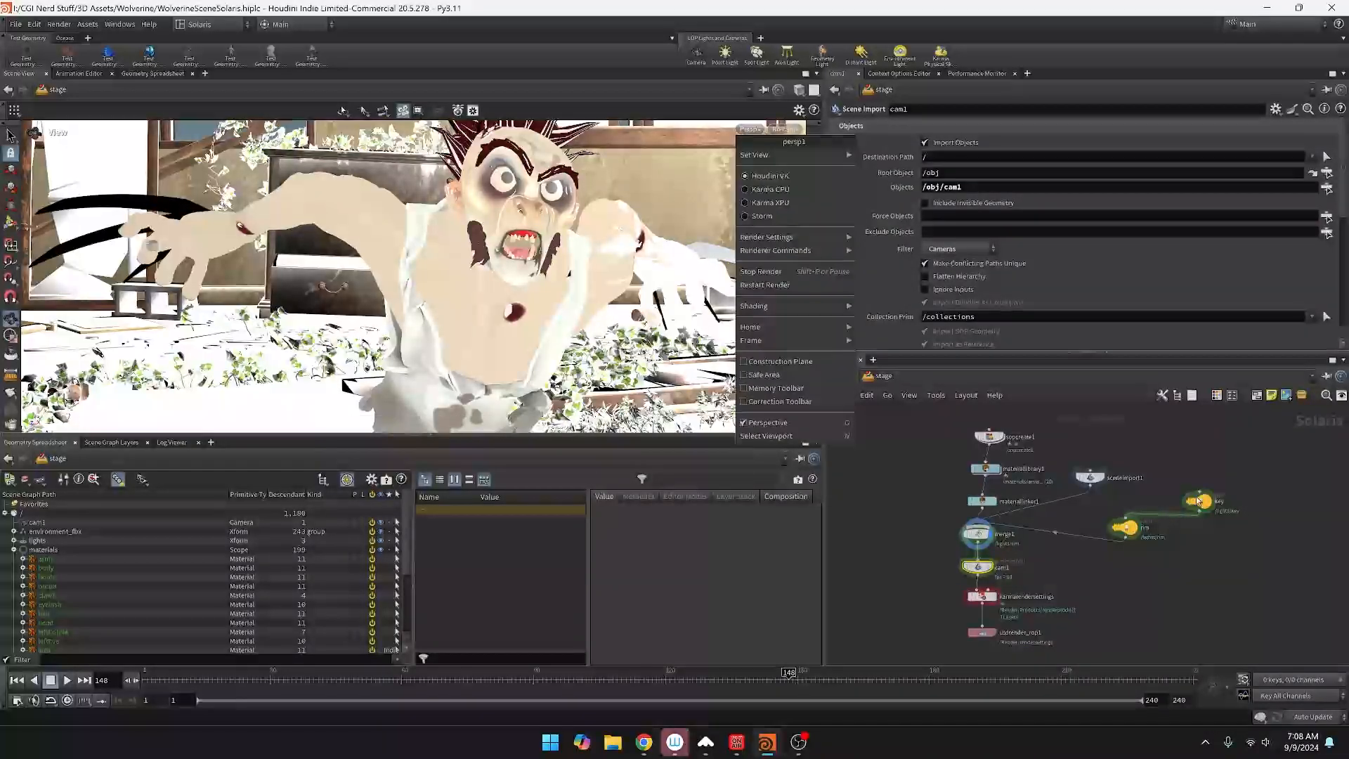
Display the stage up to the cam1 import node and look through cam1 in the viewport.
click(998, 603)
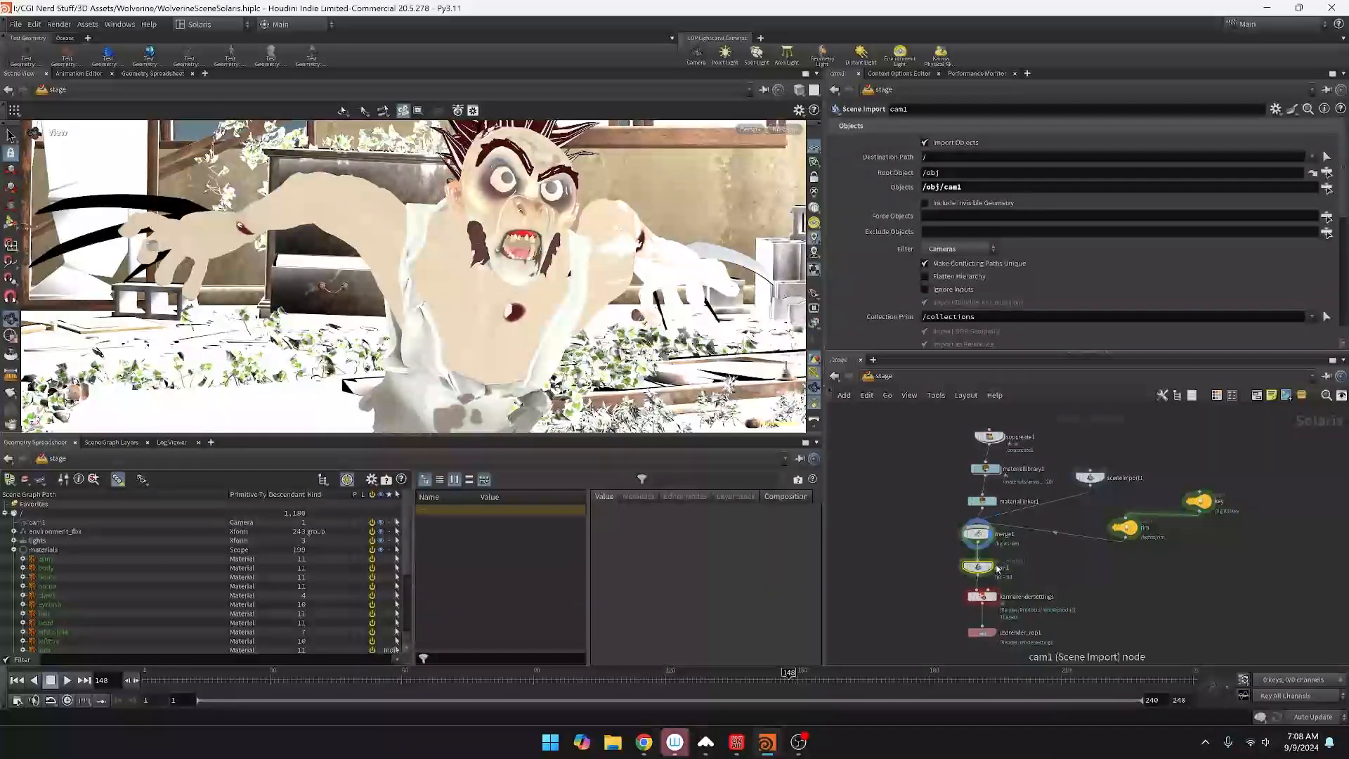
click(773, 130)
click(781, 141)
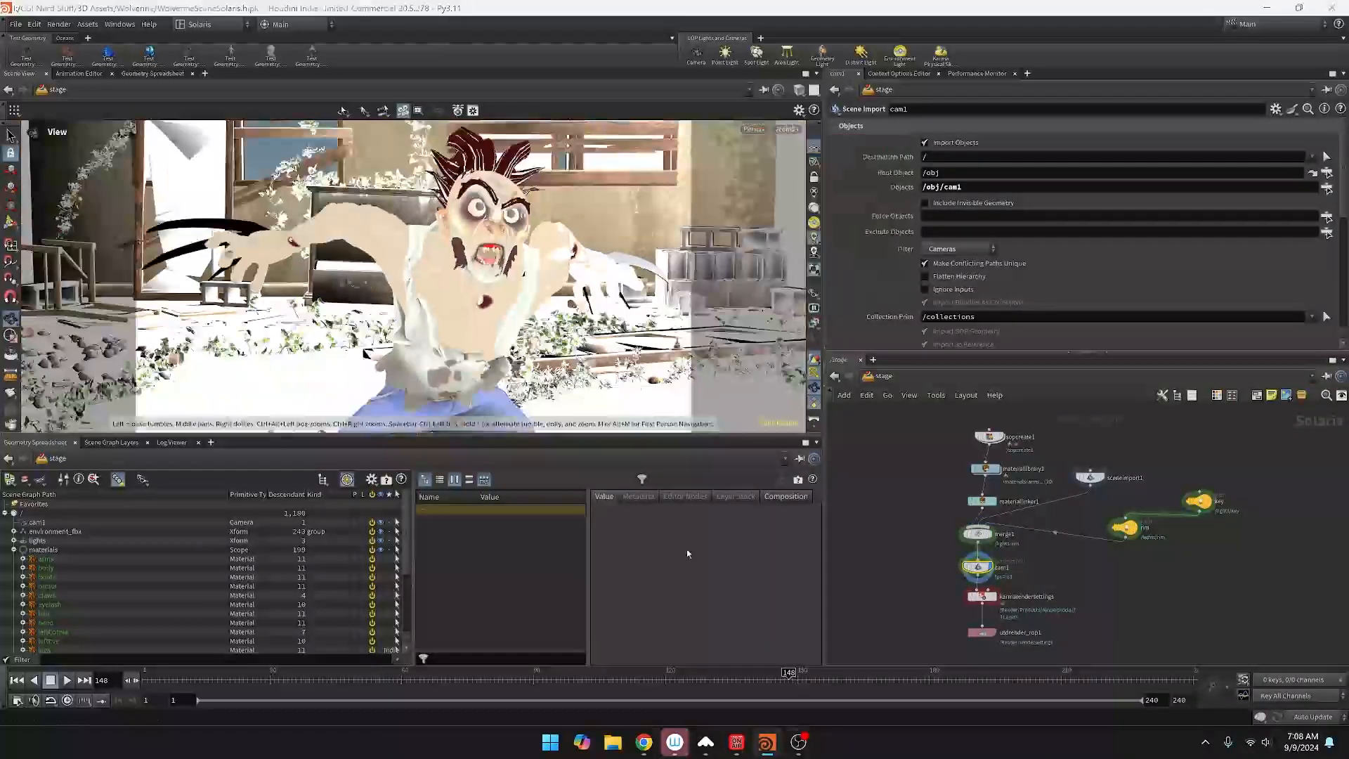
Display the karmarendersettings node and examine its camera, resolution, path traced samples and AOV output settings.
mouse_move(980, 598)
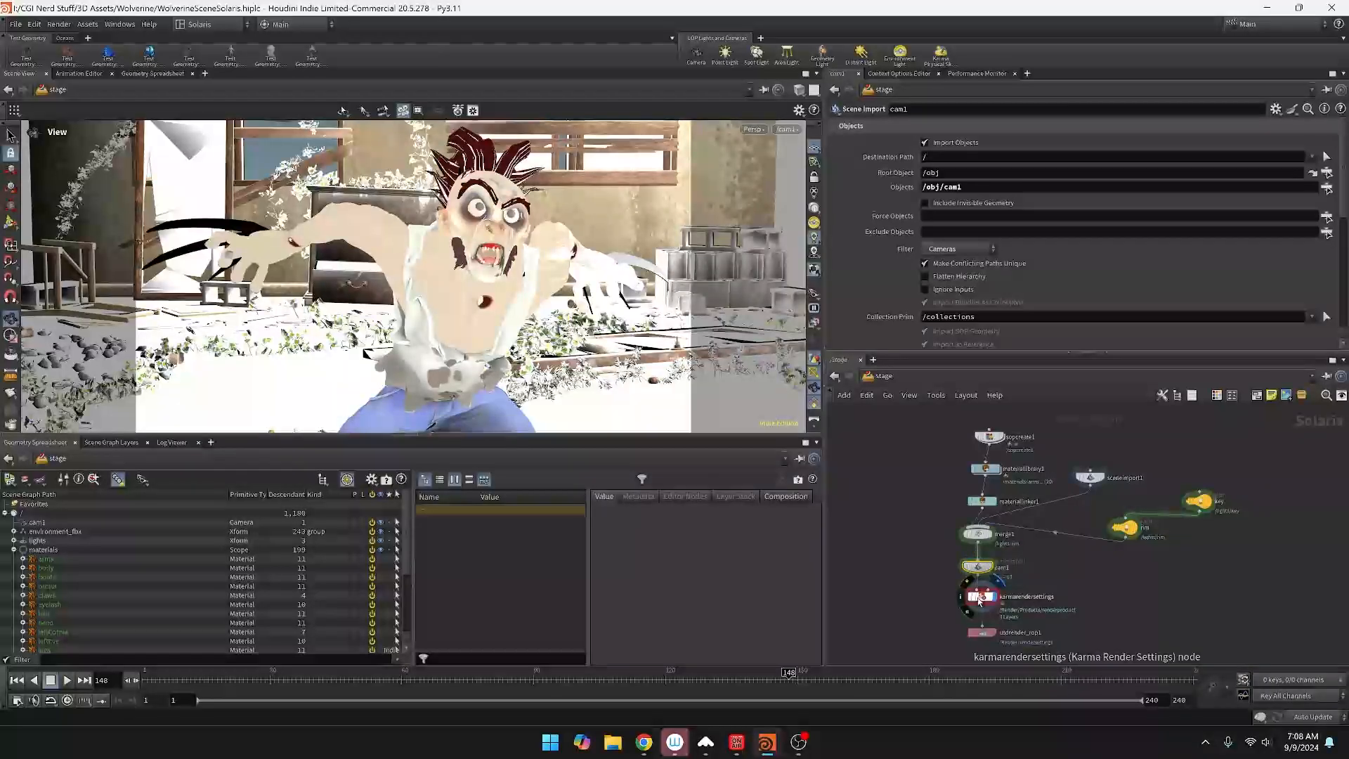
click(979, 598)
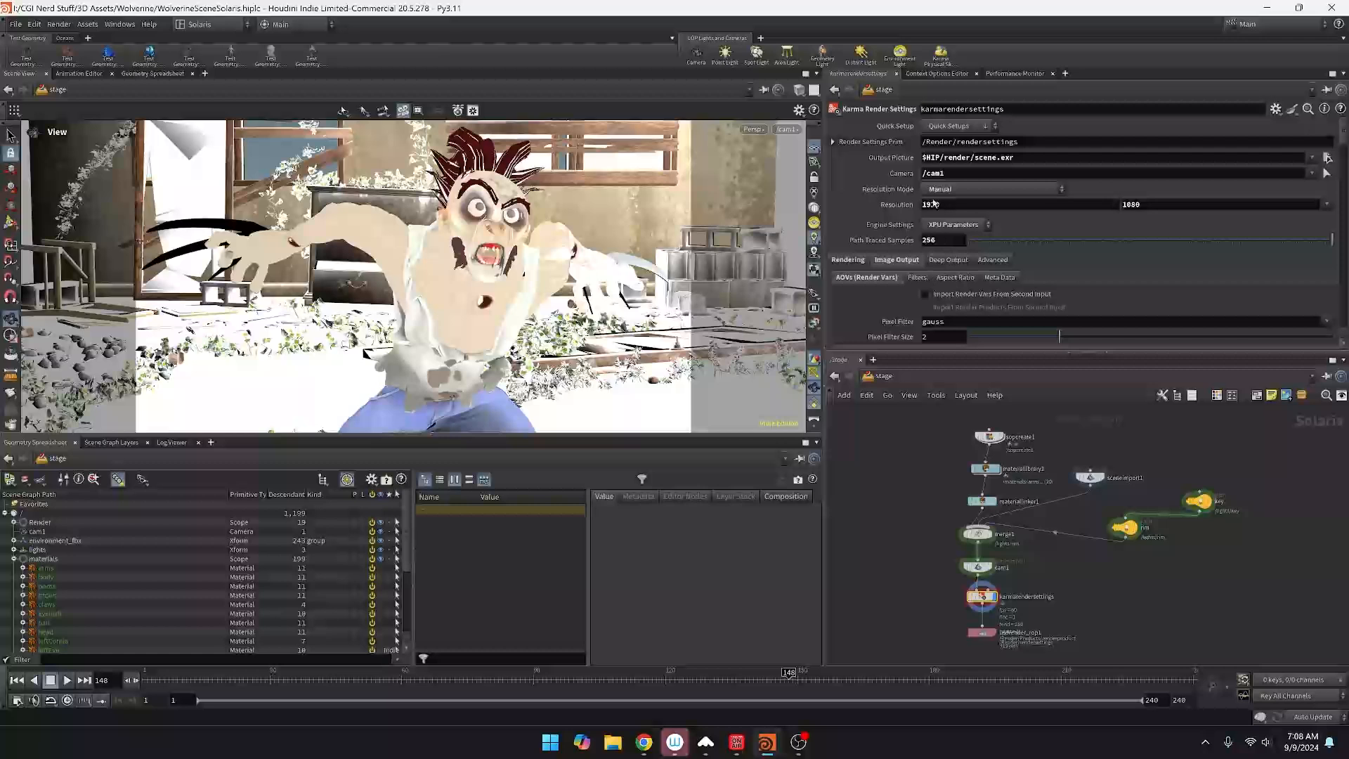
scroll(885, 262, down, 3)
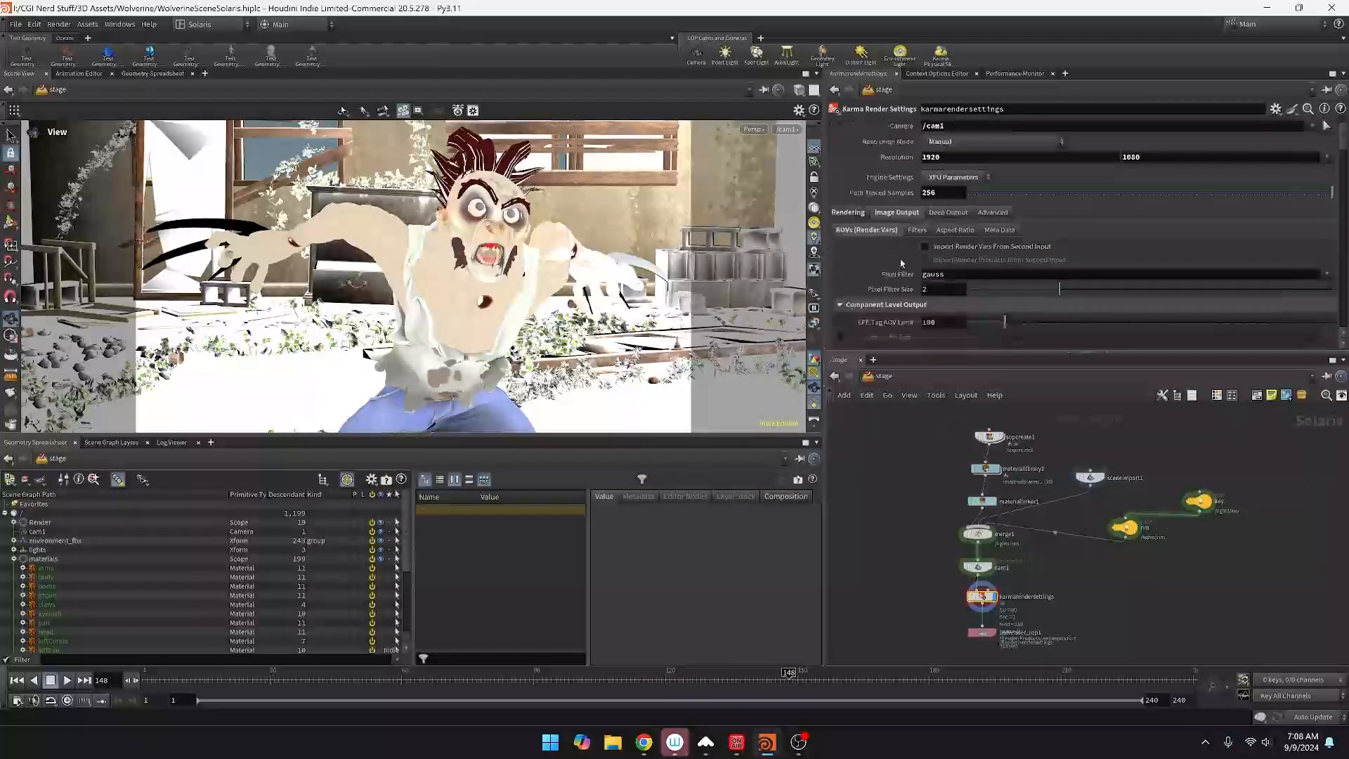
scroll(930, 268, down, 5)
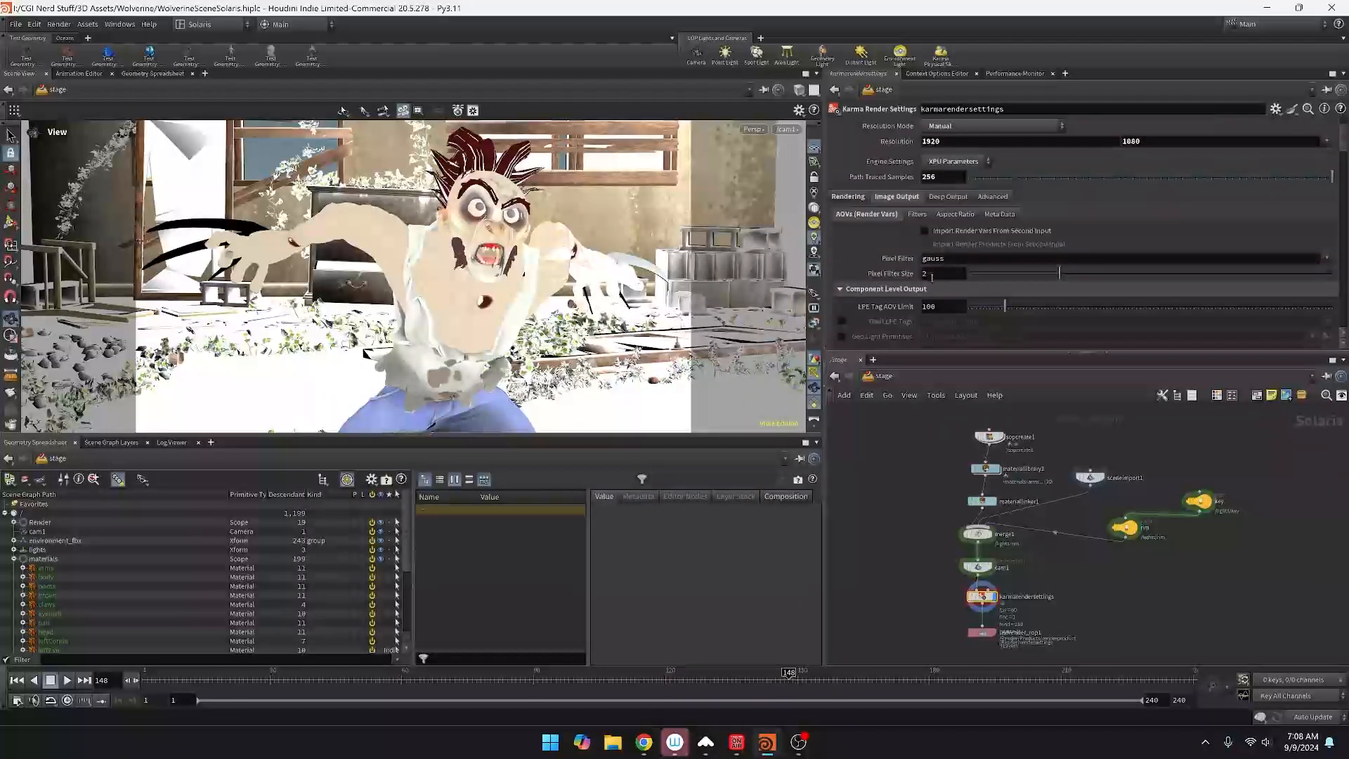
scroll(904, 310, down, 1)
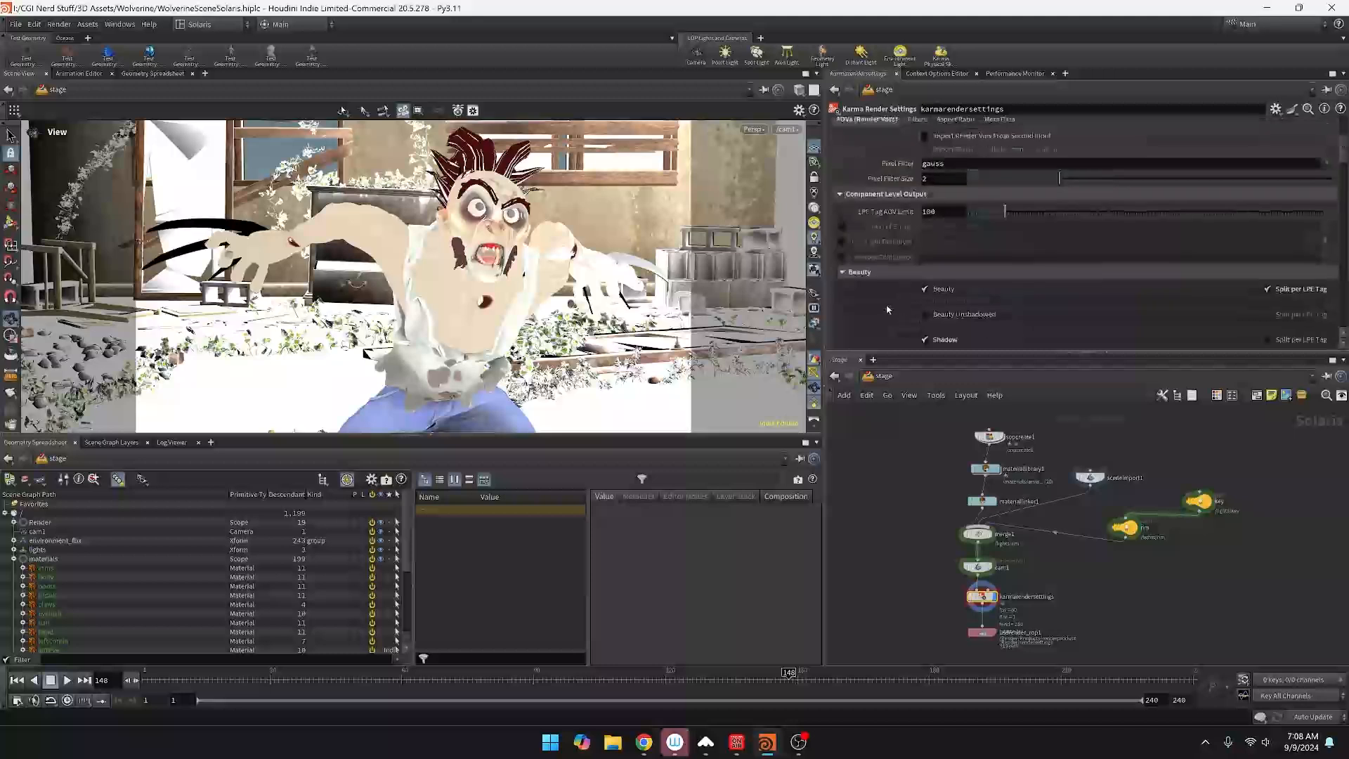
Check the LPE tags on the key and rim light nodes, moving the rim light node slightly away from the merge.
click(1189, 505)
scroll(904, 318, down, 10)
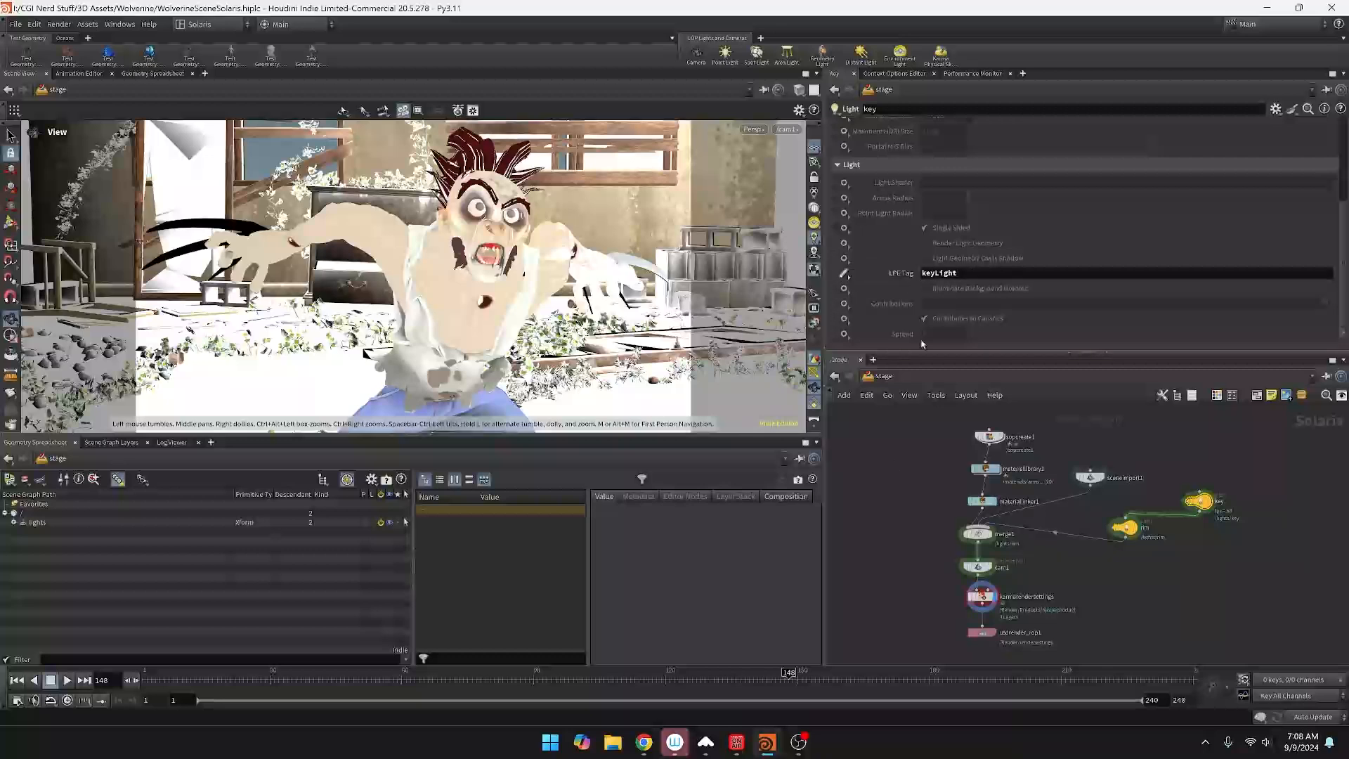
drag(1128, 529, 1158, 546)
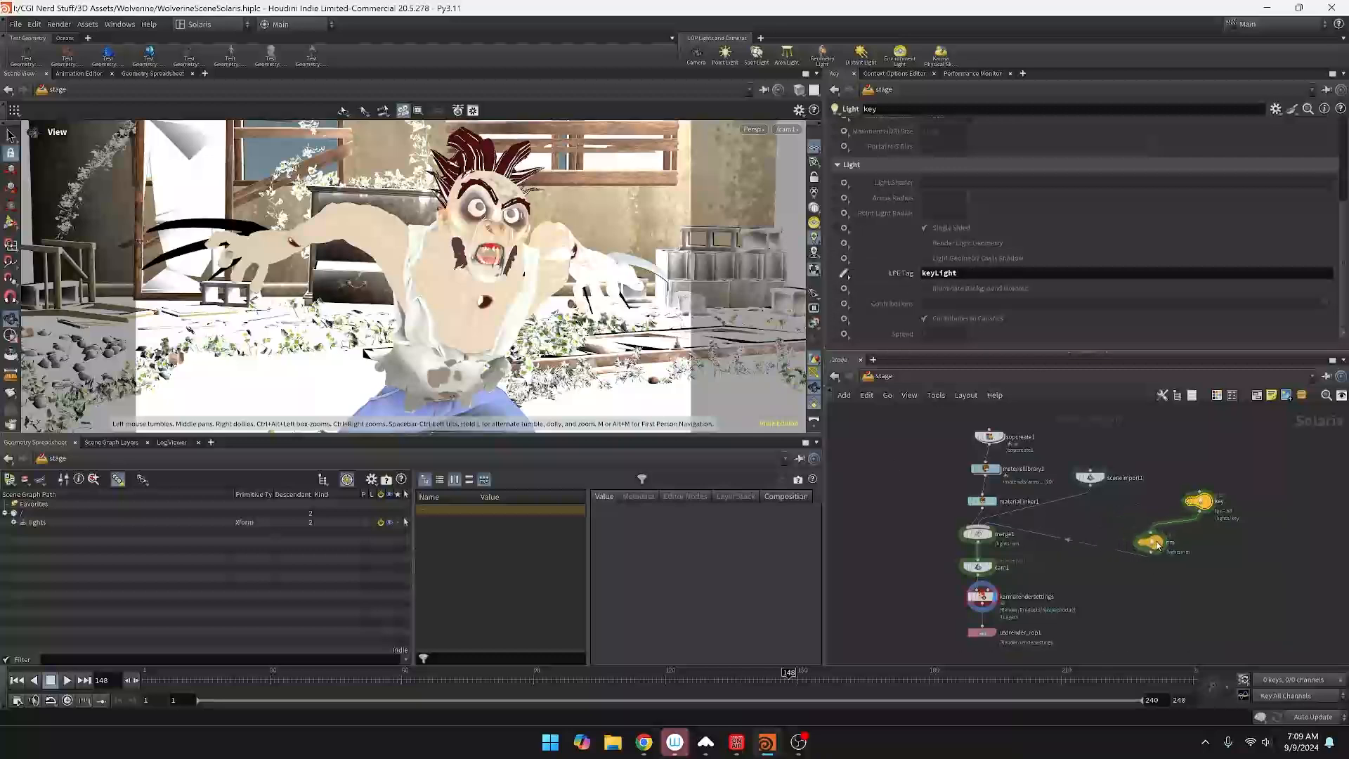
click(1157, 544)
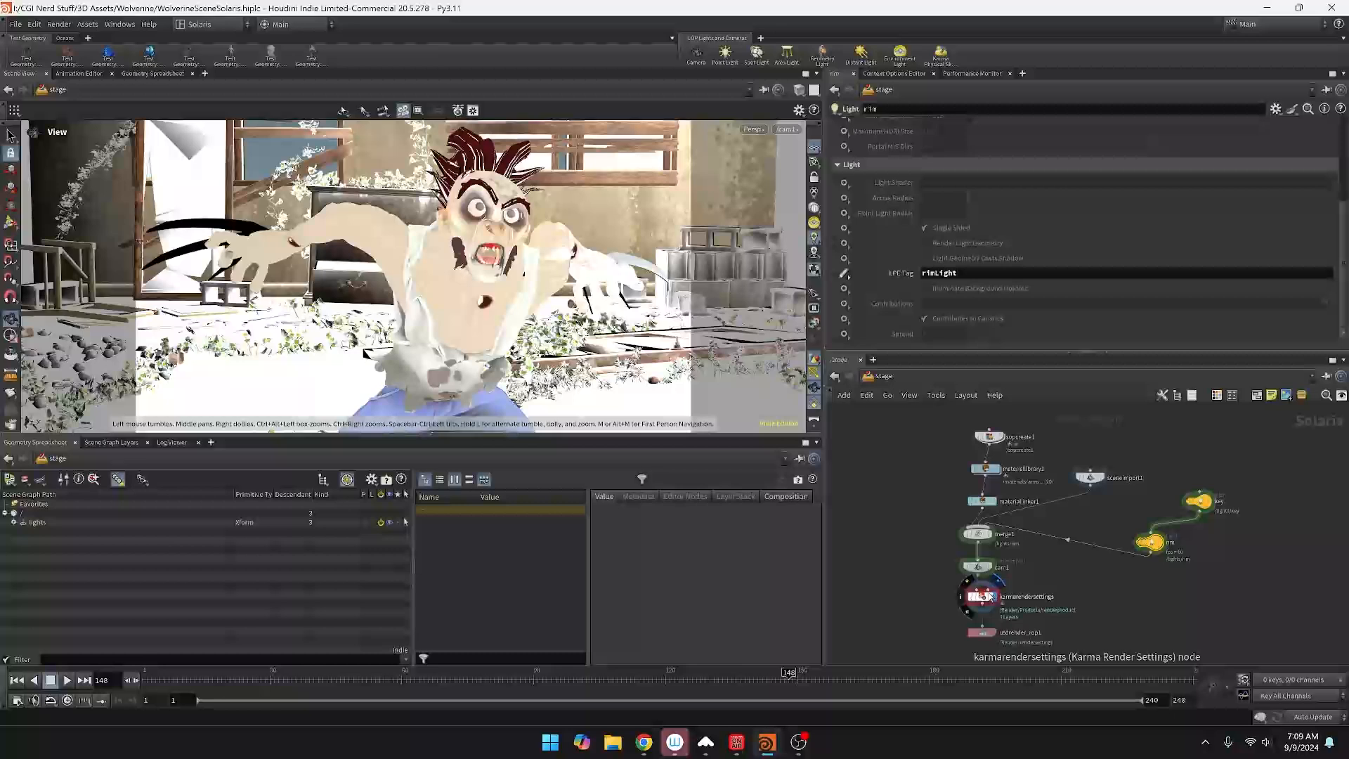
Collapse every AOV group of the Karma render settings, from Beauty and Diffuse through Ambient Occlusion, Utility and Extra Render Vars.
click(983, 594)
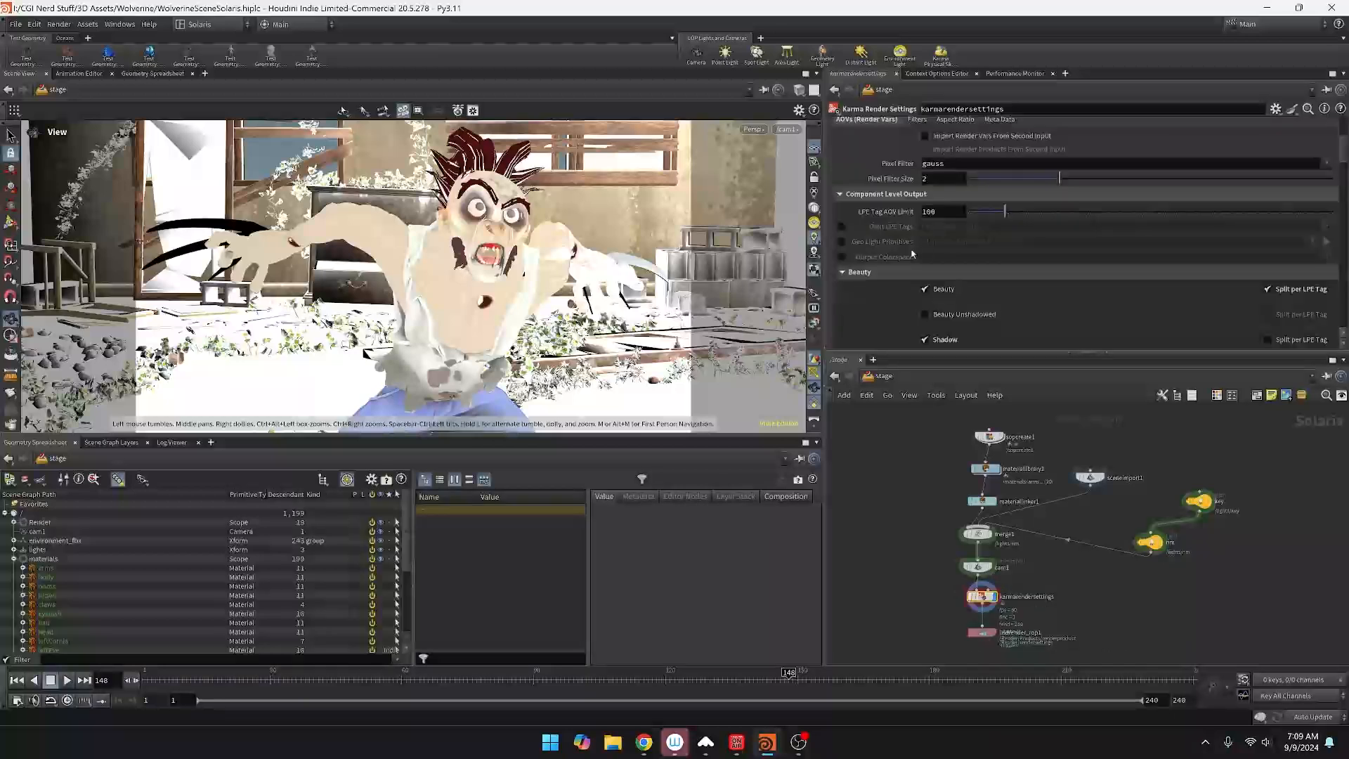
scroll(912, 254, down, 2)
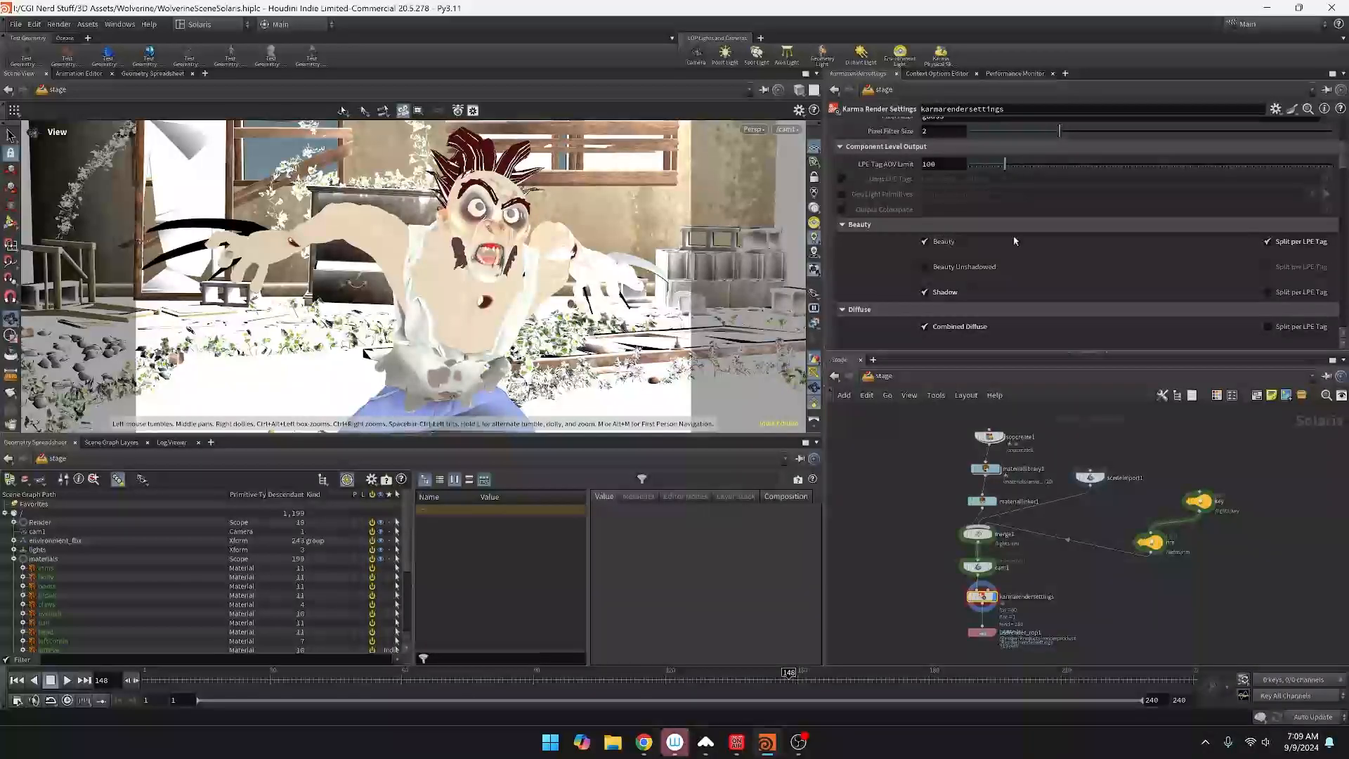
click(843, 226)
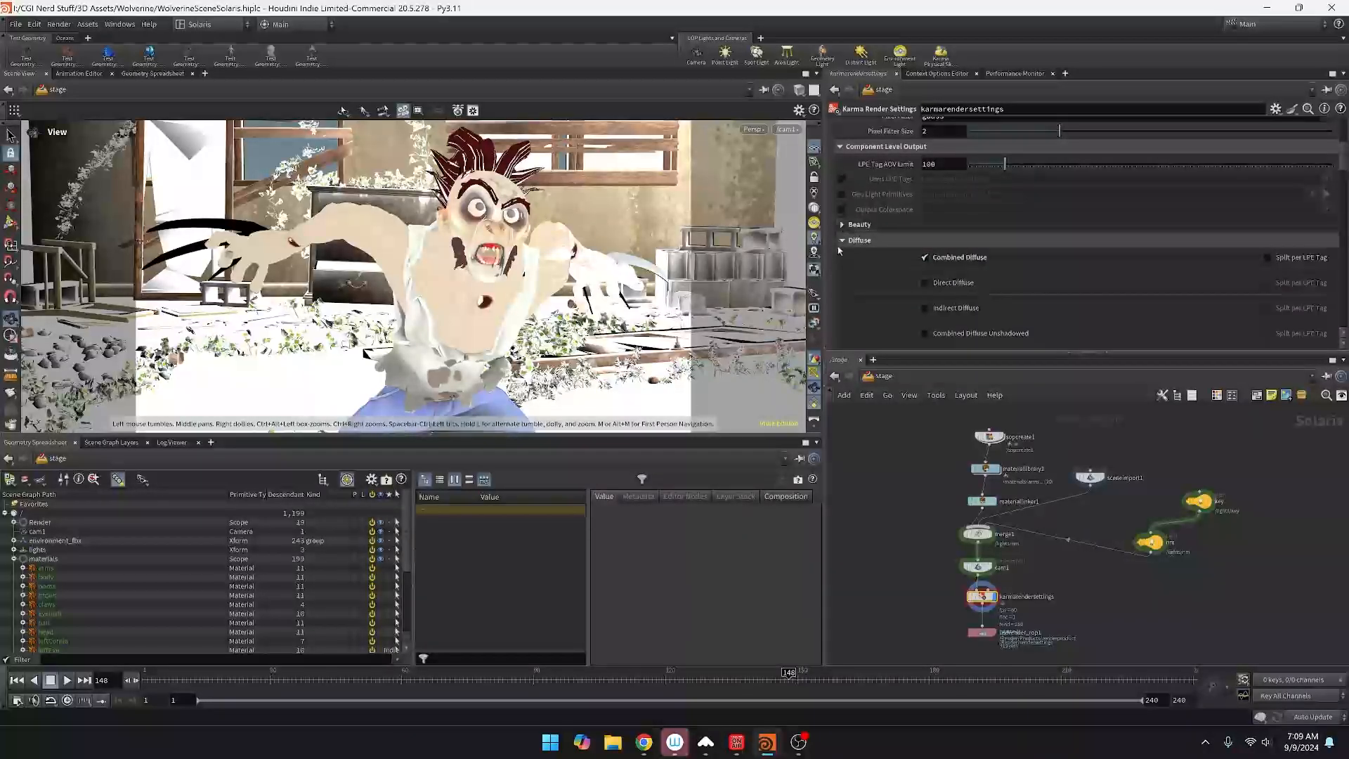
click(842, 240)
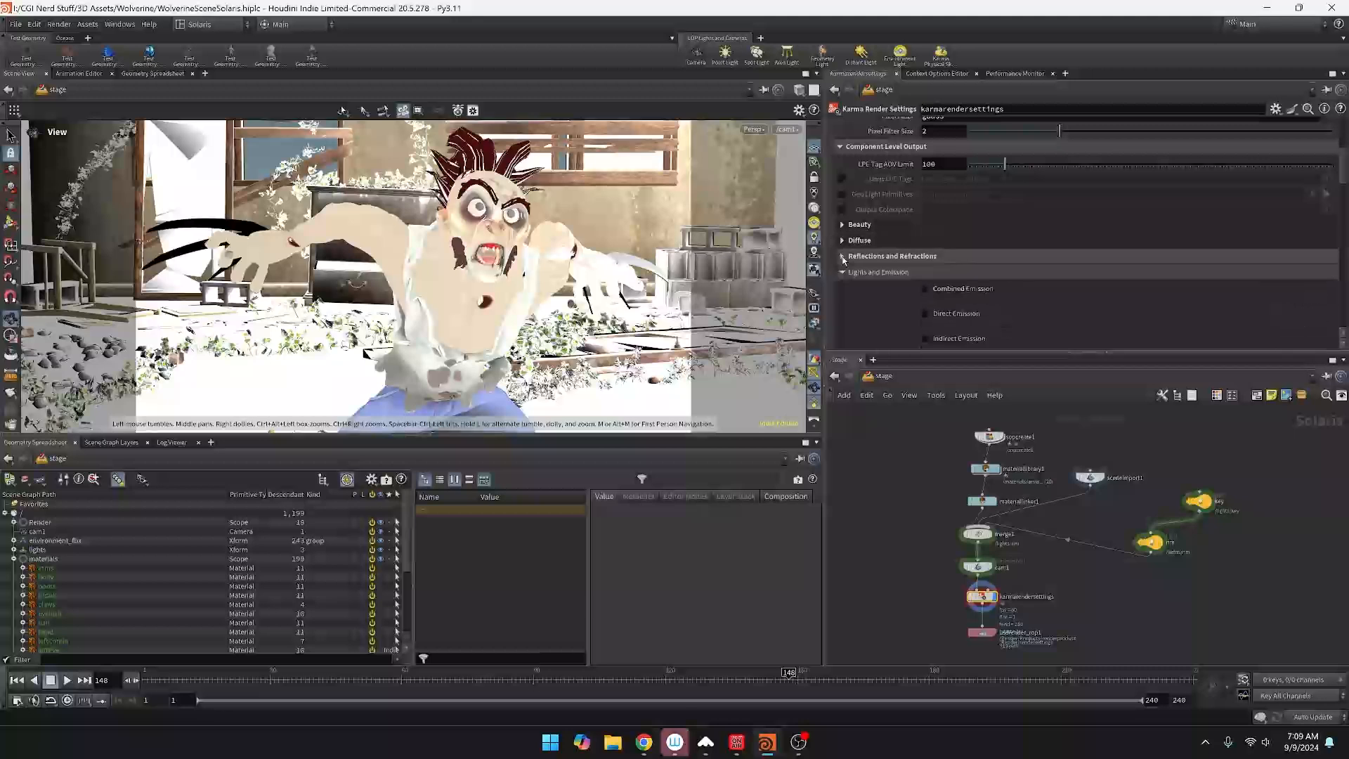
click(842, 272)
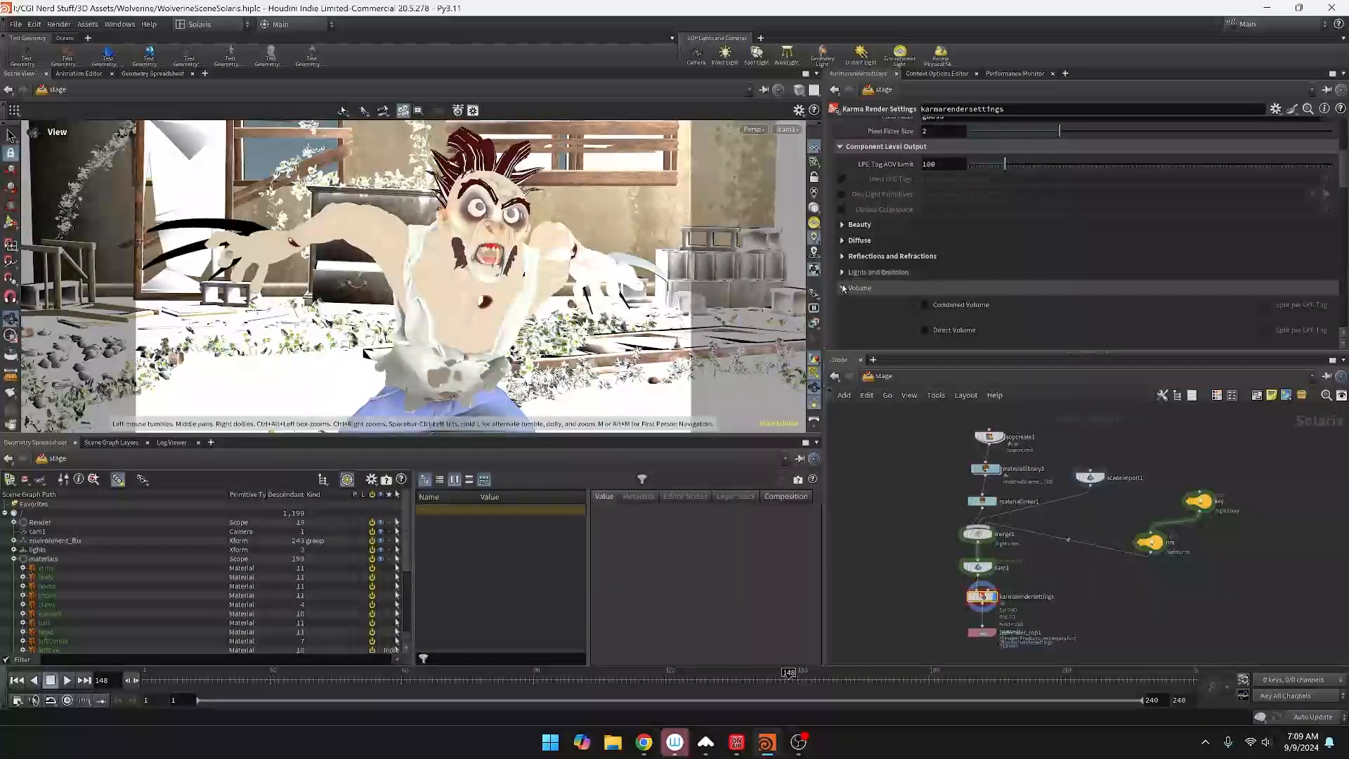
click(843, 288)
click(843, 303)
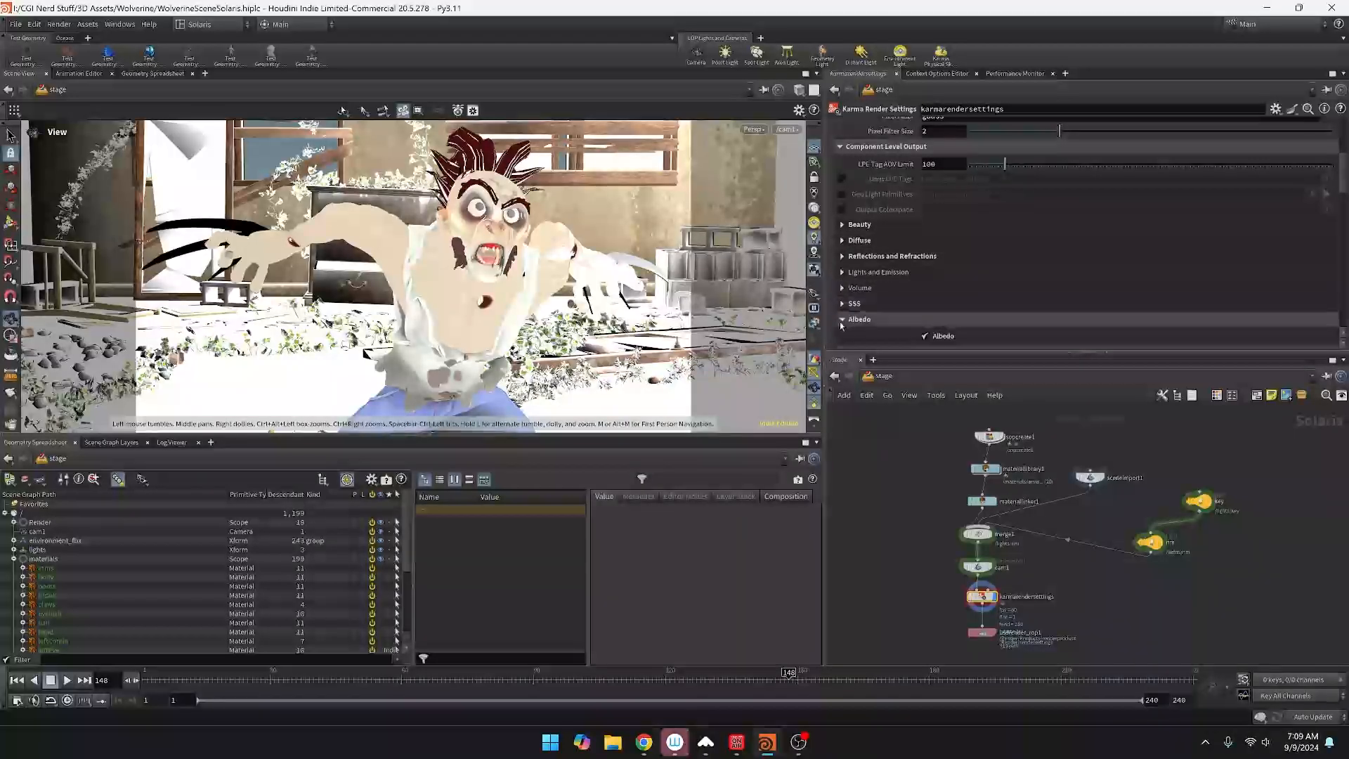
click(842, 320)
scroll(843, 302, down, 1)
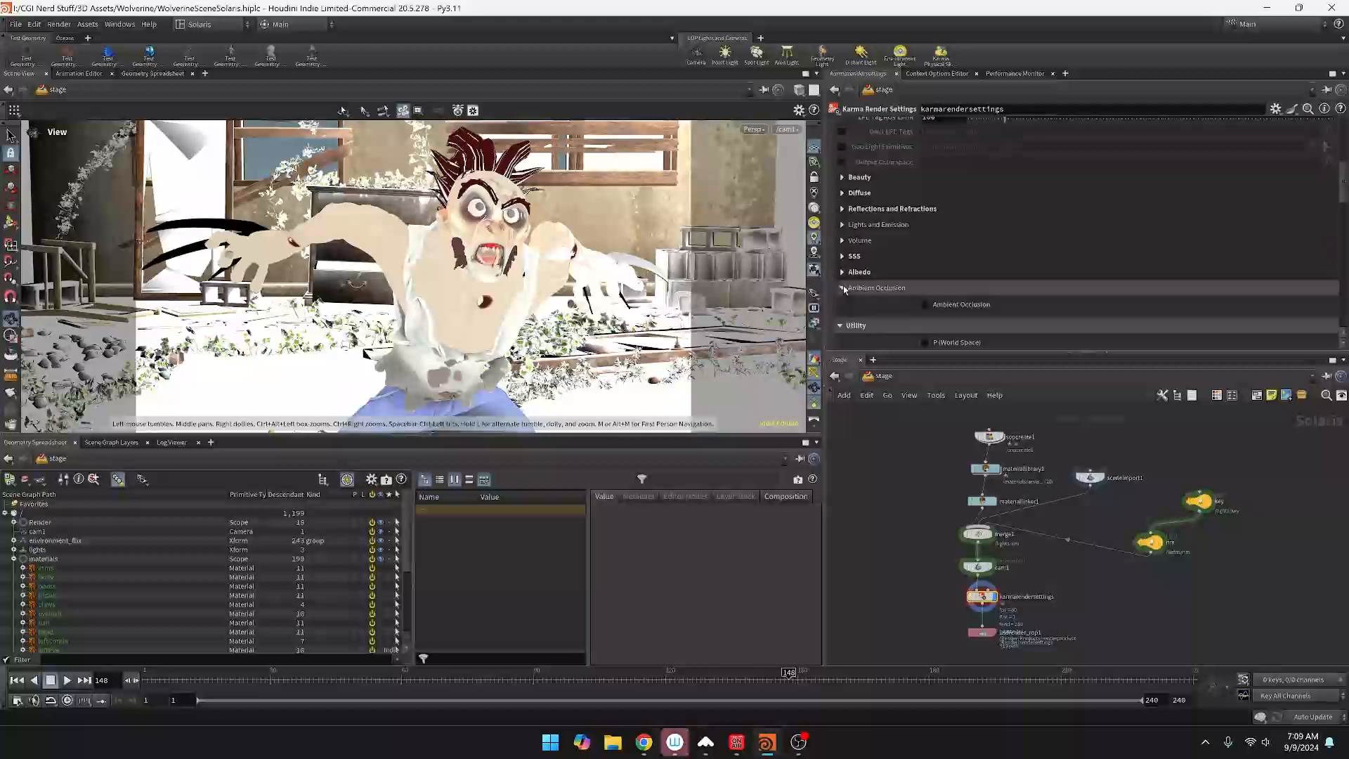
click(843, 288)
click(841, 307)
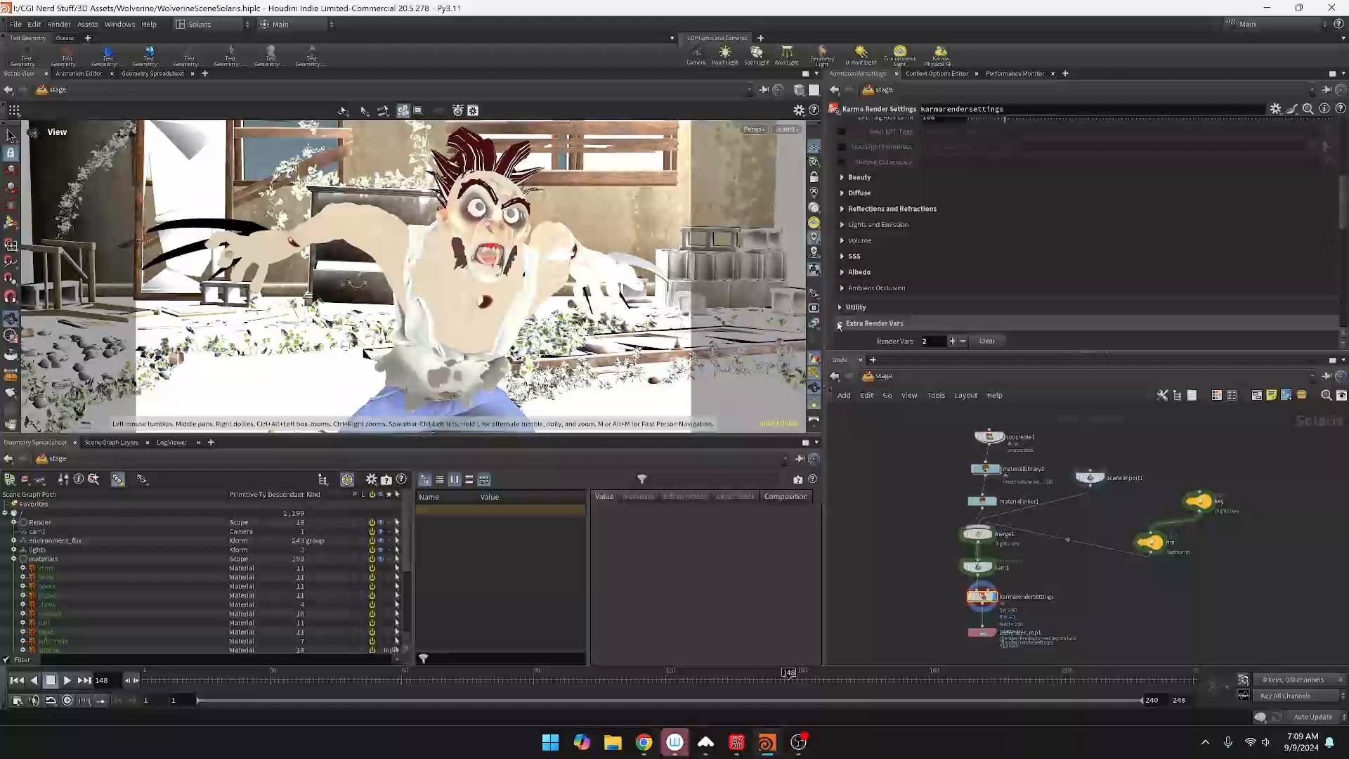
click(839, 323)
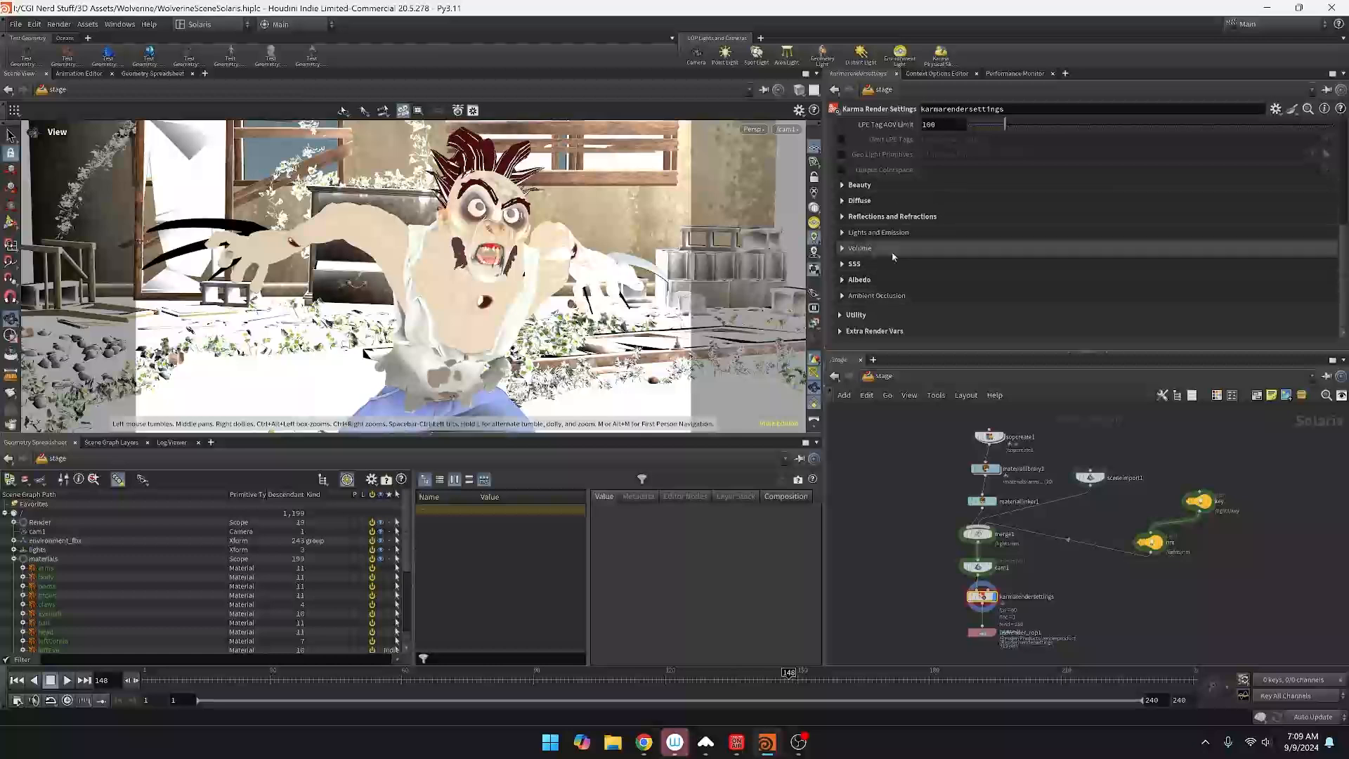
Expand the Utility AOV group and examine the Depth (Camera Space) output and its pixel filter.
click(846, 316)
scroll(886, 284, down, 3)
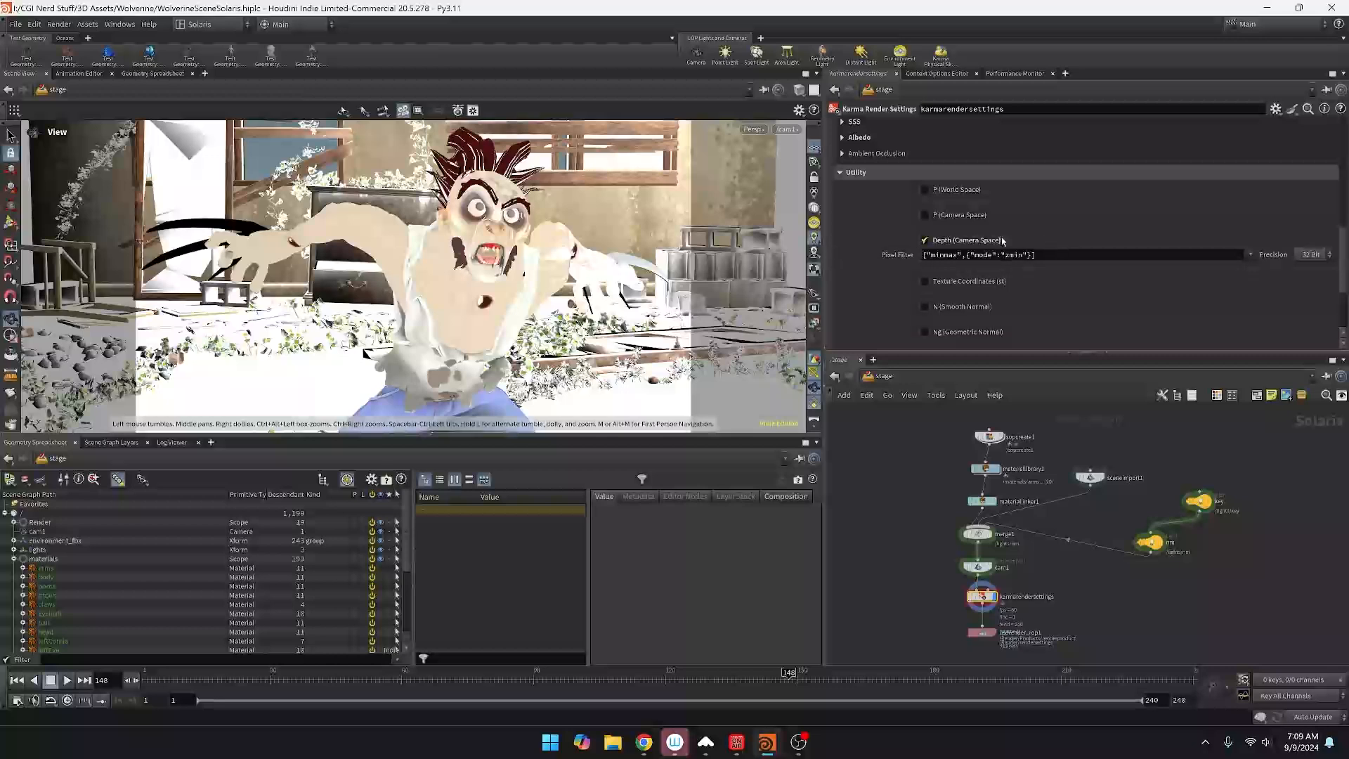
scroll(1028, 234, down, 1)
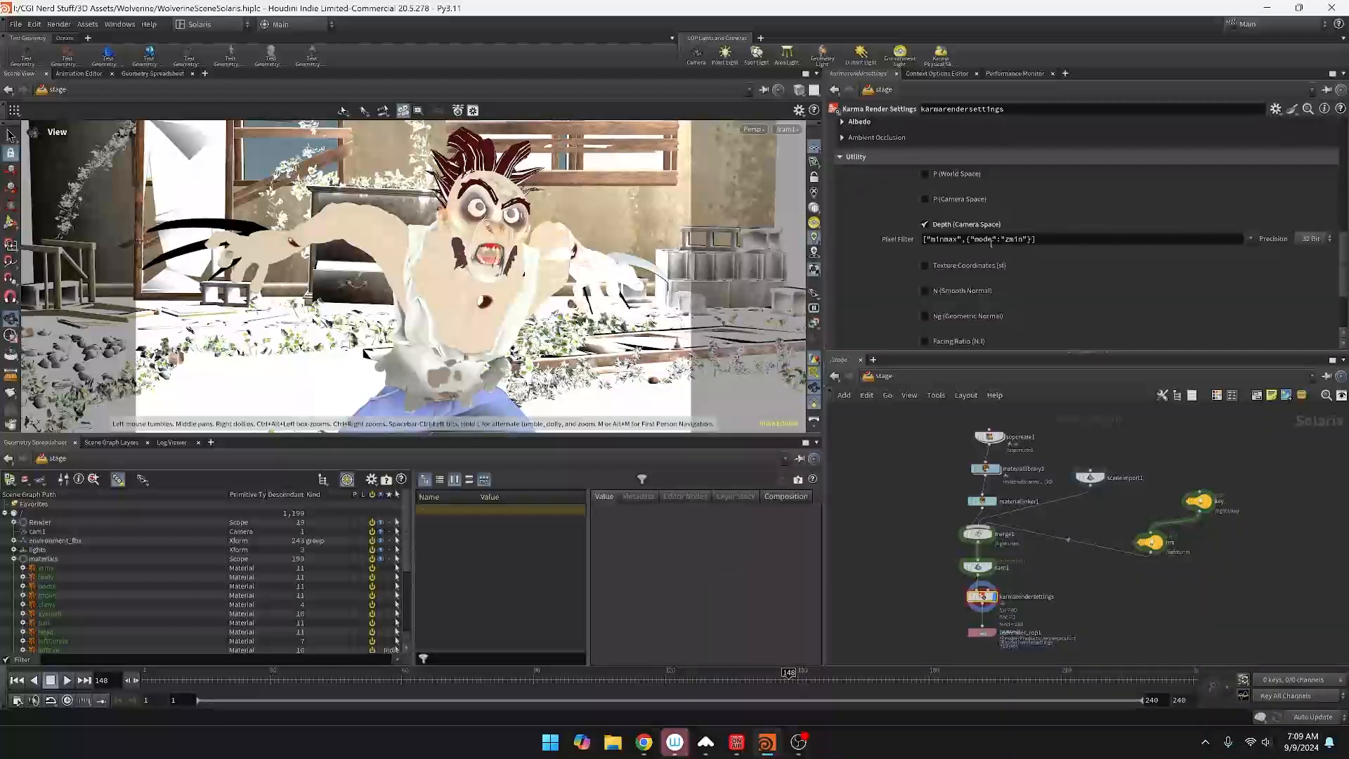
scroll(991, 246, down, 4)
Examine the CryptoObject and CryptoMaterial cryptomatte definitions in the extra render vars.
click(862, 331)
scroll(934, 292, down, 5)
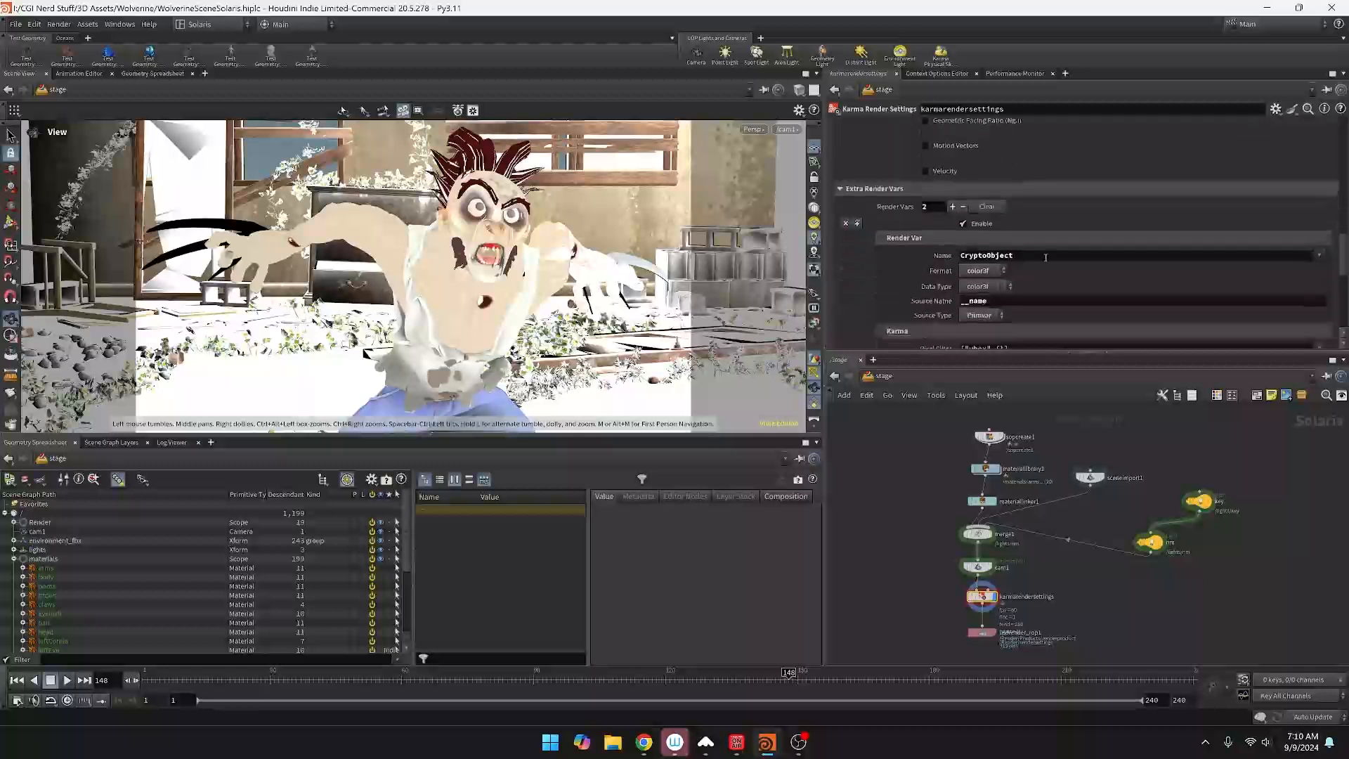
scroll(914, 278, down, 7)
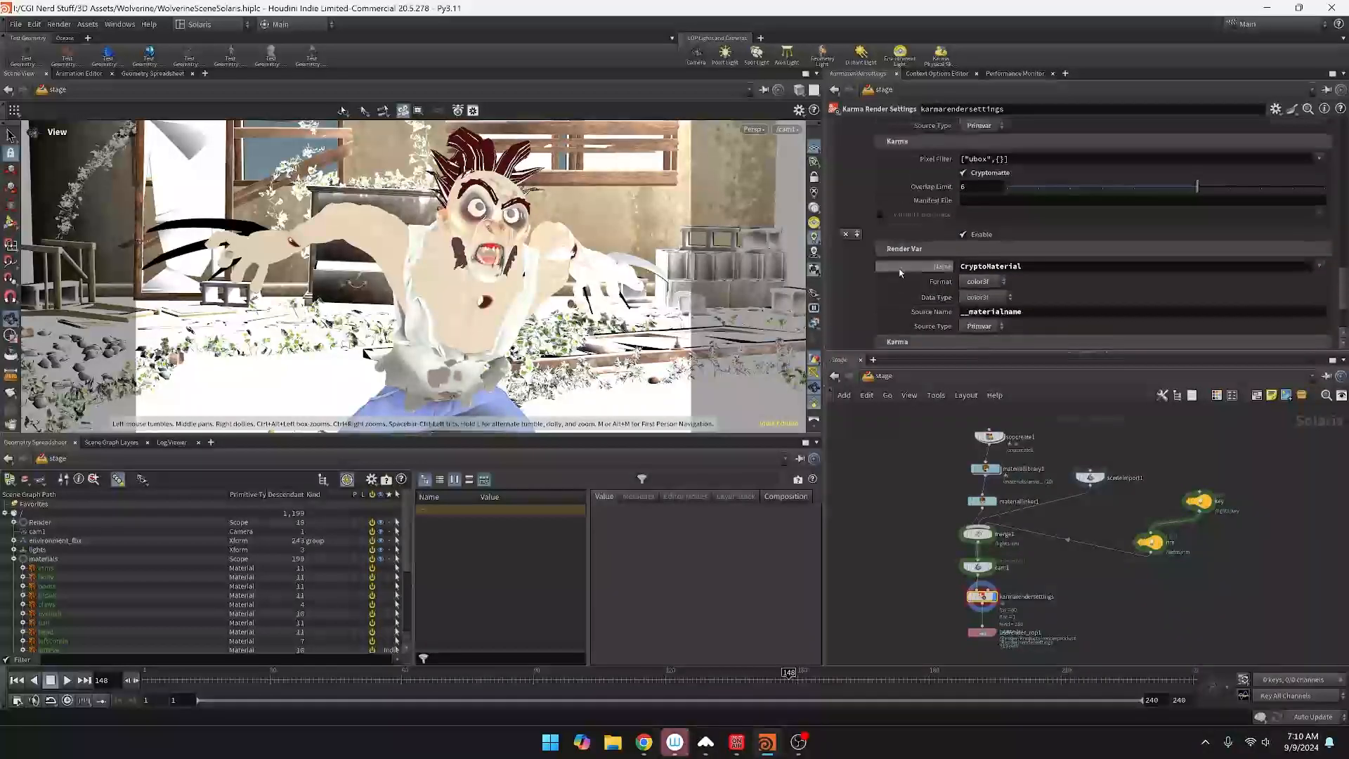
Expand the Beauty AOV group, examine its enabled outputs and per-LPE-tag splitting, and collapse it.
scroll(906, 253, up, 4)
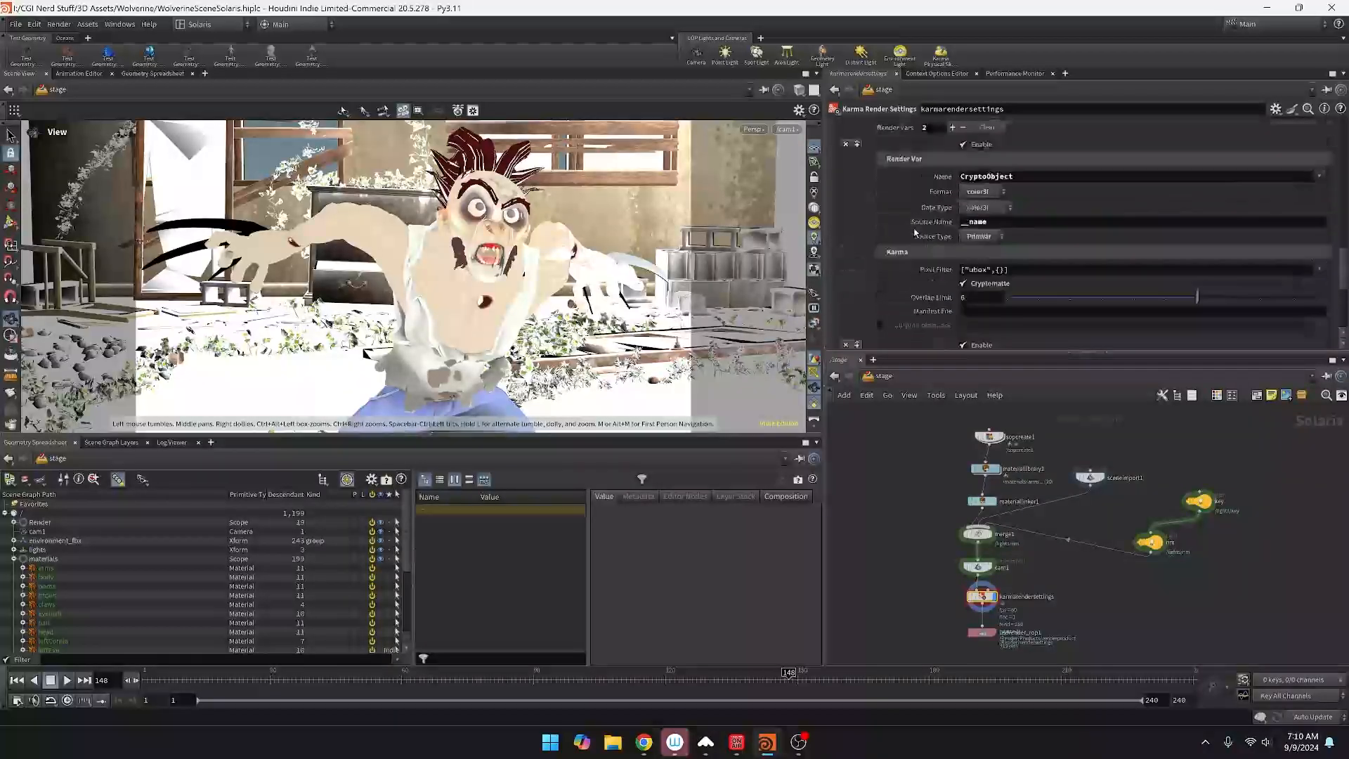
scroll(914, 233, up, 8)
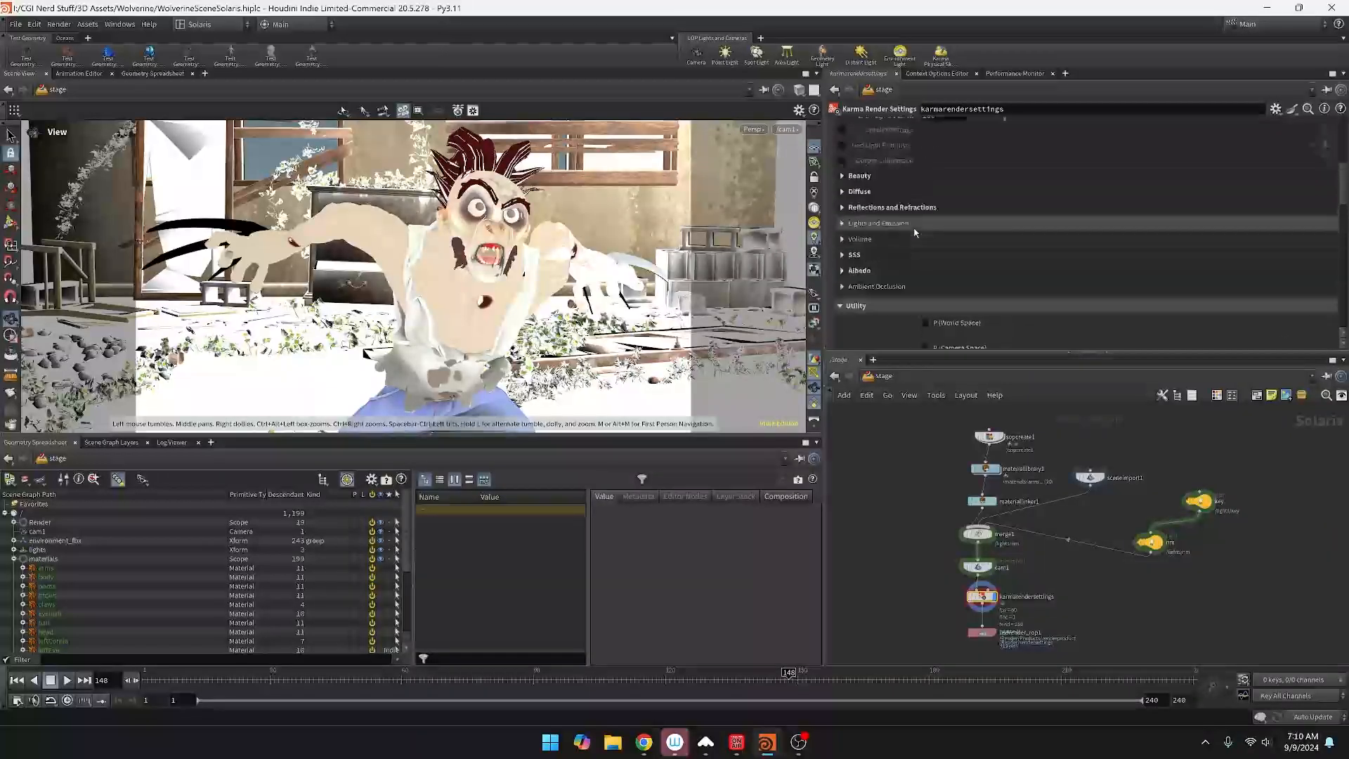
scroll(915, 233, up, 2)
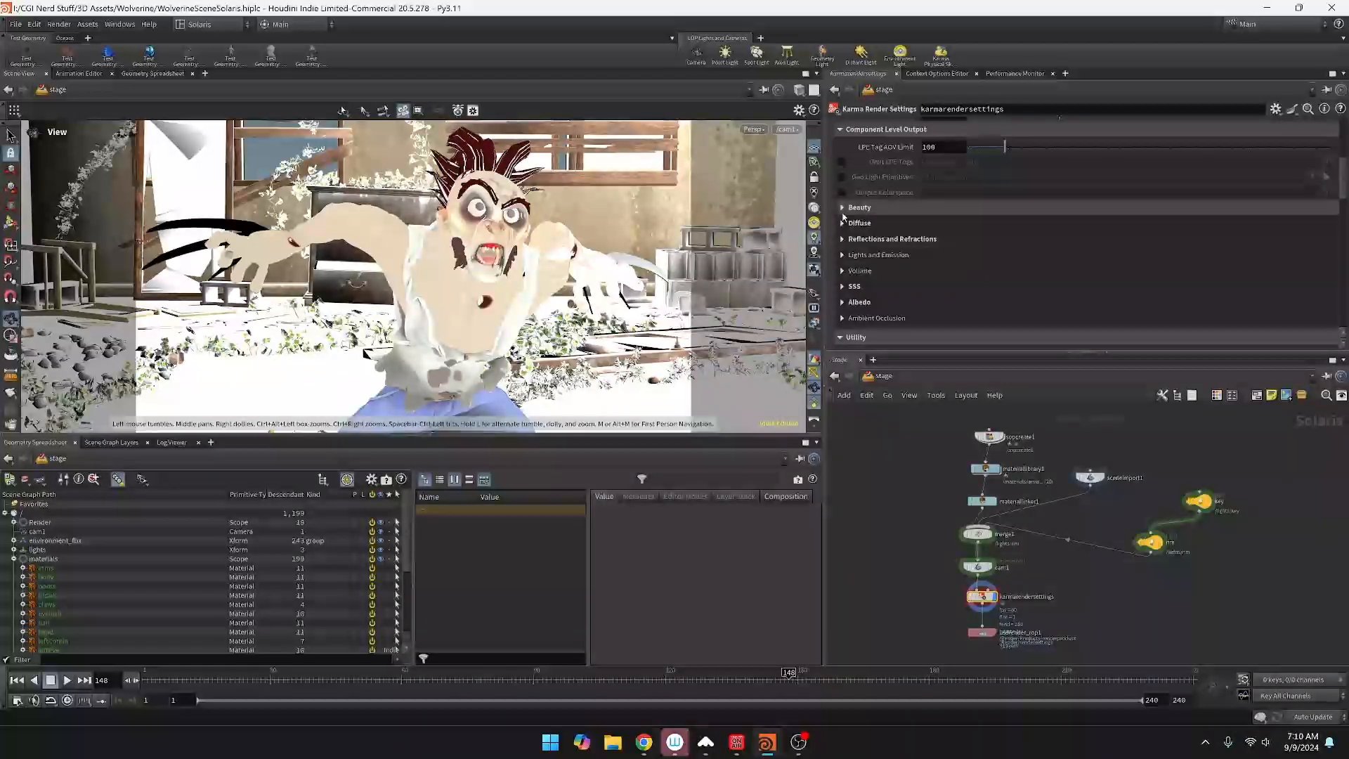
click(842, 208)
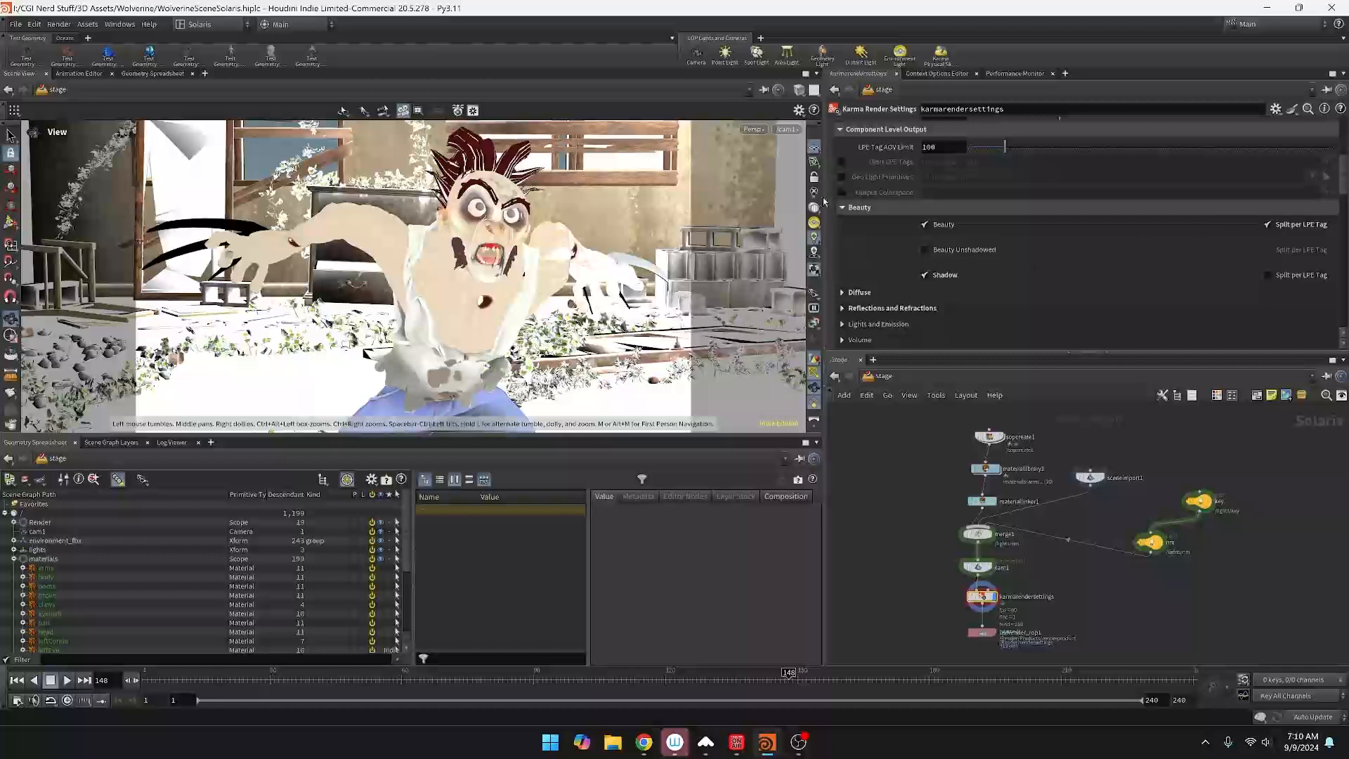
click(843, 207)
Expand the Diffuse AOV group, look through its combined, direct and indirect outputs, and collapse it.
click(842, 223)
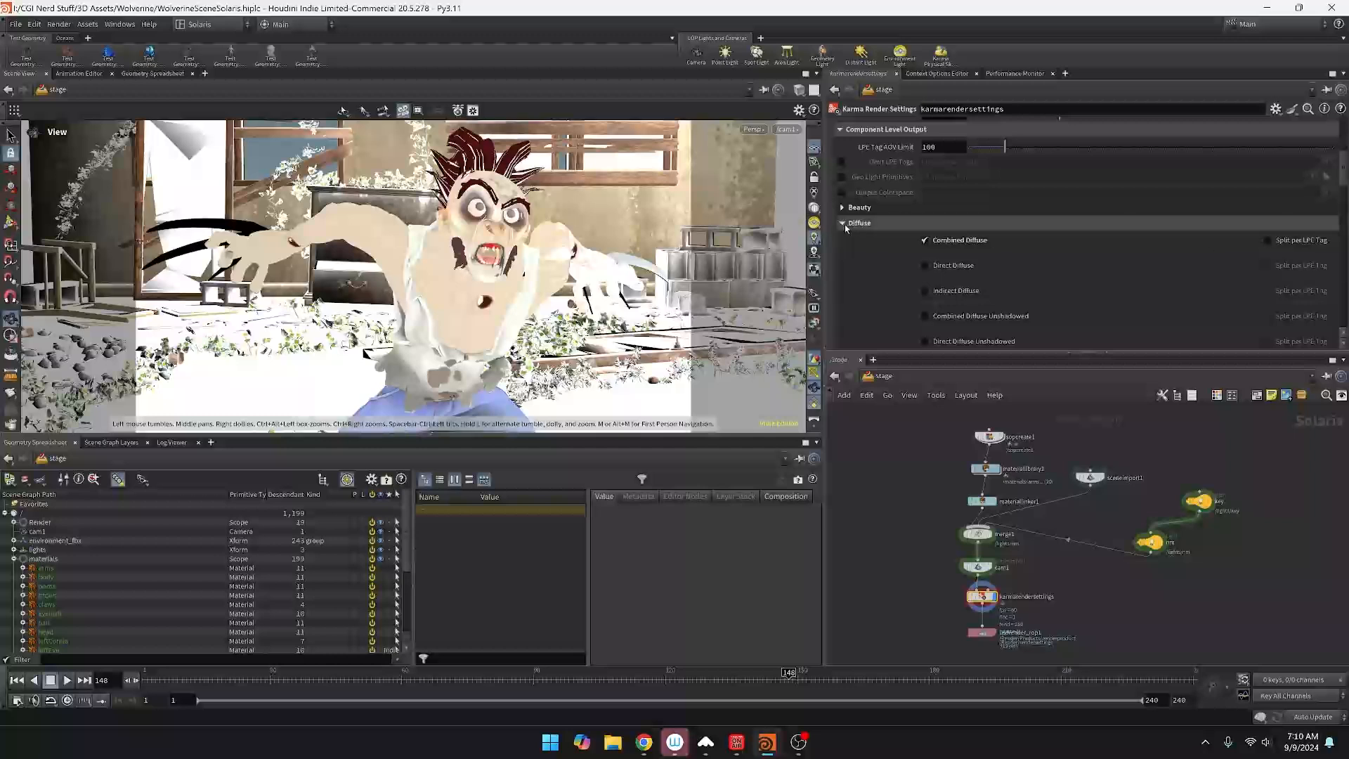
scroll(870, 255, down, 5)
scroll(885, 259, up, 4)
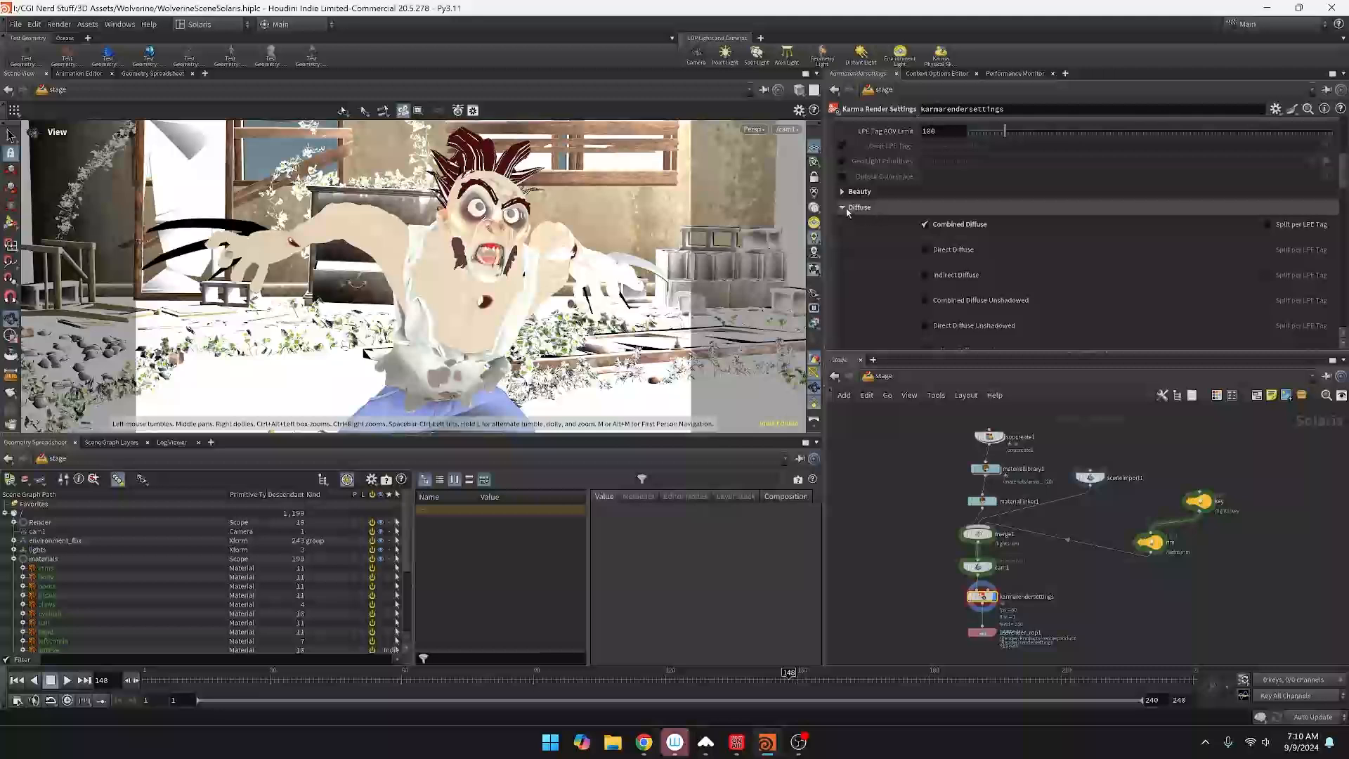
click(843, 208)
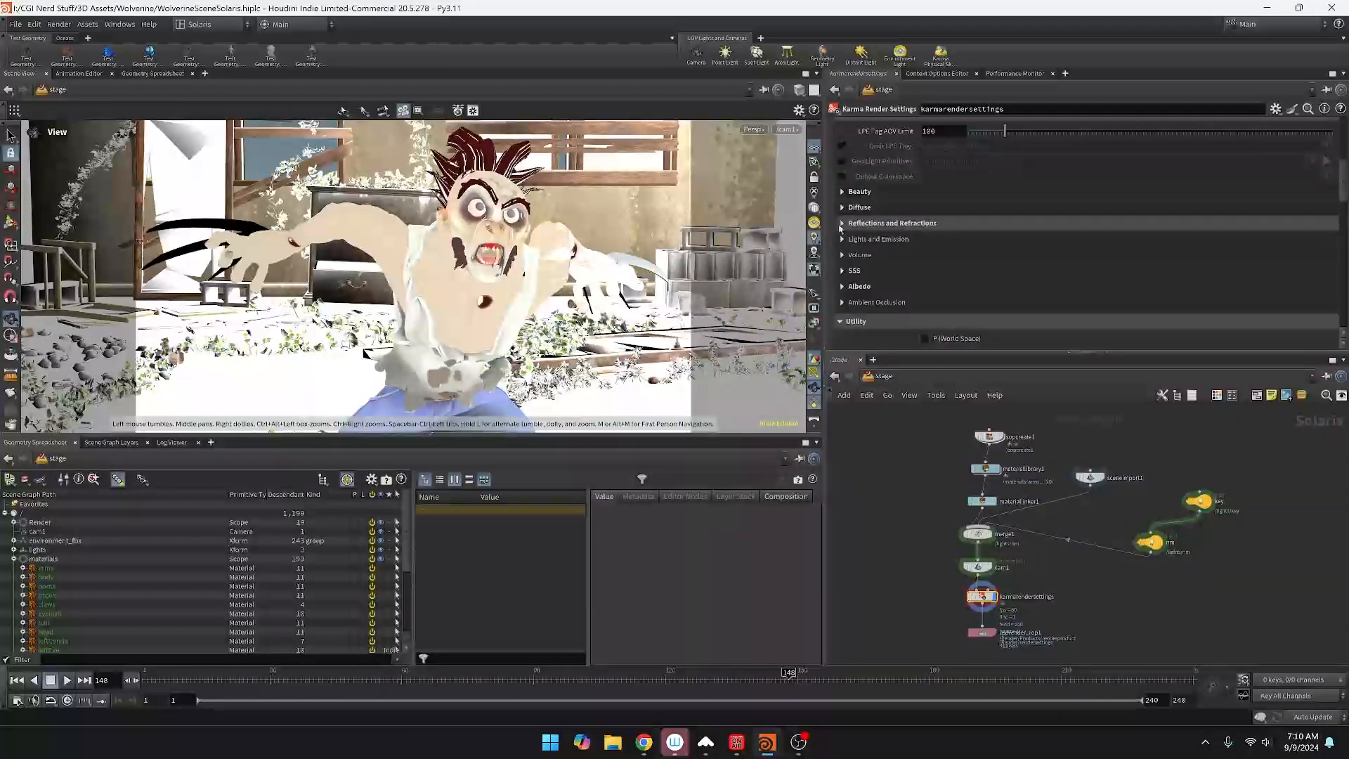
Examine the glossy reflection, glossy transmission and coat outputs in the Reflections and Refractions AOV group, and collapse it.
click(848, 225)
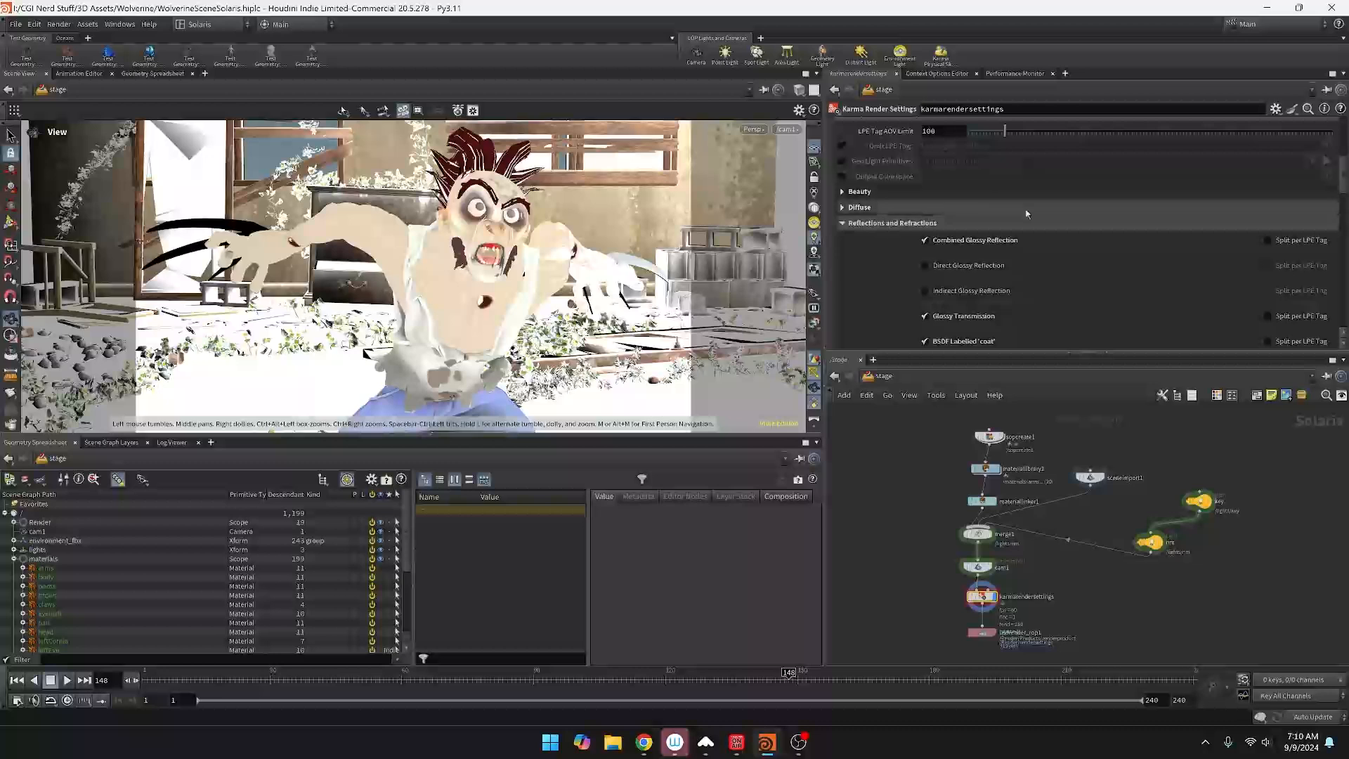
scroll(983, 217, down, 3)
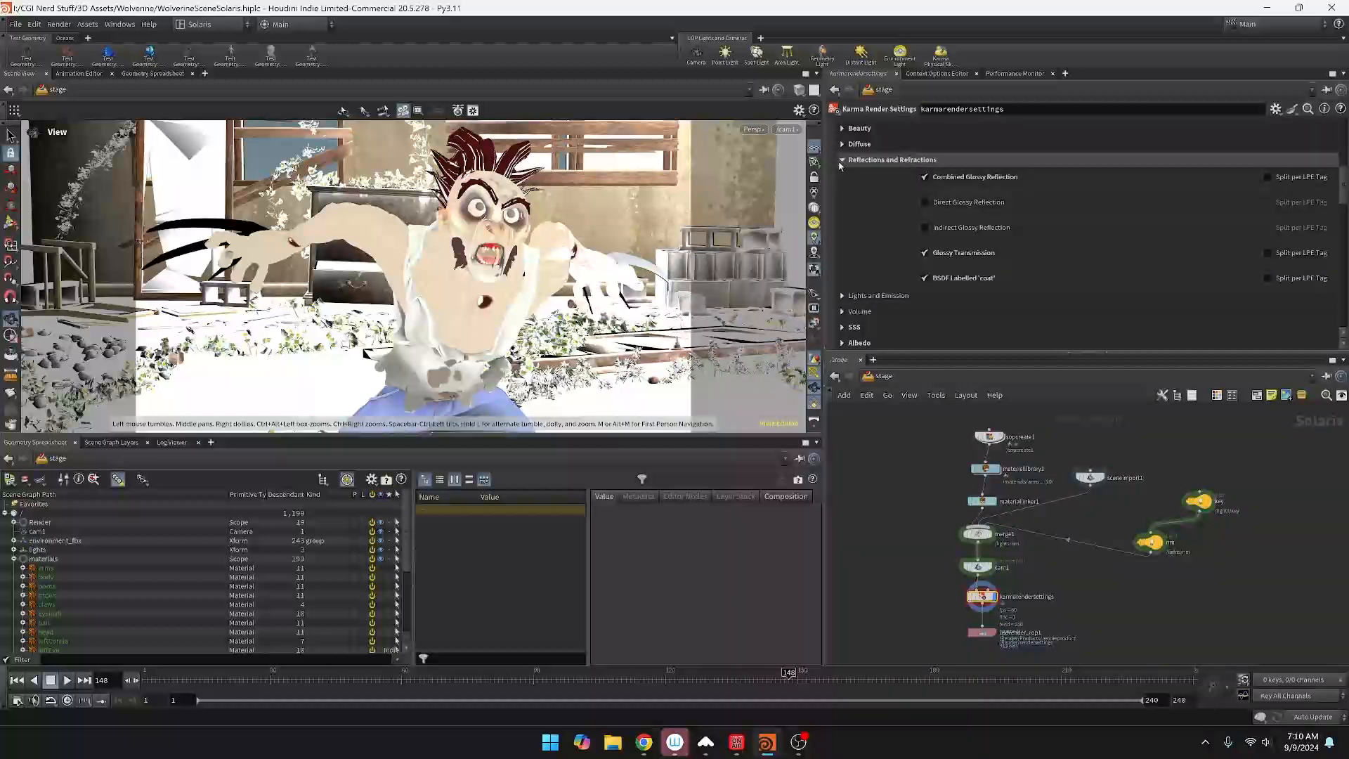
click(843, 163)
Check the outputs offered in the Lights and Emission and Volume AOV groups, collapsing each one.
click(842, 176)
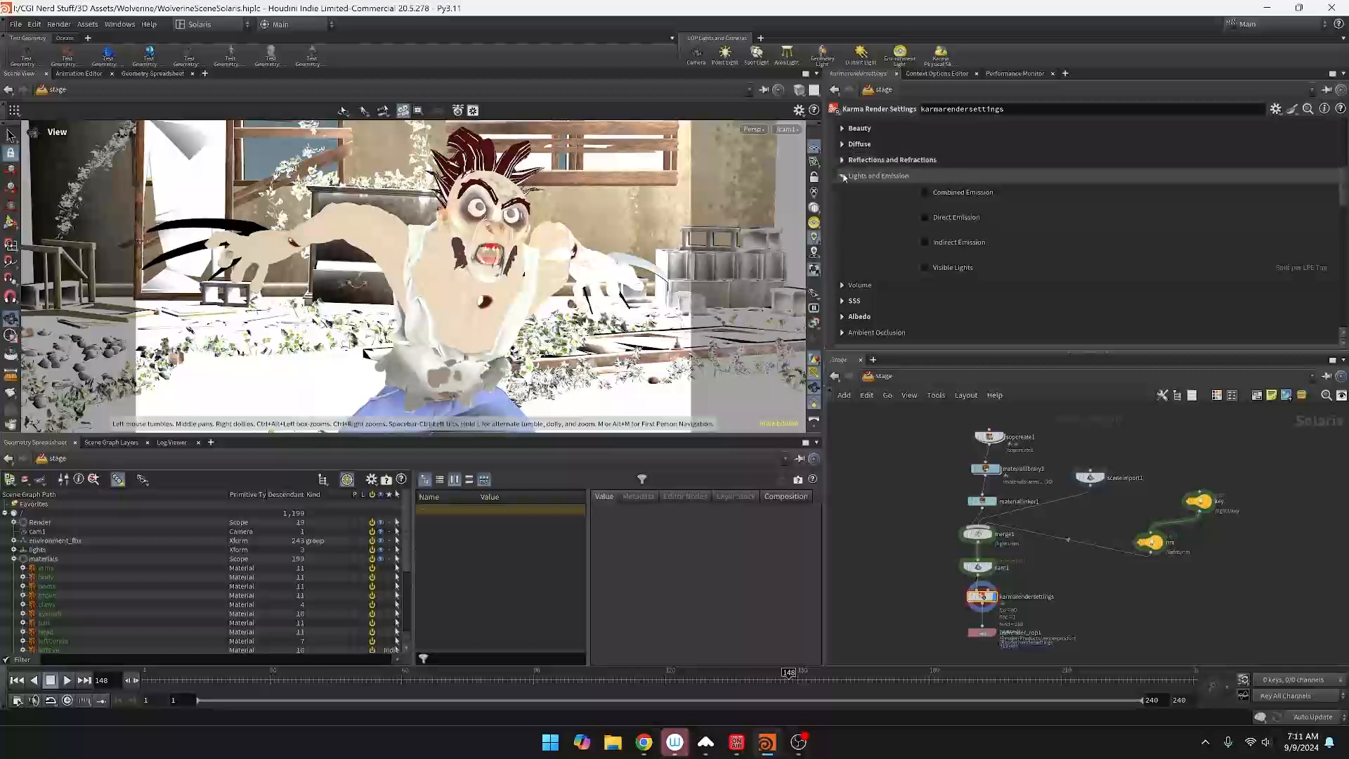
click(843, 175)
click(843, 191)
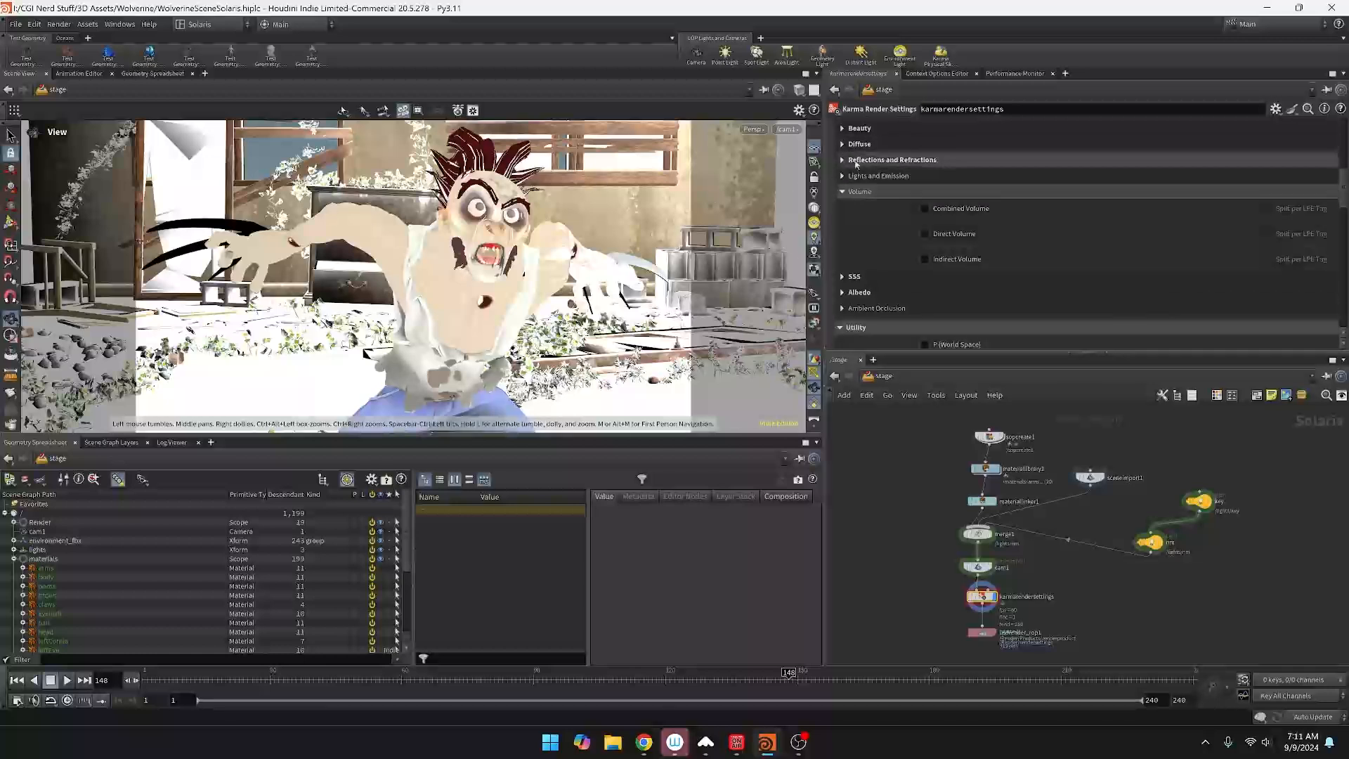
click(843, 191)
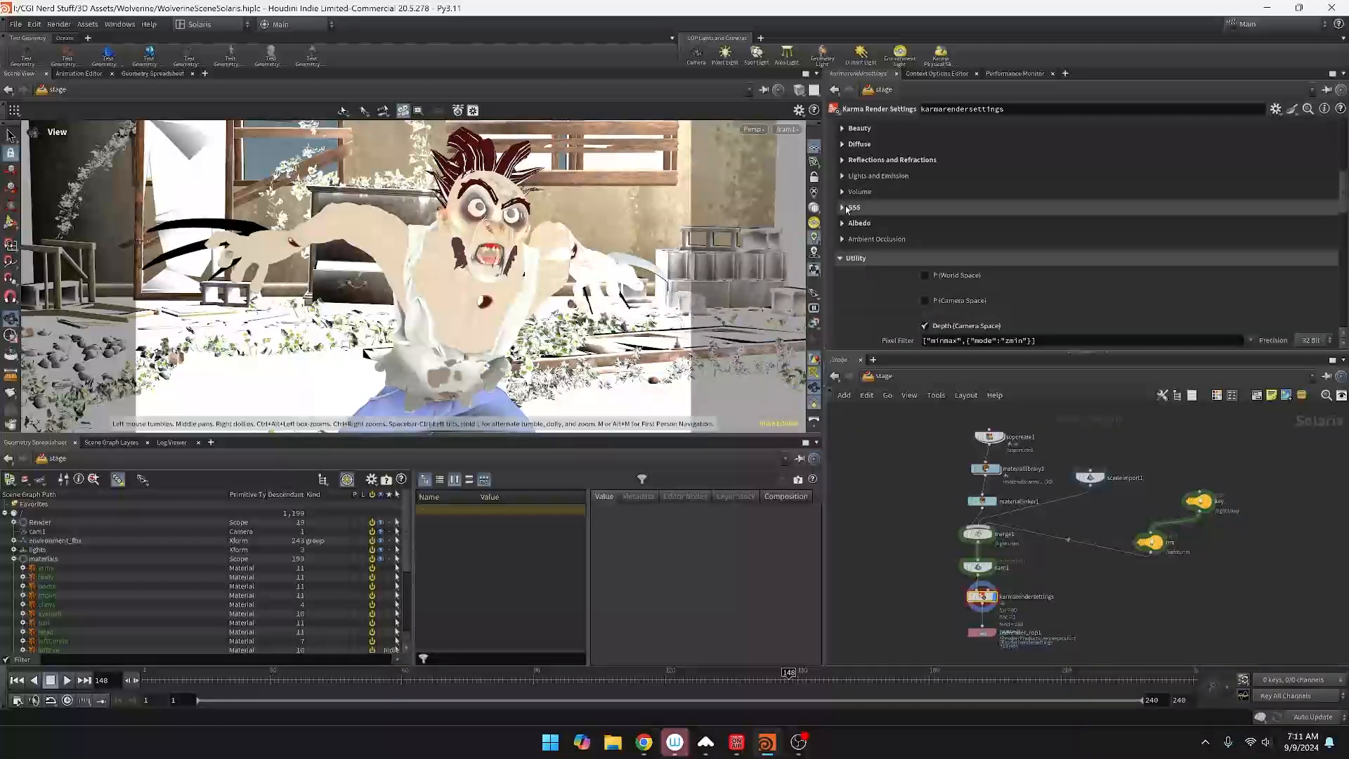
Check the outputs in the SSS, Albedo and Ambient Occlusion AOV groups, collapsing each one.
click(842, 209)
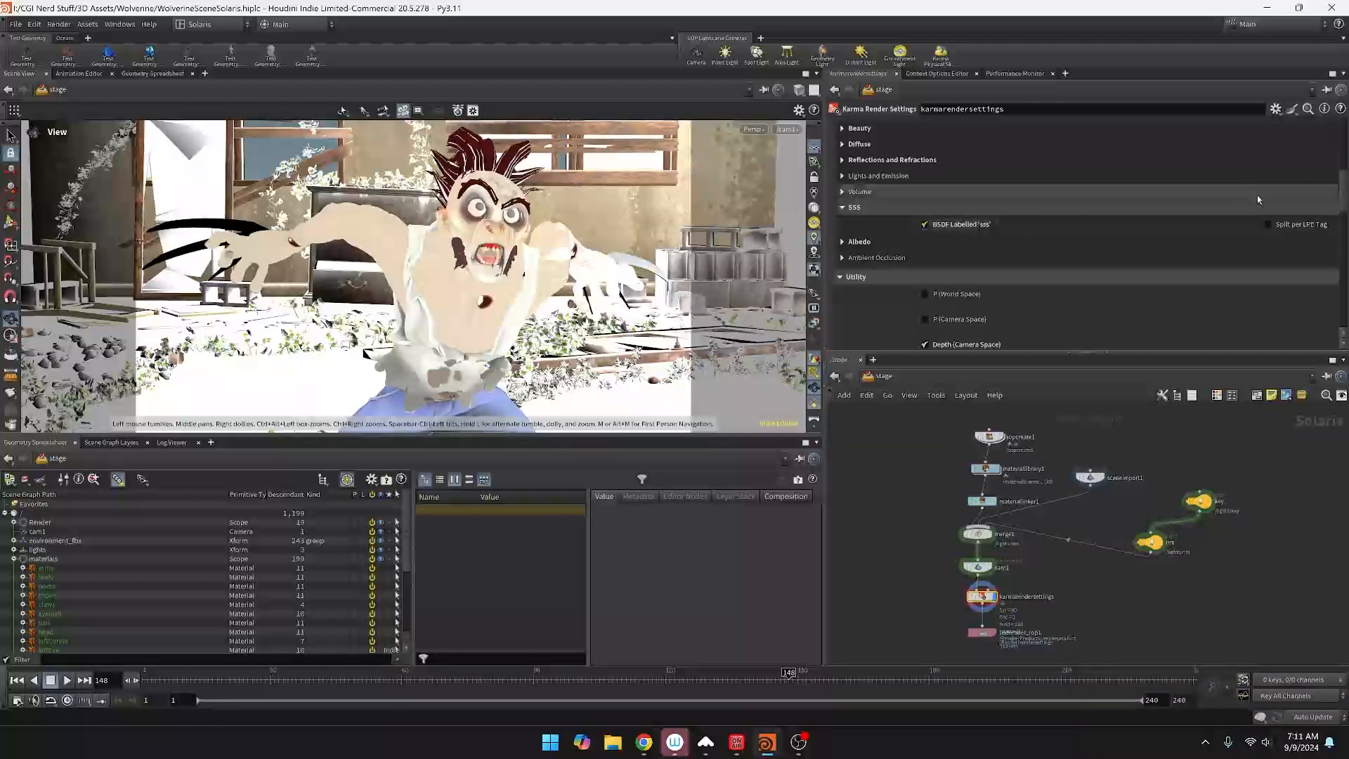
click(842, 208)
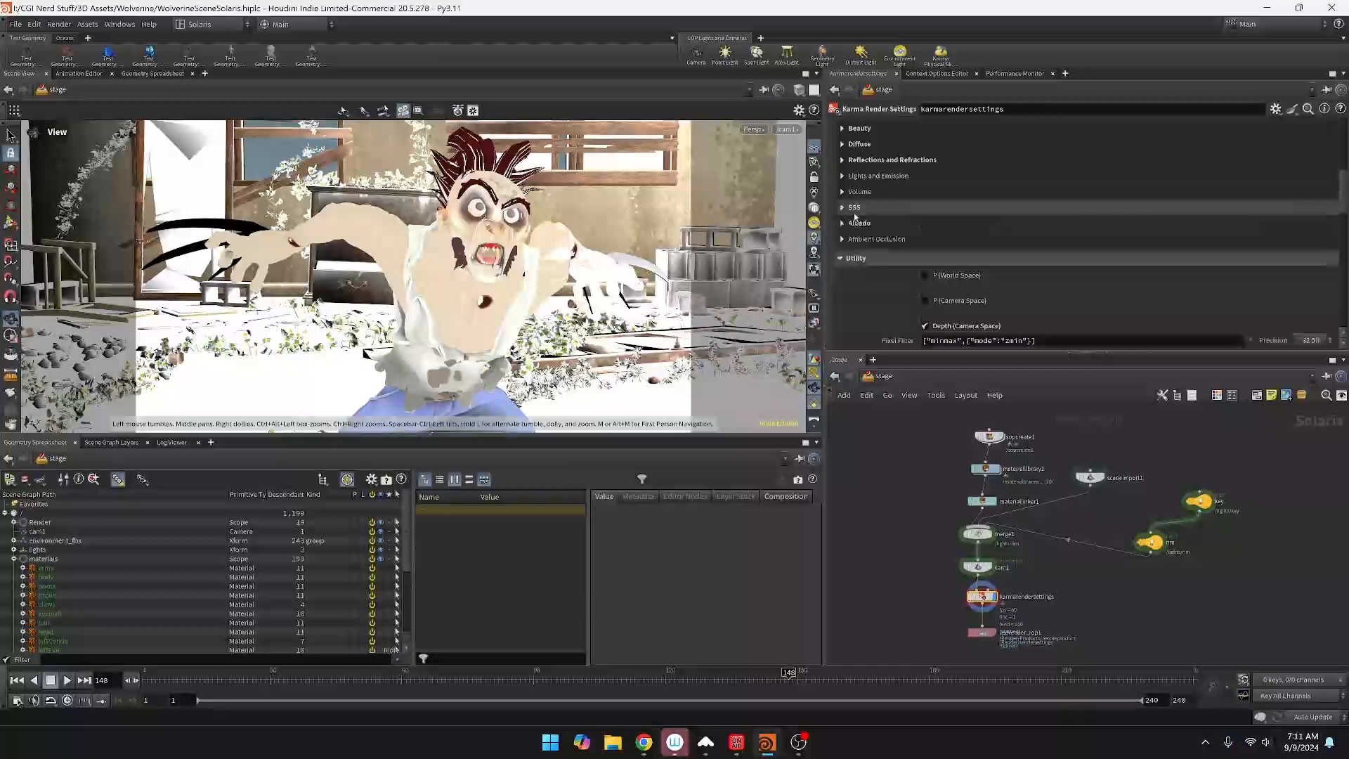
click(843, 223)
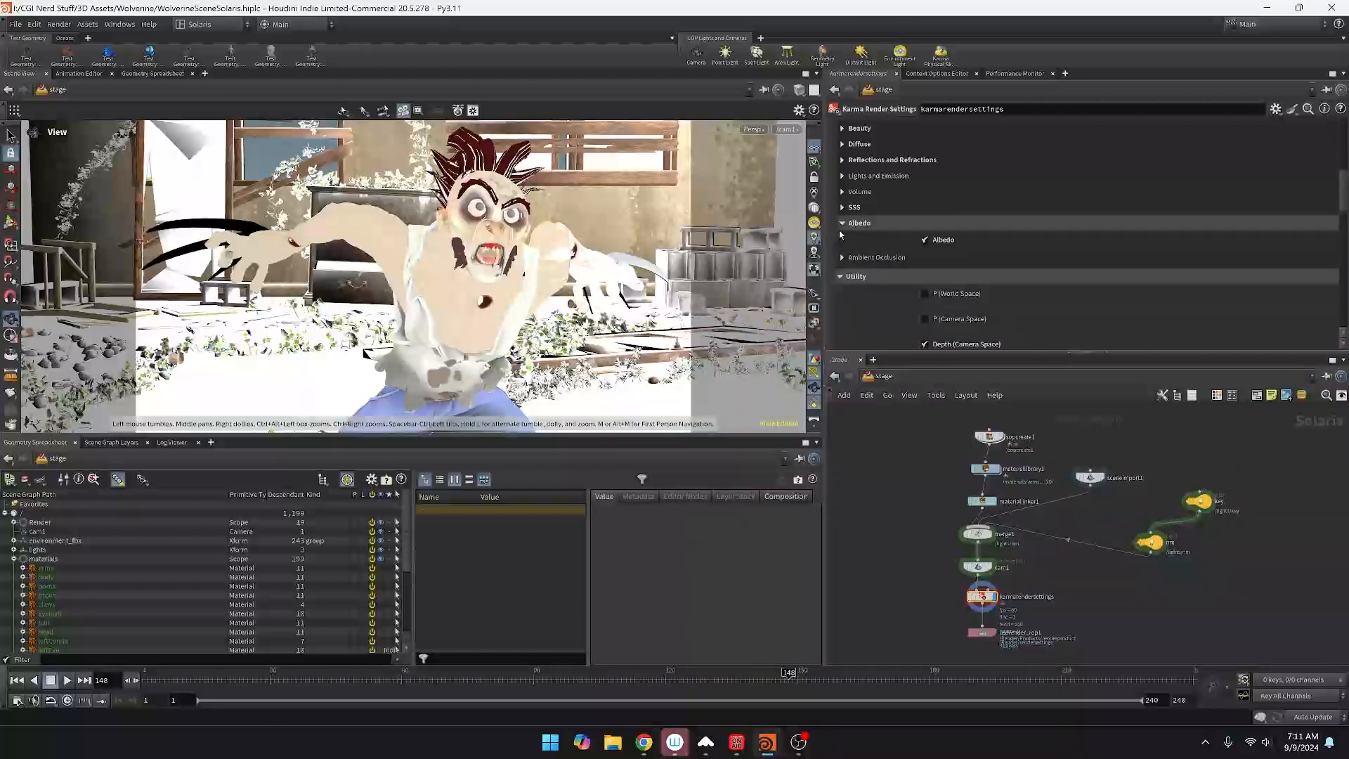
click(842, 224)
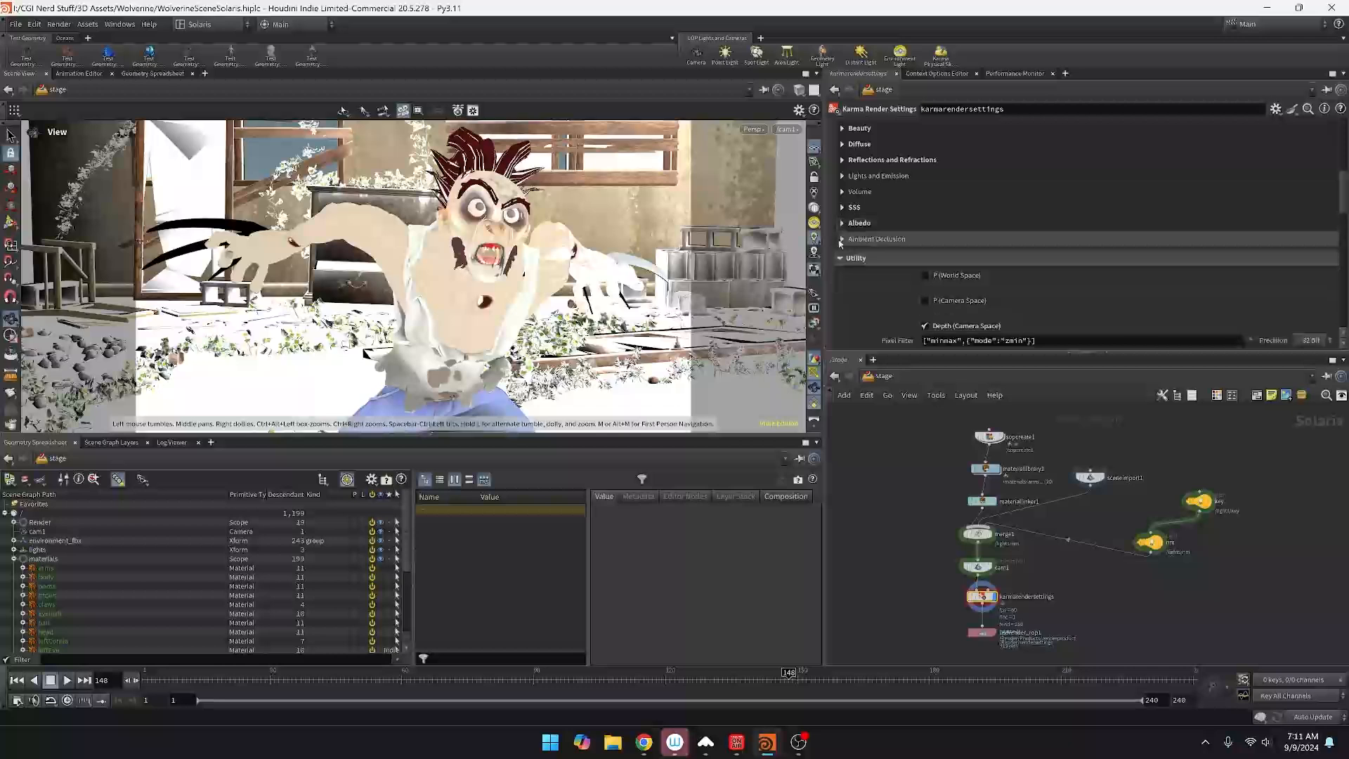
click(841, 239)
click(841, 239)
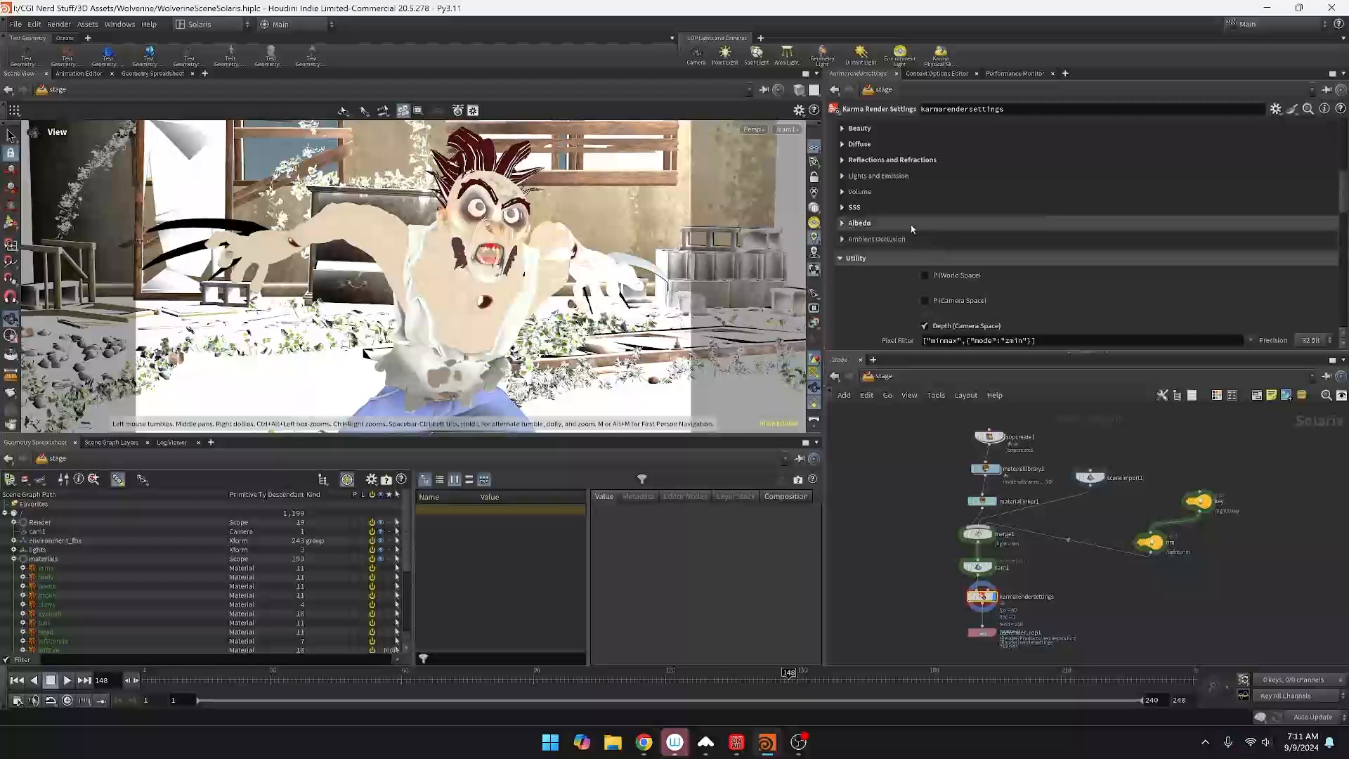
Review the Utility depth output and the Extra Render Vars, and return to the main Karma output settings.
scroll(903, 267, down, 3)
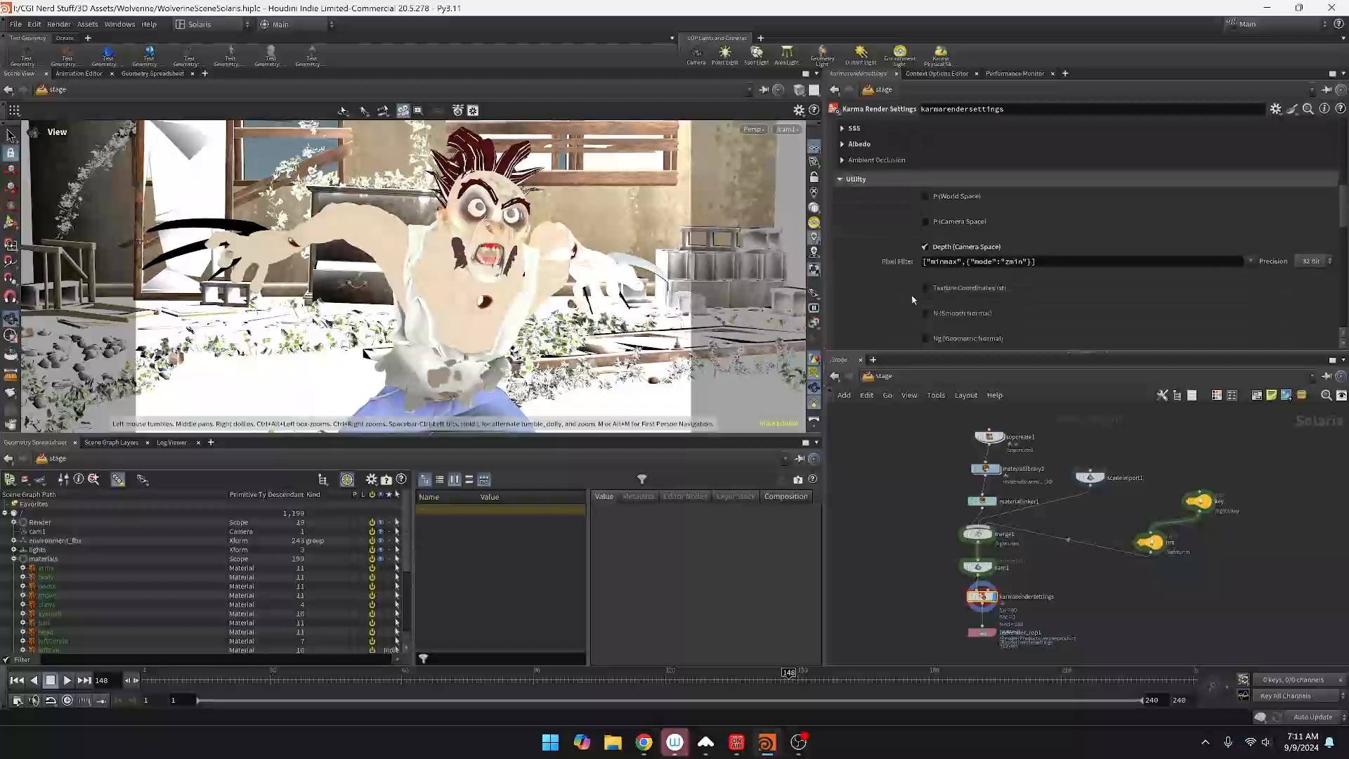
scroll(918, 290, down, 10)
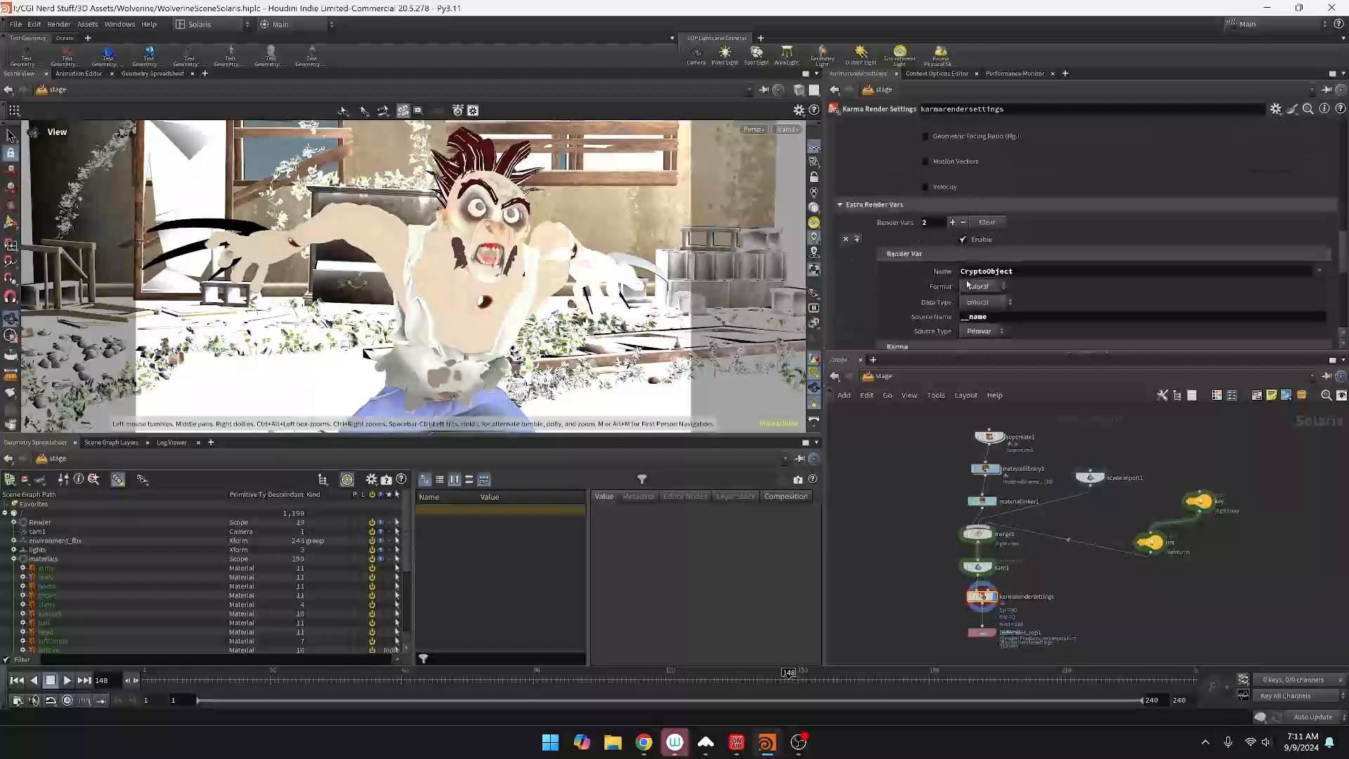
scroll(971, 260, up, 12)
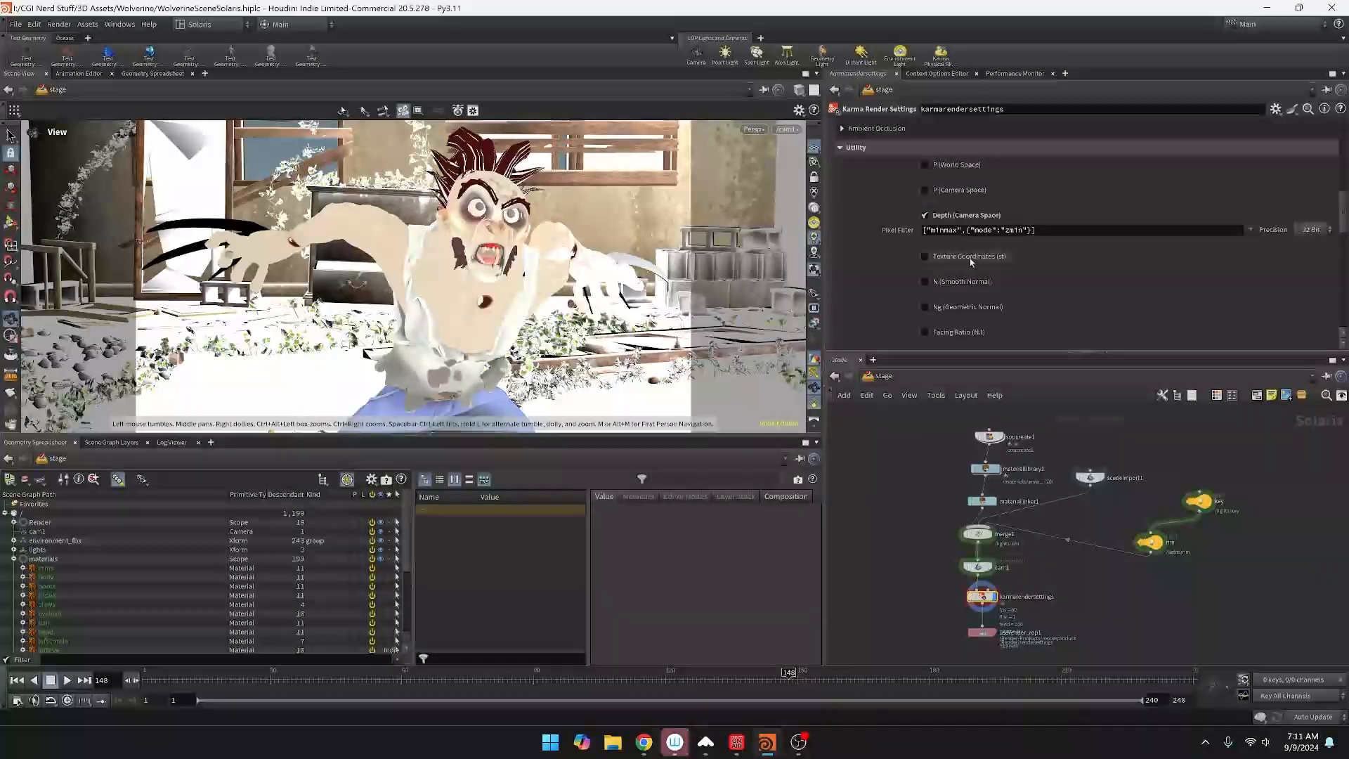
scroll(970, 259, up, 2)
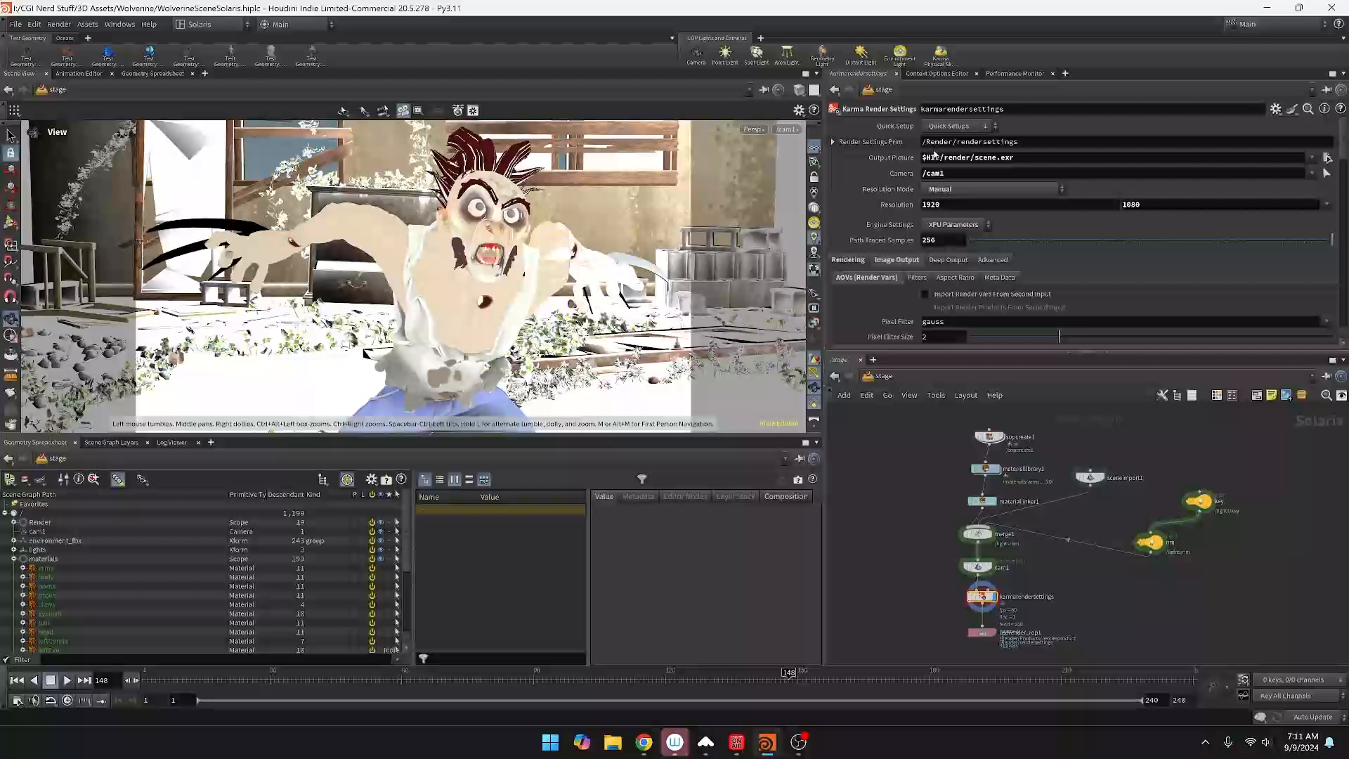
Render the current frame to MPlay from the usdrender_rop1 node and display its depth pass.
click(991, 633)
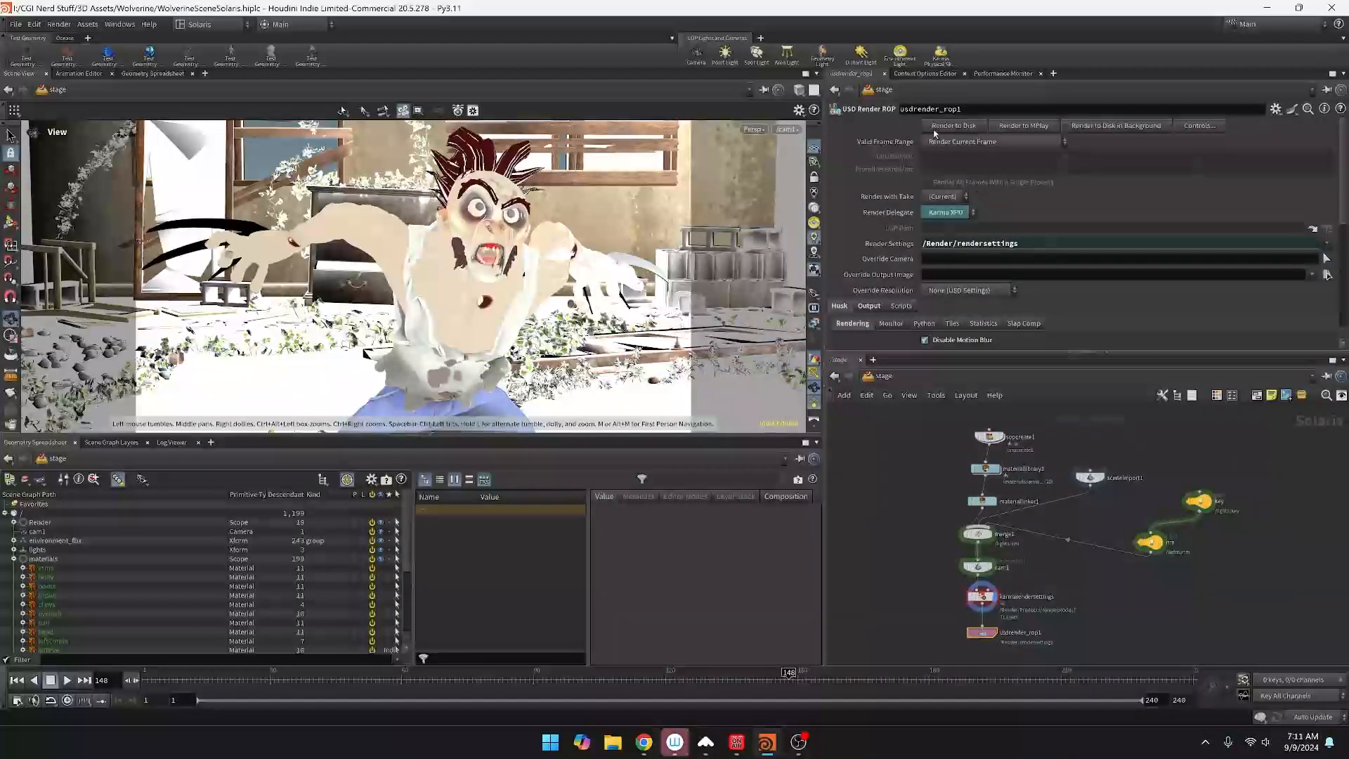
click(1015, 127)
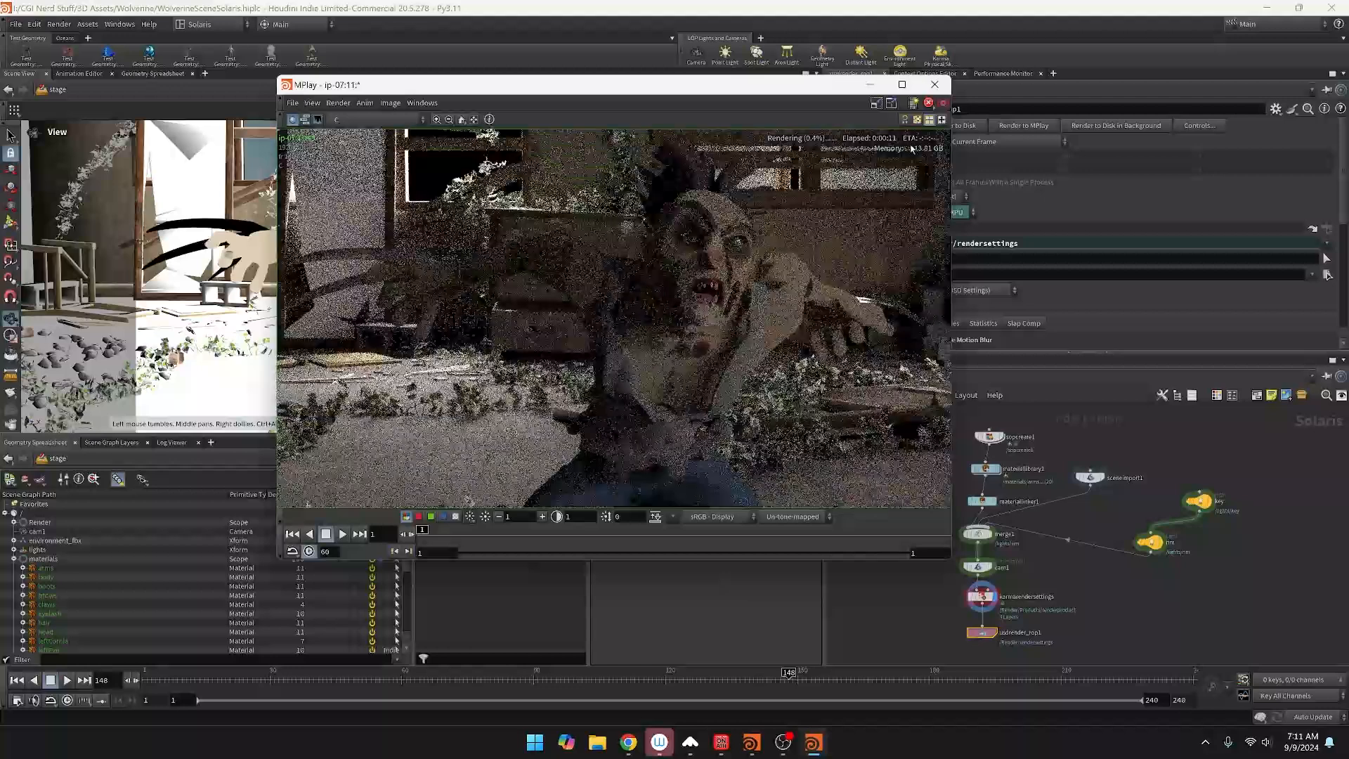
click(358, 118)
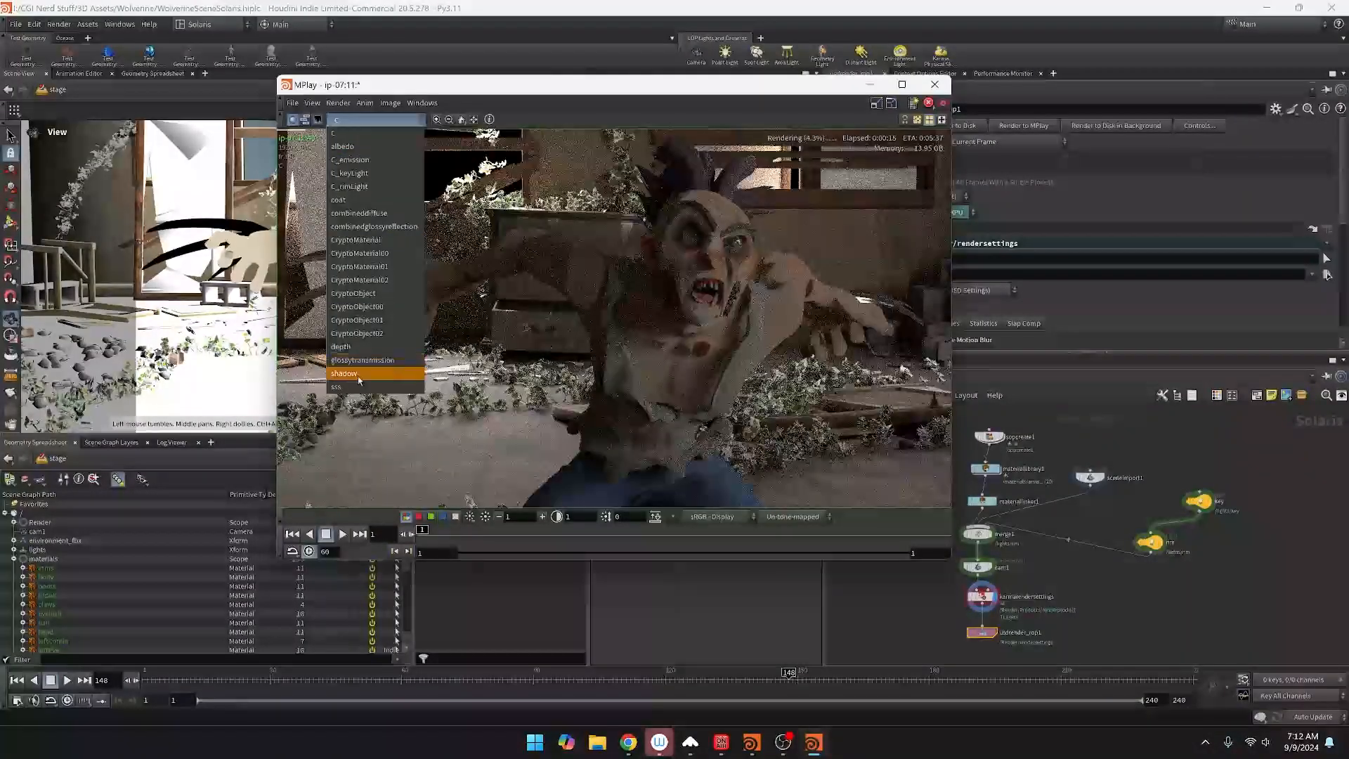
click(359, 346)
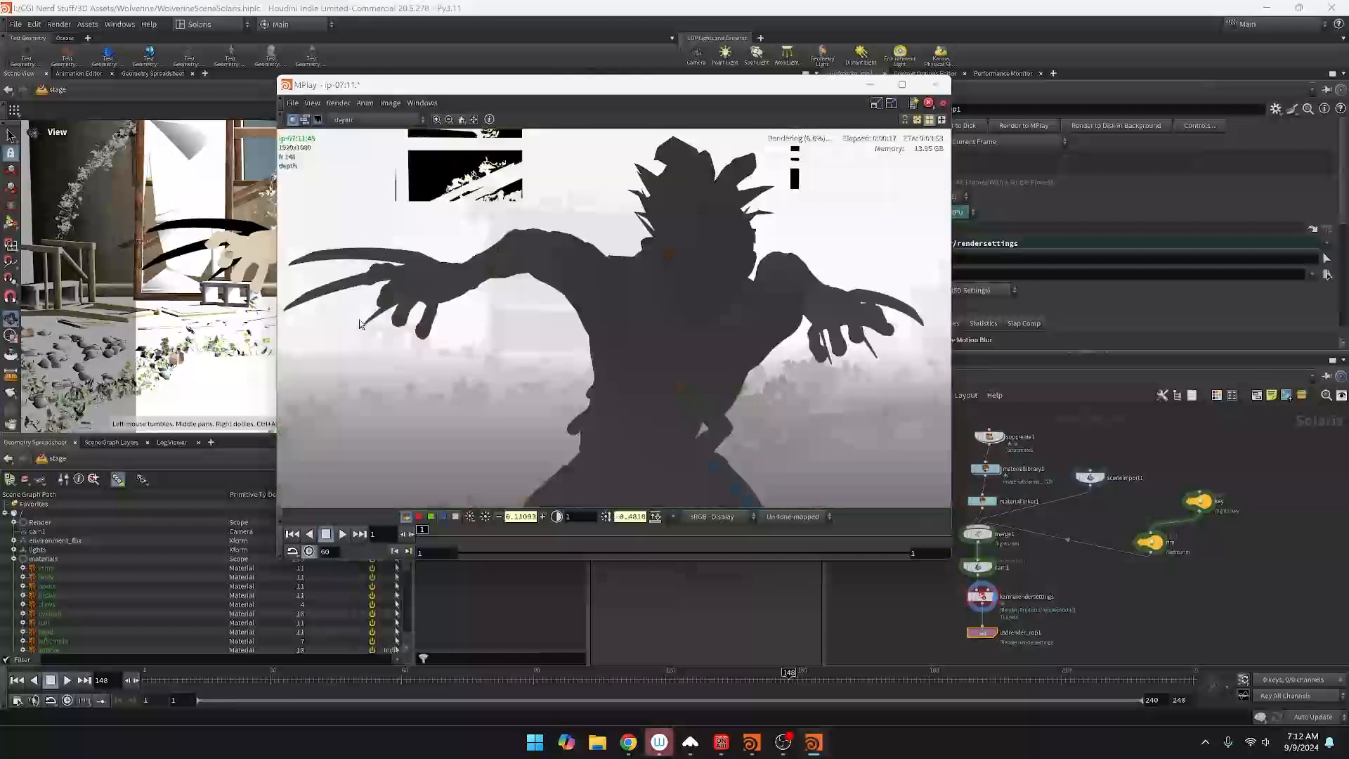
View the albedo and C_emission passes of the render in MPlay.
click(346, 120)
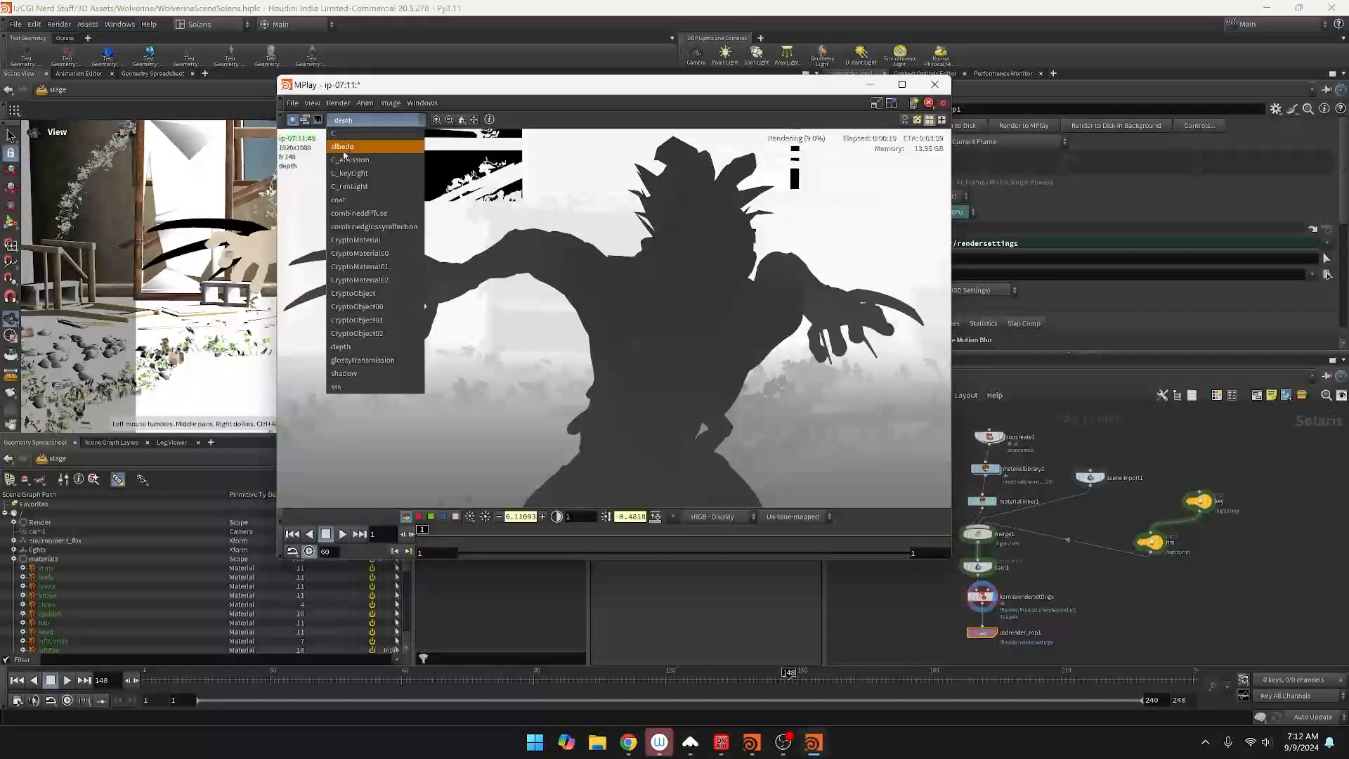
click(343, 146)
click(347, 121)
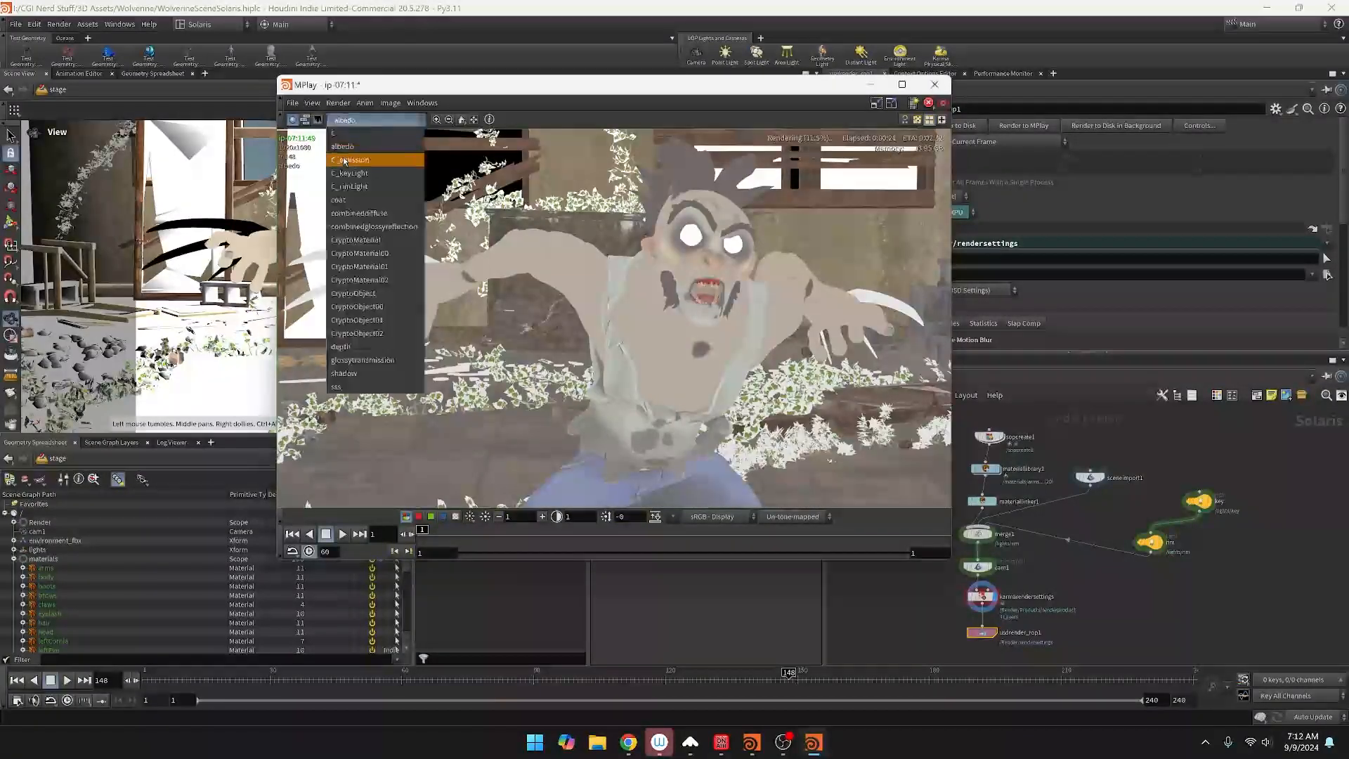
click(344, 161)
click(349, 120)
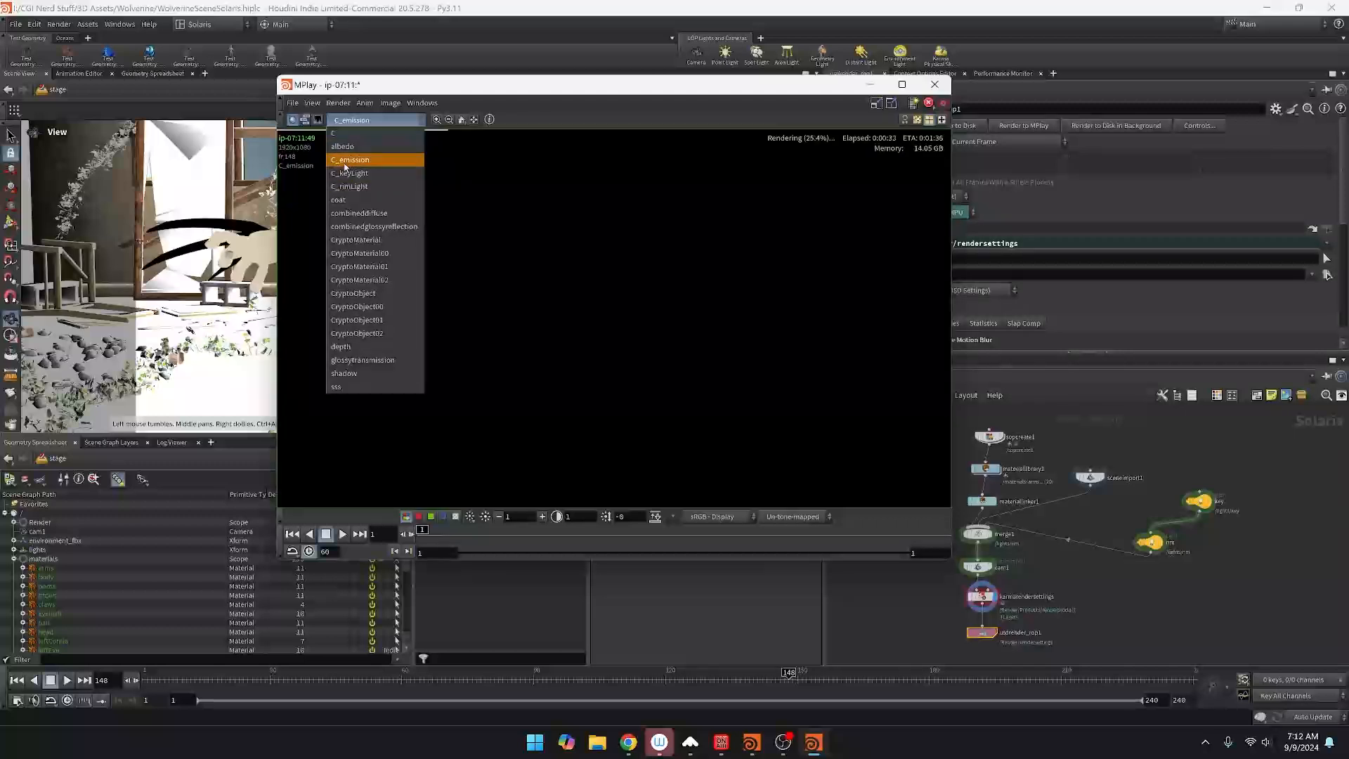
click(345, 164)
Compare the key light and rim light contributions by viewing the C_keyLight and C_rimLight passes.
click(345, 121)
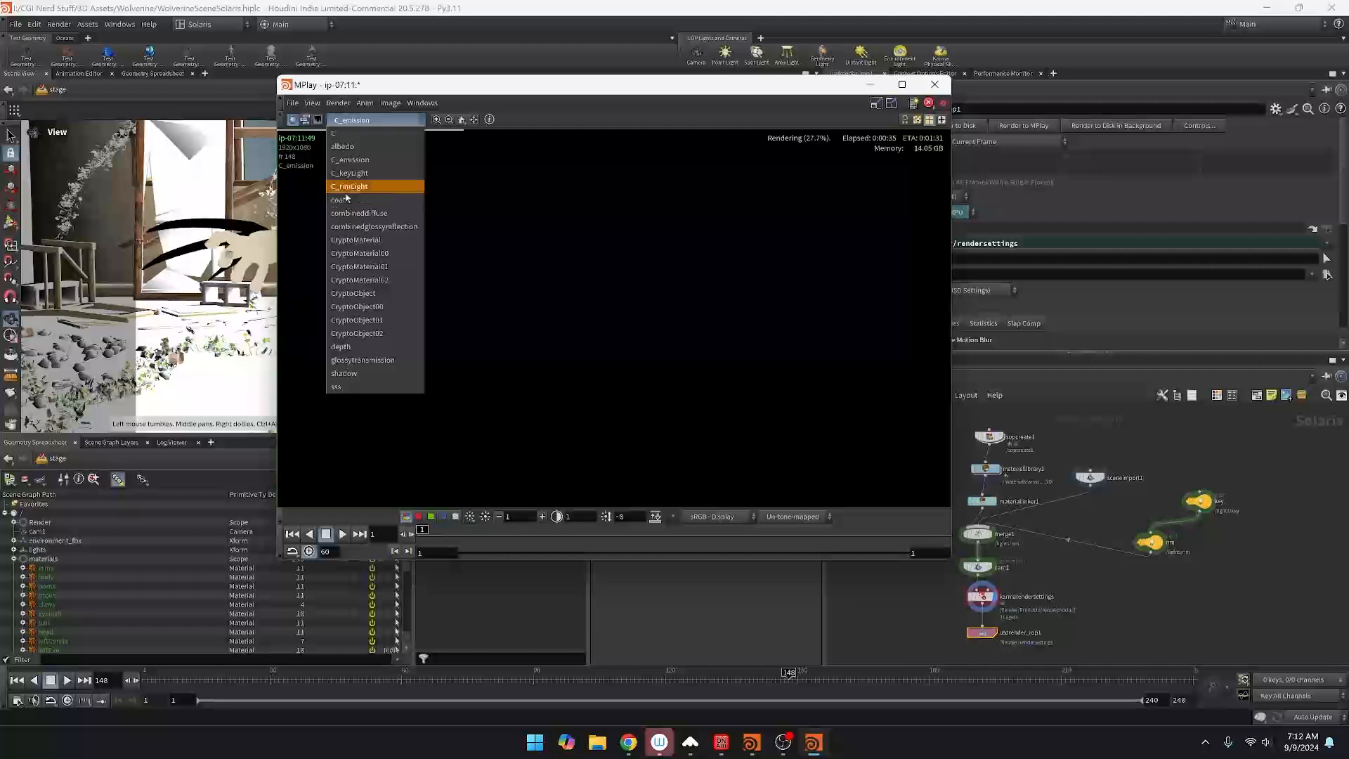
click(346, 175)
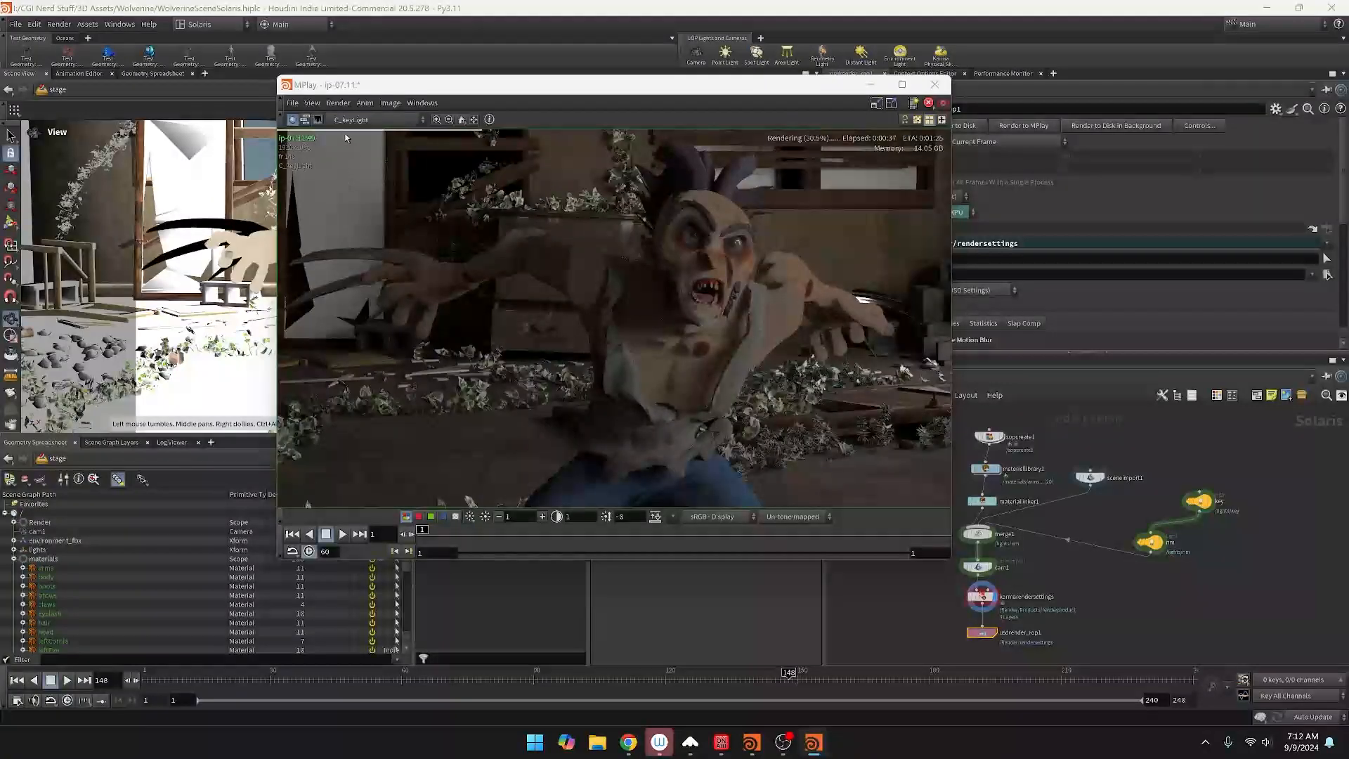
click(345, 120)
click(343, 179)
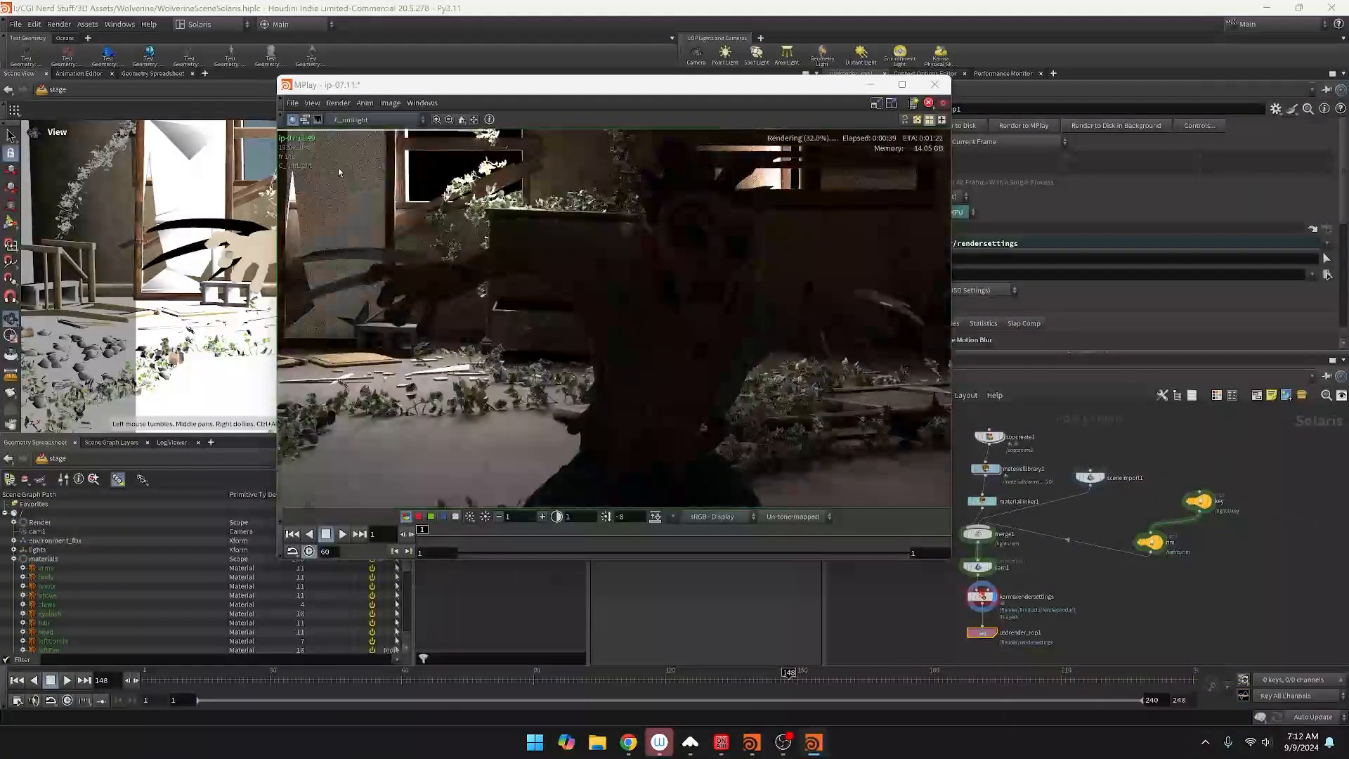
View the coat and combineddiffuse passes of the render.
click(347, 120)
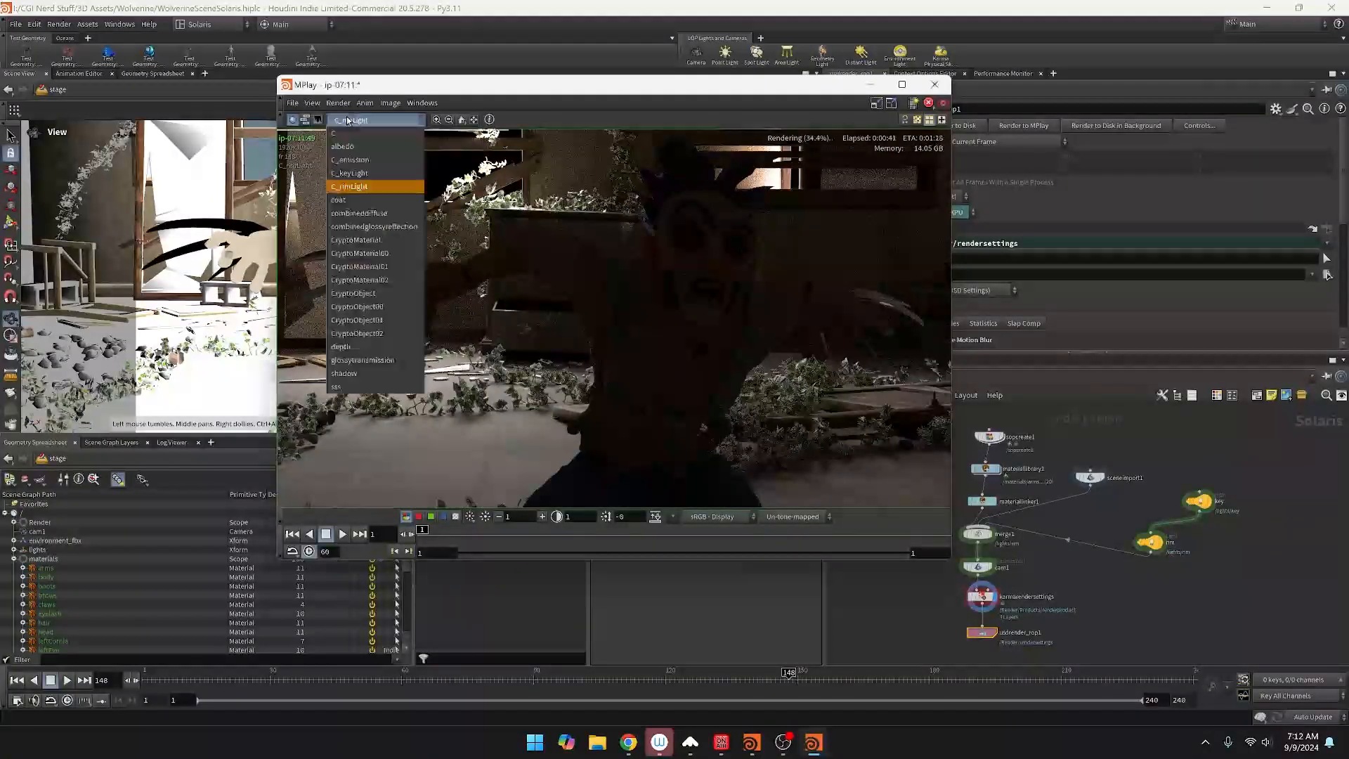
click(345, 201)
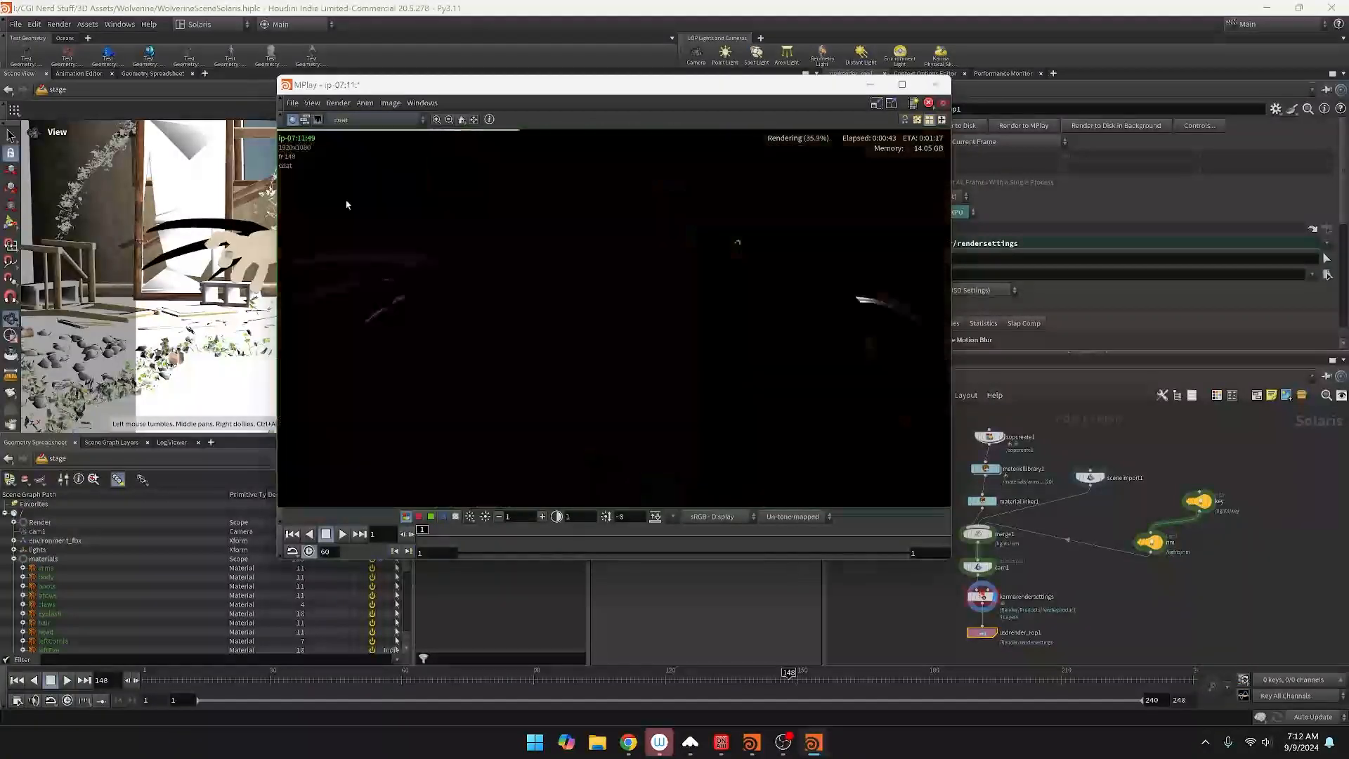
click(350, 122)
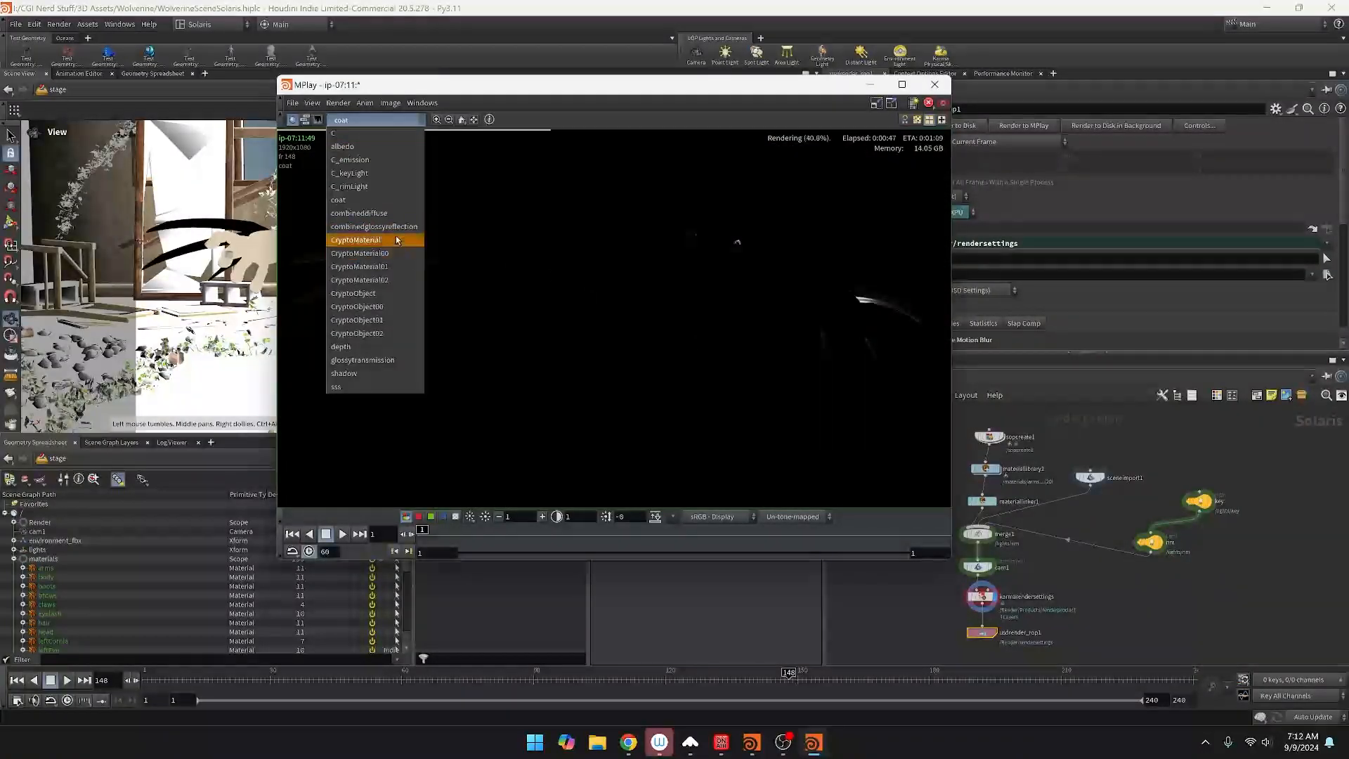
click(393, 220)
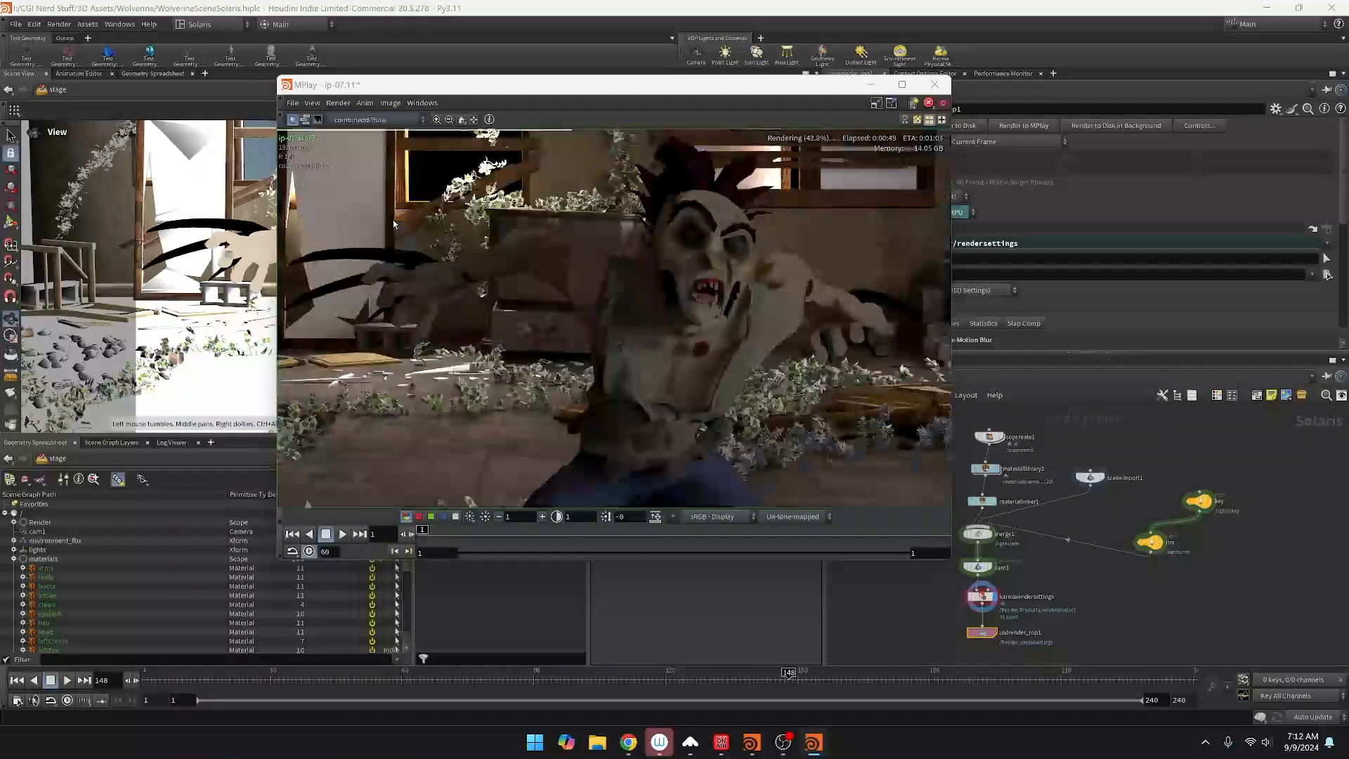
View the combinedglossyreflection pass and the CryptoMaterial and CryptoObject cryptomatte passes of the render.
click(375, 120)
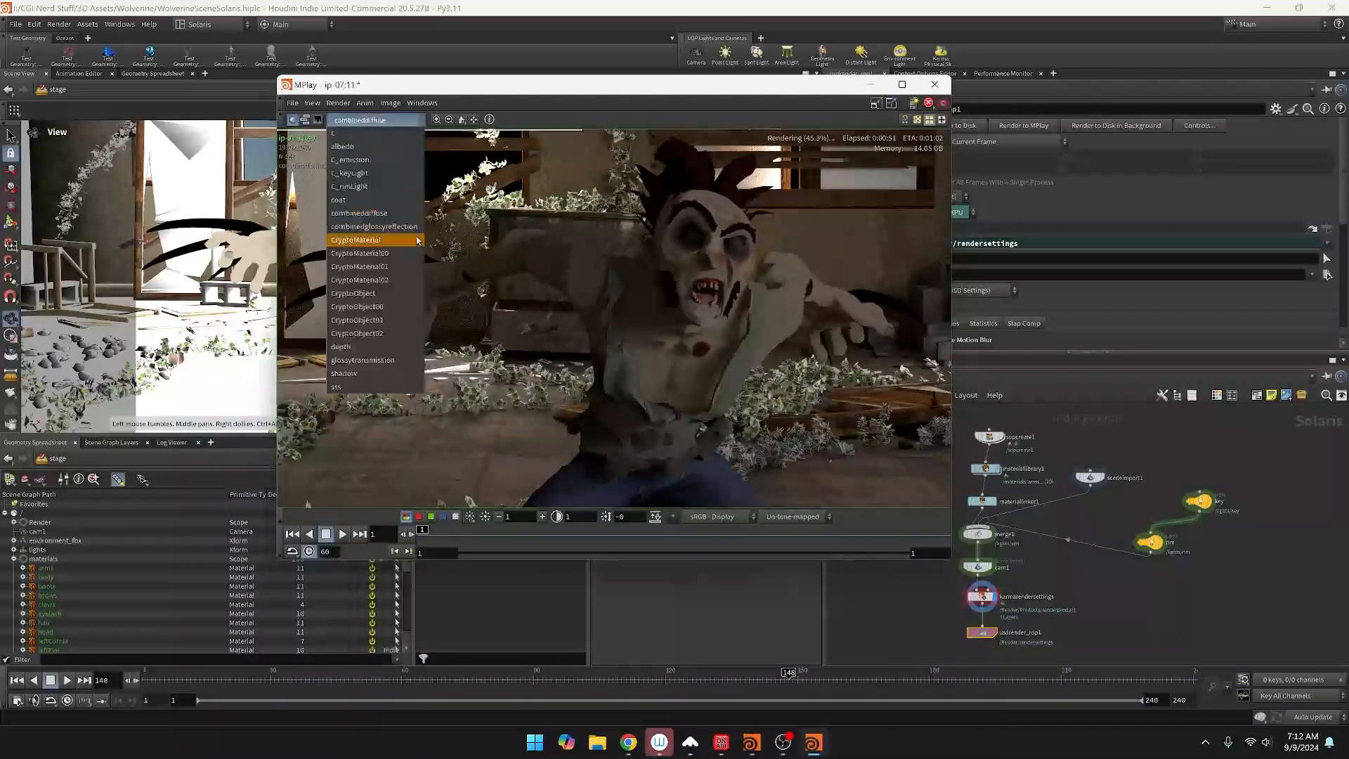
click(416, 226)
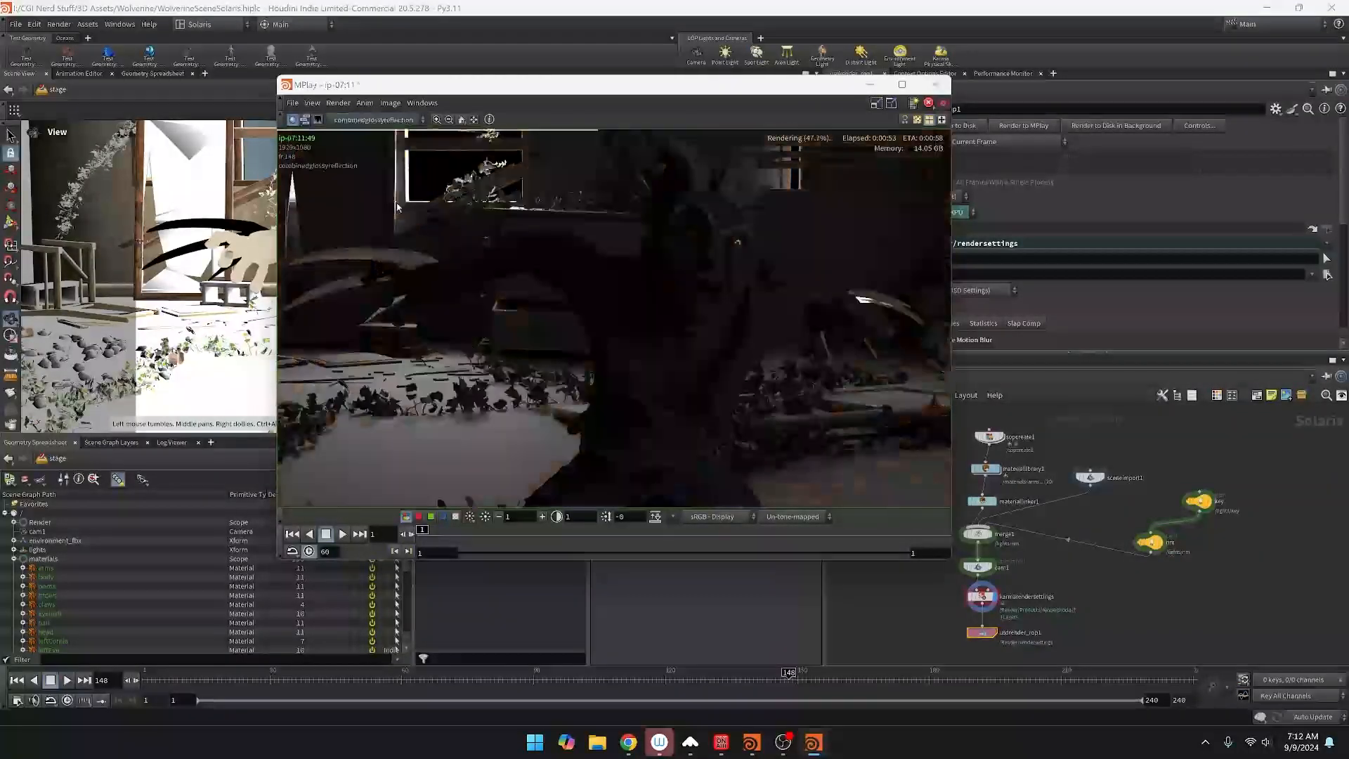
click(386, 120)
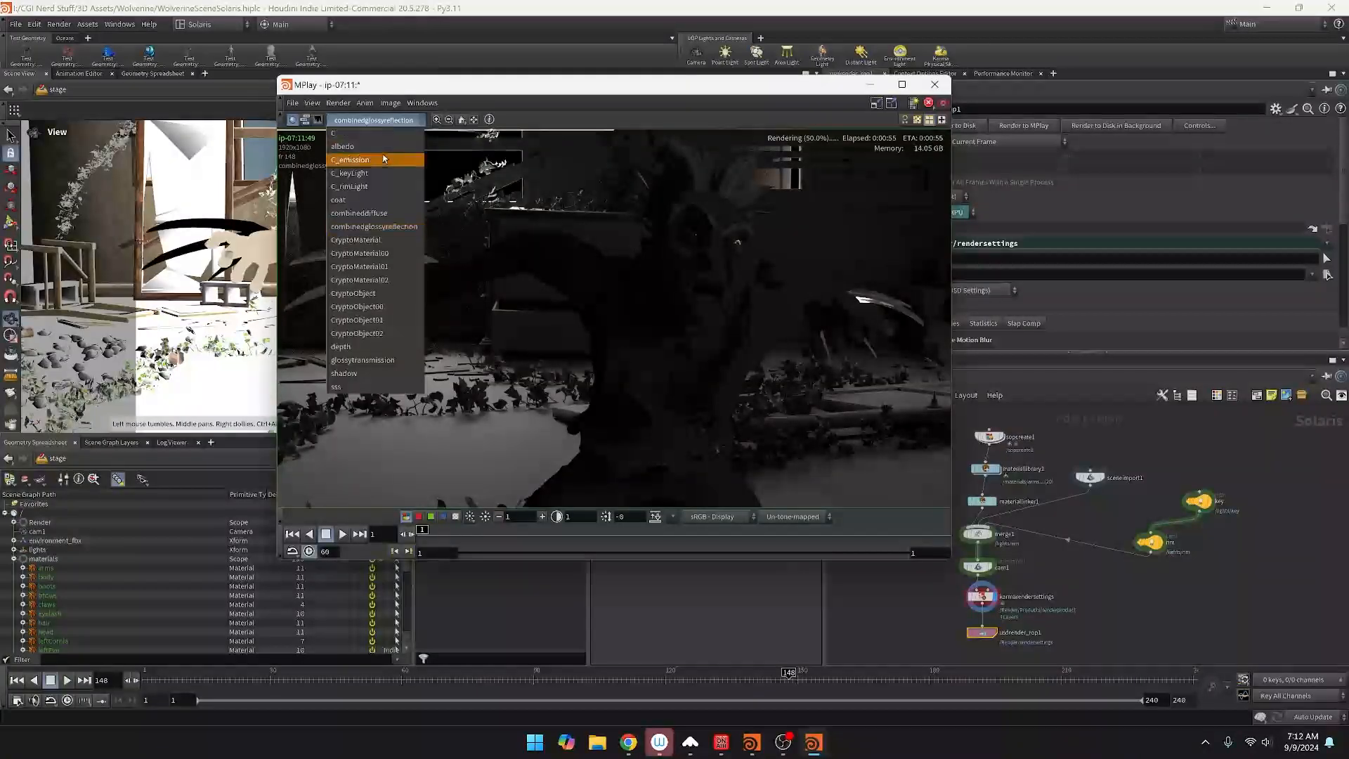
click(391, 240)
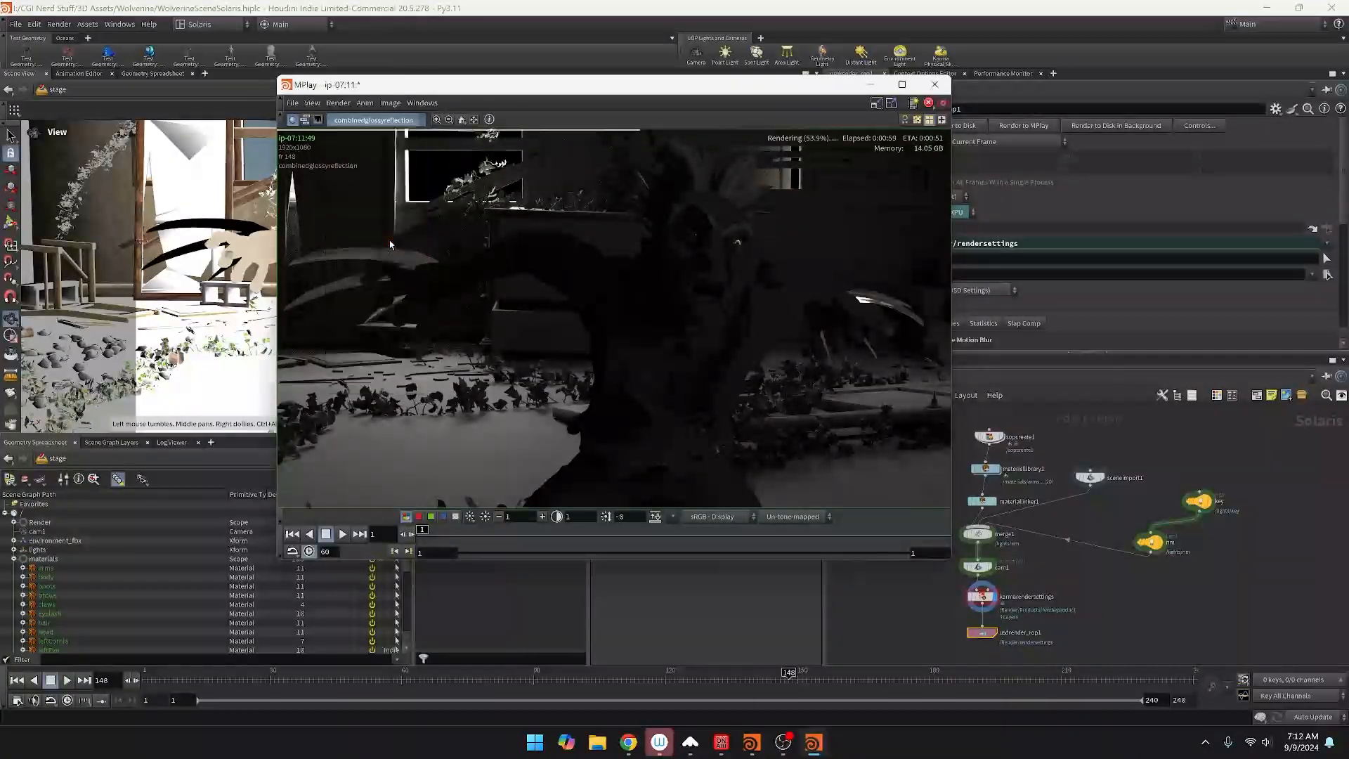
click(386, 121)
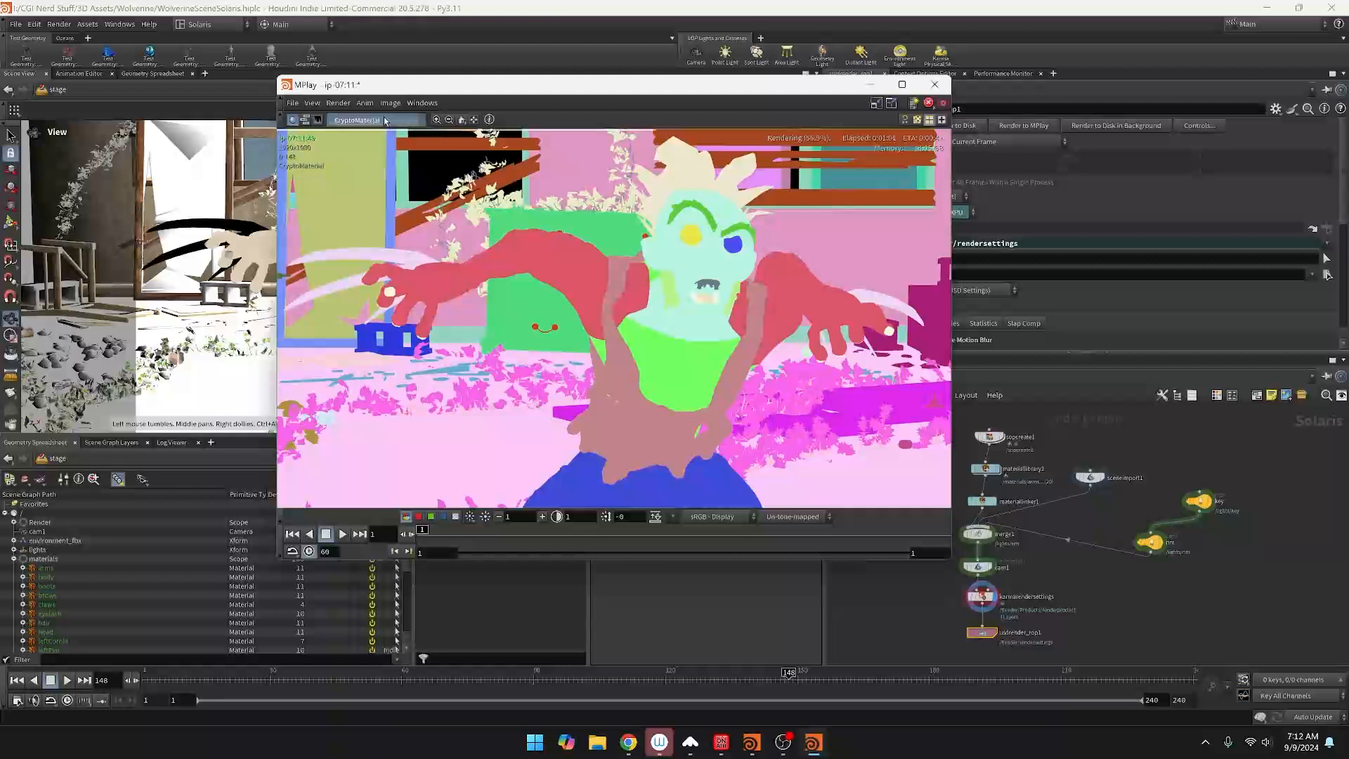
click(386, 294)
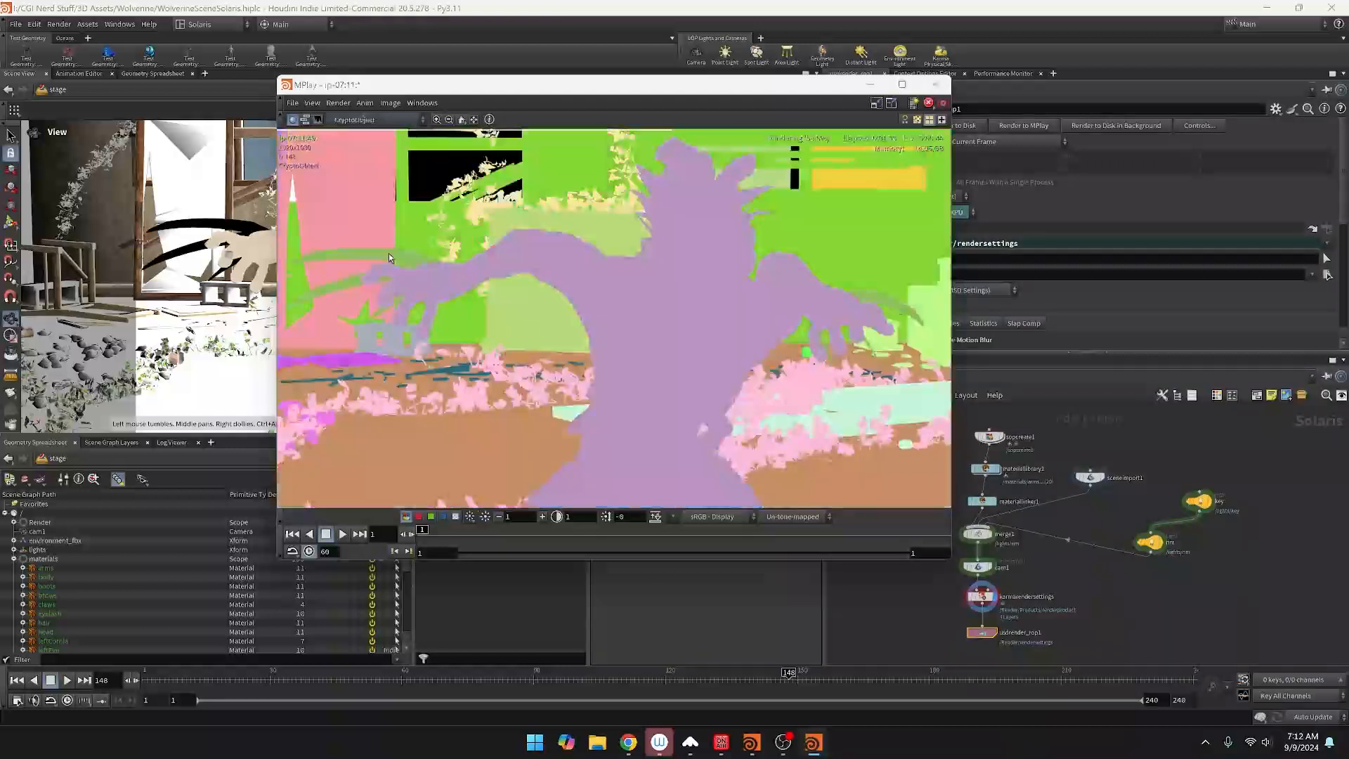
View the depth and glossytransmission passes of the render.
click(370, 120)
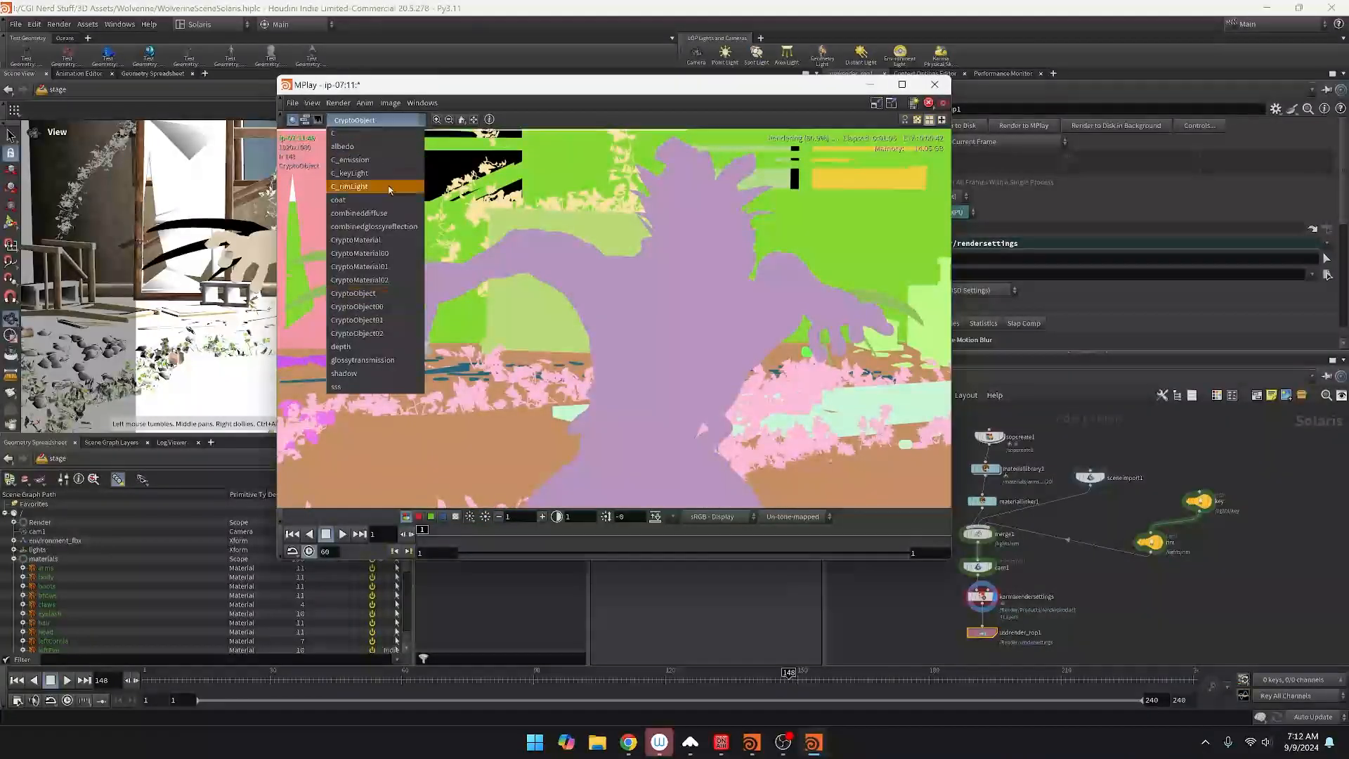
click(392, 354)
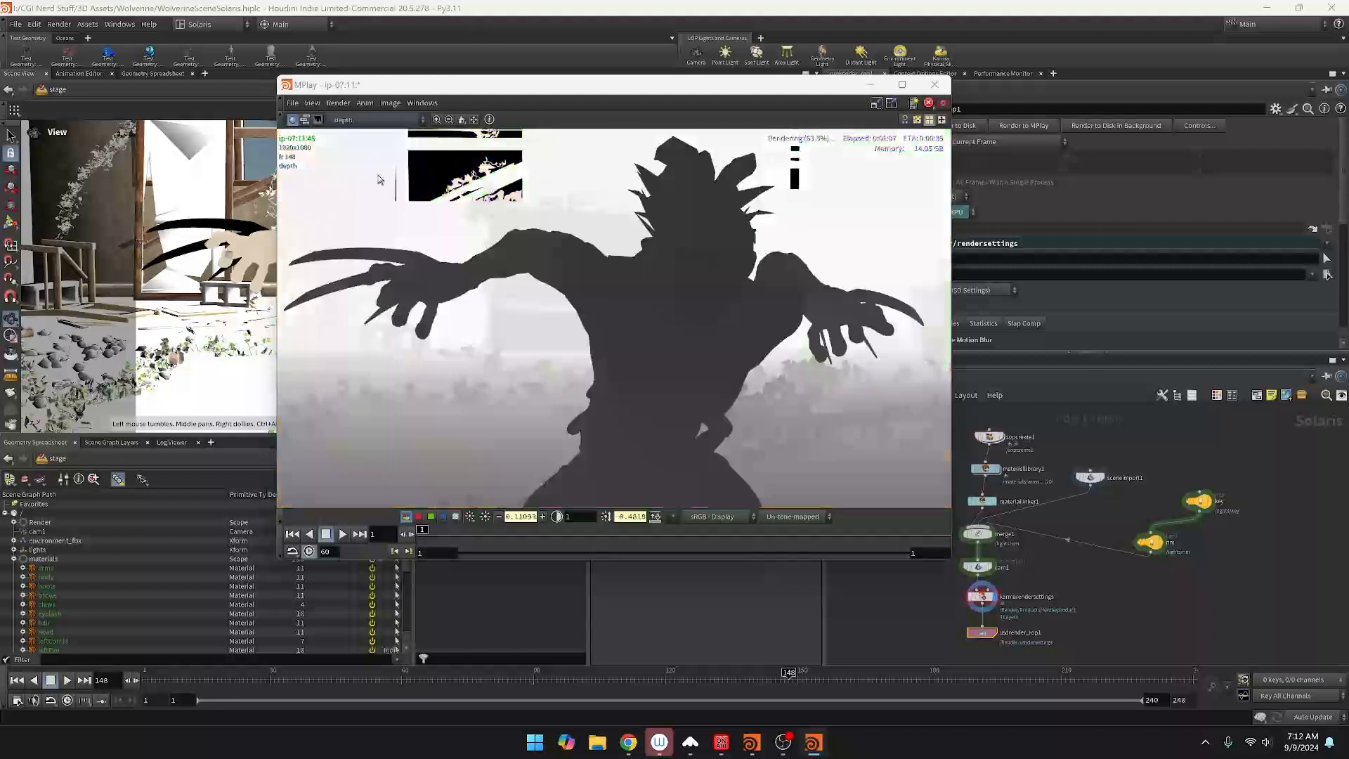
click(372, 120)
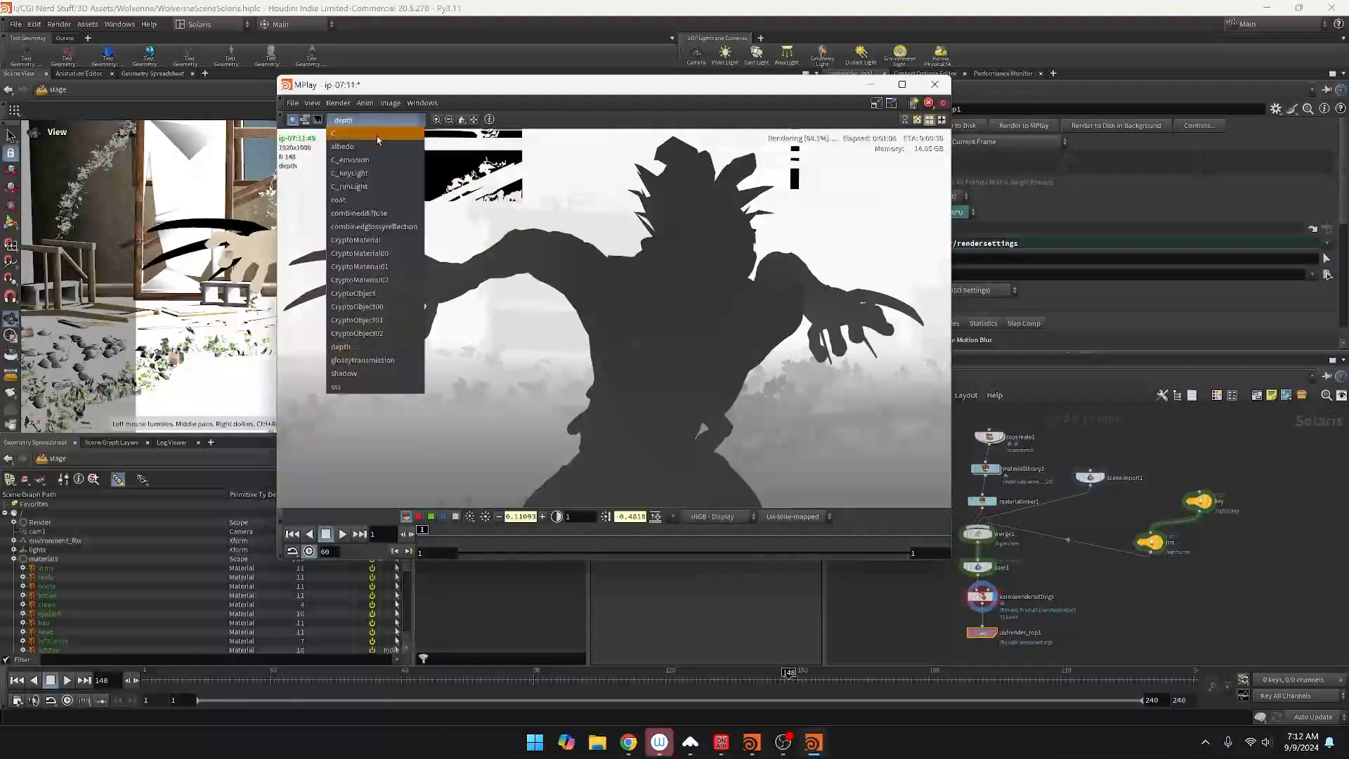
click(362, 363)
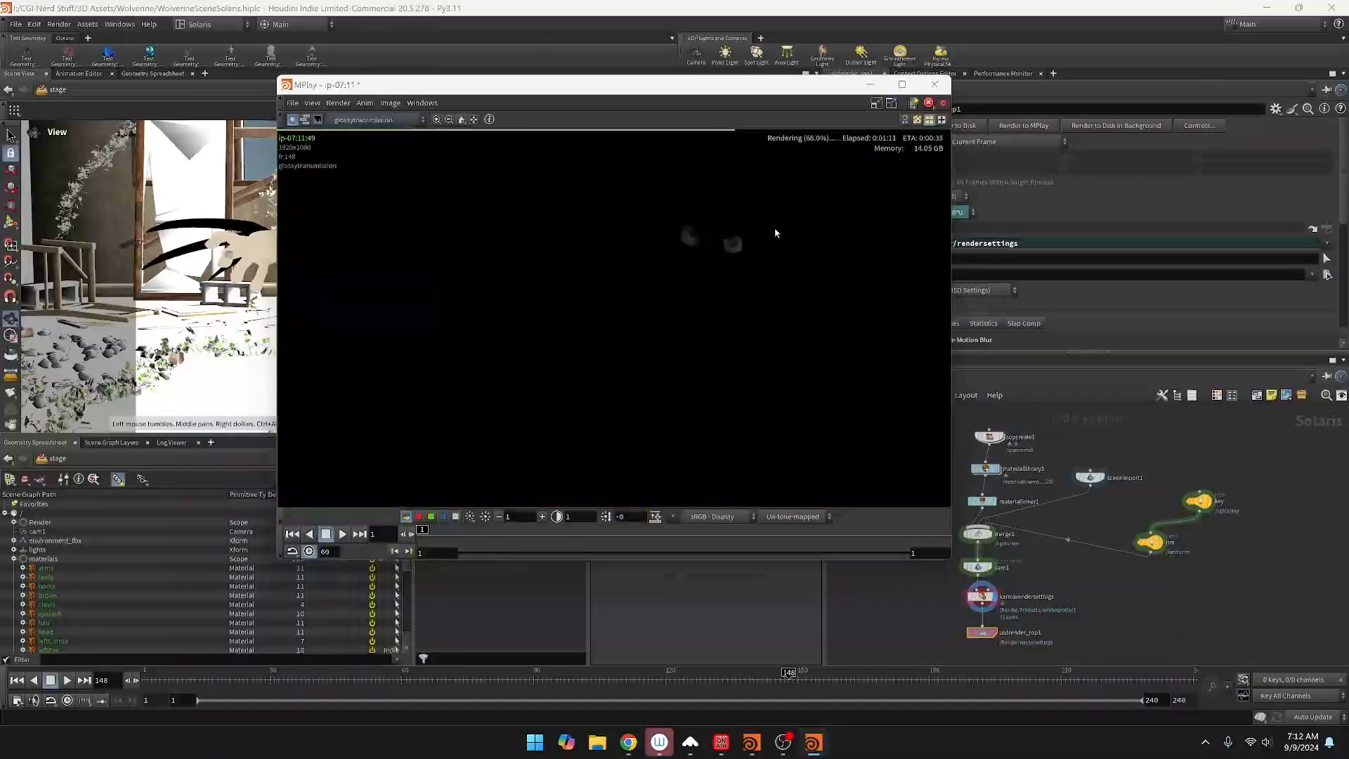
View the shadow and sss passes of the render.
click(387, 121)
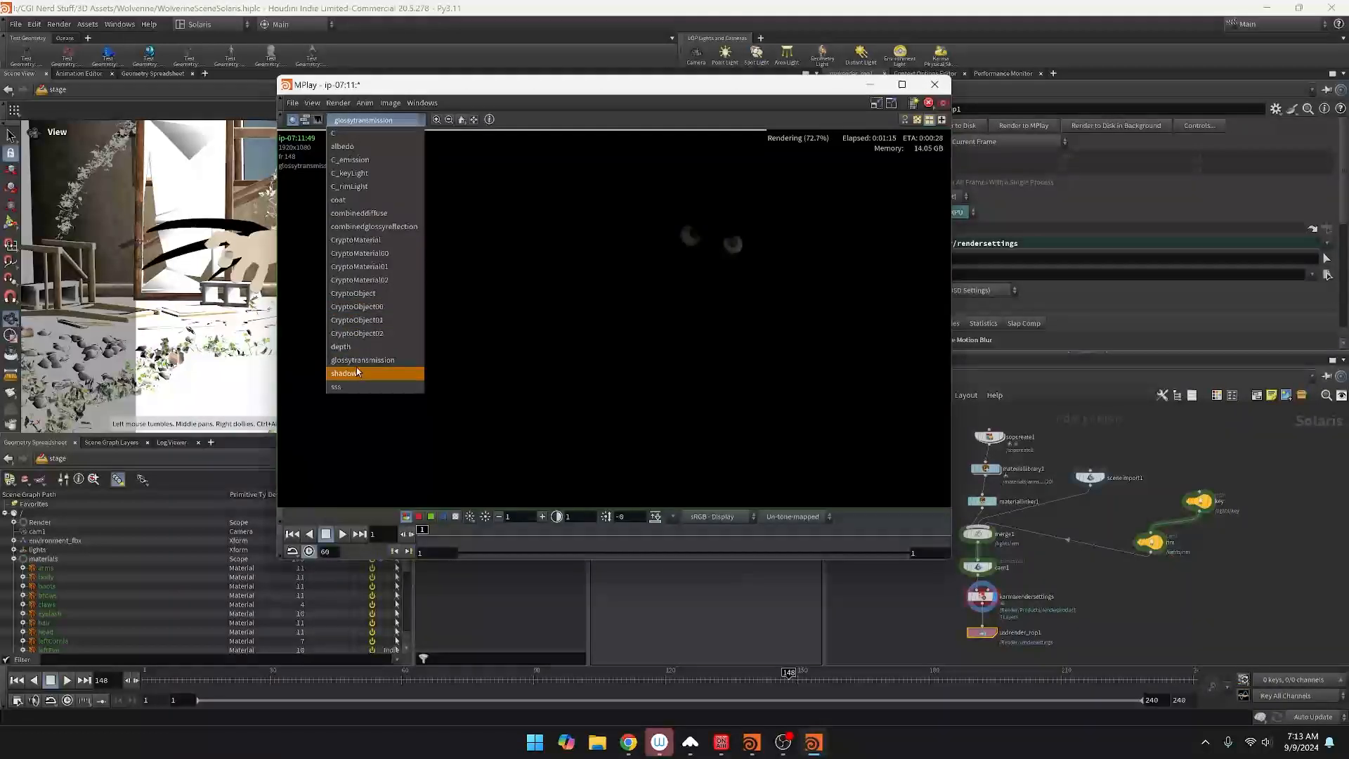
click(364, 375)
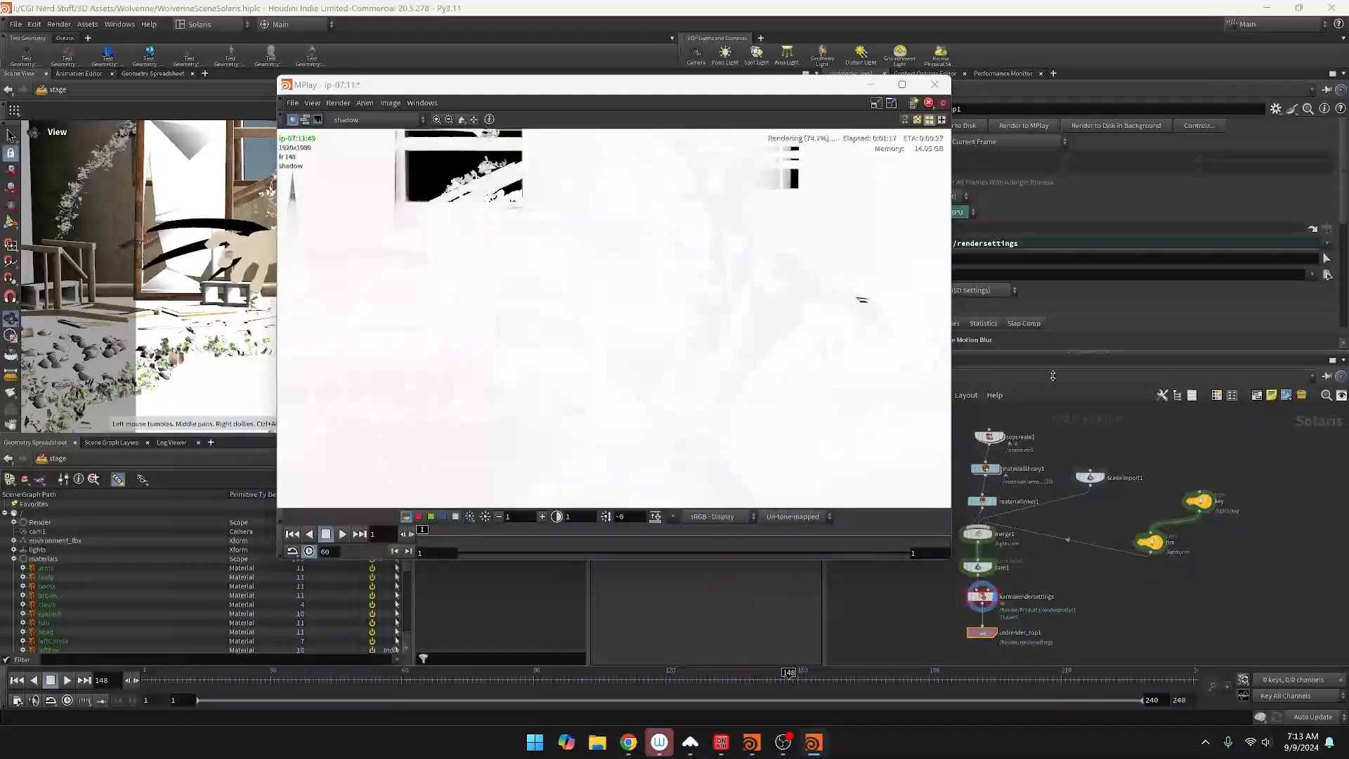
click(351, 121)
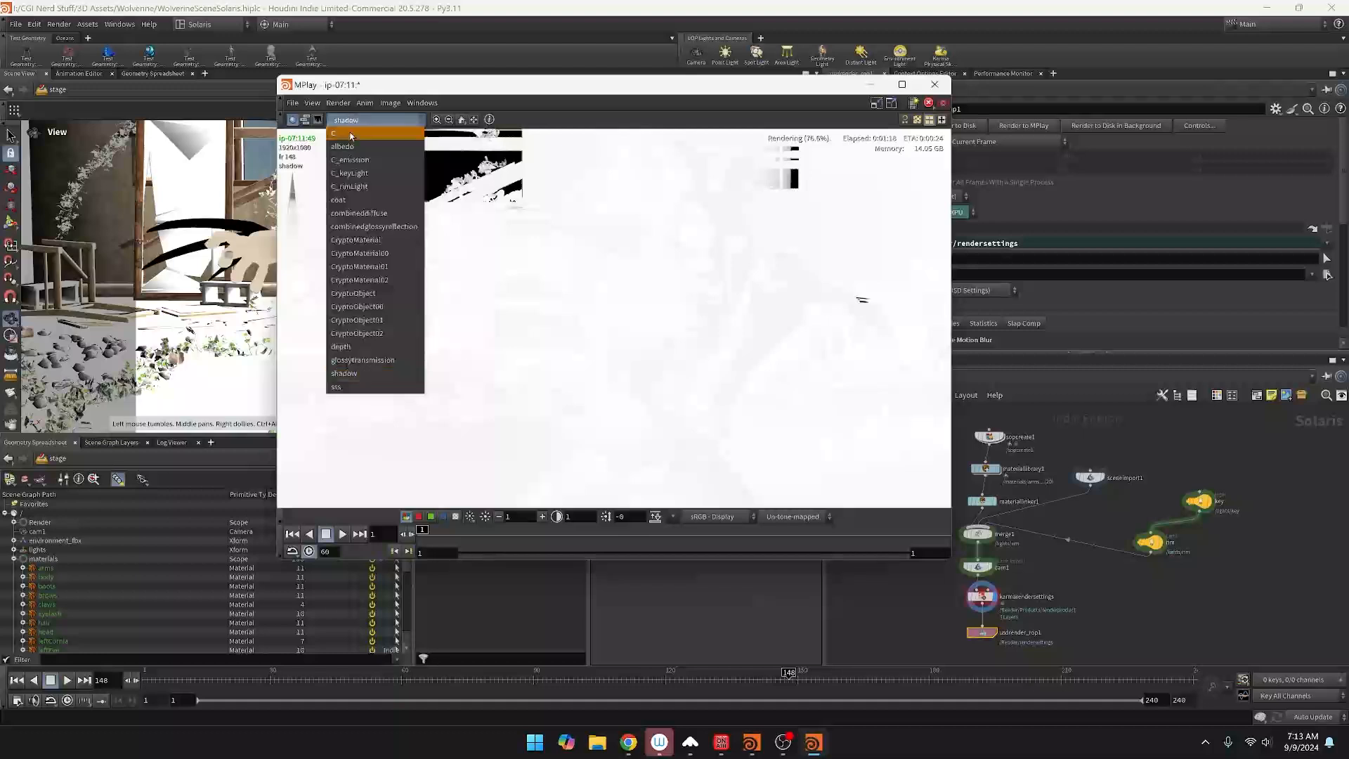
click(343, 386)
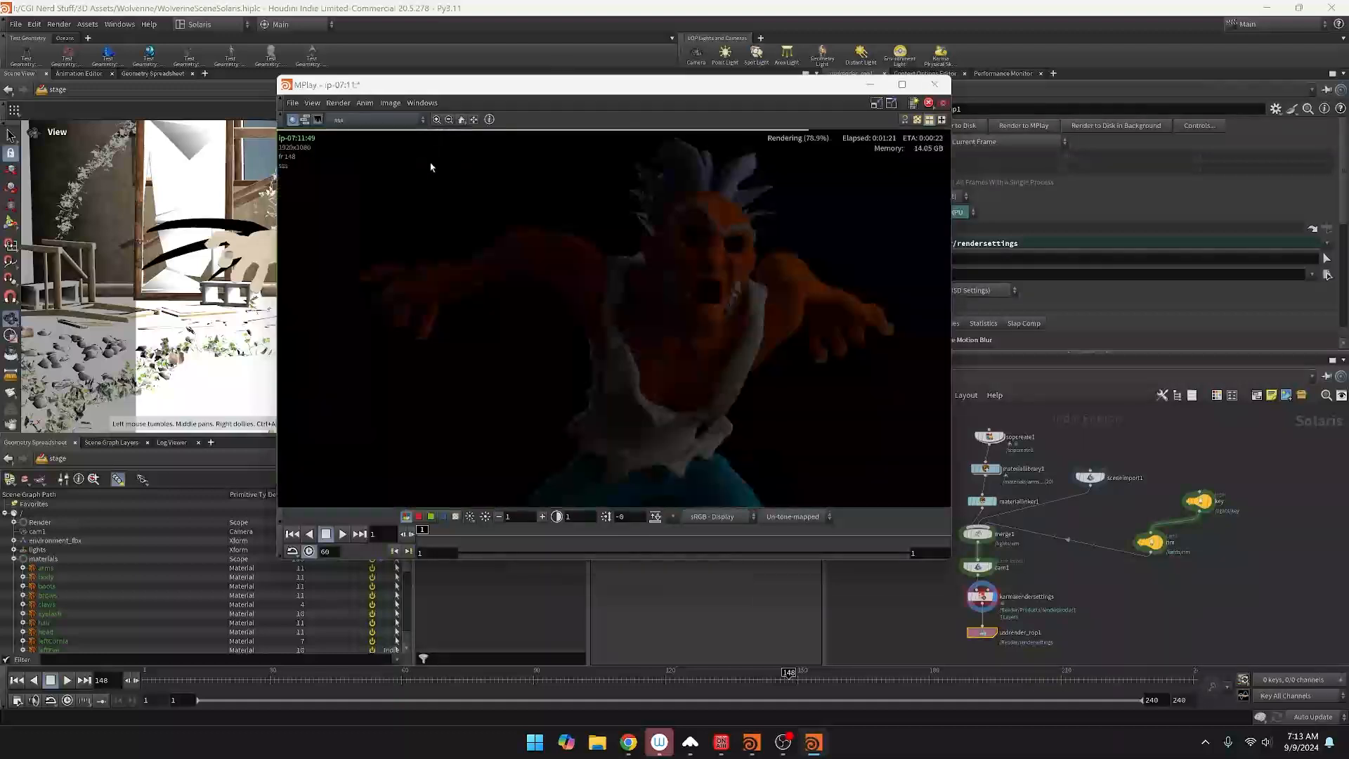
Return the render view to the C beauty pass and close MPlay.
click(394, 121)
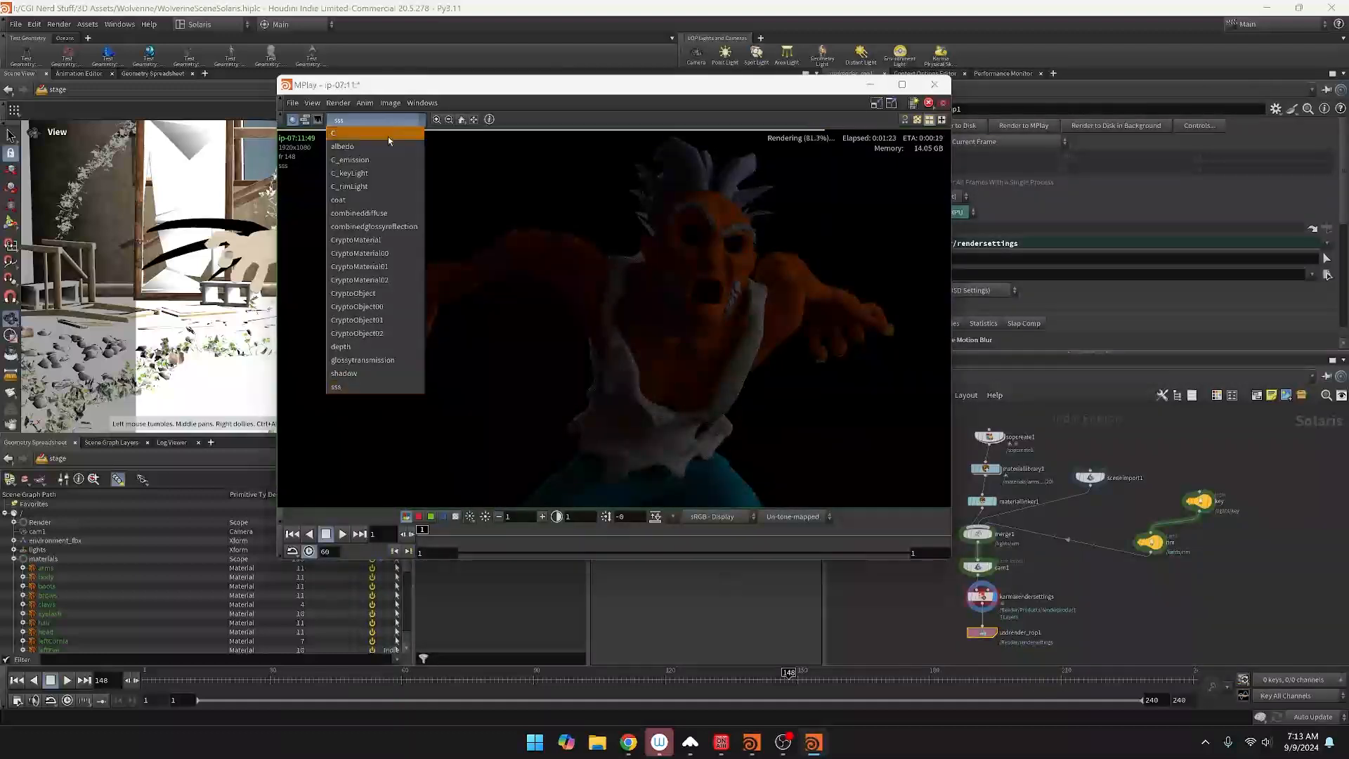
click(388, 136)
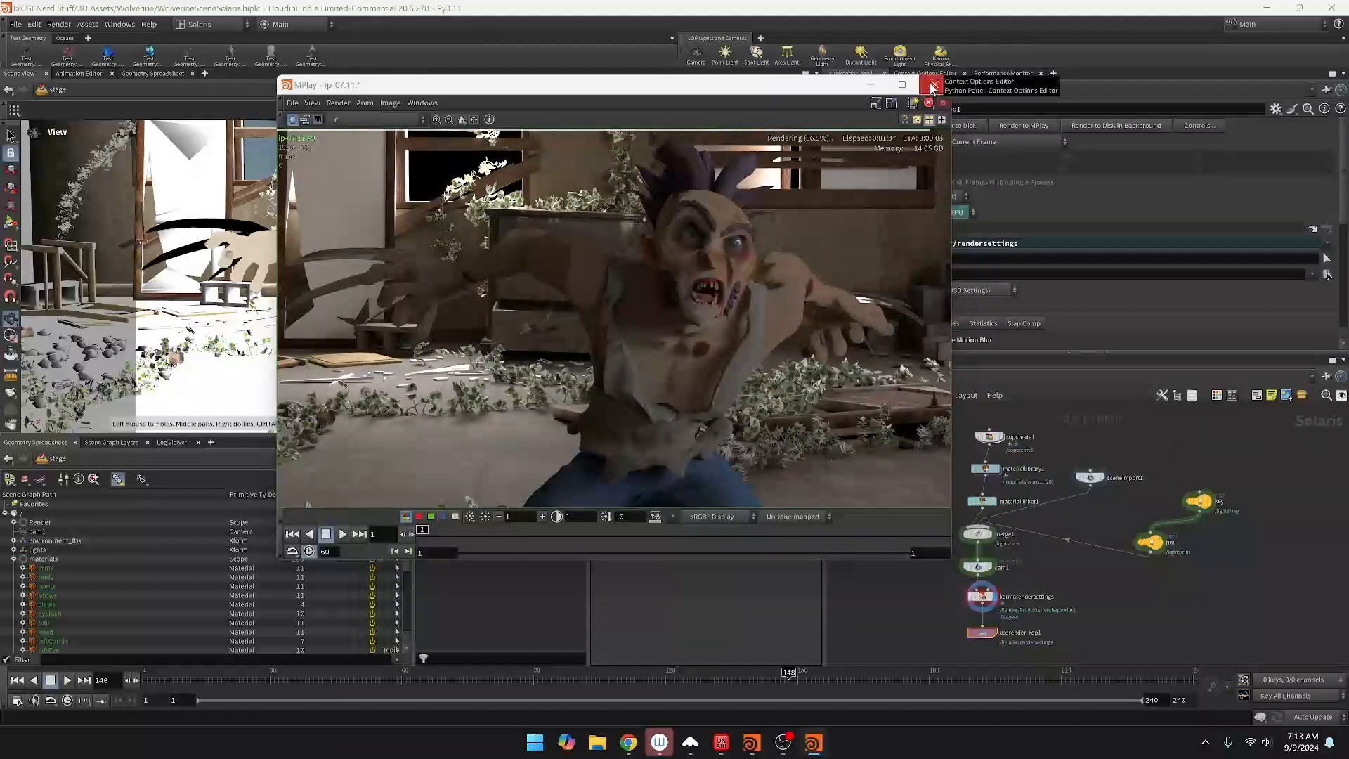
click(933, 86)
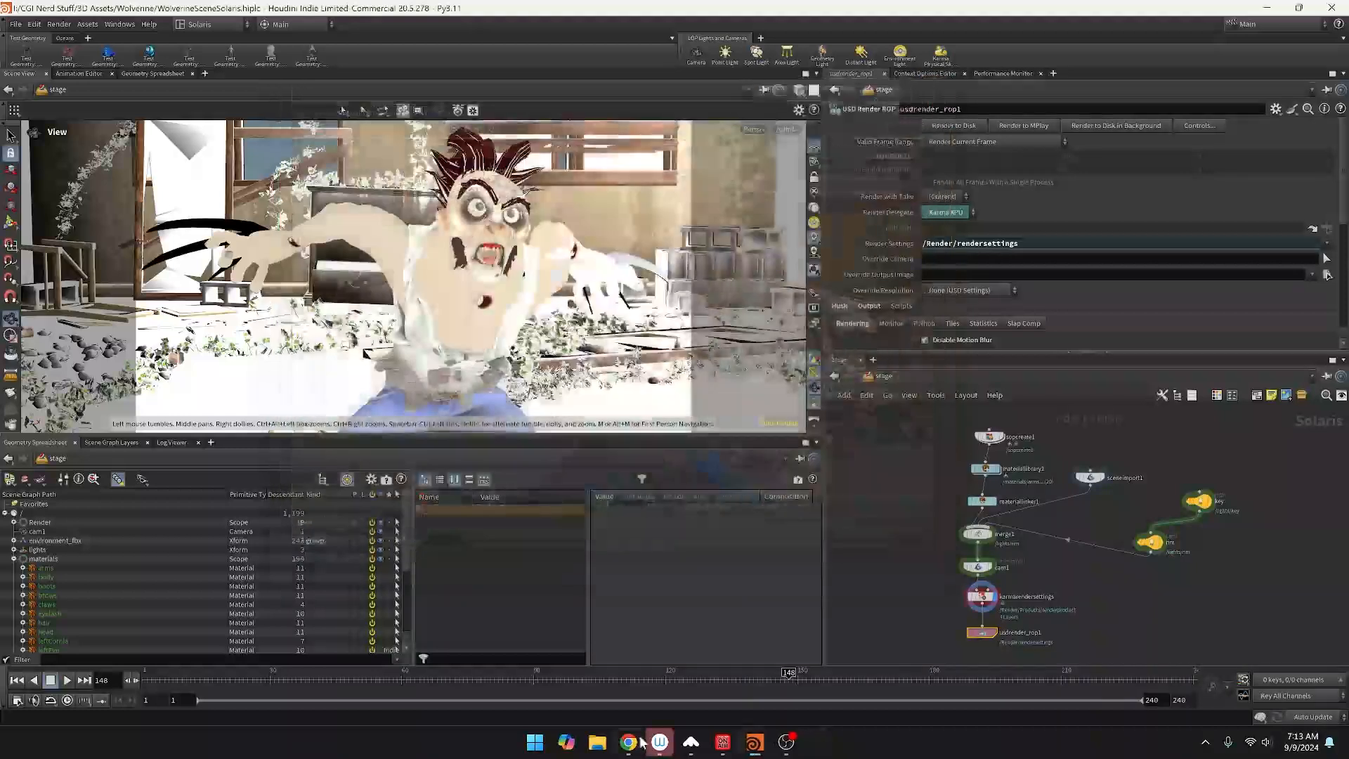
Launch NukeIndie 15.1v2 and start a new project.
click(549, 741)
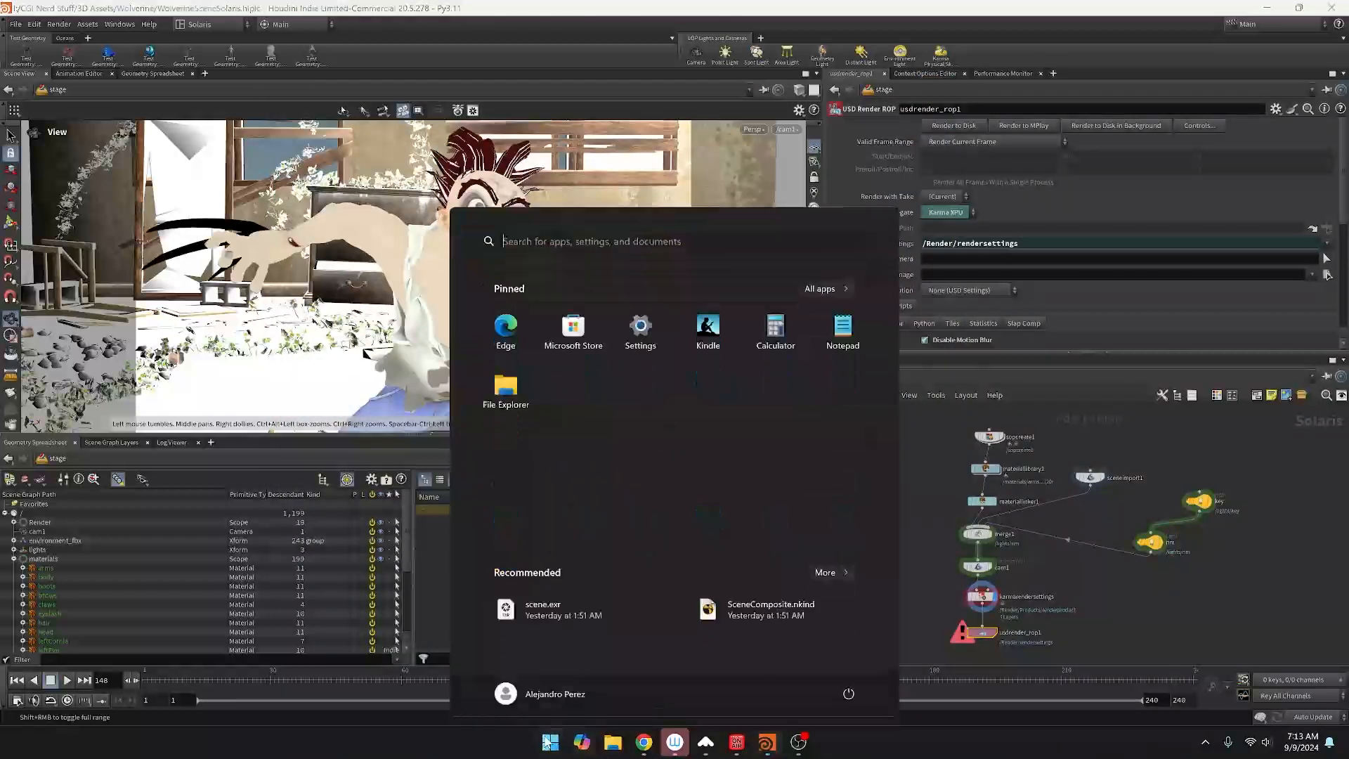
text(nuke)
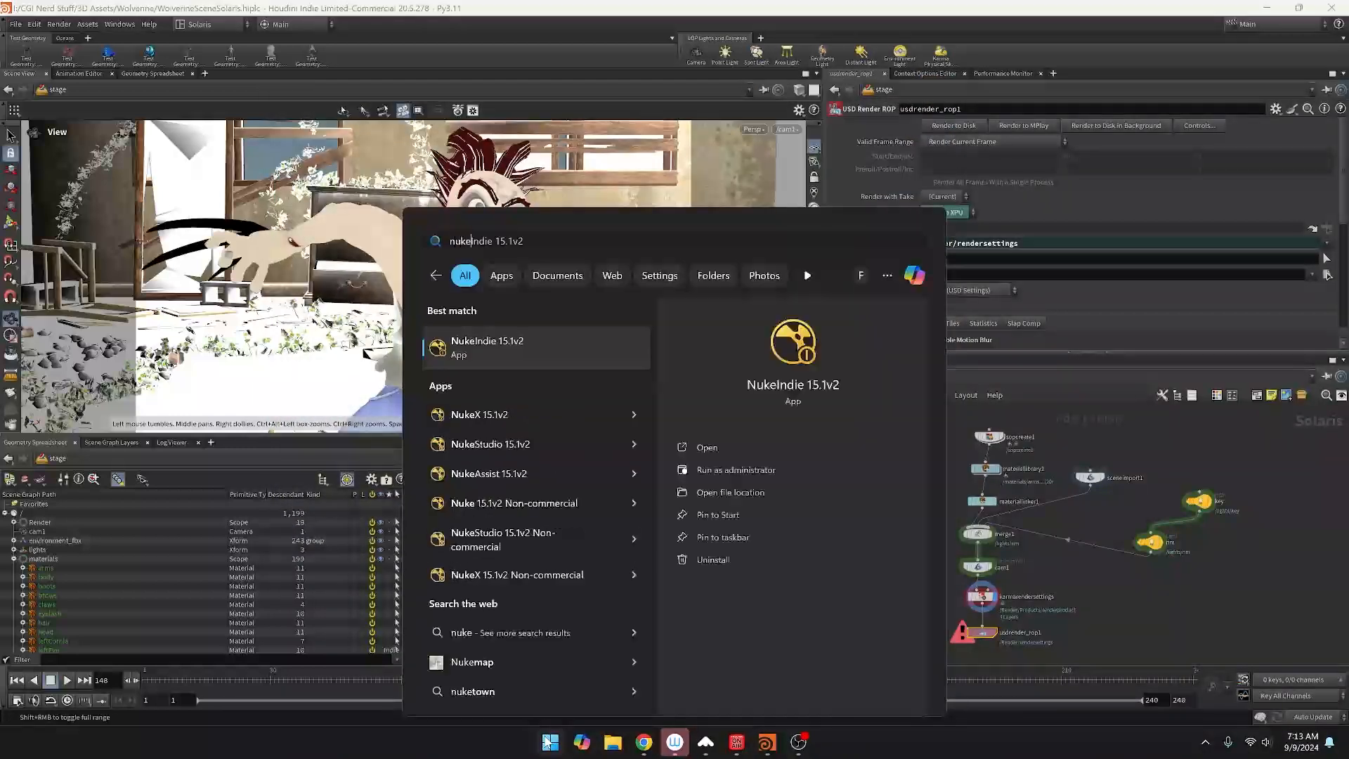
key(Return)
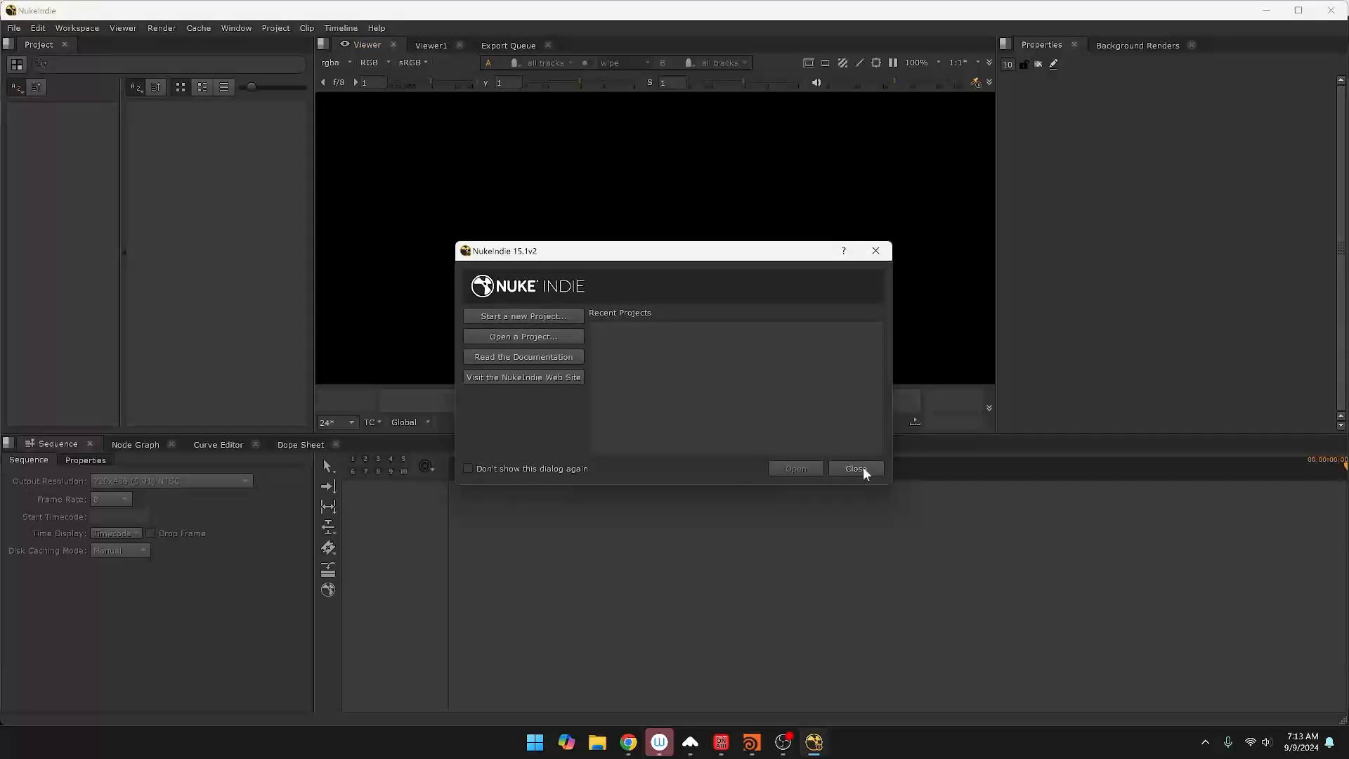
click(555, 315)
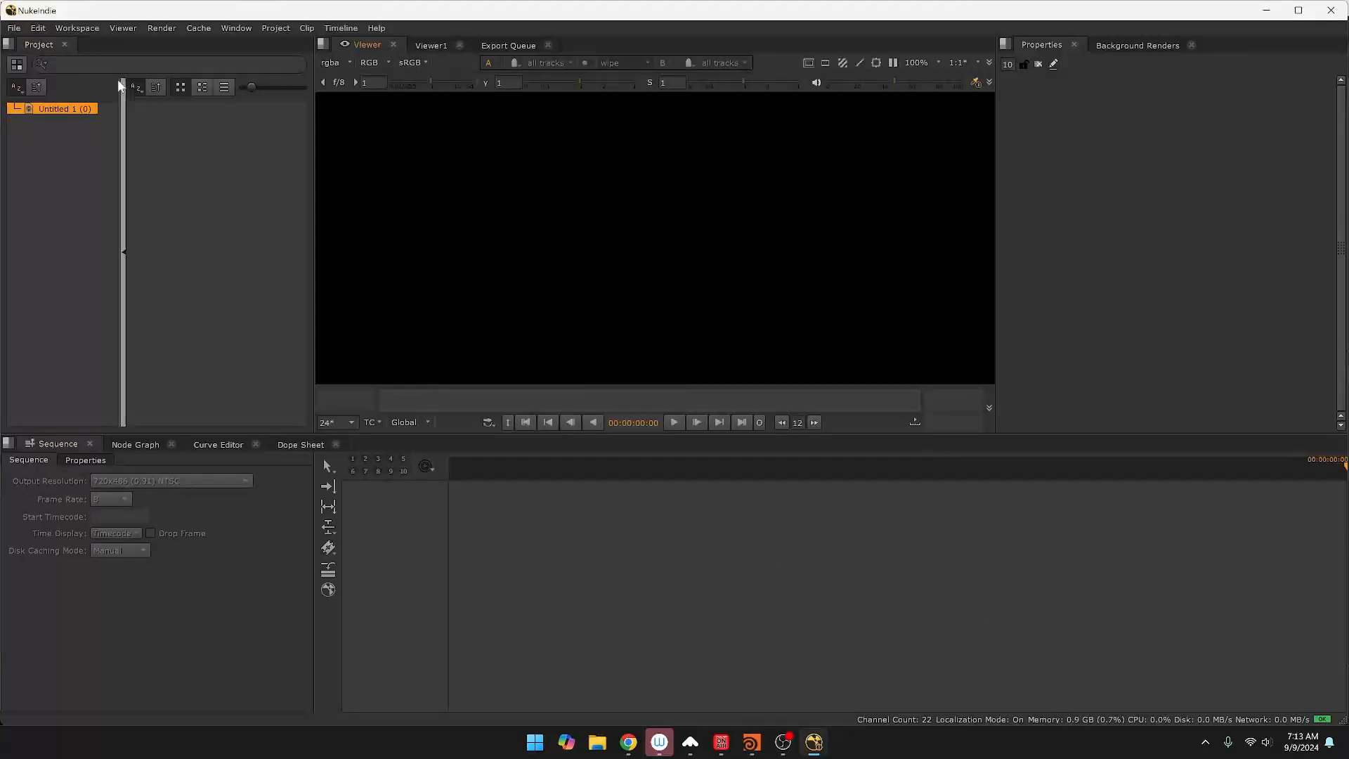
Switch to the workspace with the node toolbar, viewer and node graph, and widen the viewer and node graph area.
click(78, 28)
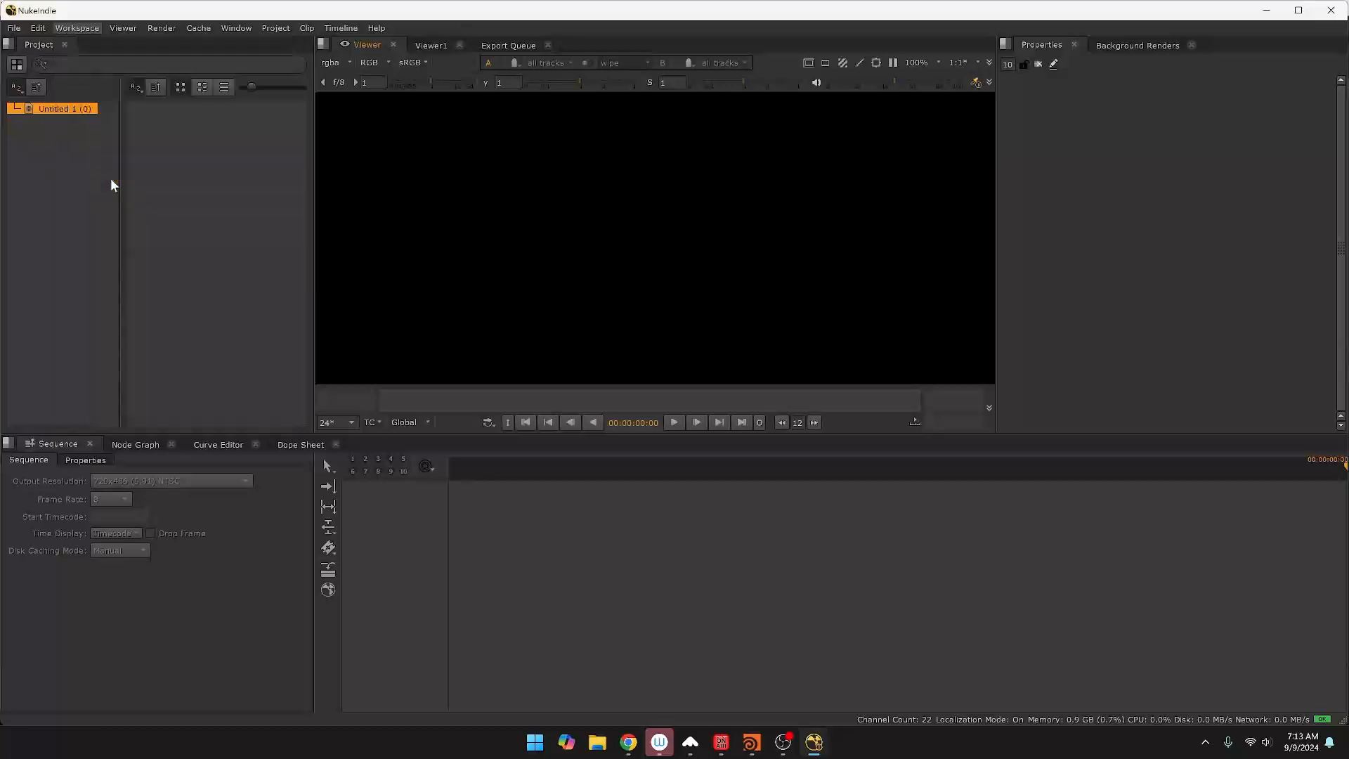
click(111, 177)
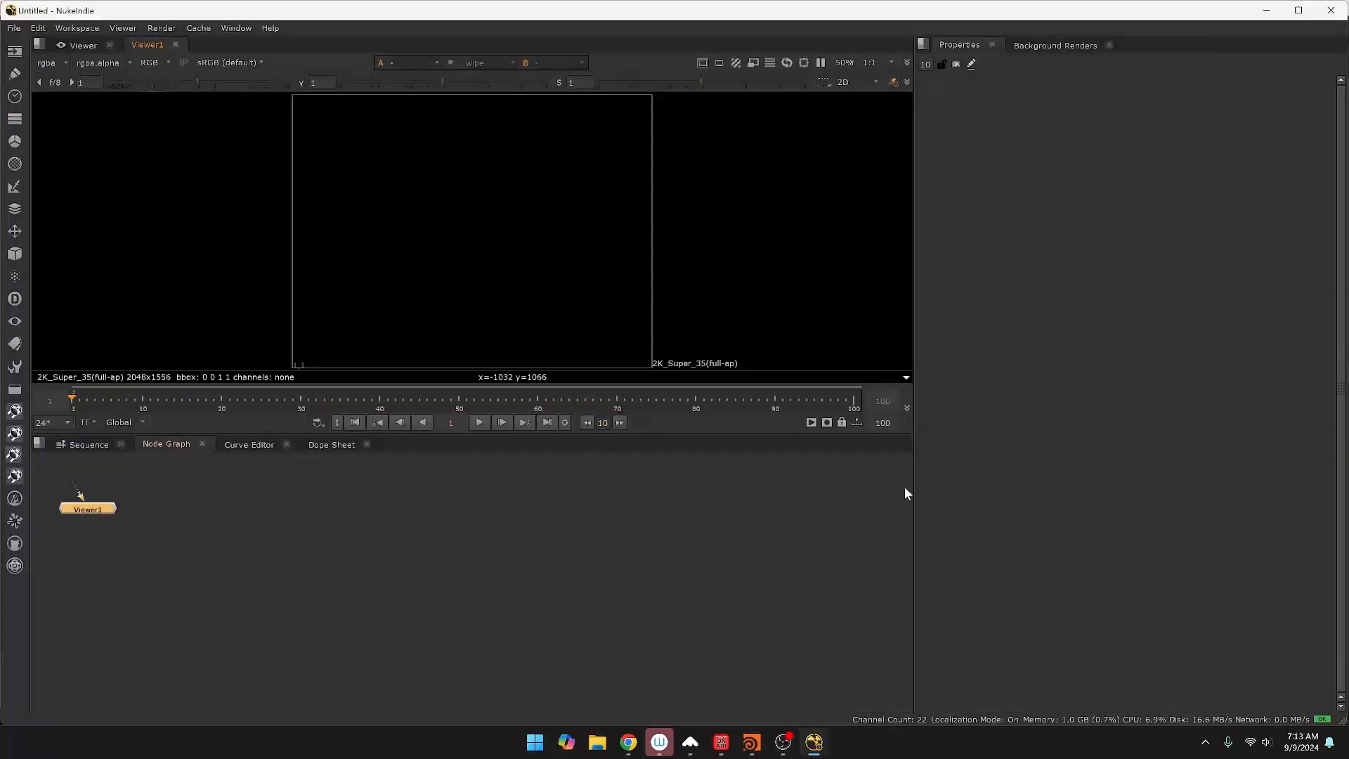
drag(911, 484, 1045, 484)
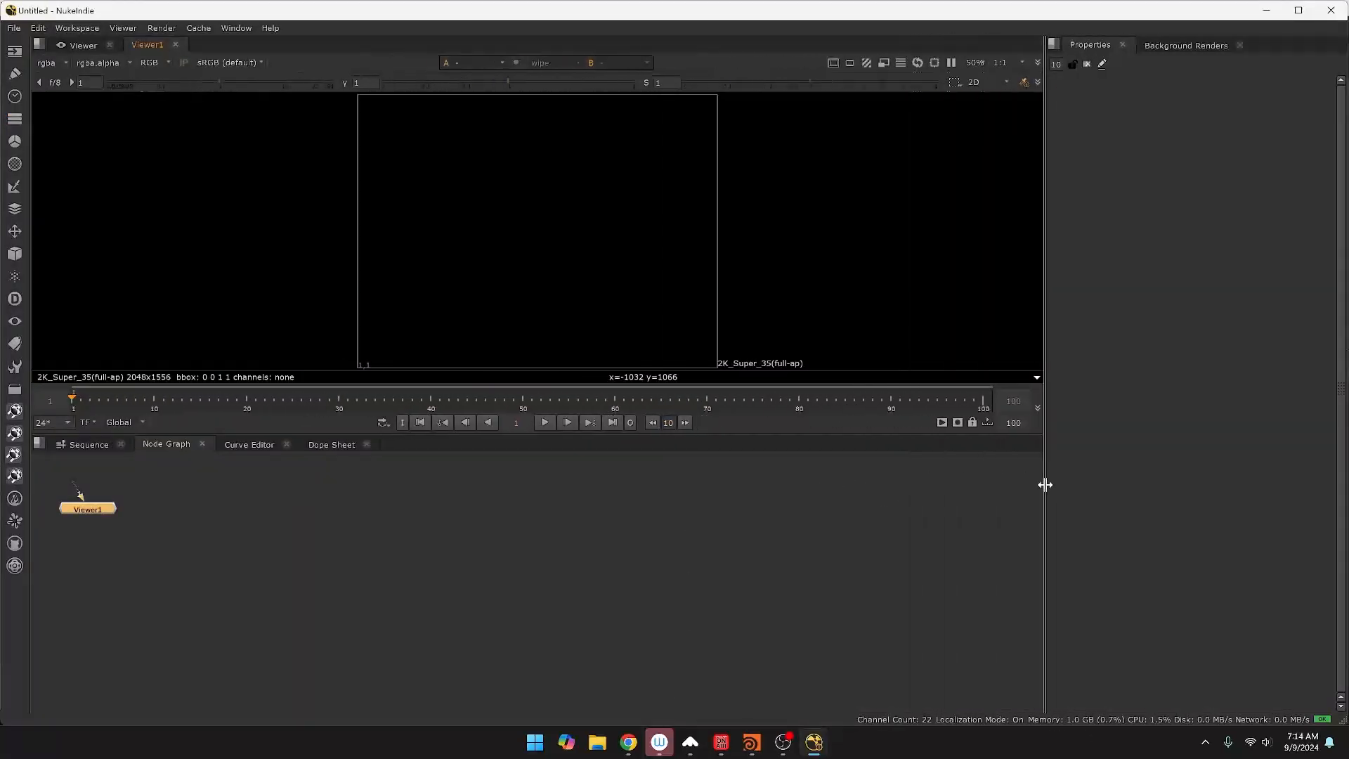
drag(612, 631, 669, 641)
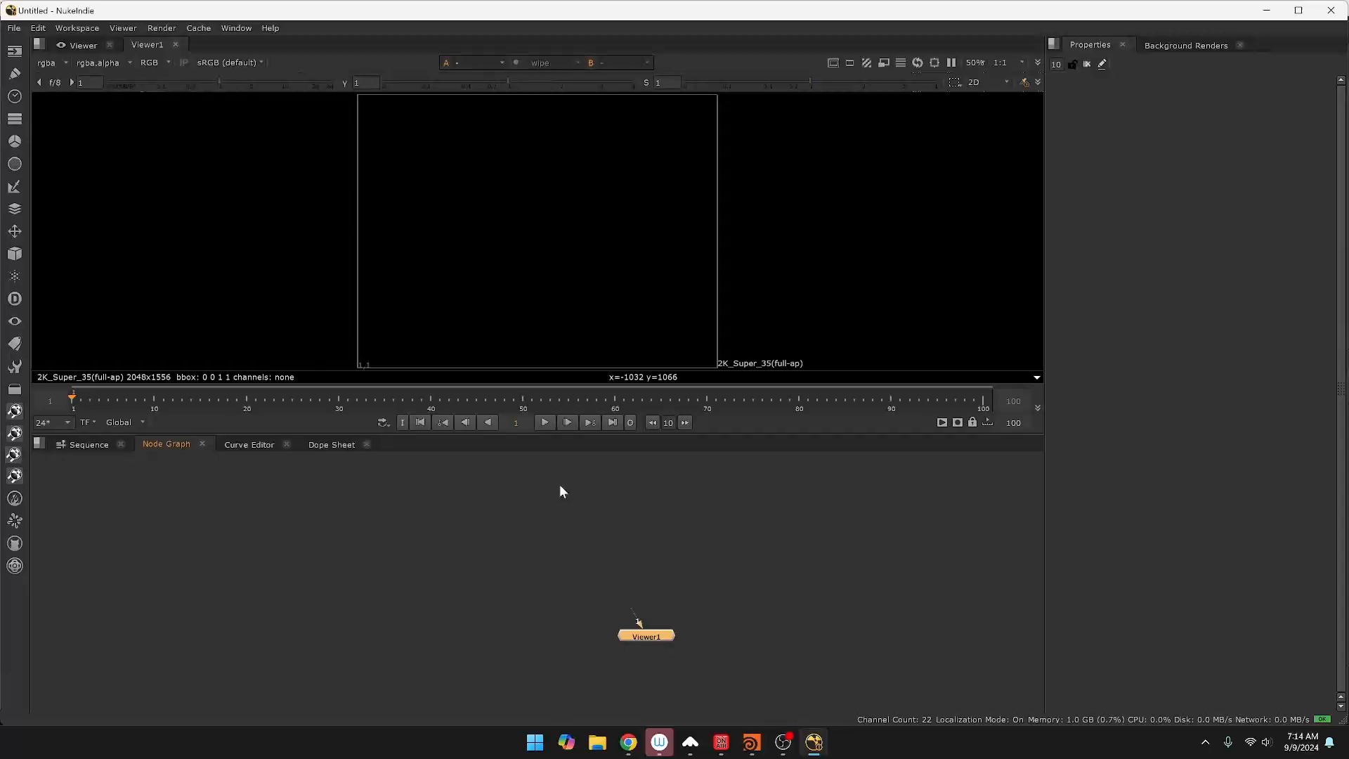
click(559, 483)
key(Tab)
text(real)
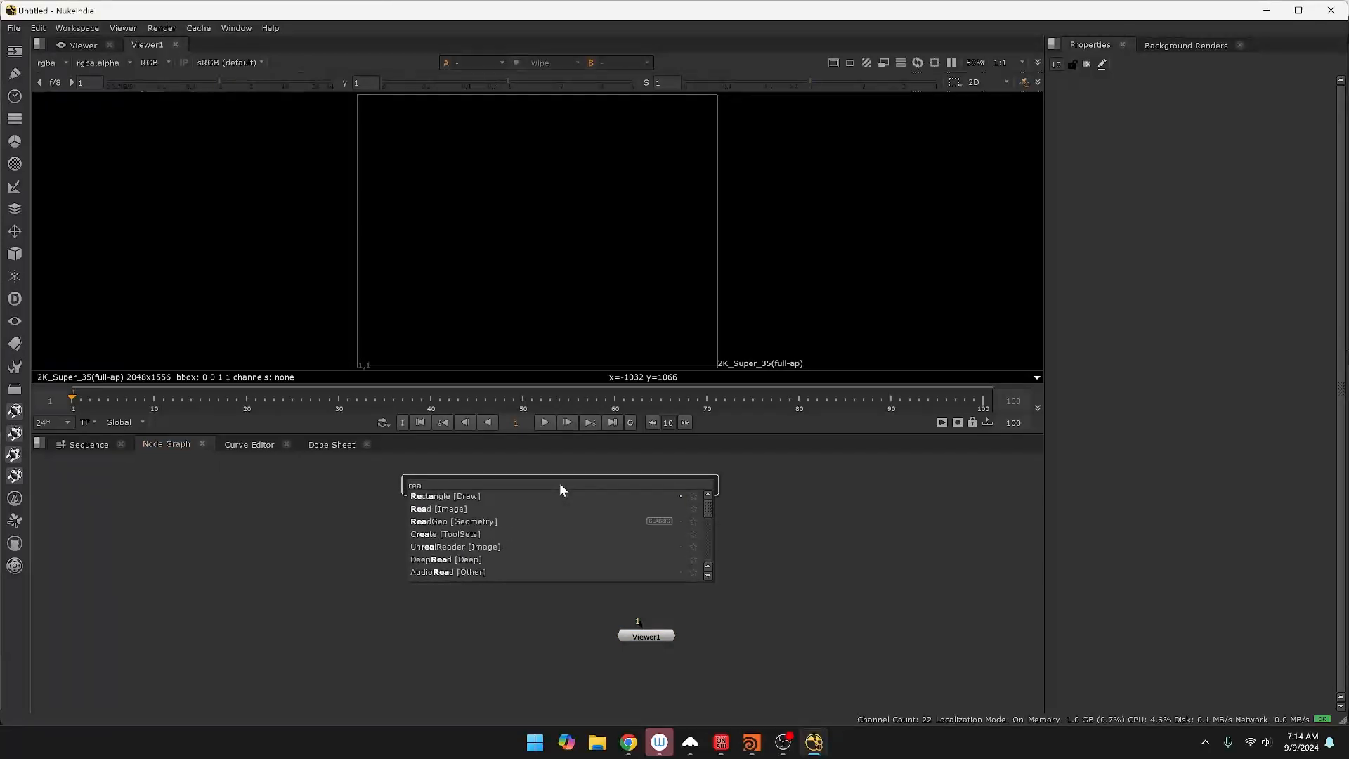
key(BackSpace)
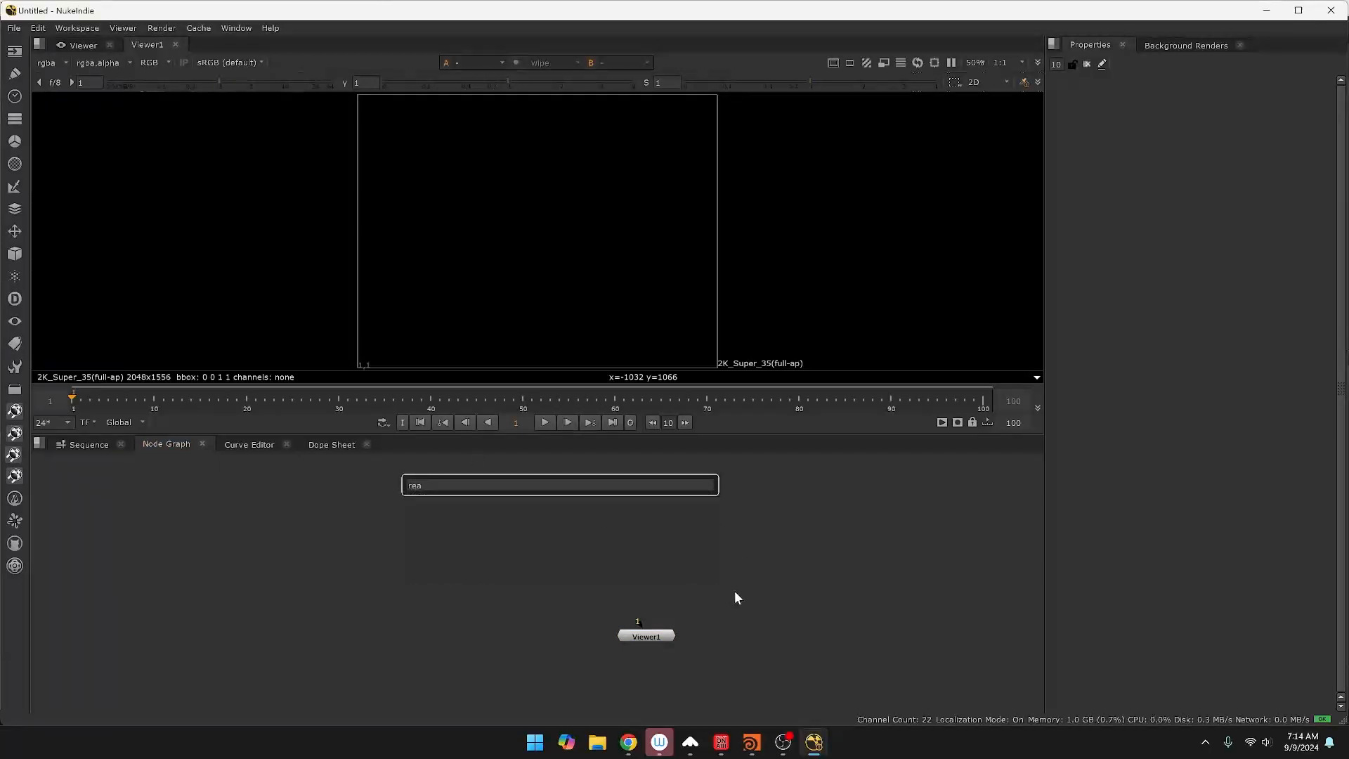
key(Escape)
Add a Read node that loads scene.exr from the Wolverine render folder.
key(Tab)
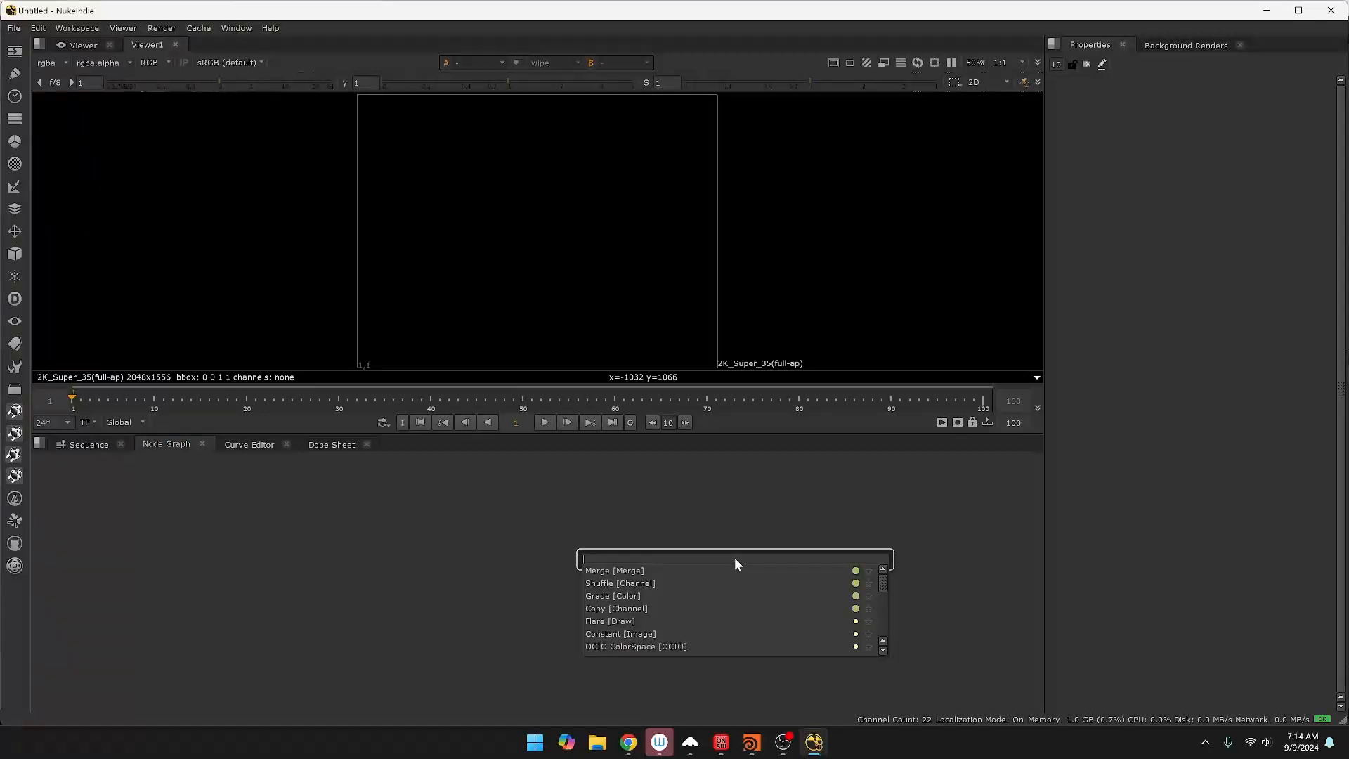
text(read)
click(654, 570)
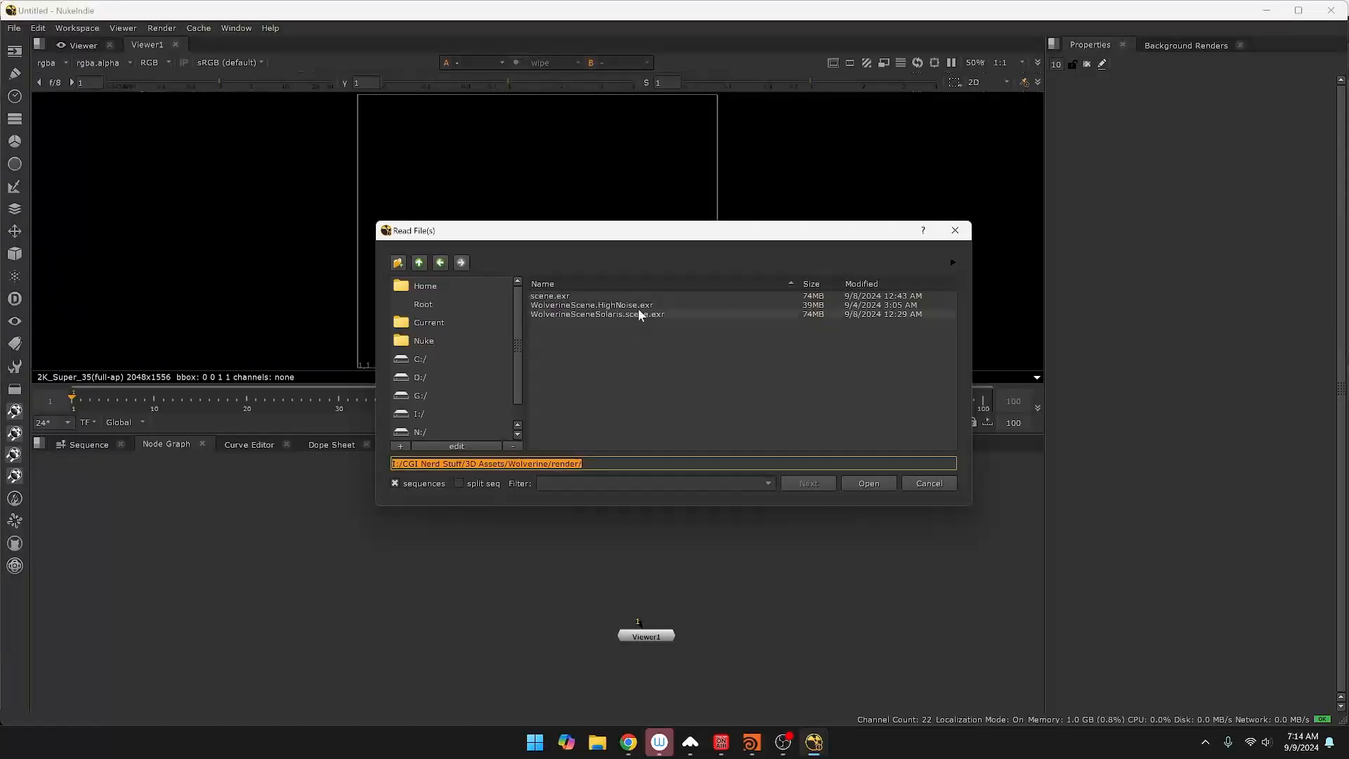
double_click(568, 295)
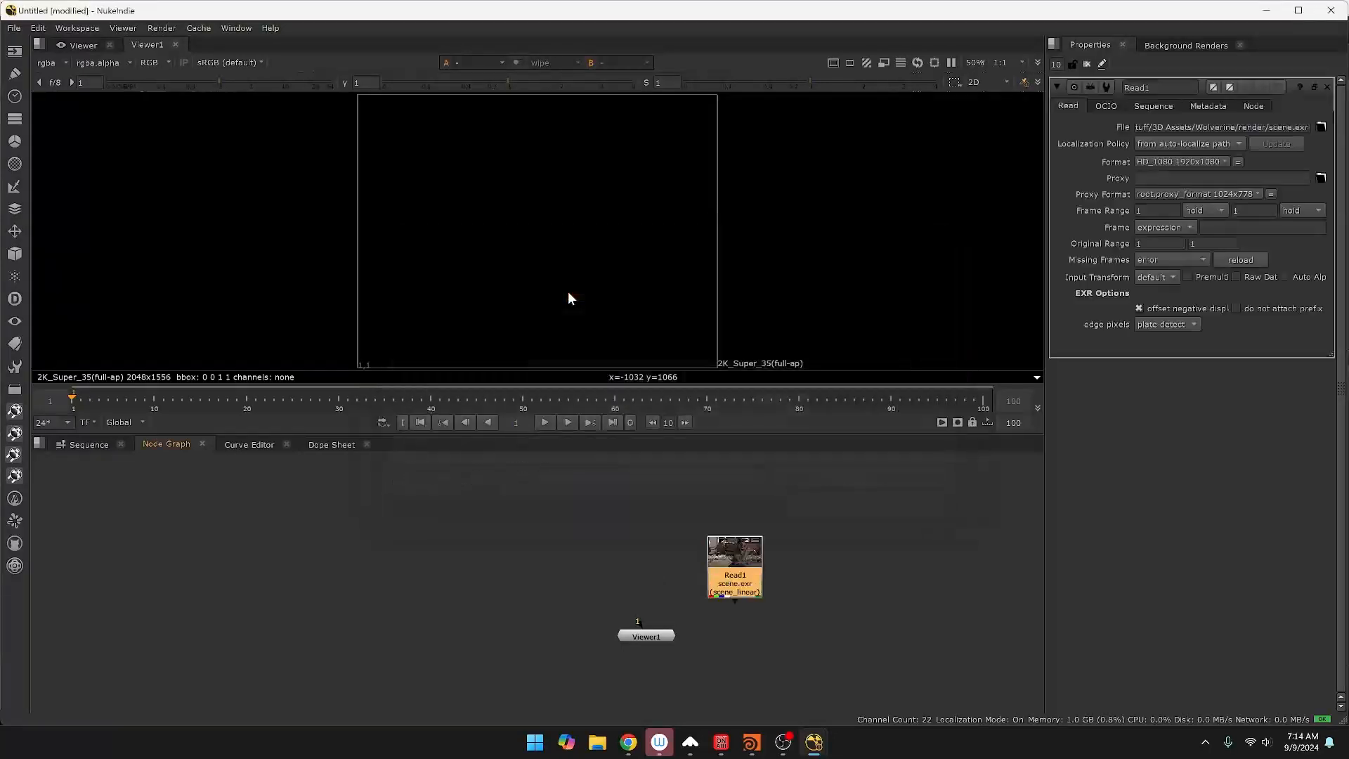
Place the Read1 node above Viewer1 and connect it to the viewer to display the render.
drag(744, 547, 630, 508)
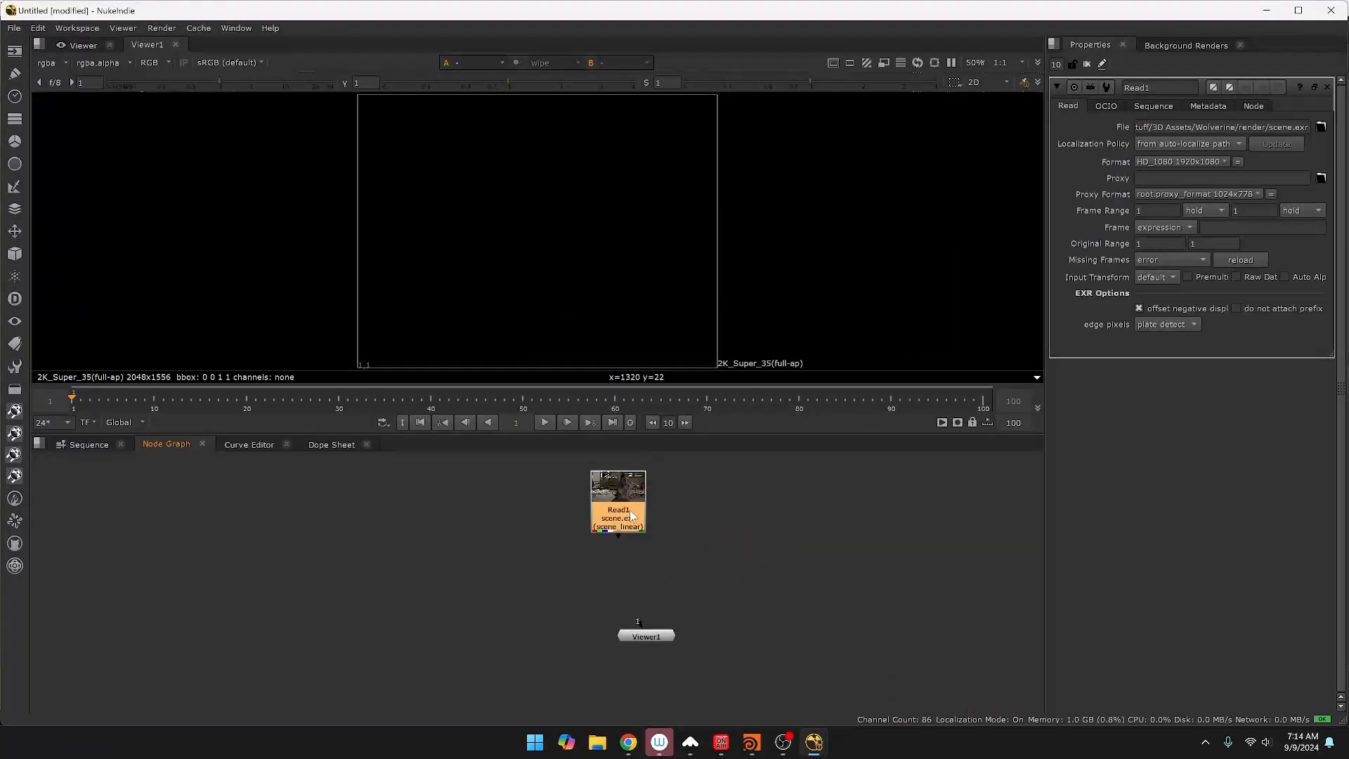
key(1)
click(630, 510)
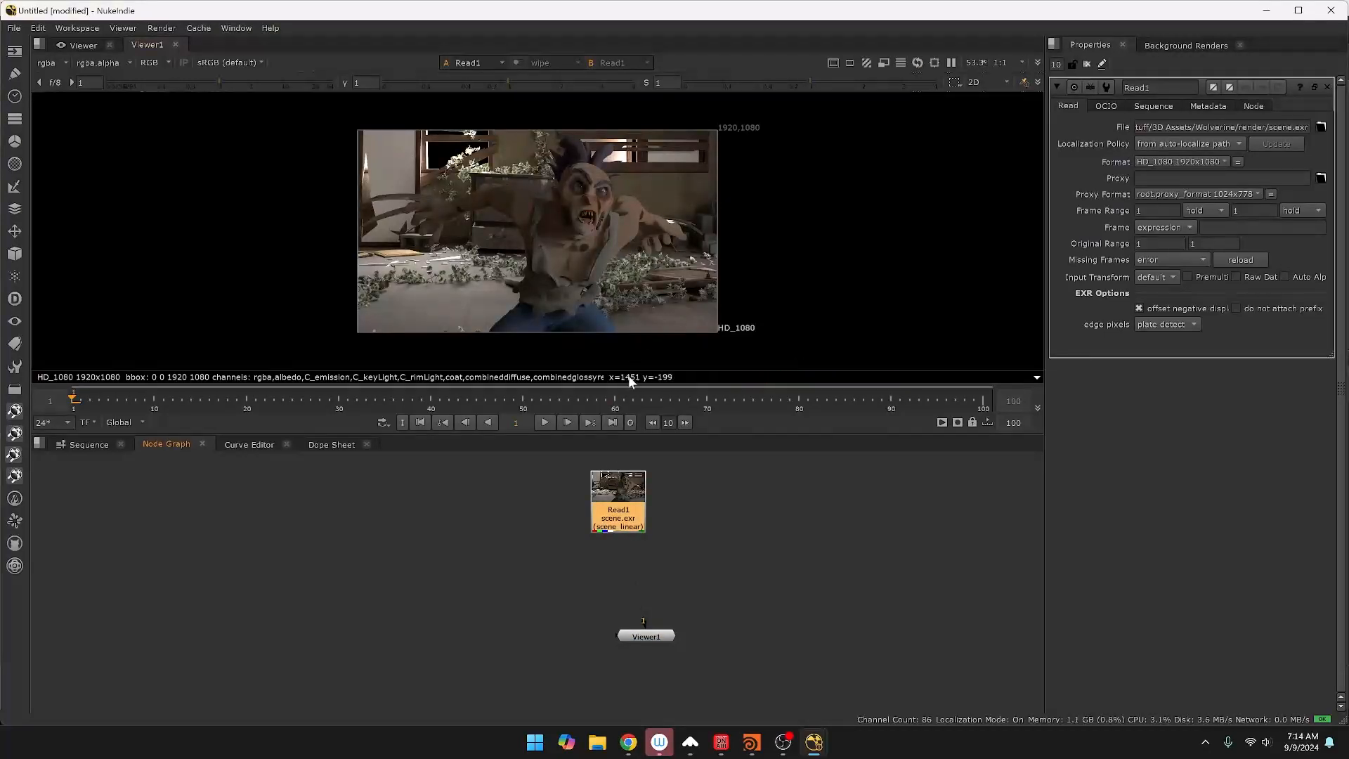
Maximize the viewer to inspect the loaded render, and restore the normal pane layout.
key(space)
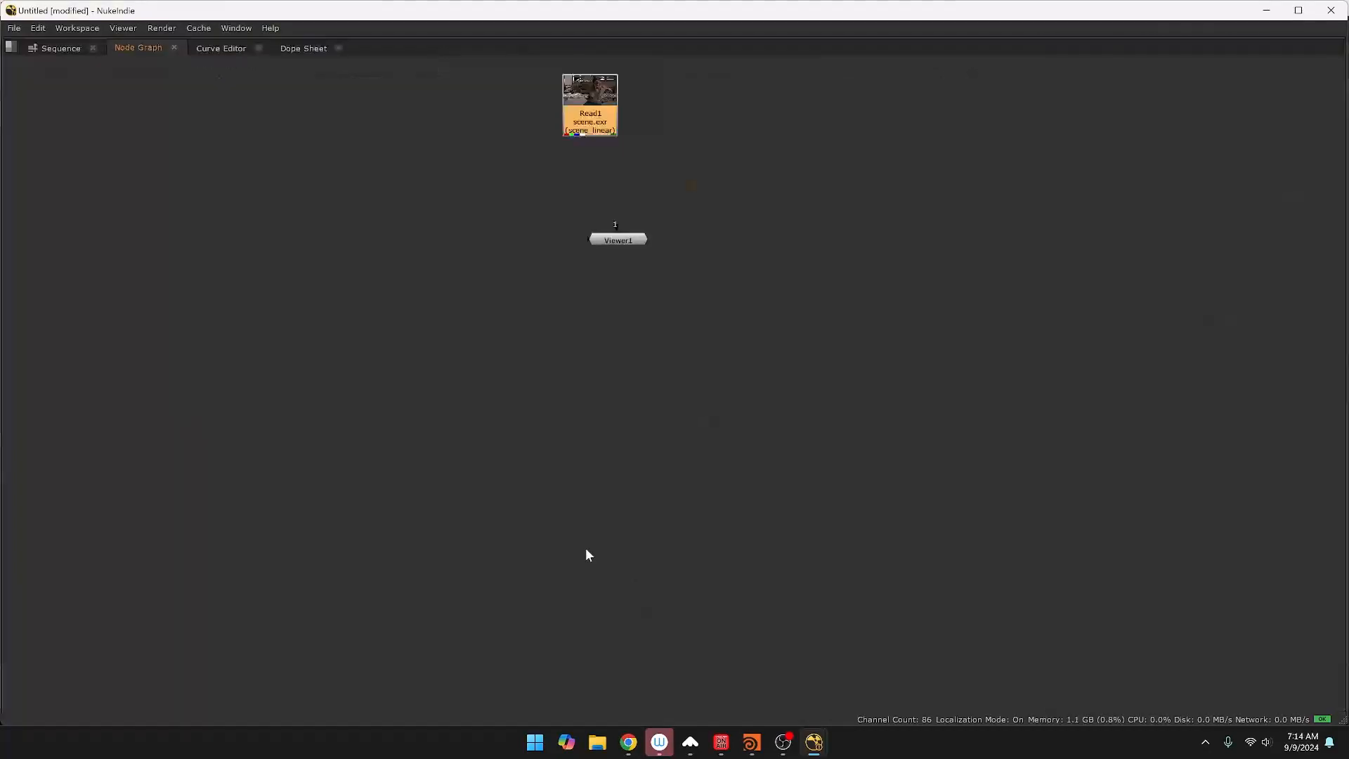
key(space)
key(space)
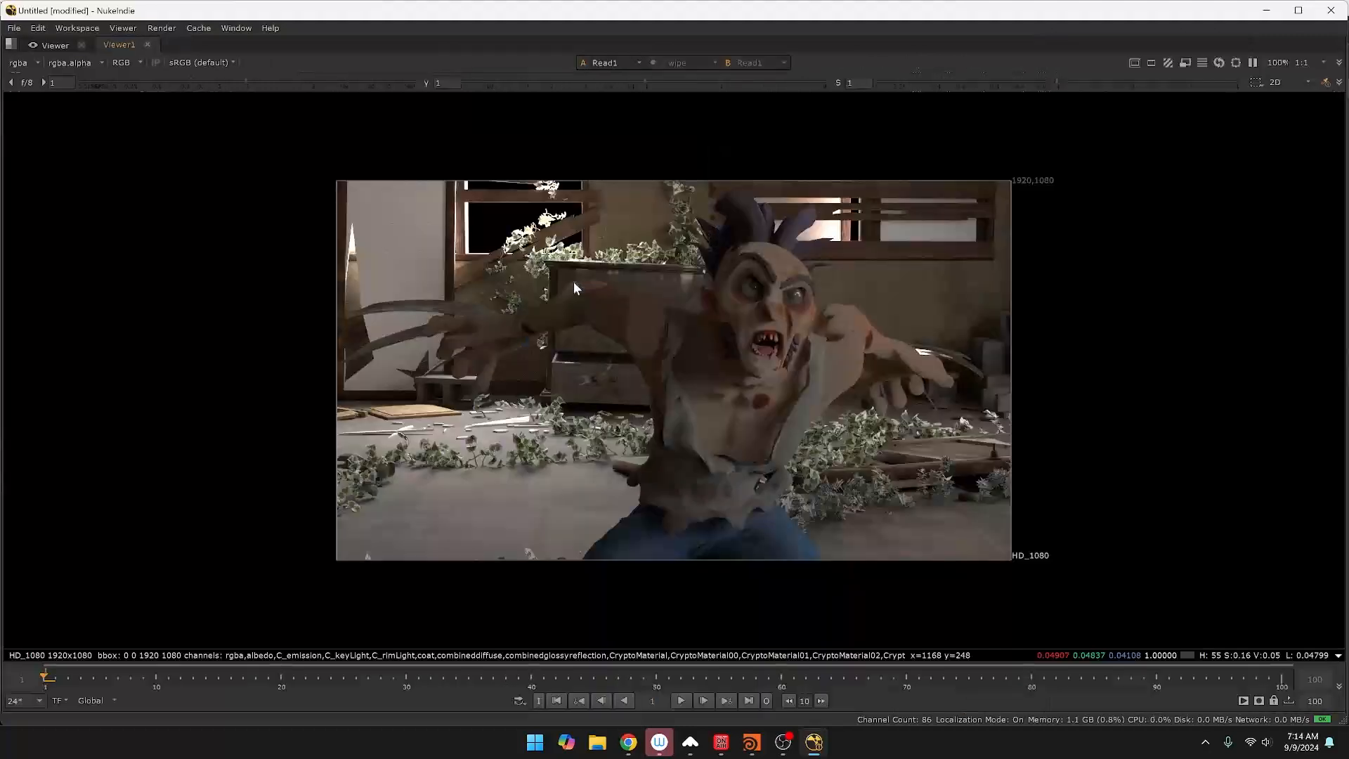
key(space)
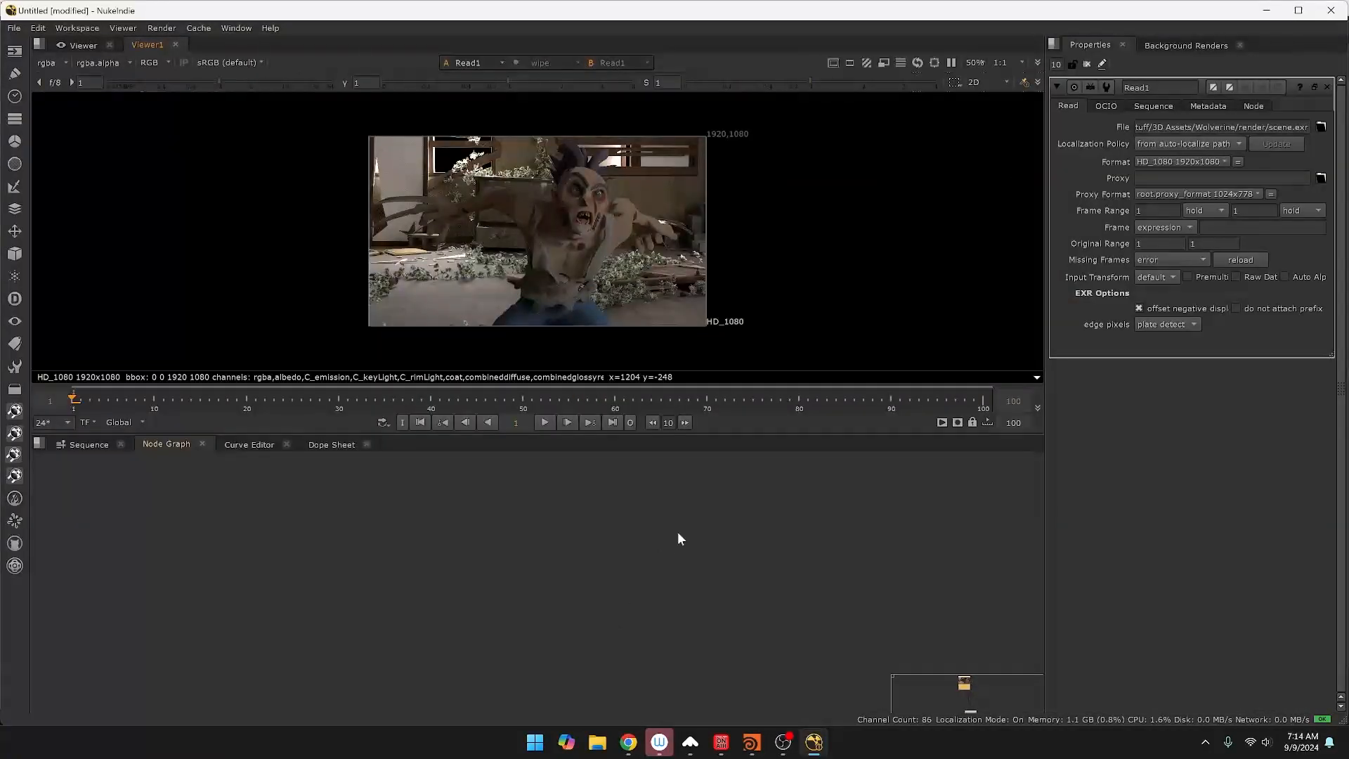
key(f)
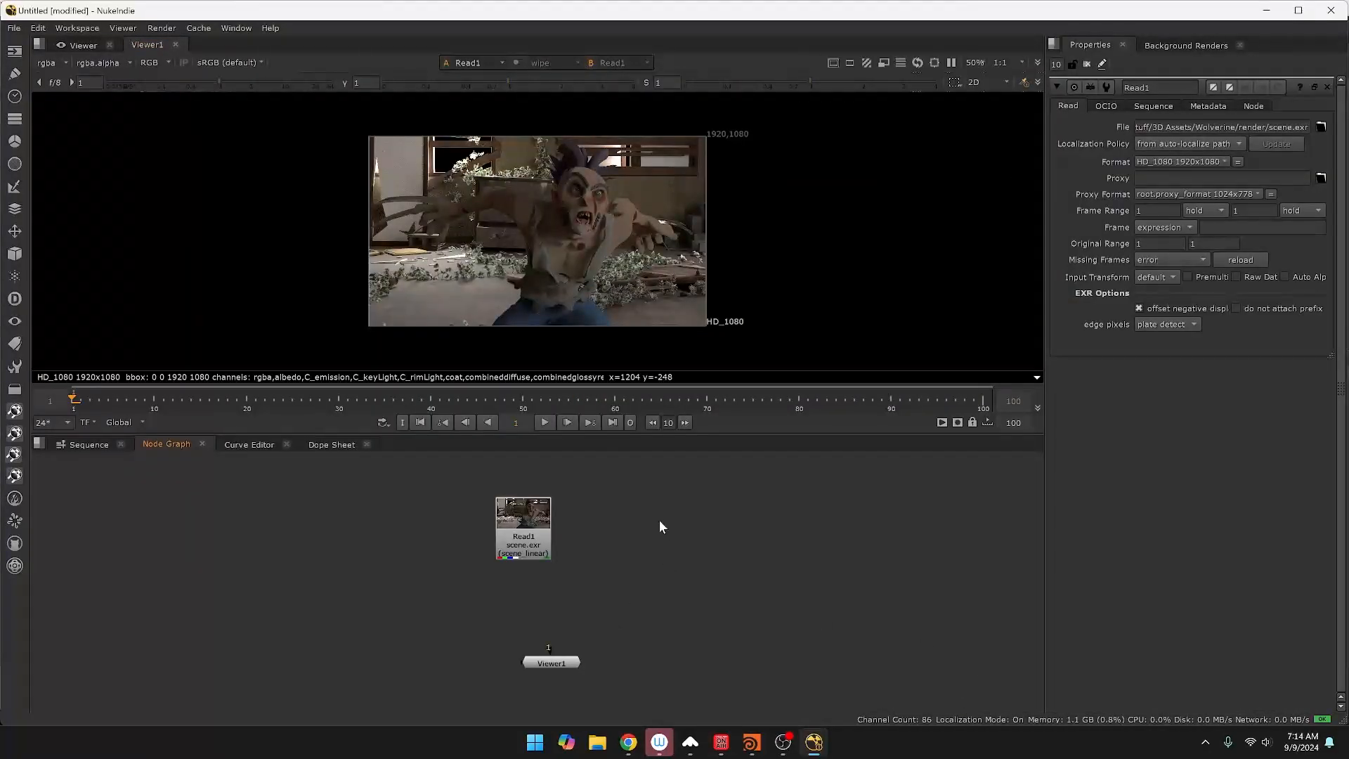
key(space)
key(space)
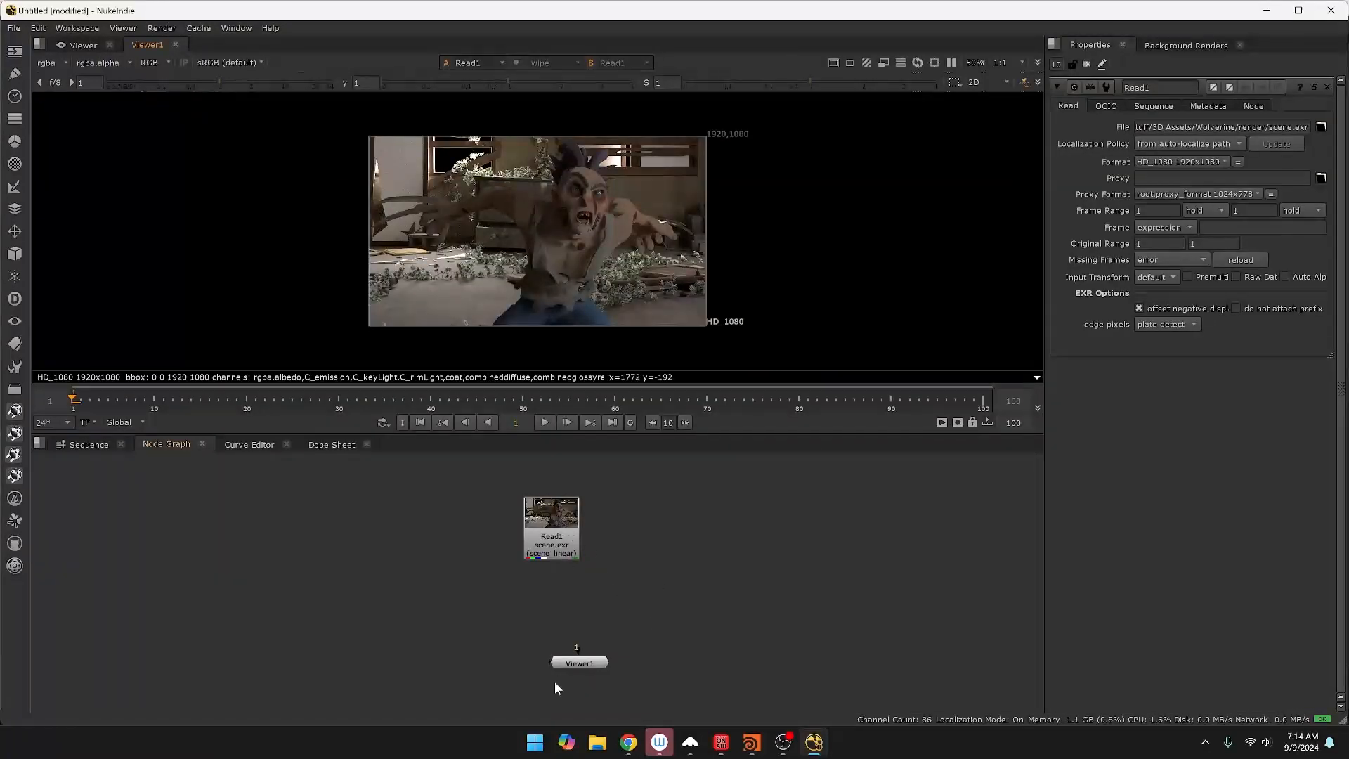
drag(469, 458, 680, 715)
mouse_move(602, 641)
middle_down()
mouse_move(602, 610)
mouse_move(500, 349)
middle_up()
click(596, 601)
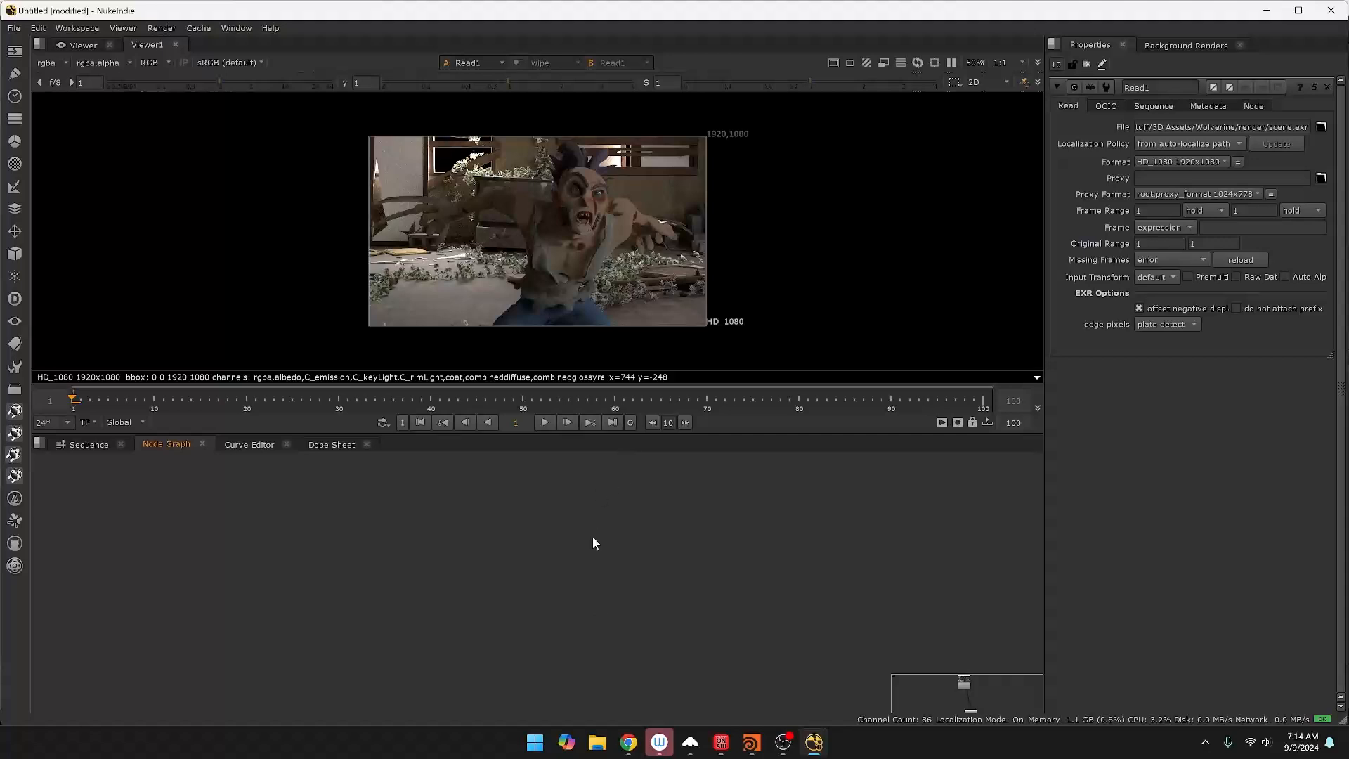
key(f)
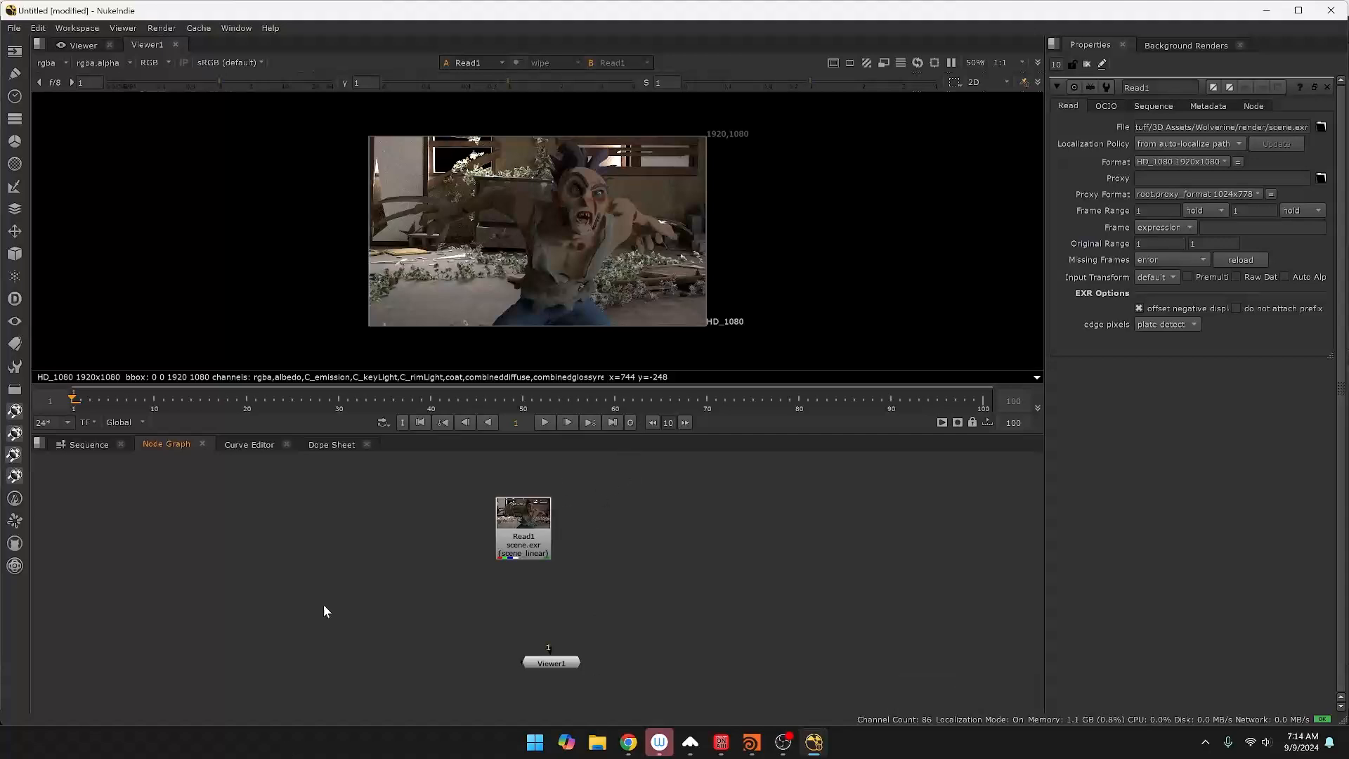
Move the Read1 node slightly so it lines up above Viewer1.
drag(521, 543, 540, 534)
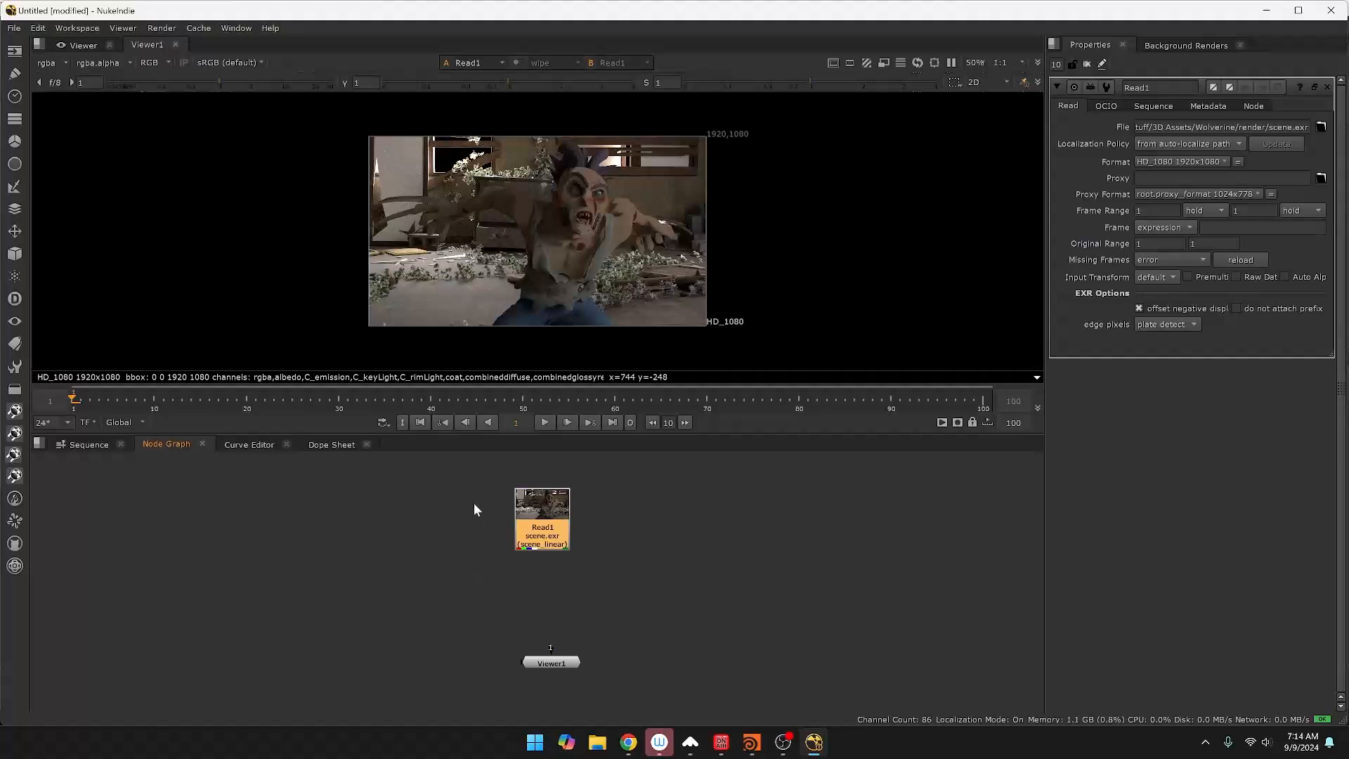
scroll(472, 500, up, 3)
click(606, 557)
scroll(606, 558, down, 3)
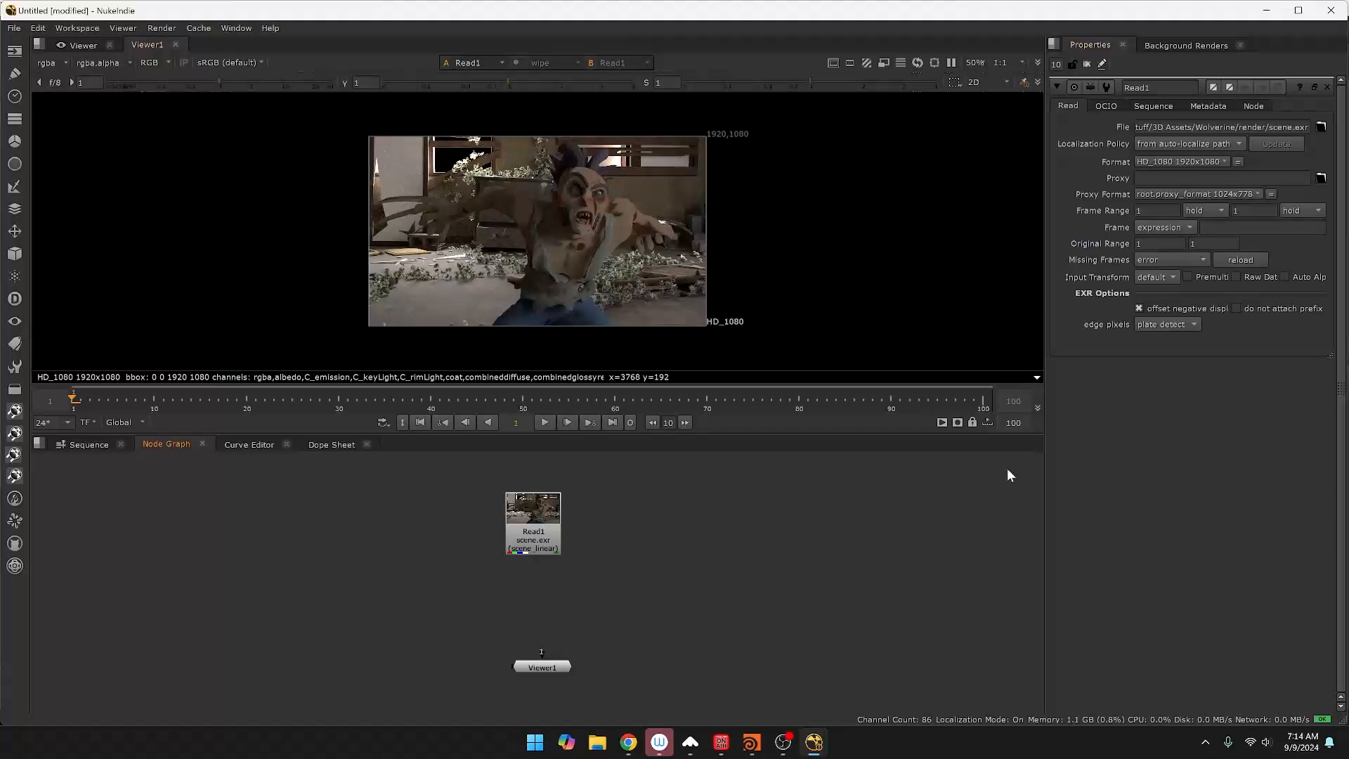
Set the project's full size format to HD_1080 1920x1080, and close the Read1 and Project Settings properties.
key(s)
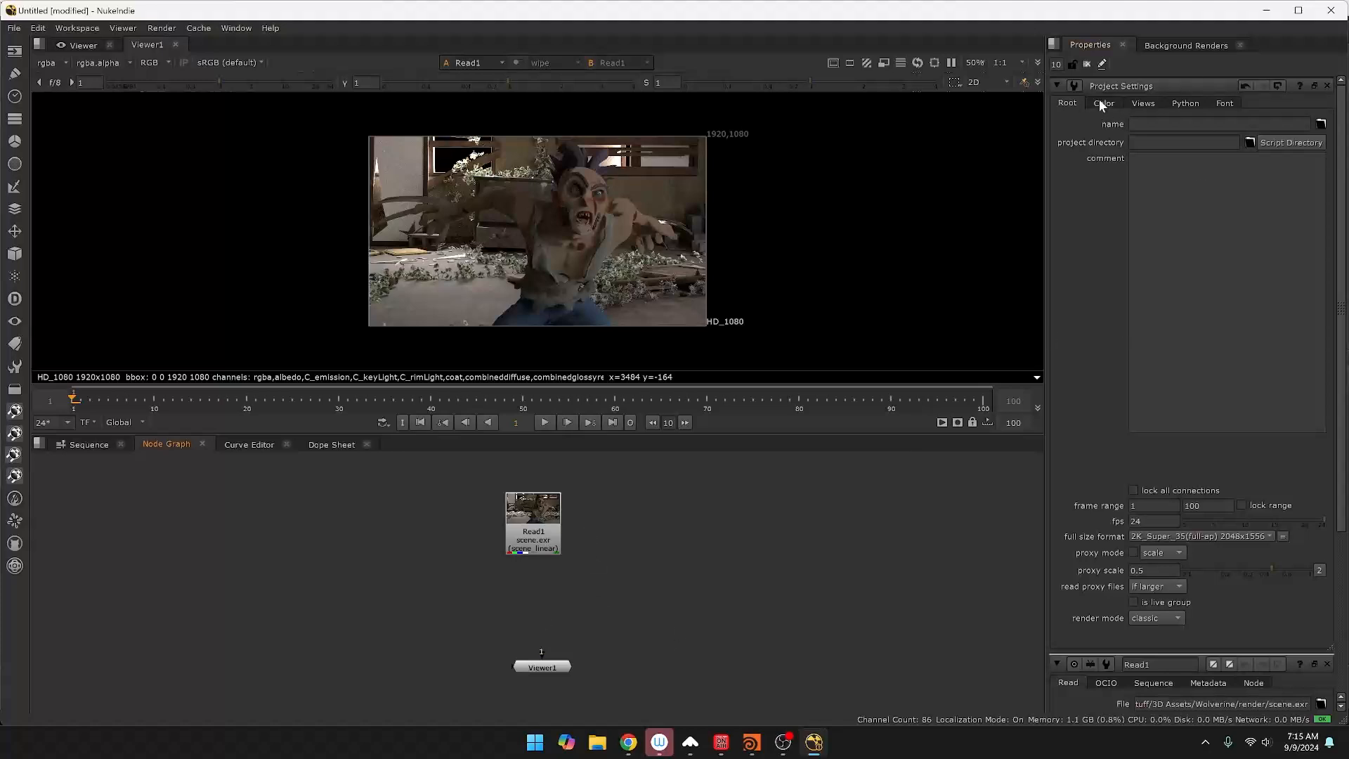
scroll(1107, 267, down, 2)
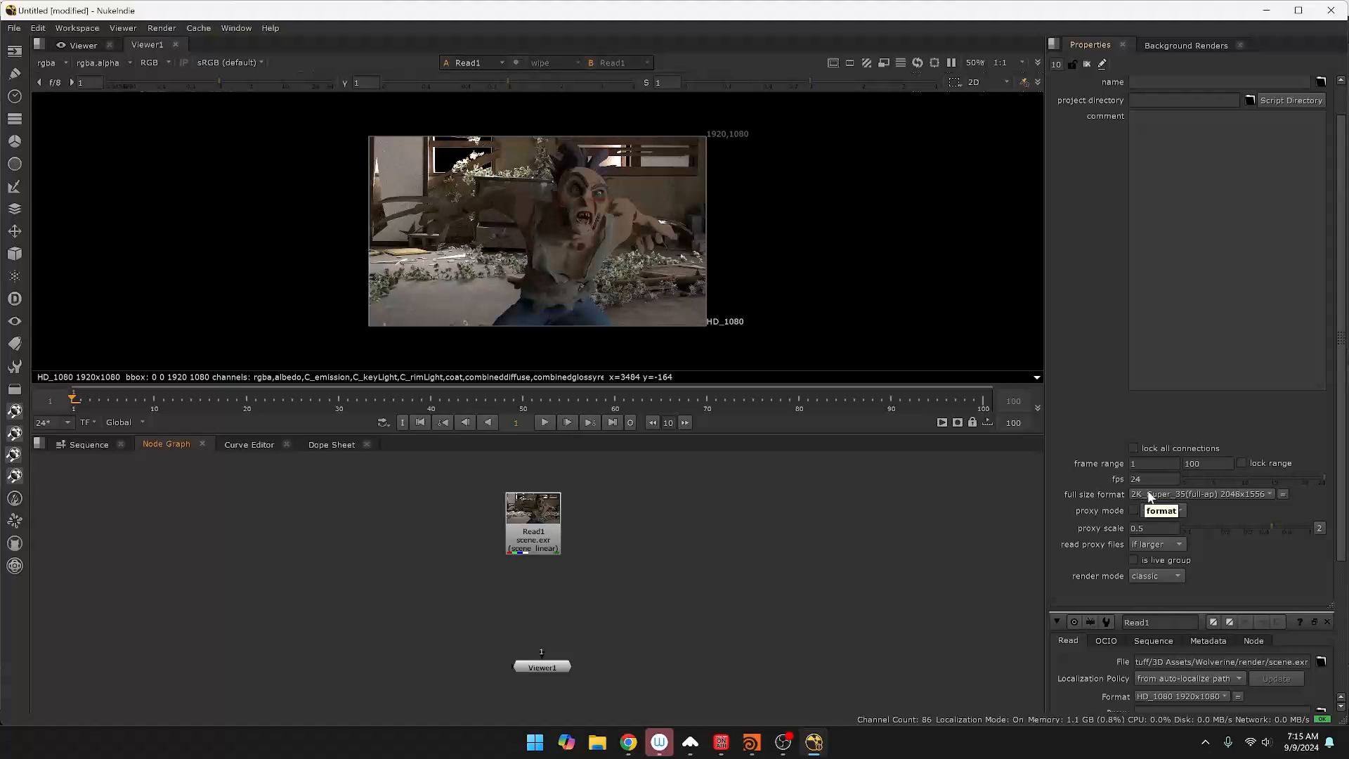
click(1143, 495)
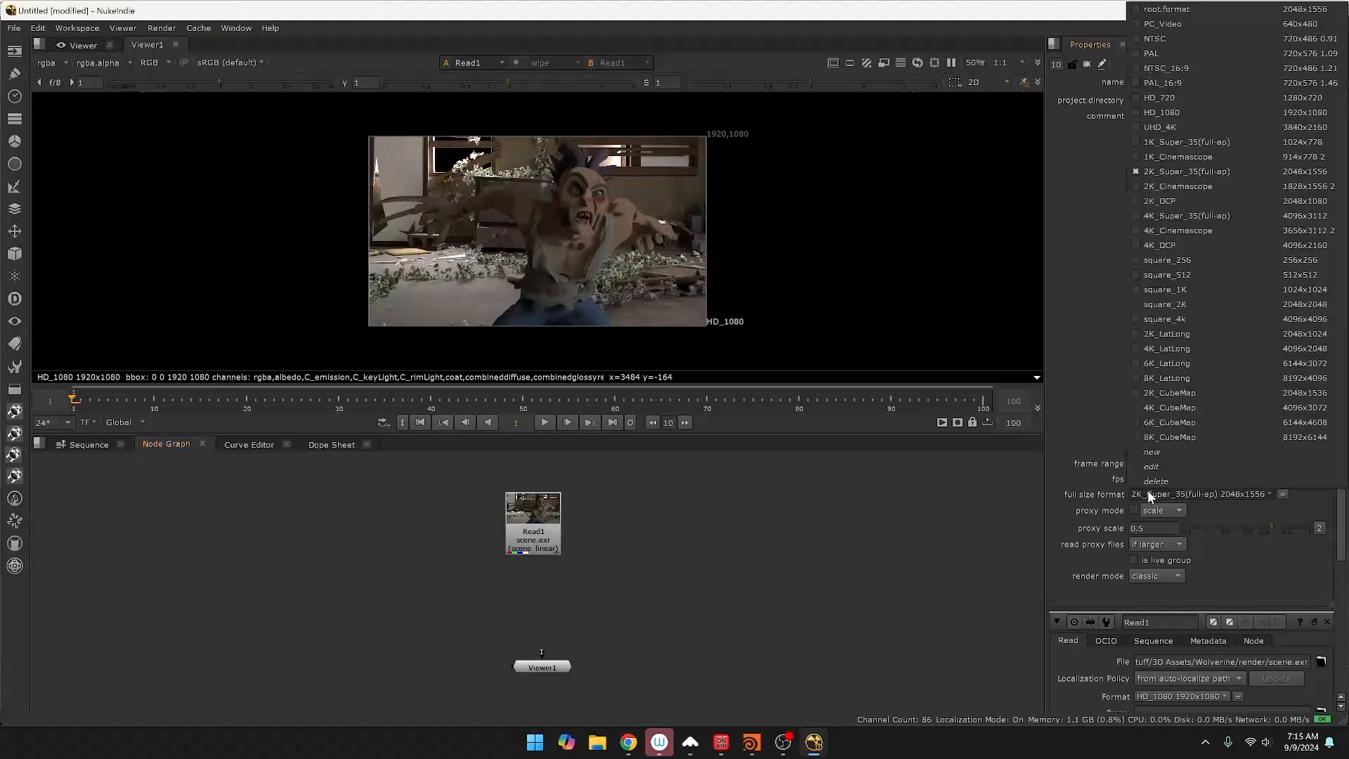
click(1203, 113)
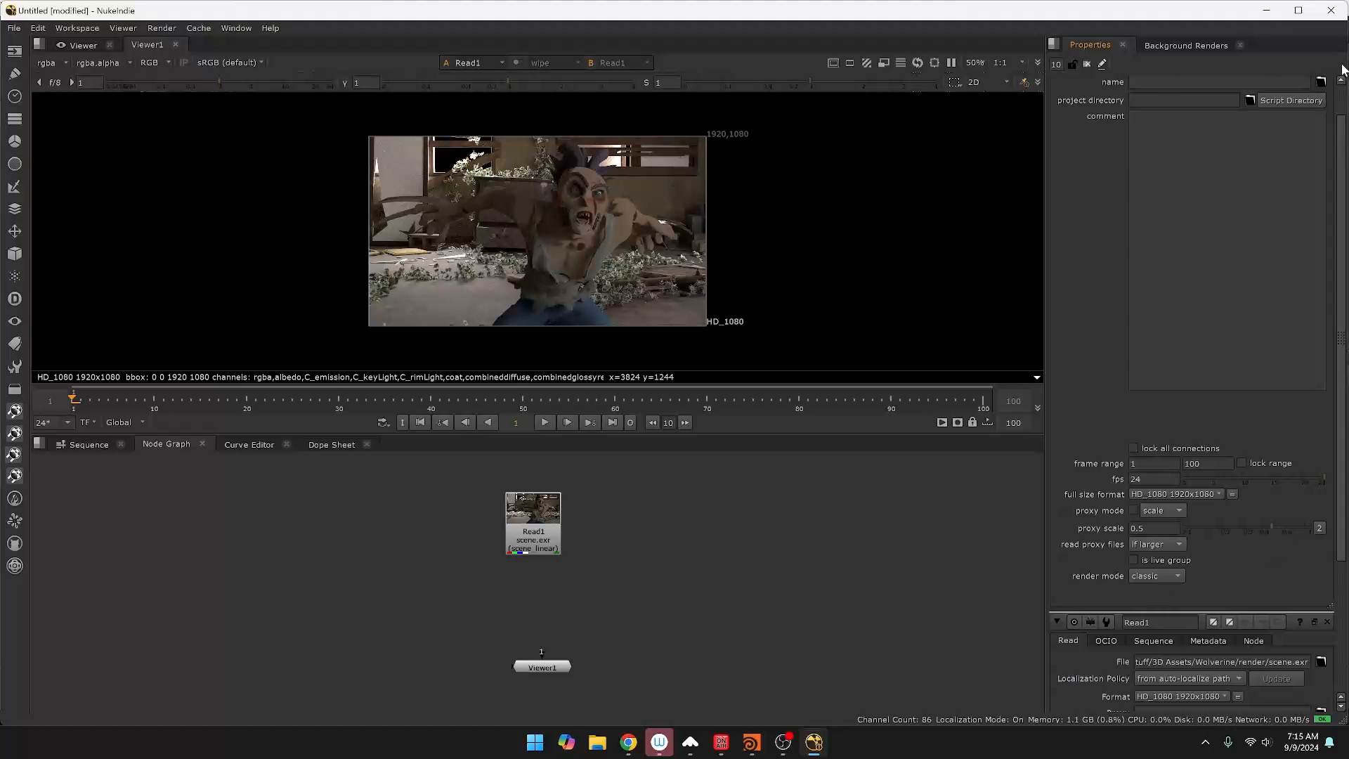
click(1328, 623)
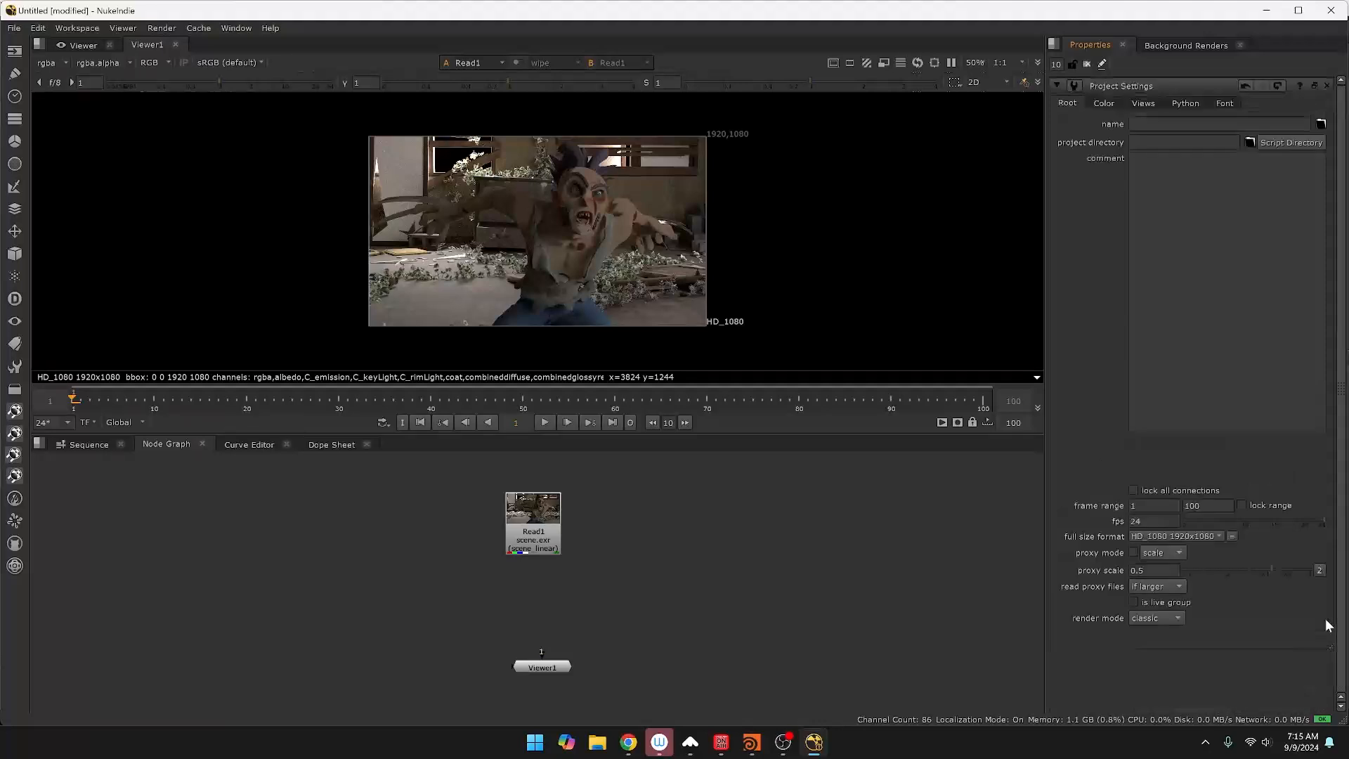
click(1328, 87)
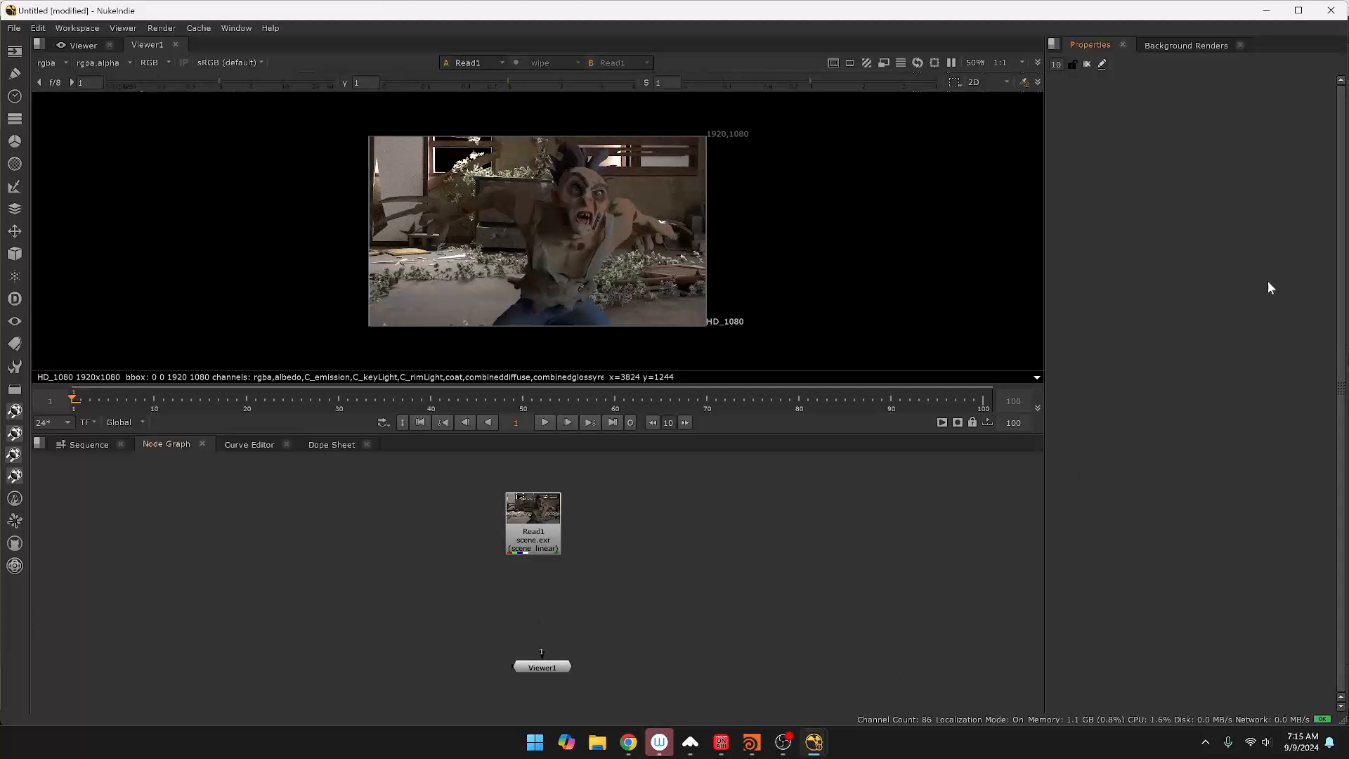
Move Viewer1 further below Read1 and add a Shuffle node to the node graph.
drag(539, 679, 545, 719)
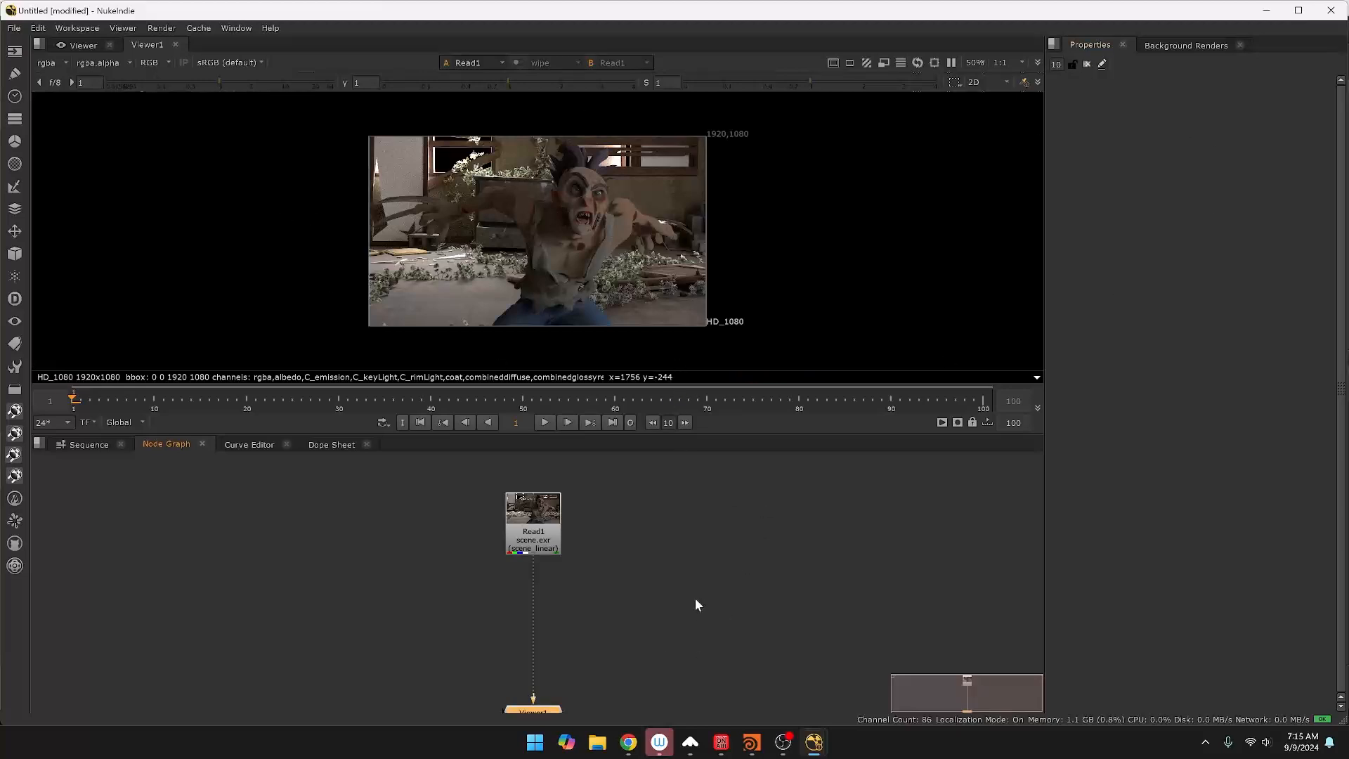
key(Tab)
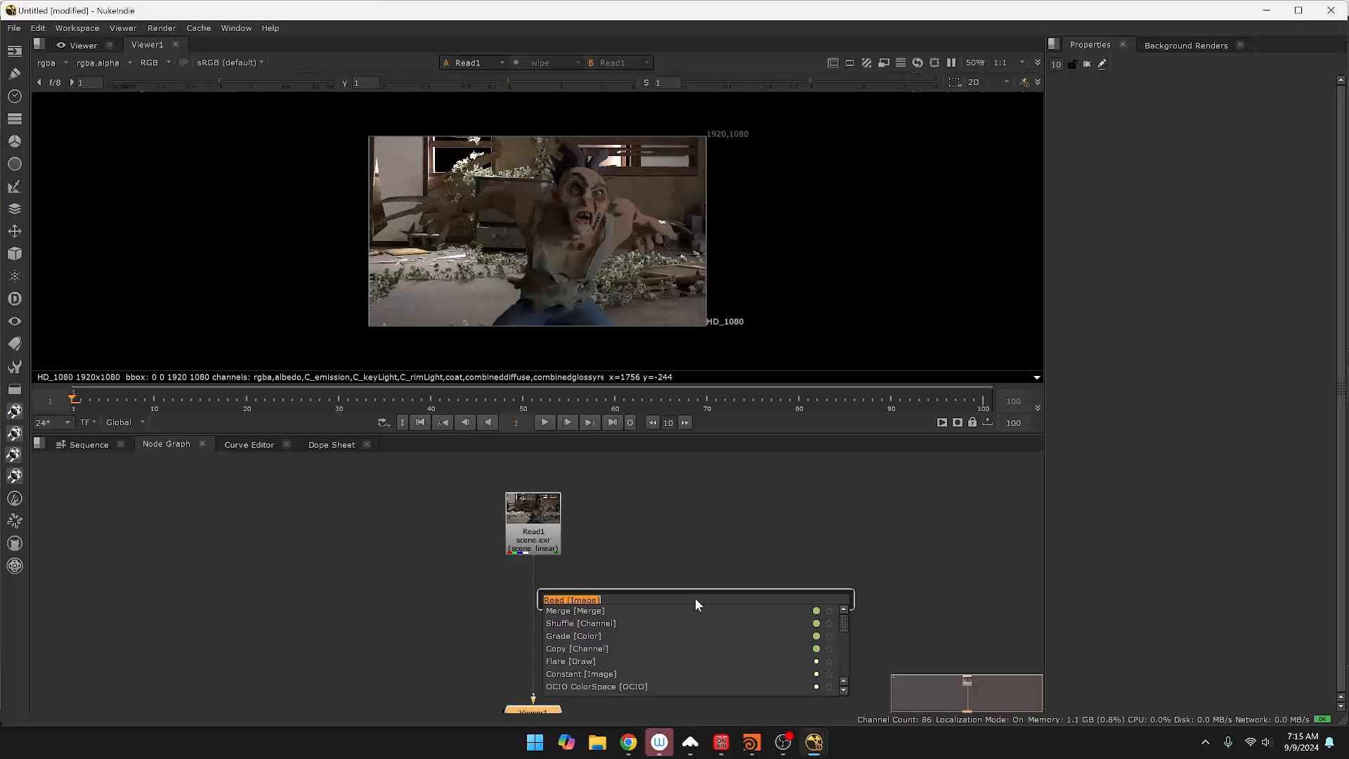
text(sh)
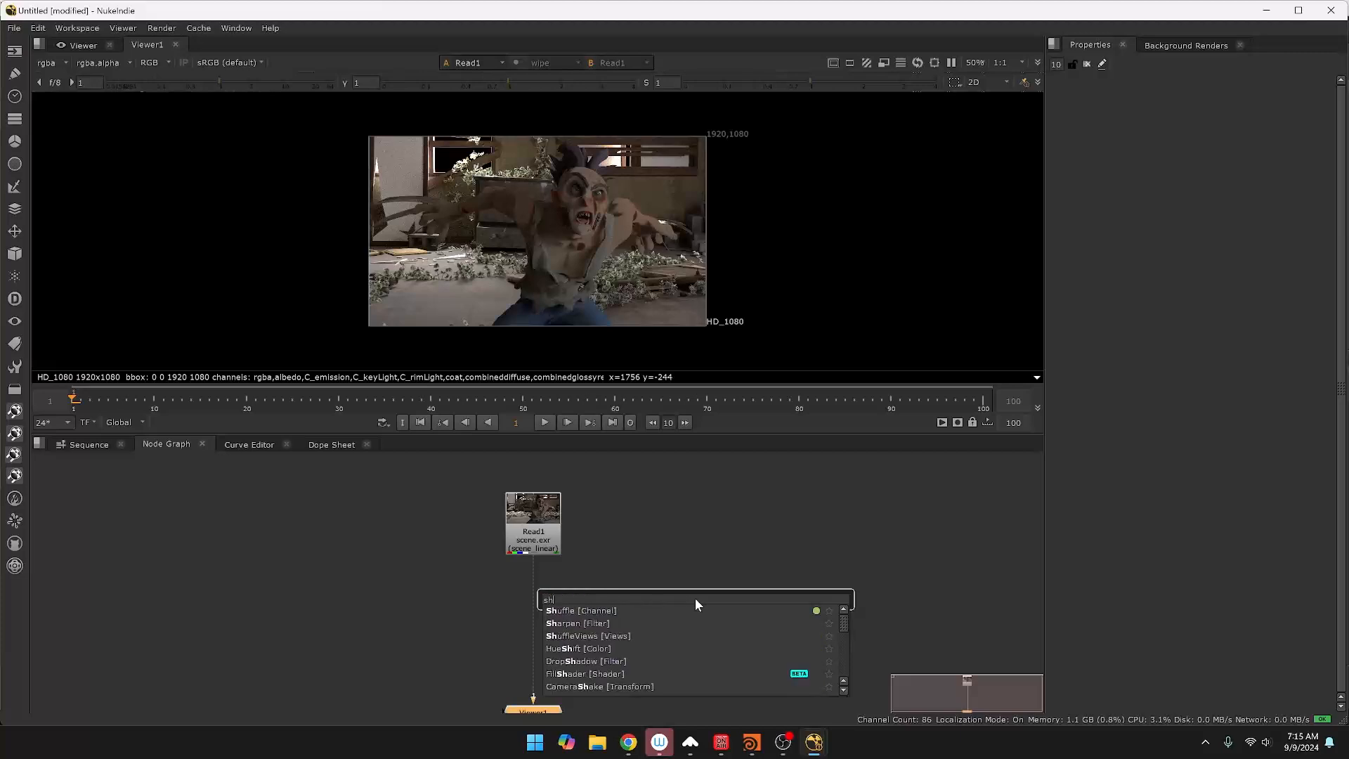
key(Return)
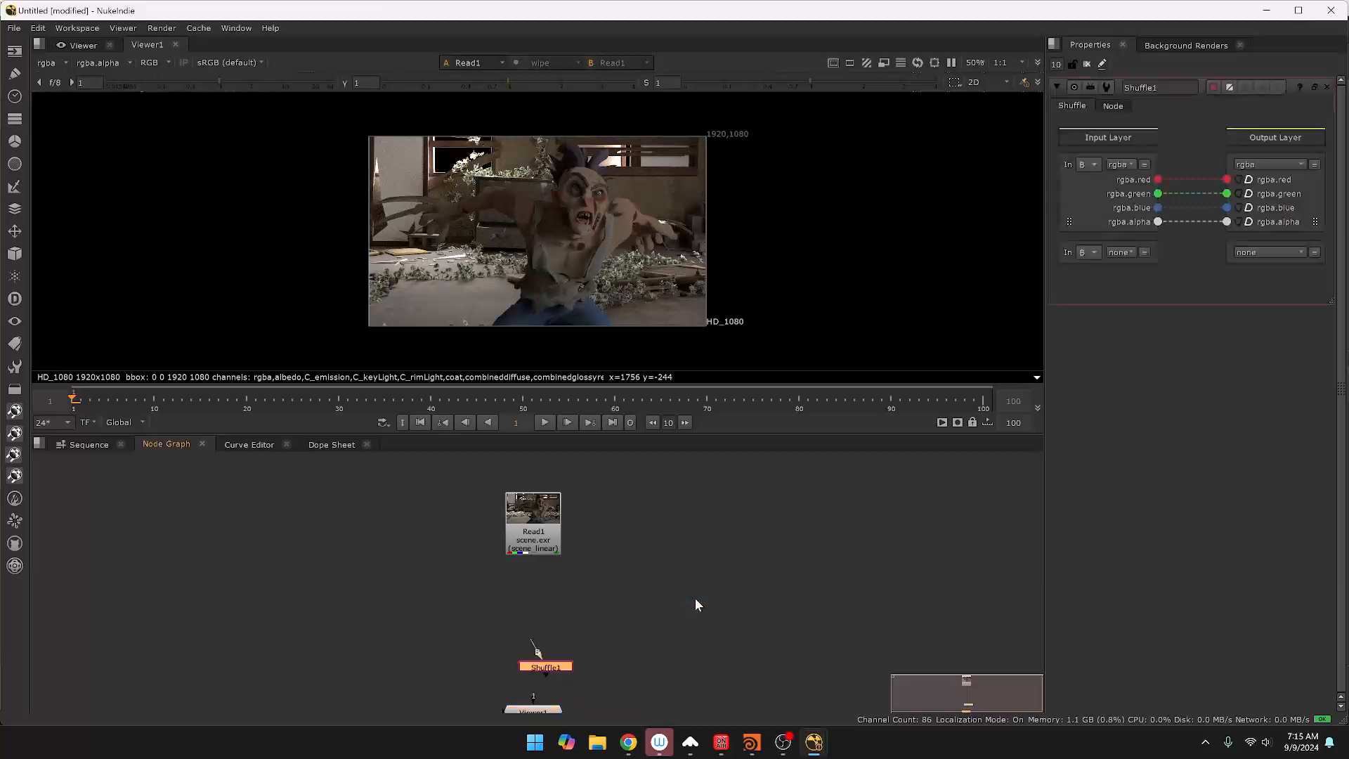
Place the Shuffle1 node diagonally below Read1 and connect its B input to Read1.
drag(549, 670, 739, 605)
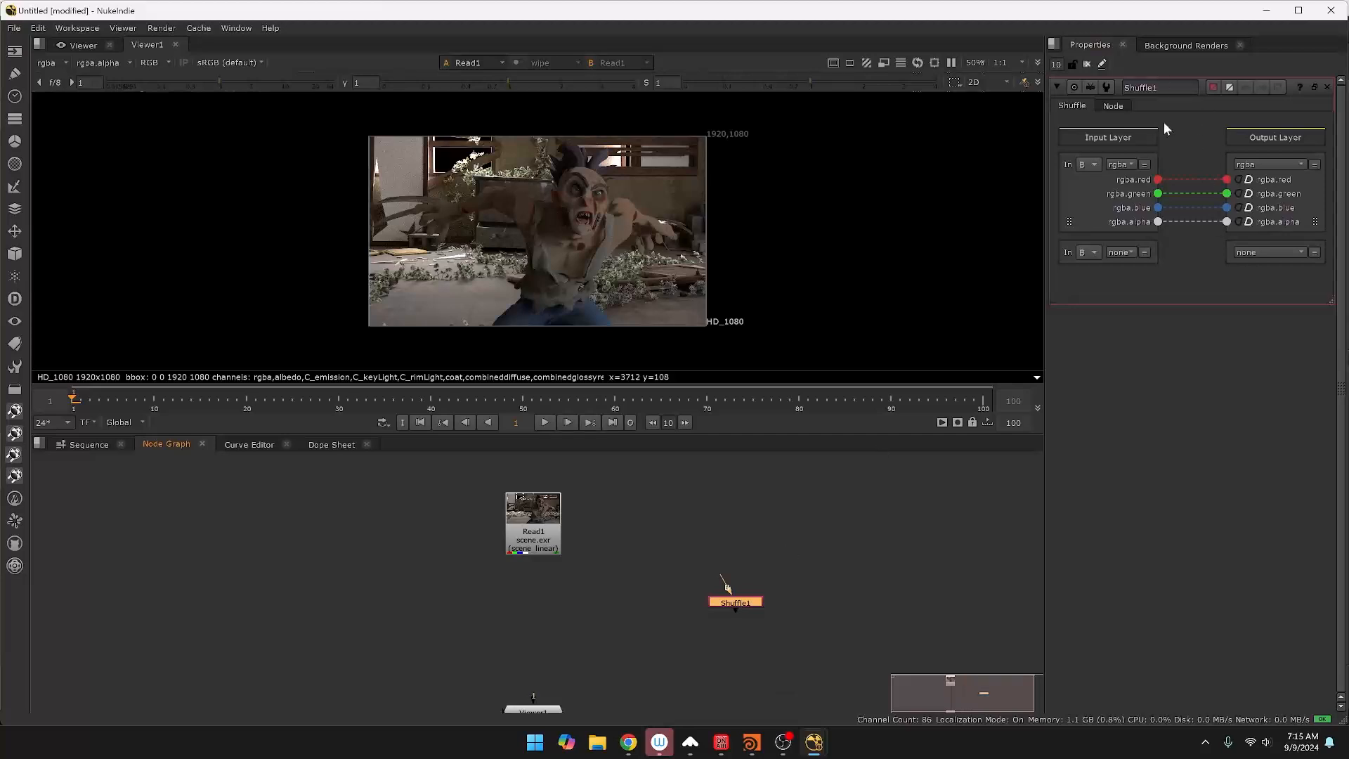
mouse_move(727, 587)
mouse_down()
mouse_move(589, 562)
mouse_move(704, 598)
mouse_up()
key(b)
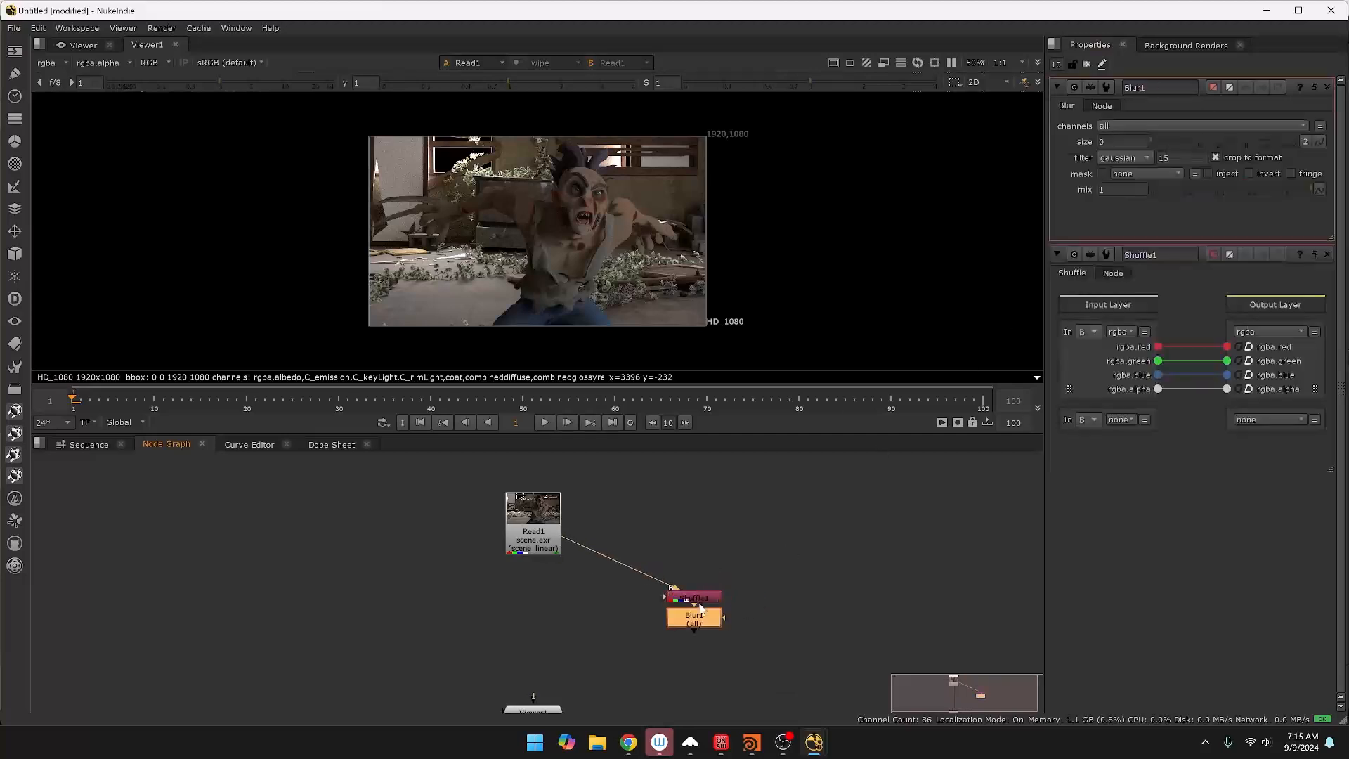
key(Delete)
drag(698, 600, 638, 610)
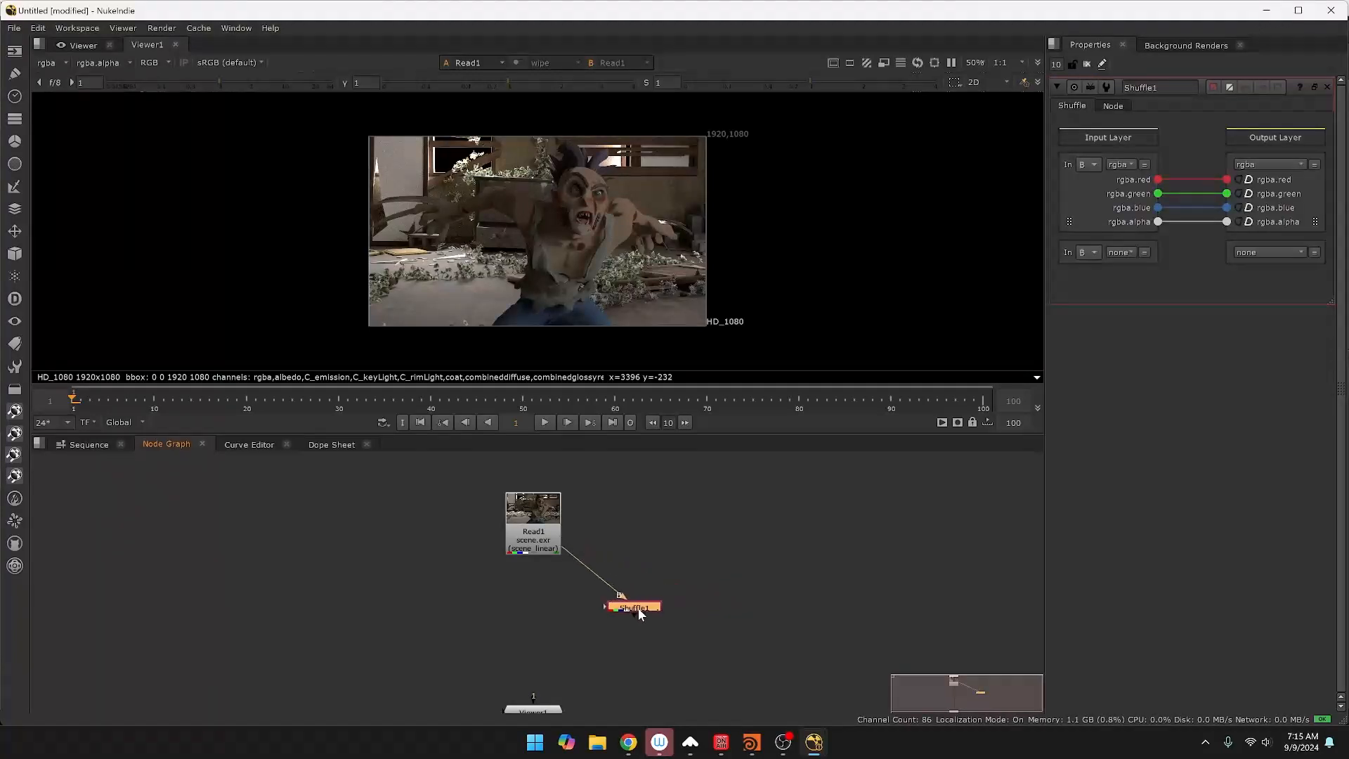
key(f)
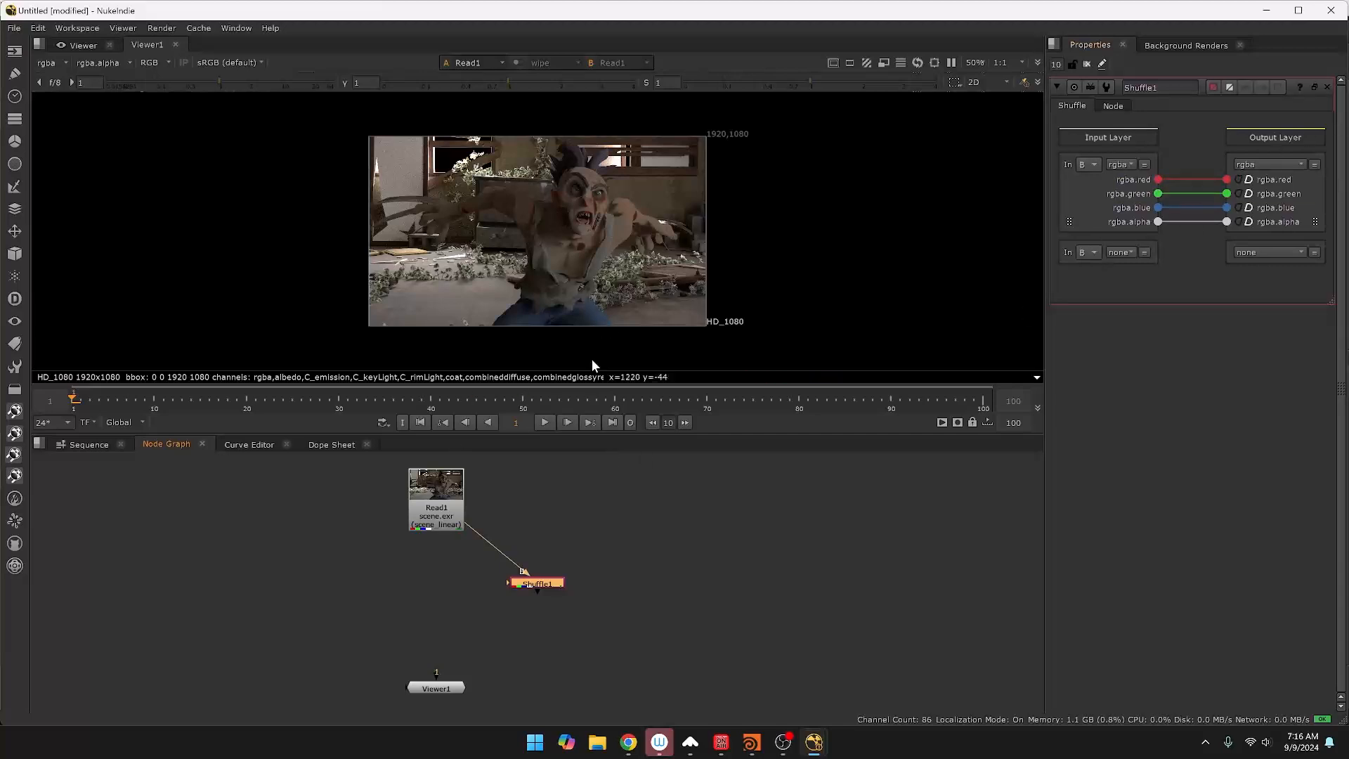
Set Shuffle1's input layer to combineddiffuse to extract the diffuse pass.
click(97, 63)
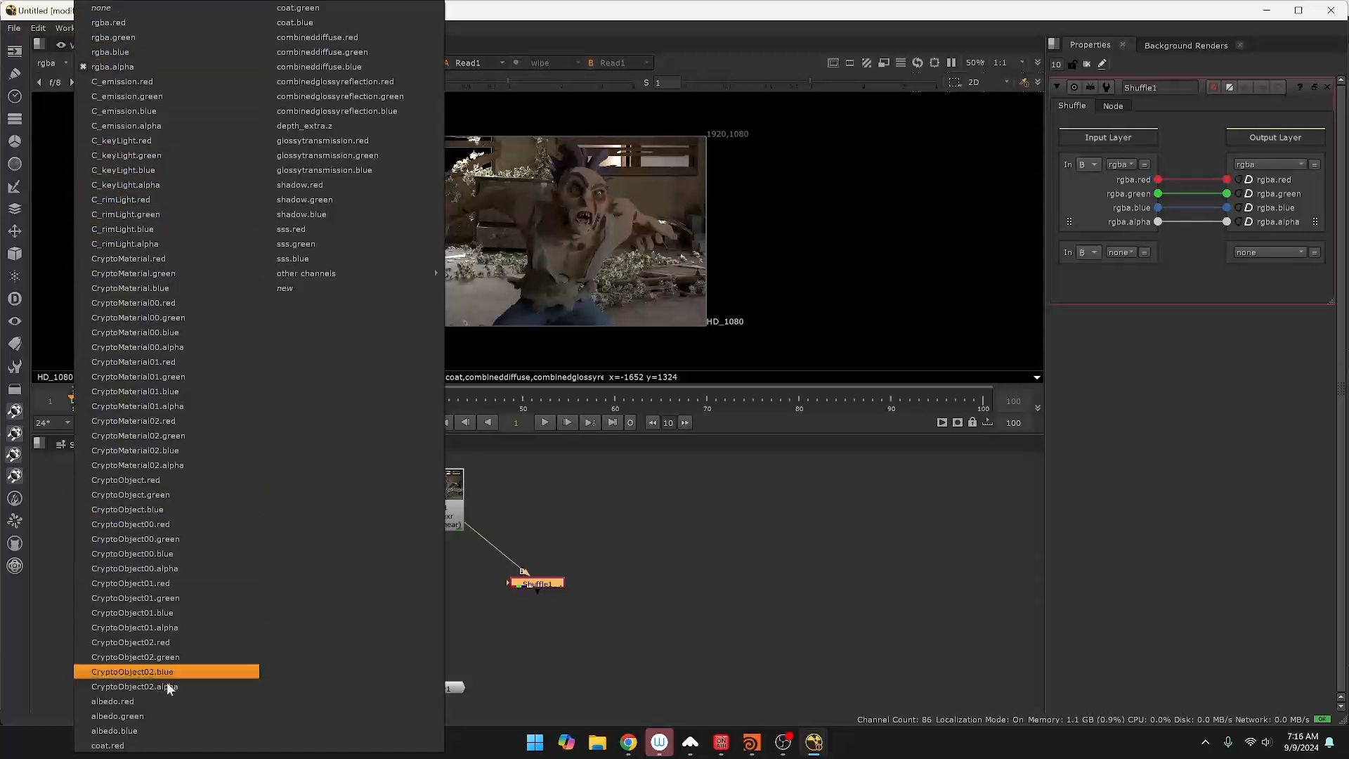
click(756, 631)
click(533, 583)
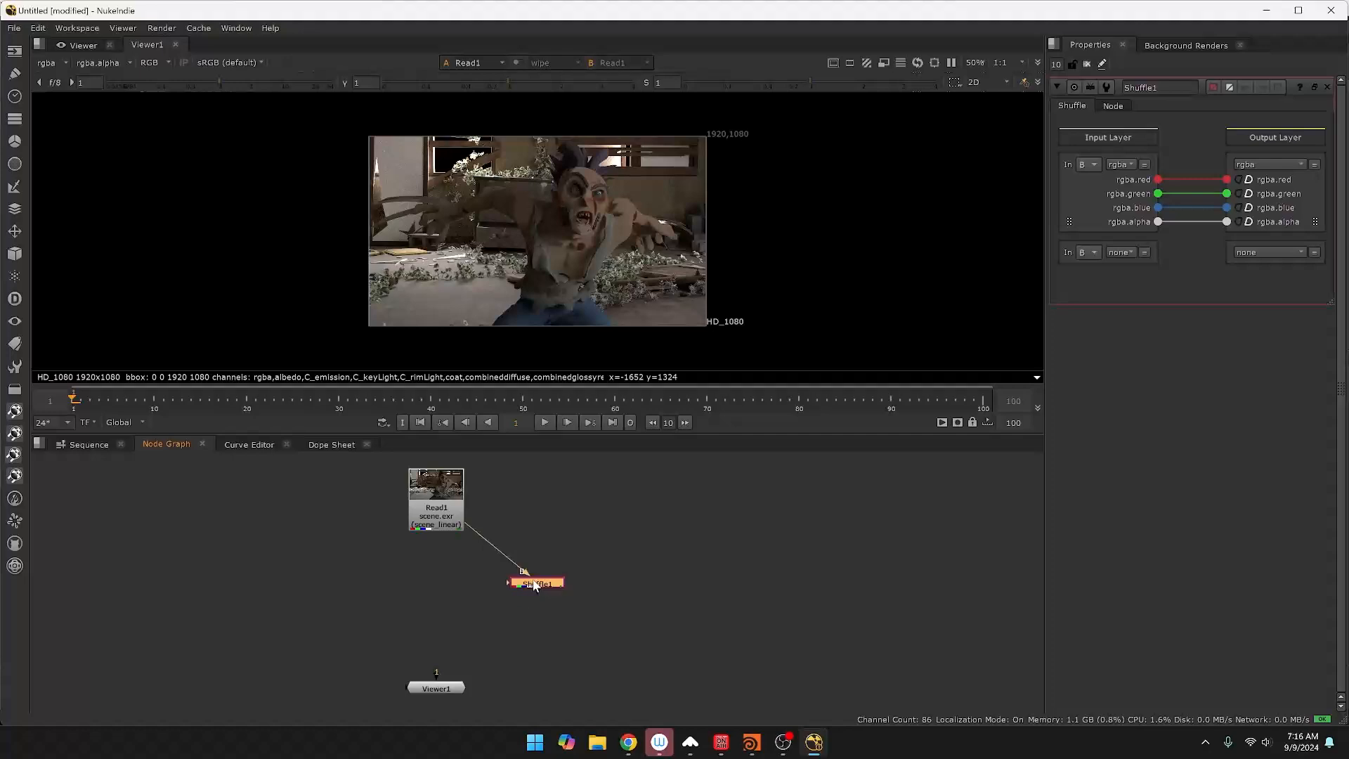
click(1123, 164)
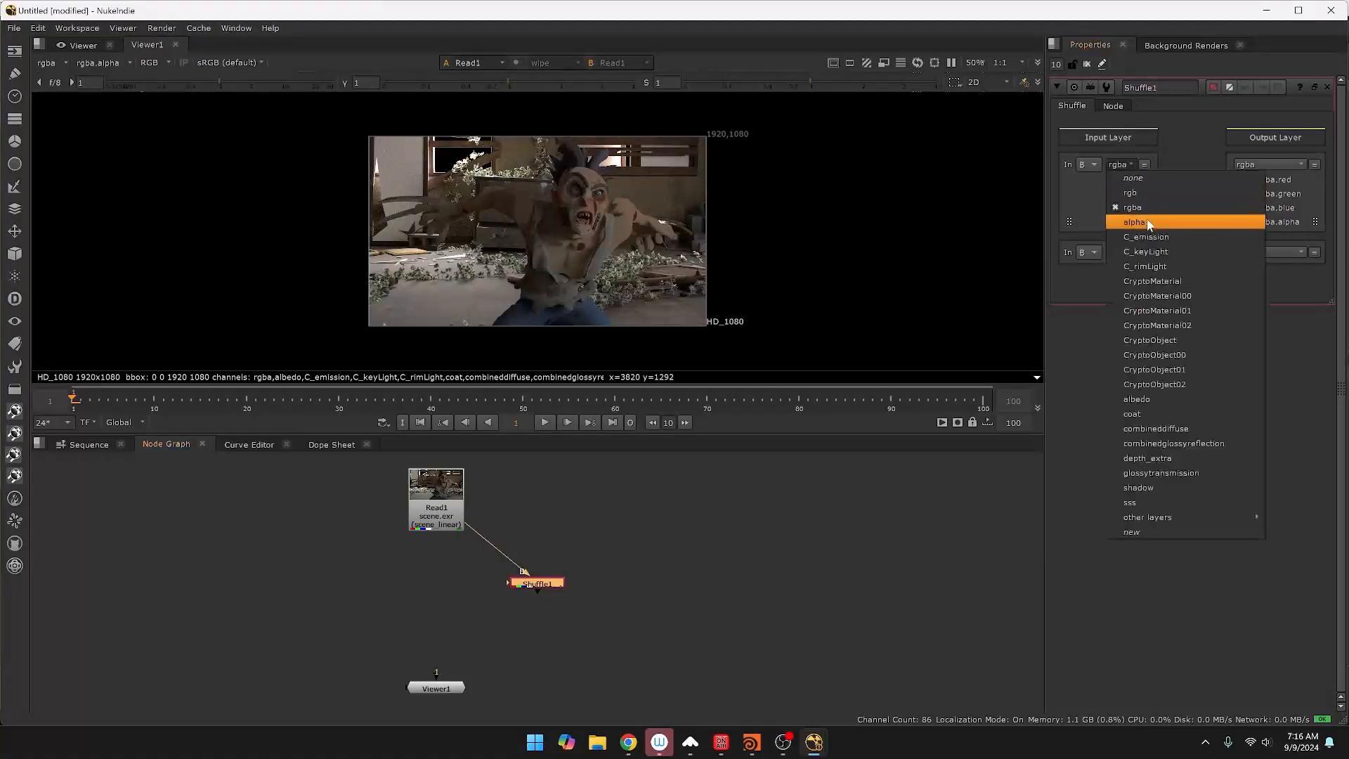
click(1161, 428)
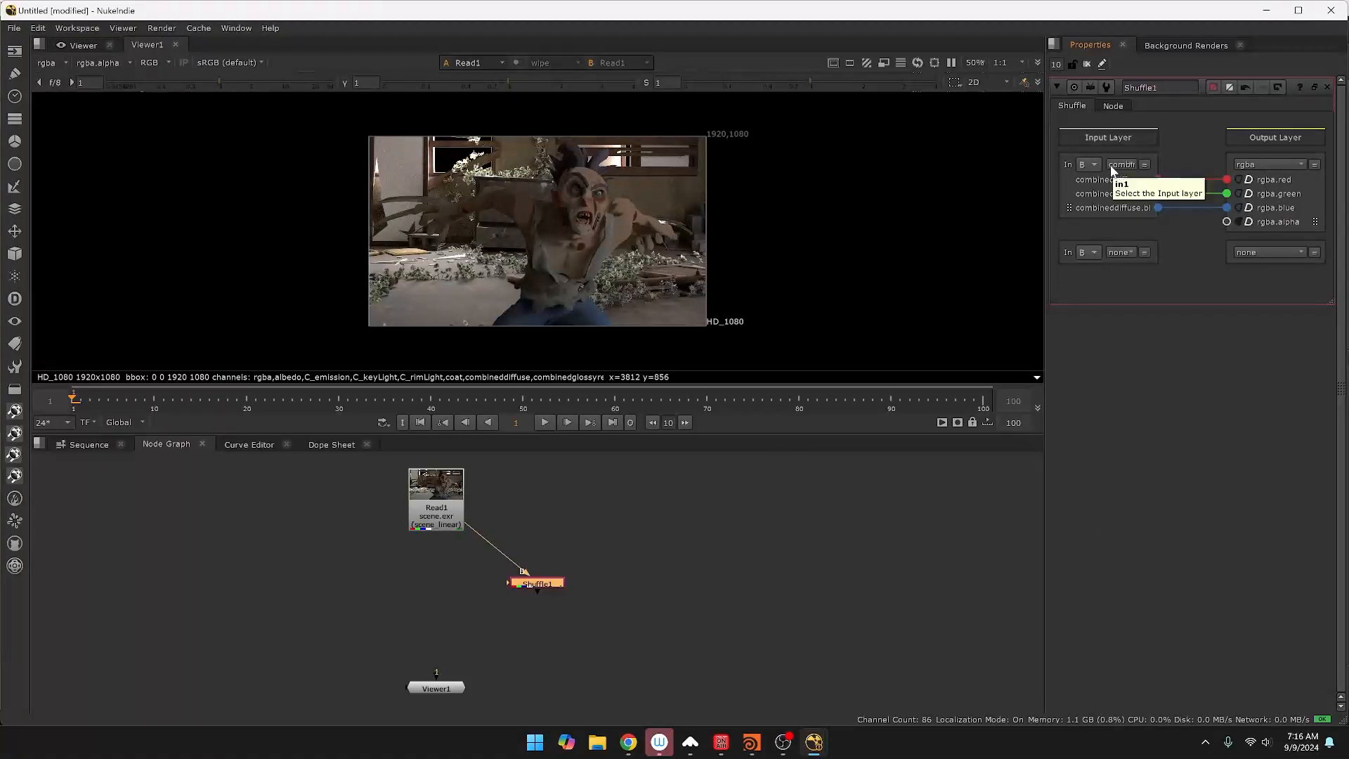
Compare the outputs of Shuffle1 and Read1 in the viewer, and move Shuffle1 closer beneath Read1.
click(548, 585)
key(1)
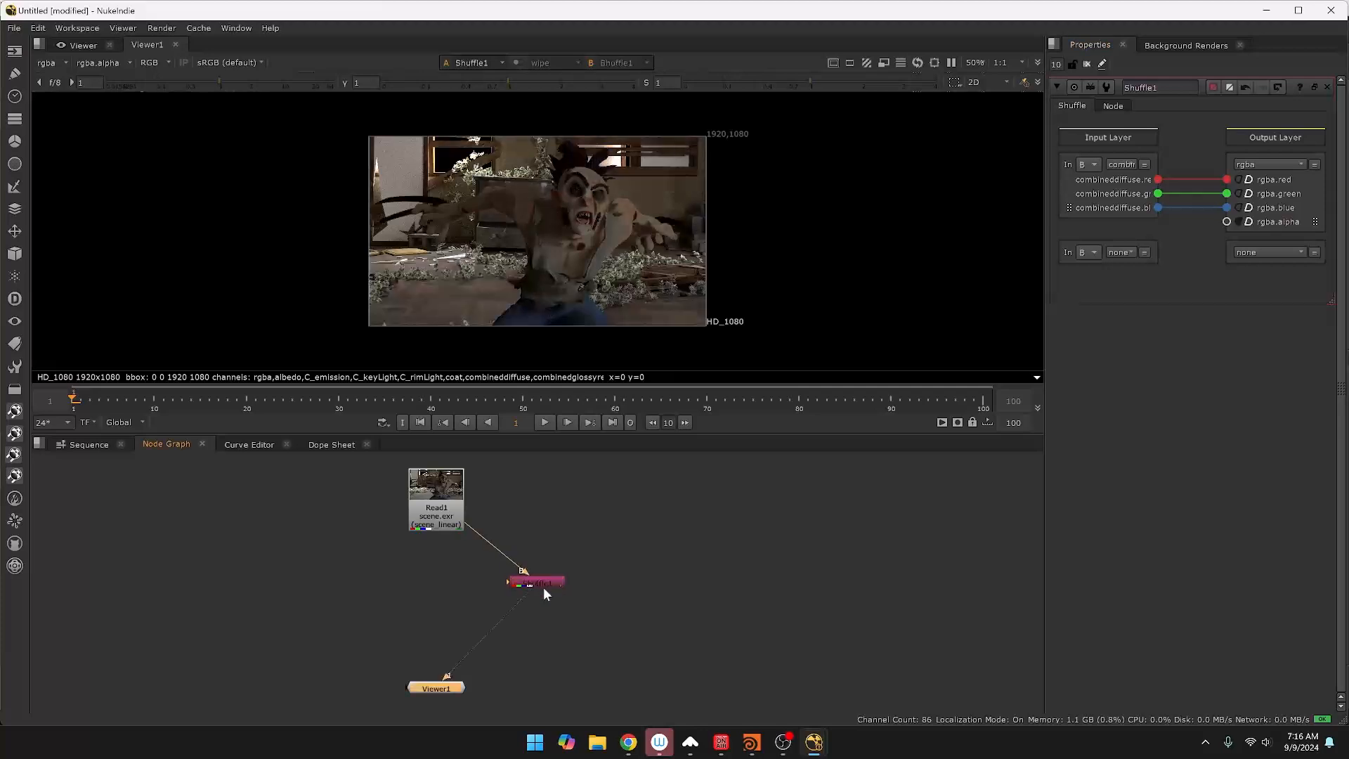
click(415, 509)
key(1)
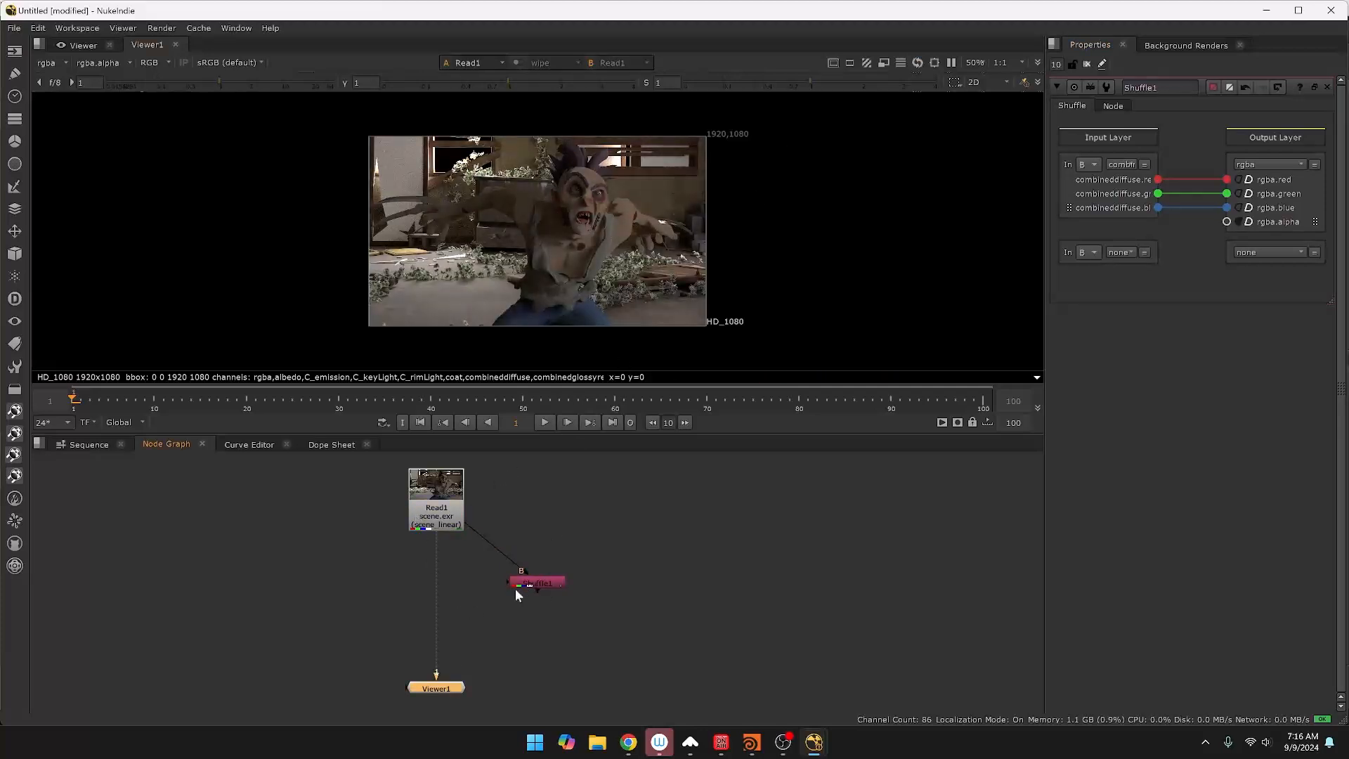
drag(546, 576, 506, 573)
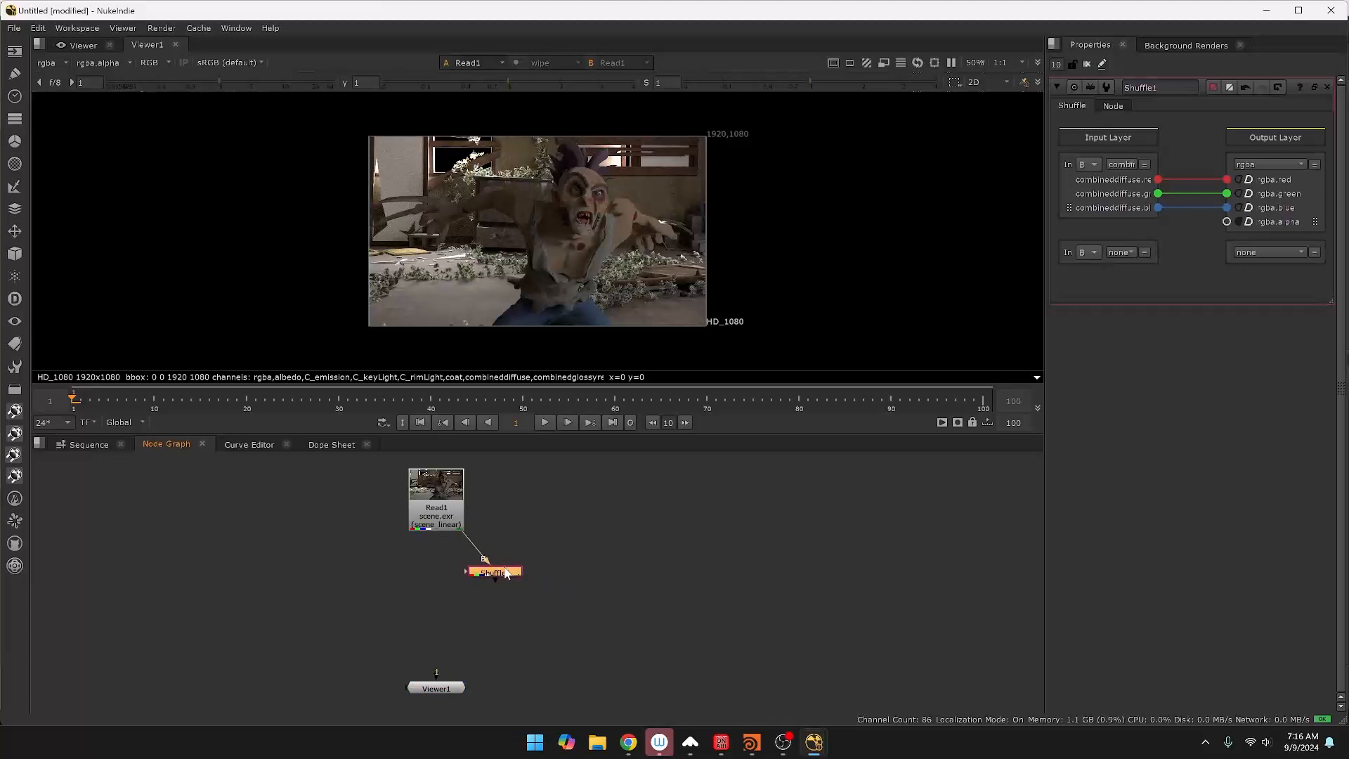
key(1)
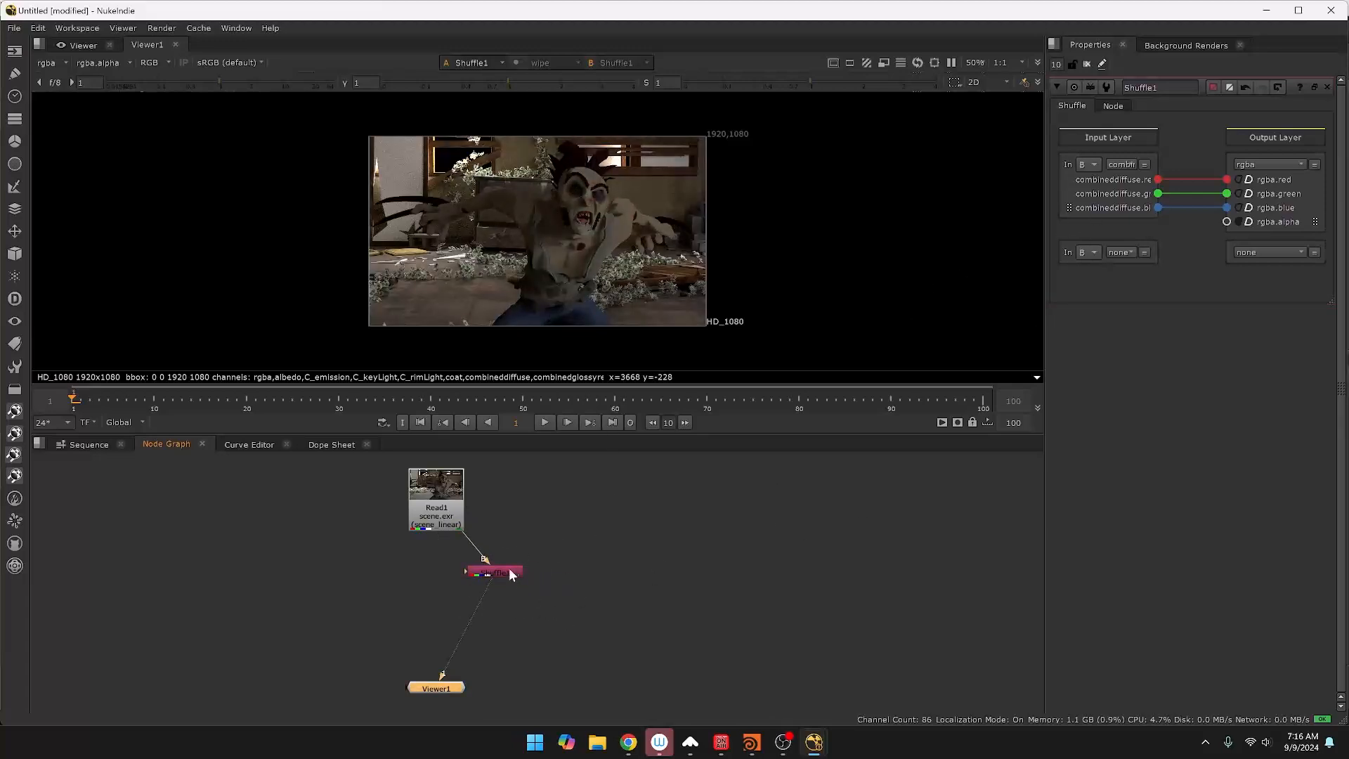
Add a second Shuffle node with five pasted copies, and place Shuffle2 beside Shuffle1.
click(652, 568)
key(Tab)
text(s)
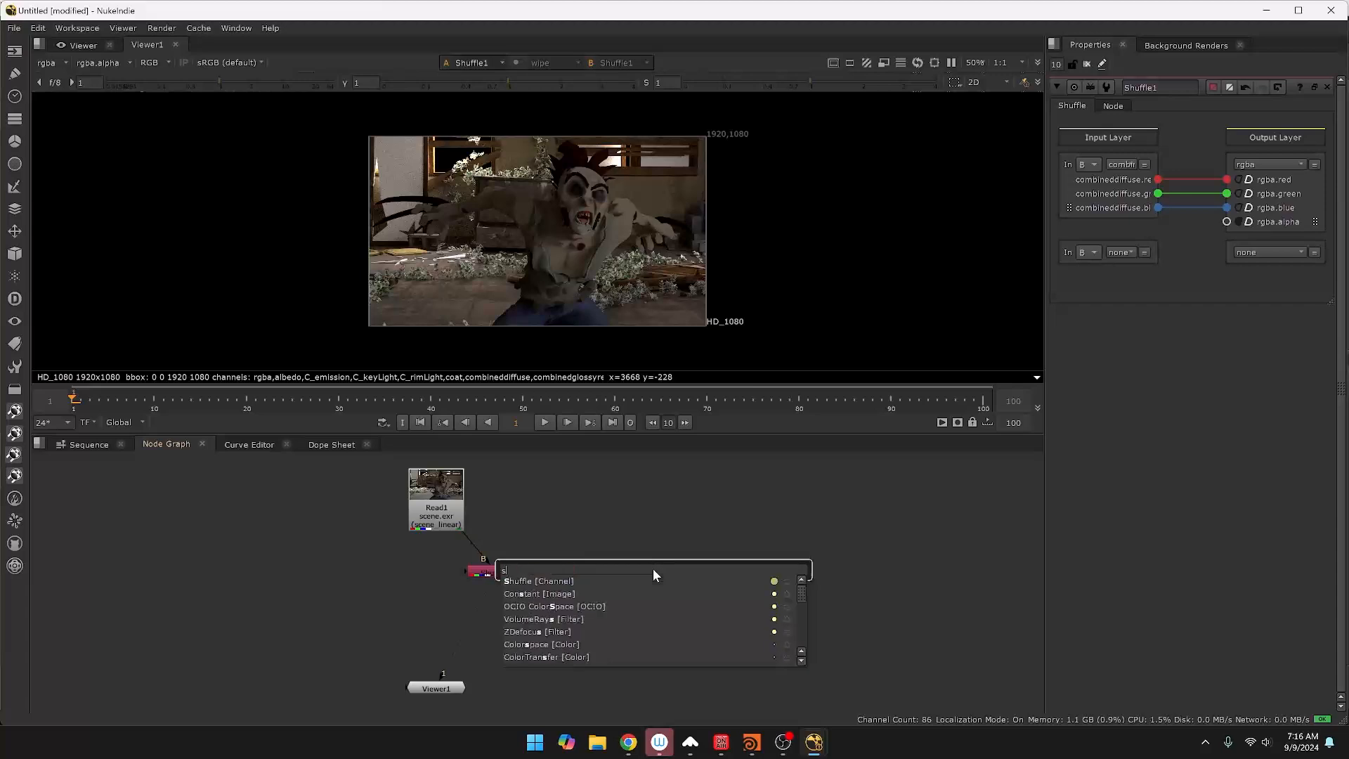
click(625, 579)
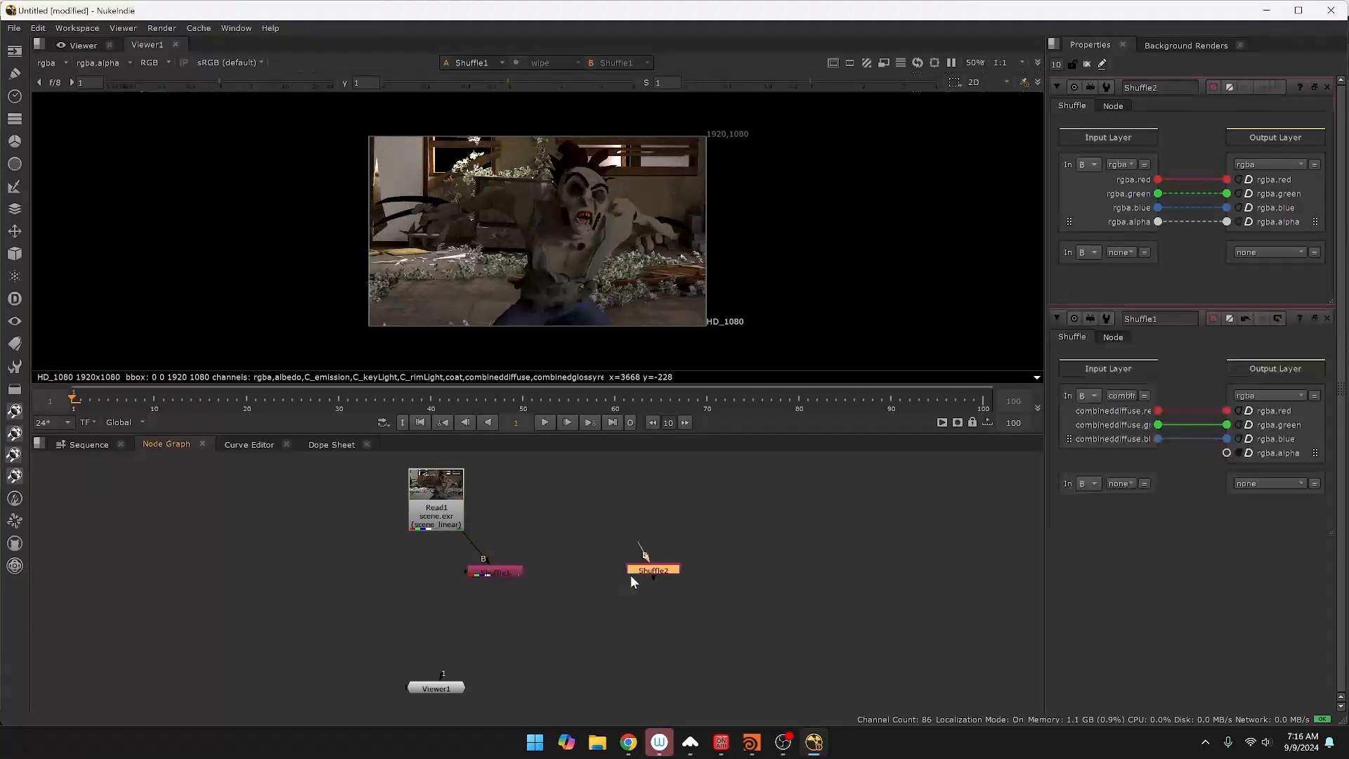
key(ctrl+v)
key(ctrl+v)
key(ctrl+v)
key(ctrl+v)
key(ctrl+v)
drag(662, 571, 643, 743)
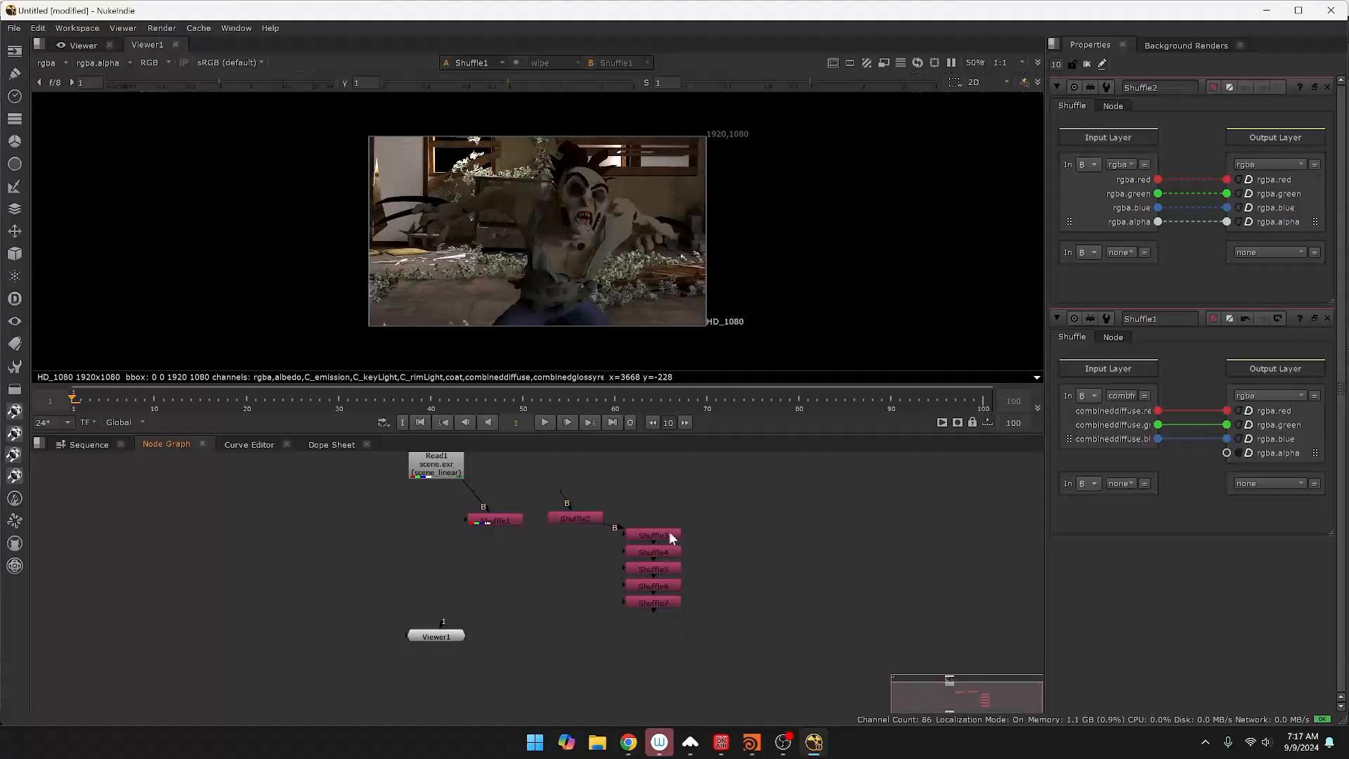
Detach the stack of Shuffle3 to Shuffle7 from Shuffle2, set it aside, and connect Shuffle2's B input to Read1.
drag(602, 511, 671, 608)
drag(664, 541, 460, 465)
click(574, 518)
click(458, 466)
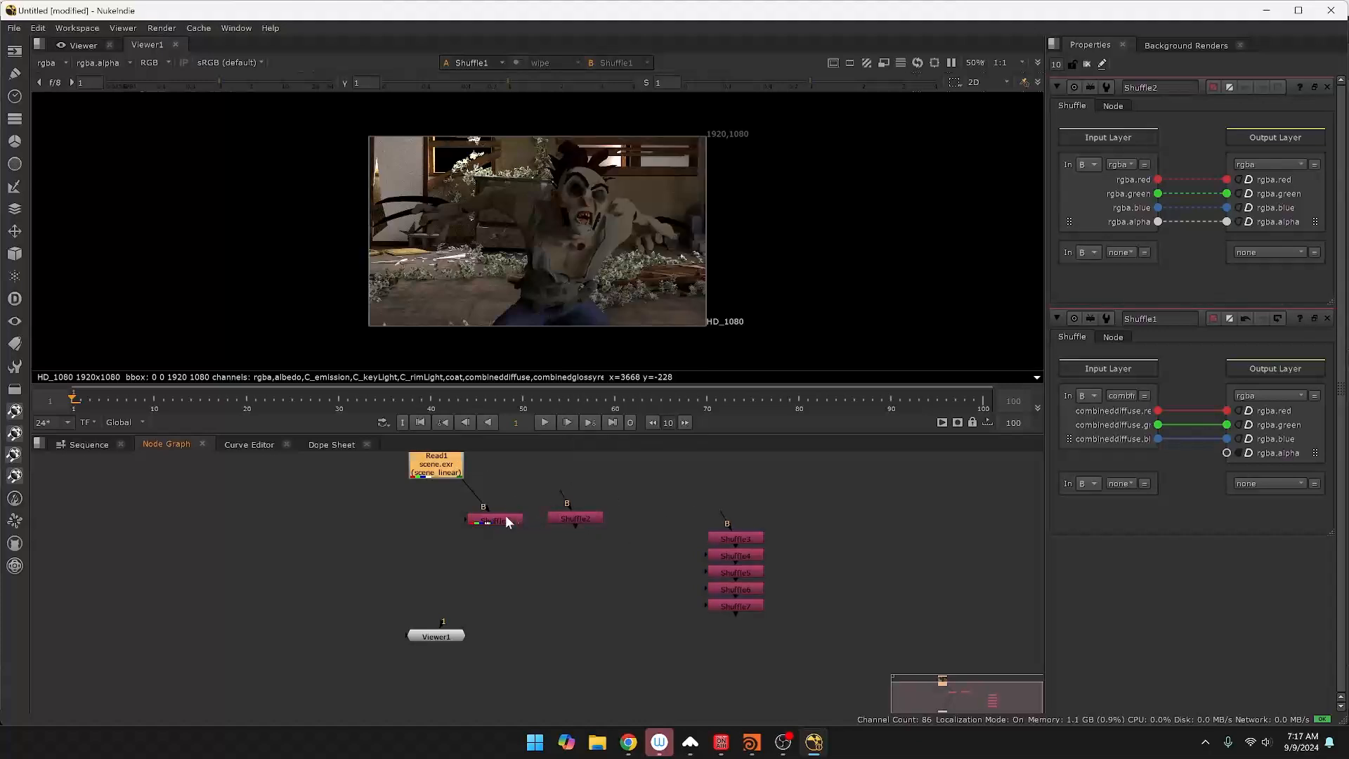
drag(562, 500, 436, 467)
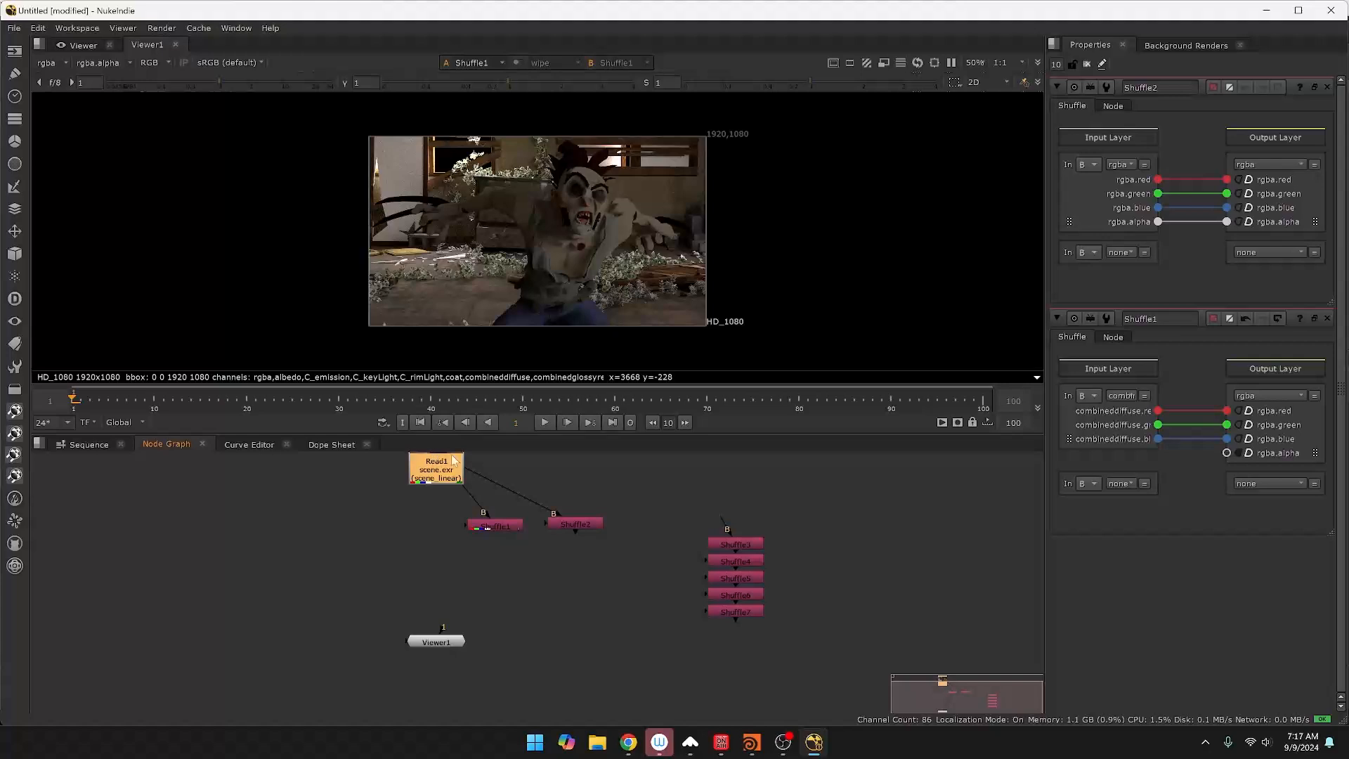
Move Read1 above and between Shuffle1 and Shuffle2, and bring up Shuffle1's properties.
middle_drag(679, 505, 770, 588)
drag(518, 532, 595, 515)
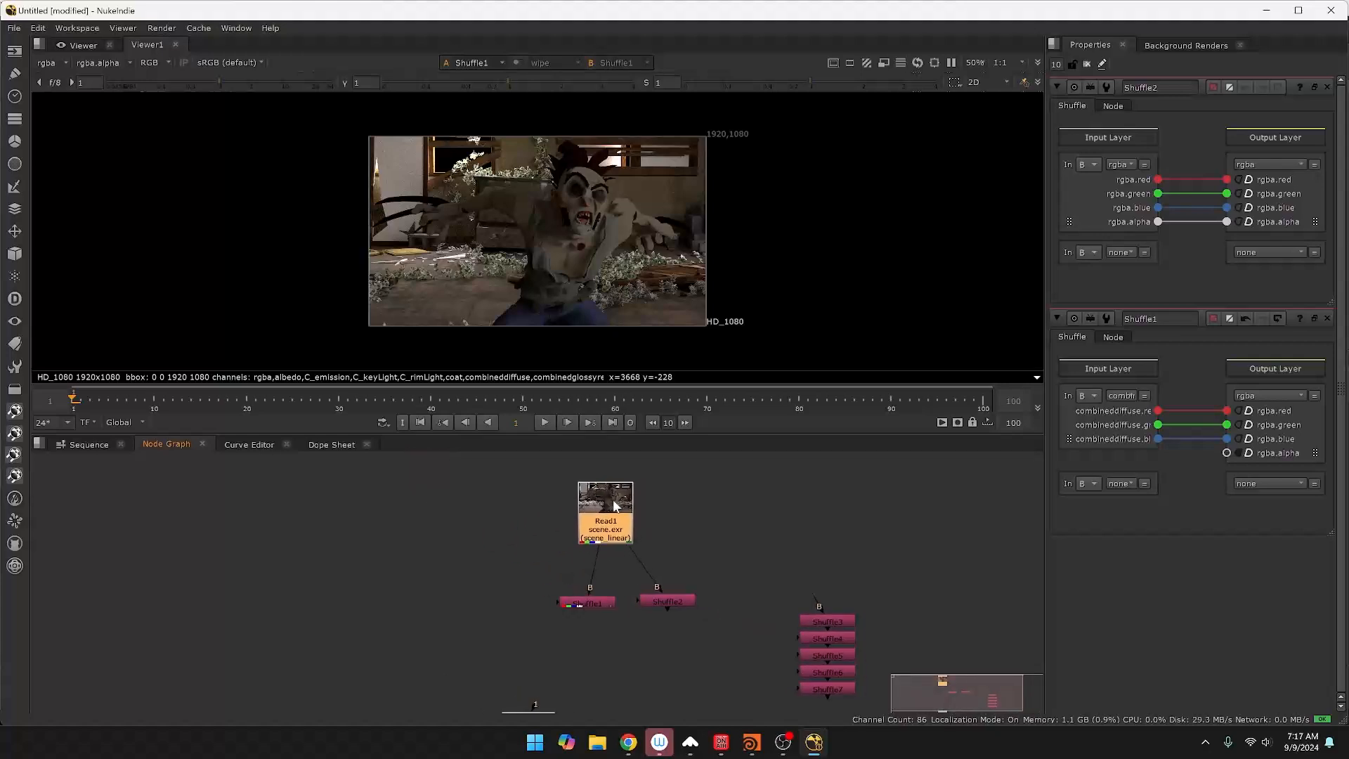
double_click(596, 602)
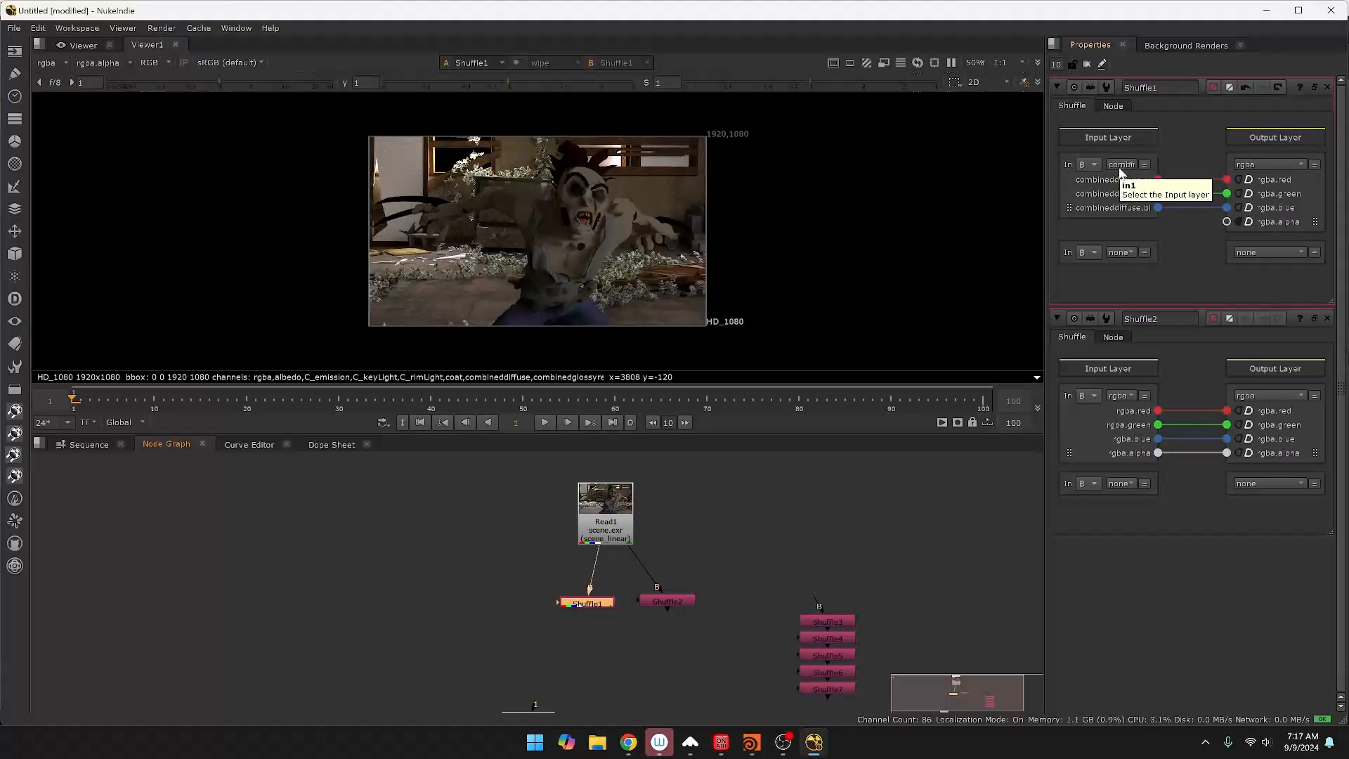
Rename the Shuffle1 node as diffuse.
double_click(1155, 87)
text(diffuse)
key(Return)
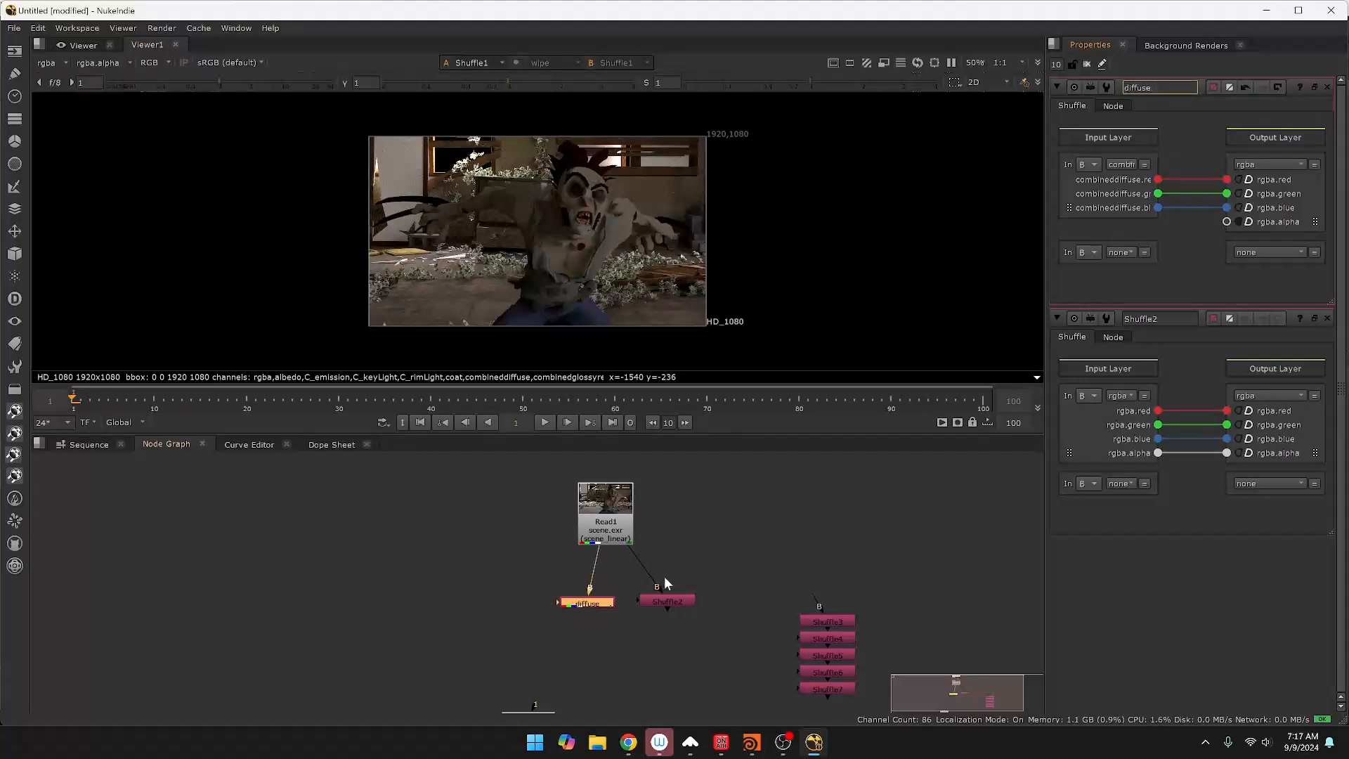
Set Shuffle2's input layer to C_keyLight and rename the node as key.
click(669, 602)
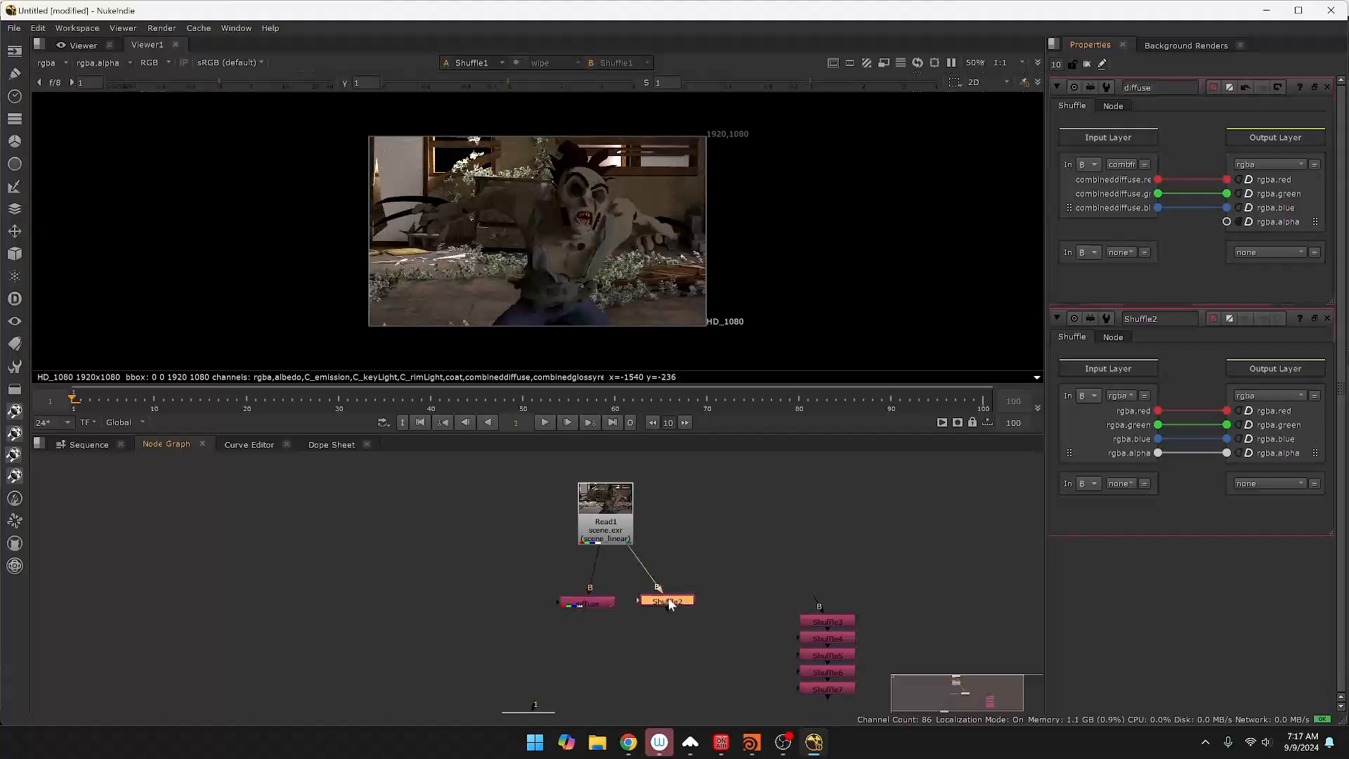
double_click(669, 602)
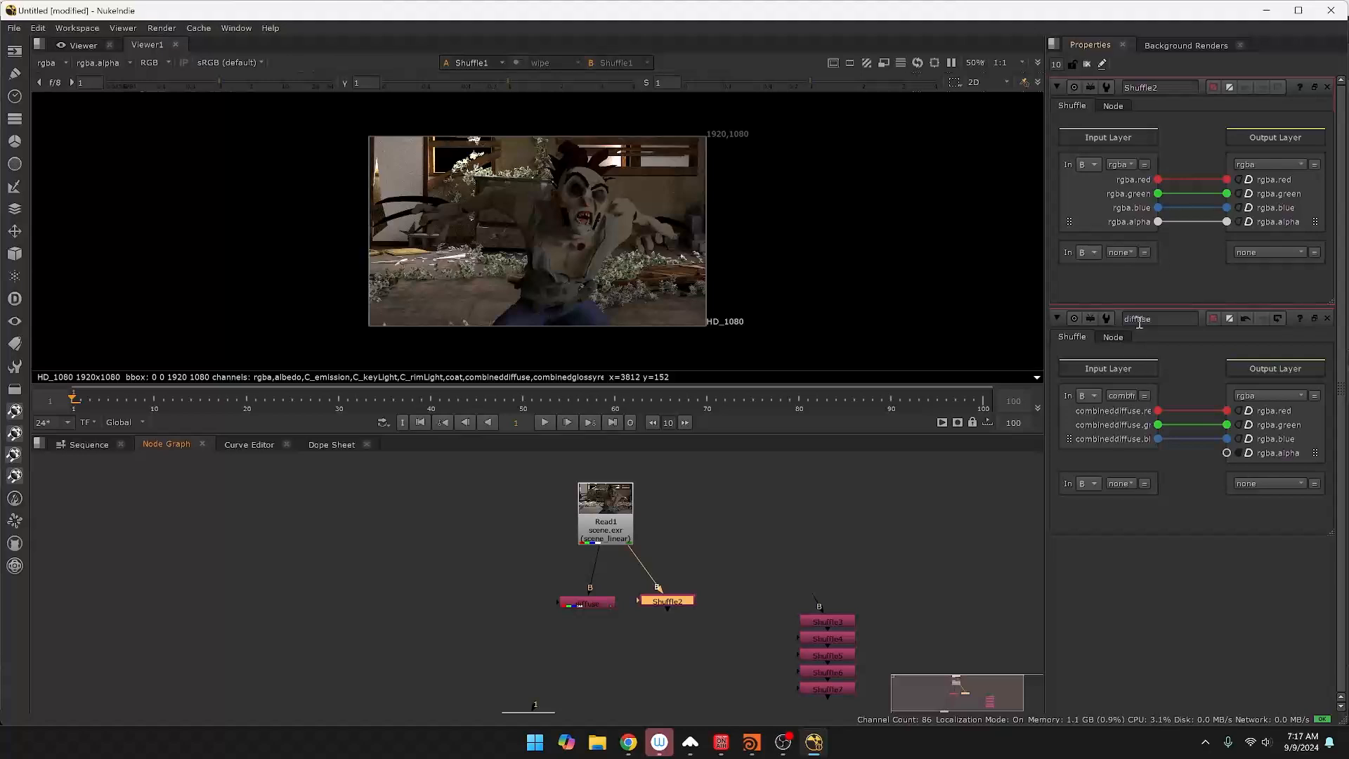
click(593, 603)
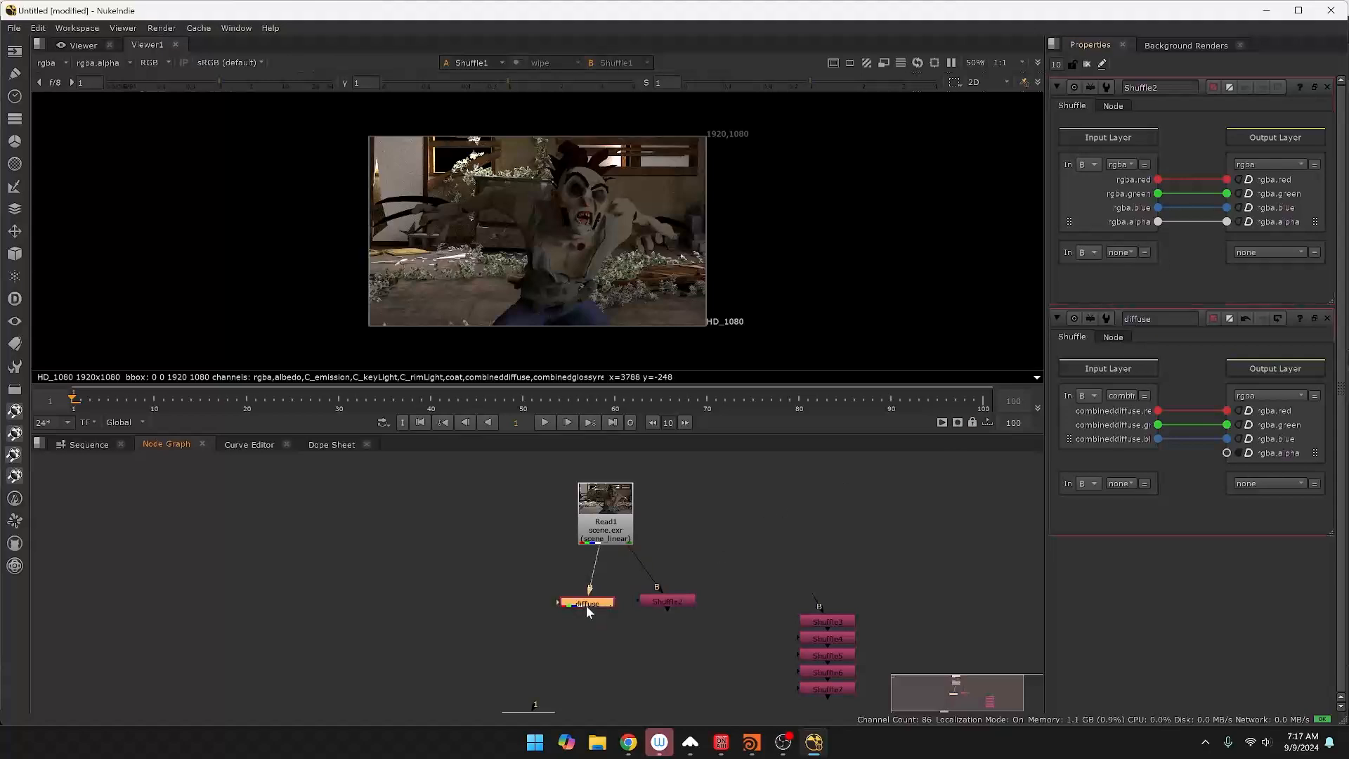
click(683, 601)
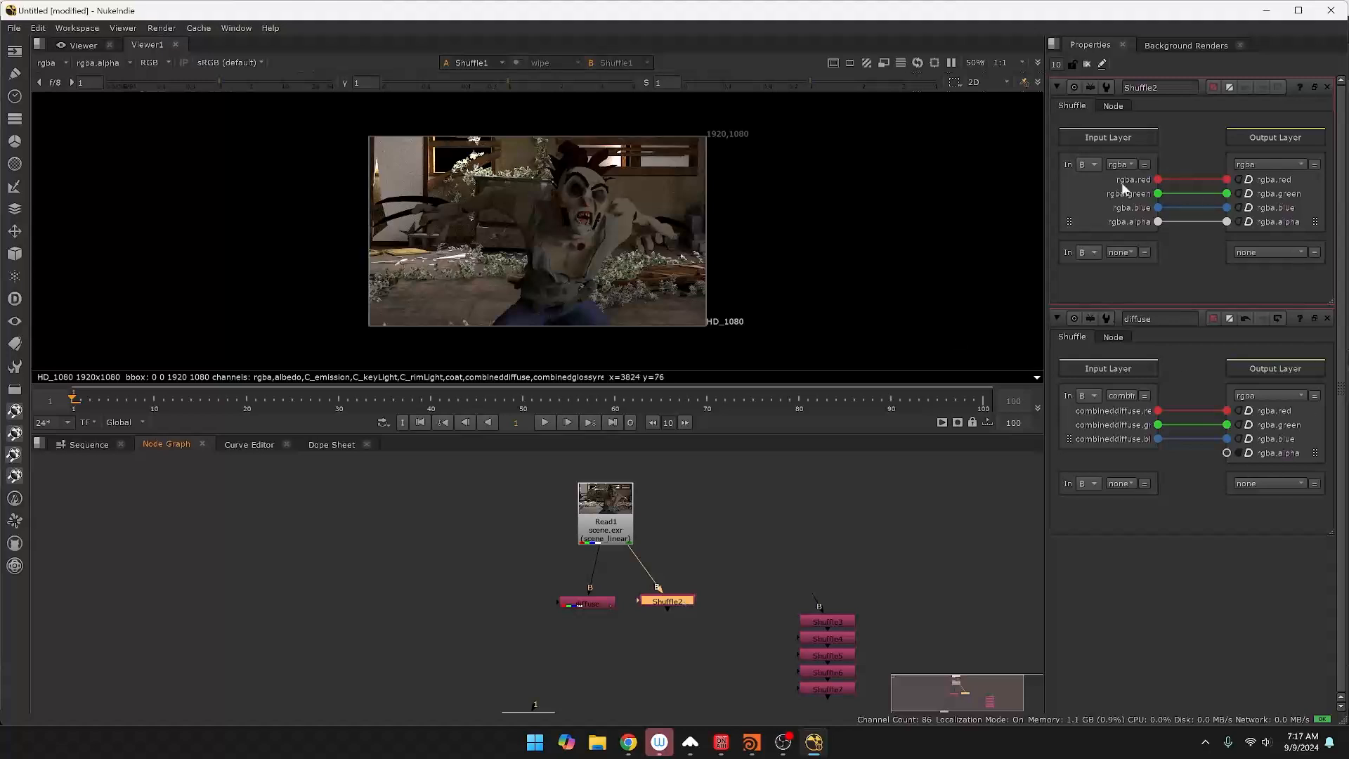
click(1120, 163)
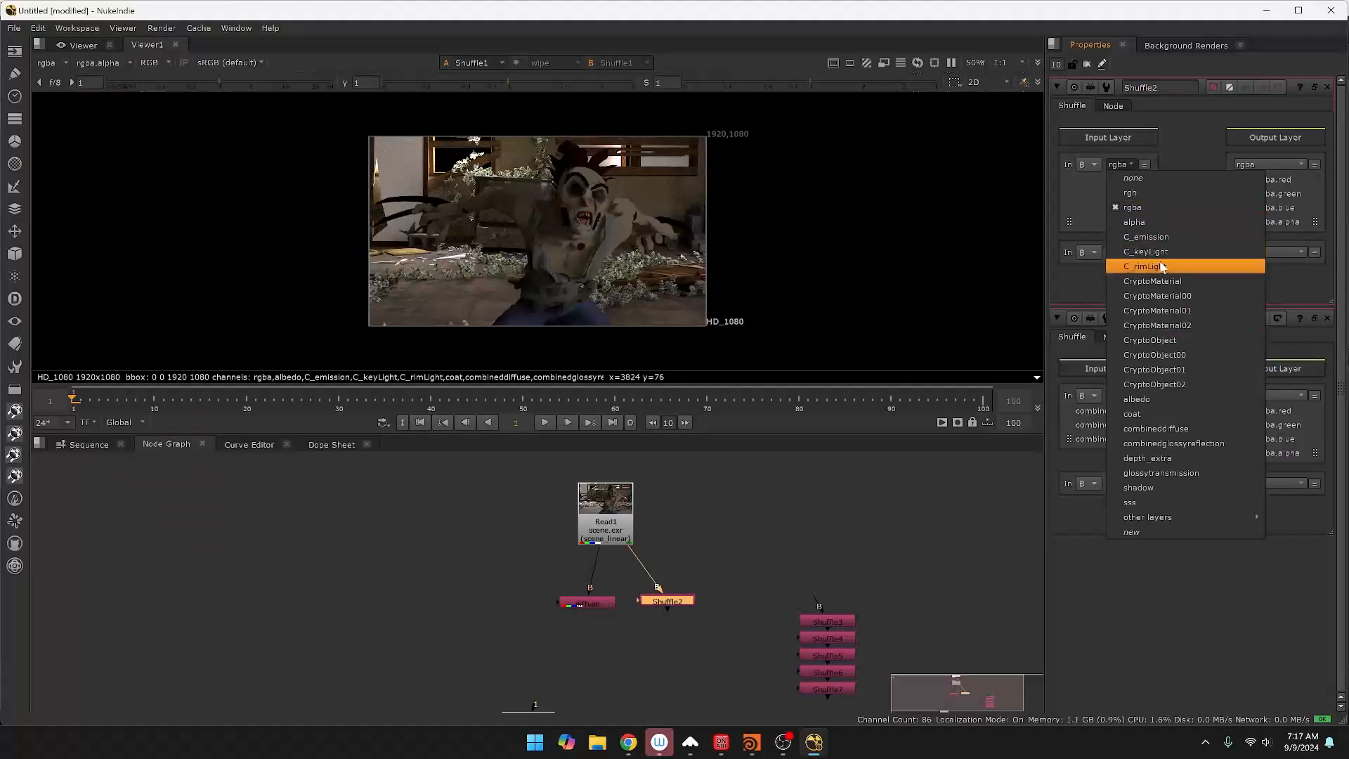
click(1187, 253)
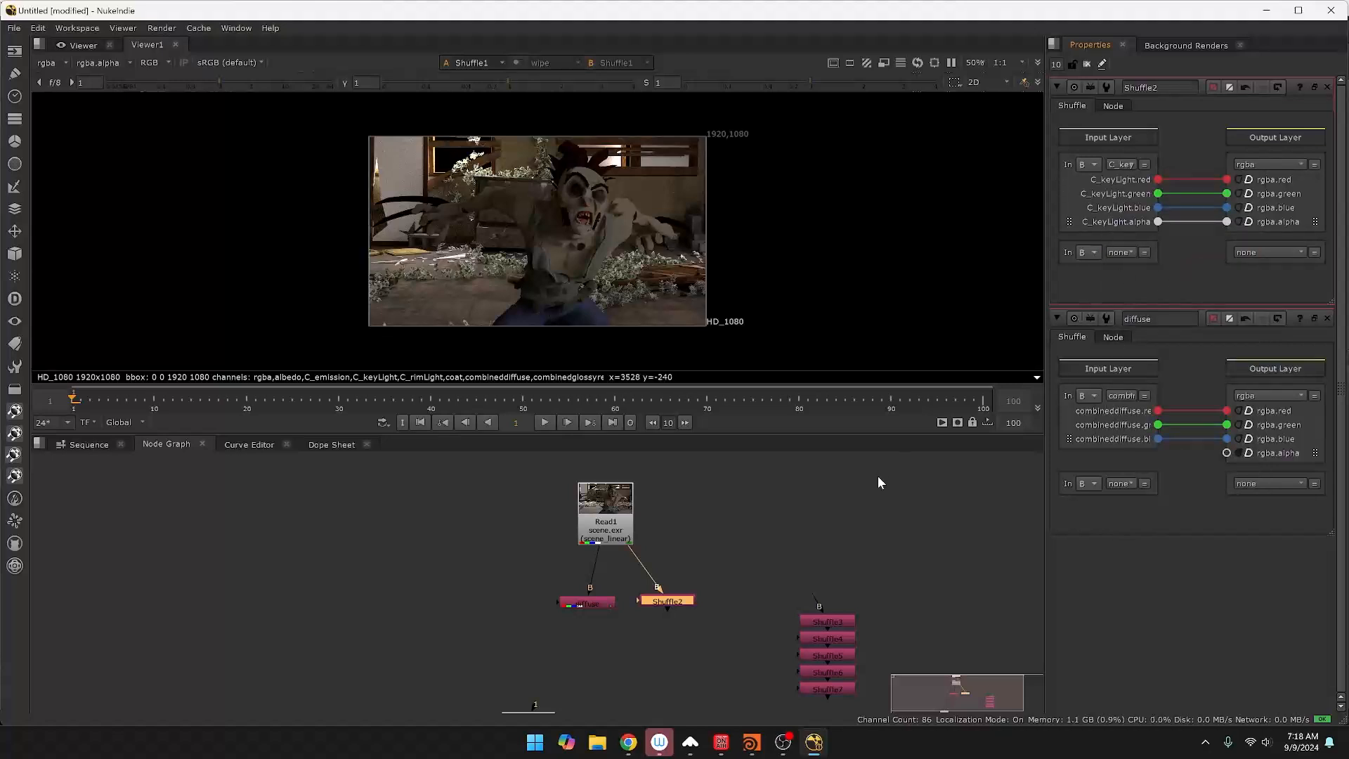
double_click(1168, 88)
text(key)
click(719, 533)
Place Shuffle3 beside key with its B input on Read1, as a node named rim with C_rimLight as its input layer.
drag(824, 617, 620, 519)
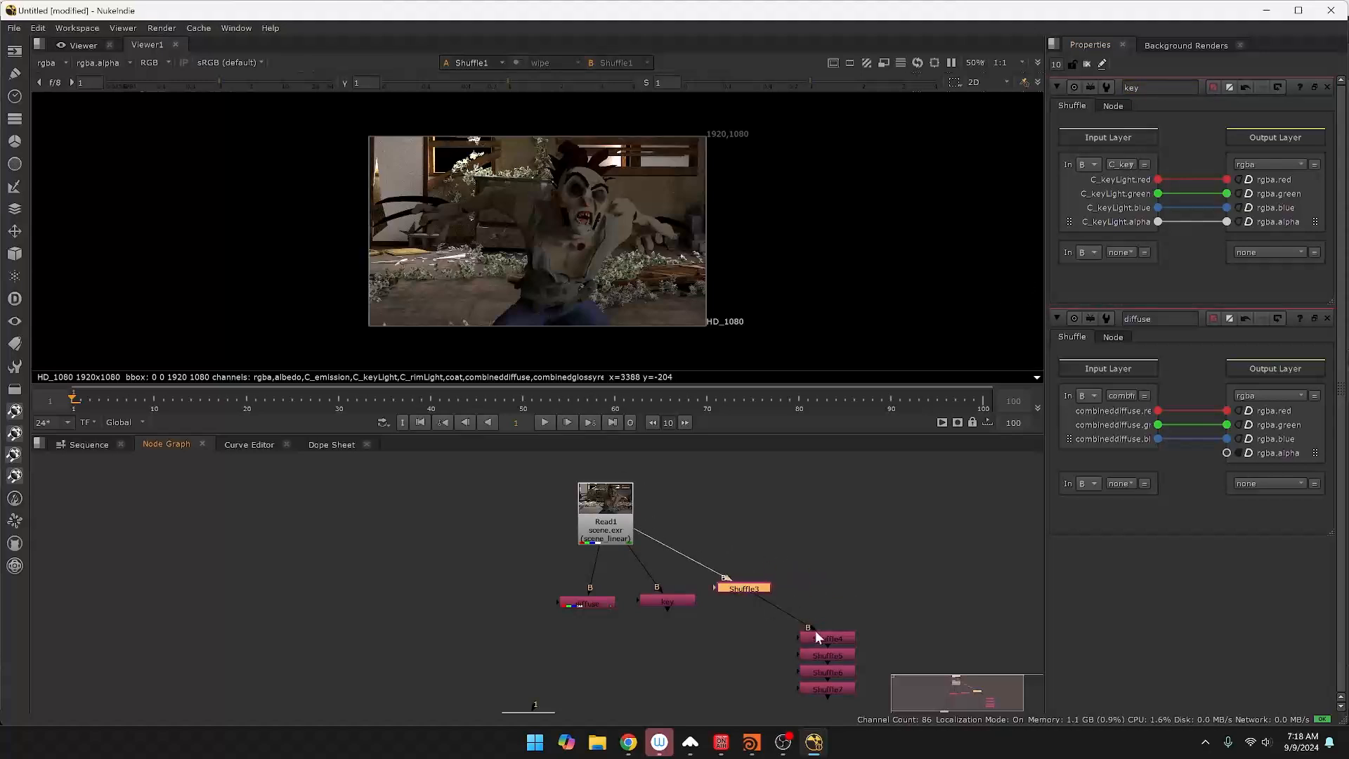
double_click(755, 590)
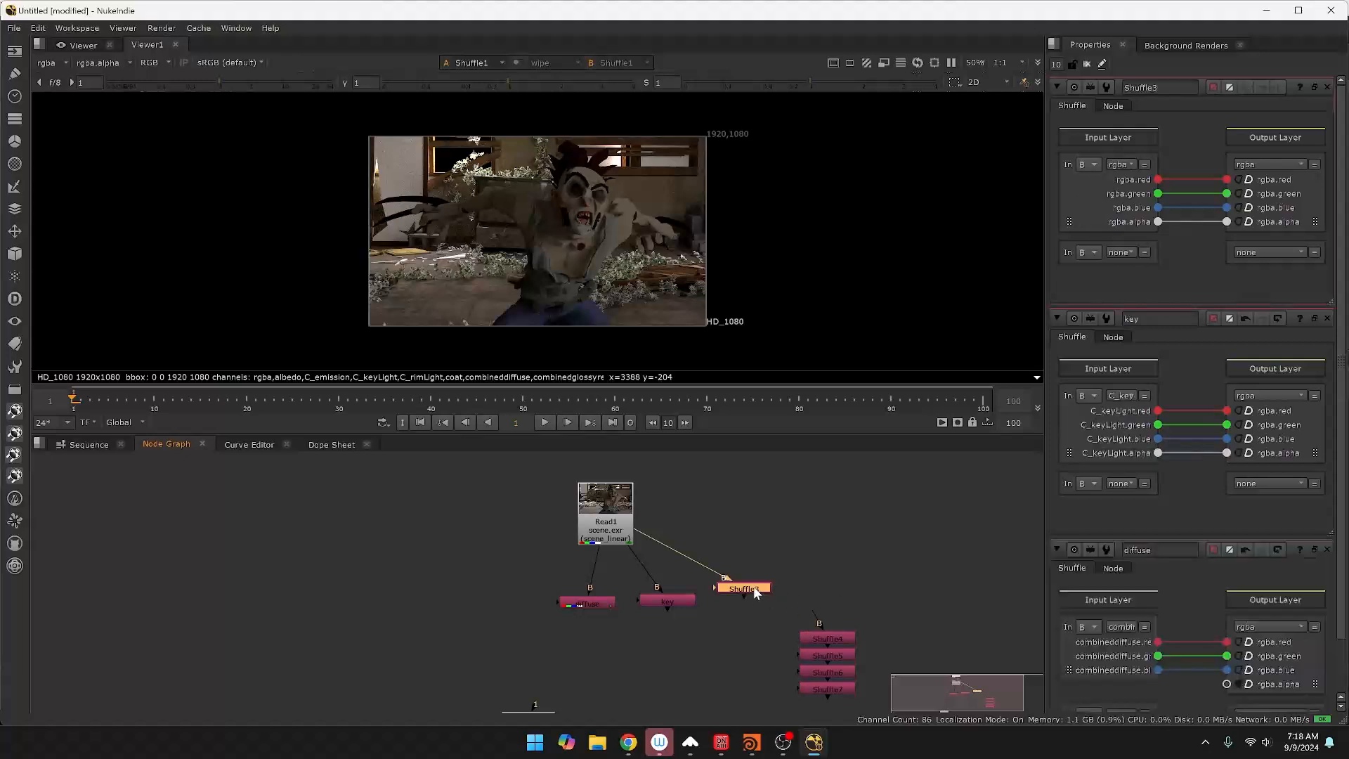
click(1174, 88)
key(ctrl+a)
key(BackSpace)
text(rim)
key(Return)
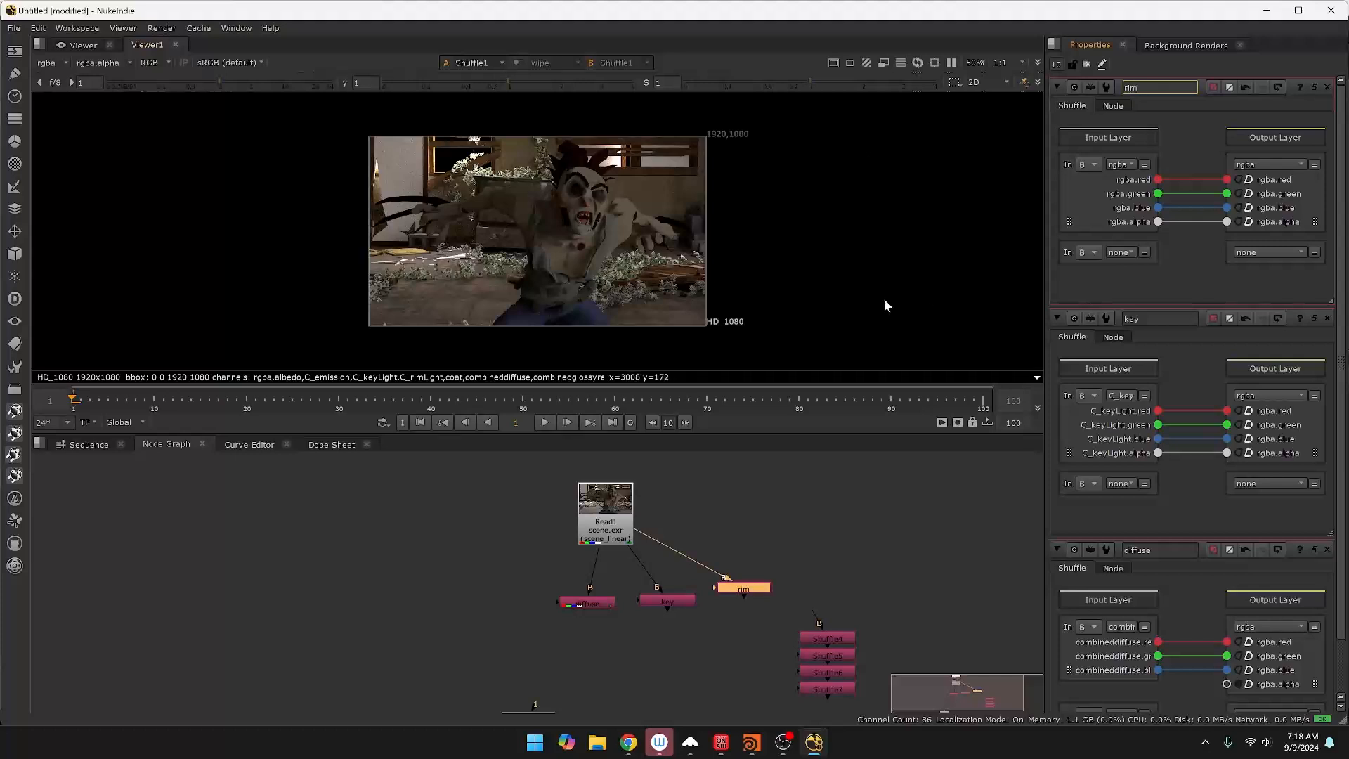
click(1120, 167)
click(1148, 267)
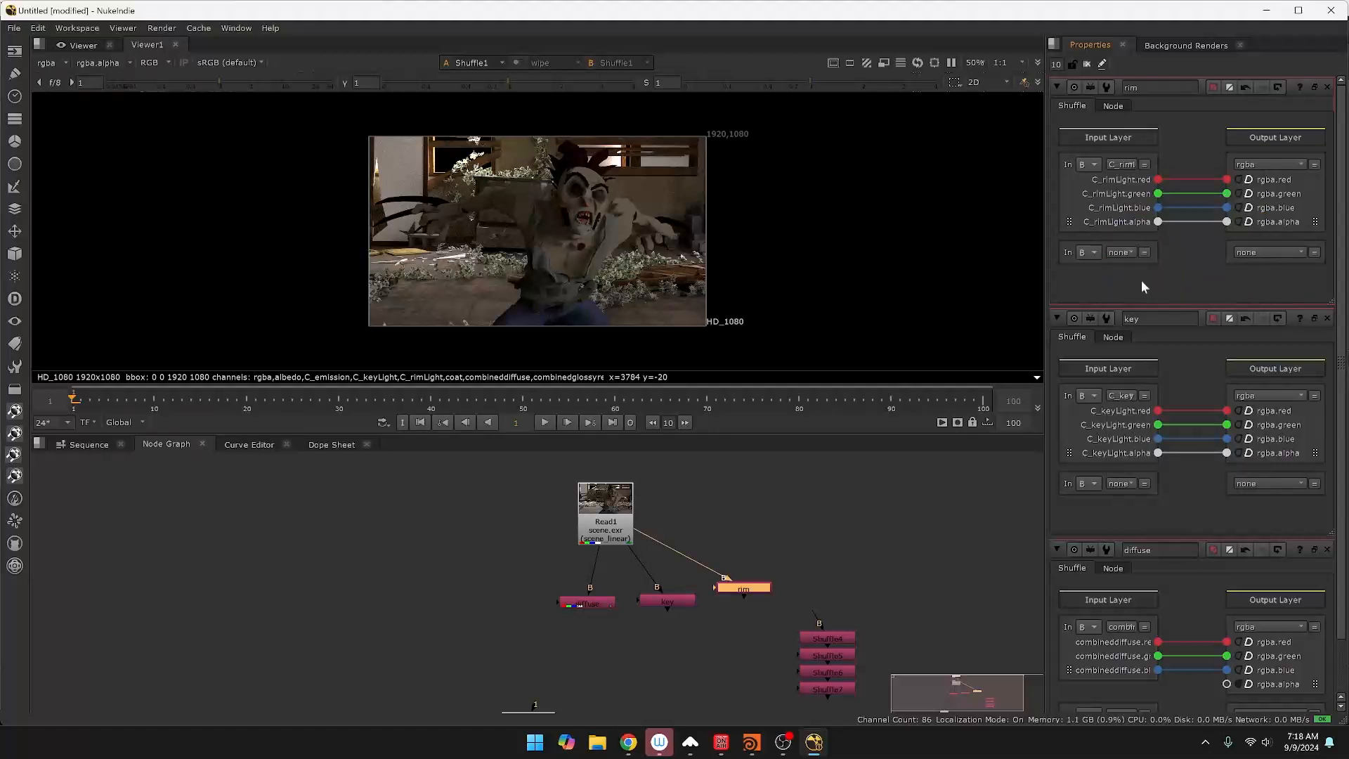
Move the Shuffle4 to Shuffle7 stack farther away from Read1, and view the key and rim outputs in turn.
drag(774, 625, 887, 715)
drag(825, 592, 934, 583)
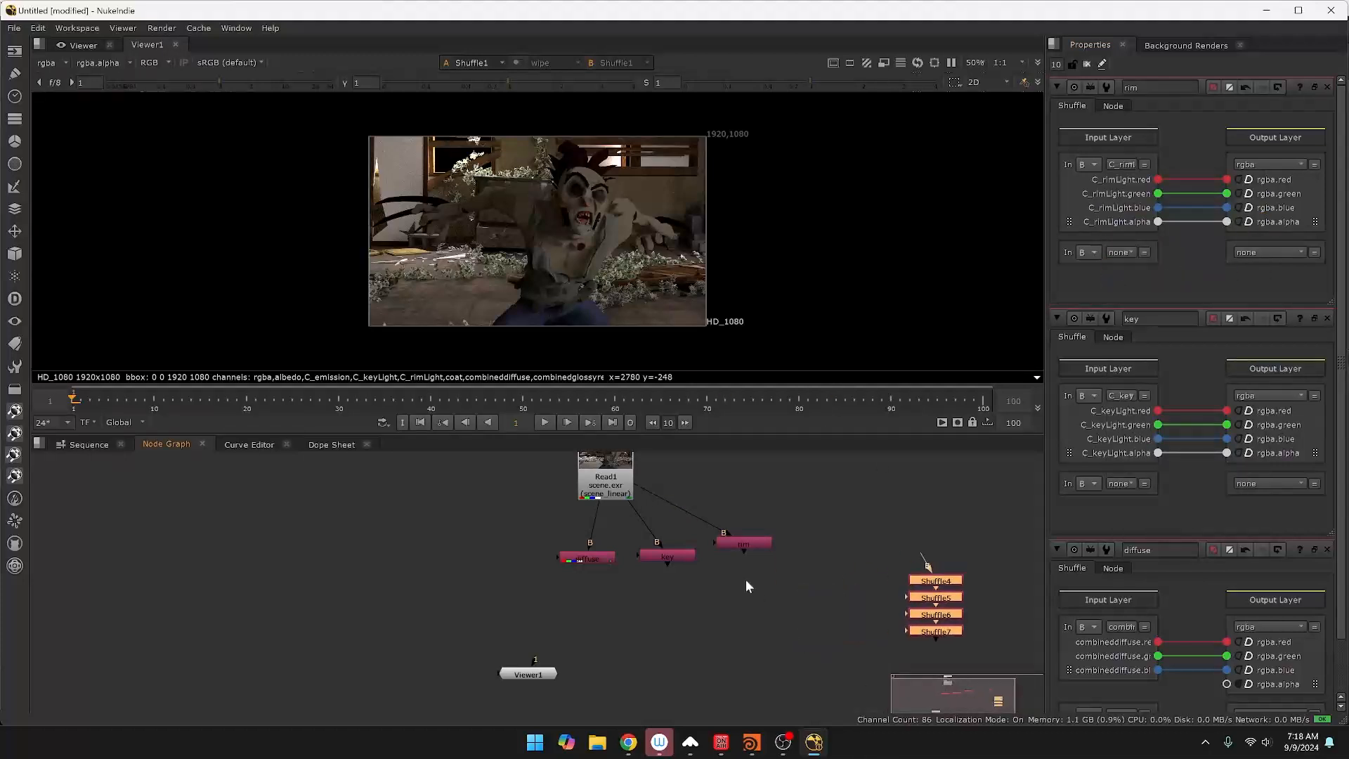
click(664, 555)
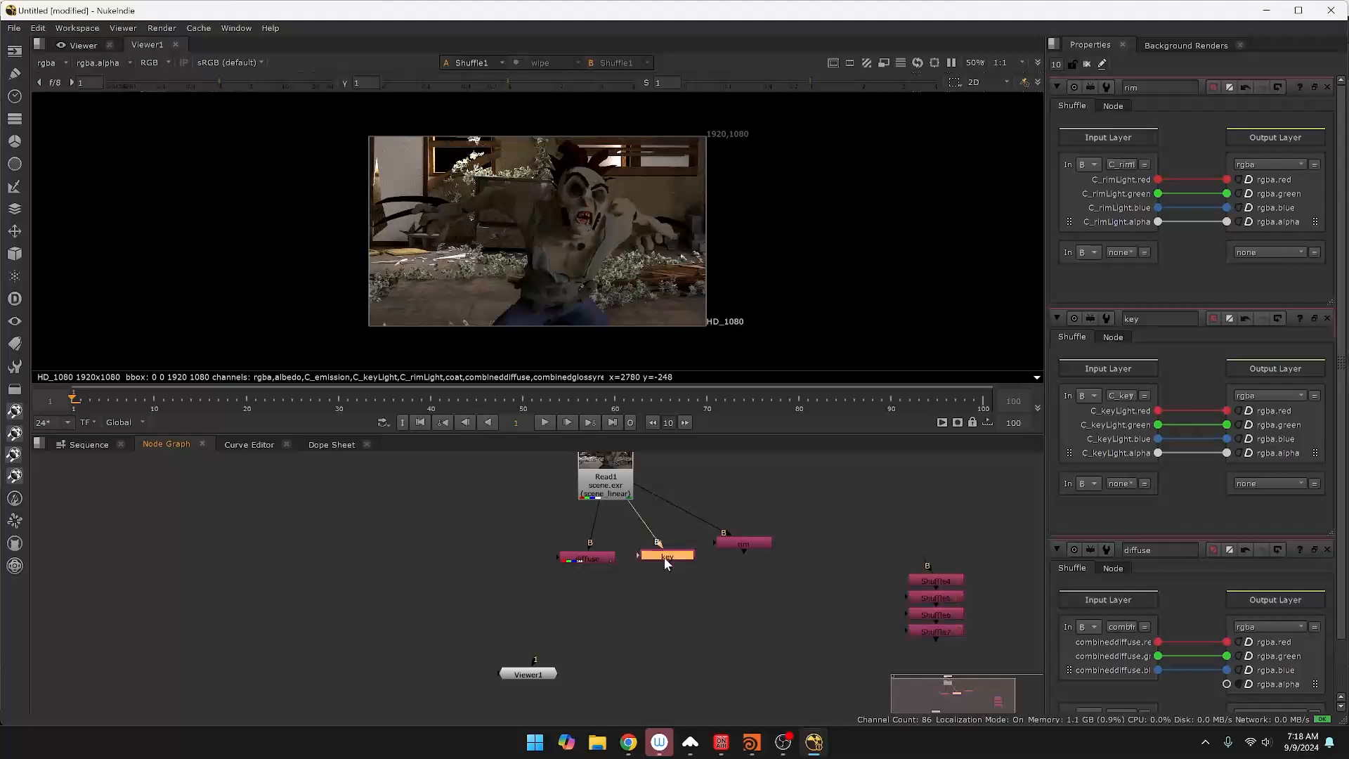
key(2)
click(738, 543)
key(2)
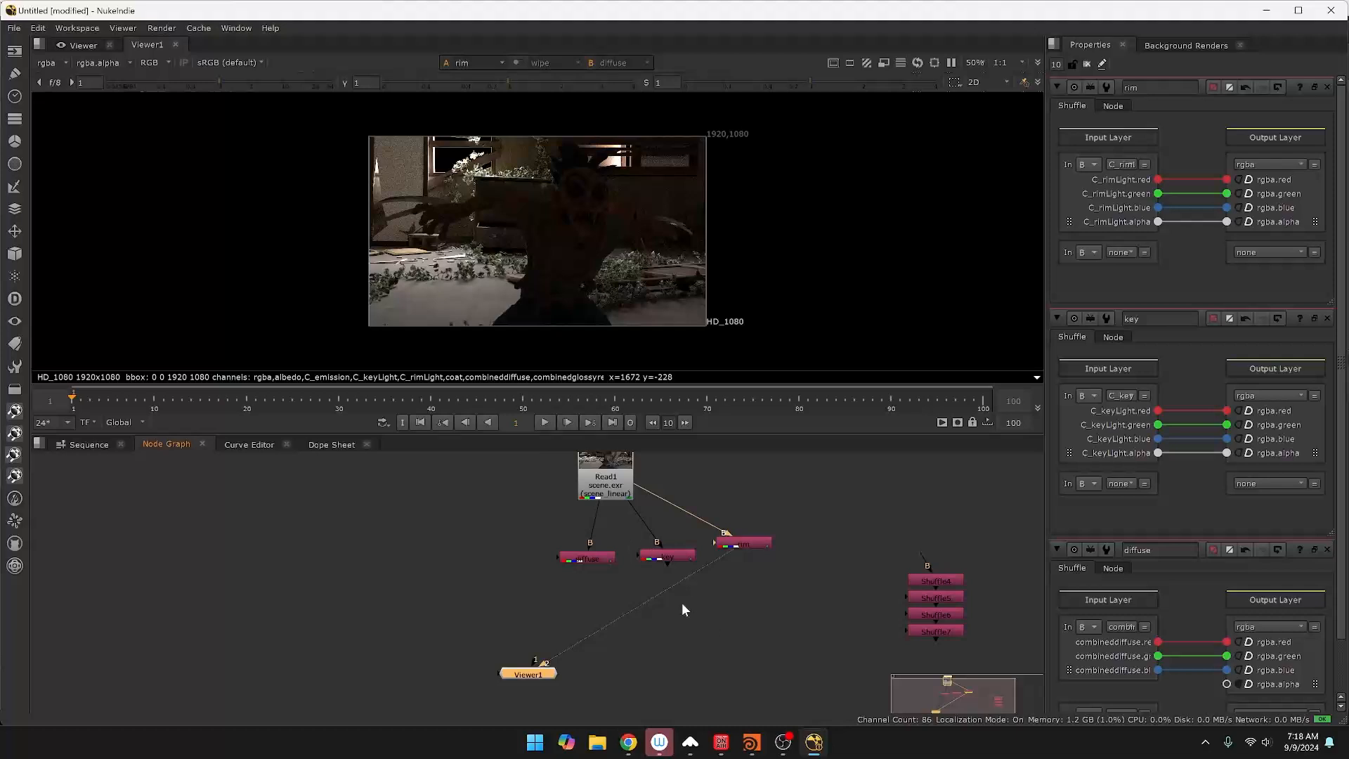
Disconnect Viewer1's inputs from the Shuffle nodes.
drag(658, 597, 679, 624)
drag(546, 664, 615, 642)
drag(536, 662, 589, 638)
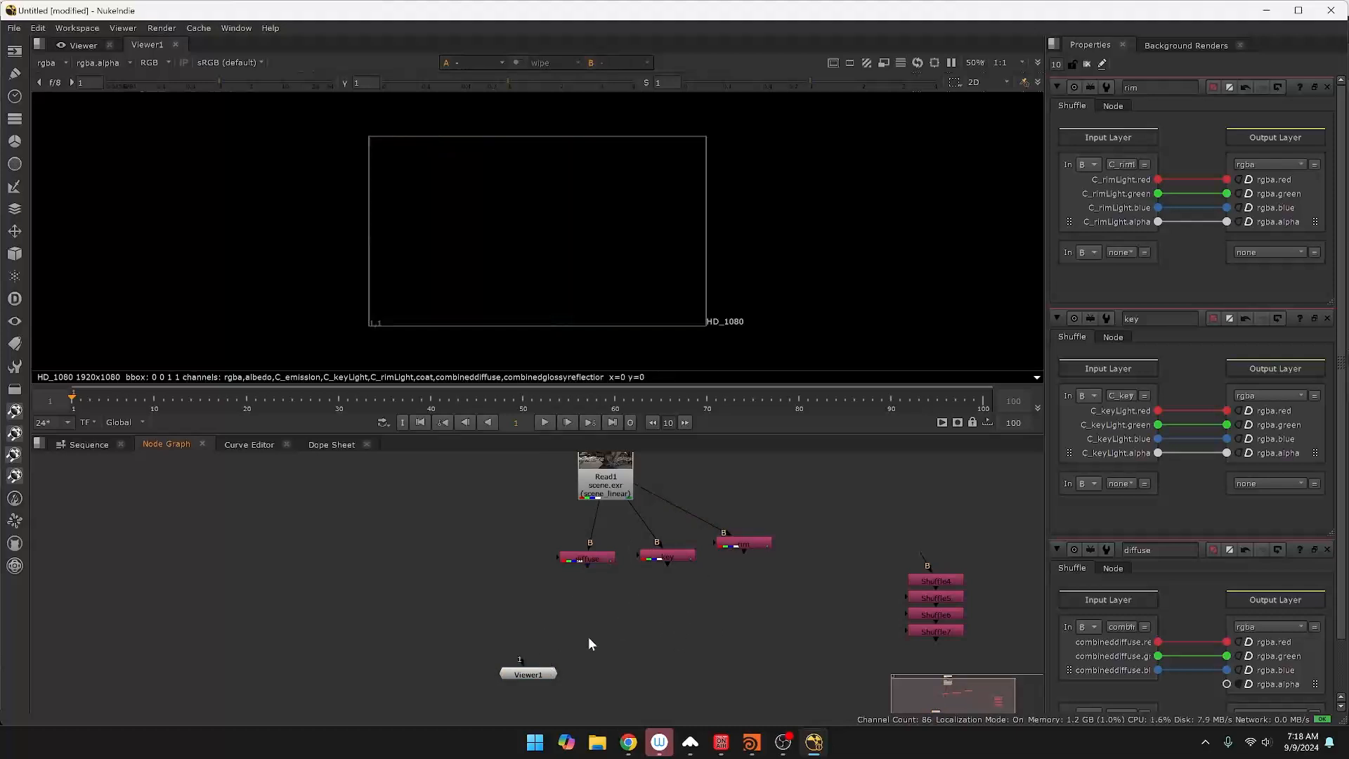
Combine key as input A and rim as input B in a new Merge node using the plus operation.
key(Tab)
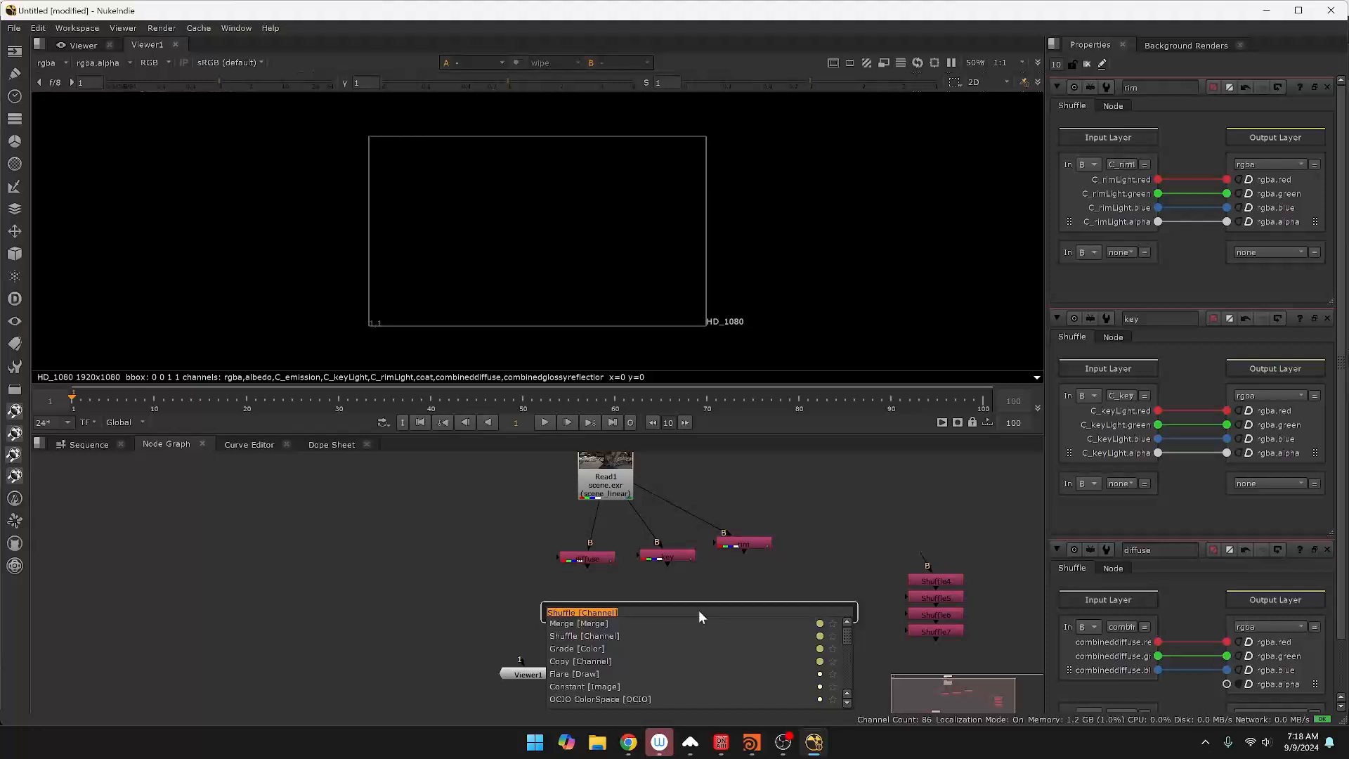
text(merge)
key(Return)
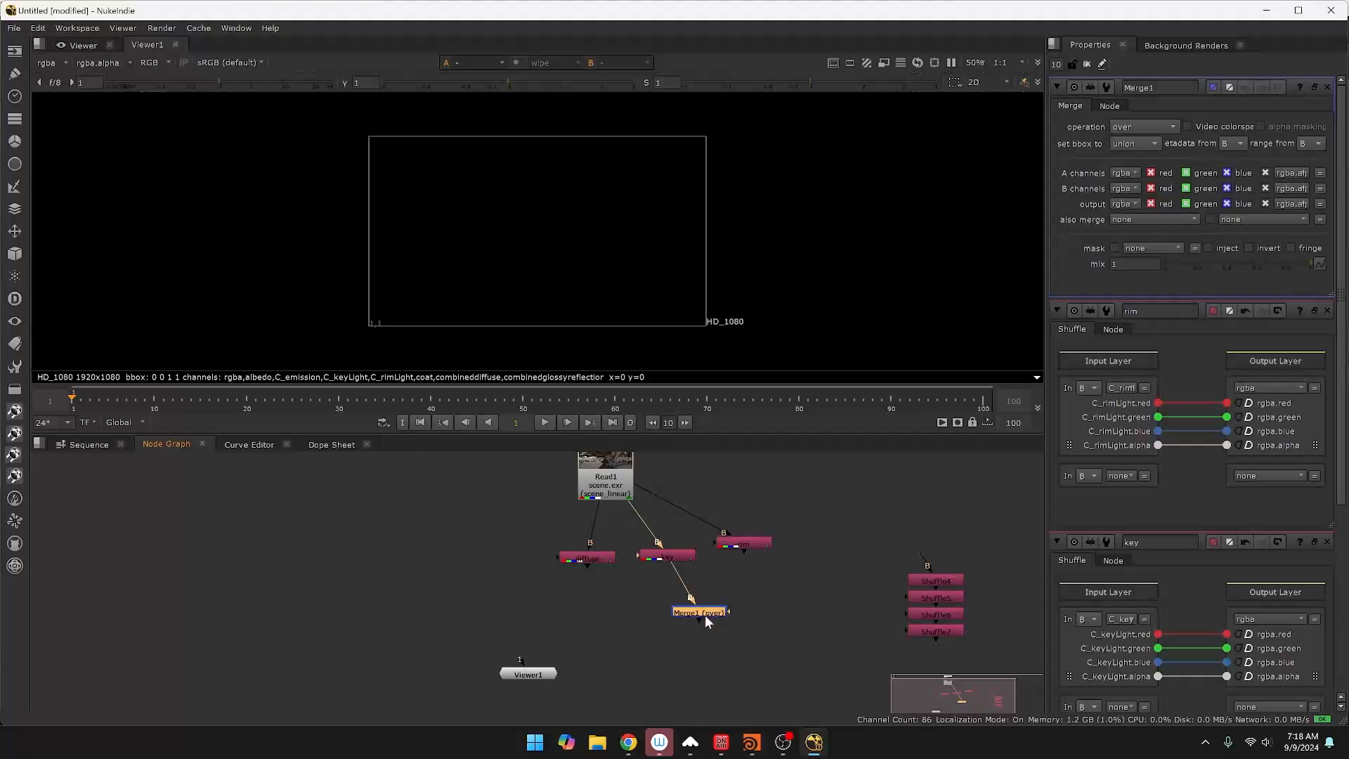
drag(692, 597, 651, 549)
drag(746, 545, 743, 547)
click(1129, 128)
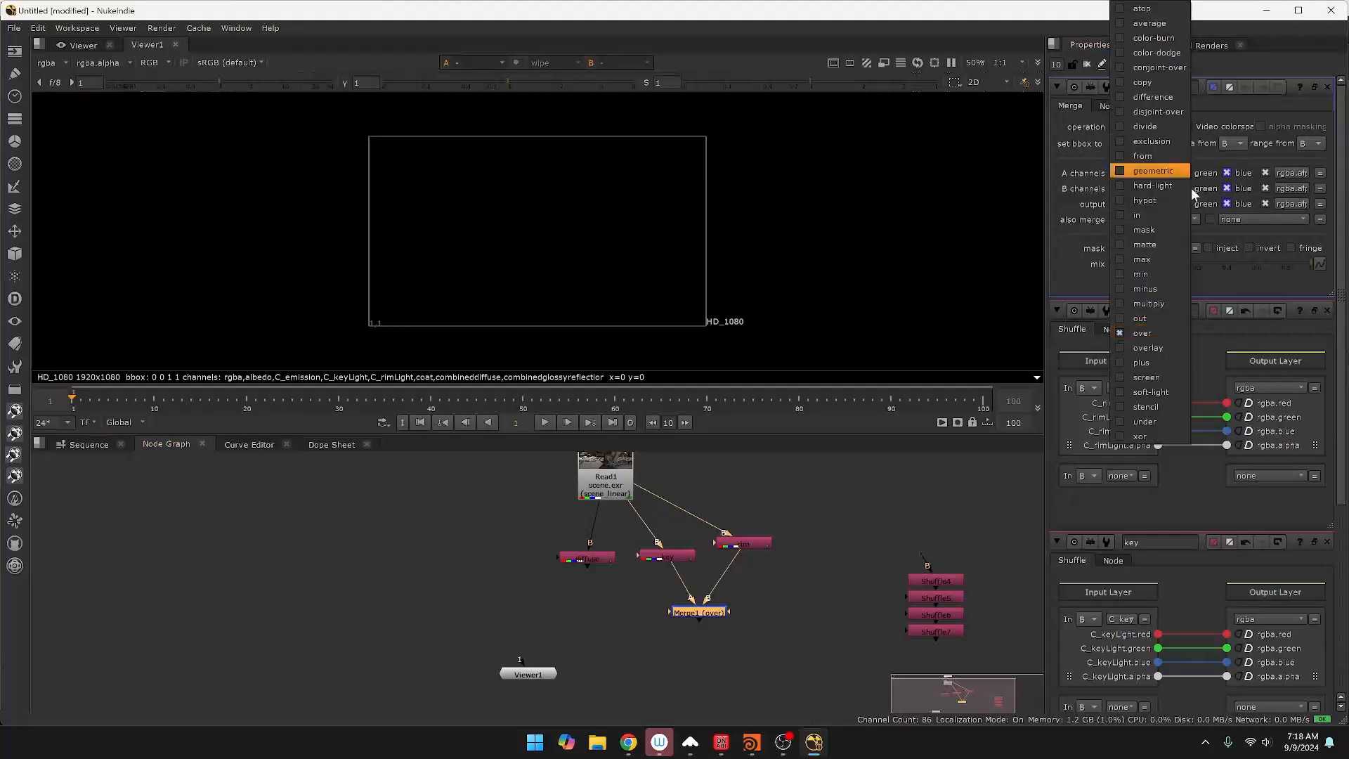
click(1152, 364)
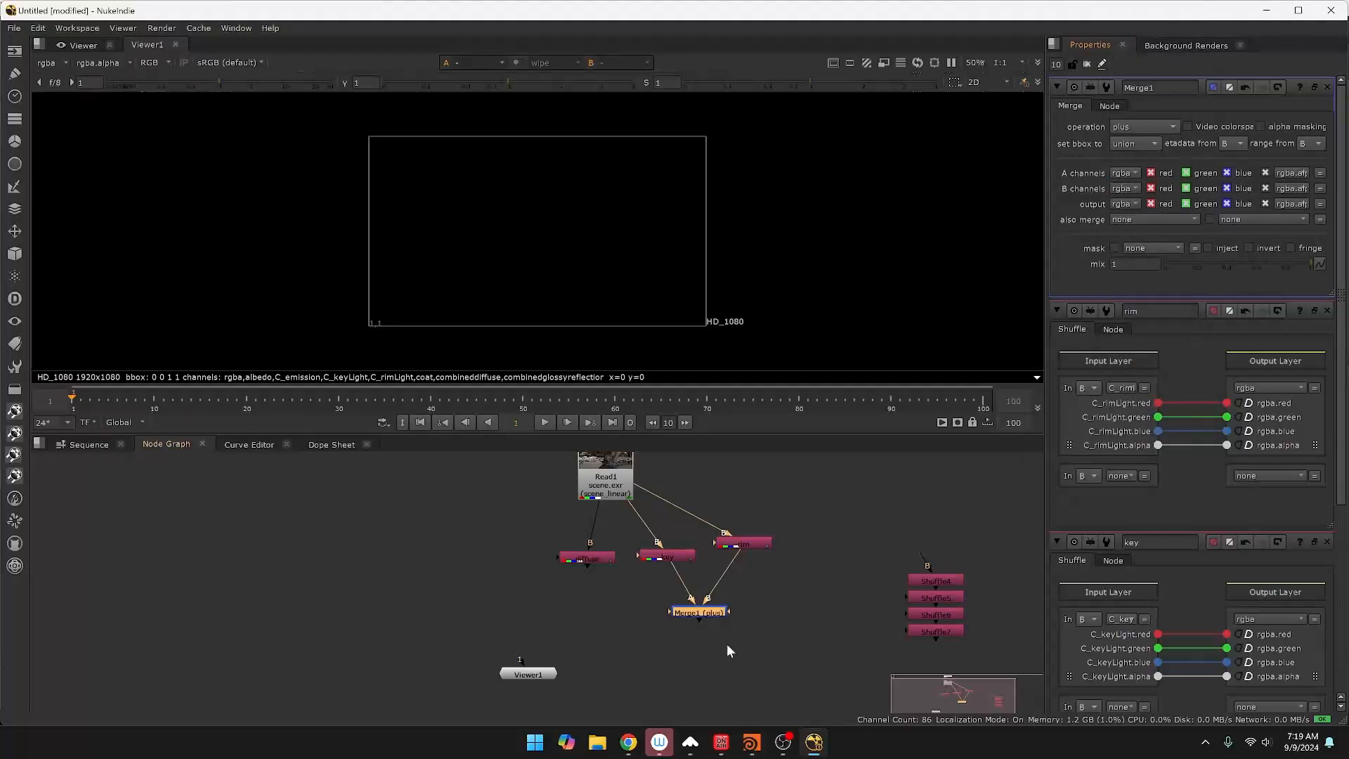
Compare the output of Merge1 with the original Read1 image in the viewer.
key(1)
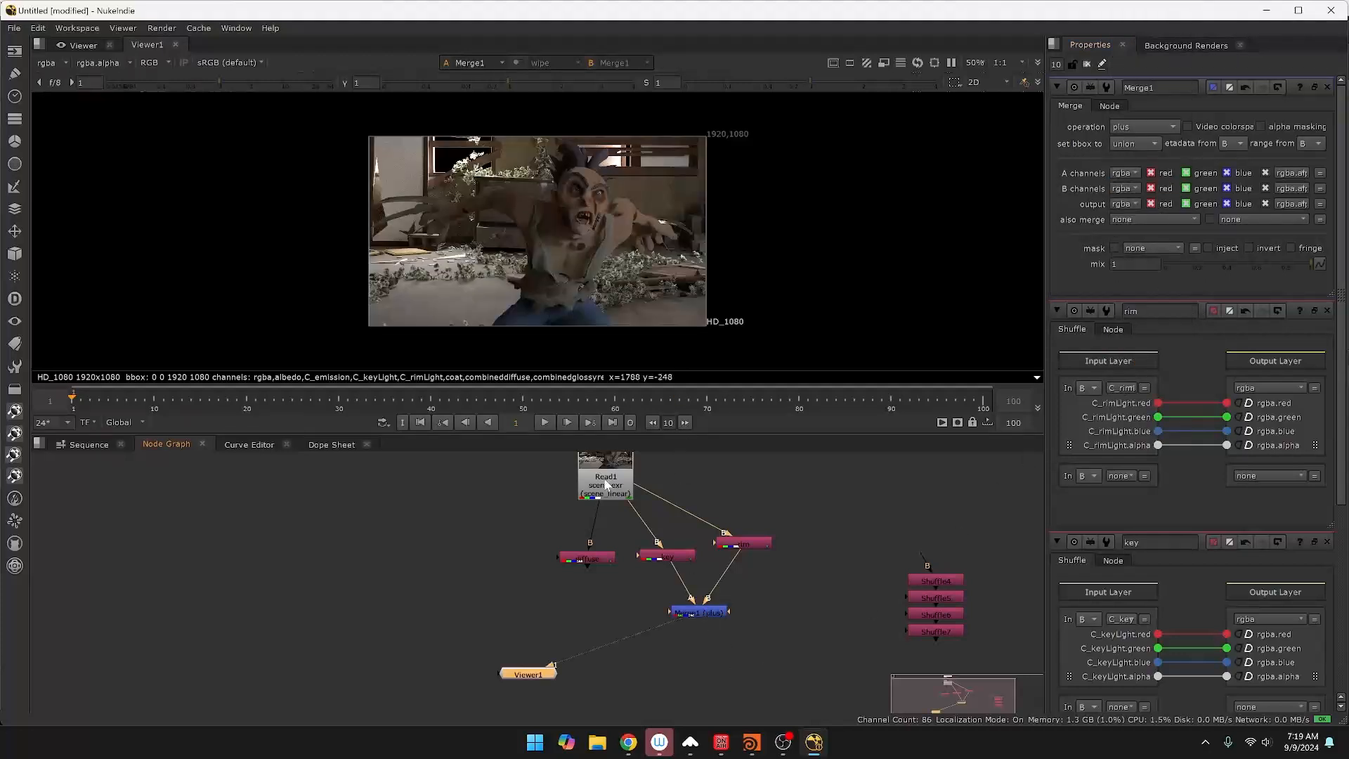
key(1)
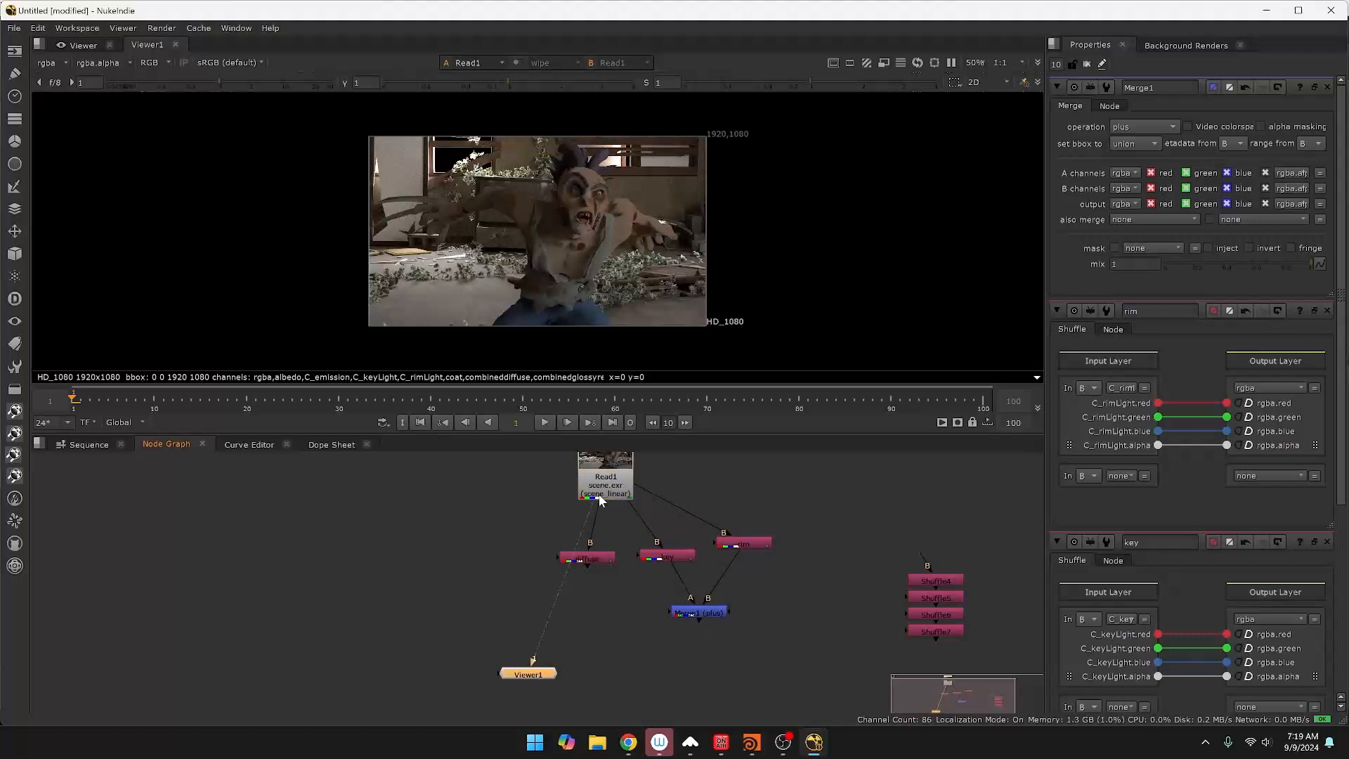
click(692, 612)
key(1)
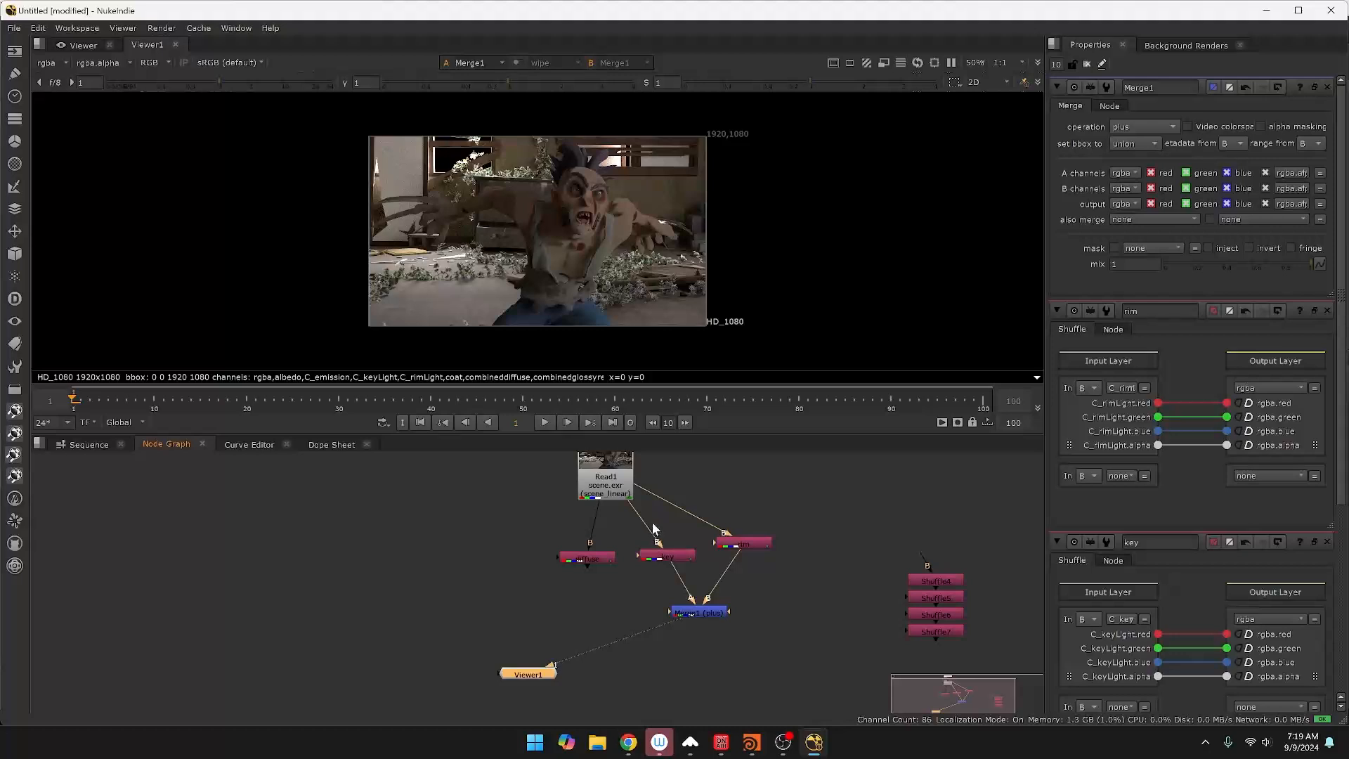
Disconnect key and rim from Read1 and Merge1 from the viewer, and set the three nodes aside as a group.
drag(661, 544, 734, 513)
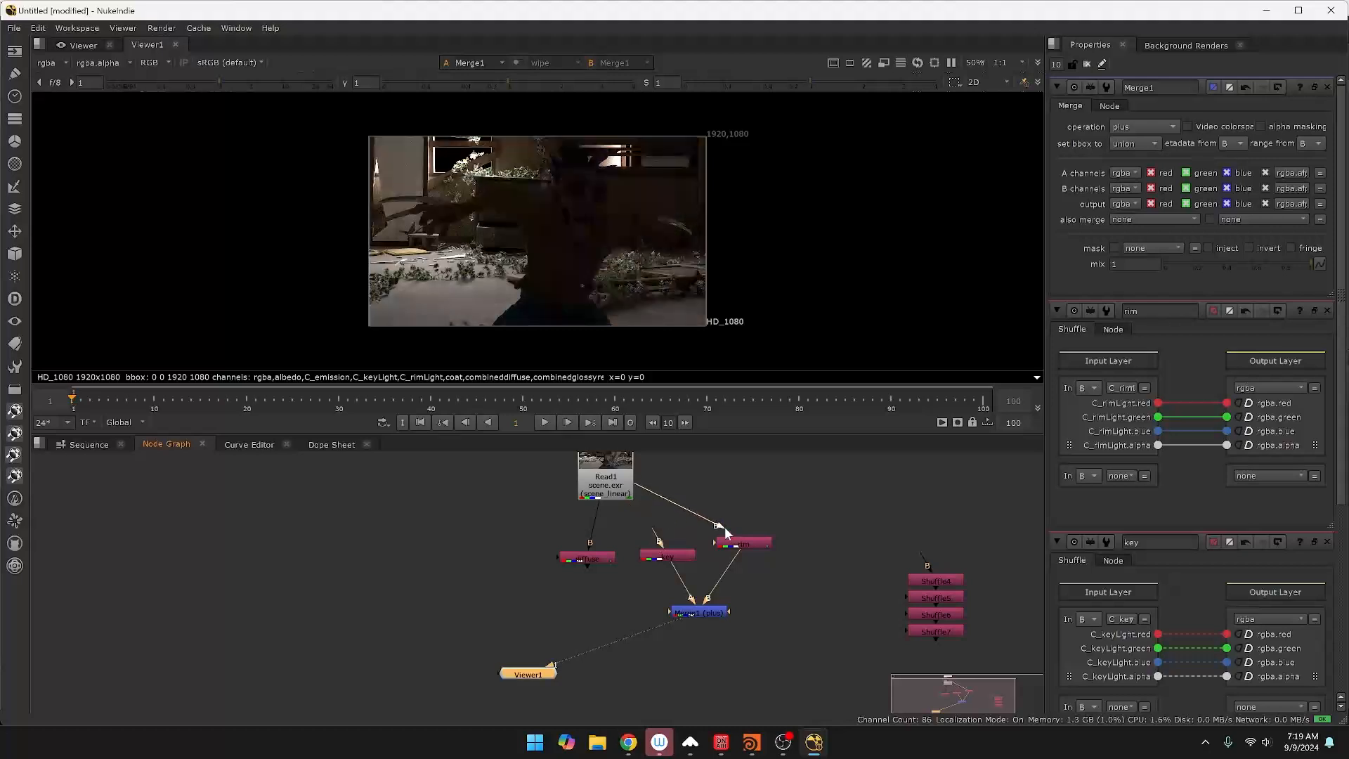
drag(669, 620, 548, 591)
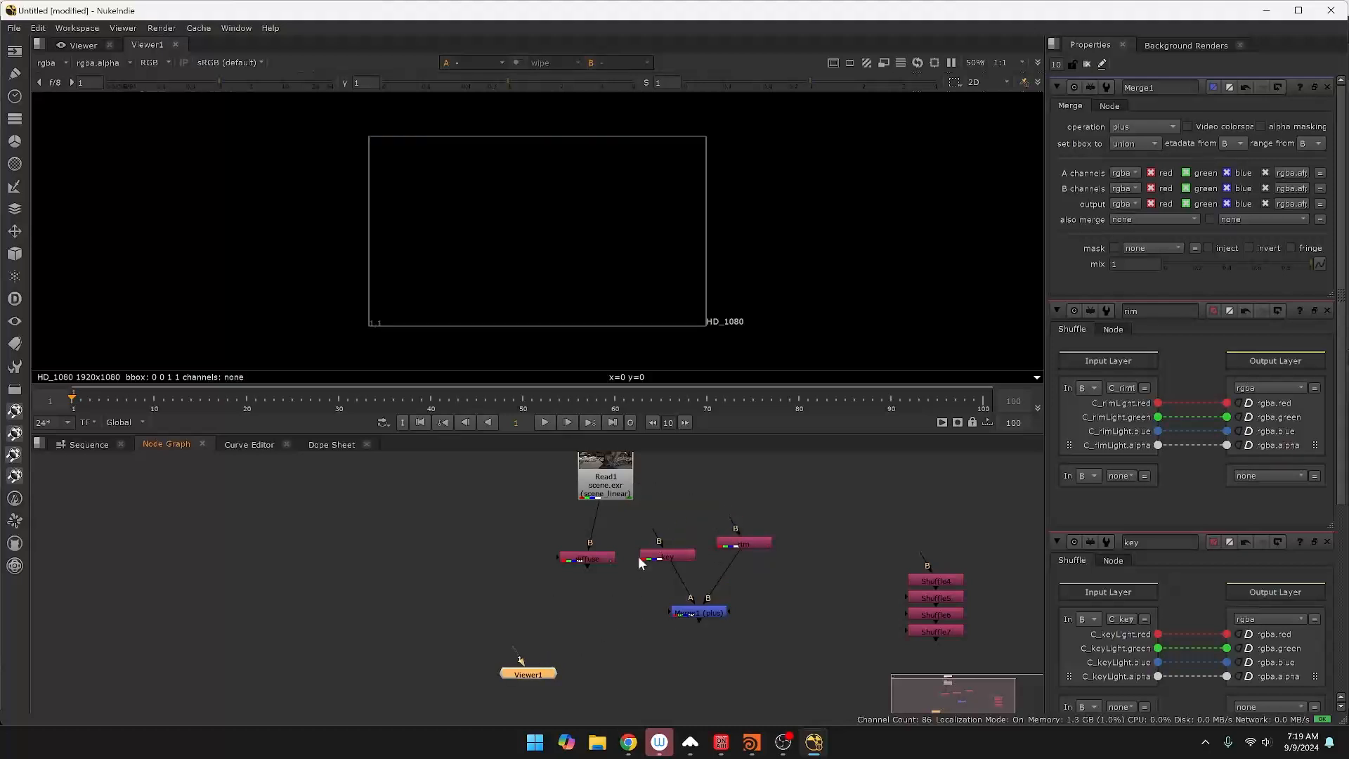
drag(672, 525, 807, 653)
drag(626, 515, 796, 658)
drag(703, 609, 515, 585)
drag(434, 581, 61, 601)
Move the diffuse node directly beneath Read1 and view its output.
drag(592, 559, 618, 550)
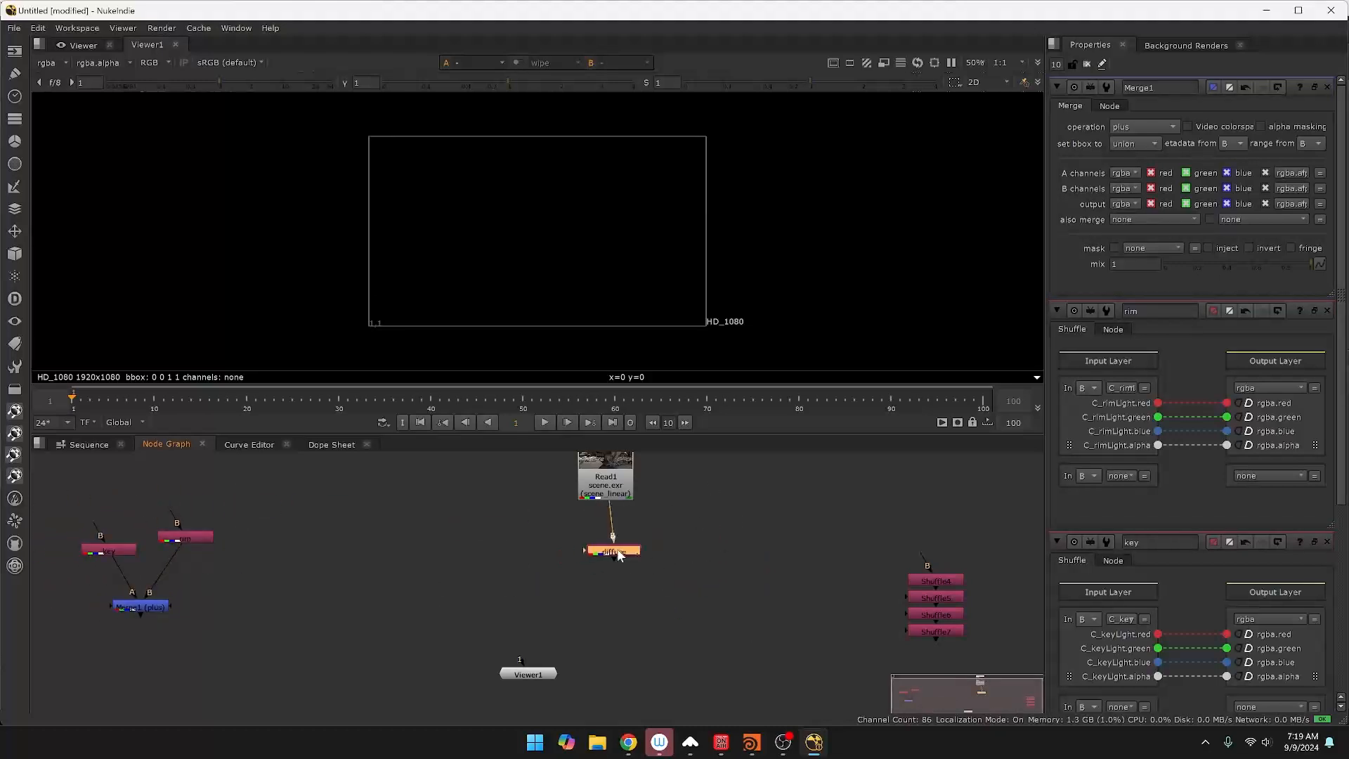
key(1)
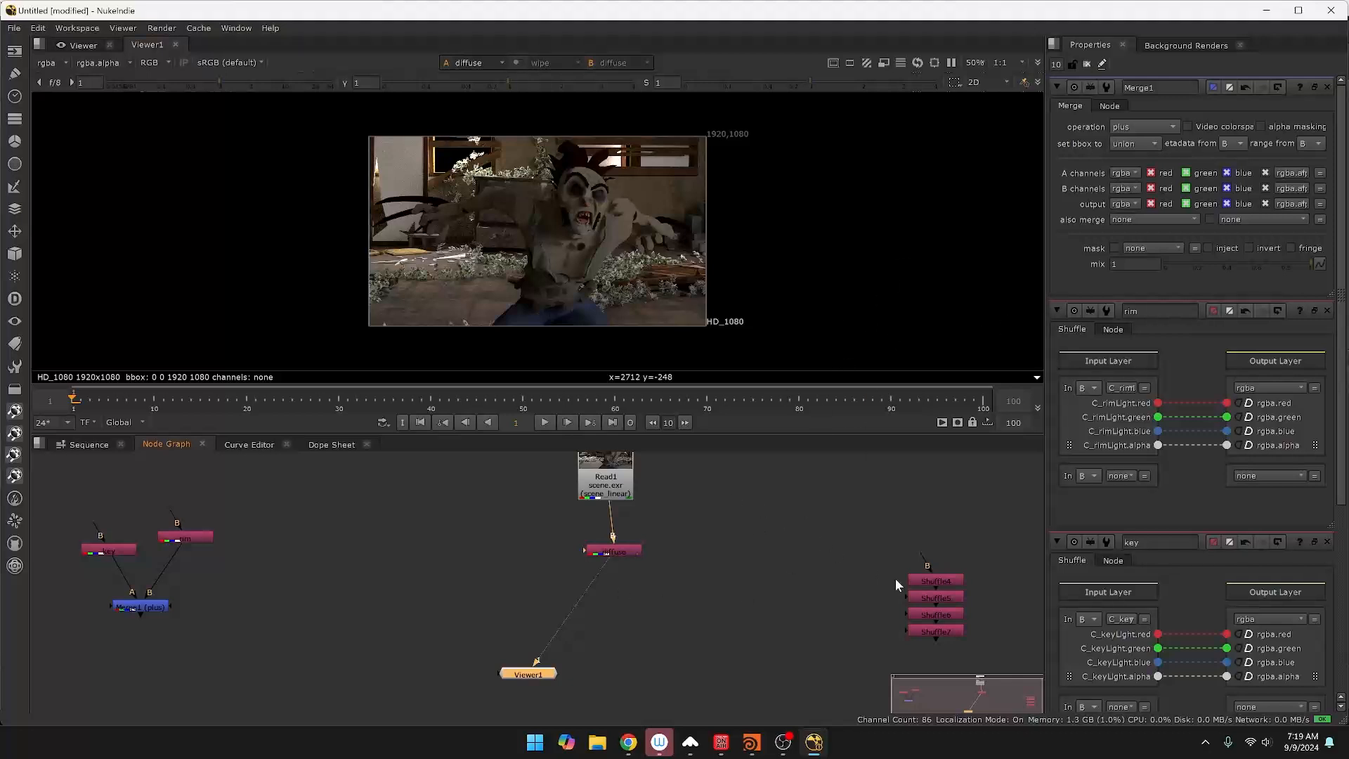
Detach Shuffle4 from its stack, connect its B input to Read1, and align it beside diffuse.
drag(942, 579, 743, 564)
drag(905, 591, 881, 571)
drag(727, 545, 604, 470)
drag(740, 569, 705, 549)
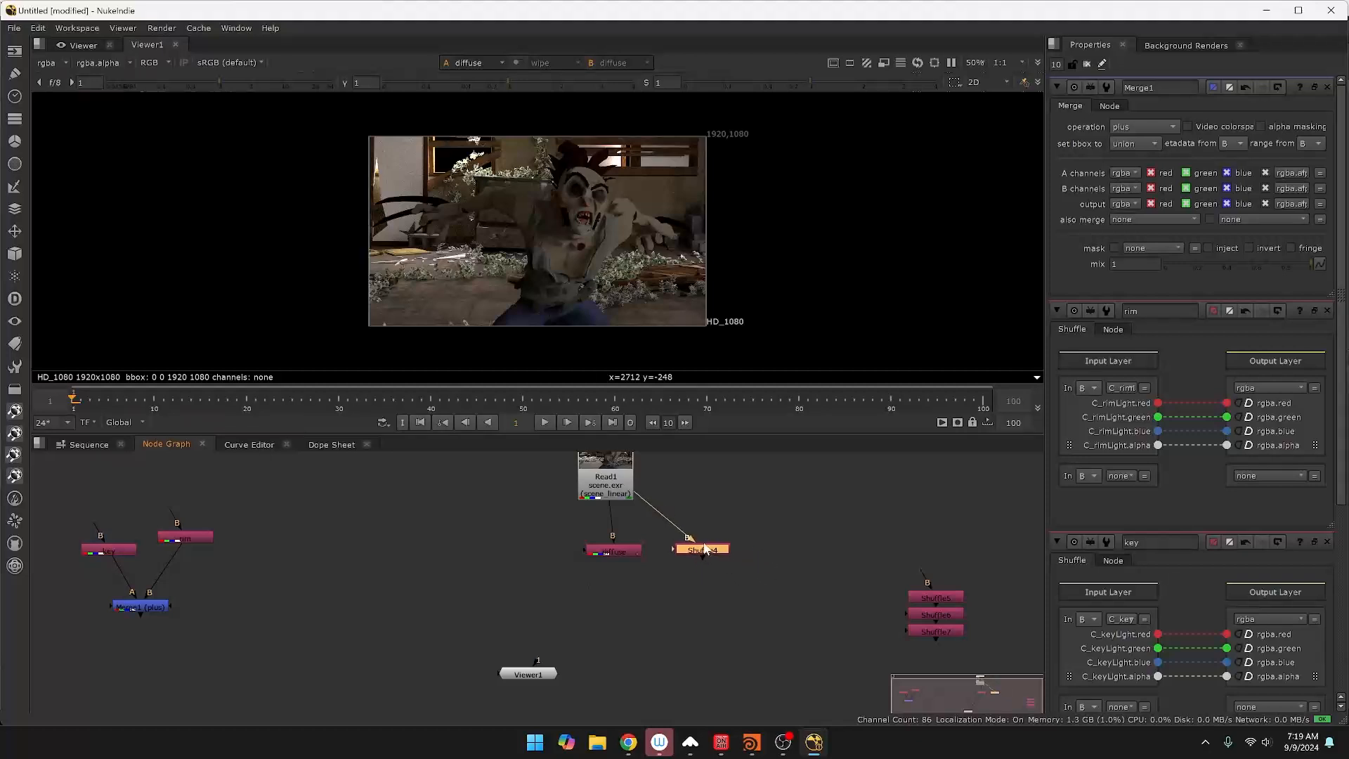
Set Shuffle4's input layer to coat and rename the node as coat.
double_click(705, 551)
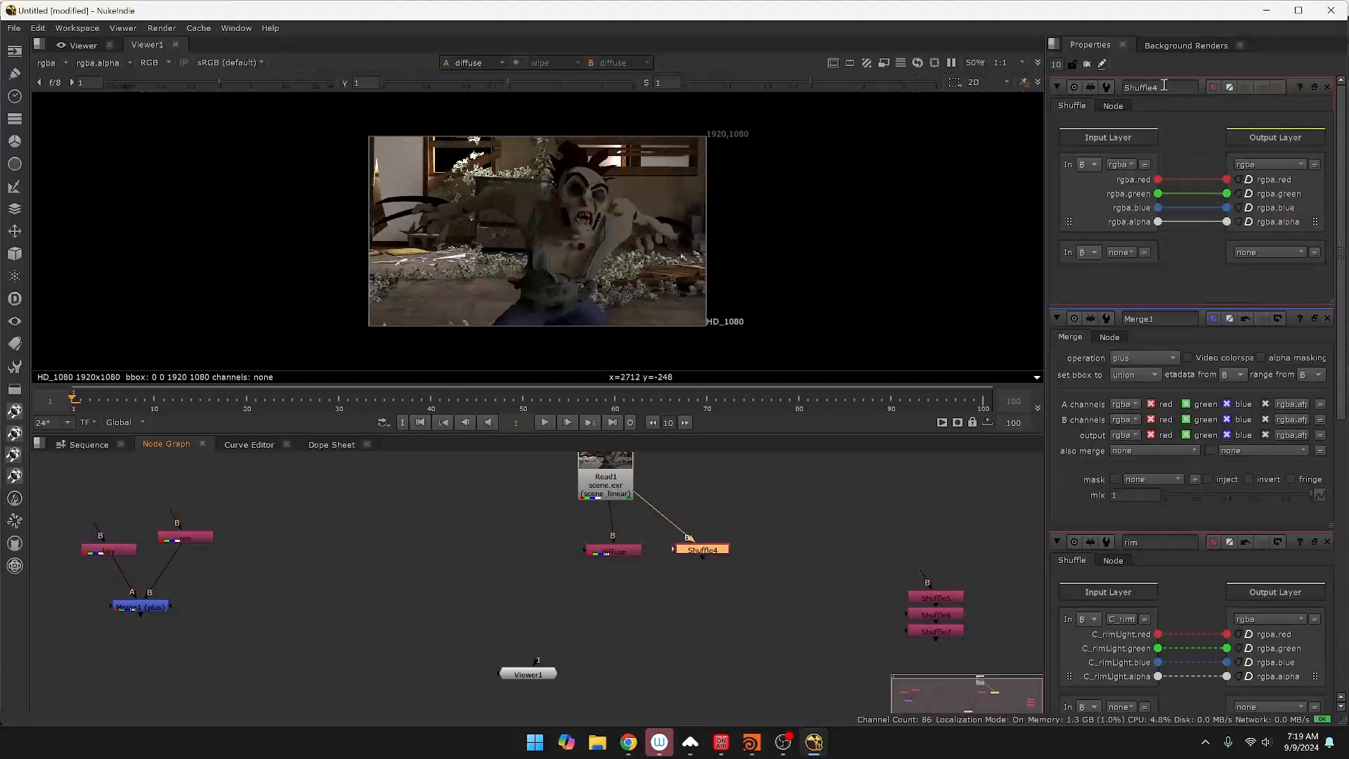
click(1128, 163)
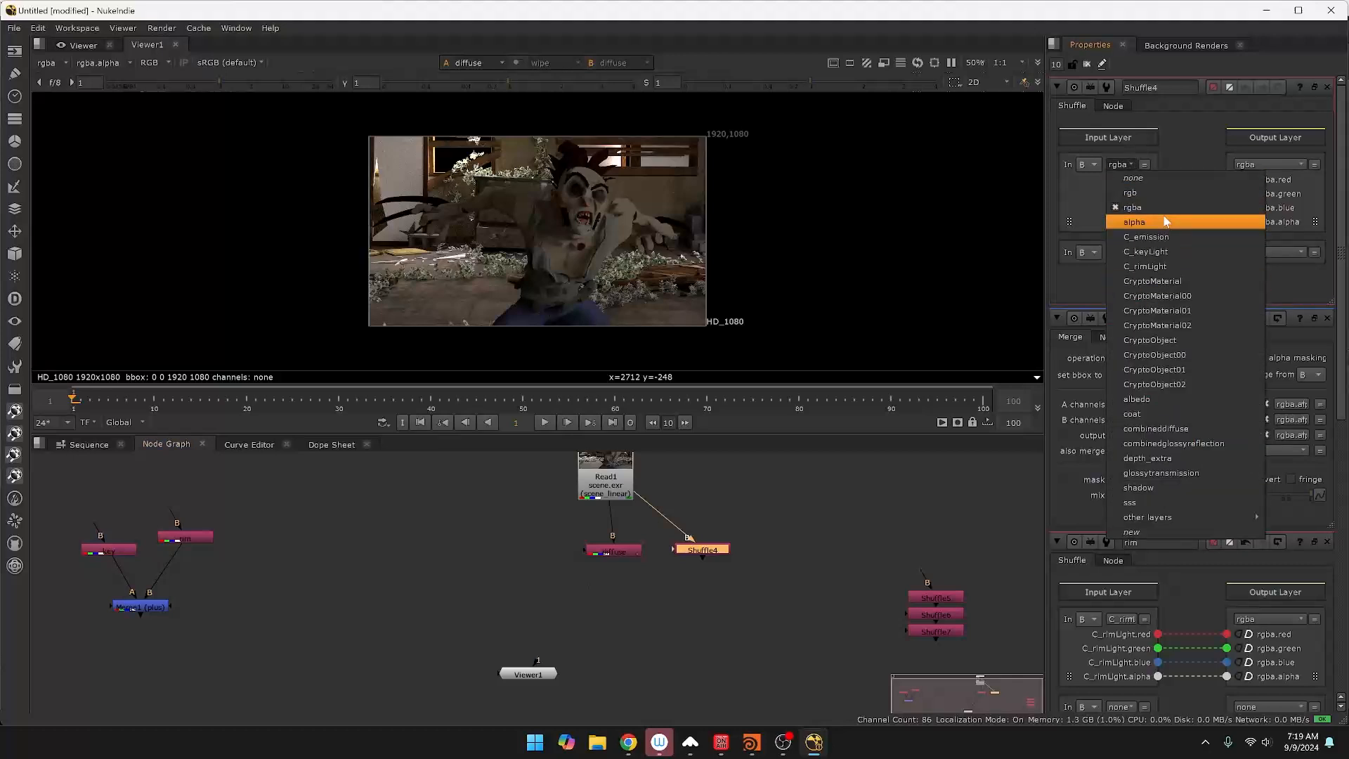
click(1158, 412)
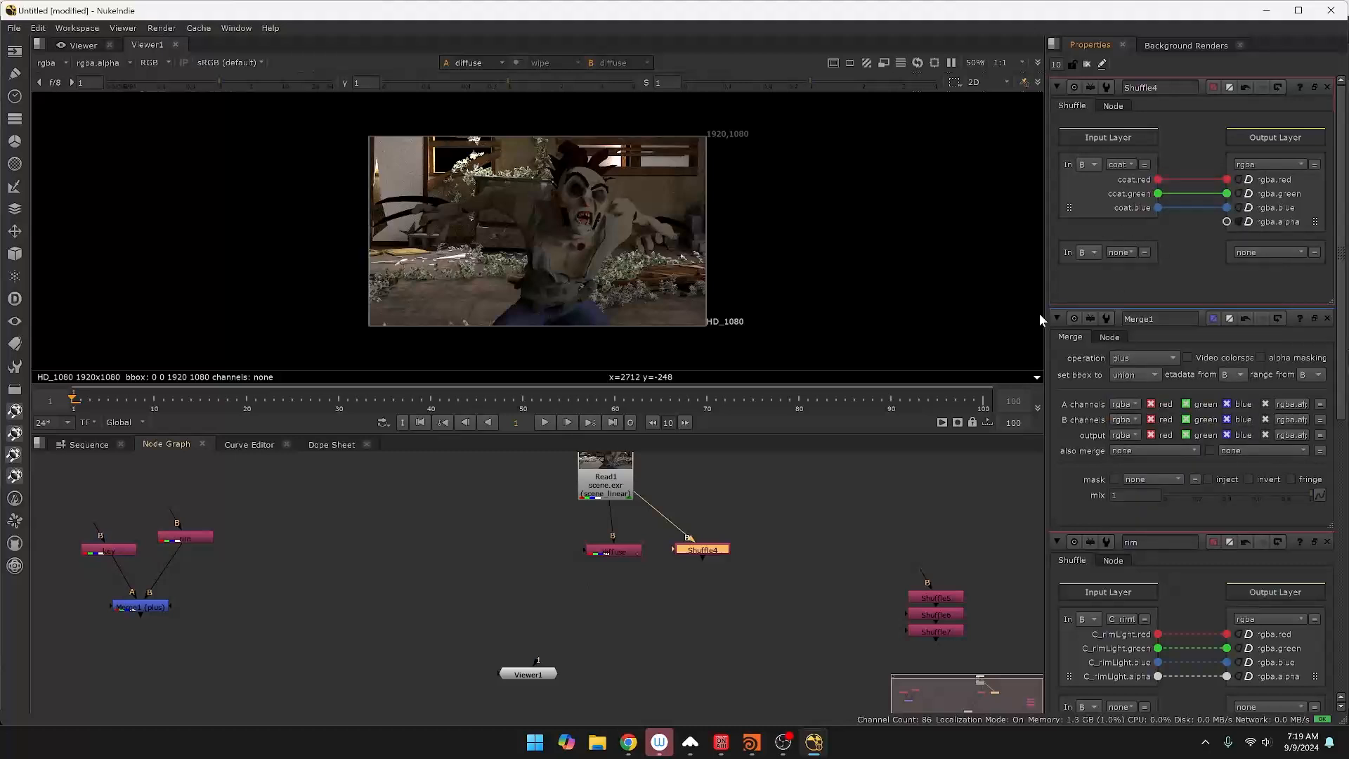
double_click(1161, 87)
text(coat)
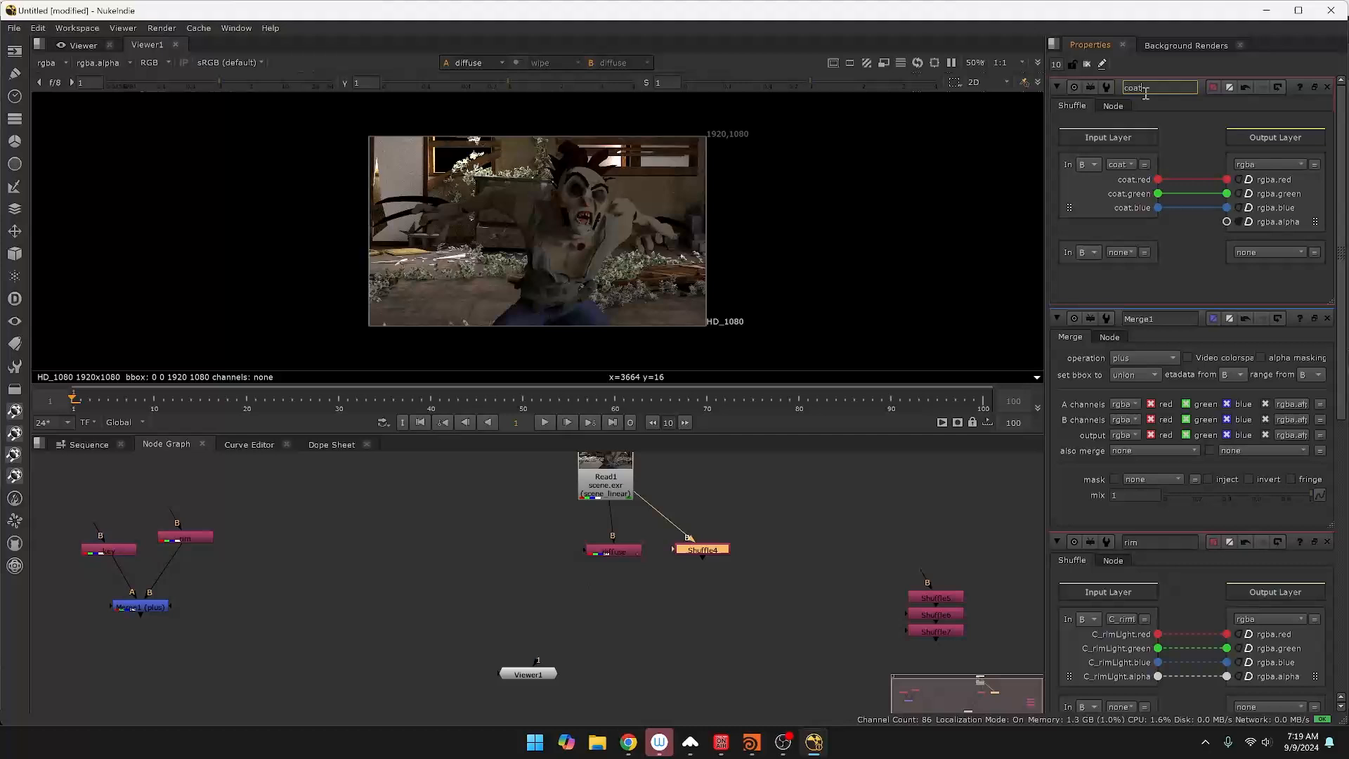
Close the properties of all open nodes.
click(1327, 87)
click(1327, 88)
click(1327, 87)
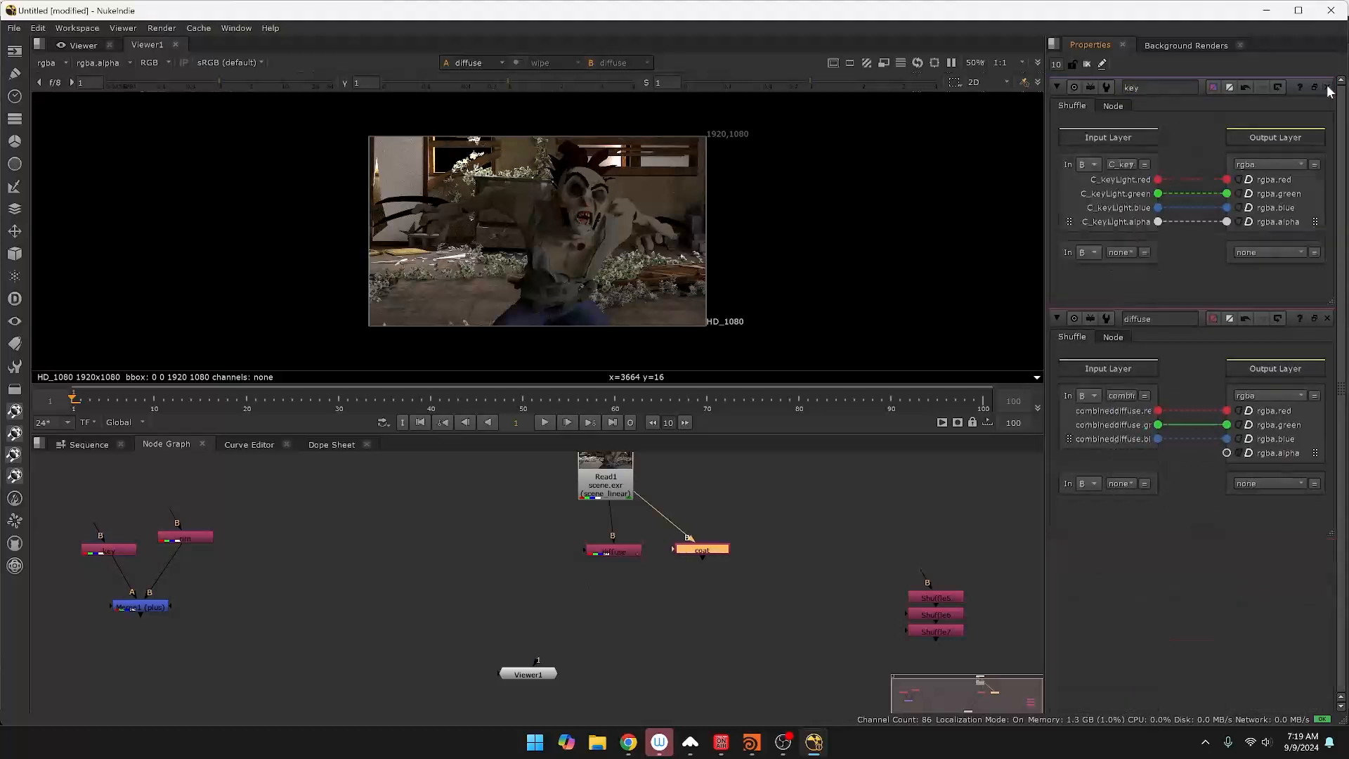
click(1327, 87)
click(1327, 88)
Shift diffuse and coat beneath Read1, and place Shuffle5 beside them connected only to Read1, with its properties open.
drag(564, 541, 597, 556)
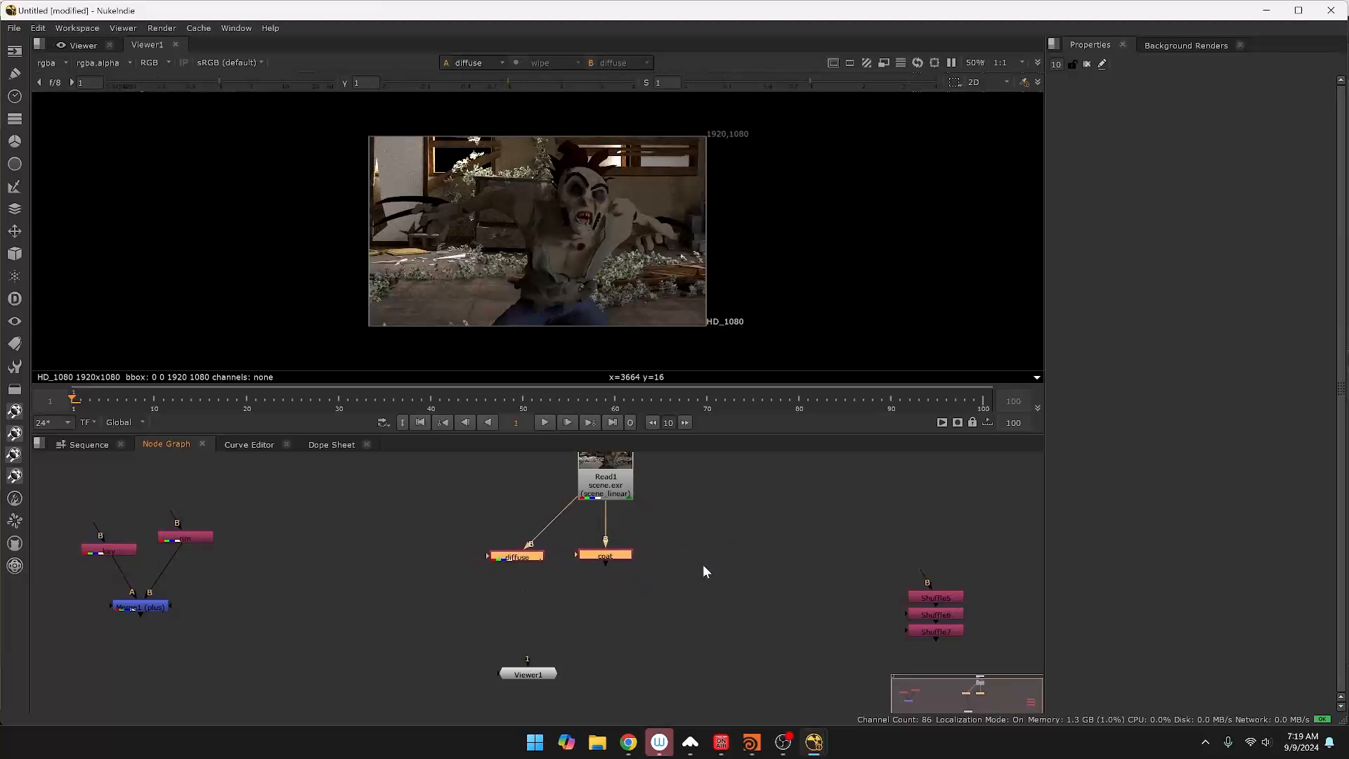
drag(938, 598, 608, 479)
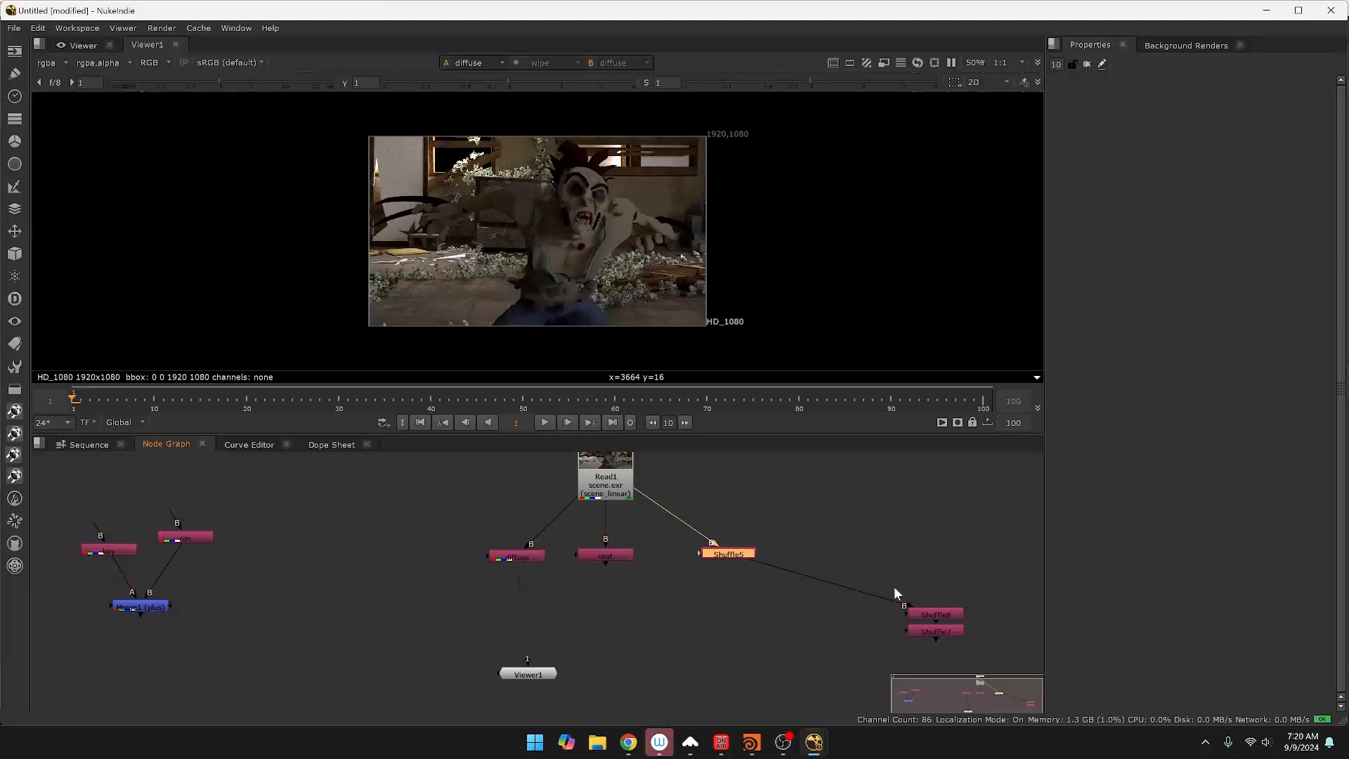
drag(913, 608, 923, 569)
double_click(735, 552)
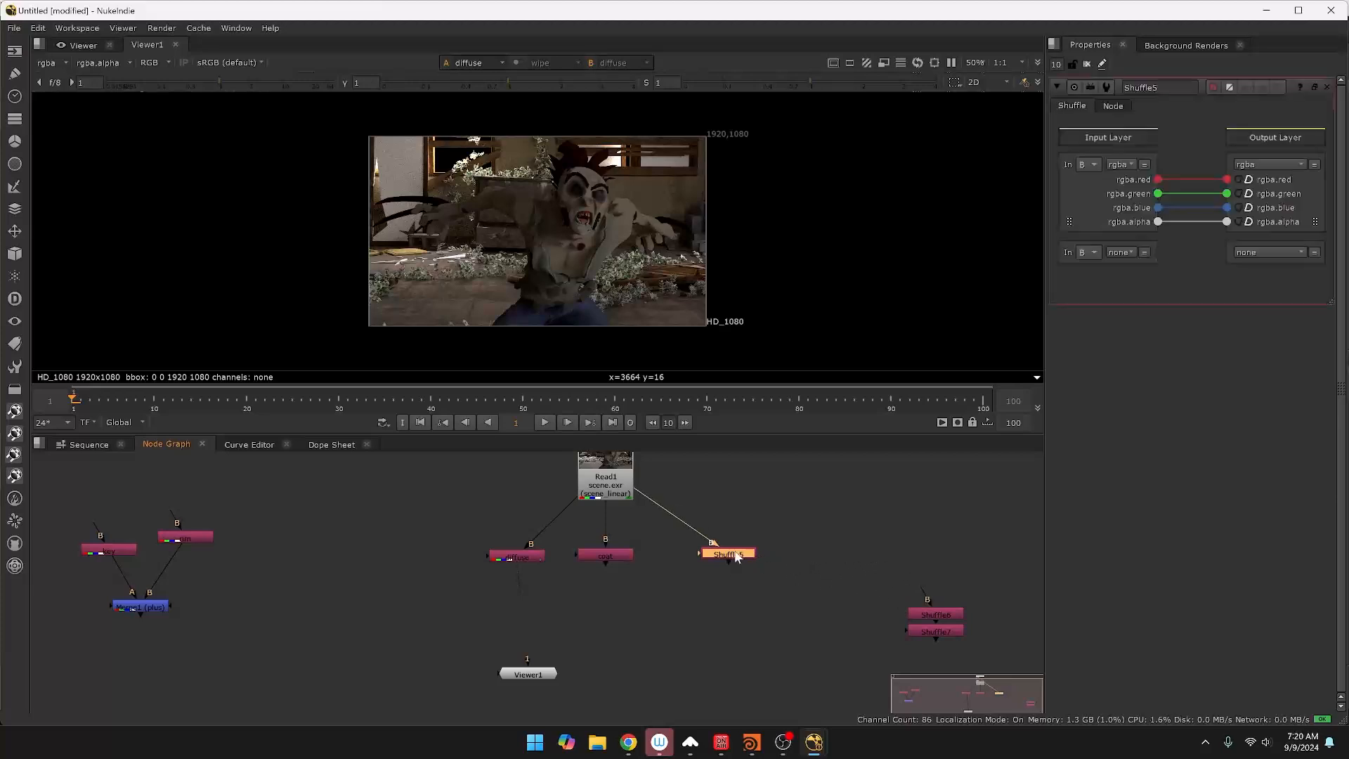
Set Shuffle5's input layer to combinedglossyreflection and rename the node as reflections.
click(1127, 166)
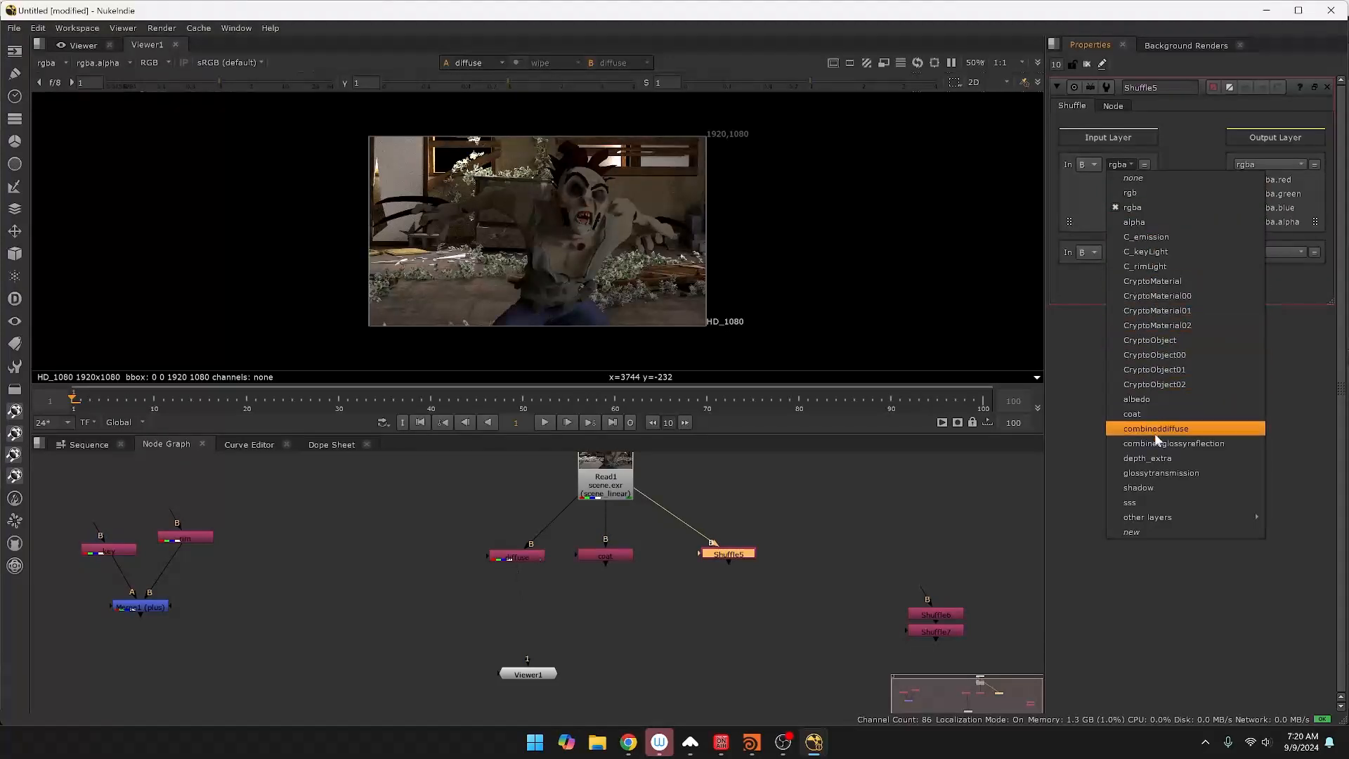
click(1182, 443)
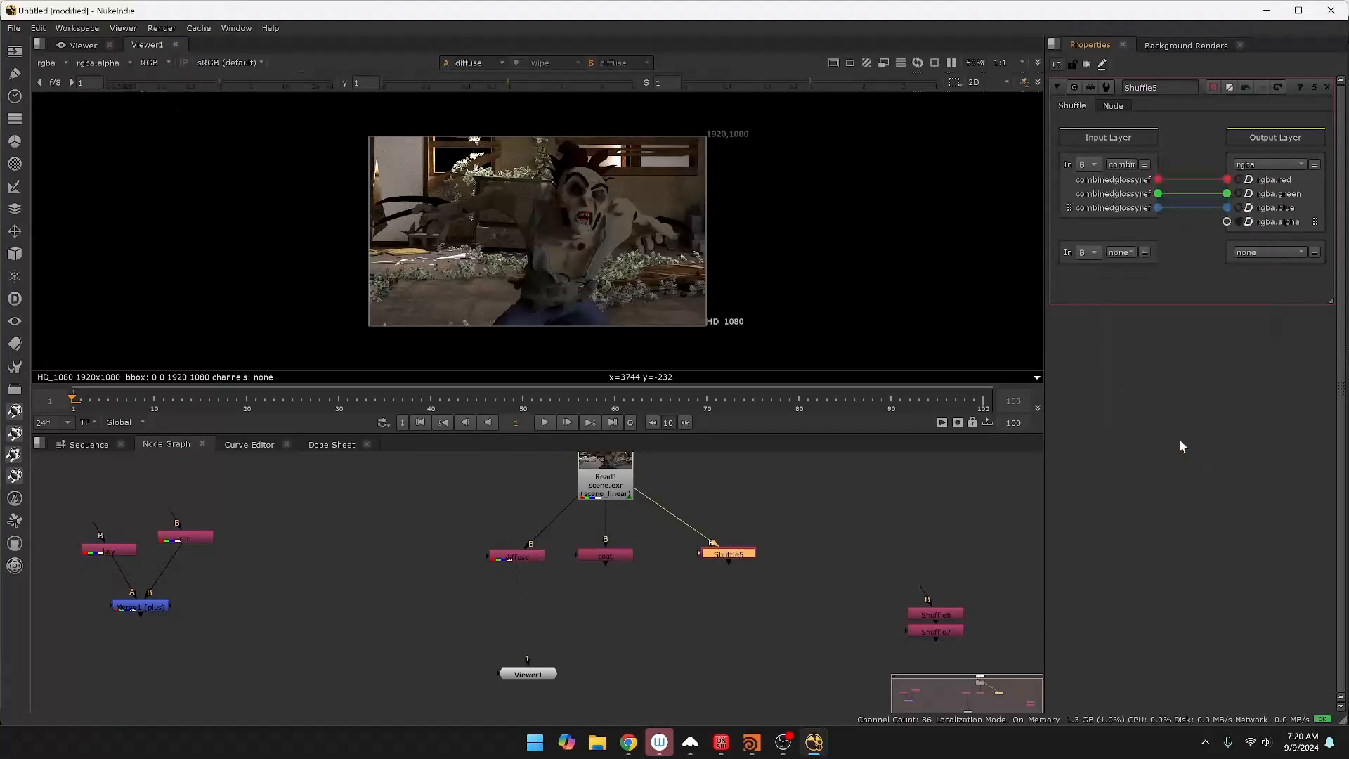
double_click(1165, 85)
text(reflections)
key(Return)
Move reflections closer to coat, then place Shuffle6 beside it connected only to Read1, with its properties open.
drag(726, 561, 688, 561)
drag(934, 624, 619, 472)
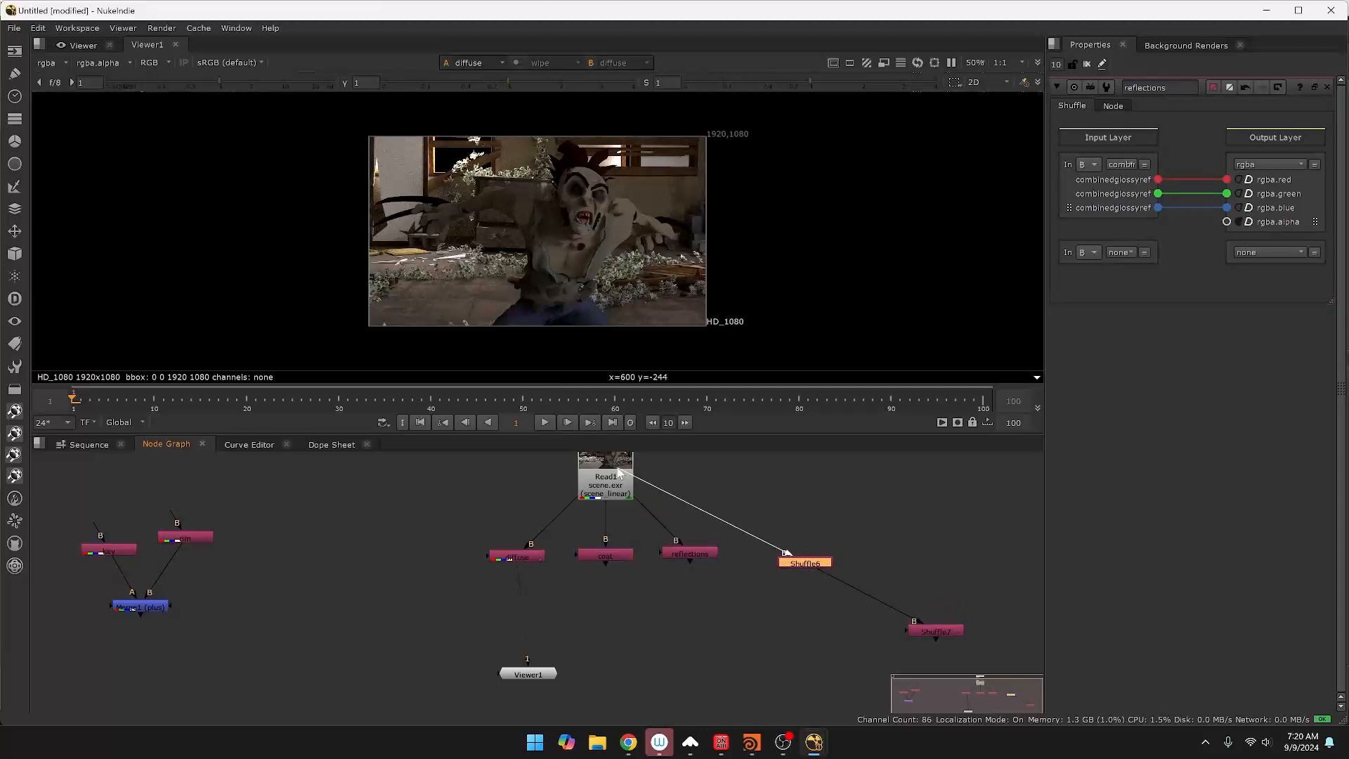
double_click(817, 561)
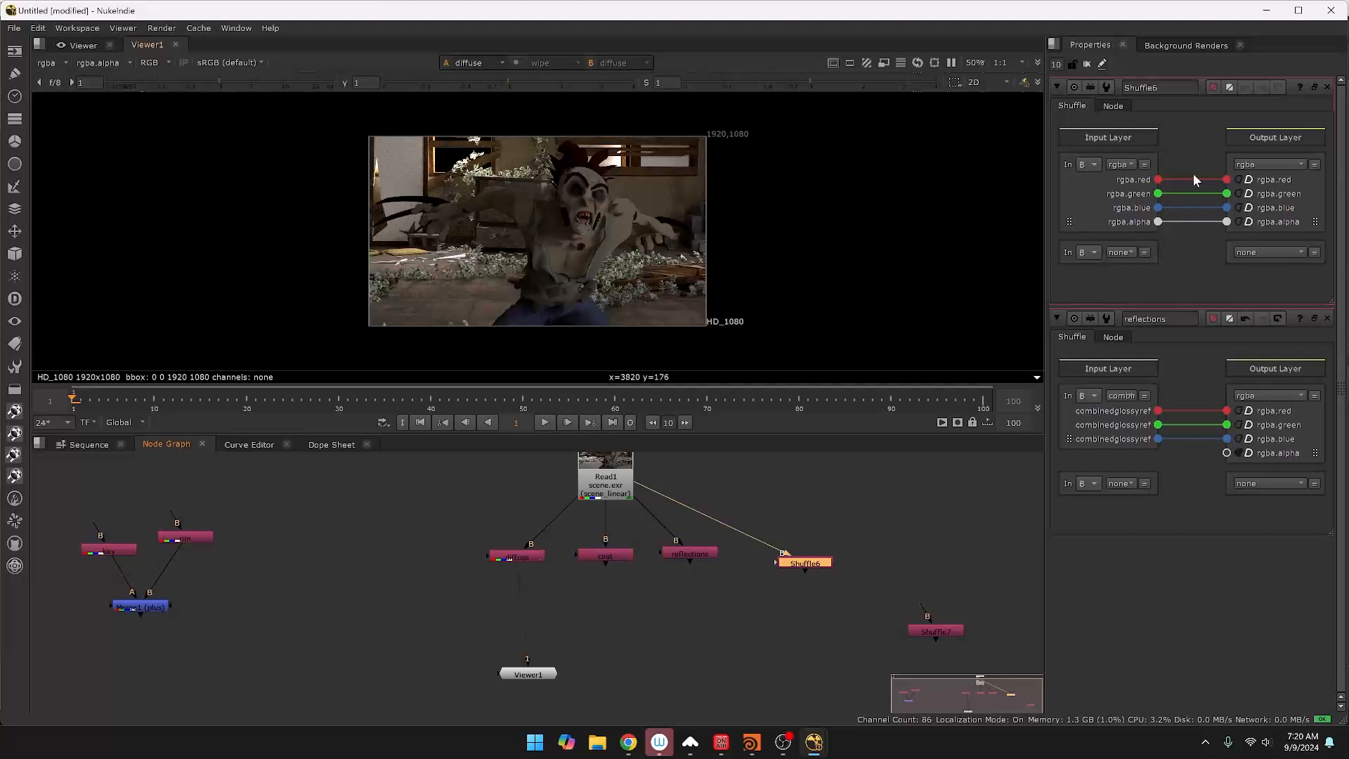
Set Shuffle6's input layer to sss, rename the node as sss, and close the open node properties.
click(1119, 164)
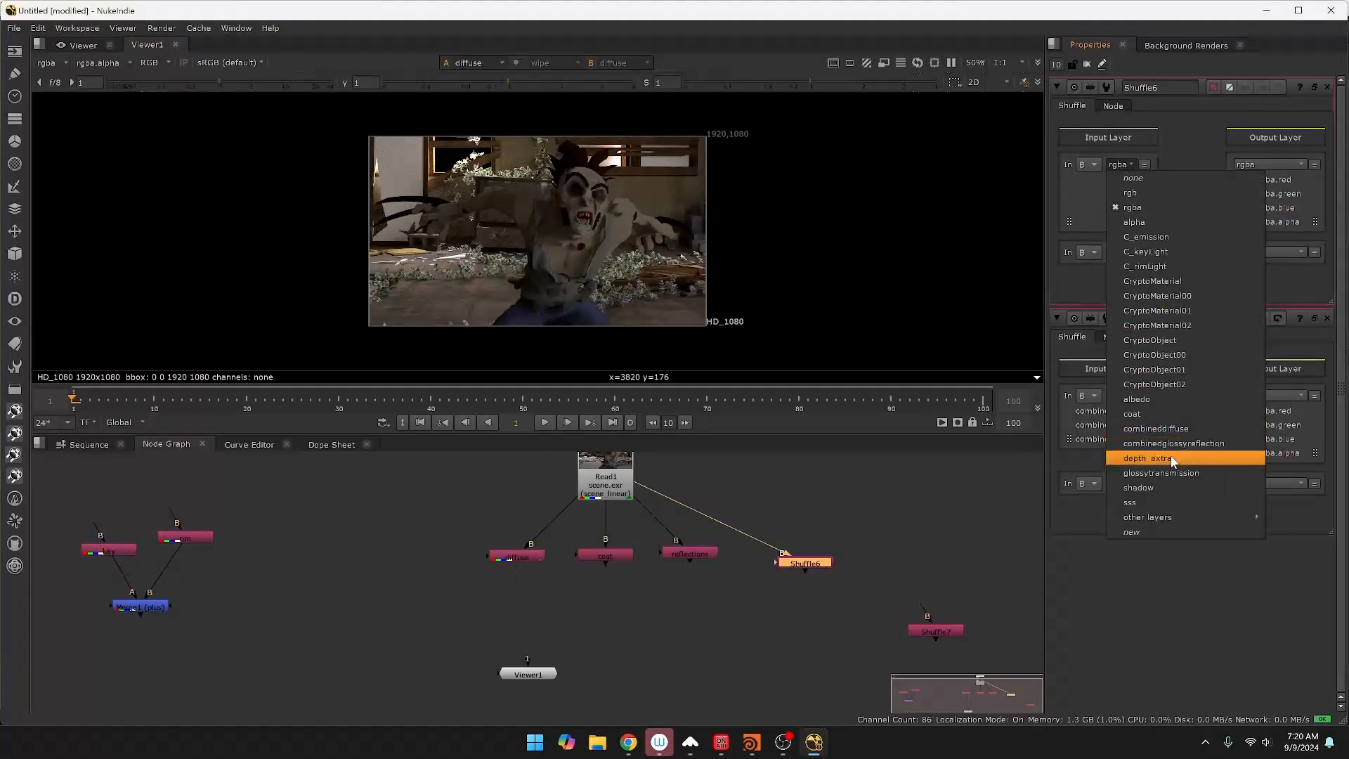
click(1168, 501)
double_click(1181, 85)
text(sss)
key(Return)
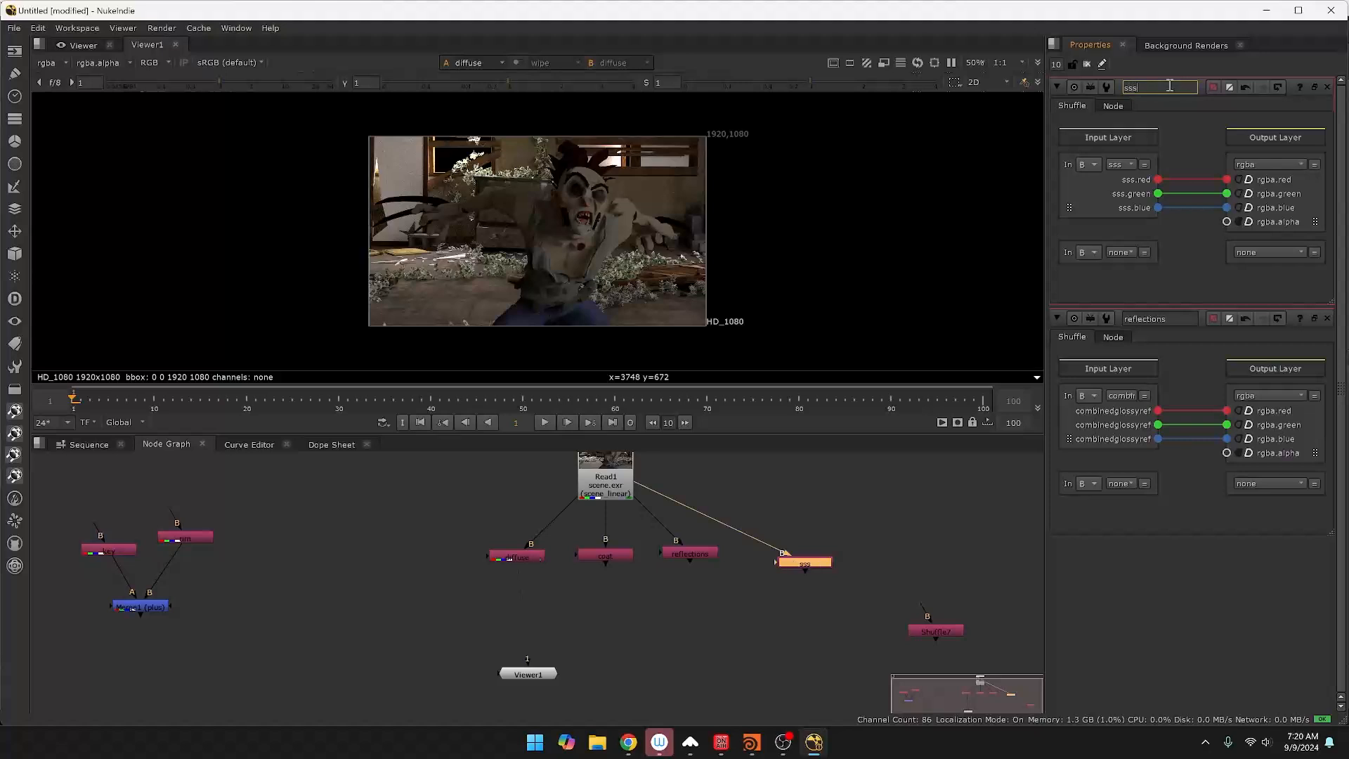
click(1327, 87)
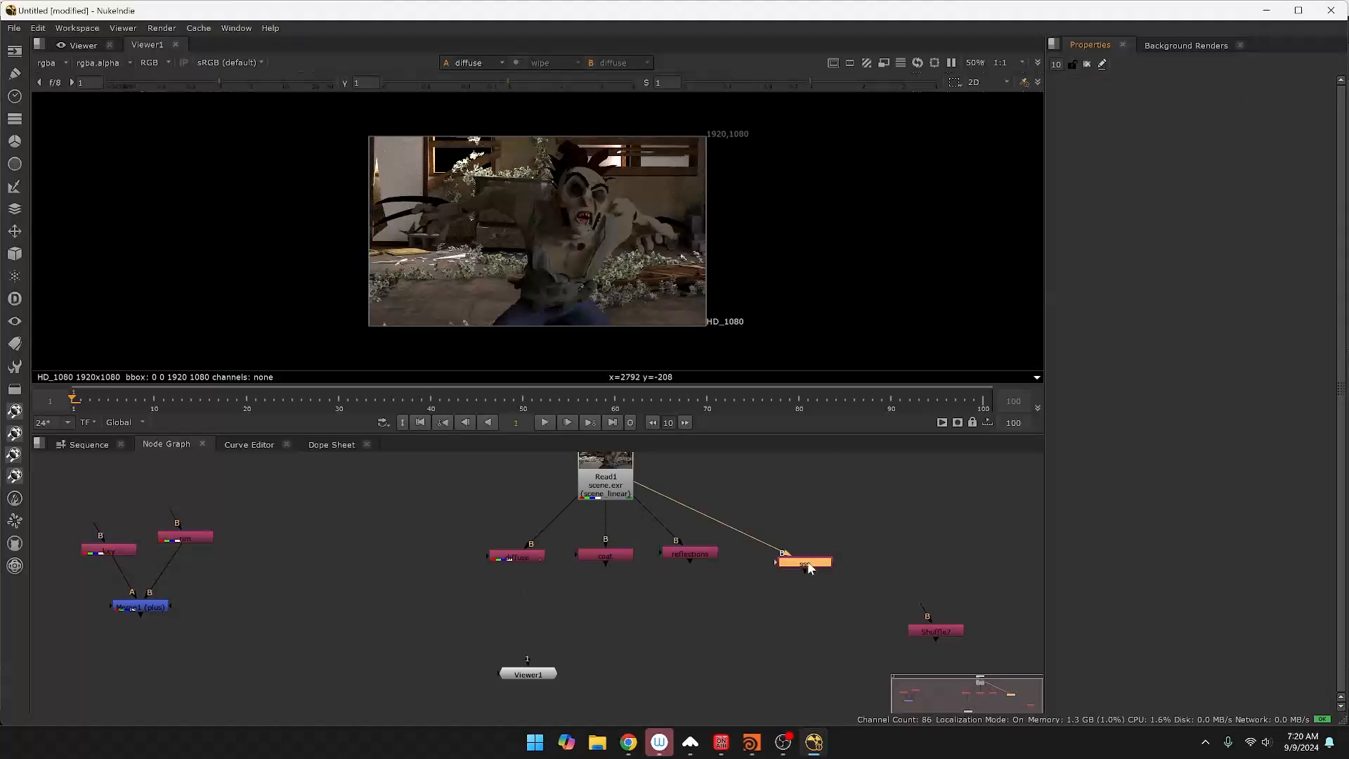
Align sss with the shuffle row and place Shuffle7 beside it, connected to Read1 and with its properties open.
drag(807, 562, 789, 557)
drag(942, 631, 623, 471)
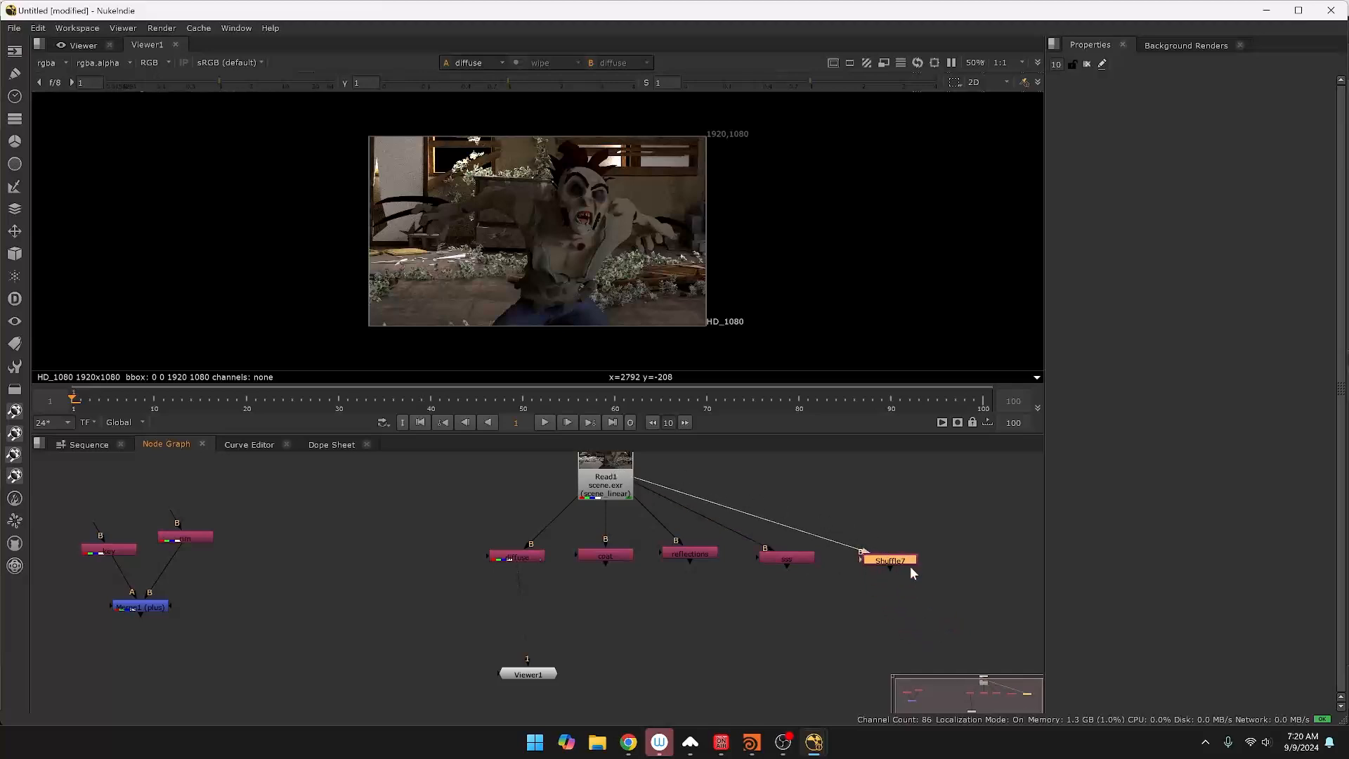
double_click(896, 562)
Set Shuffle7 to the glossytransmission input layer under the name transmission, and center Read1 above the shuffle row.
click(1193, 85)
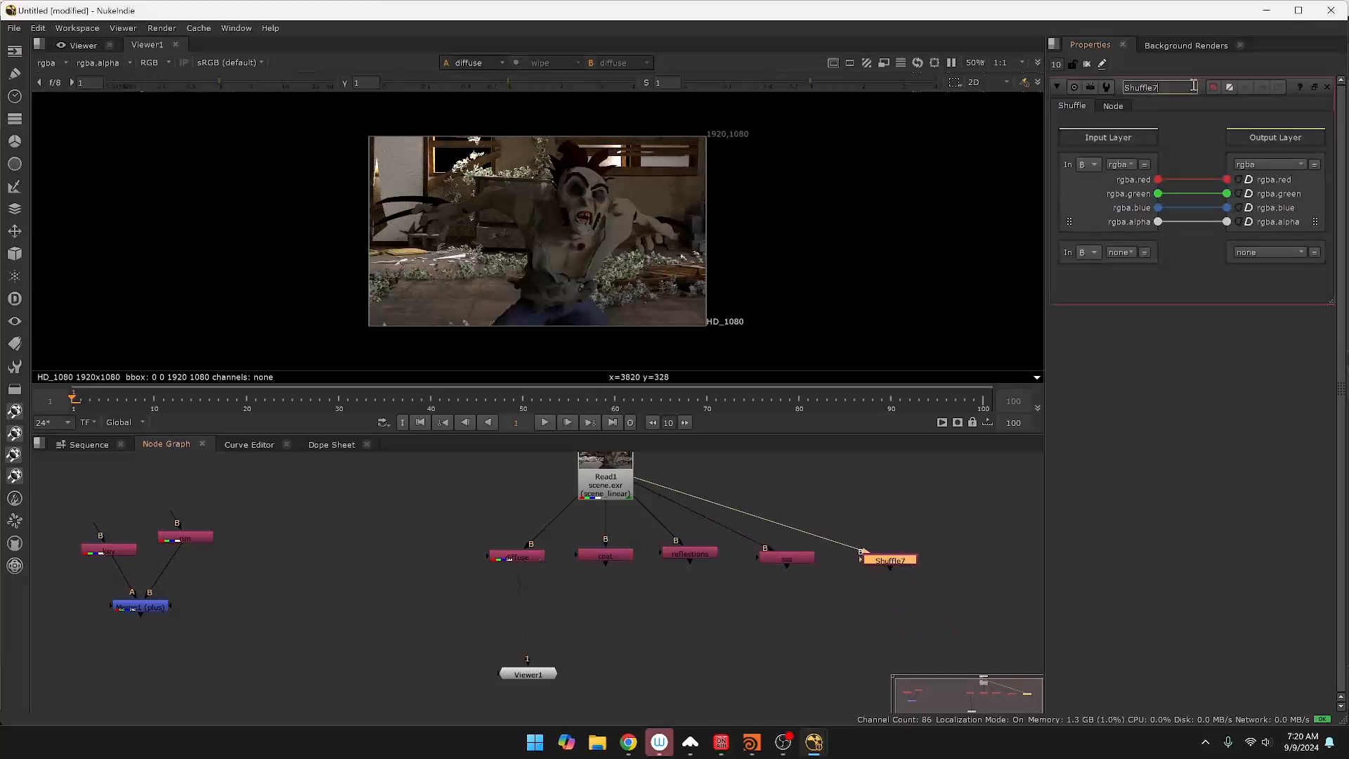
click(1127, 166)
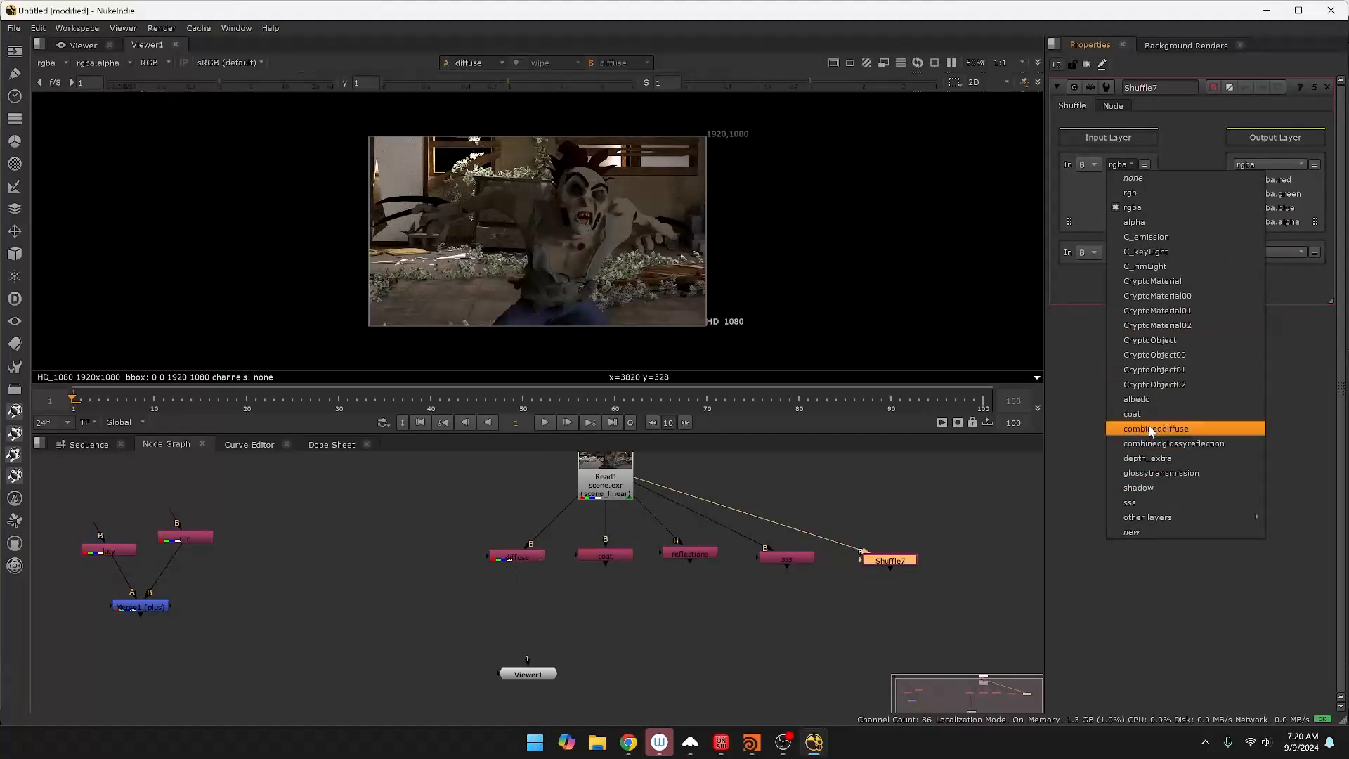
click(1160, 474)
double_click(1160, 86)
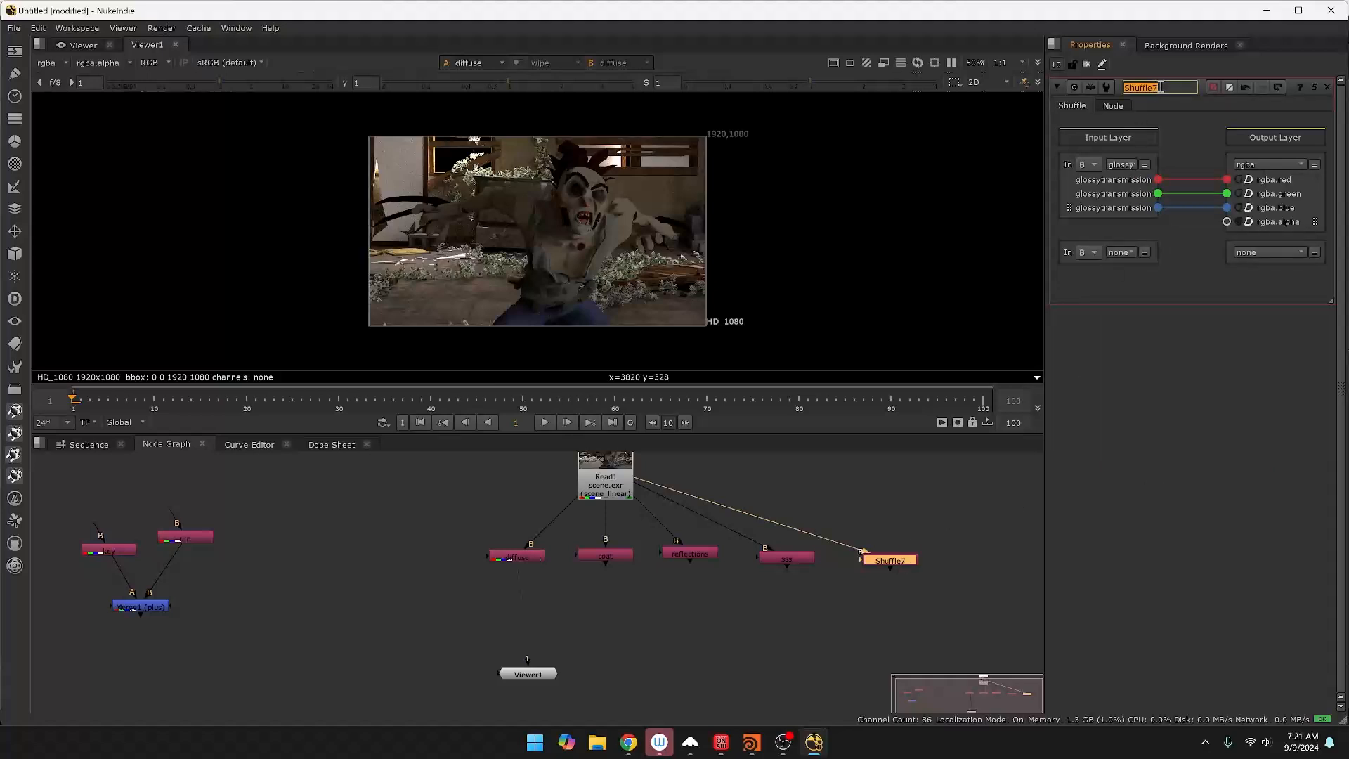
text(transmission)
click(923, 576)
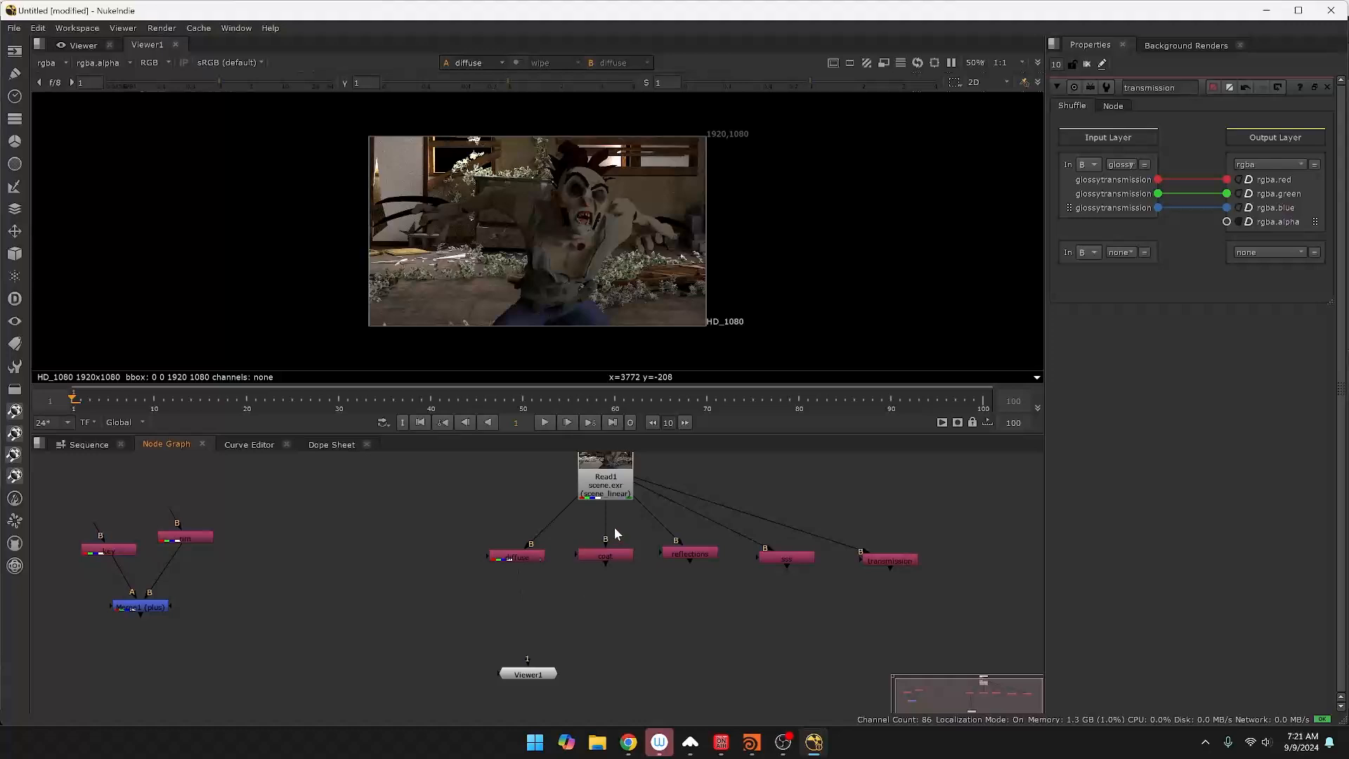
drag(606, 489, 646, 487)
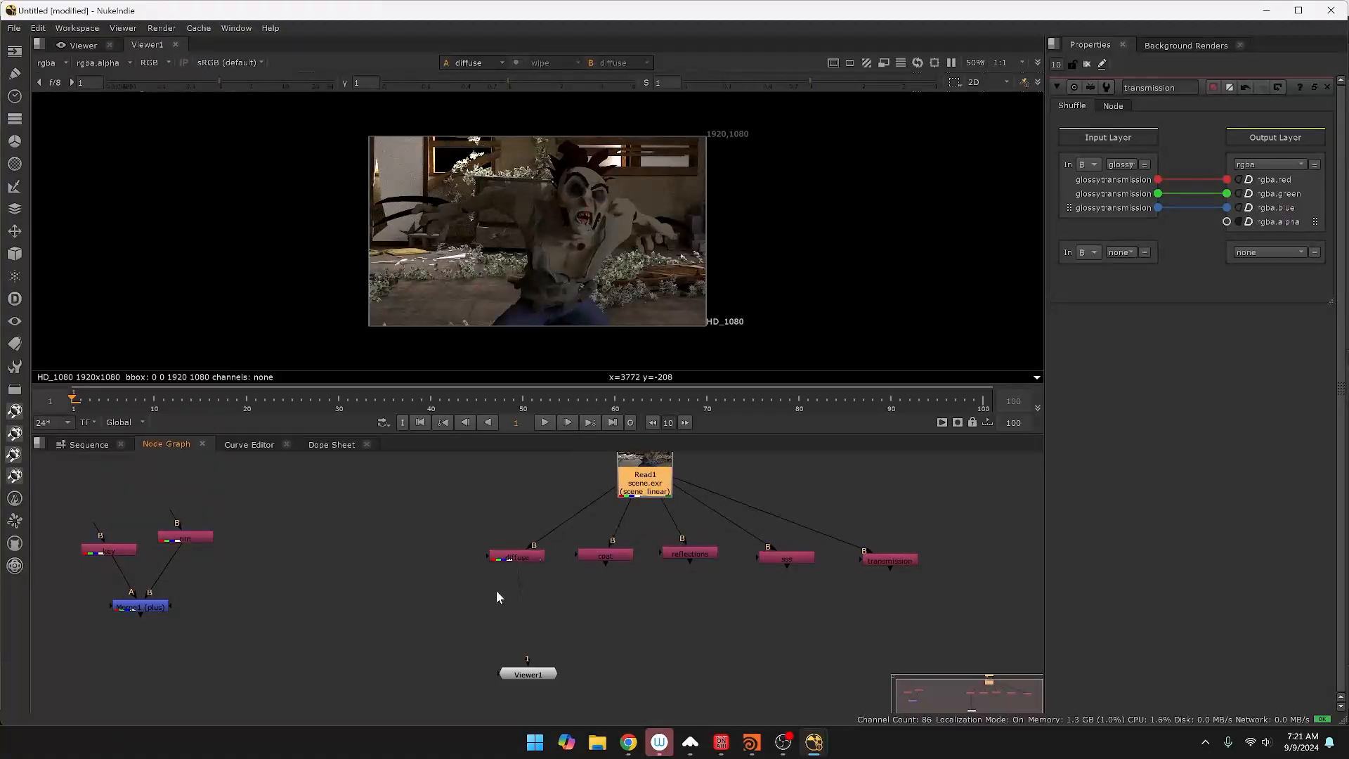
View the diffuse, coat, reflections, sss and transmission passes one by one, ending back on diffuse.
click(534, 558)
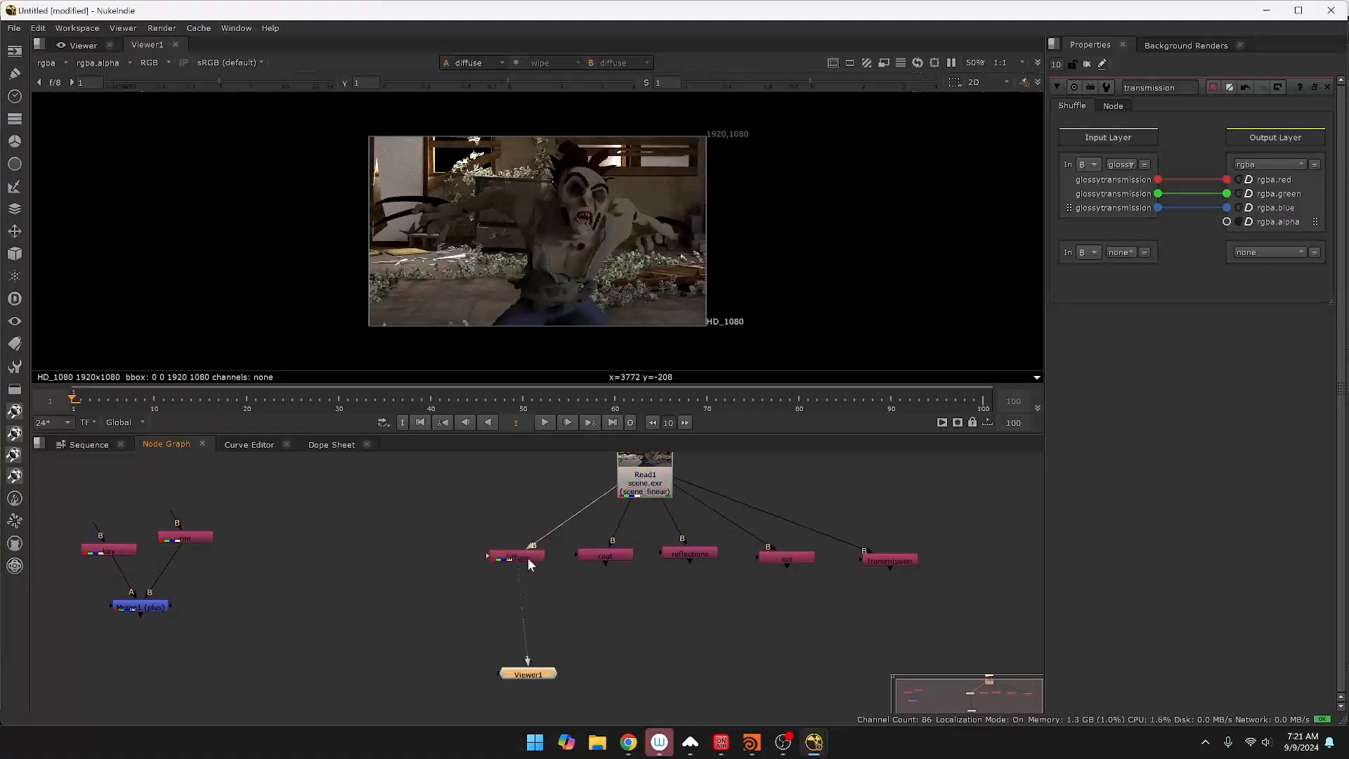
click(591, 555)
key(1)
click(688, 553)
key(1)
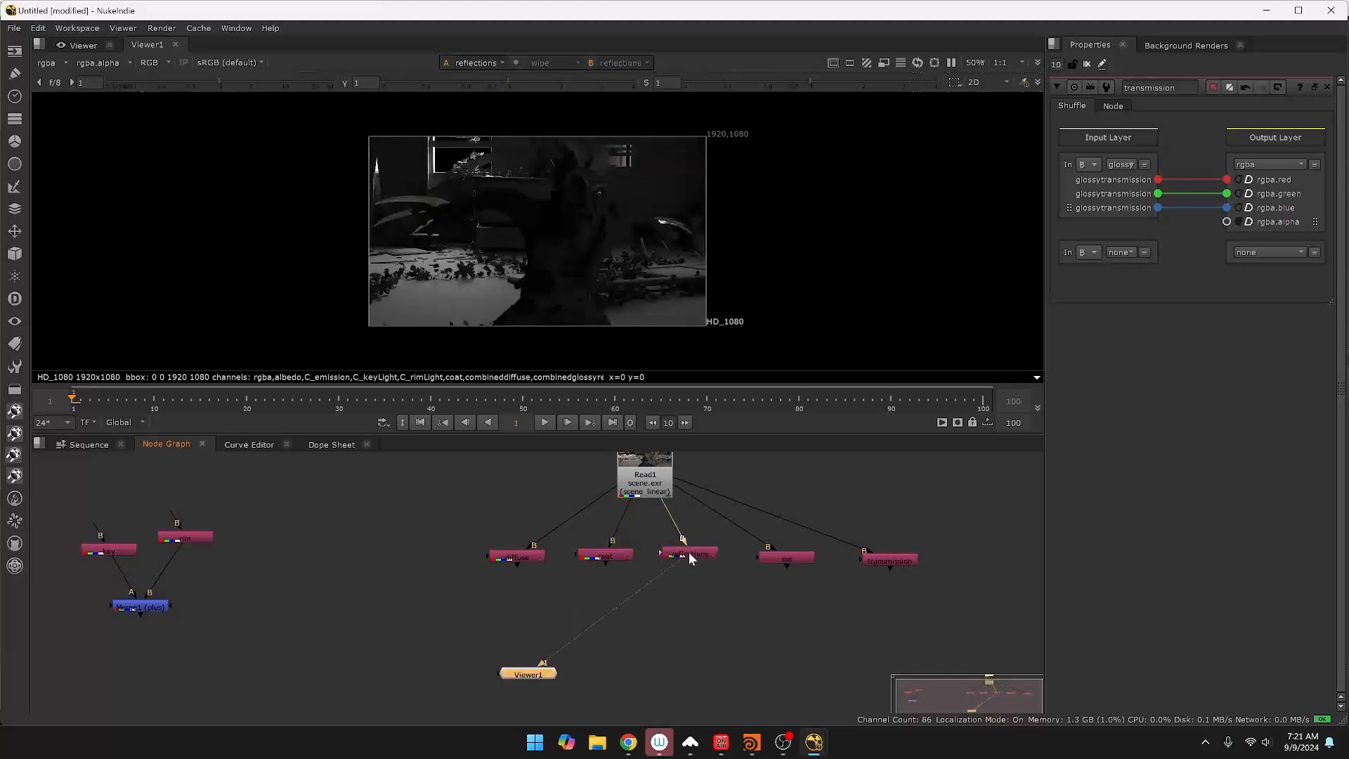
click(787, 557)
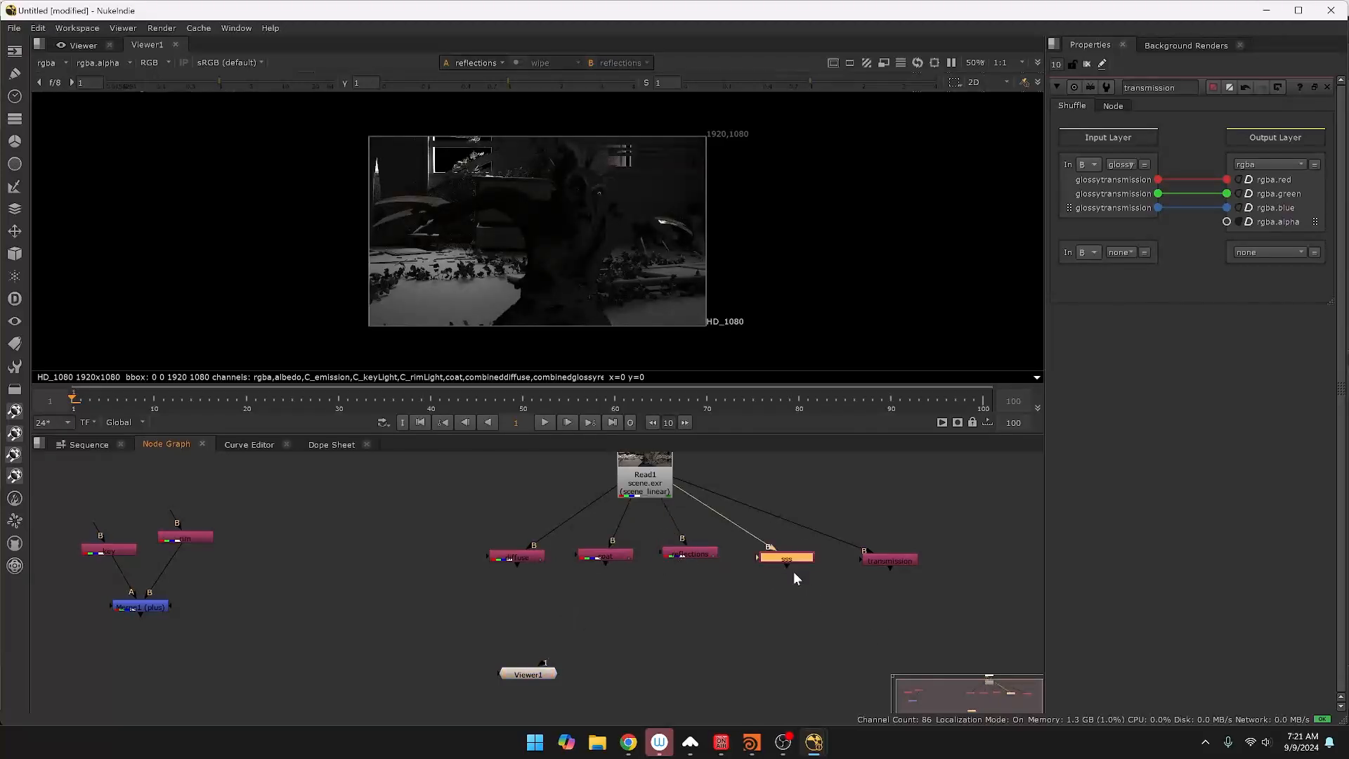
key(1)
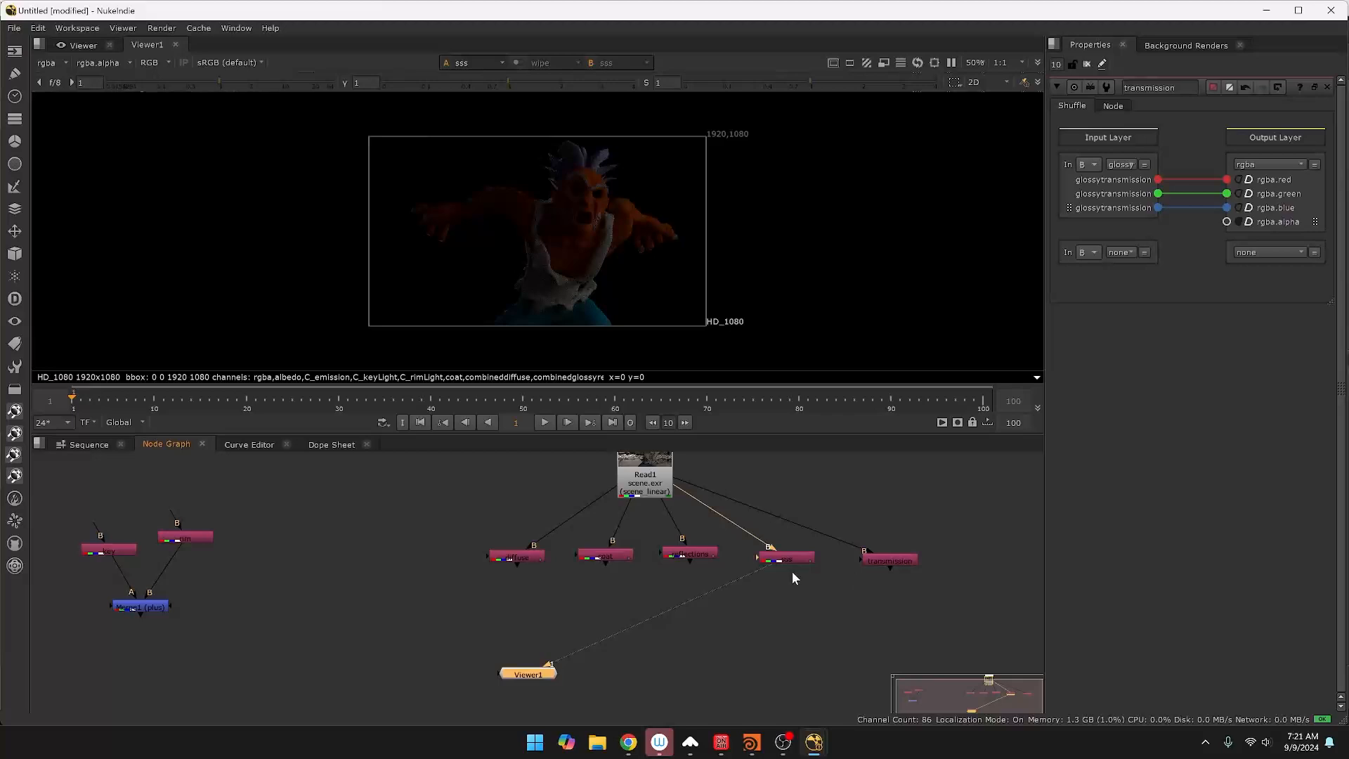
click(889, 562)
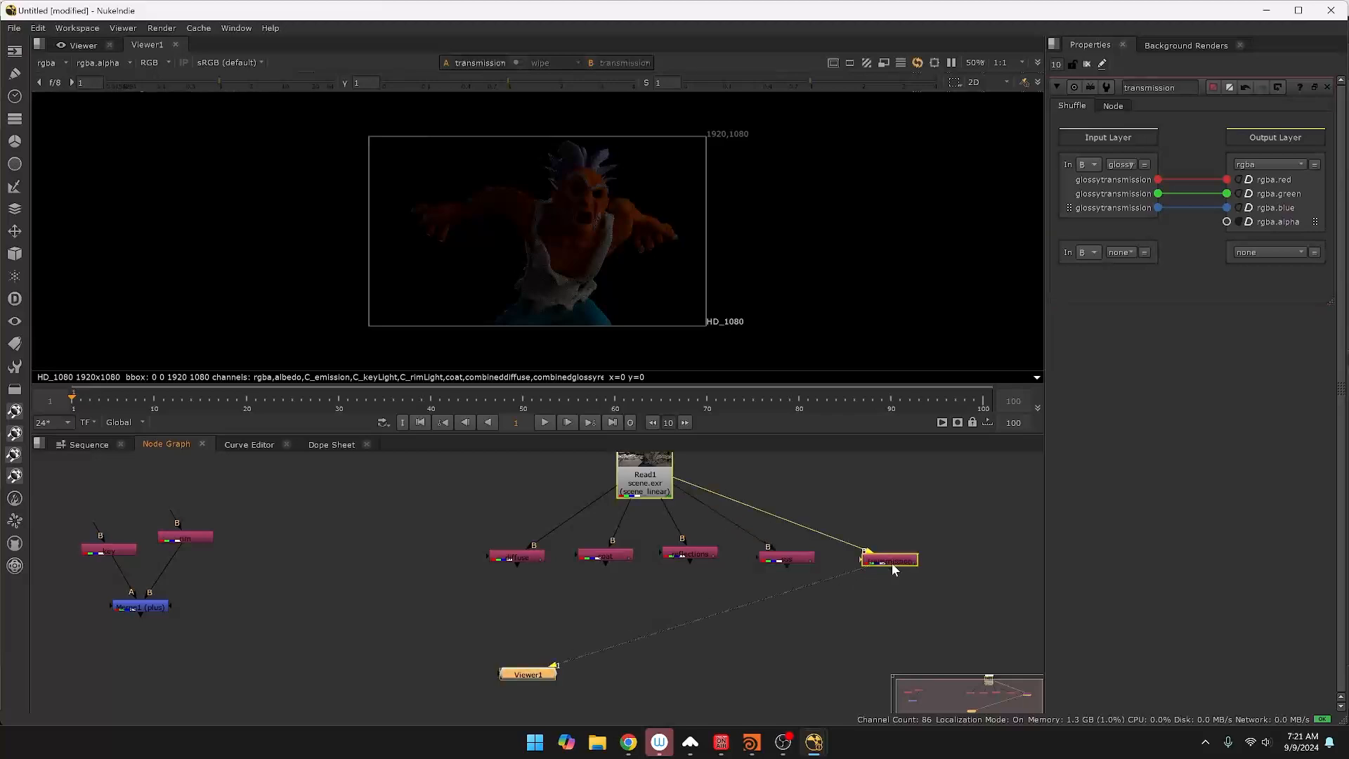
key(1)
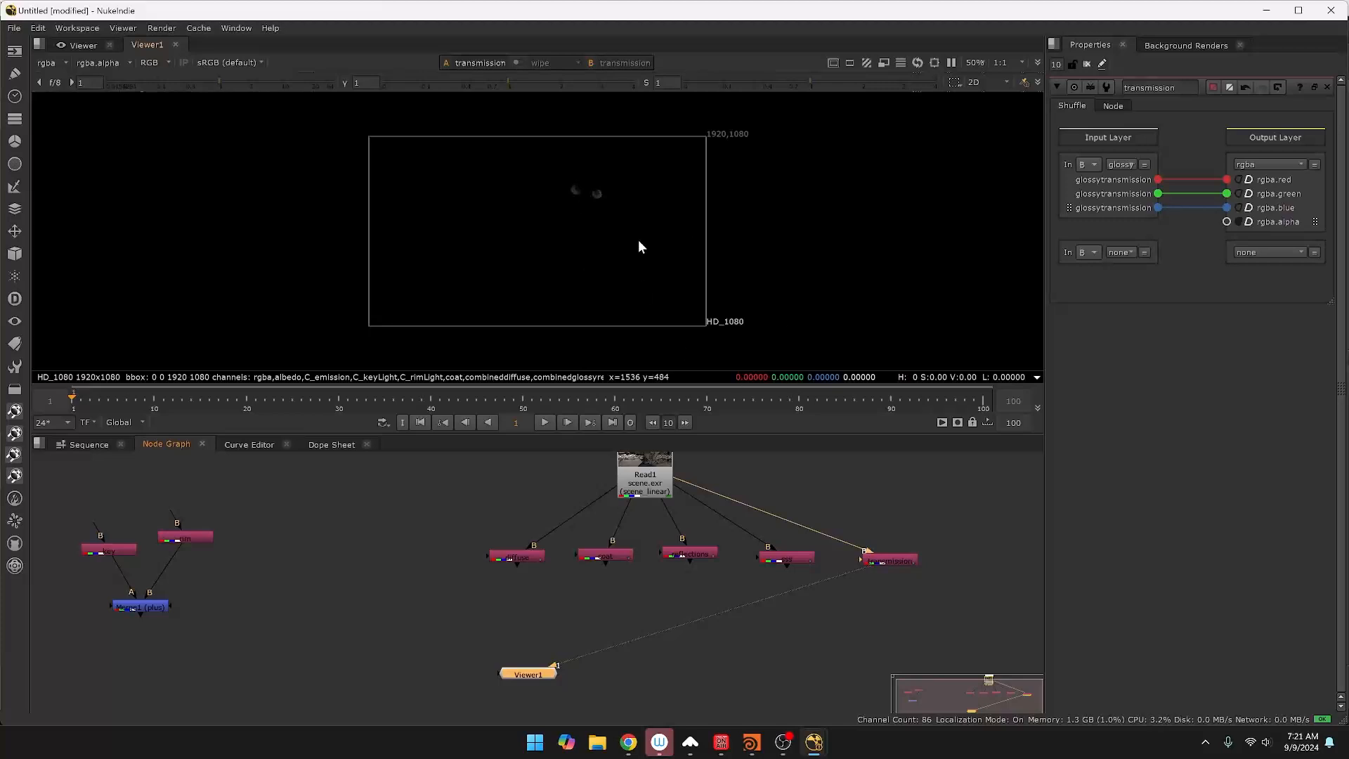
click(521, 555)
key(1)
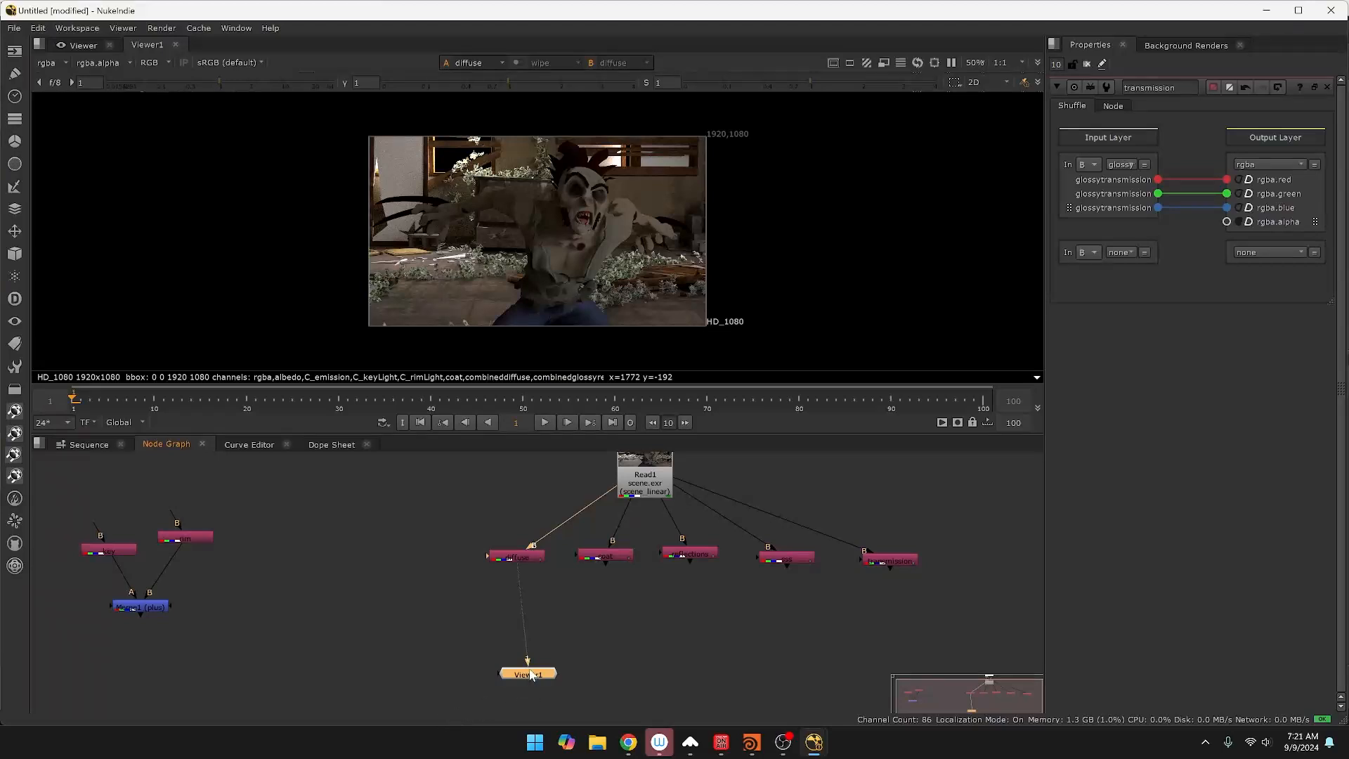
Lower Viewer1 slightly and add an unconnected Merge node below the diffuse and coat shuffles.
drag(531, 674, 530, 688)
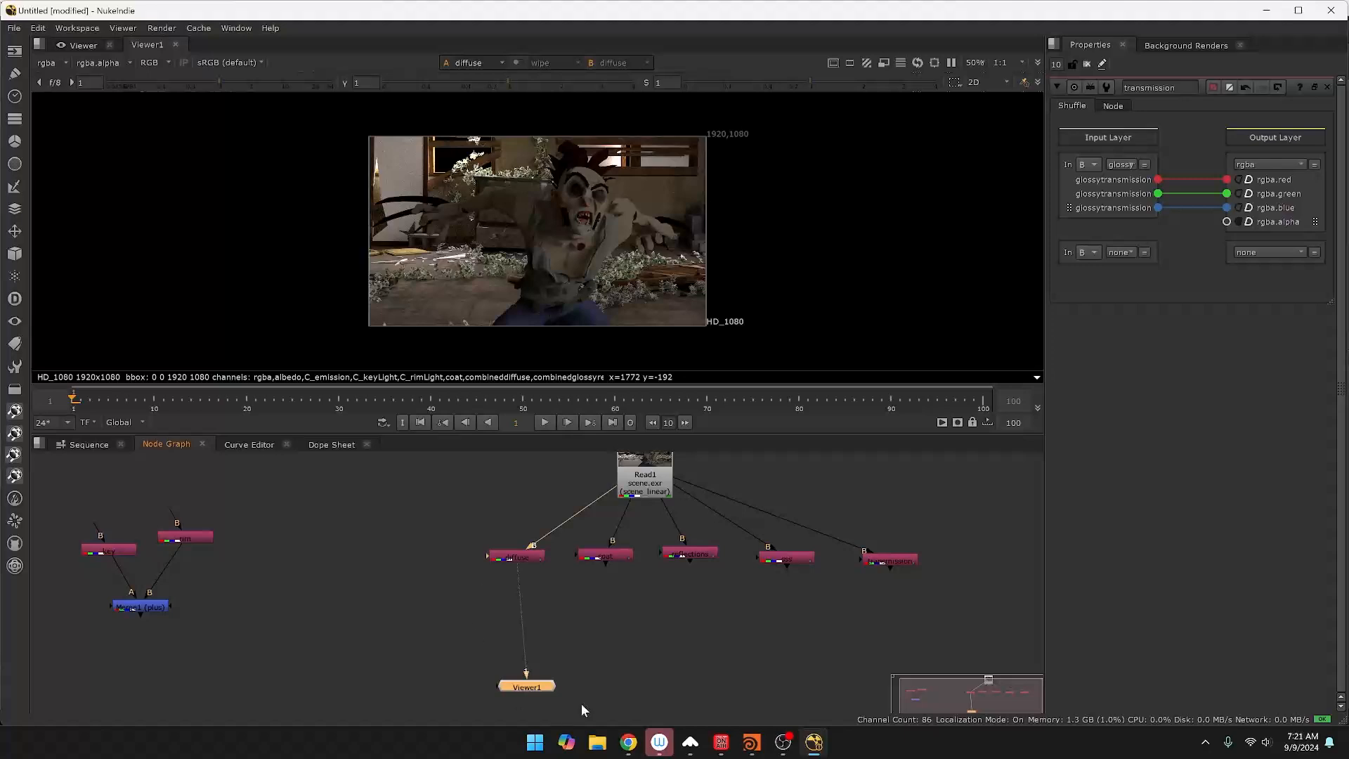
key(Tab)
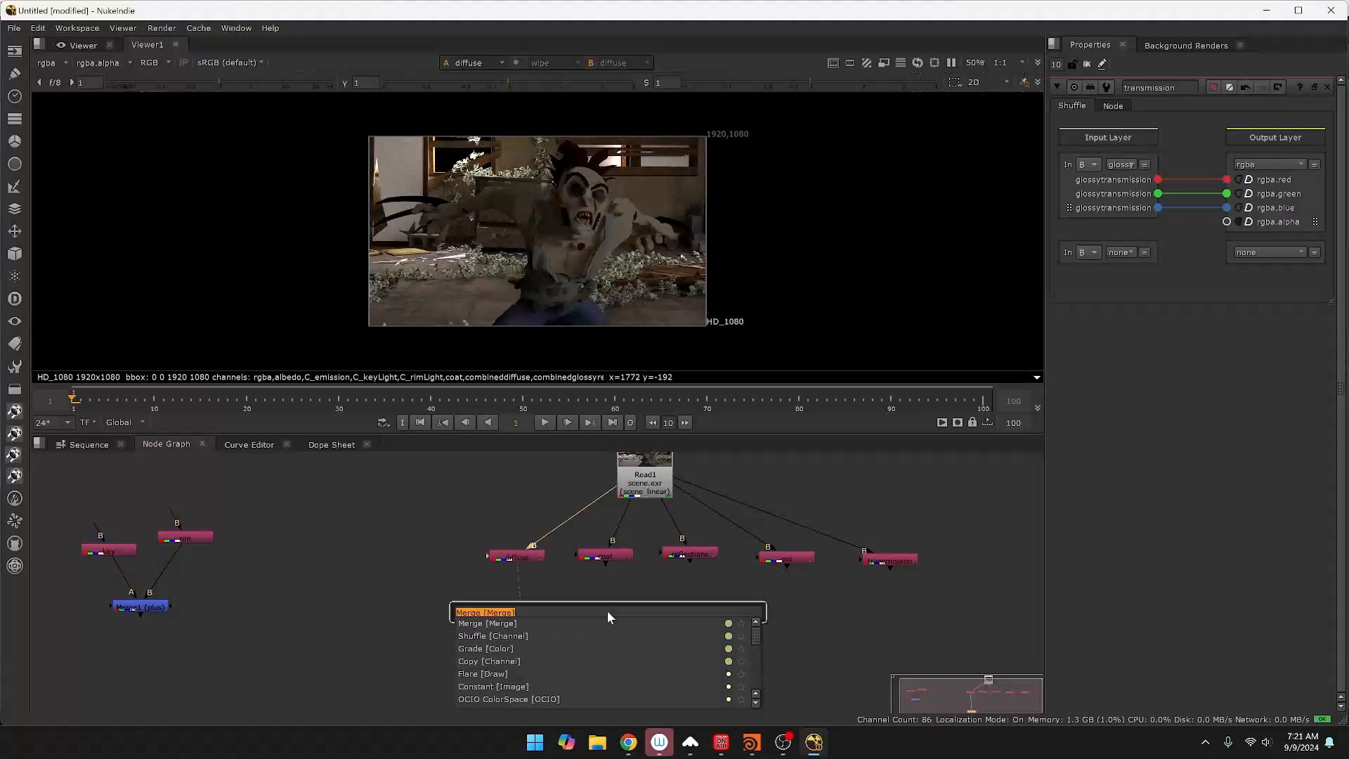
key(Return)
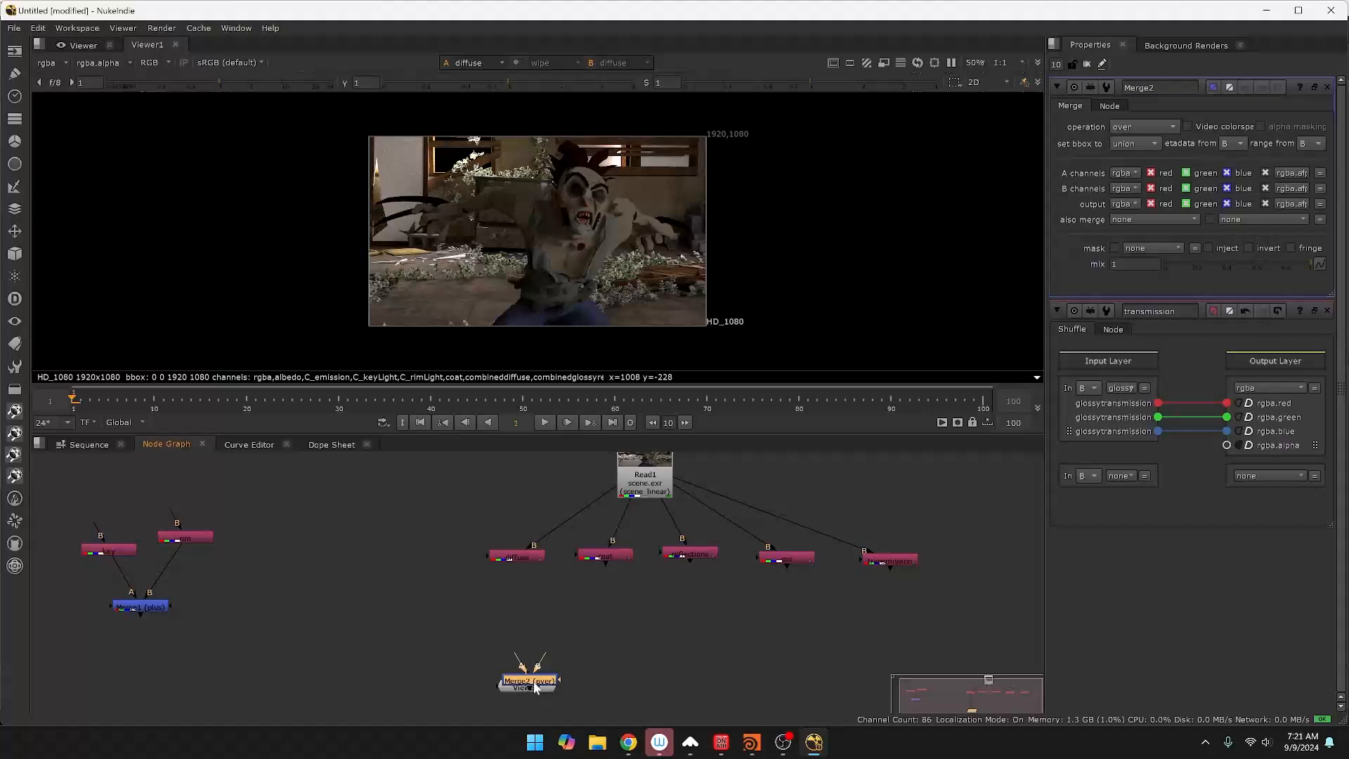
drag(534, 686, 593, 666)
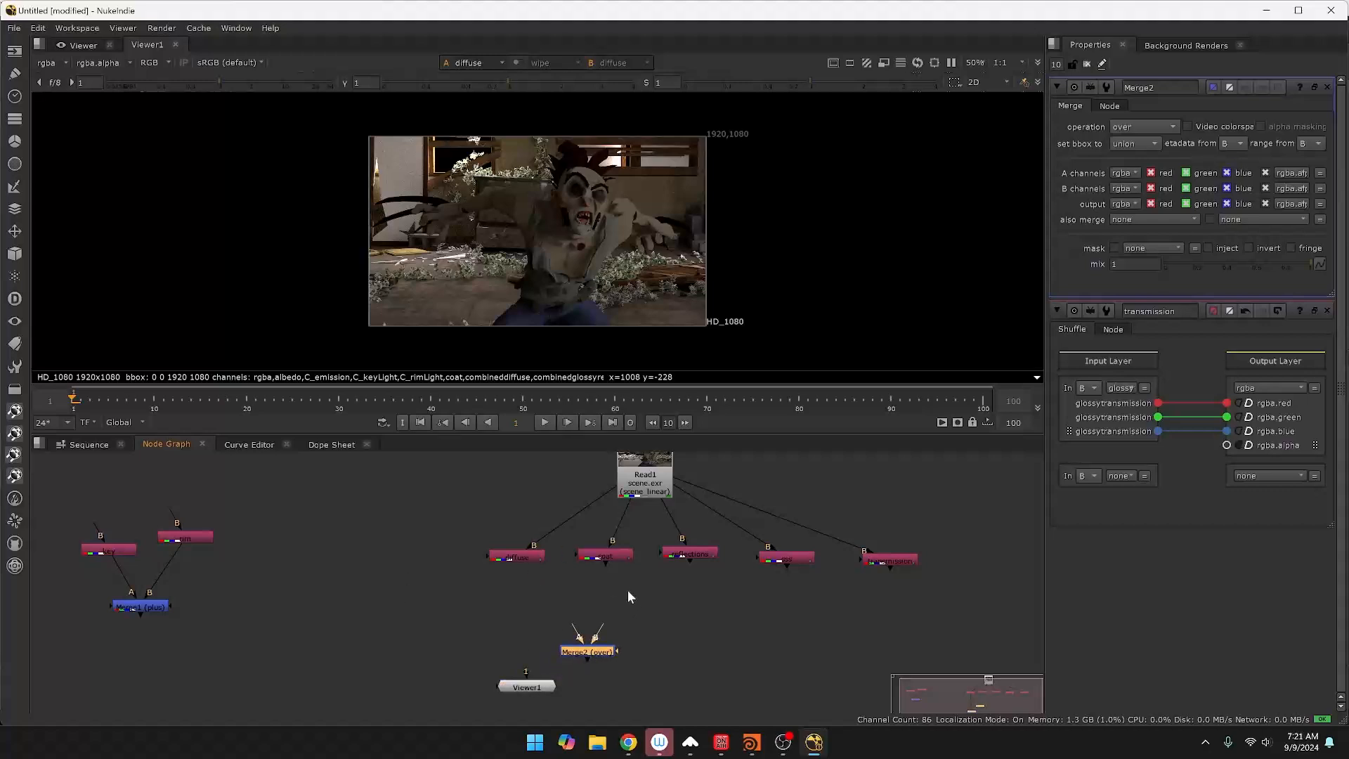
Connect Merge2's B input to diffuse and its A input to coat, place it between them, and view it.
drag(598, 630, 513, 553)
drag(589, 642, 609, 558)
drag(592, 655, 569, 622)
key(1)
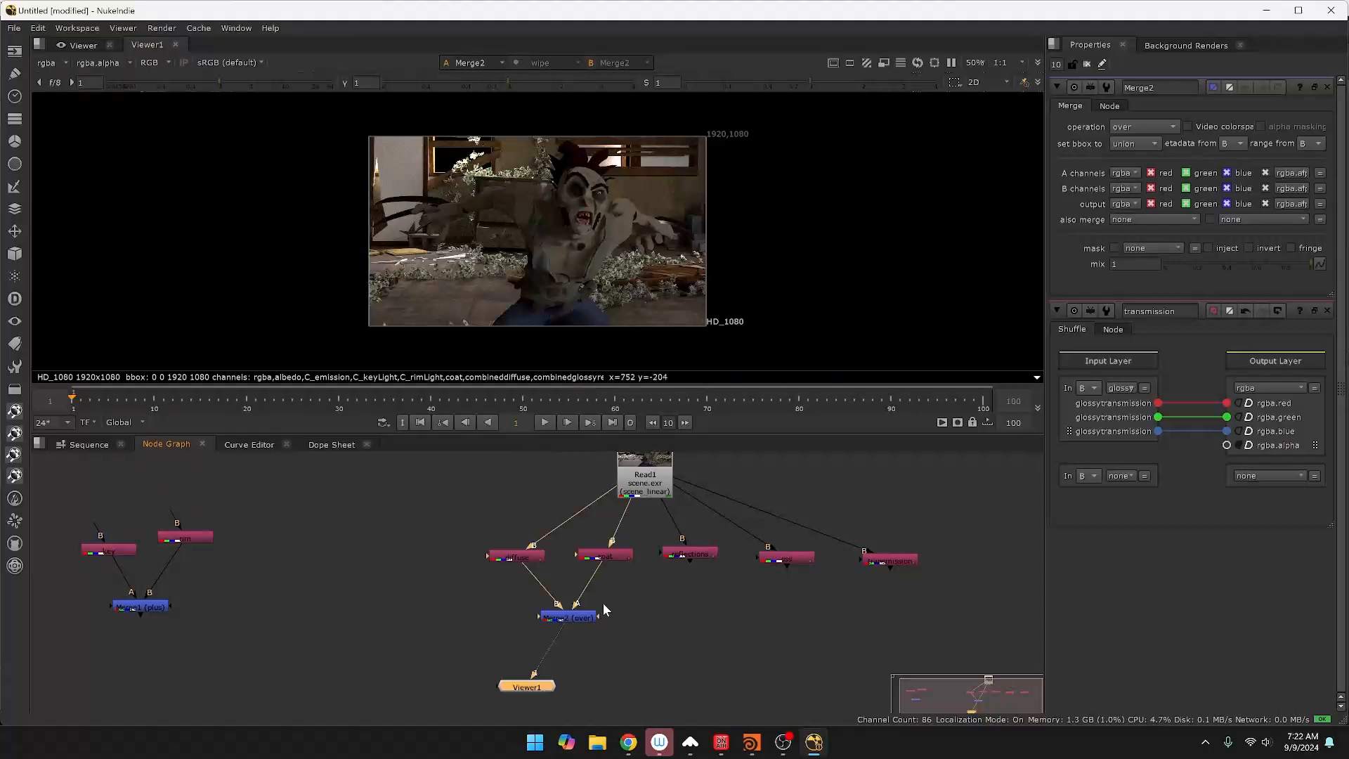
Switch the viewer to the alpha channel and compare the alpha of diffuse, Read1 and Merge2.
click(574, 618)
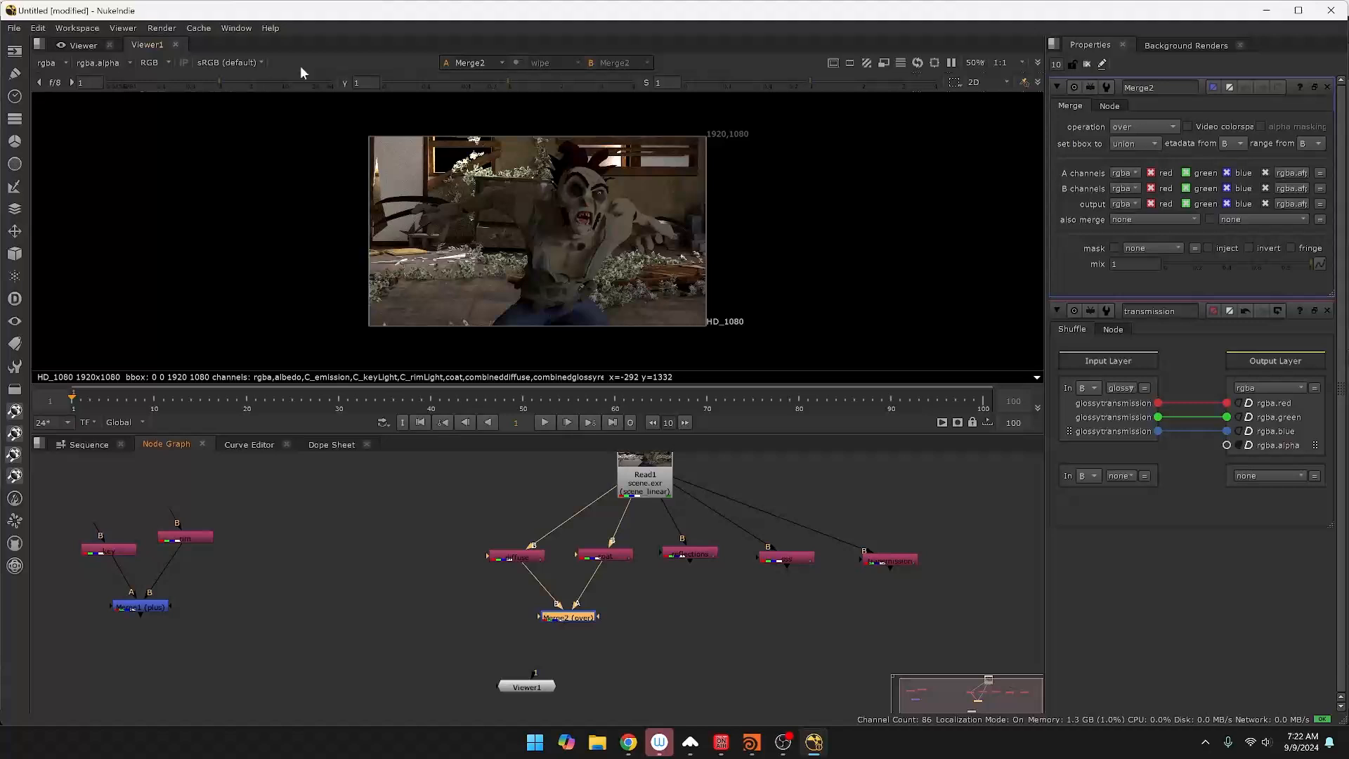
click(158, 62)
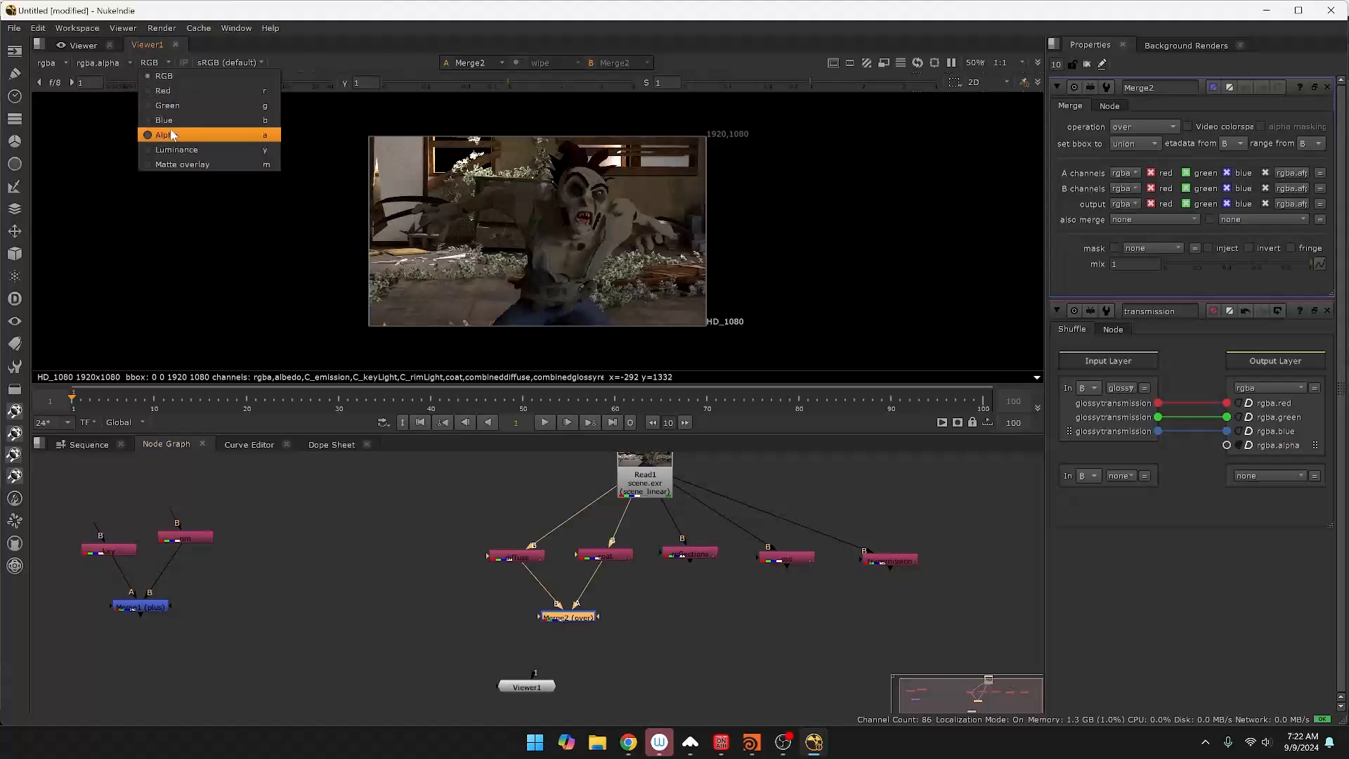
click(166, 134)
click(519, 555)
key(1)
click(650, 466)
key(1)
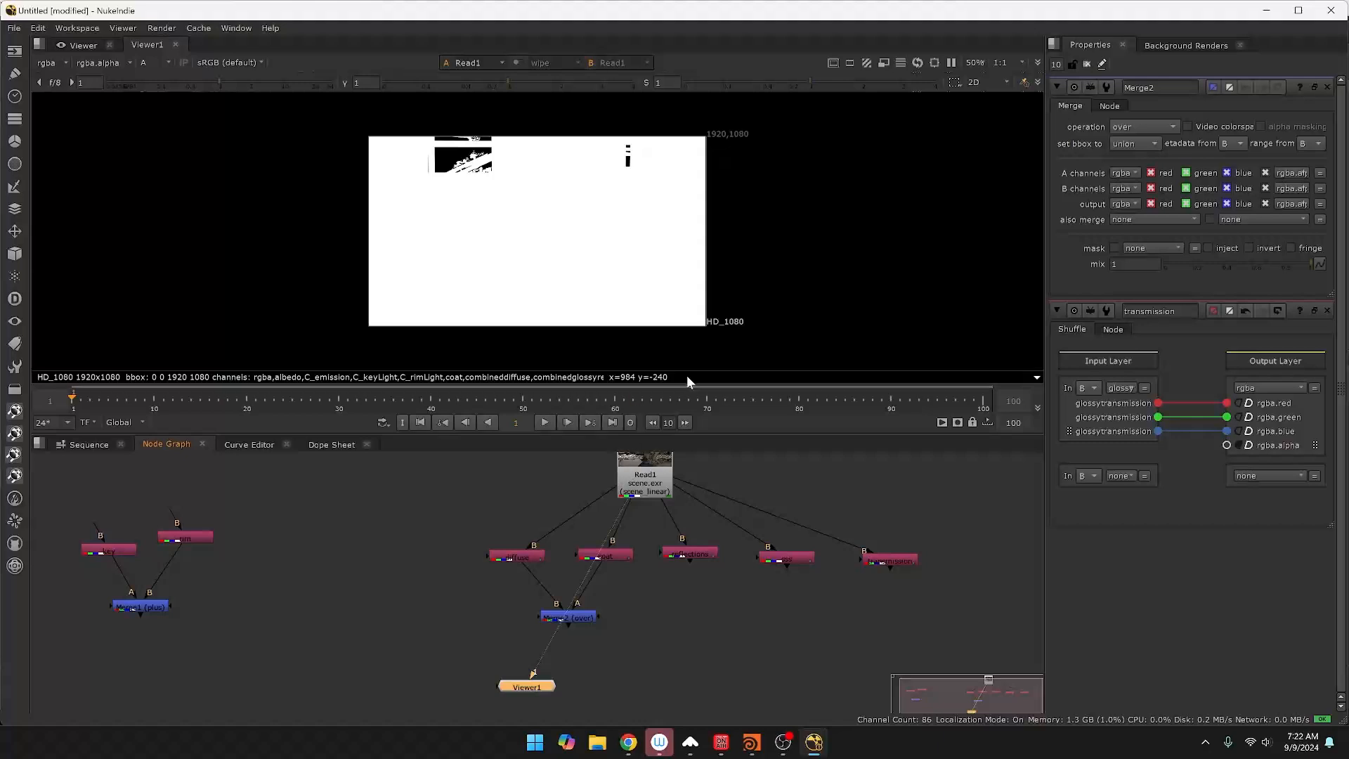
click(558, 617)
key(1)
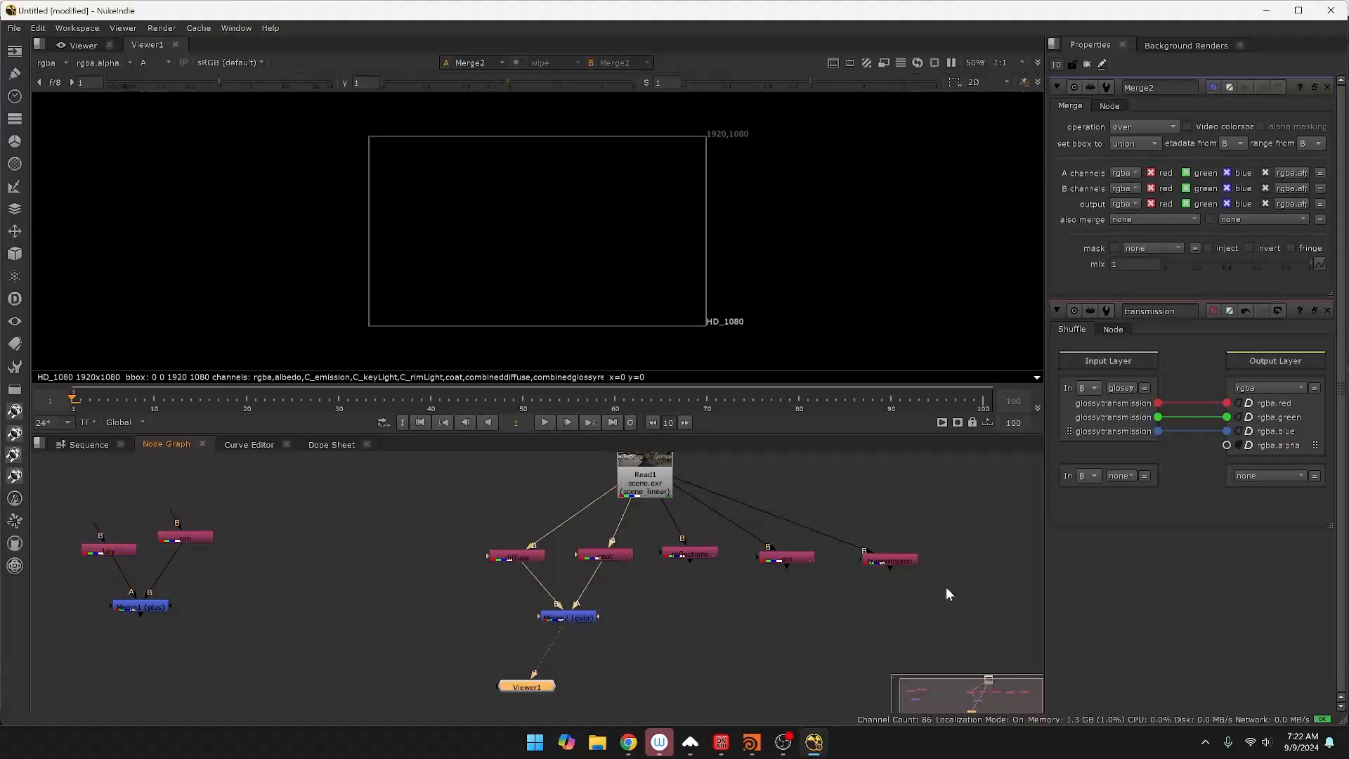
Set diffuse's second input layer to alpha, wire it to the rgba.alpha output, and view Merge2's alpha.
click(522, 560)
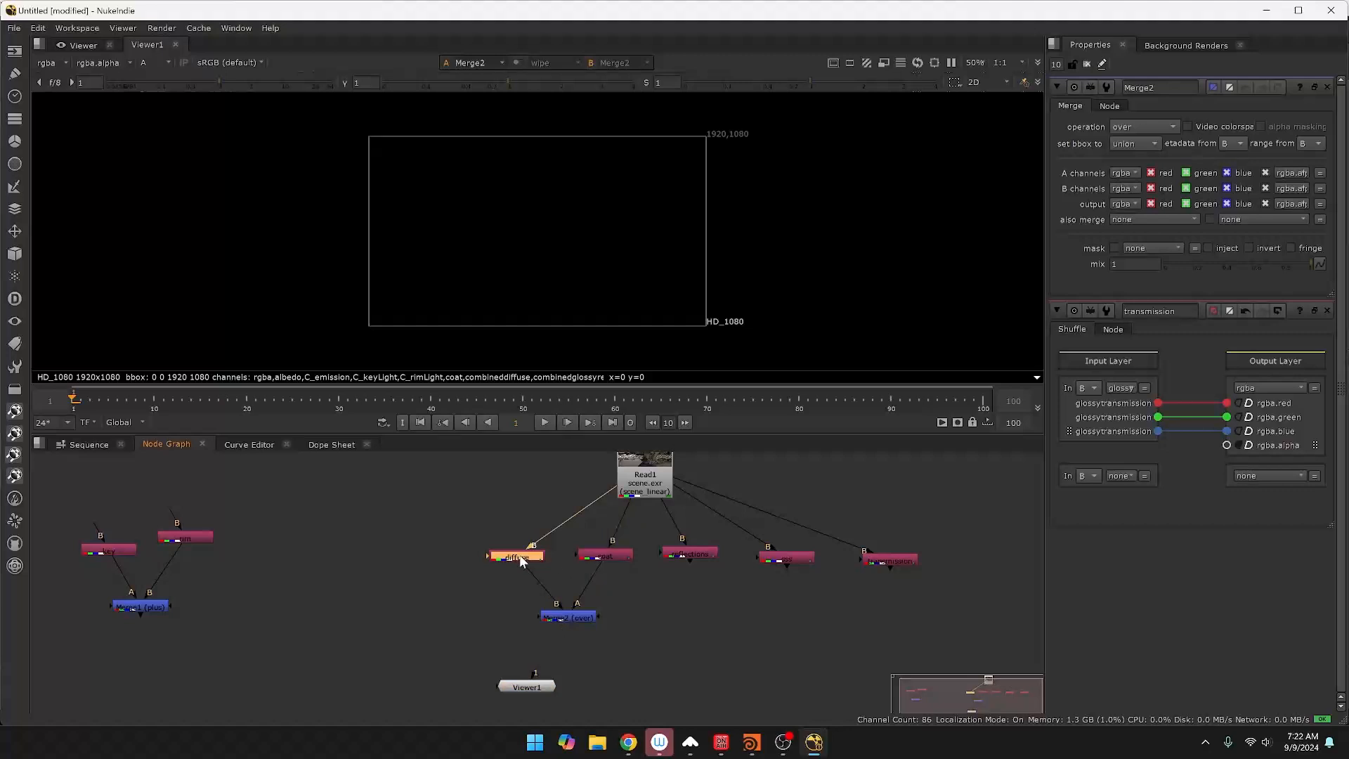
double_click(523, 559)
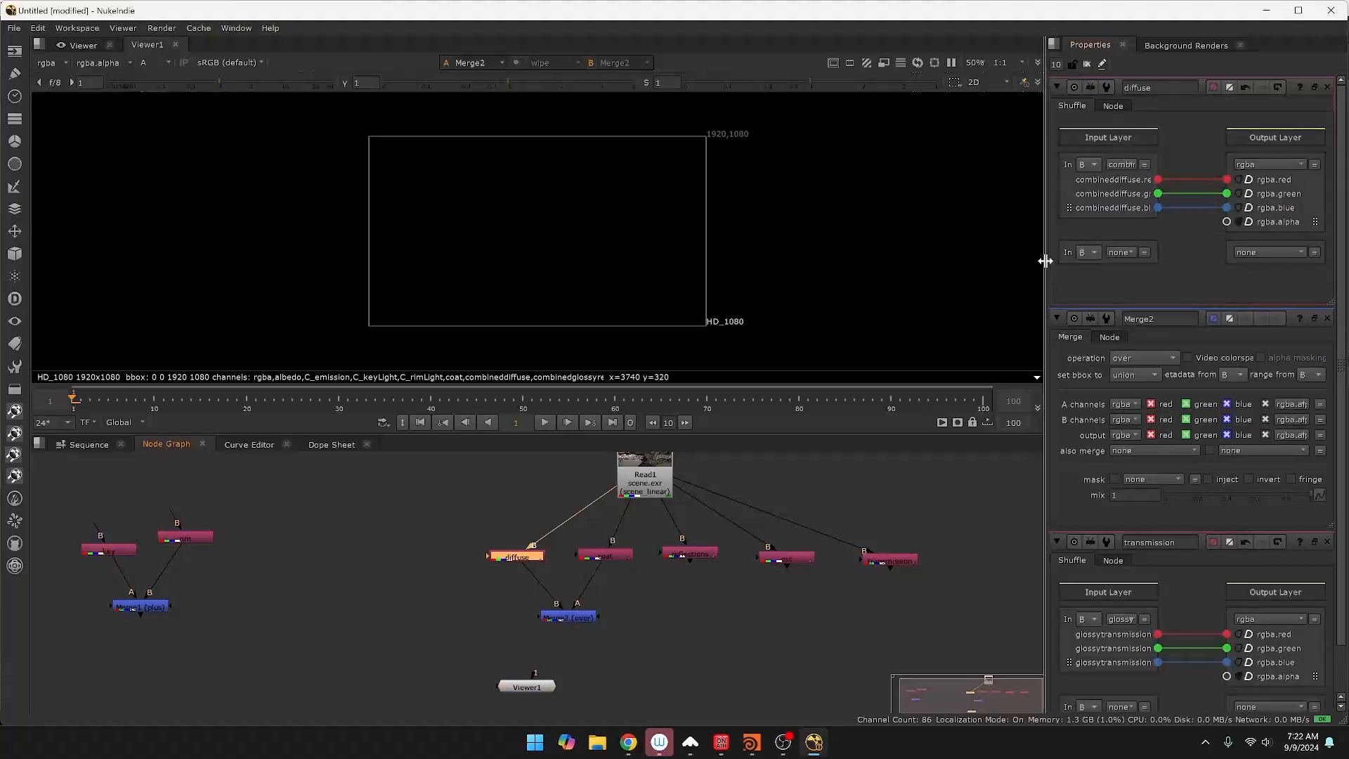
click(1124, 251)
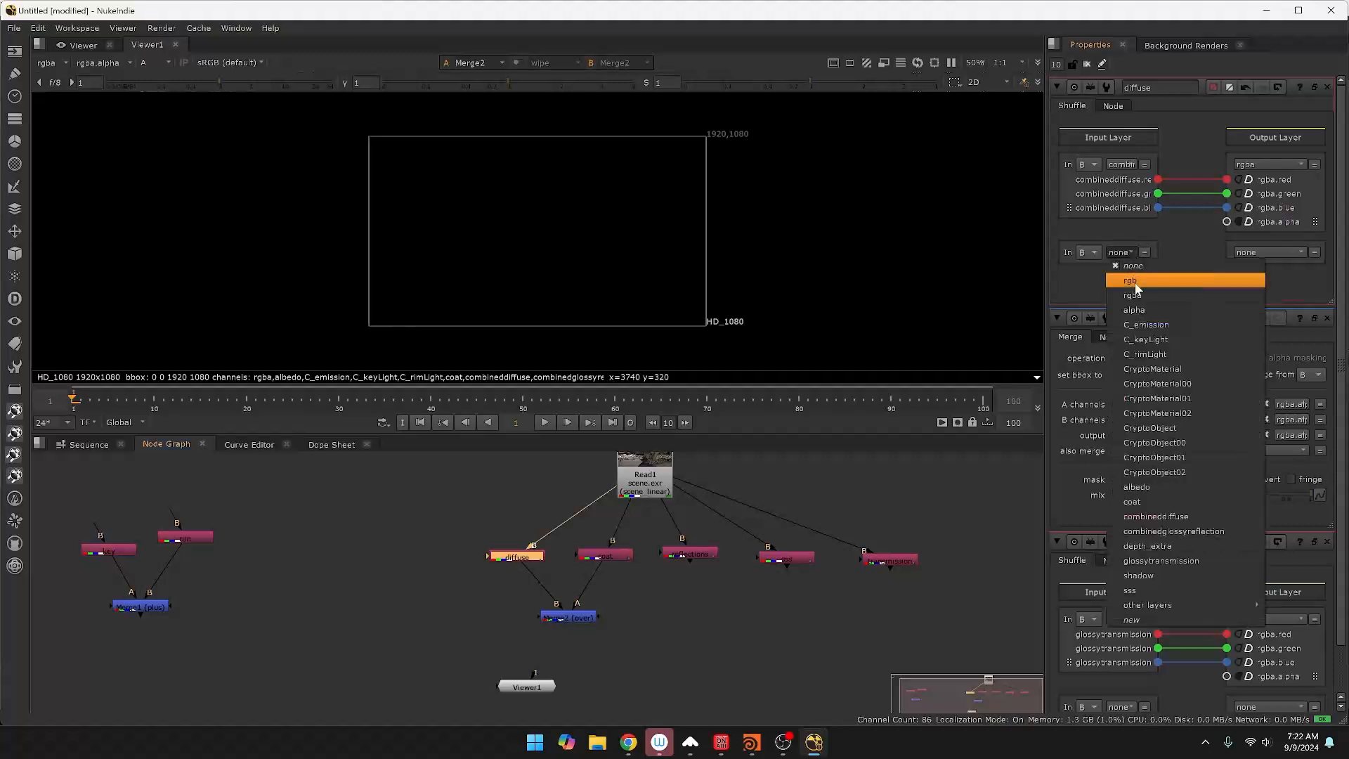
click(1142, 316)
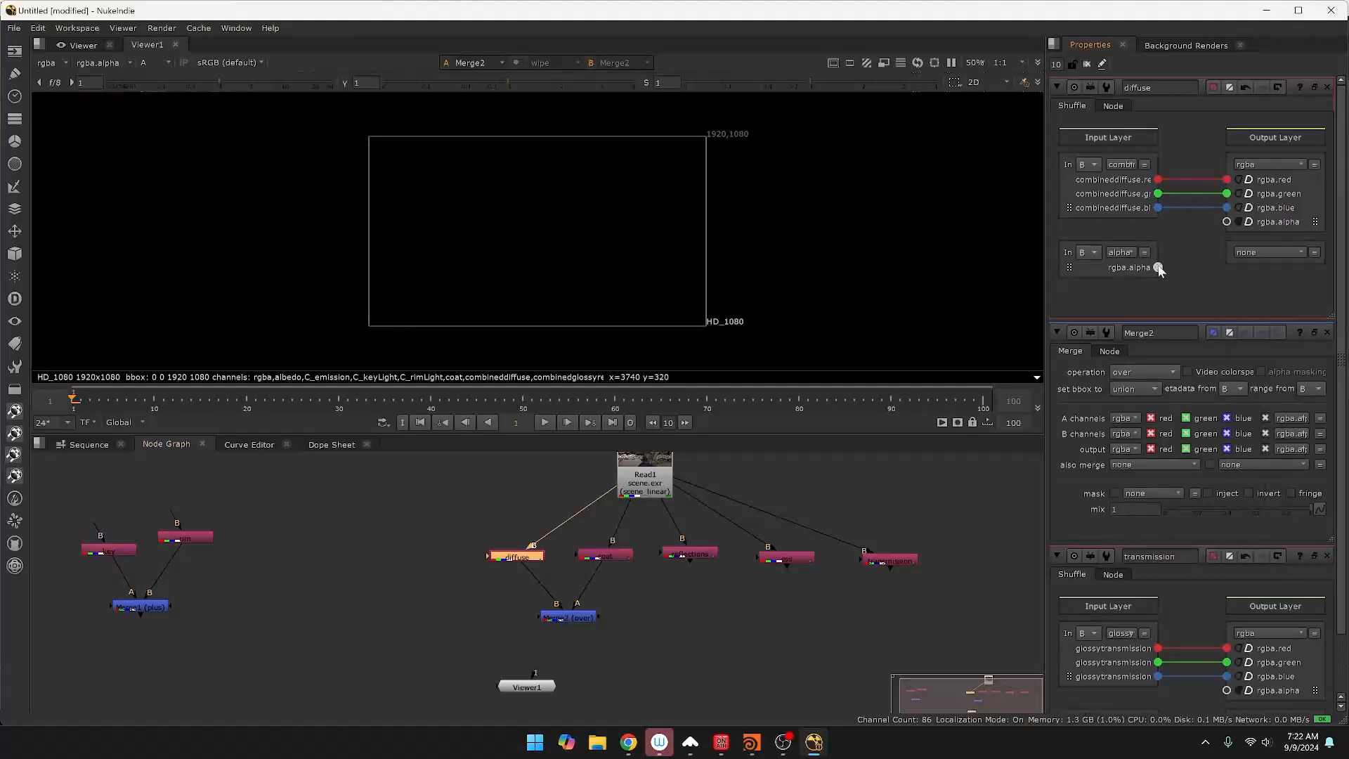
drag(1211, 216, 1227, 222)
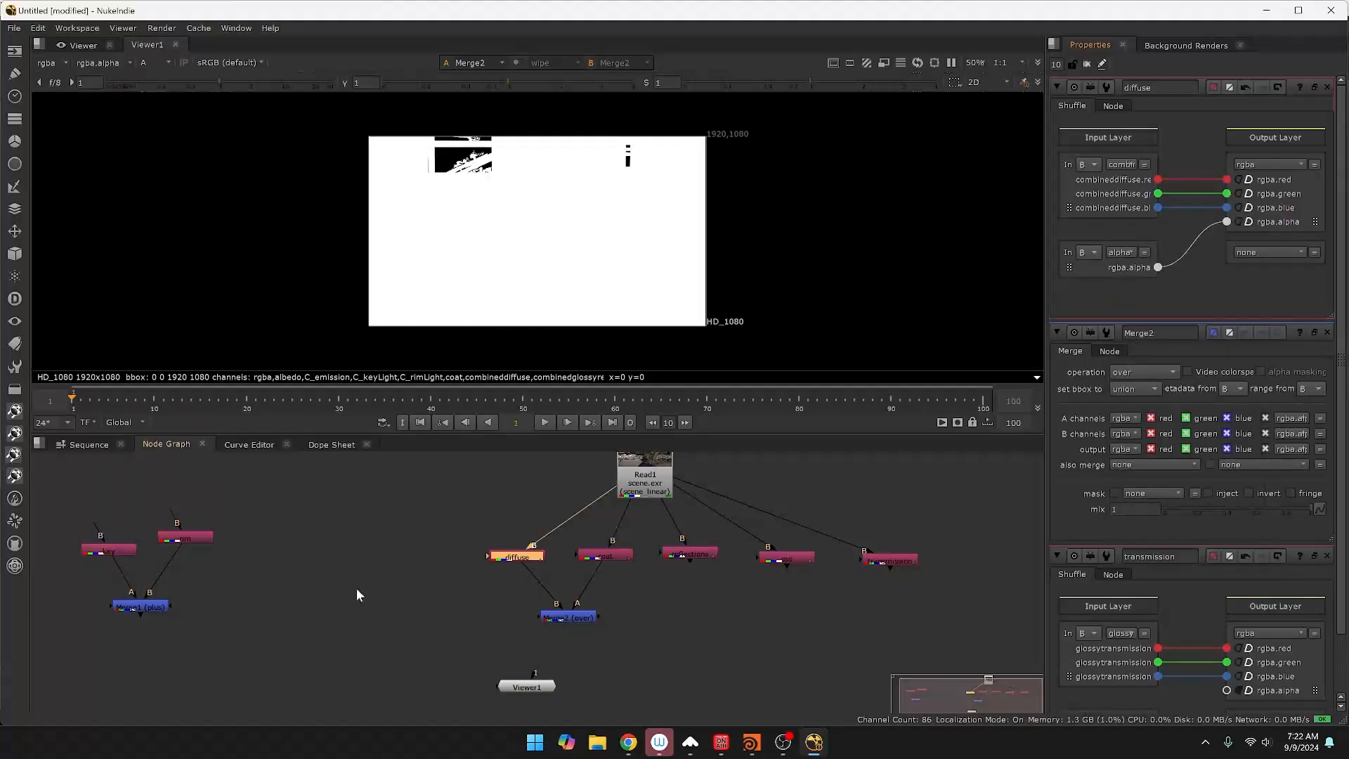
click(563, 617)
key(1)
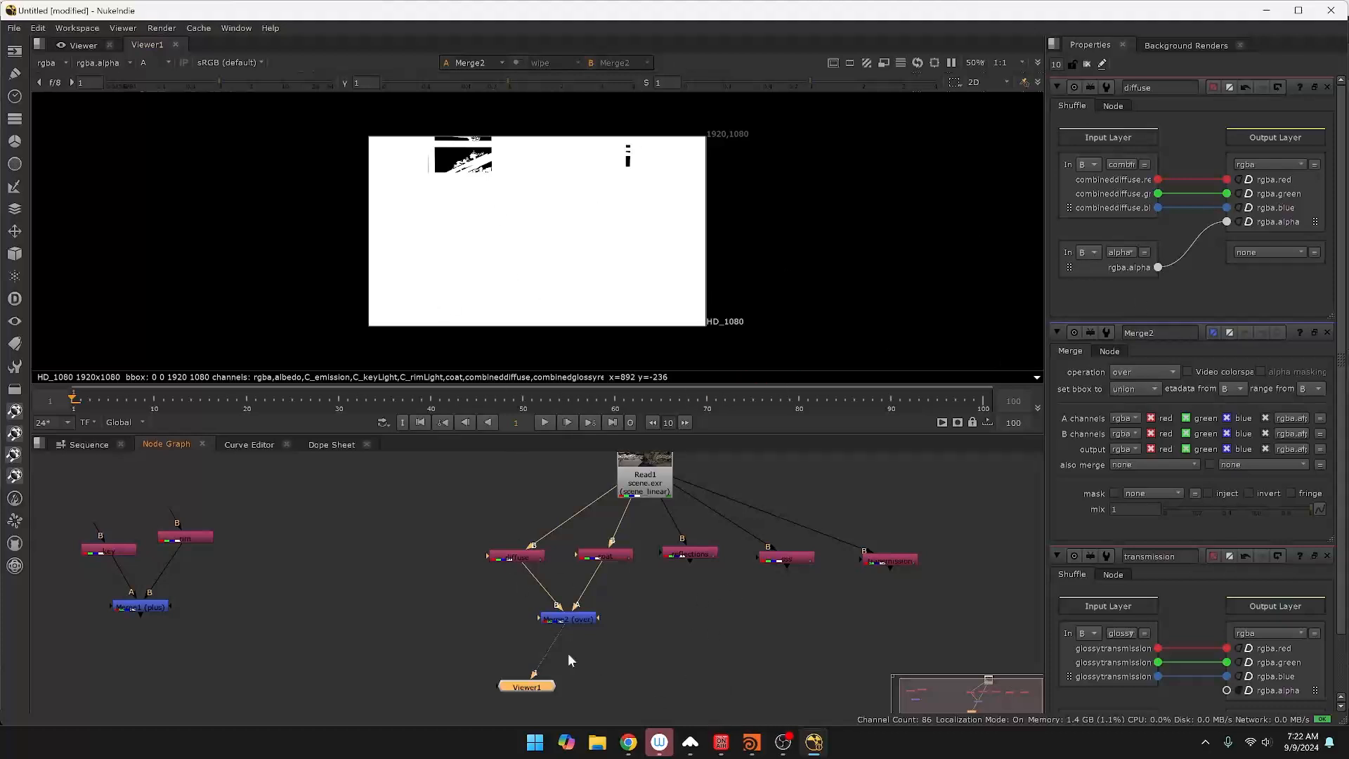
Add a Merge node below Merge2, with its B input from Merge2 and its A input from the third shuffle.
middle_drag(731, 617, 735, 534)
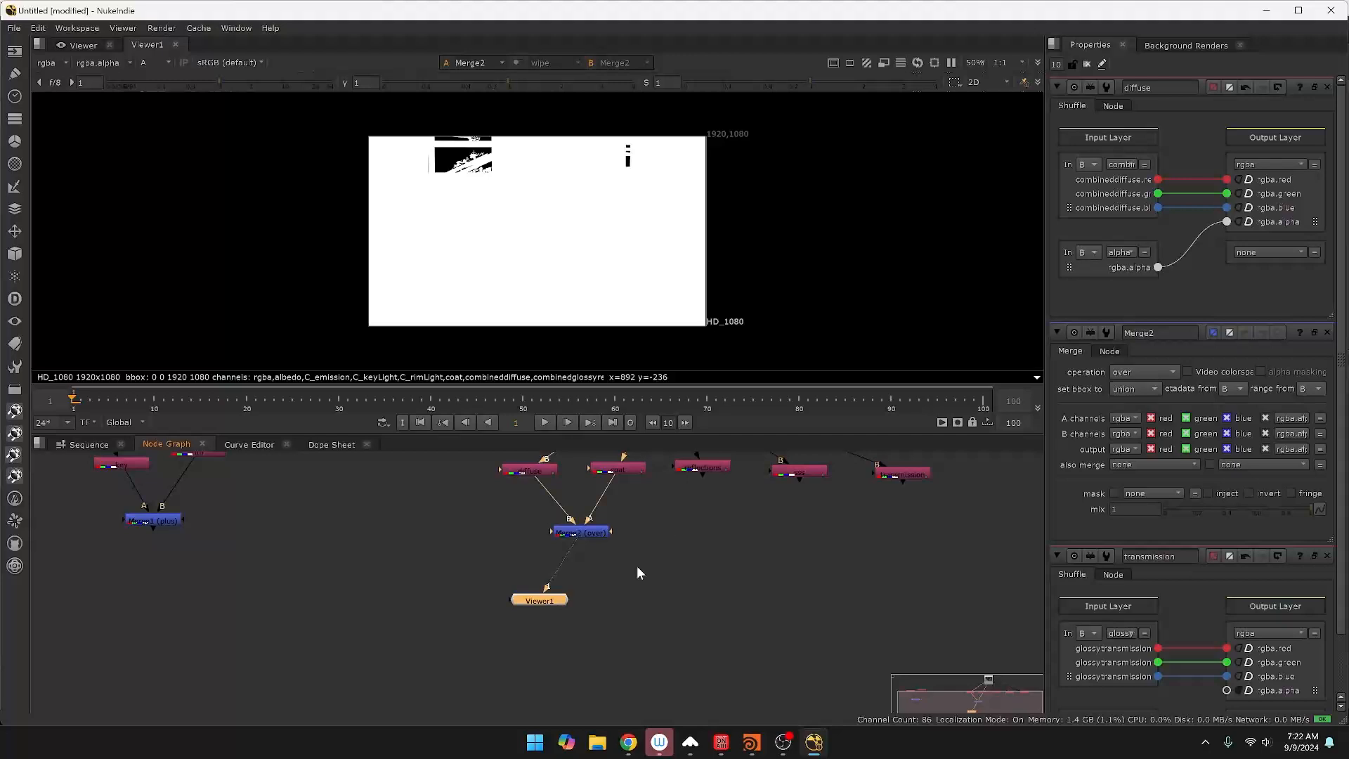
click(726, 595)
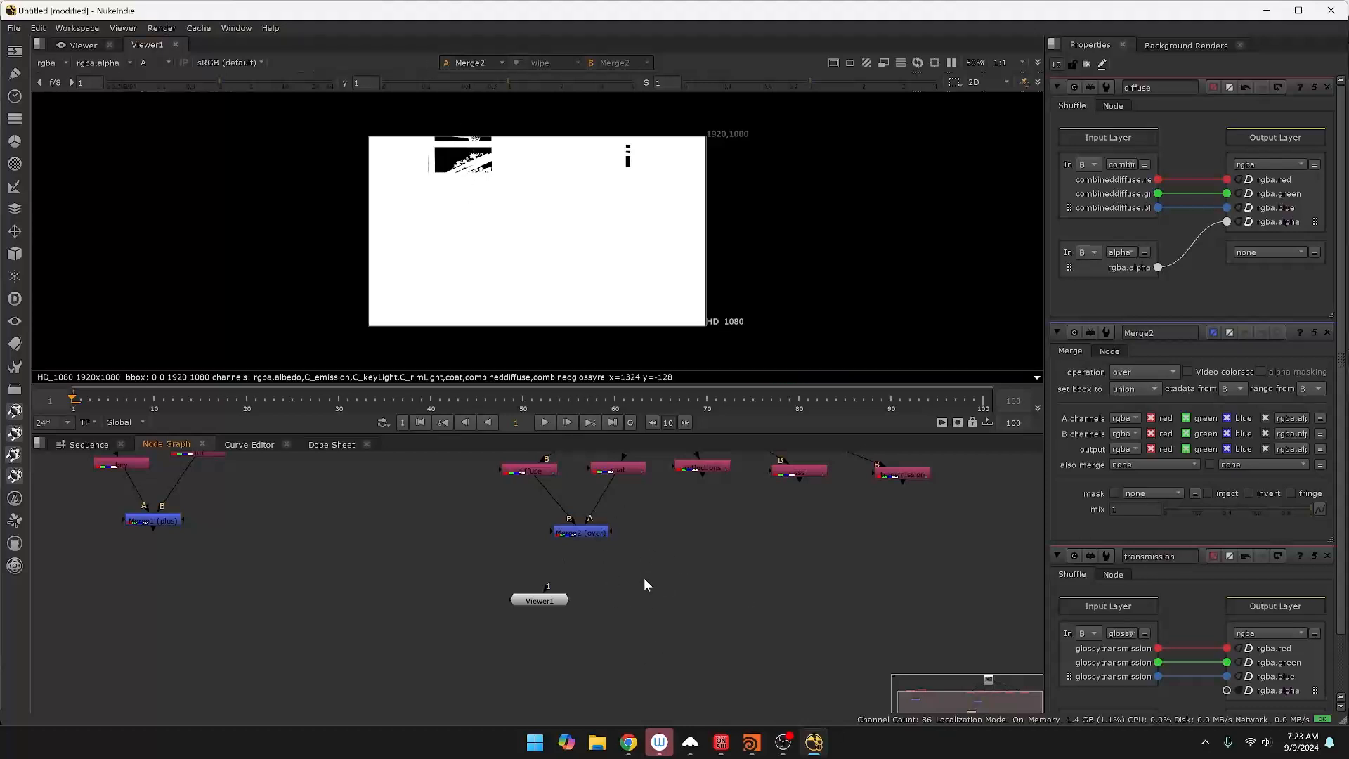
key(Tab)
text(merge)
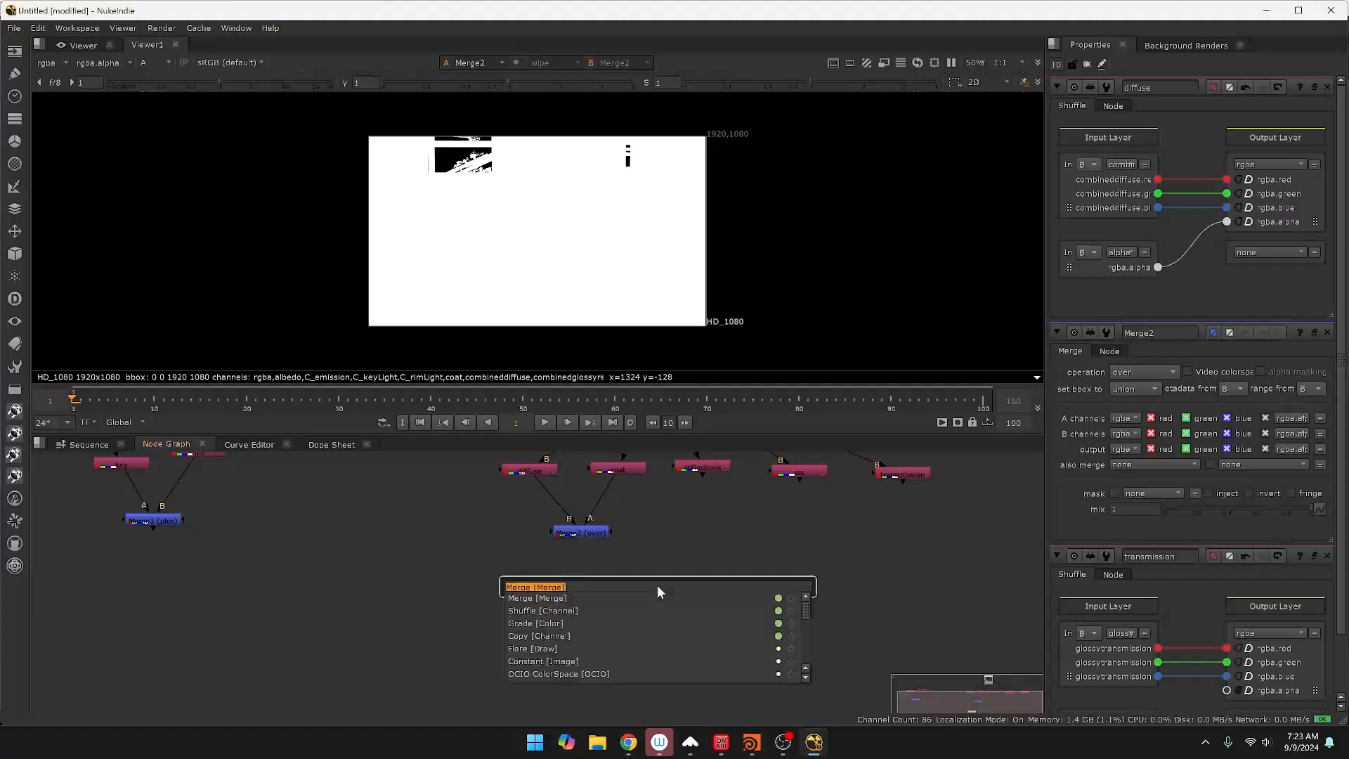
key(Return)
drag(666, 570, 700, 469)
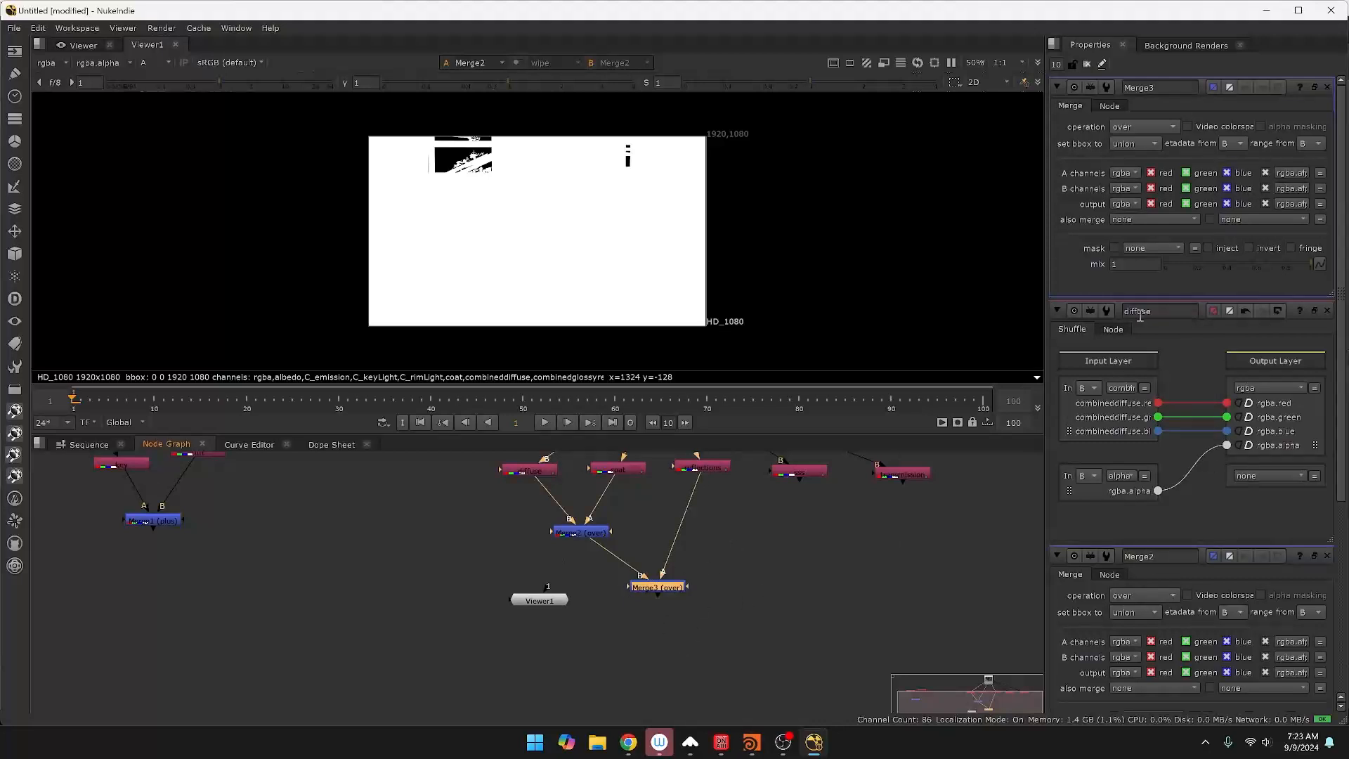
Set Merge3's operation to plus, view its output, and place Viewer1 below it.
click(1135, 125)
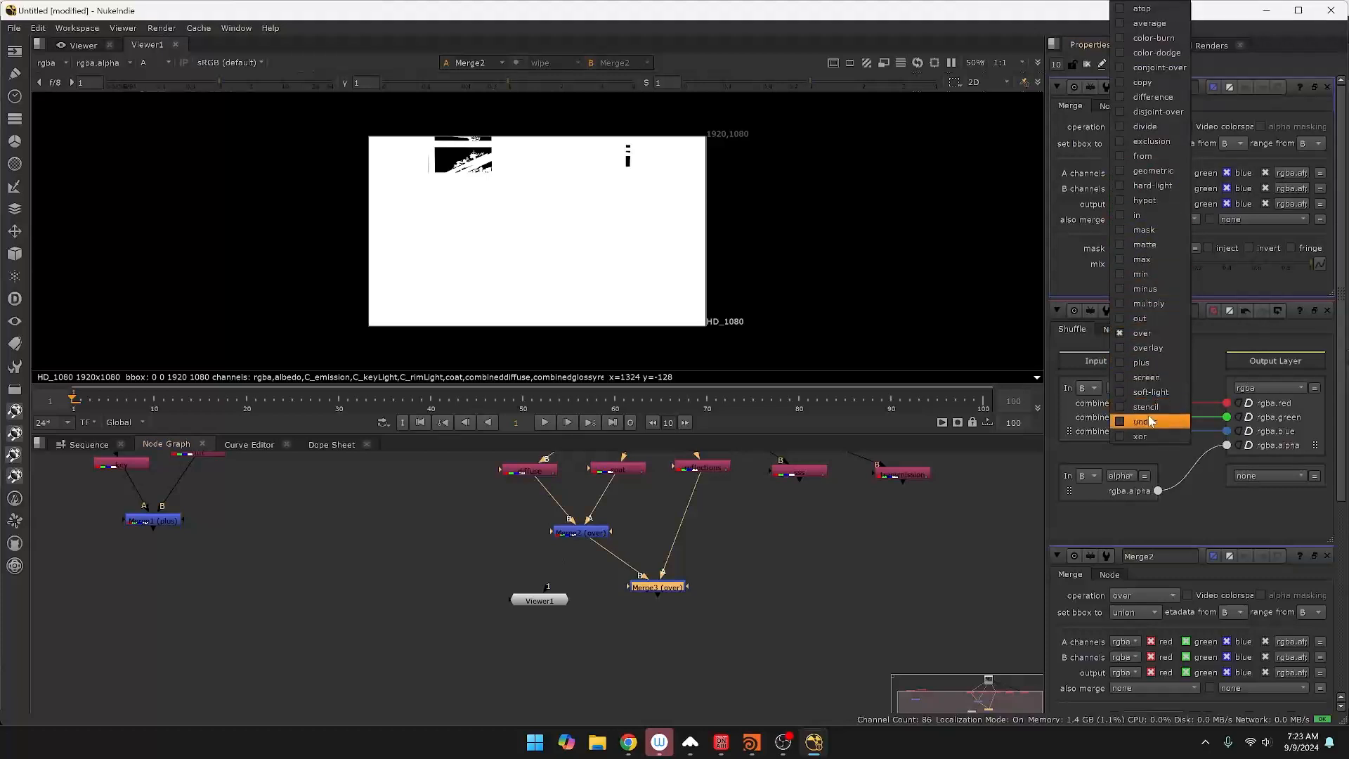
click(1155, 361)
key(1)
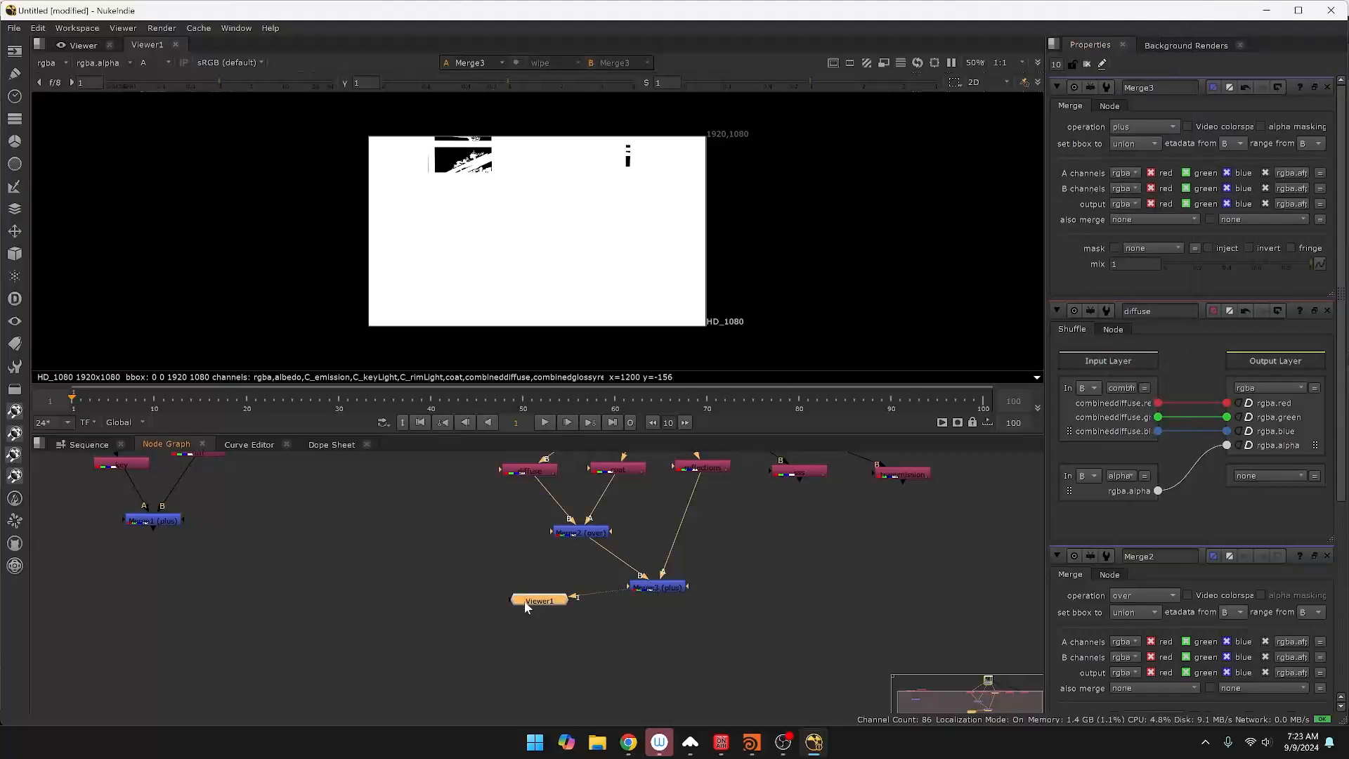
drag(525, 607, 599, 645)
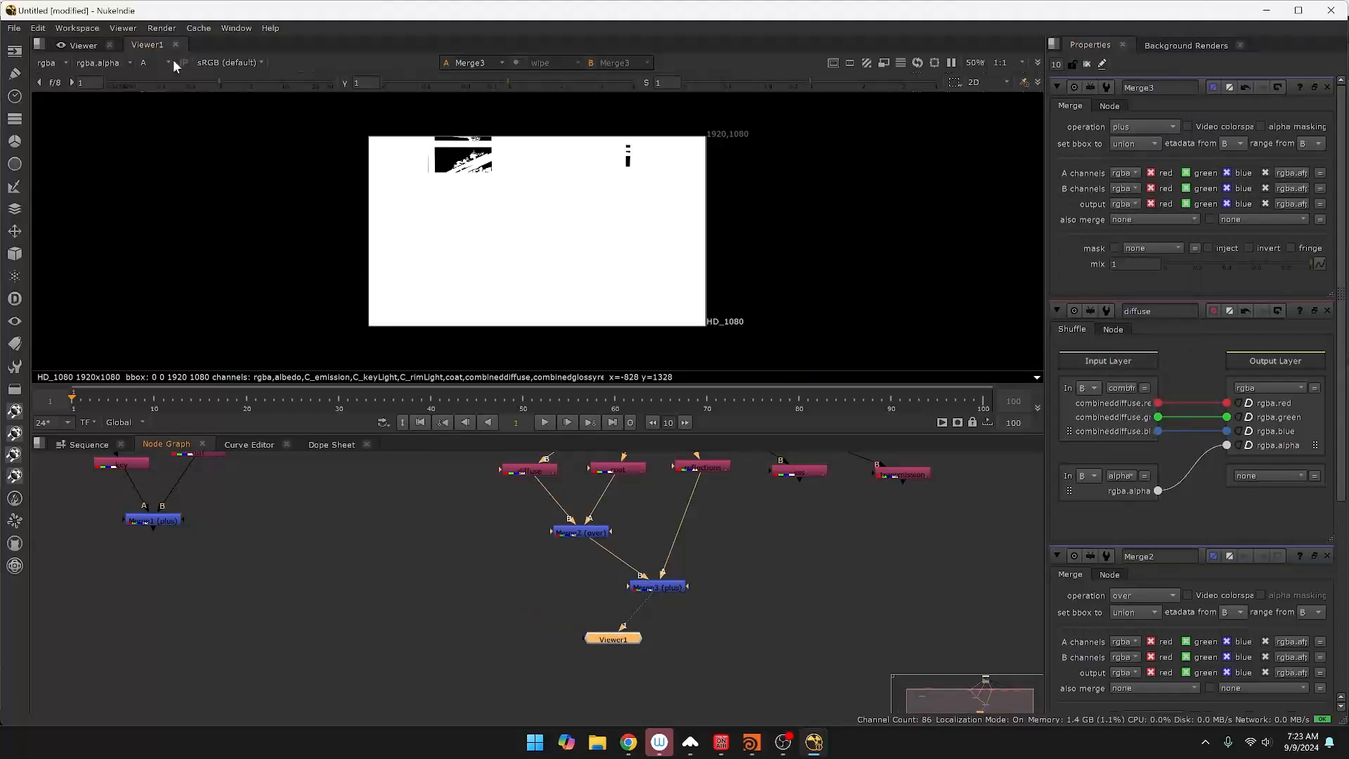
Switch the viewer back to RGB and compare the Merge3 result with the original Read1 image.
click(147, 64)
click(161, 84)
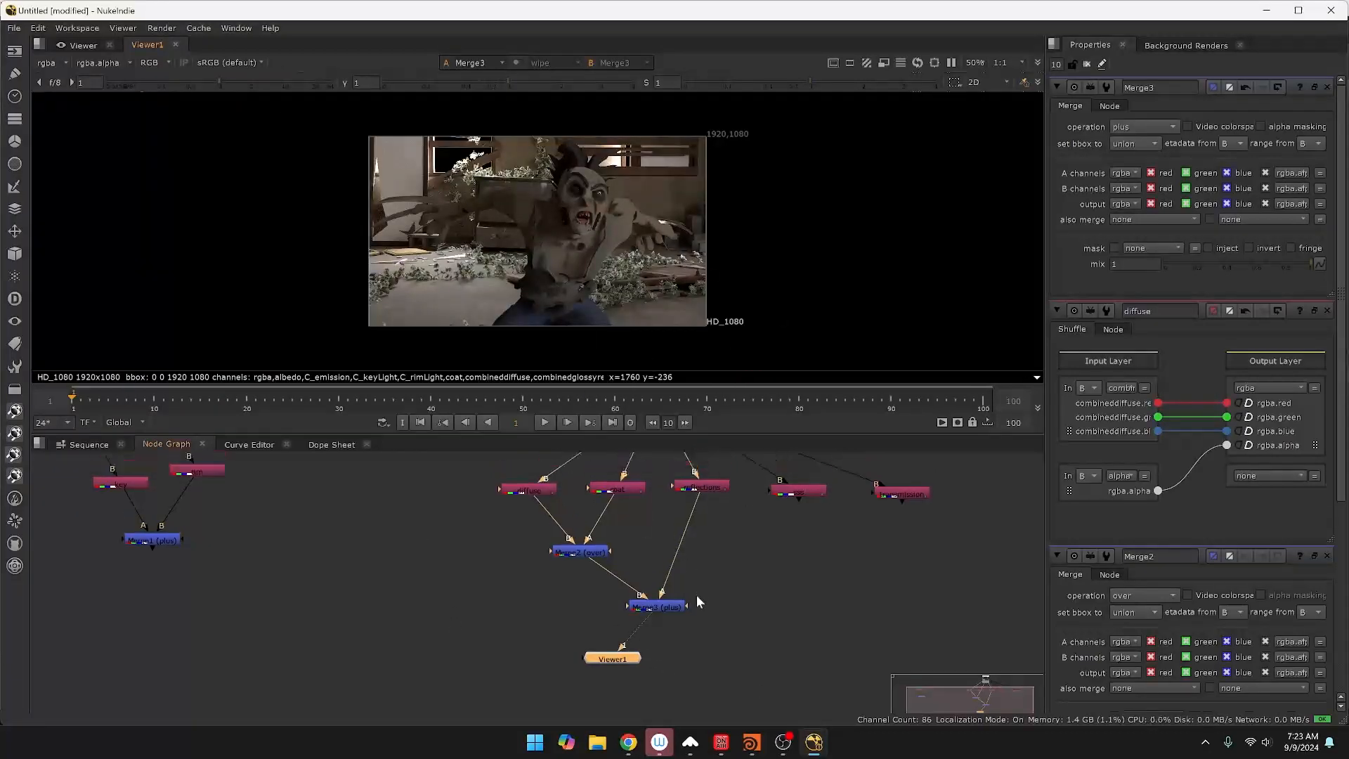
middle_drag(698, 576, 696, 621)
scroll(649, 472, down, 1)
middle_drag(650, 472, 647, 568)
click(655, 530)
key(1)
click(650, 703)
key(1)
click(702, 672)
middle_drag(702, 672, 669, 534)
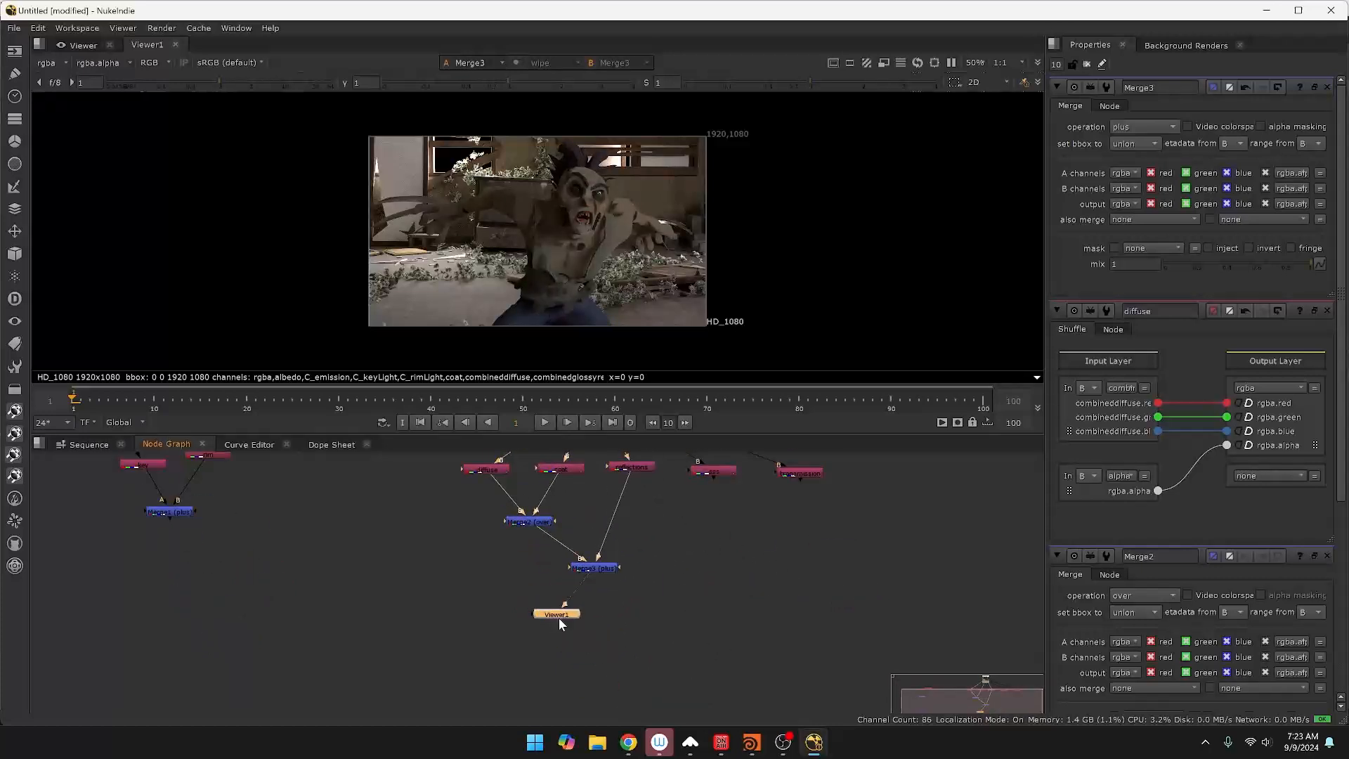
Lower Viewer1 and add another plus merge, with Merge3 in its B input and the fourth shuffle in its A input.
drag(559, 620, 561, 676)
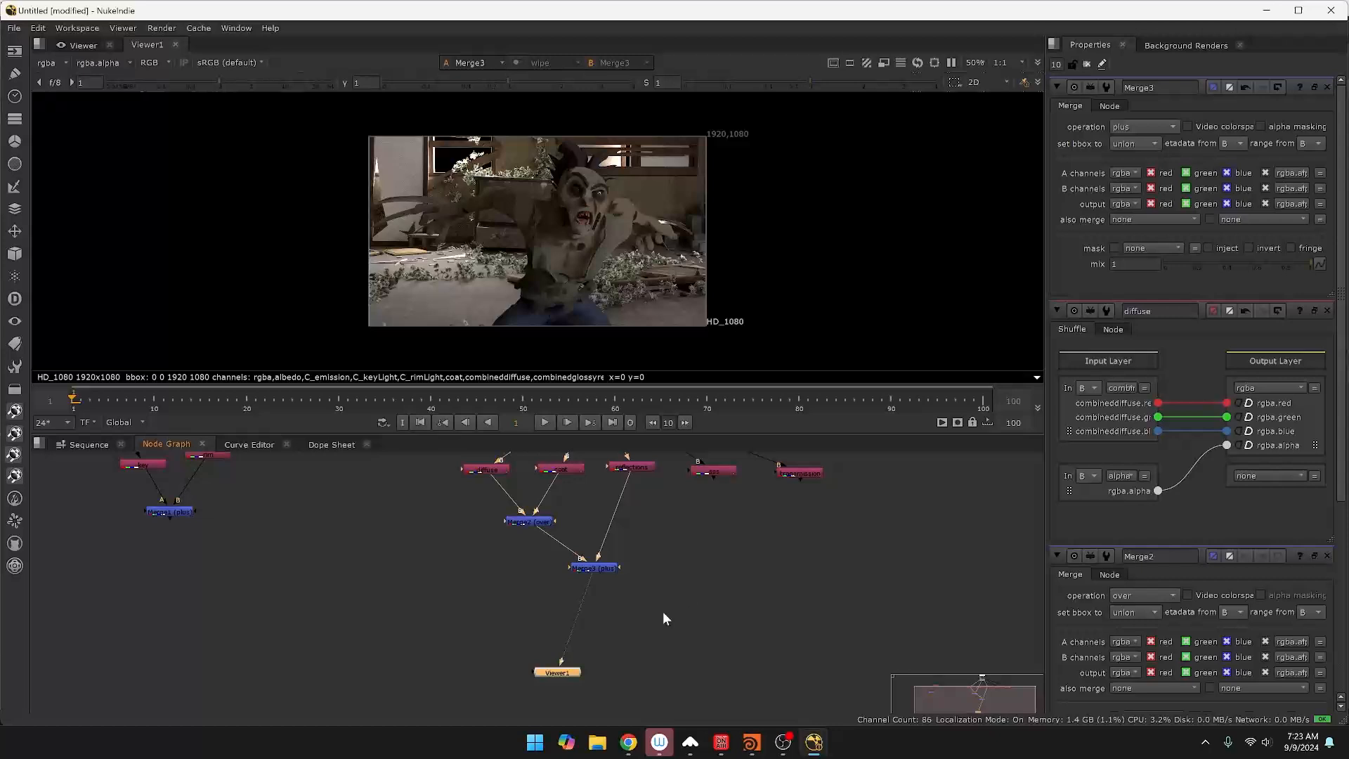
click(609, 572)
click(604, 569)
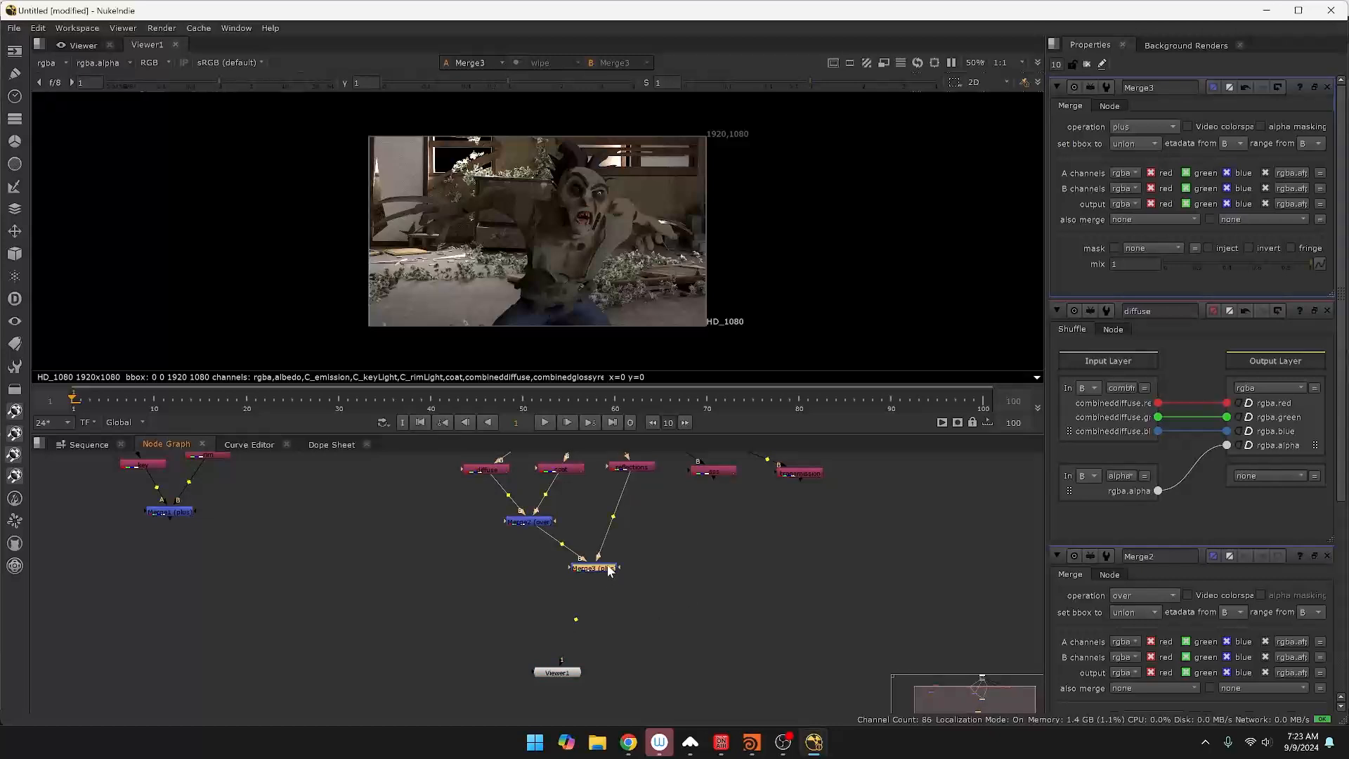
key(m)
drag(671, 572, 658, 645)
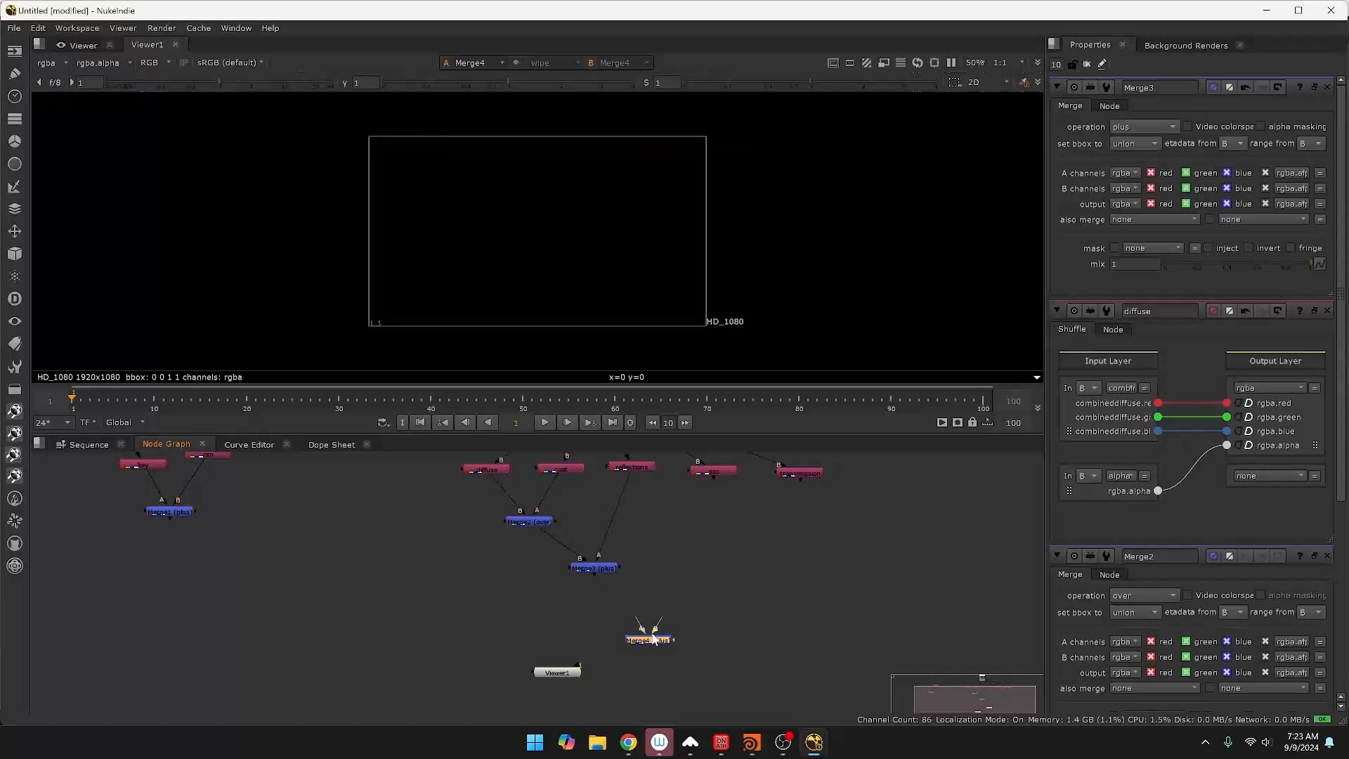
drag(641, 627, 586, 570)
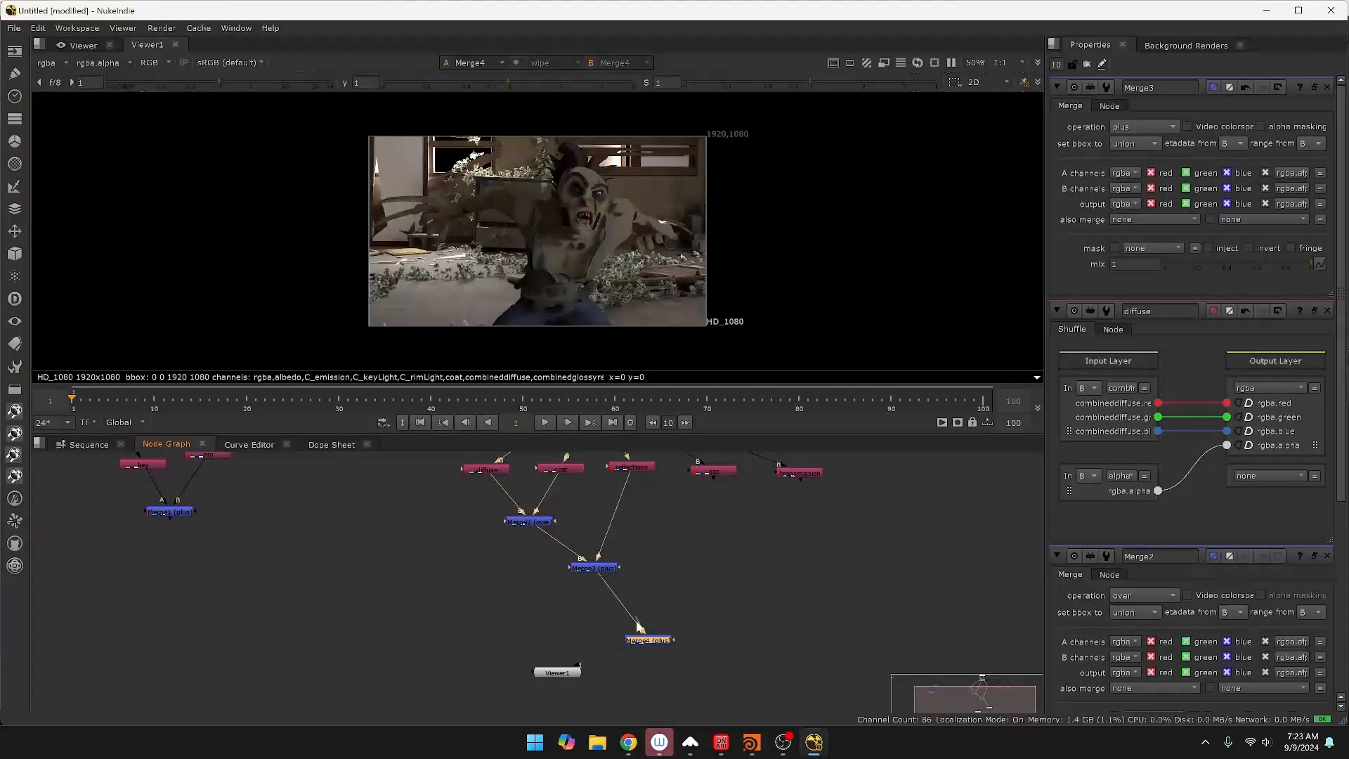
drag(706, 508, 709, 475)
drag(658, 642, 652, 629)
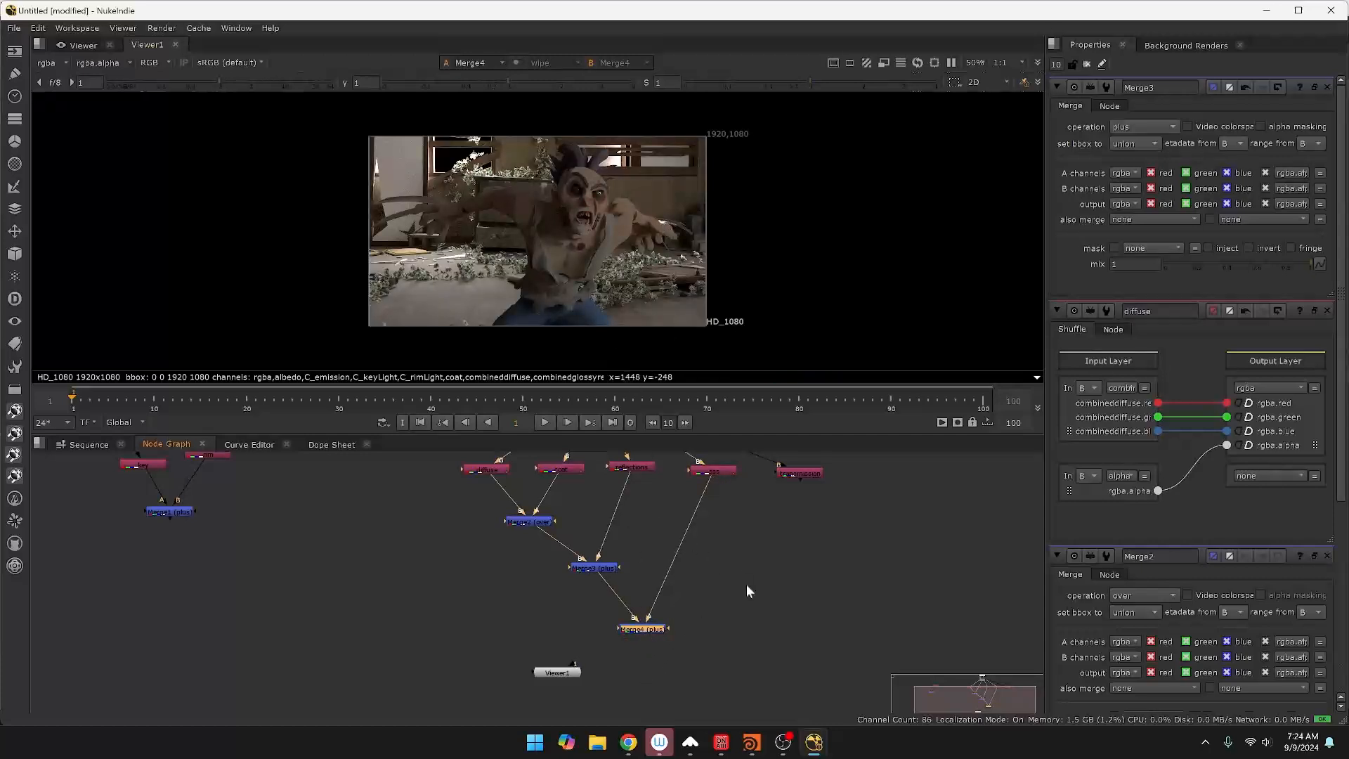
Compare the Read1 image with the Merge4 result in the viewer.
key(f)
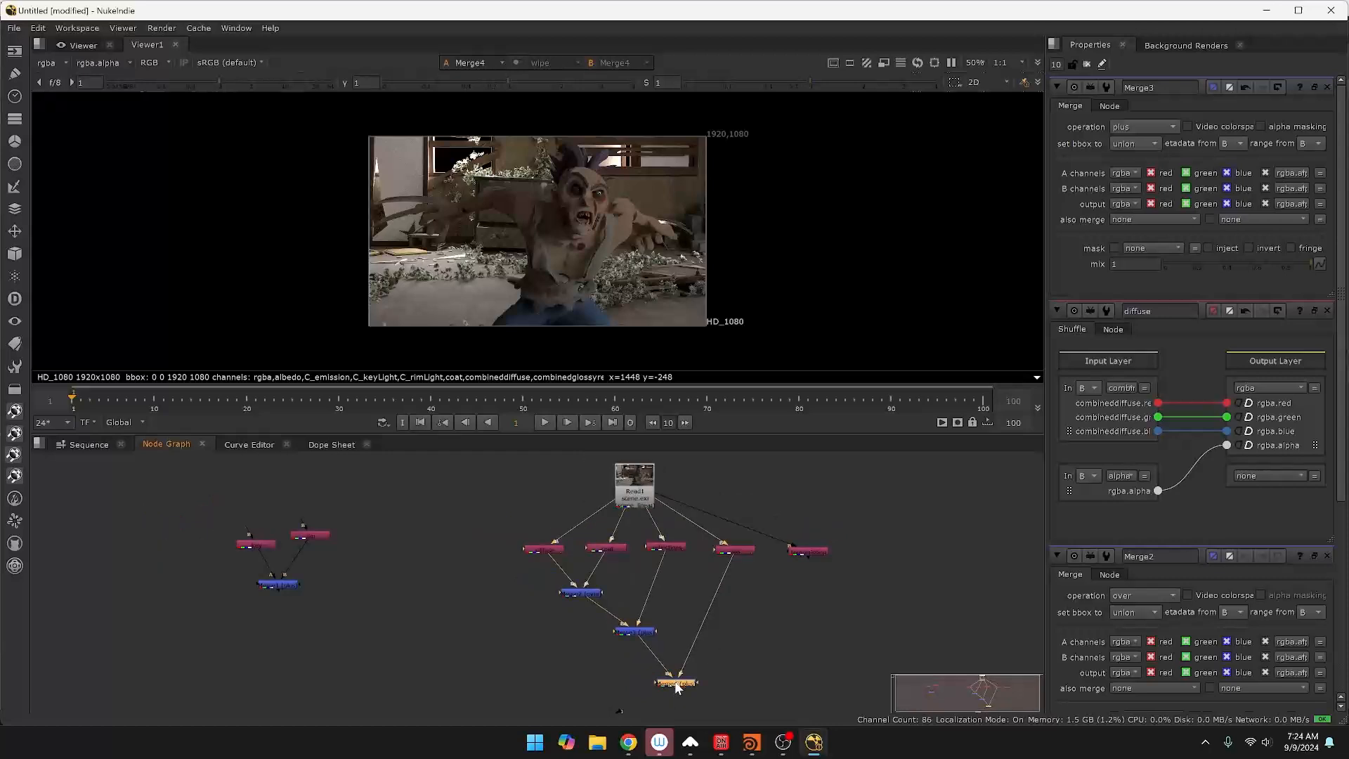
click(638, 480)
key(1)
key(1)
key(1)
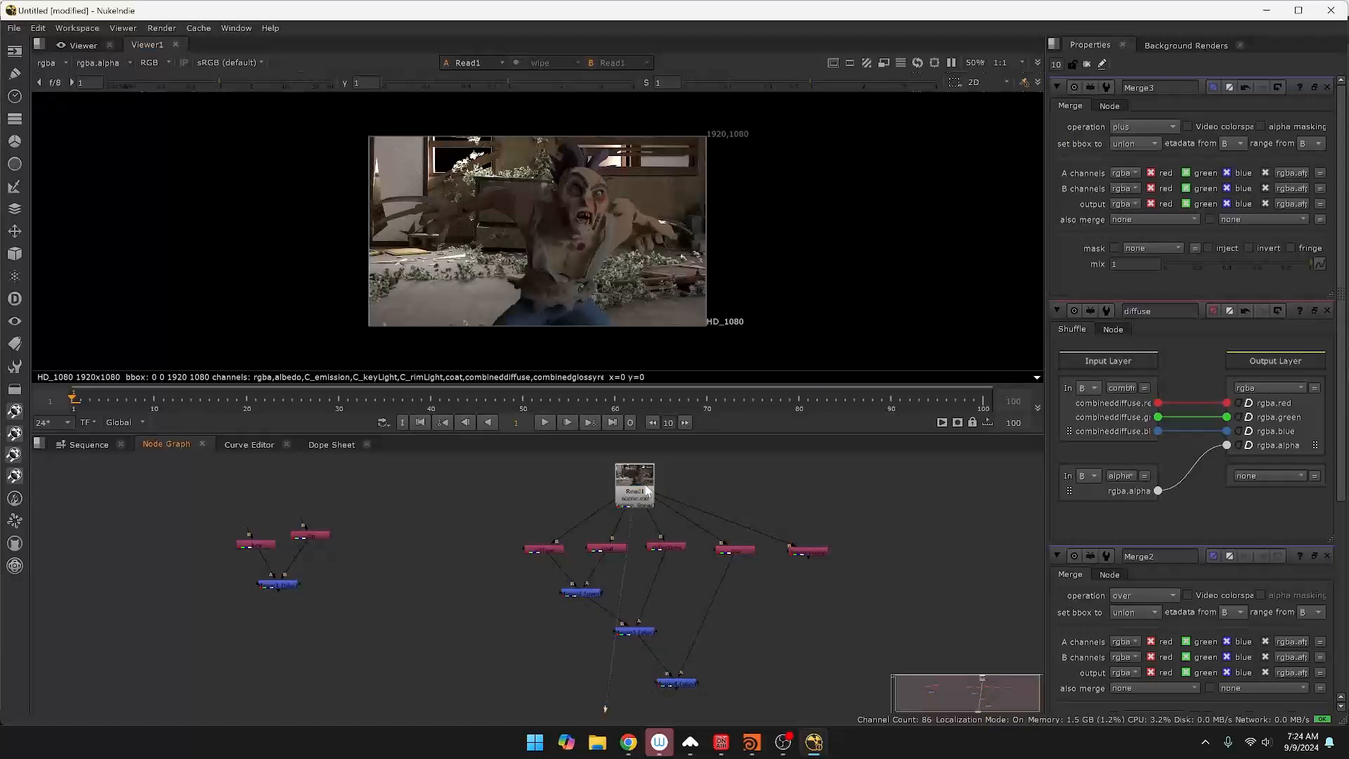
key(1)
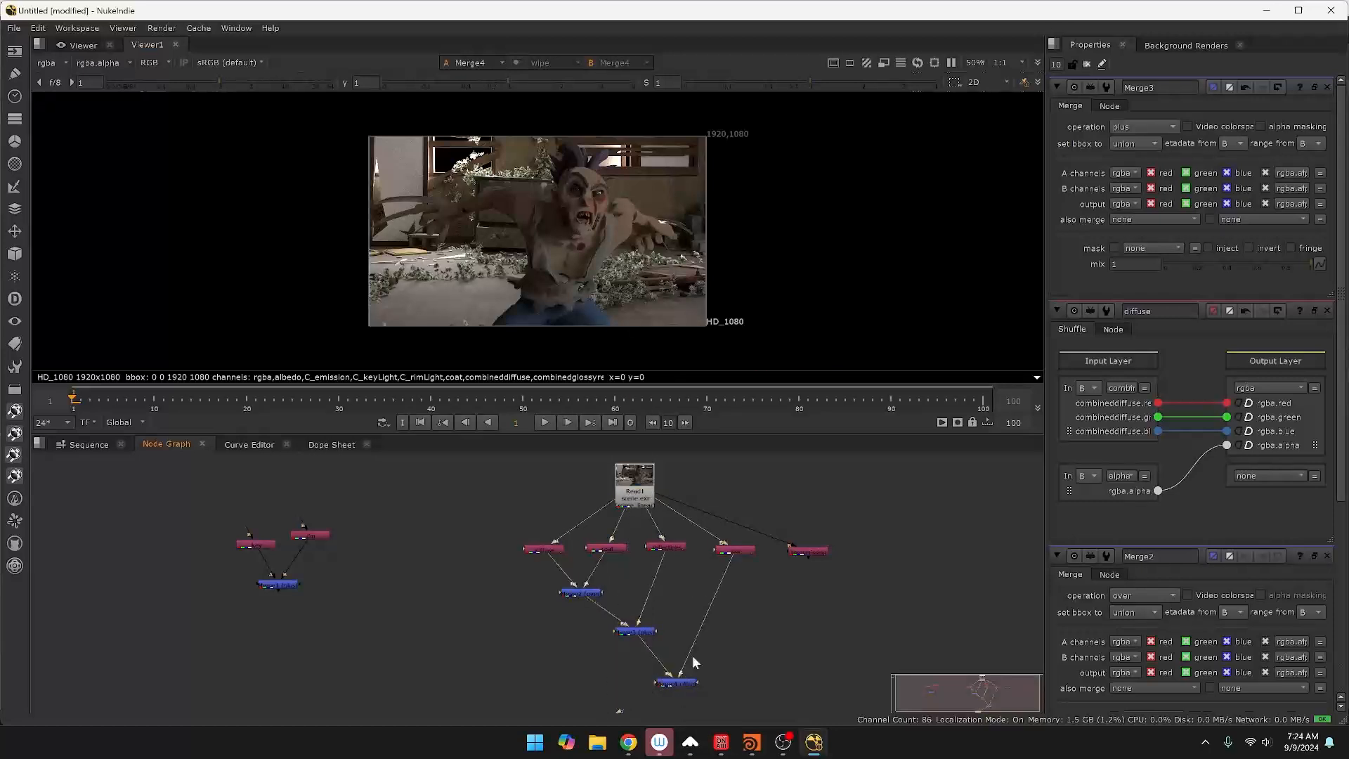
Add a further plus merge, with Merge4 in its B input and the fifth shuffle in its A input.
middle_drag(769, 668, 759, 576)
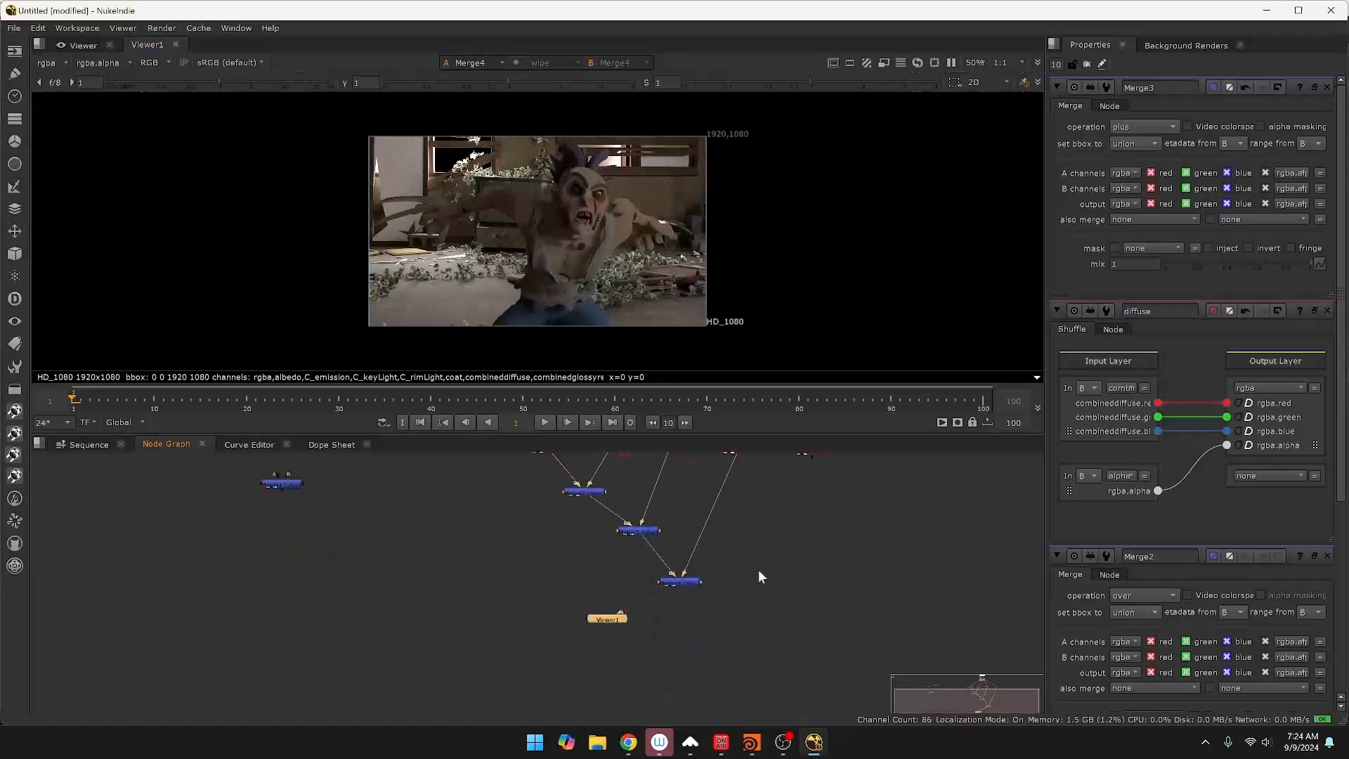
click(692, 581)
click(752, 626)
drag(751, 602, 790, 524)
drag(751, 627, 812, 482)
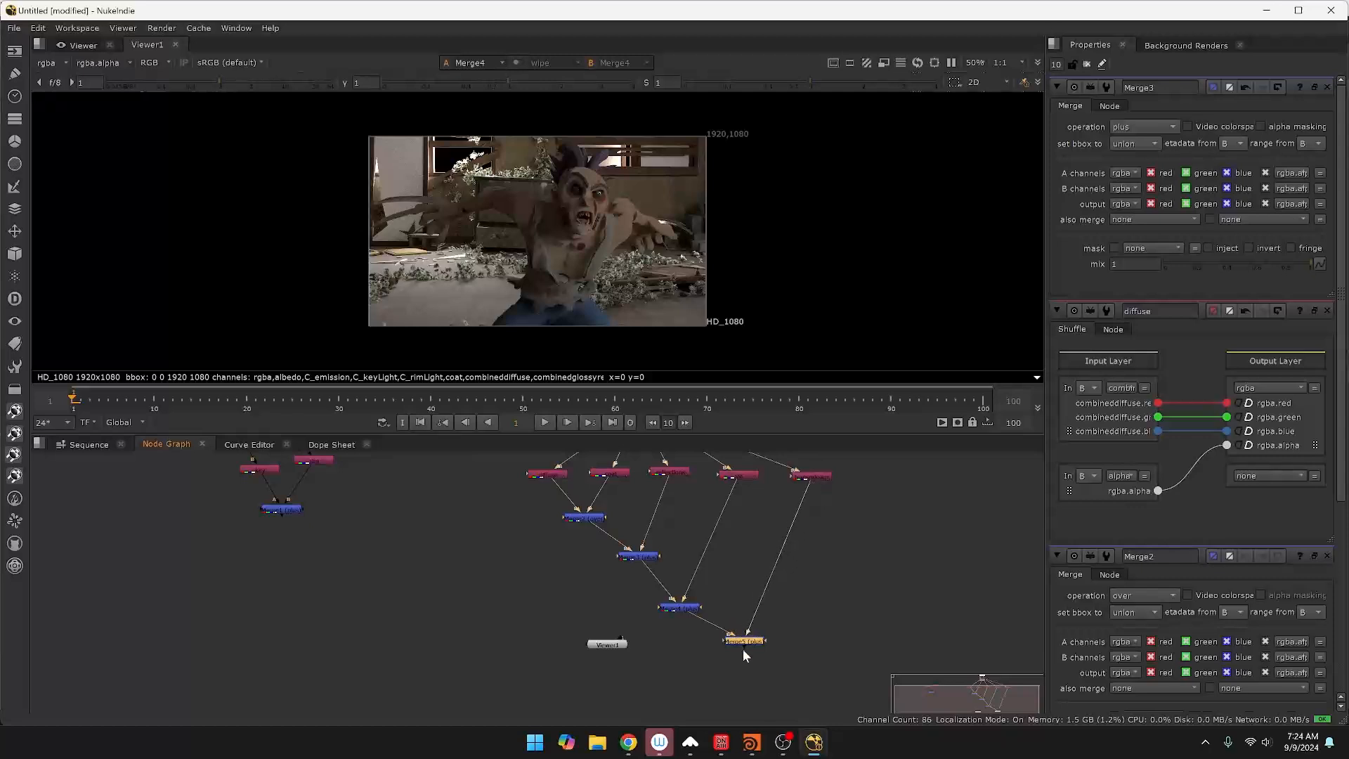
Place Viewer1 below Merge5, view the final merge, and center Read1 above the row of shuffles.
click(607, 644)
drag(617, 645, 731, 694)
scroll(783, 699, down, 5)
scroll(801, 671, up, 3)
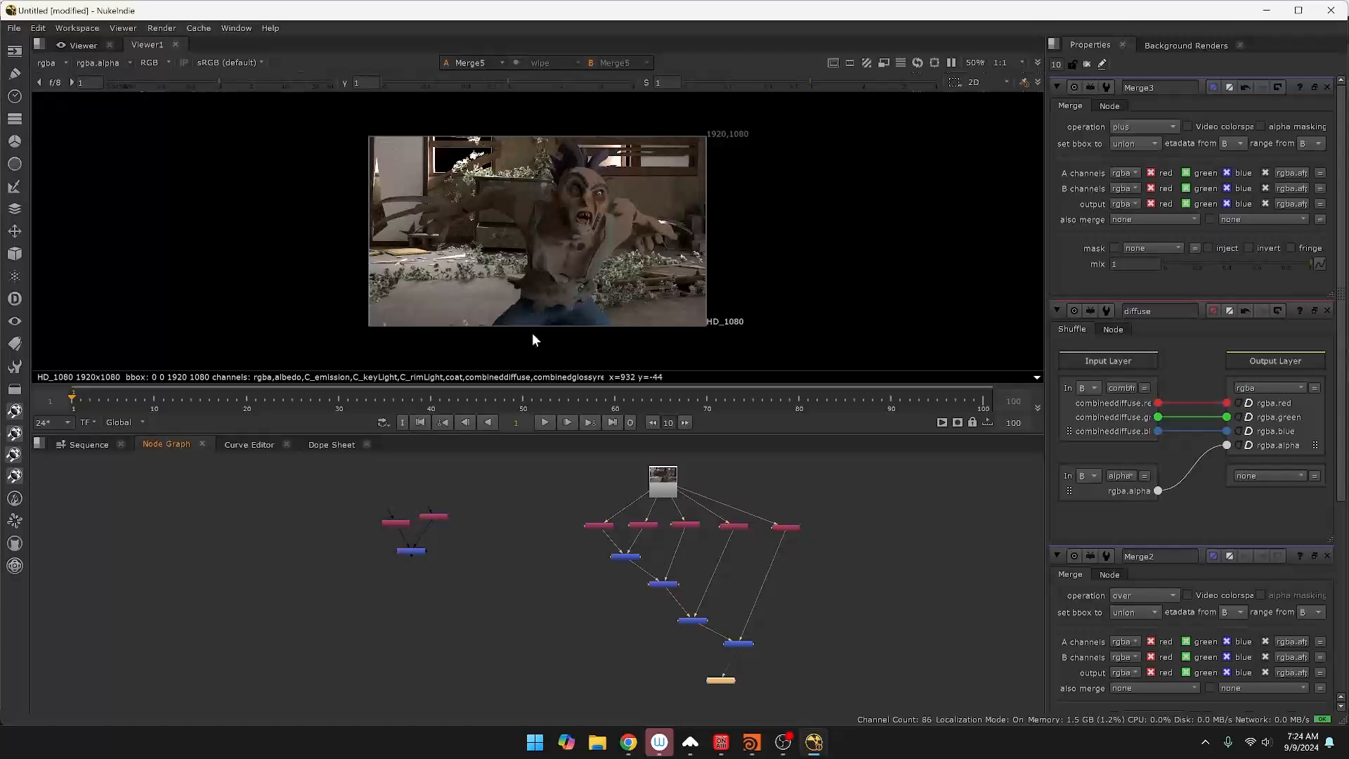
mouse_move(676, 468)
mouse_down()
mouse_move(712, 461)
mouse_move(698, 455)
mouse_up()
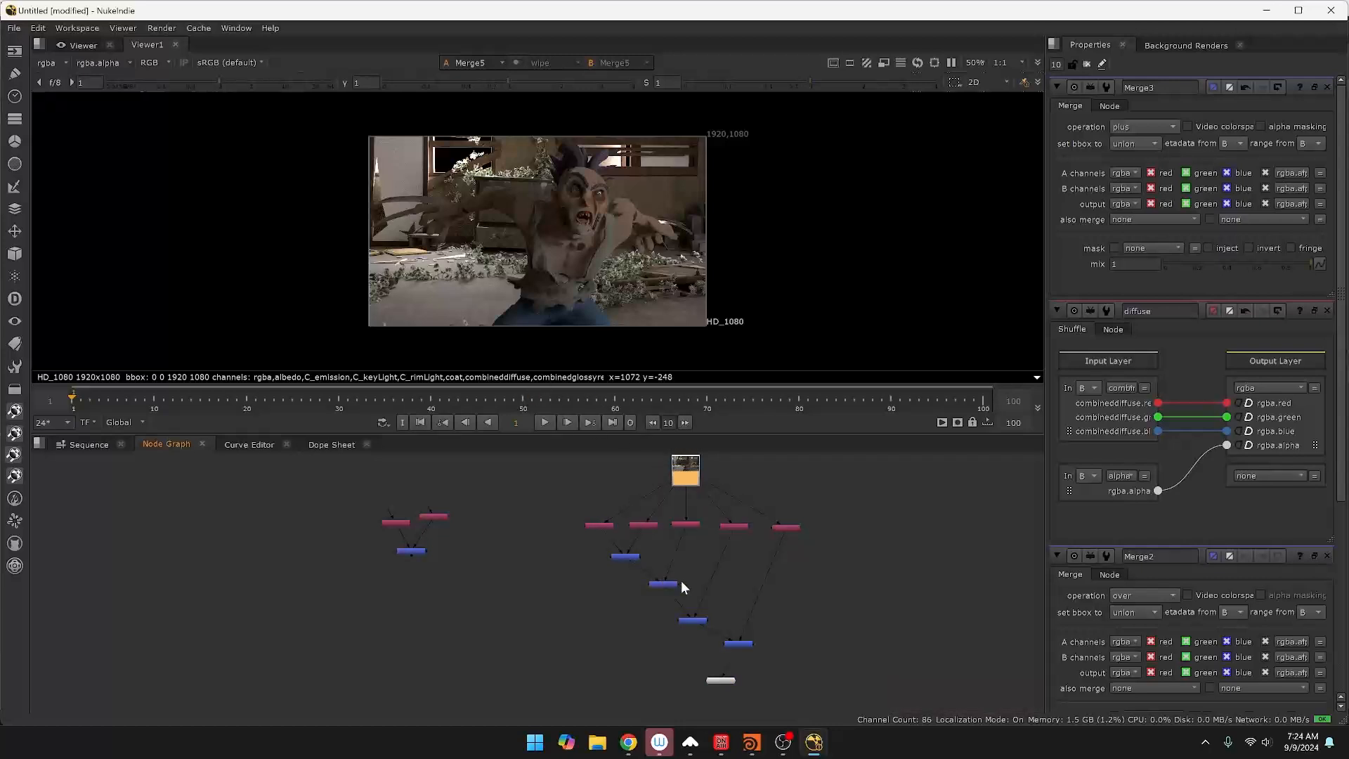
Alternate the viewer between Read1 and Merge5 to compare the original render with the recombined passes.
click(744, 643)
click(694, 472)
key(1)
click(736, 643)
key(1)
click(685, 469)
key(1)
click(741, 646)
key(1)
click(687, 481)
key(1)
click(739, 645)
key(1)
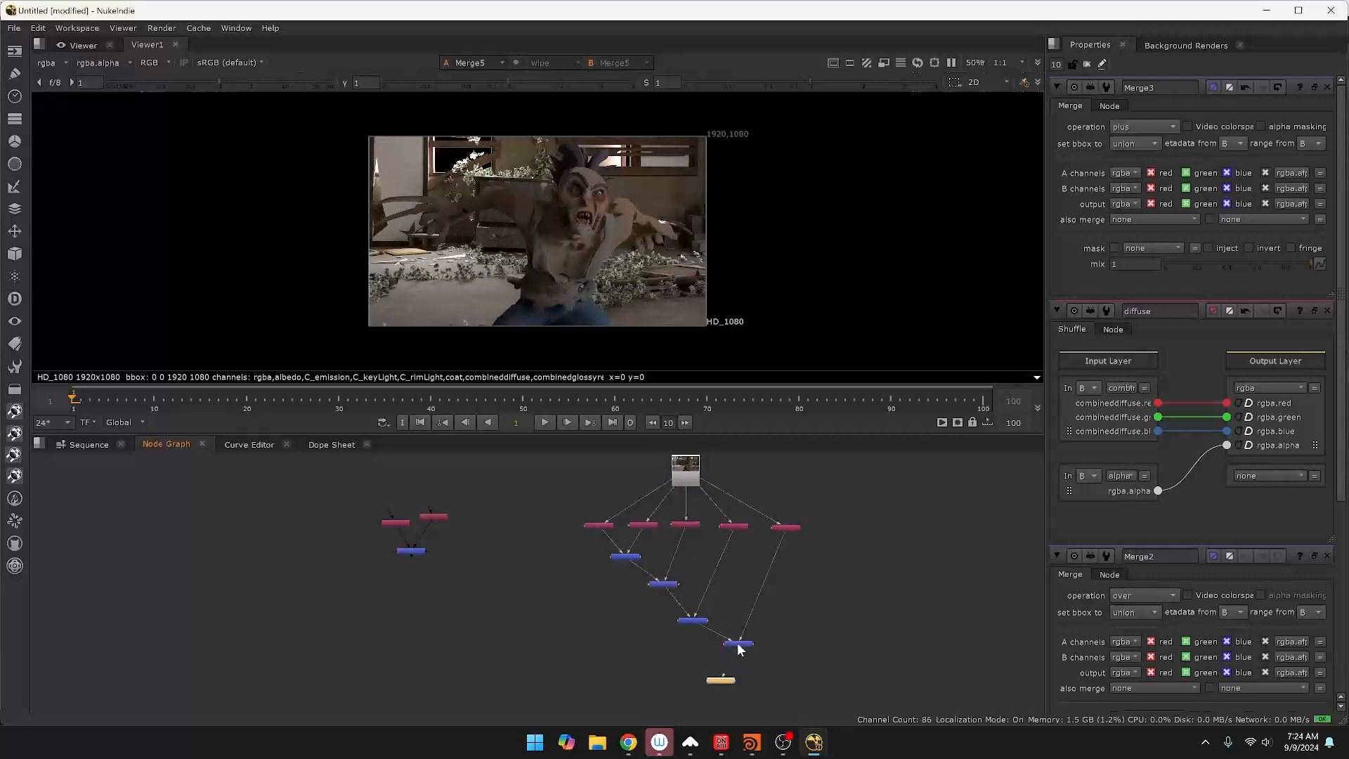
Move Viewer1 further below Merge5 and search the available nodes for "cont".
scroll(818, 623, down, 3)
middle_drag(823, 592, 707, 565)
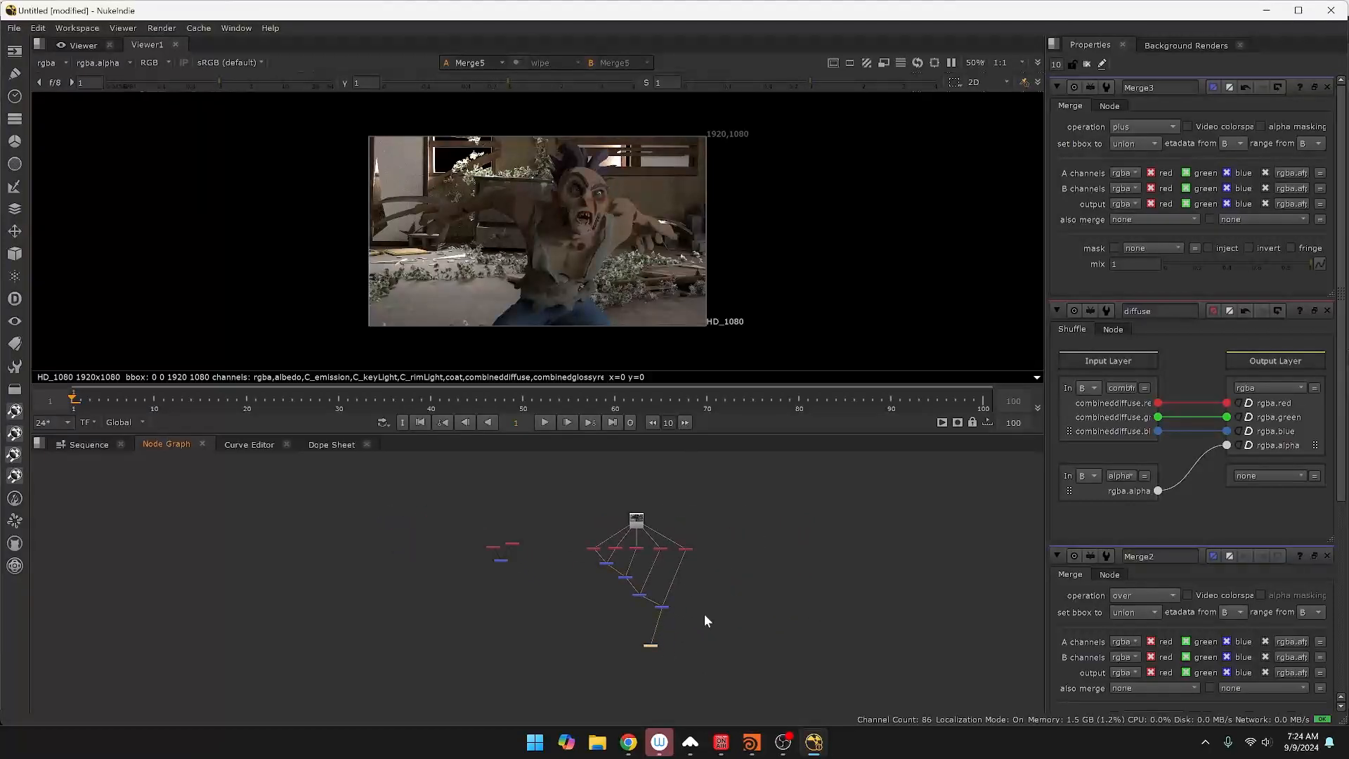
scroll(823, 596, up, 5)
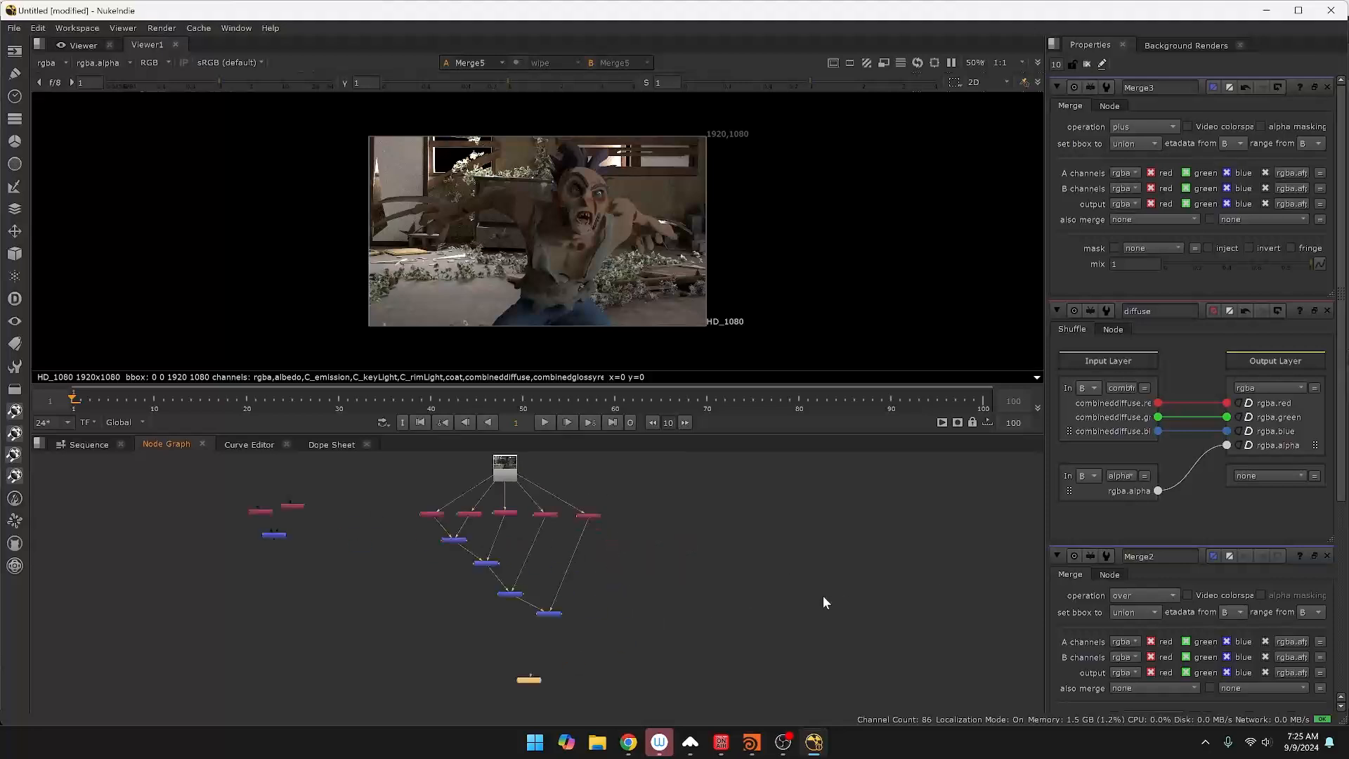
middle_drag(797, 597, 840, 599)
middle_drag(732, 605, 819, 632)
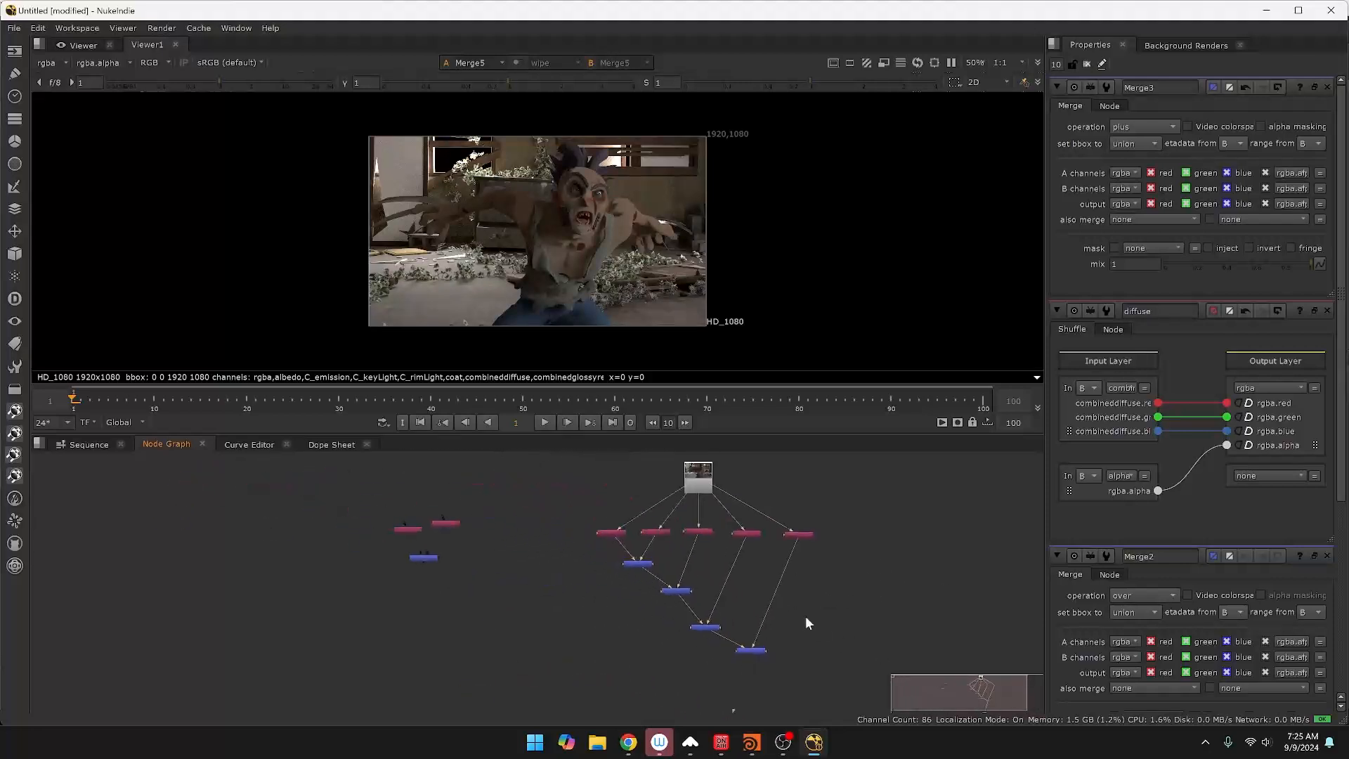
key(Tab)
text(cont)
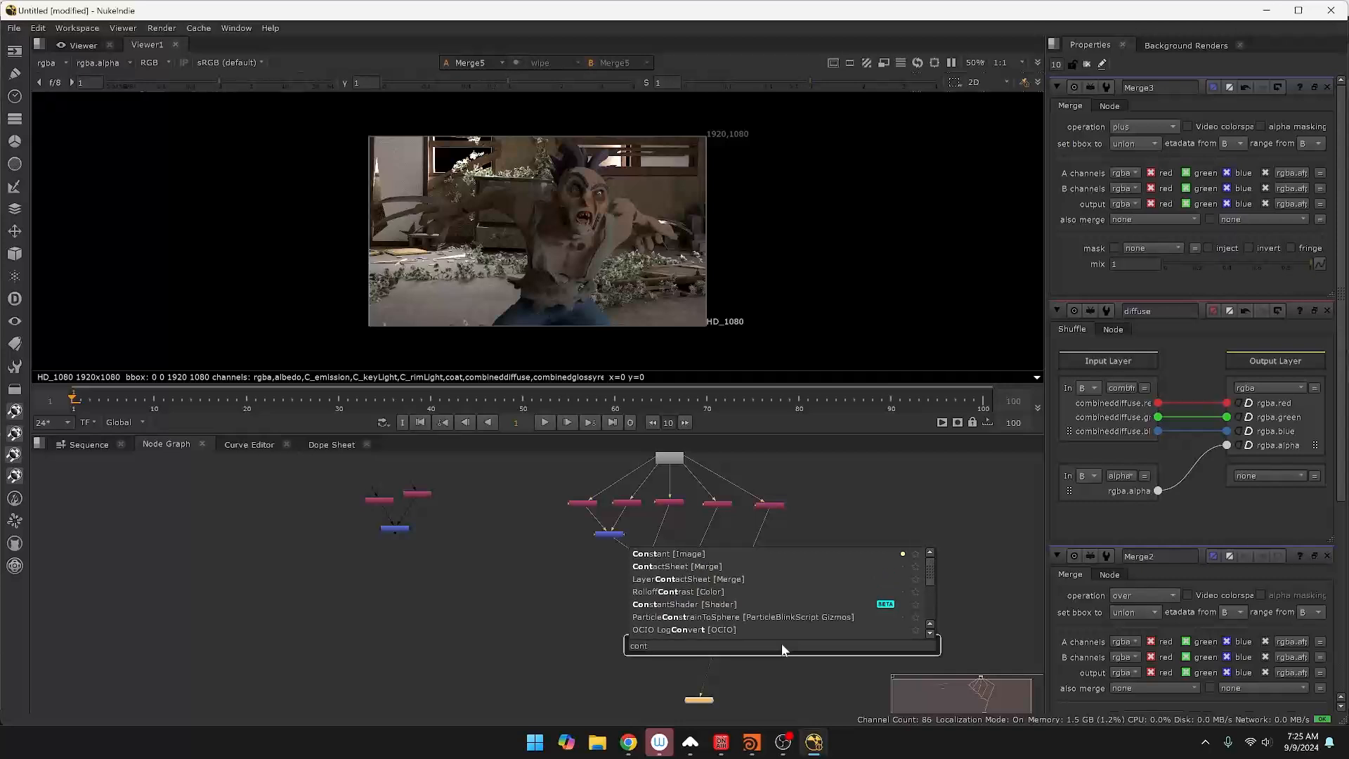
Add a Constant node to the node graph and place it beside the lowest Merge node.
key(Down)
key(Down)
key(Down)
key(Down)
key(Down)
key(Down)
key(Down)
key(Down)
key(Down)
key(Down)
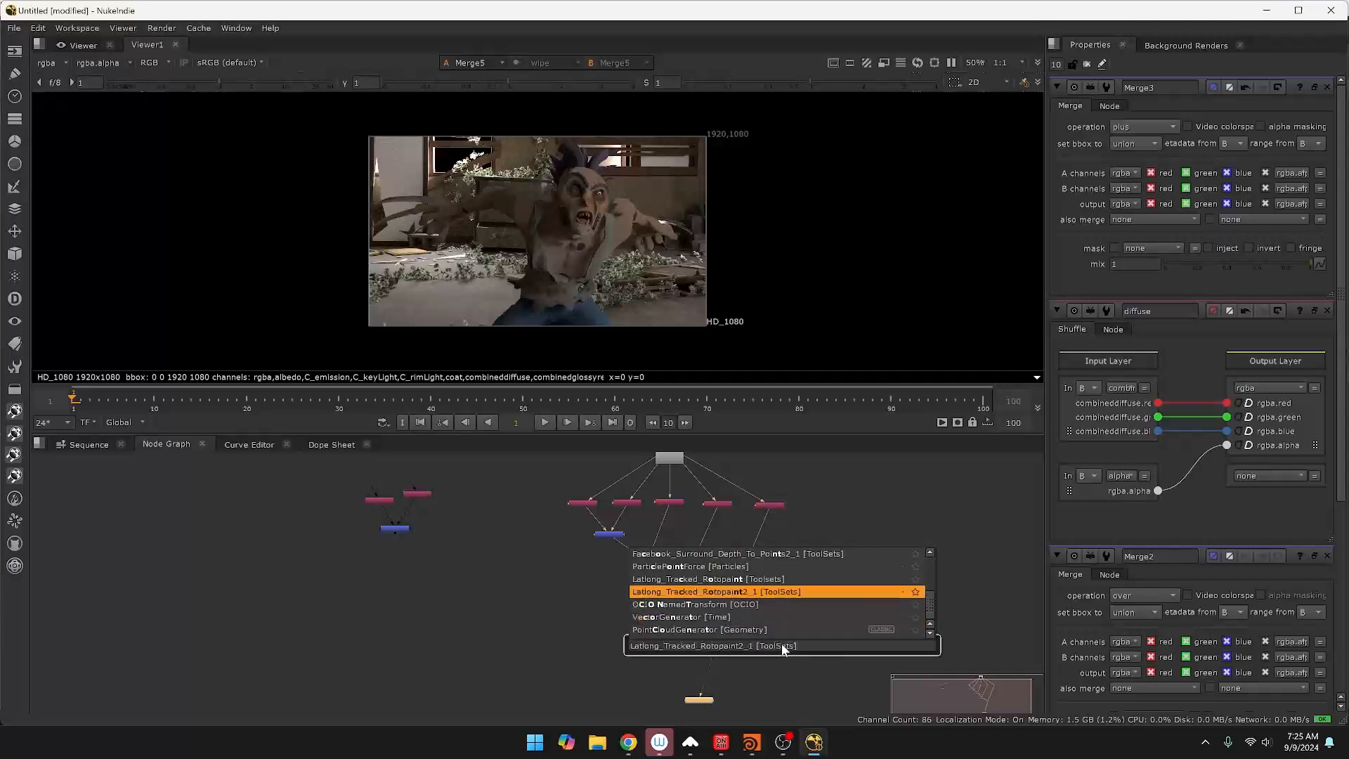
key(ctrl+a)
text(const)
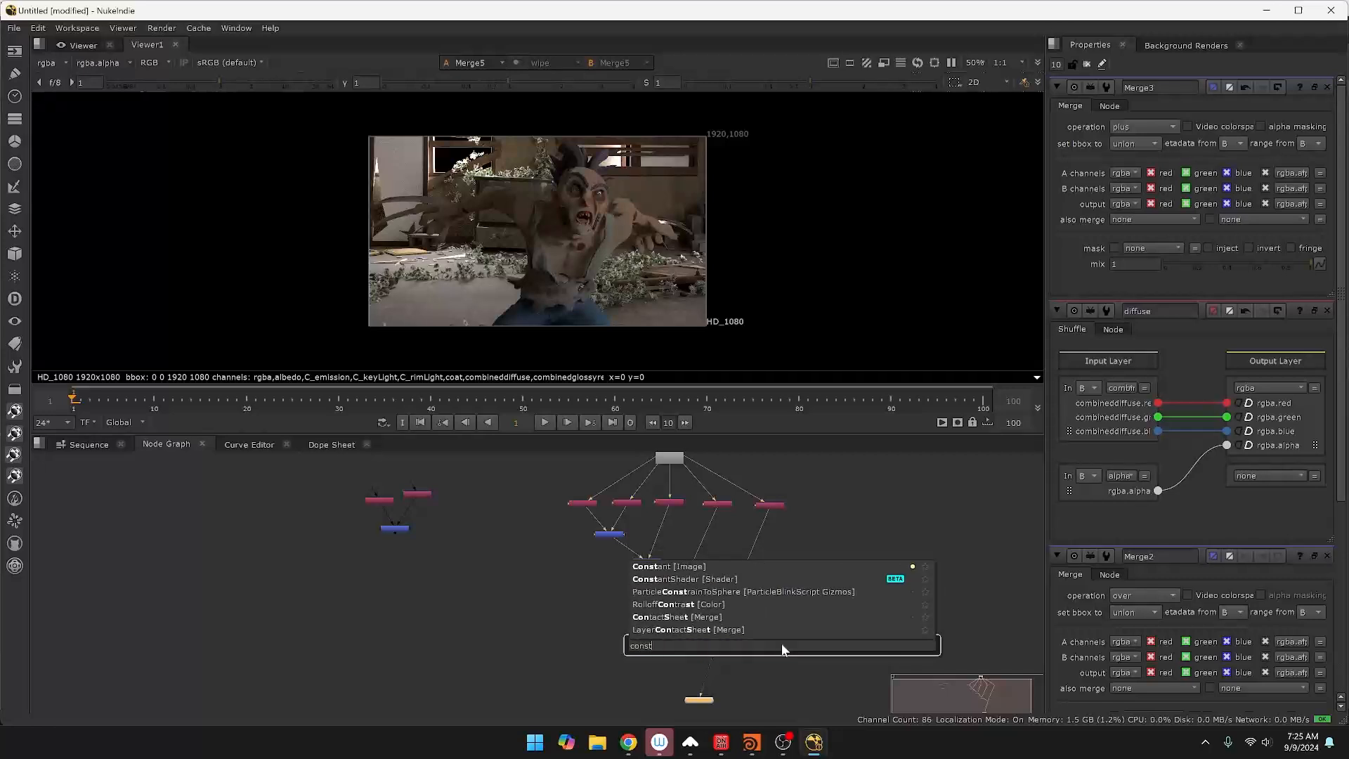
key(Return)
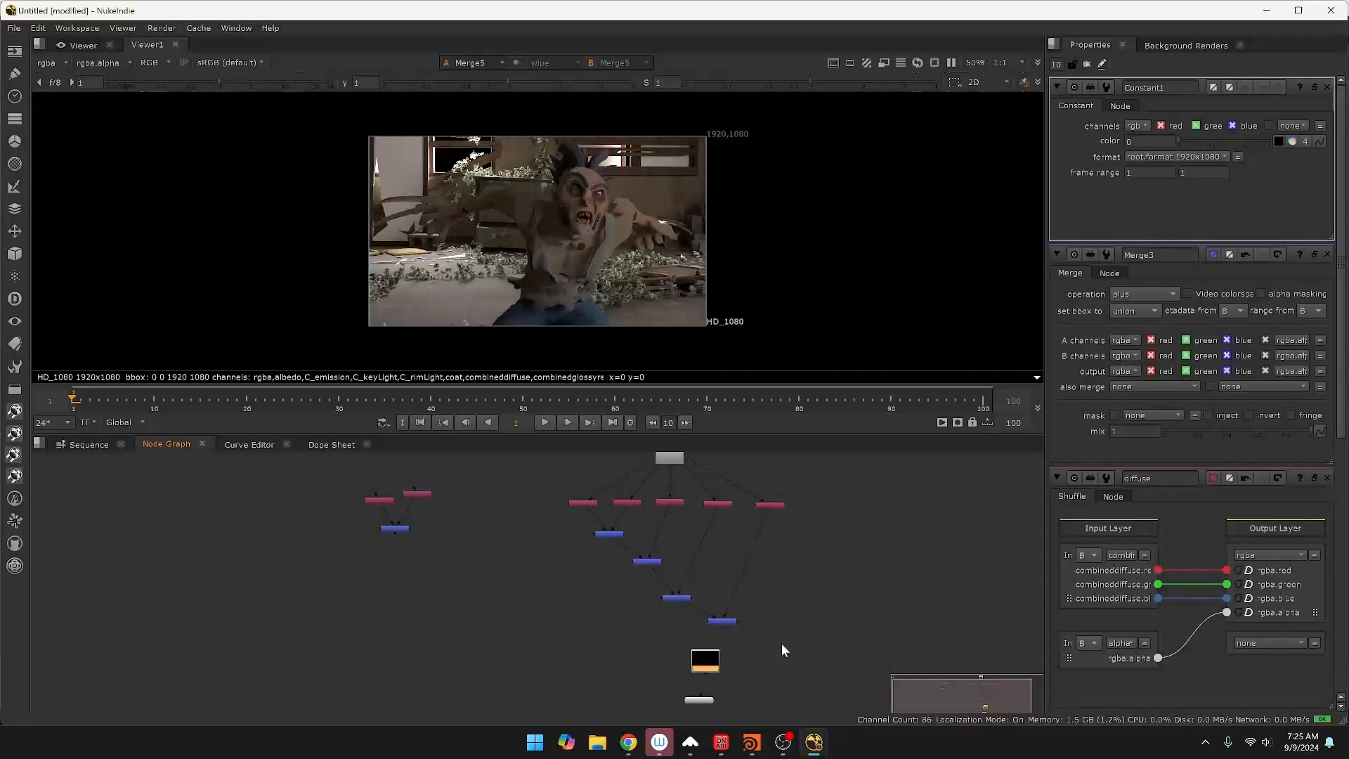
drag(705, 662, 831, 594)
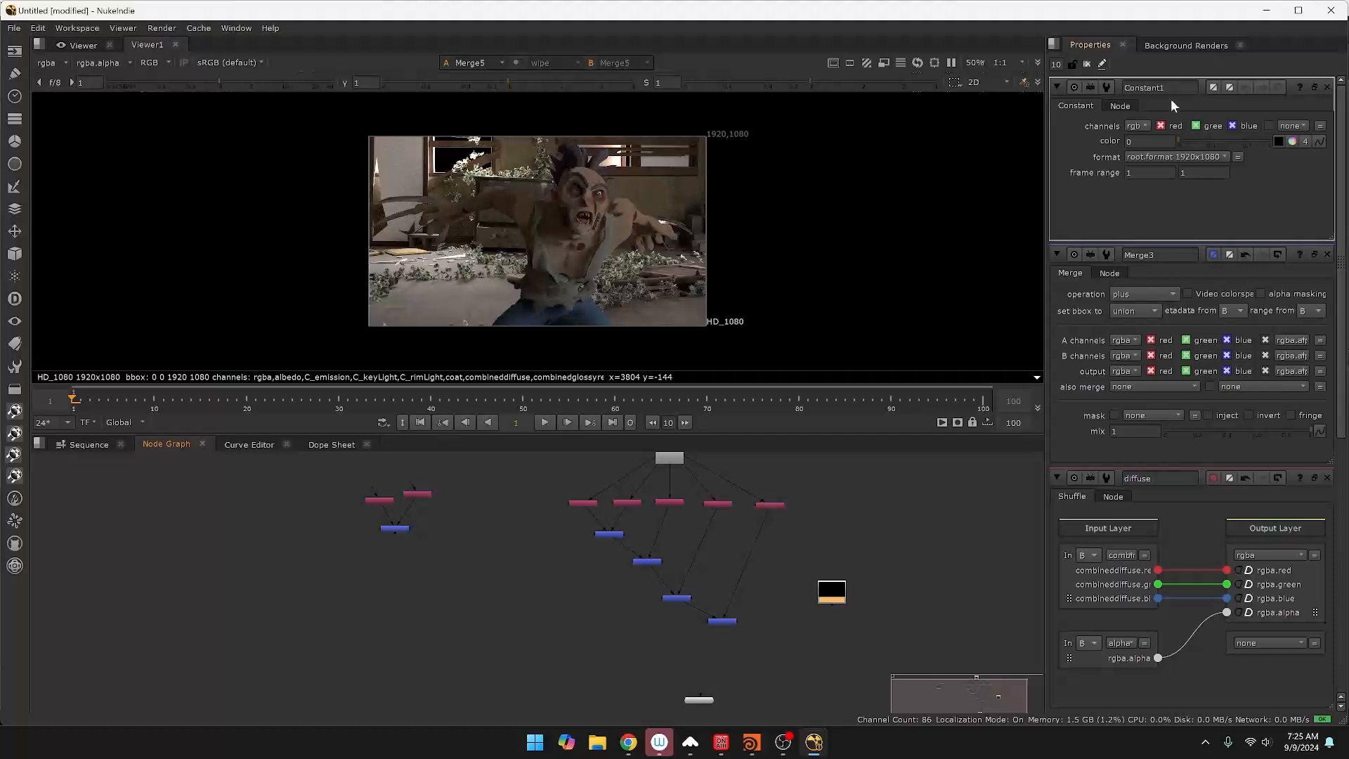
Set the Constant's colour to a pale sky blue (red 0.634315, green 0.901674, blue 1) and display it in the viewer.
click(1292, 141)
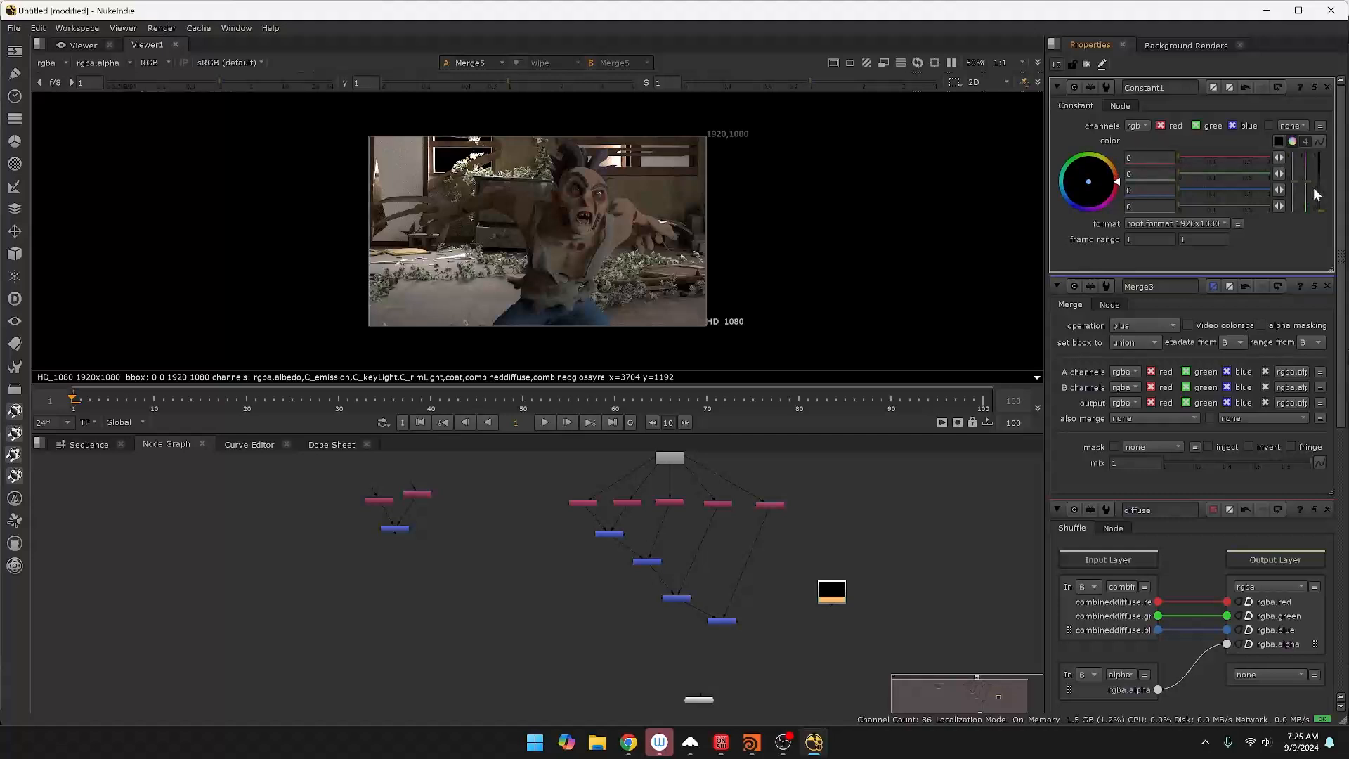
drag(1327, 195, 1316, 151)
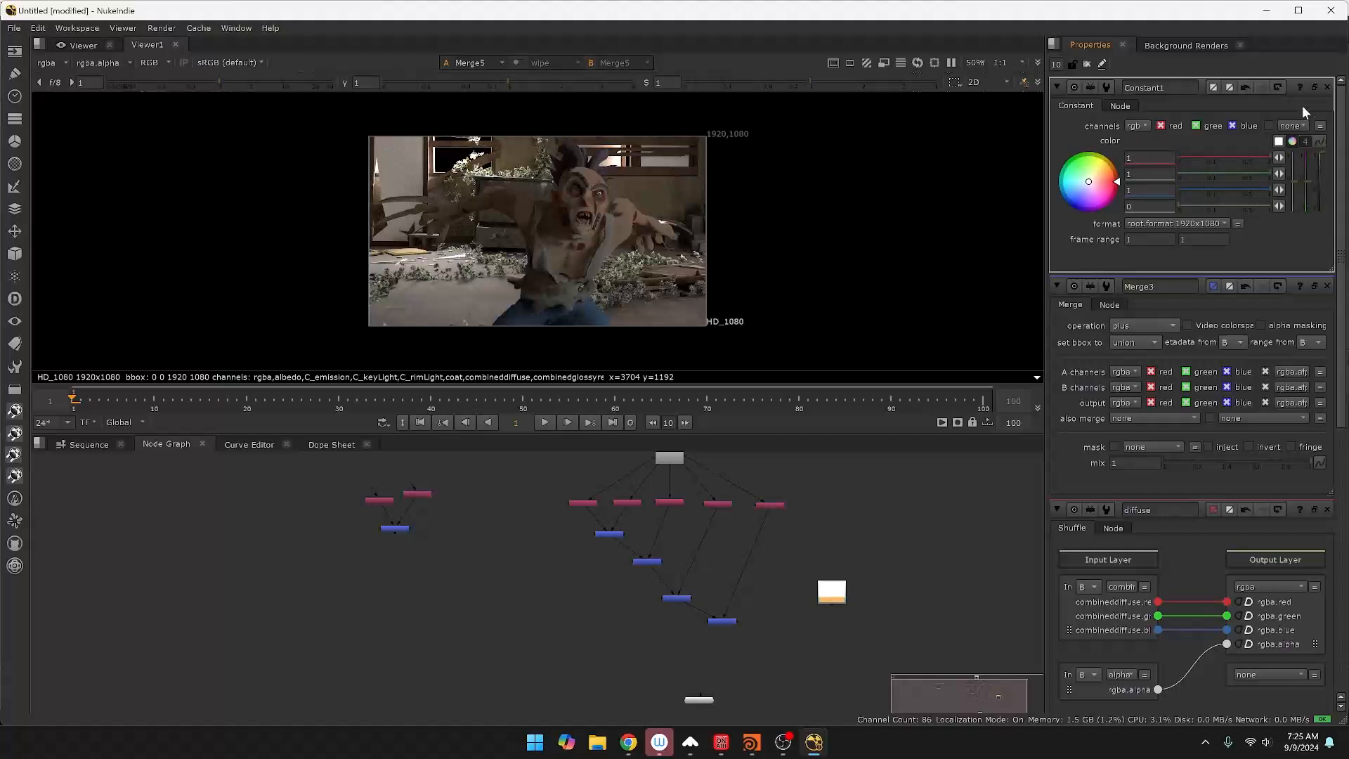
drag(1089, 181, 1001, 204)
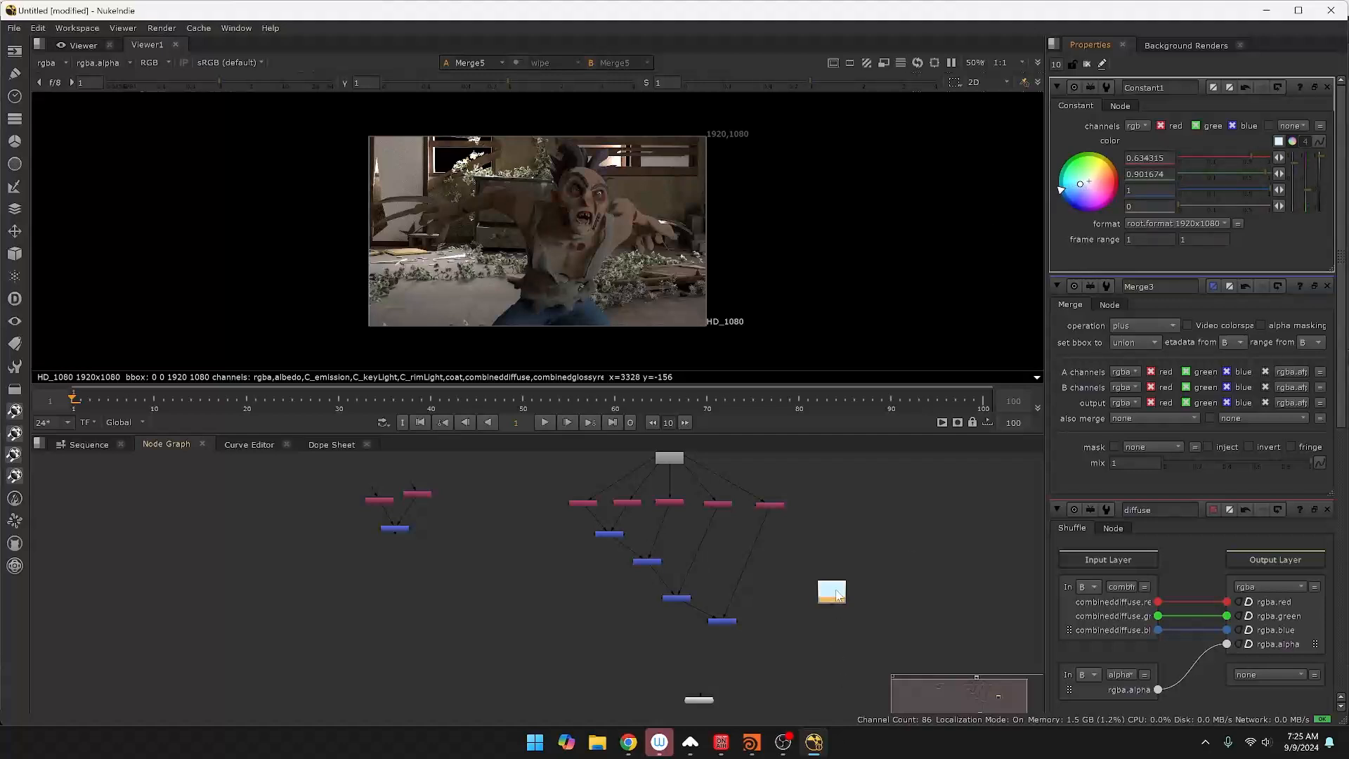
click(834, 594)
key(1)
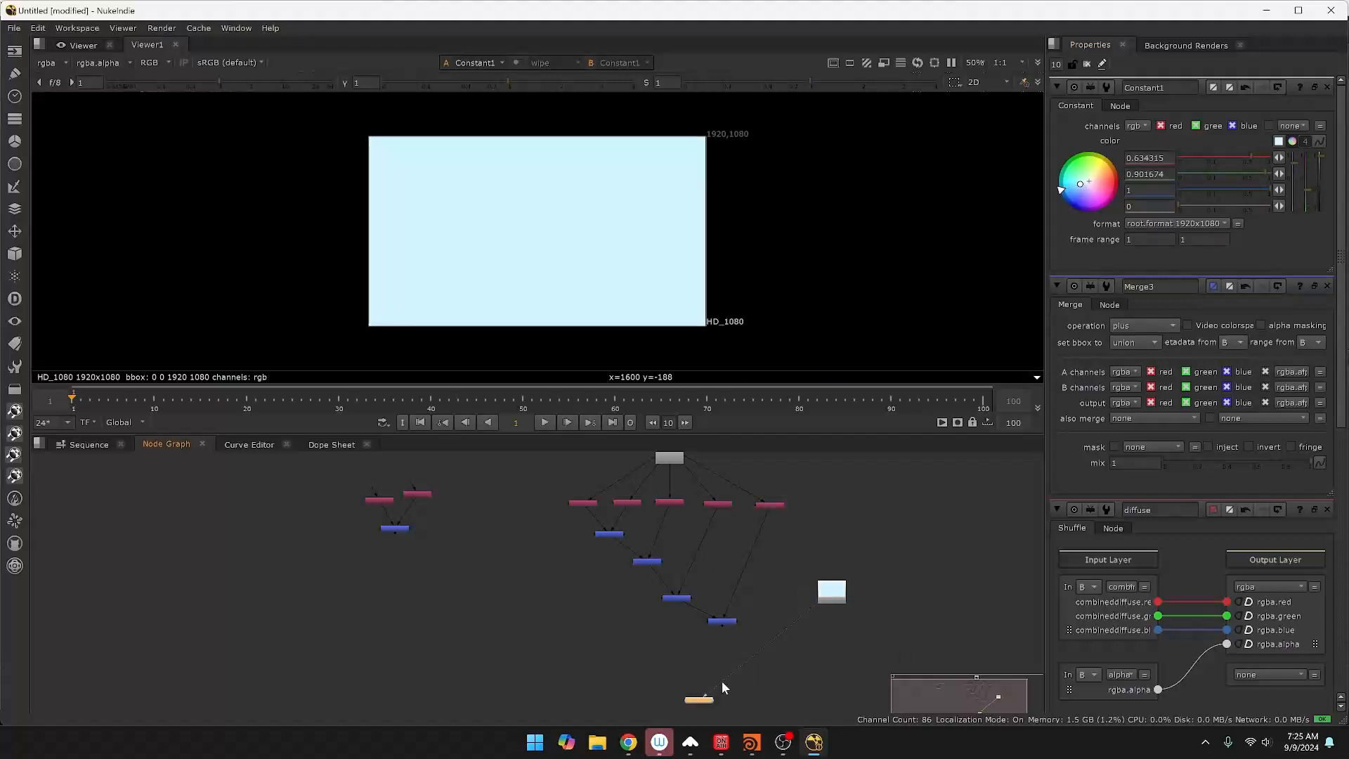
Add a Merge node below the chain, with the Constant as its A input and the last Merge as its B input.
scroll(786, 588, up, 4)
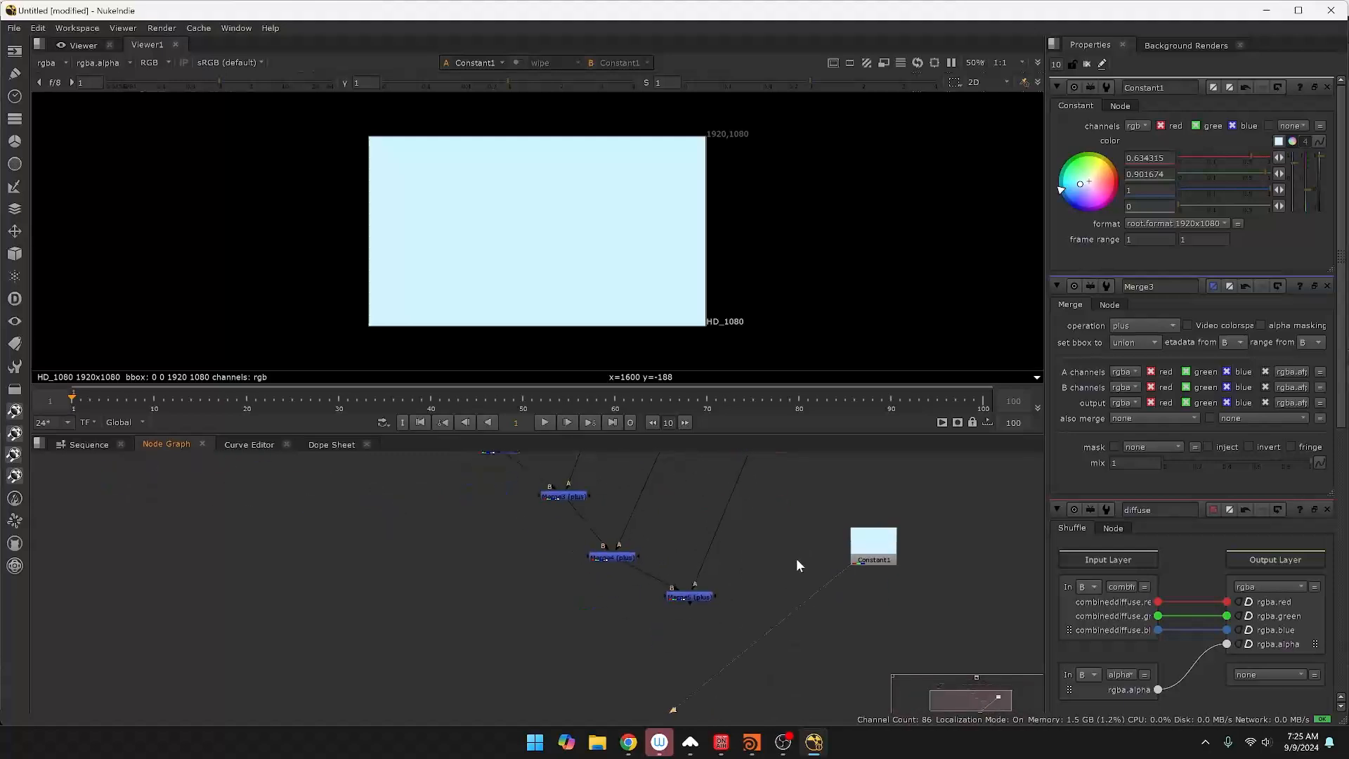
key(Tab)
text(merge)
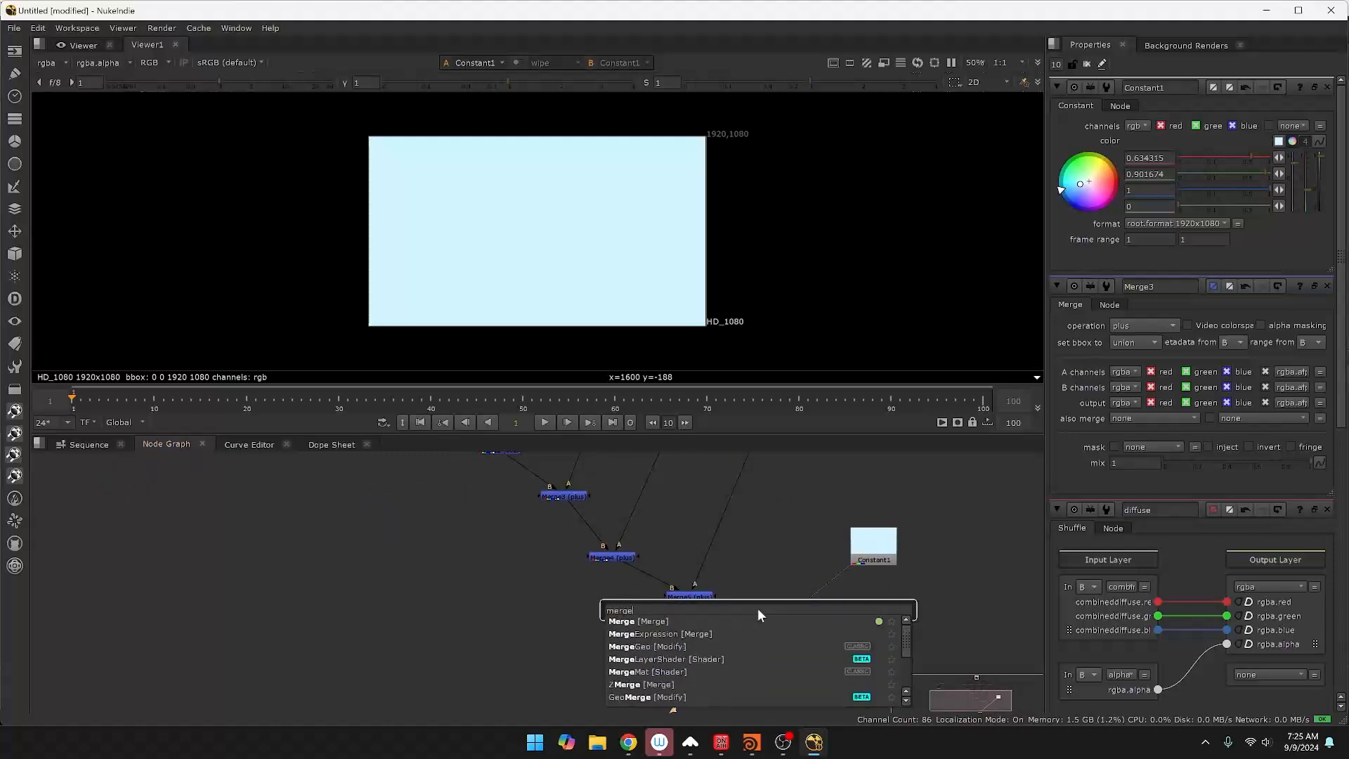
key(Return)
drag(892, 553, 687, 597)
drag(761, 619, 821, 534)
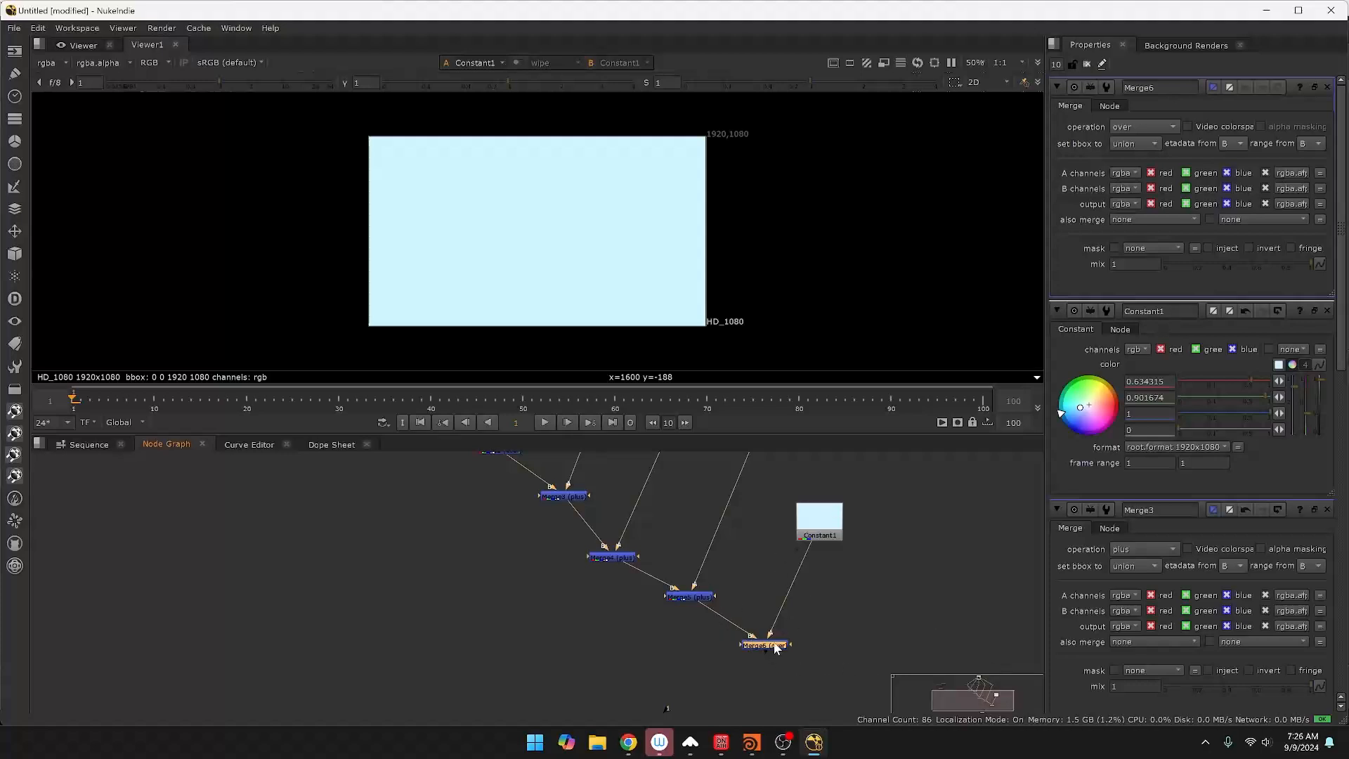
Display the new Merge node in the viewer and set its operation to under.
key(1)
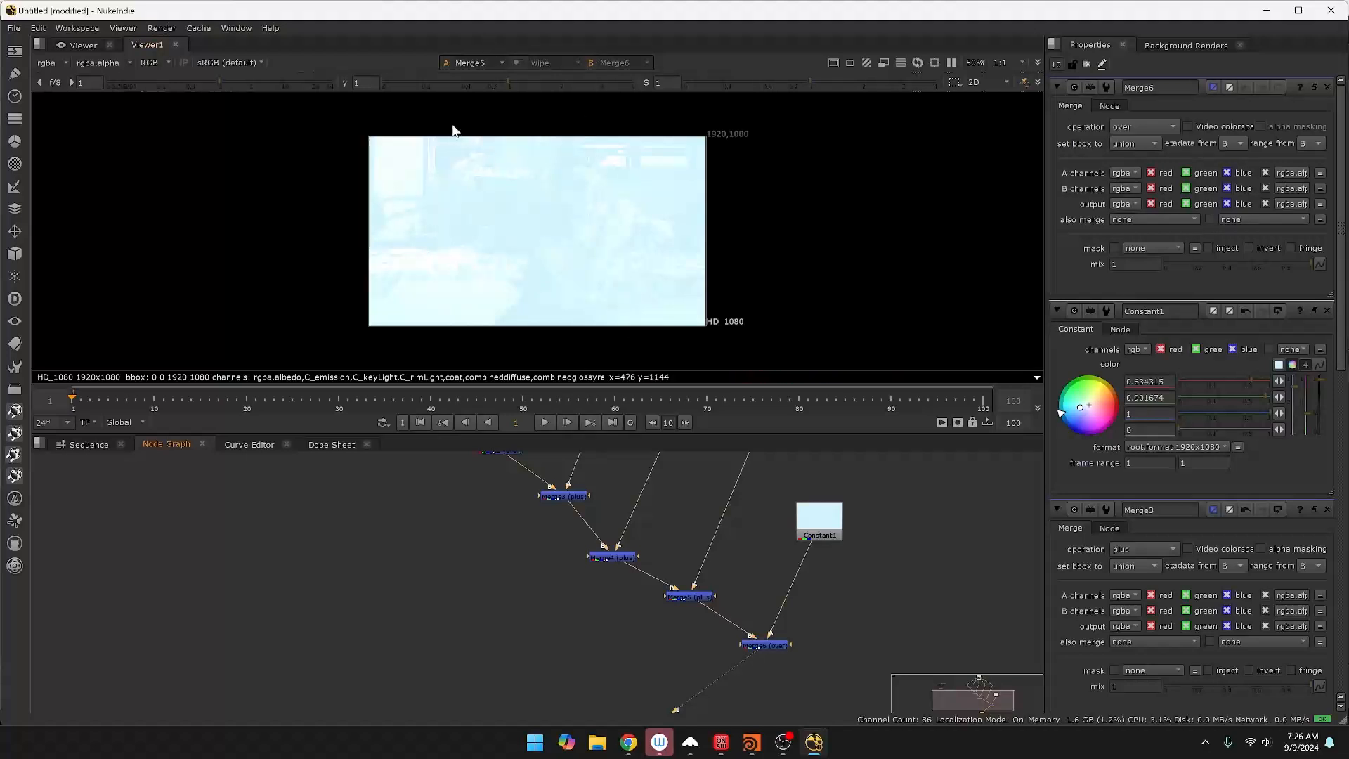
click(1150, 129)
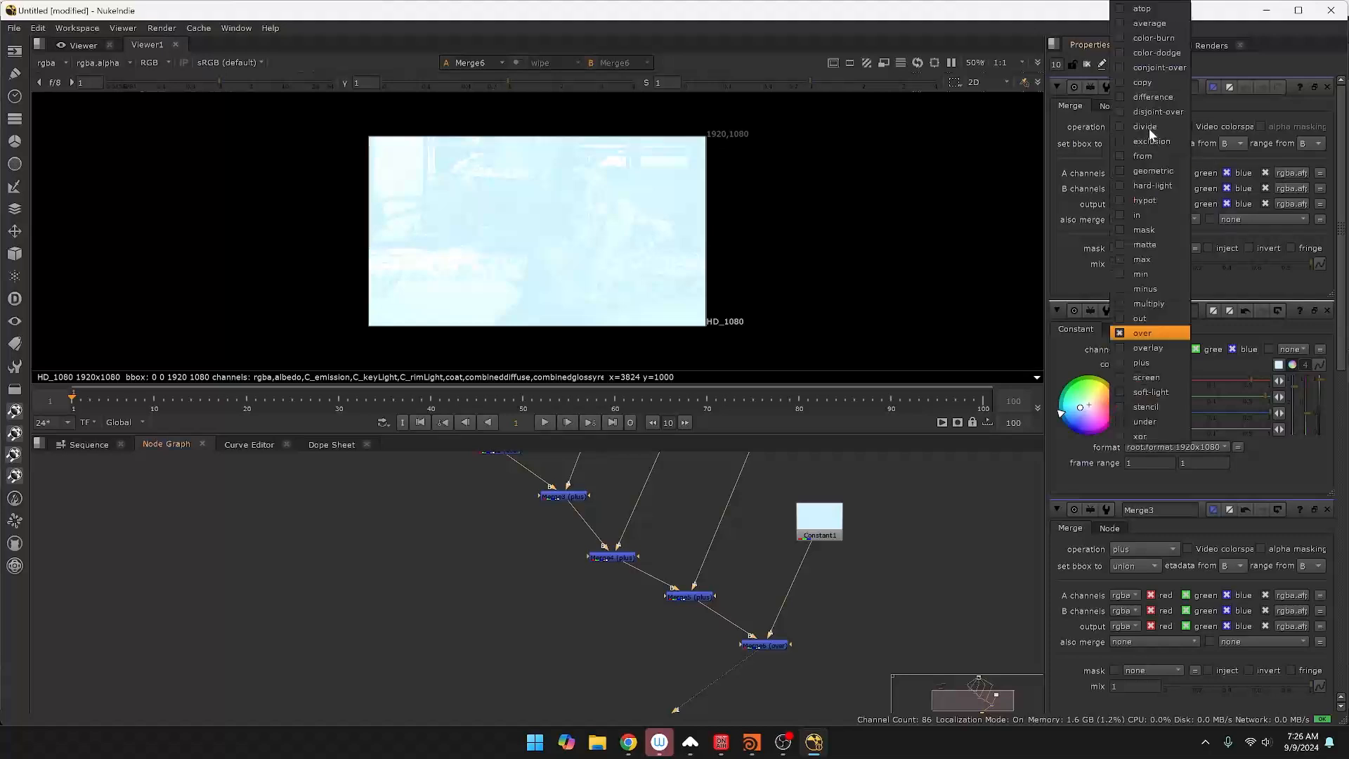
click(1165, 424)
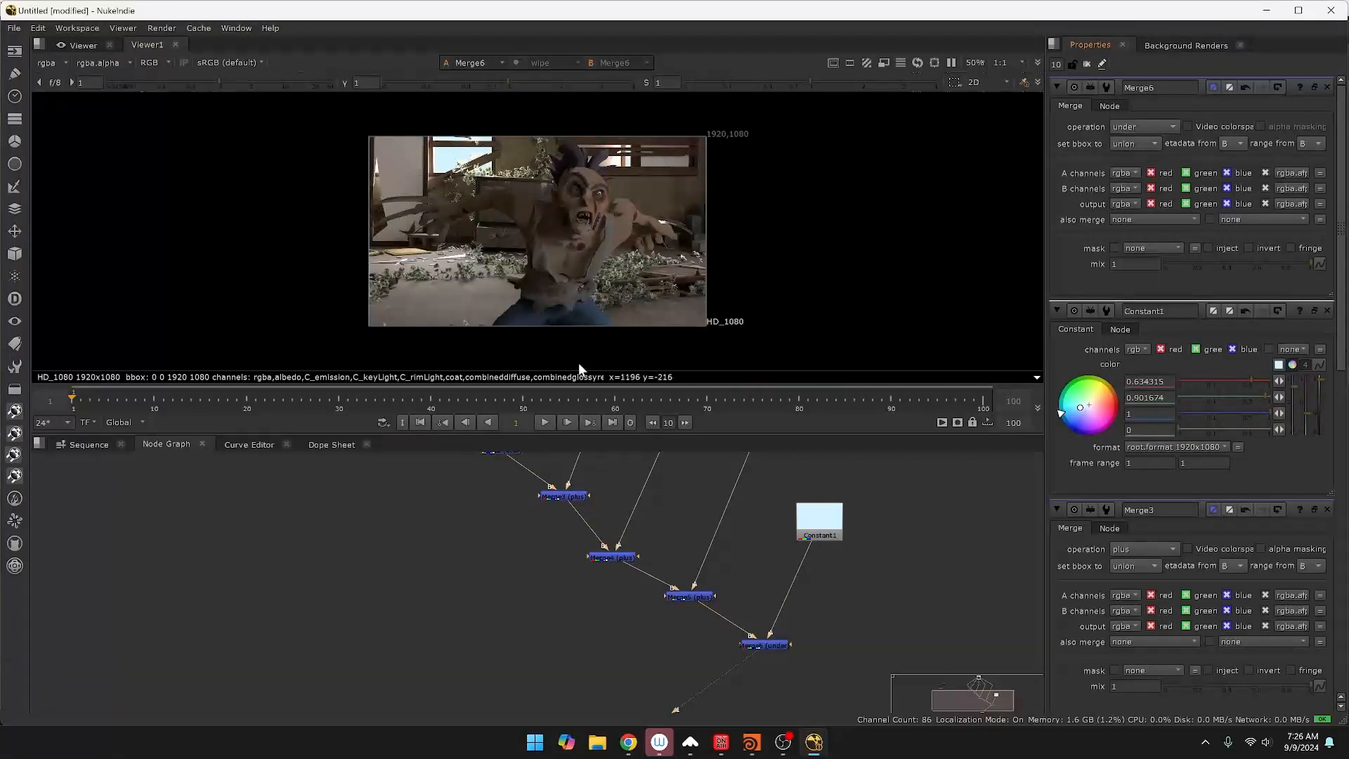
scroll(829, 567, down, 3)
scroll(769, 568, up, 2)
middle_drag(678, 536, 673, 569)
click(520, 470)
click(757, 520)
key(Tab)
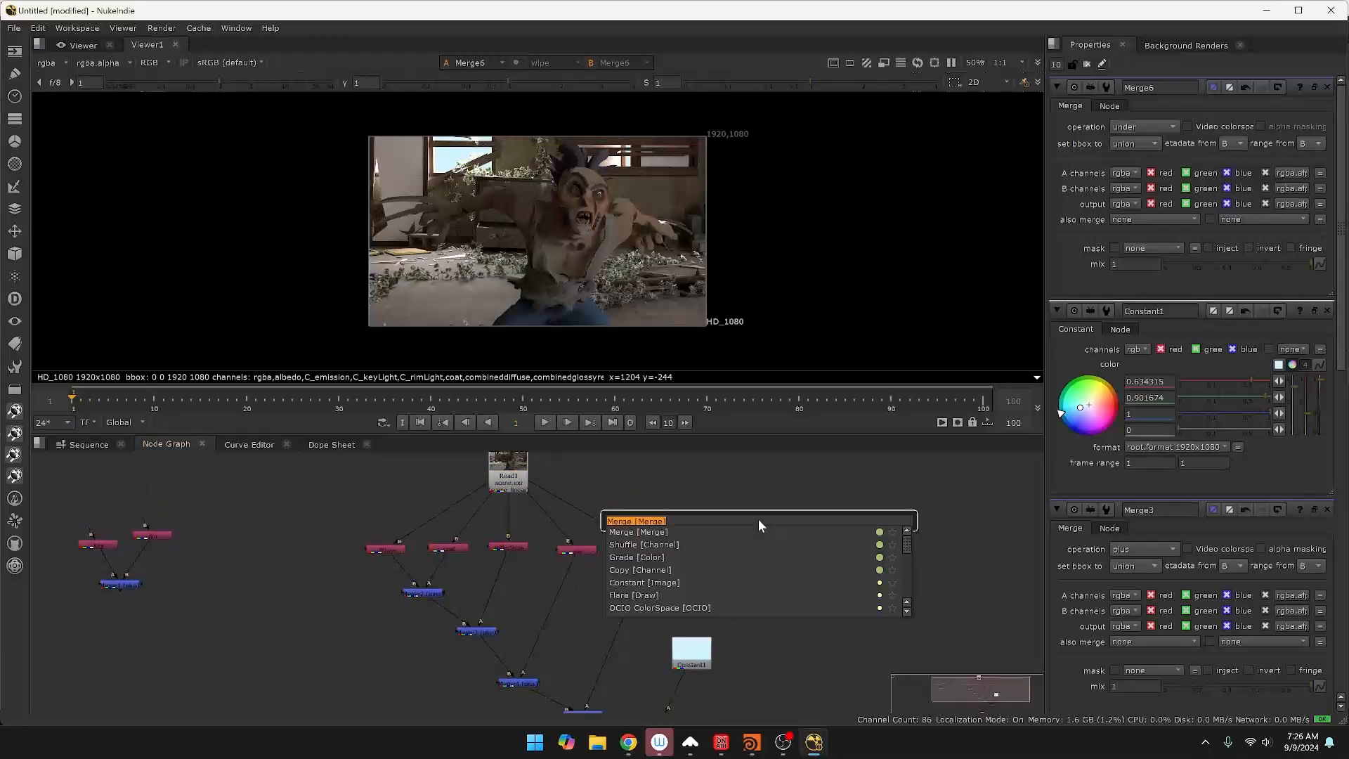
text(sh)
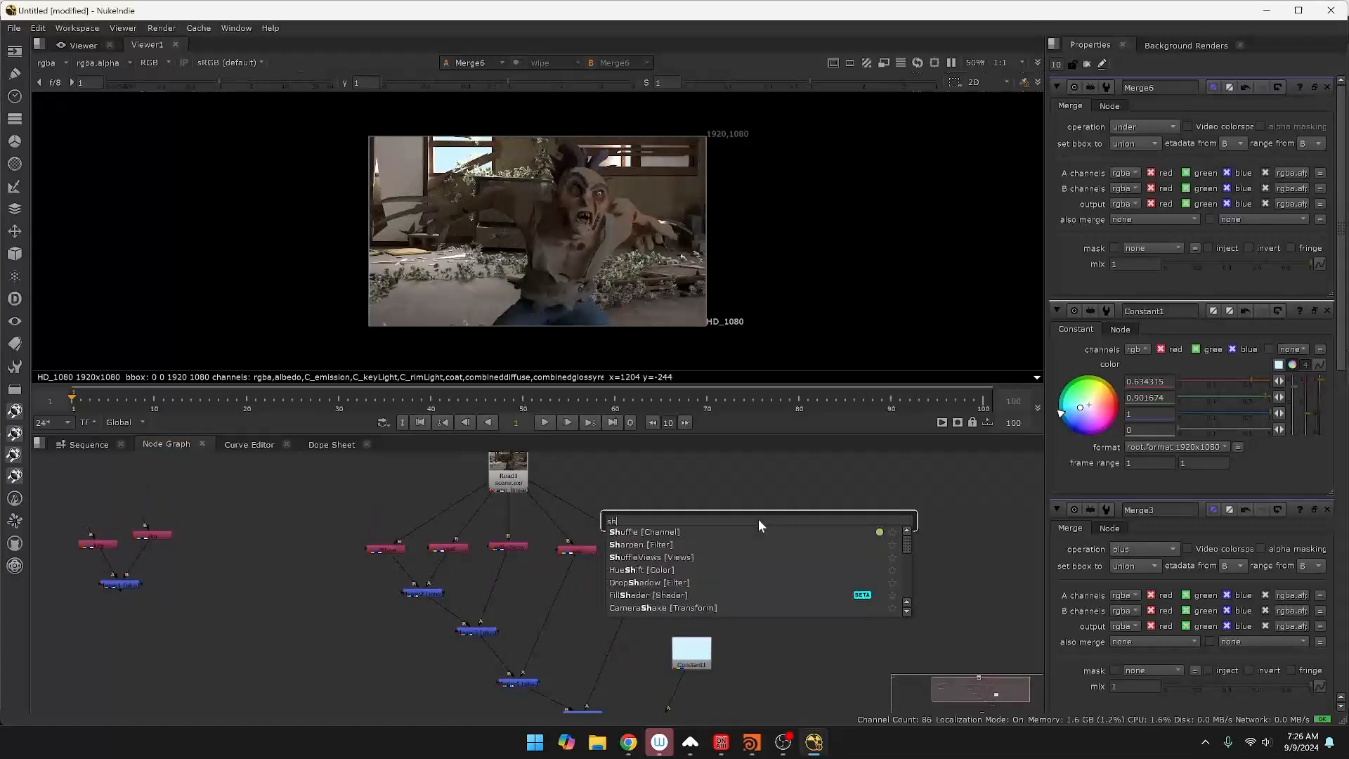
key(Return)
drag(750, 507, 513, 472)
drag(759, 529, 749, 553)
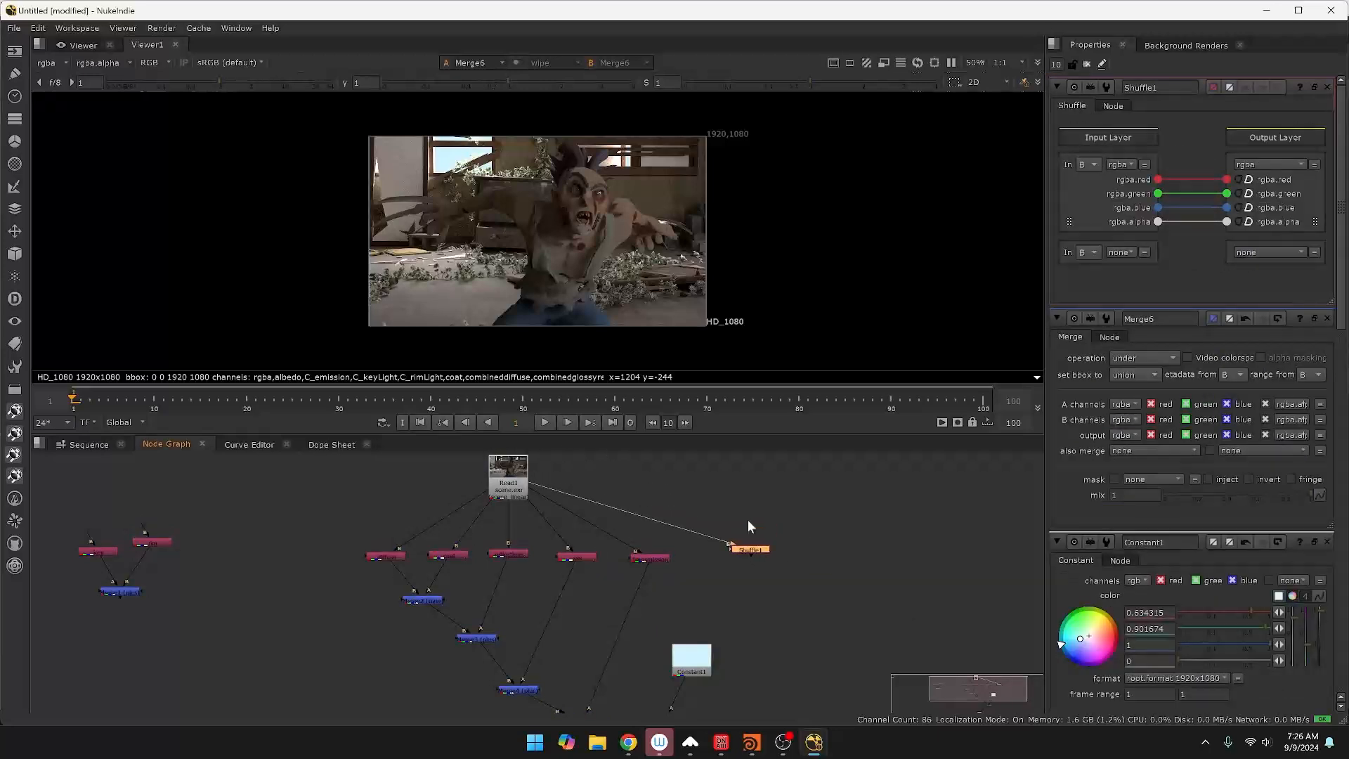
key(Delete)
Move the Viewer node down, add a ZDefocus node fed by the last Merge, and display its output.
middle_drag(723, 674, 693, 499)
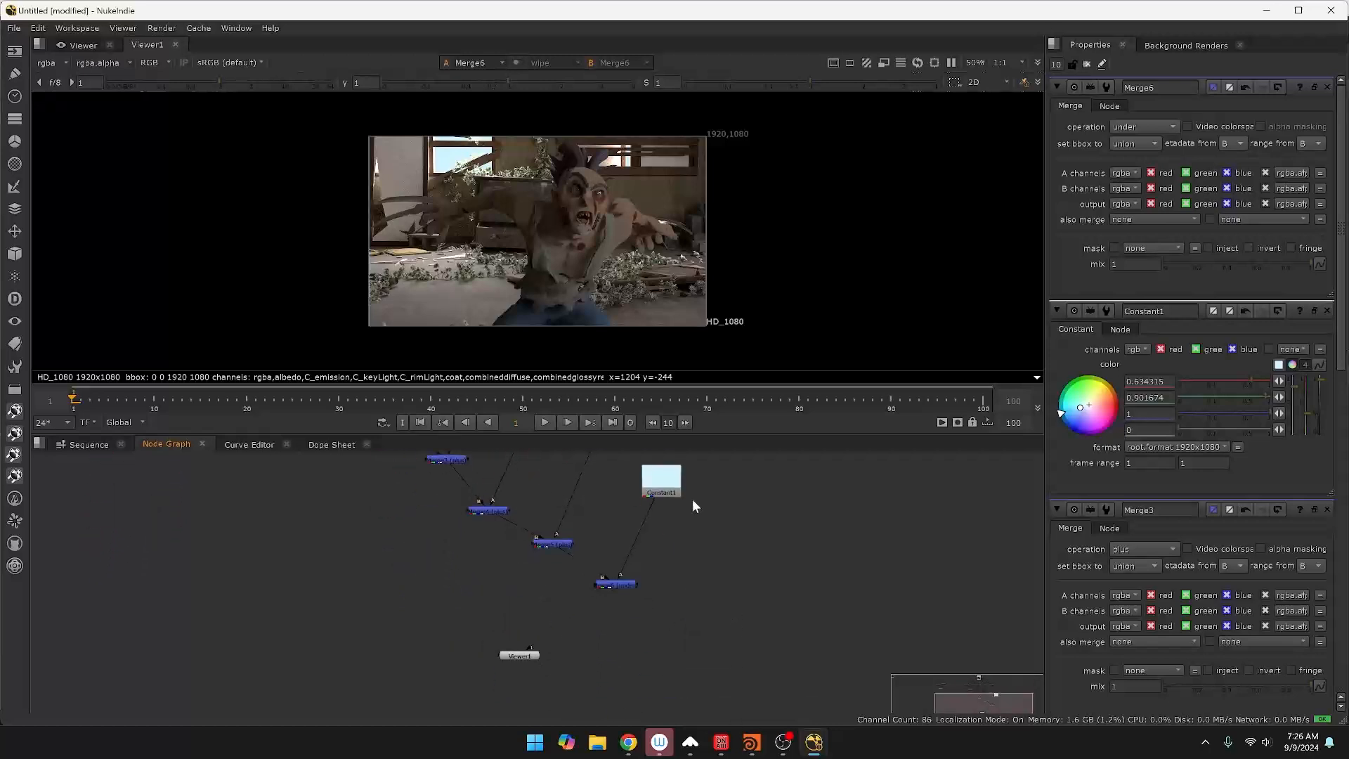
drag(523, 654, 563, 681)
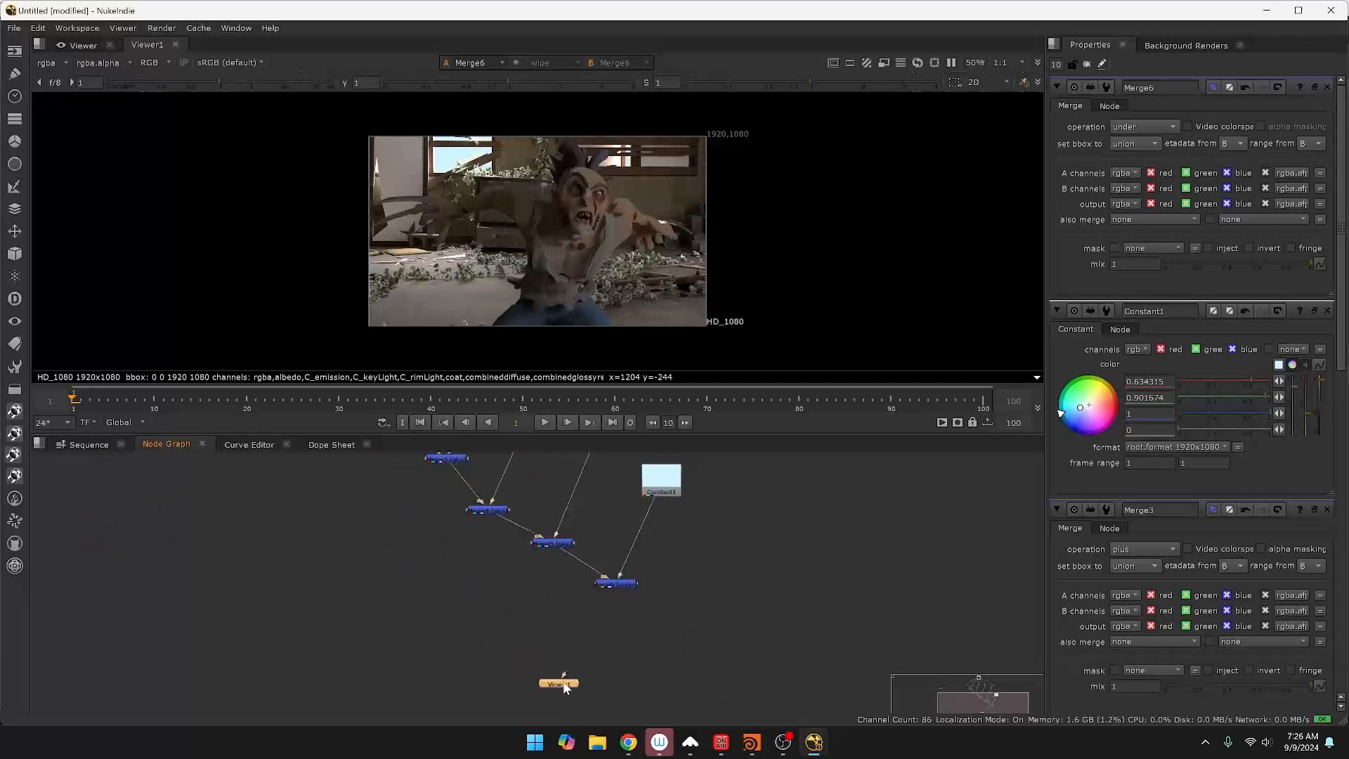
key(Tab)
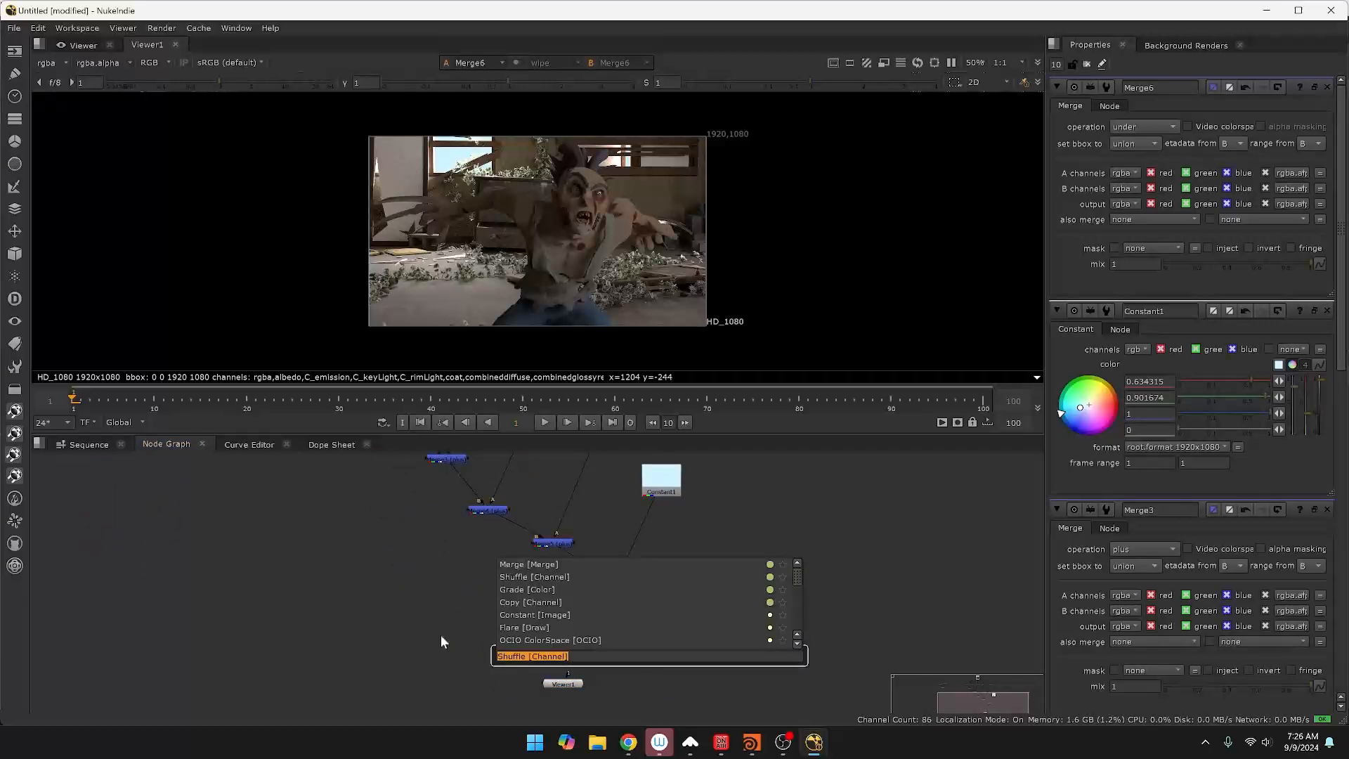
click(472, 536)
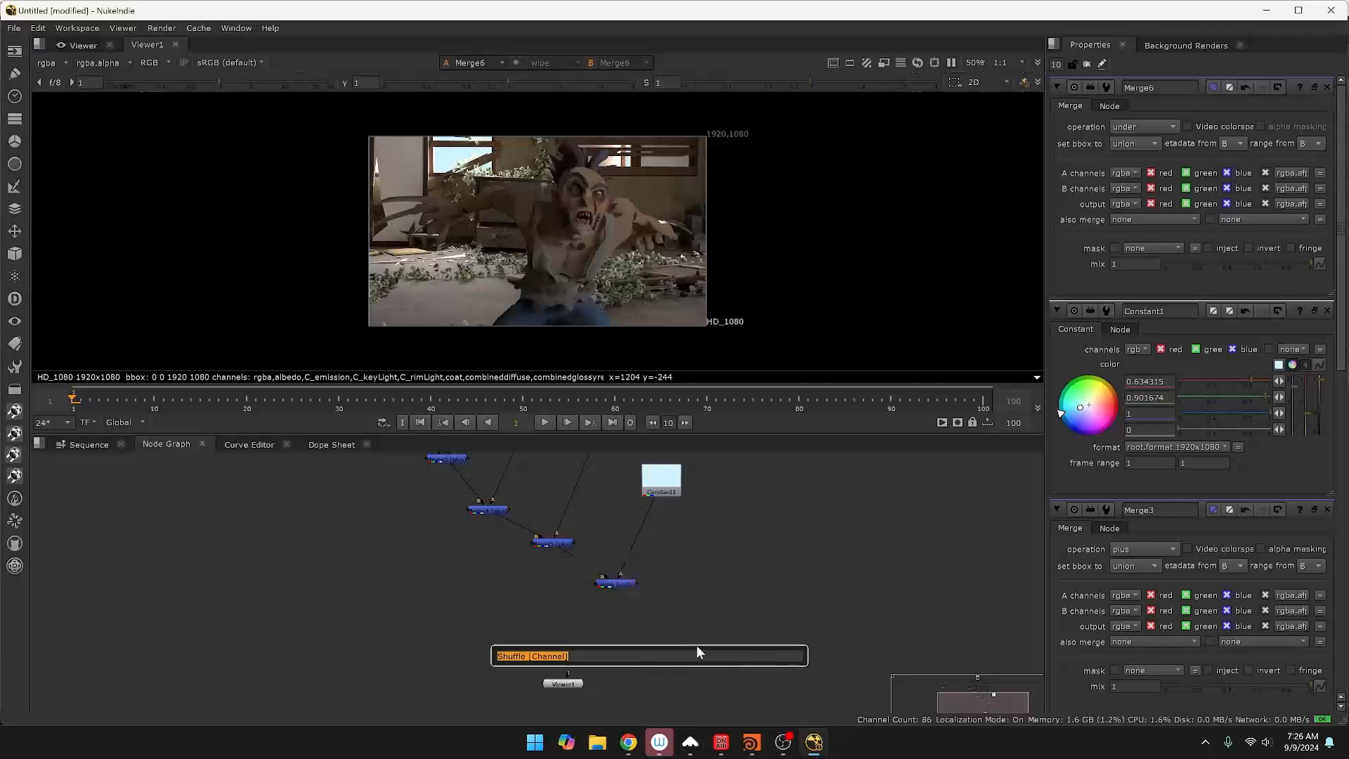
click(716, 622)
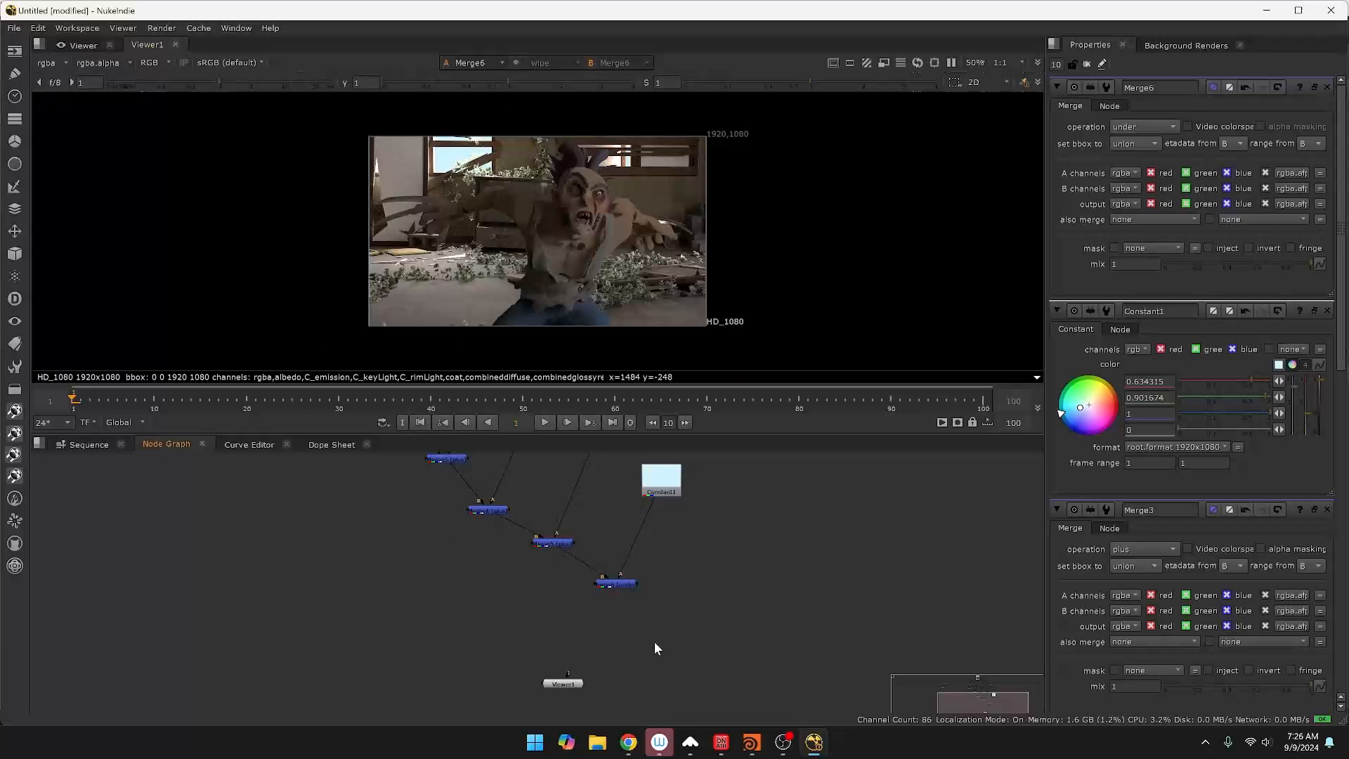
key(Tab)
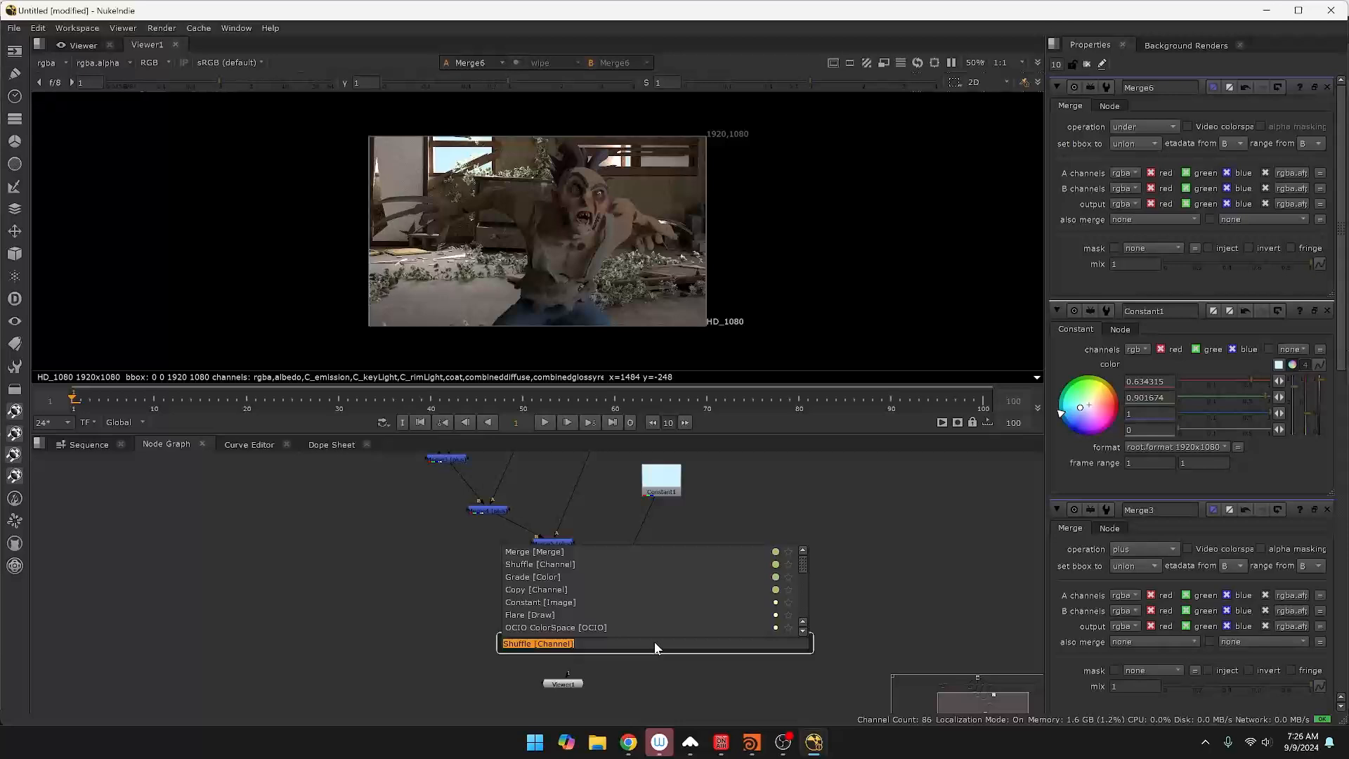
key(BackSpace)
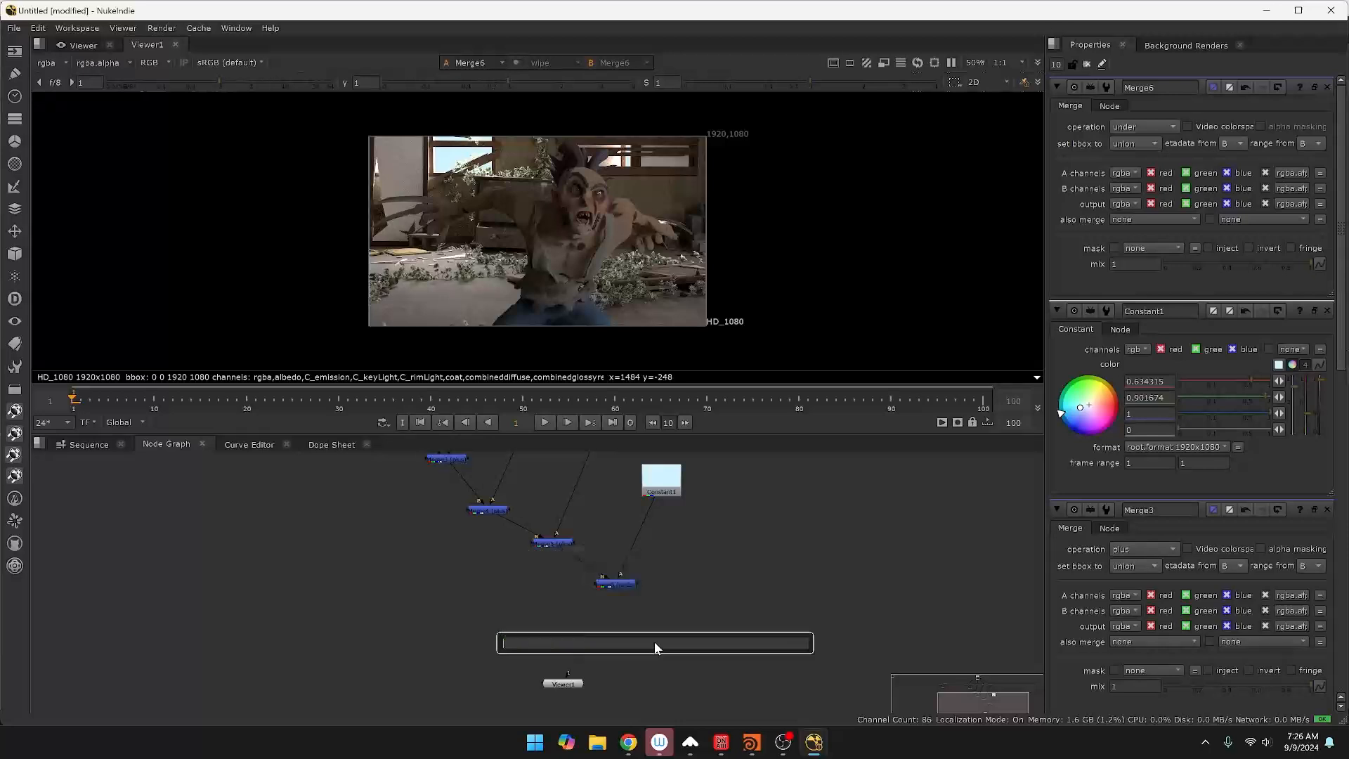
text(zd)
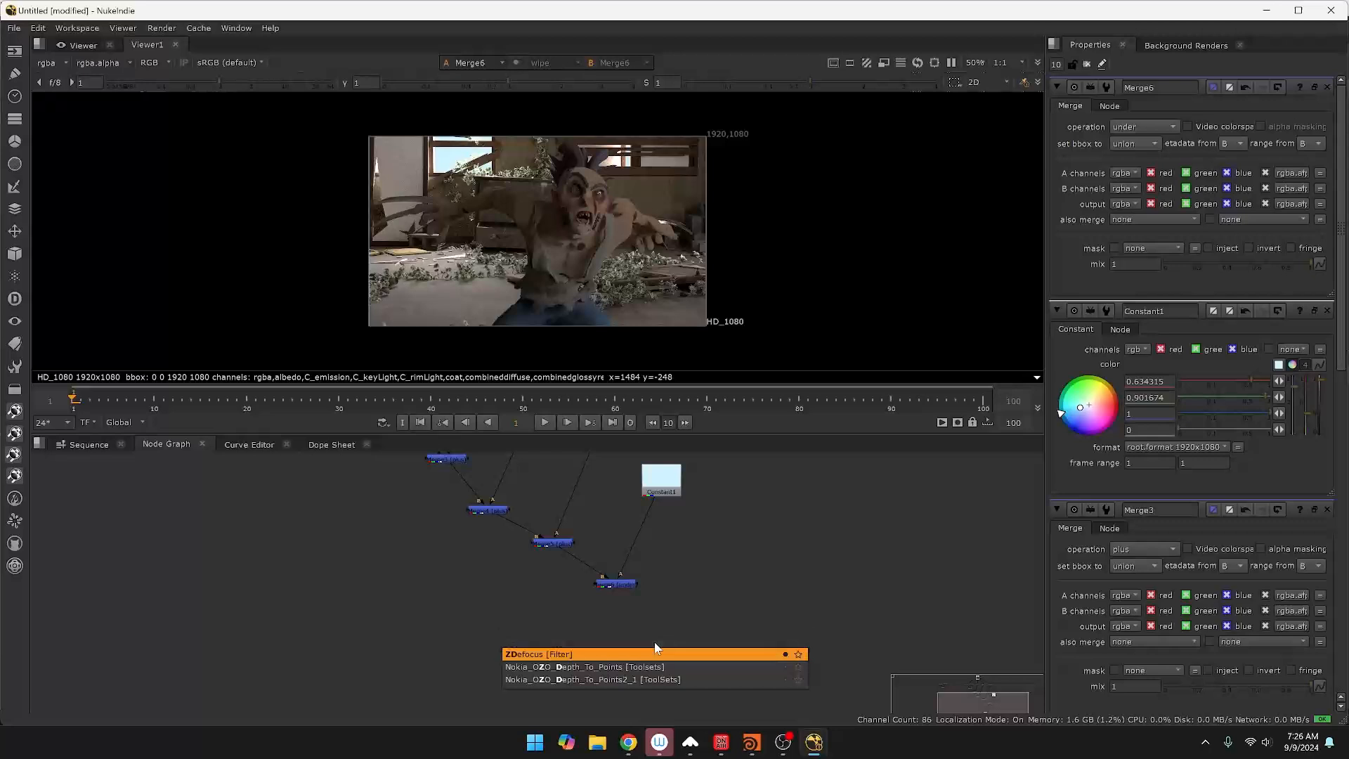
key(Return)
drag(715, 625, 613, 585)
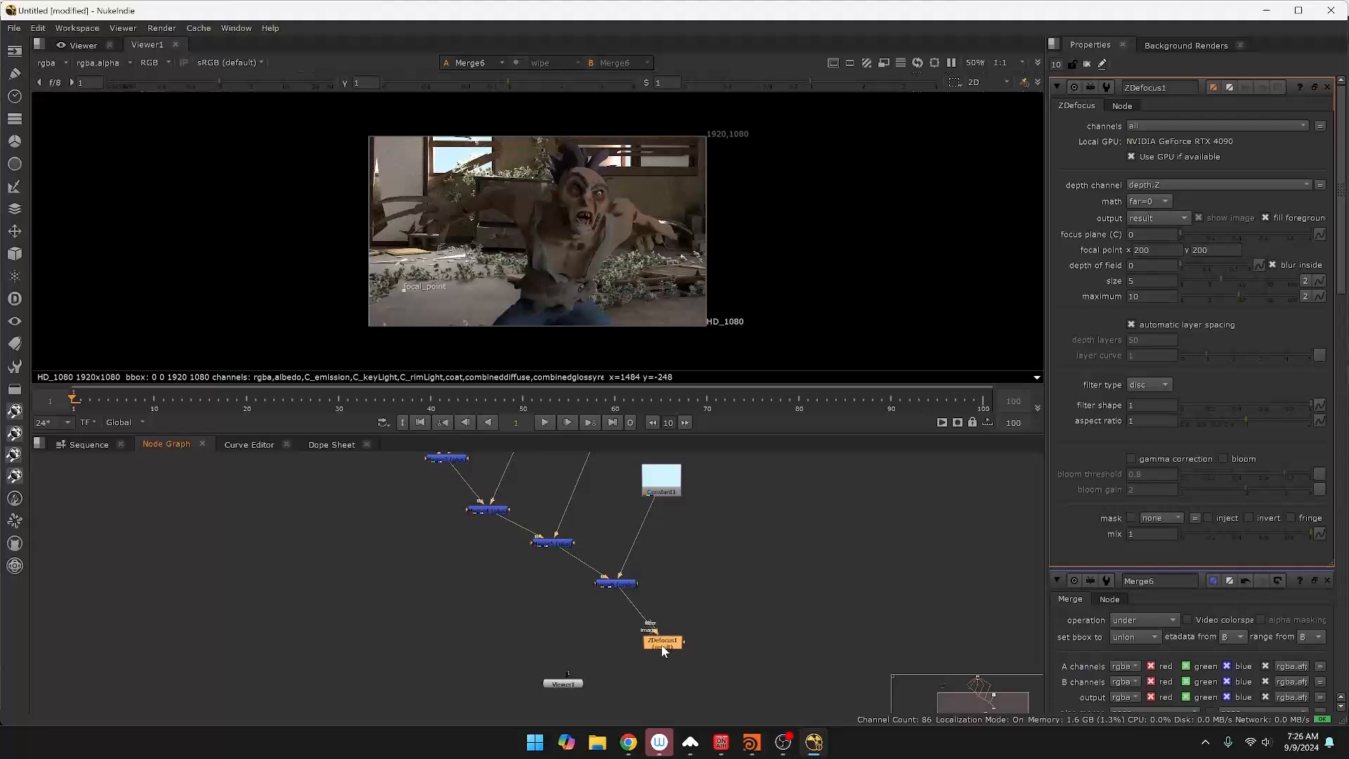
key(1)
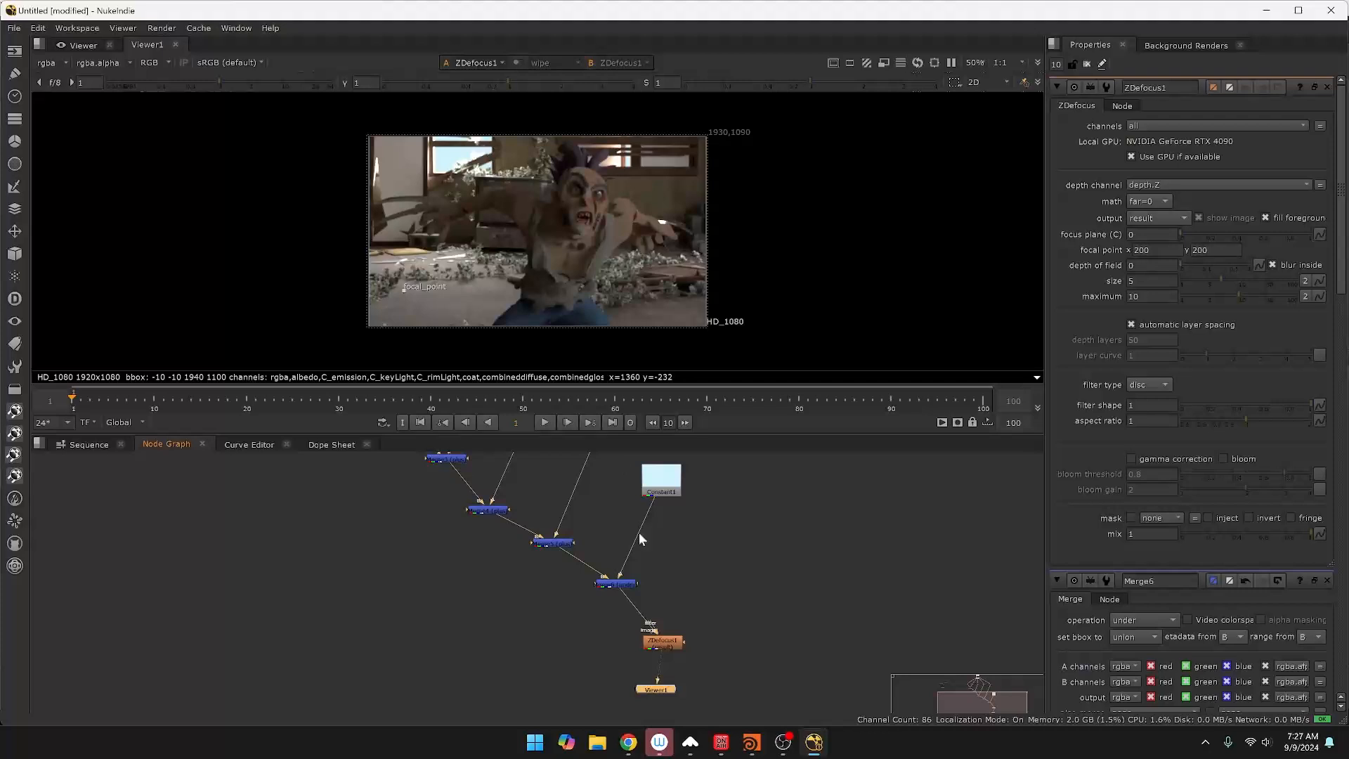
Set the ZDefocus depth channel to depth_extra.z and place the focal point on the creature's face.
click(656, 641)
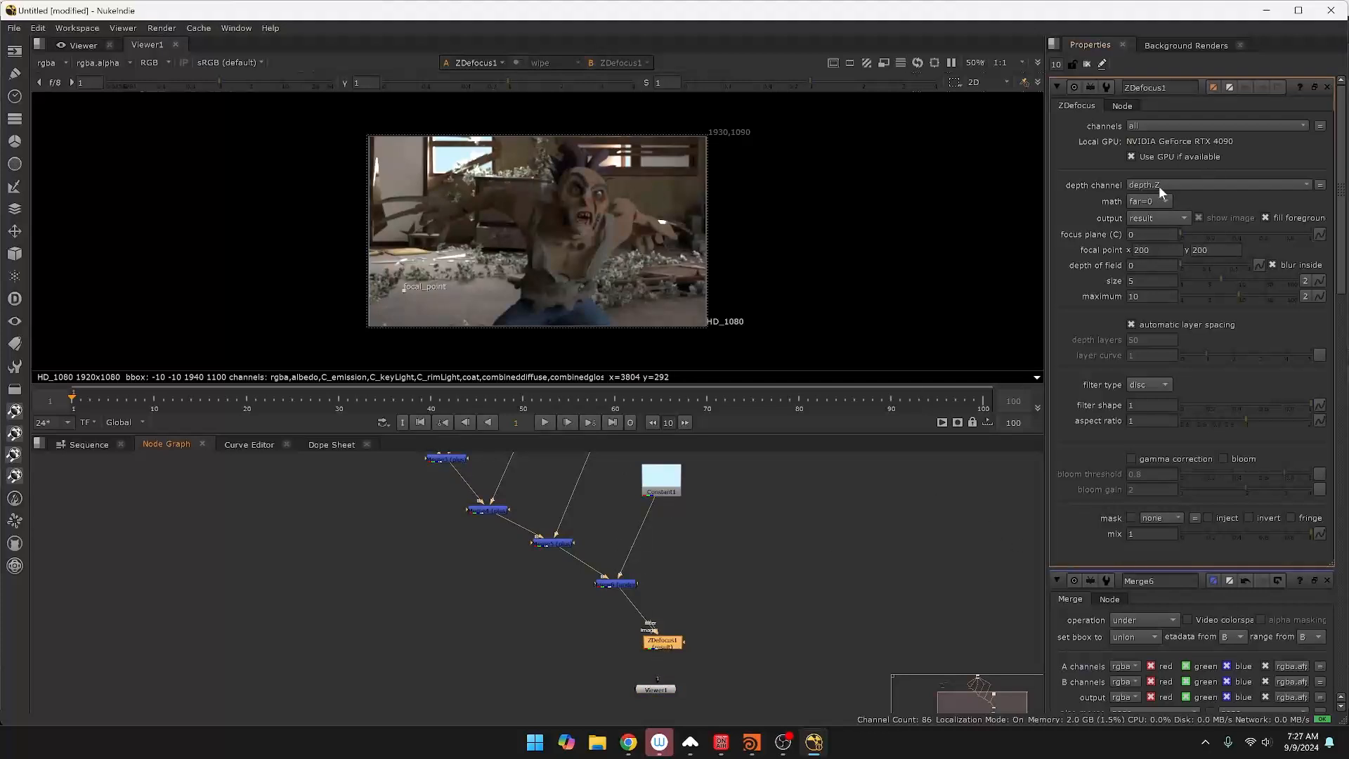
click(1197, 186)
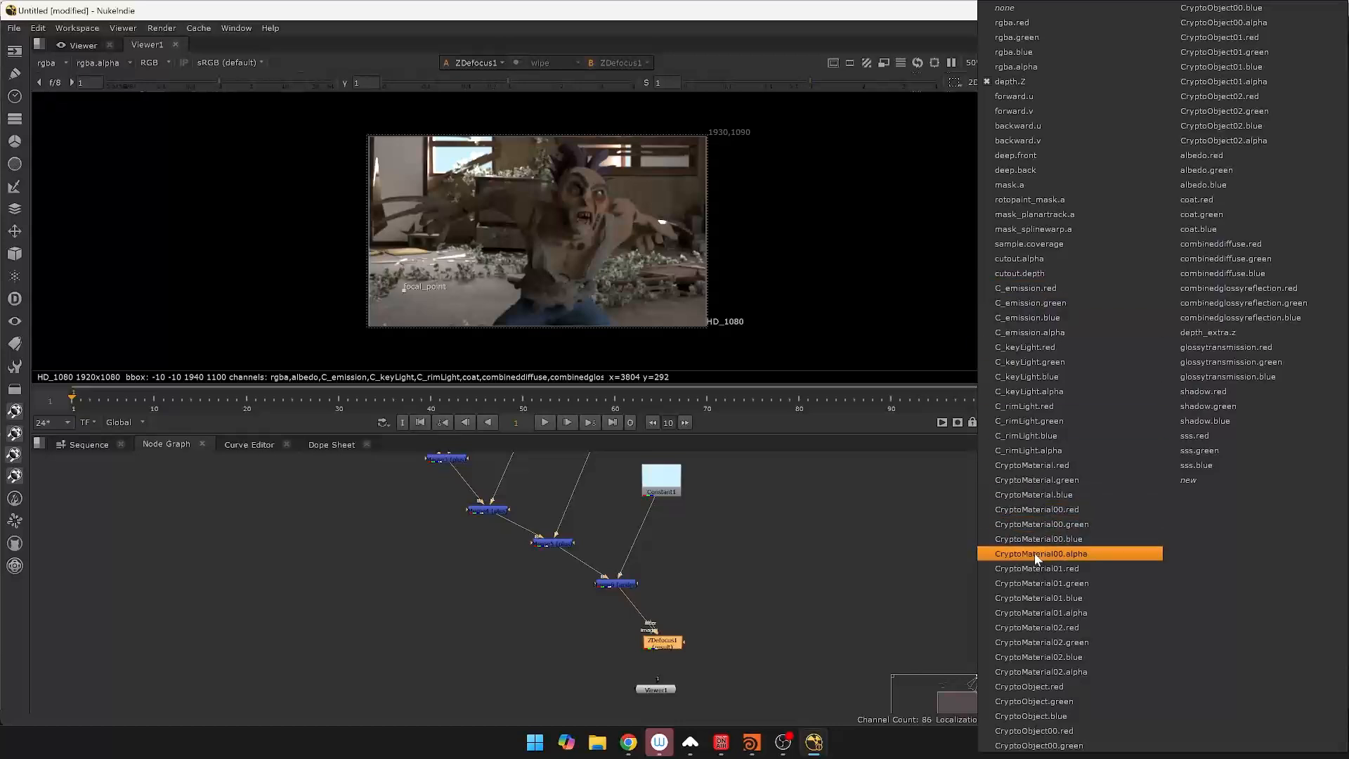
click(1214, 334)
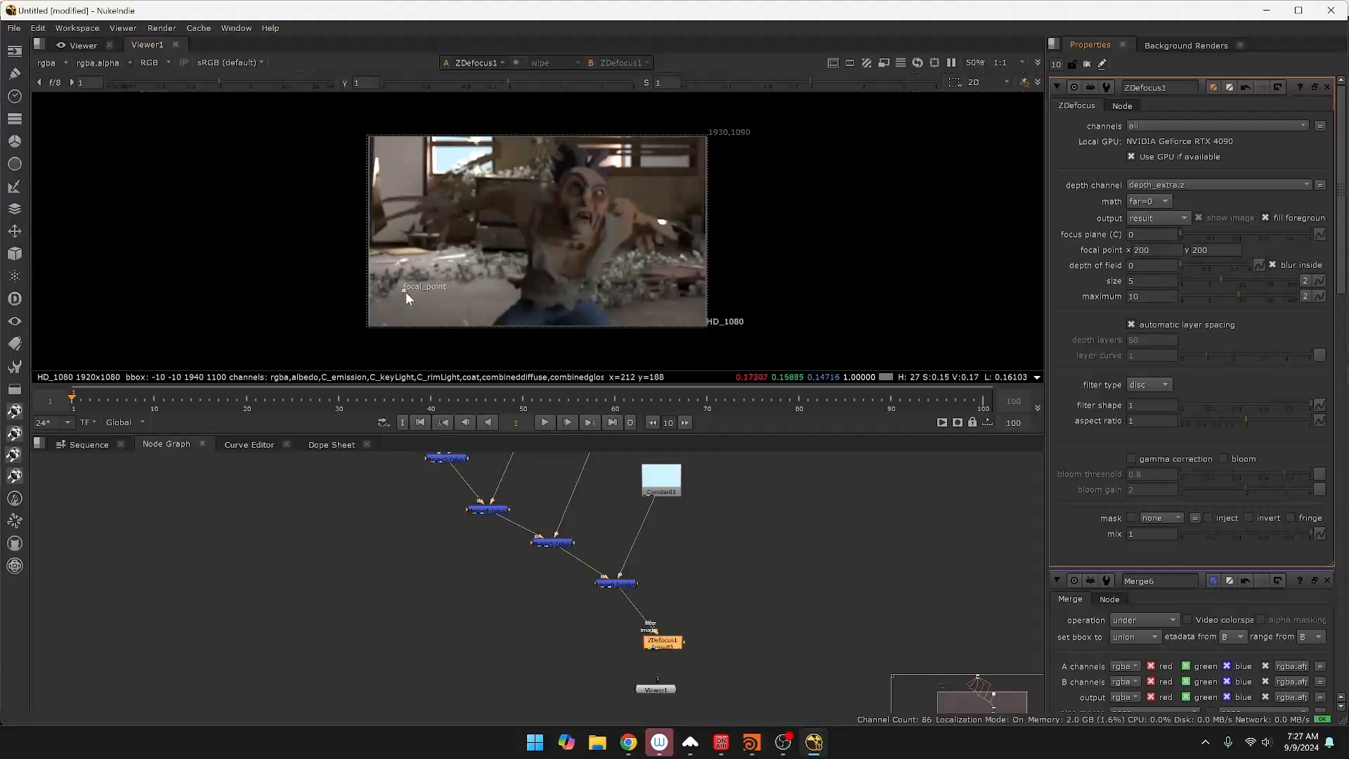
drag(407, 292, 593, 196)
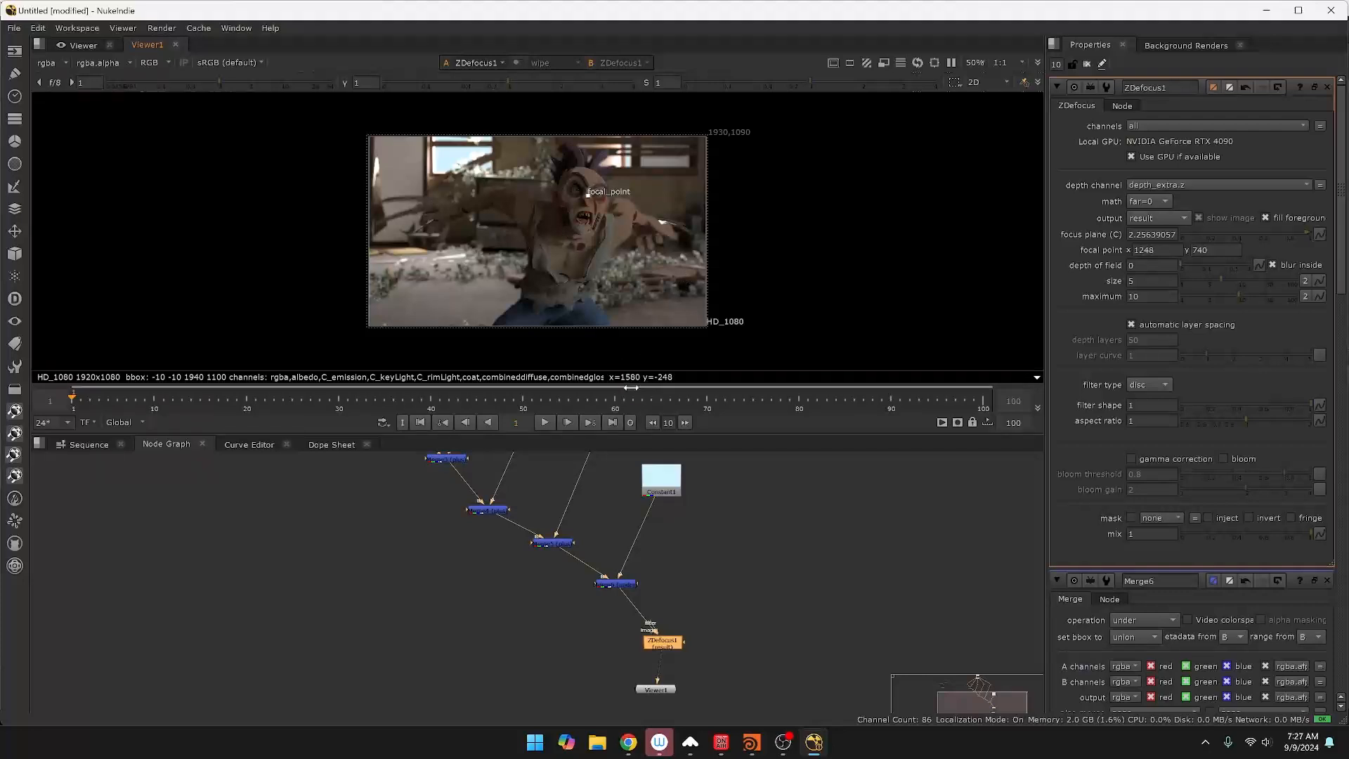
Enlarge the viewer area above the node graph and frame the whole defocused image in it.
middle_drag(622, 404, 631, 404)
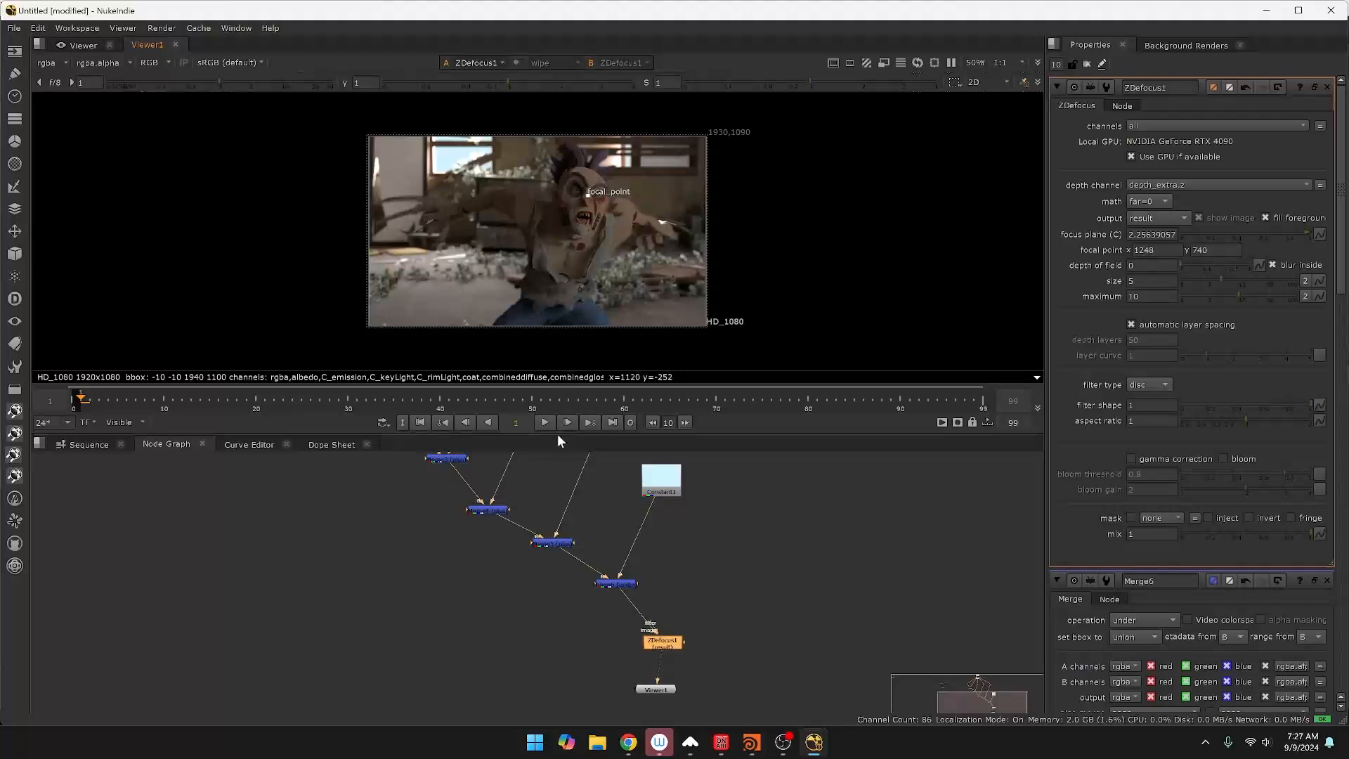
drag(560, 441, 560, 529)
key(f)
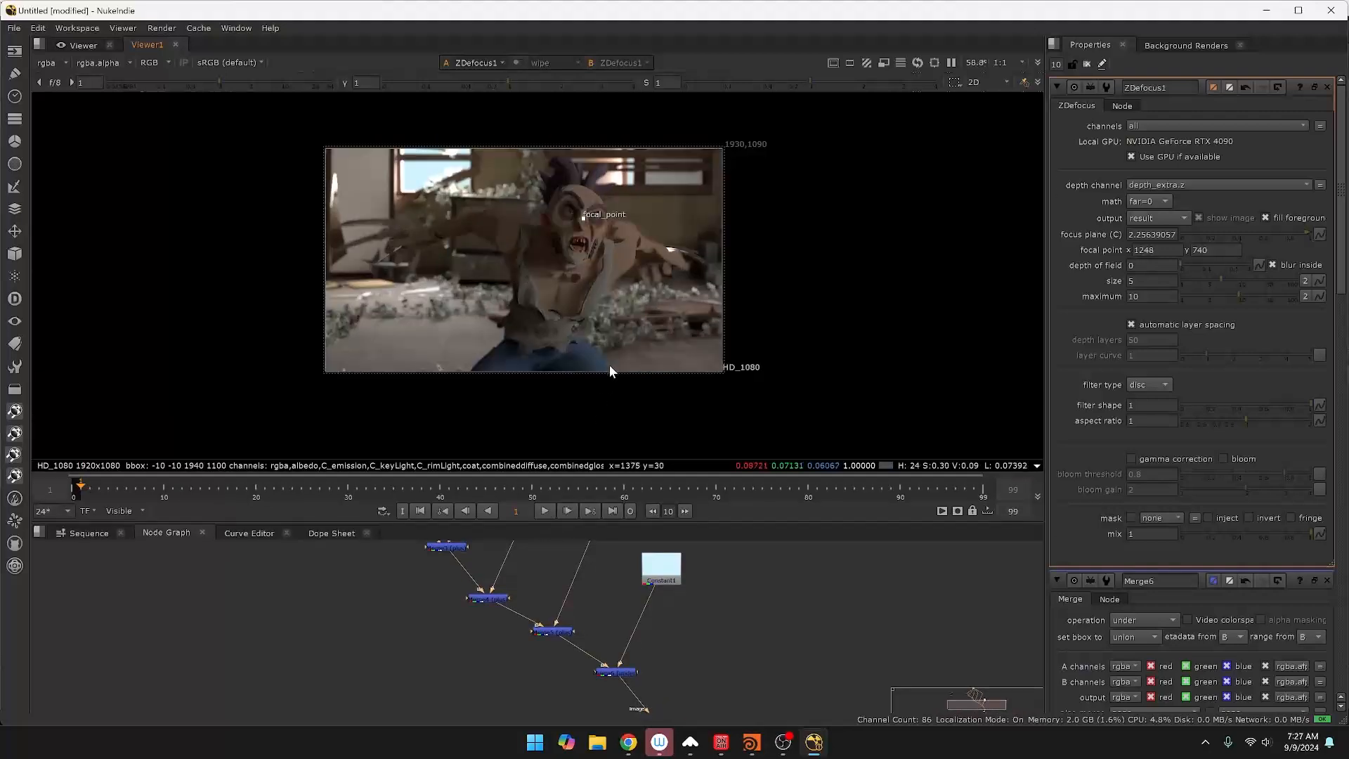
scroll(609, 372, up, 1)
middle_drag(601, 365, 613, 412)
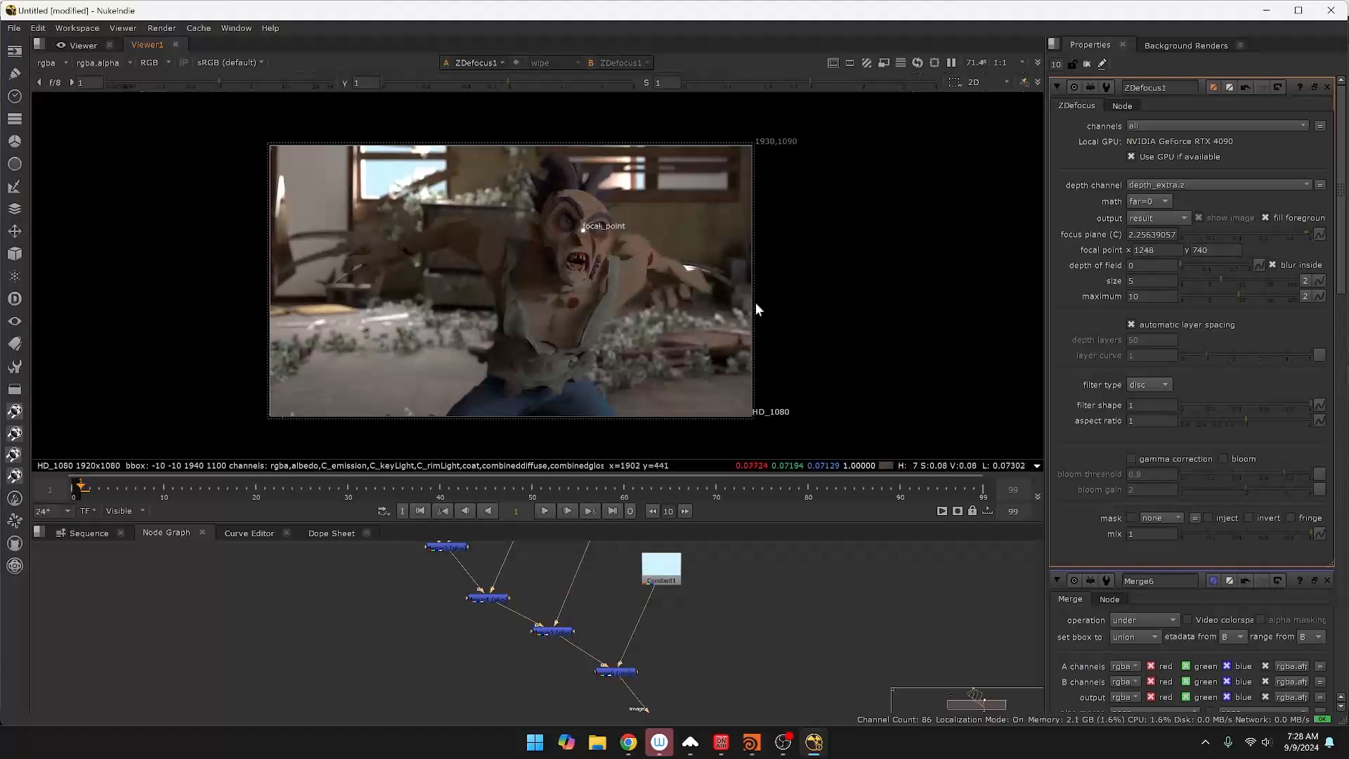
Switch the ZDefocus output to focal plane setup and set its depth of field to 0.11.
click(1158, 220)
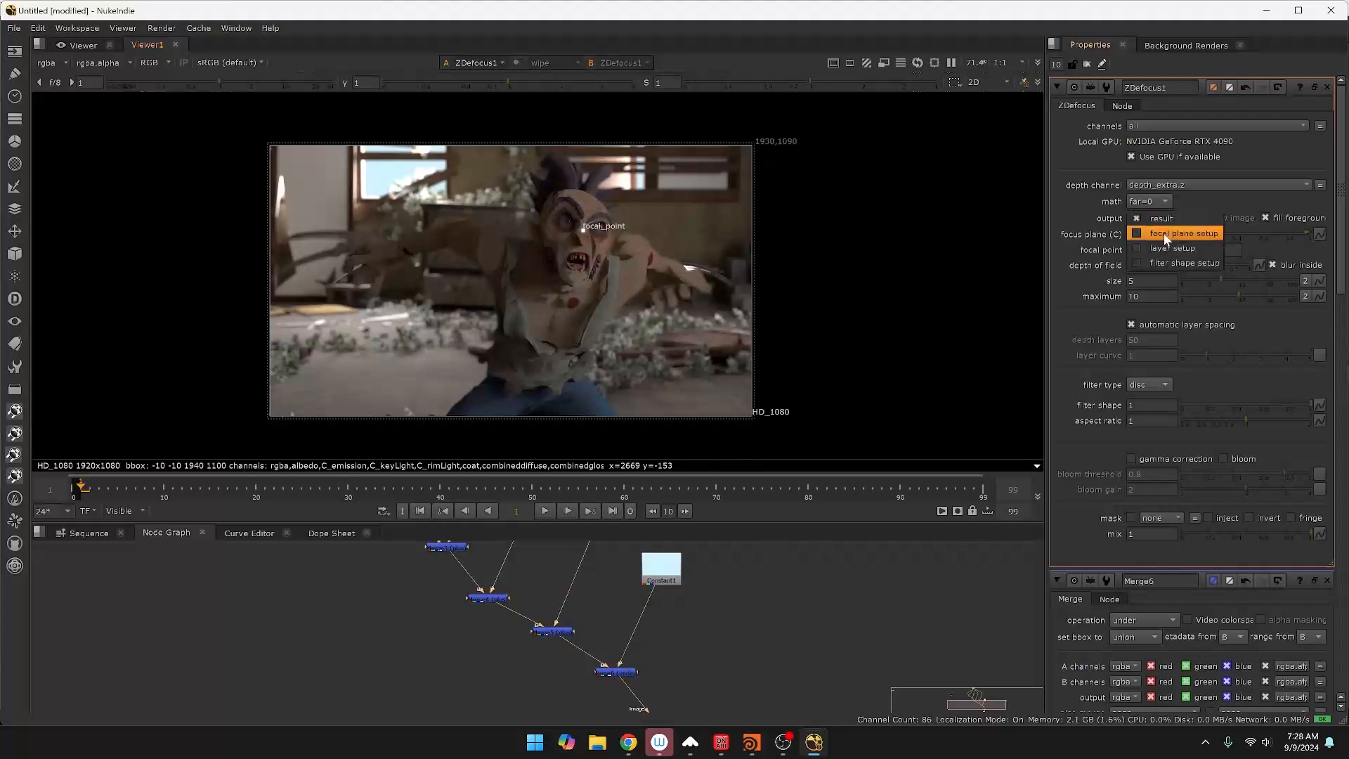
click(1167, 234)
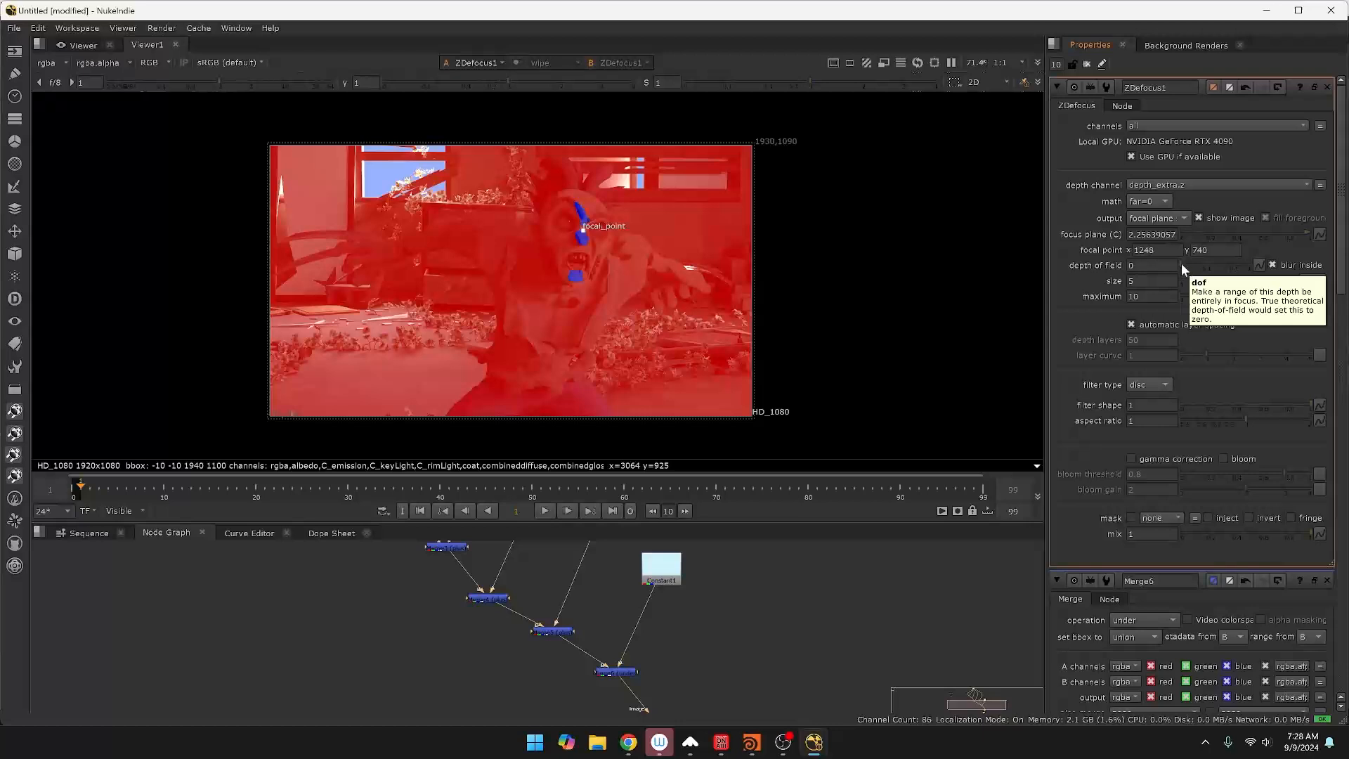
drag(1181, 263, 1203, 255)
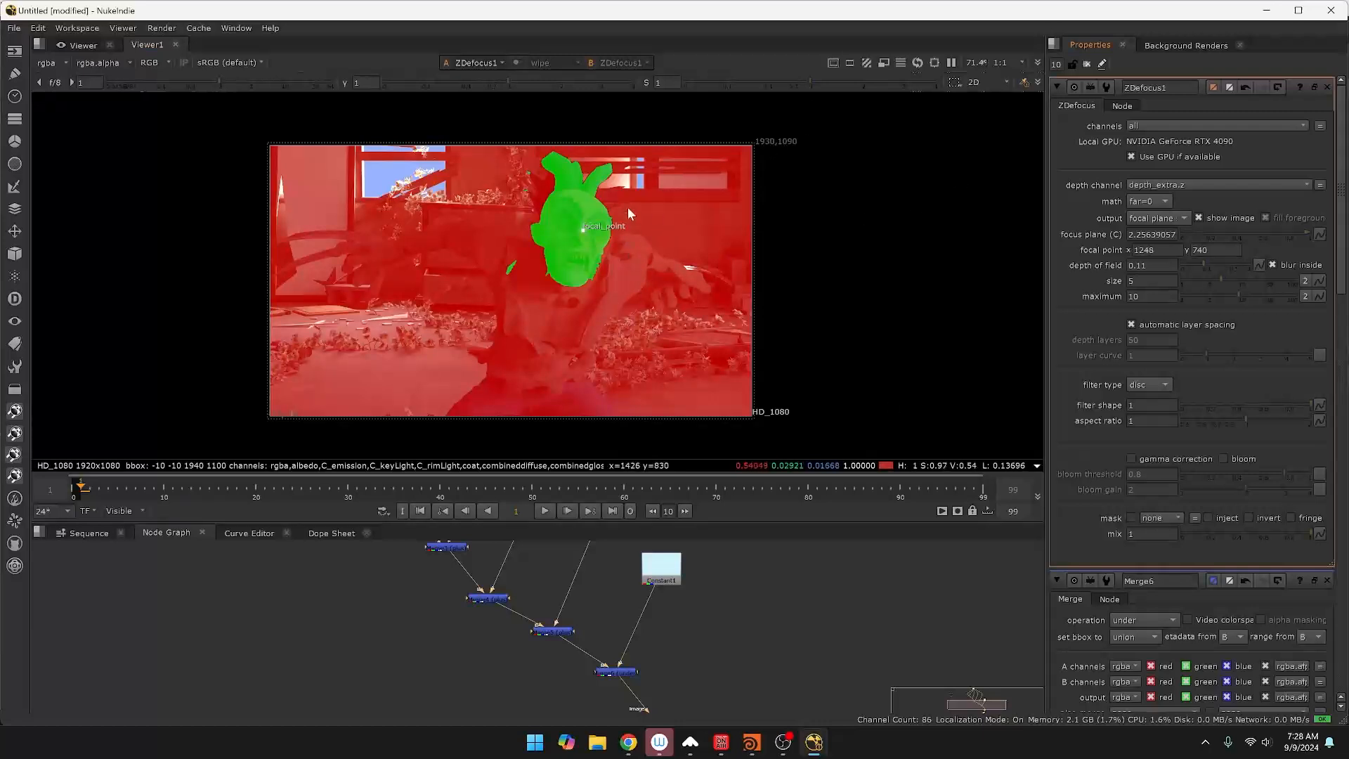
scroll(613, 224, up, 1)
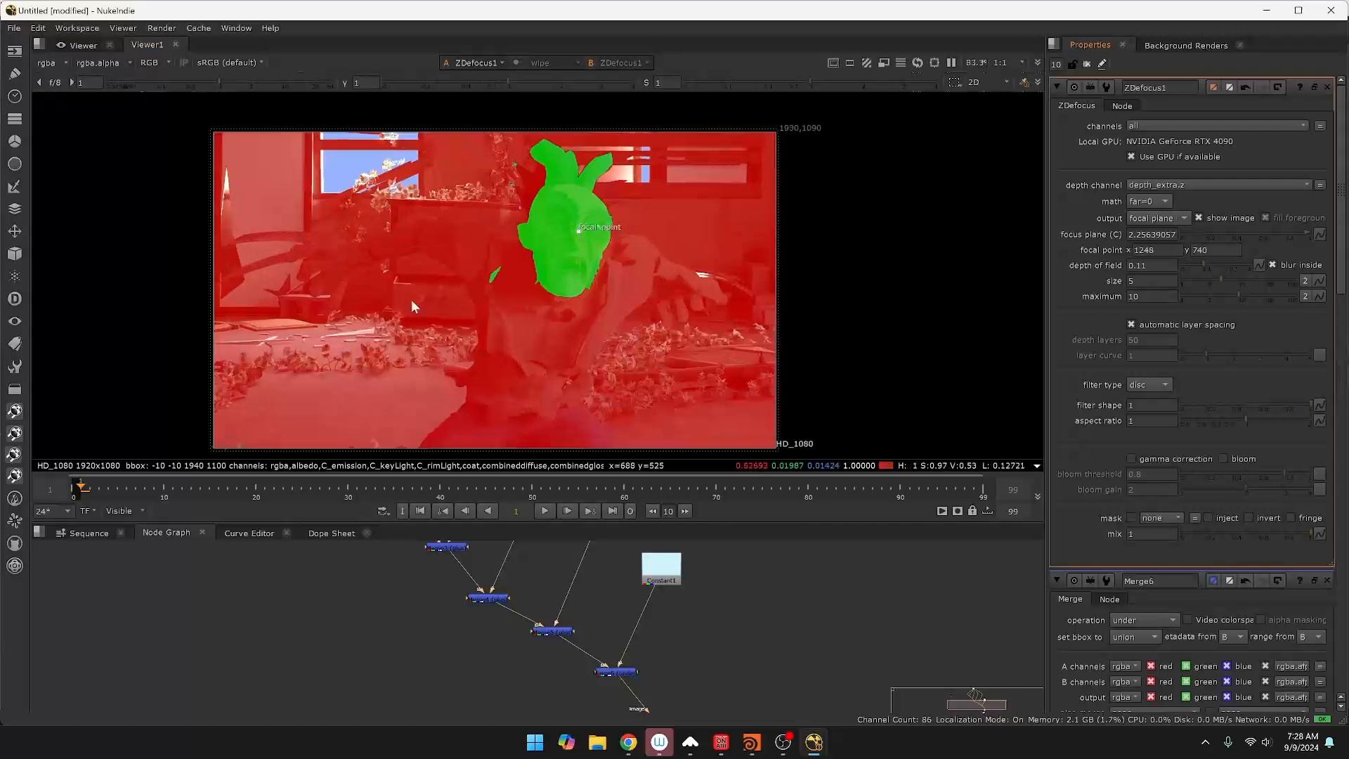
scroll(576, 302, down, 1)
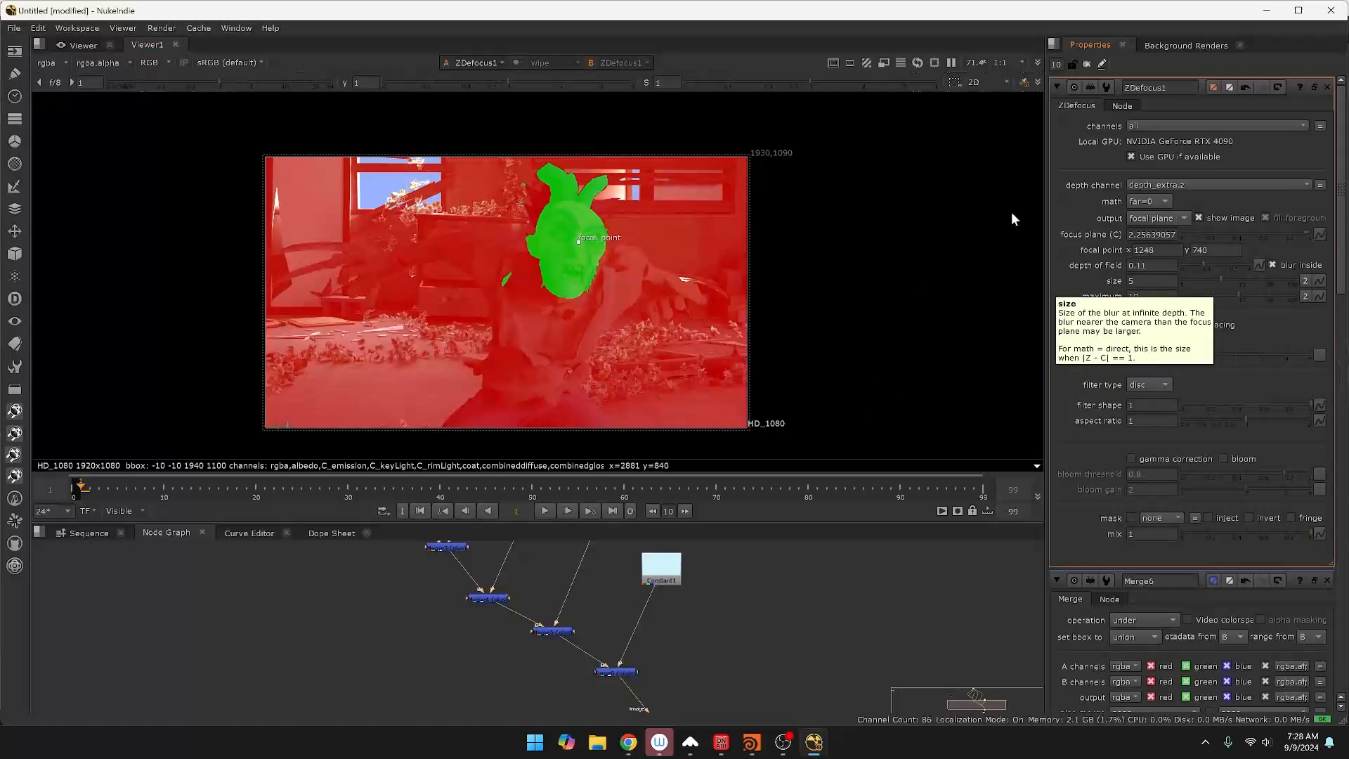
Return the ZDefocus output to result and set its depth math to depth.
click(1149, 217)
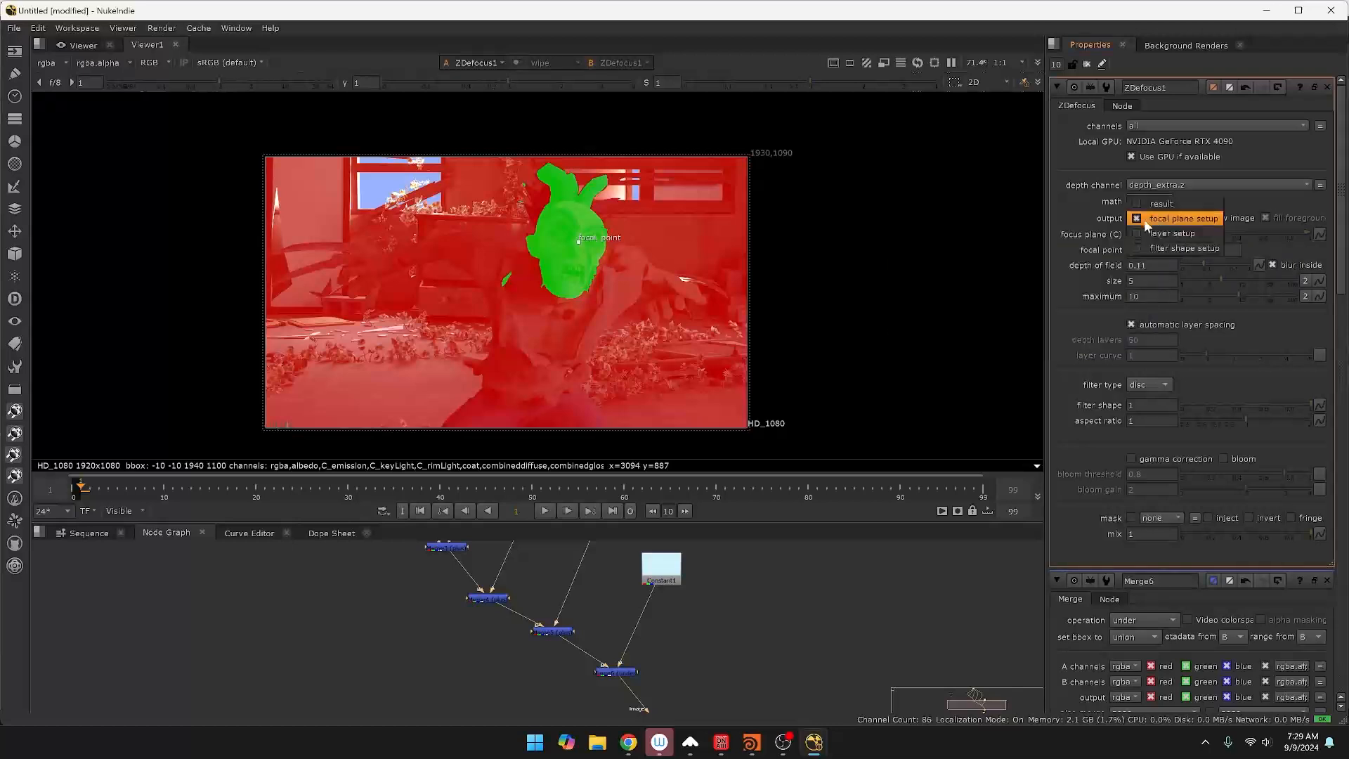
click(1149, 204)
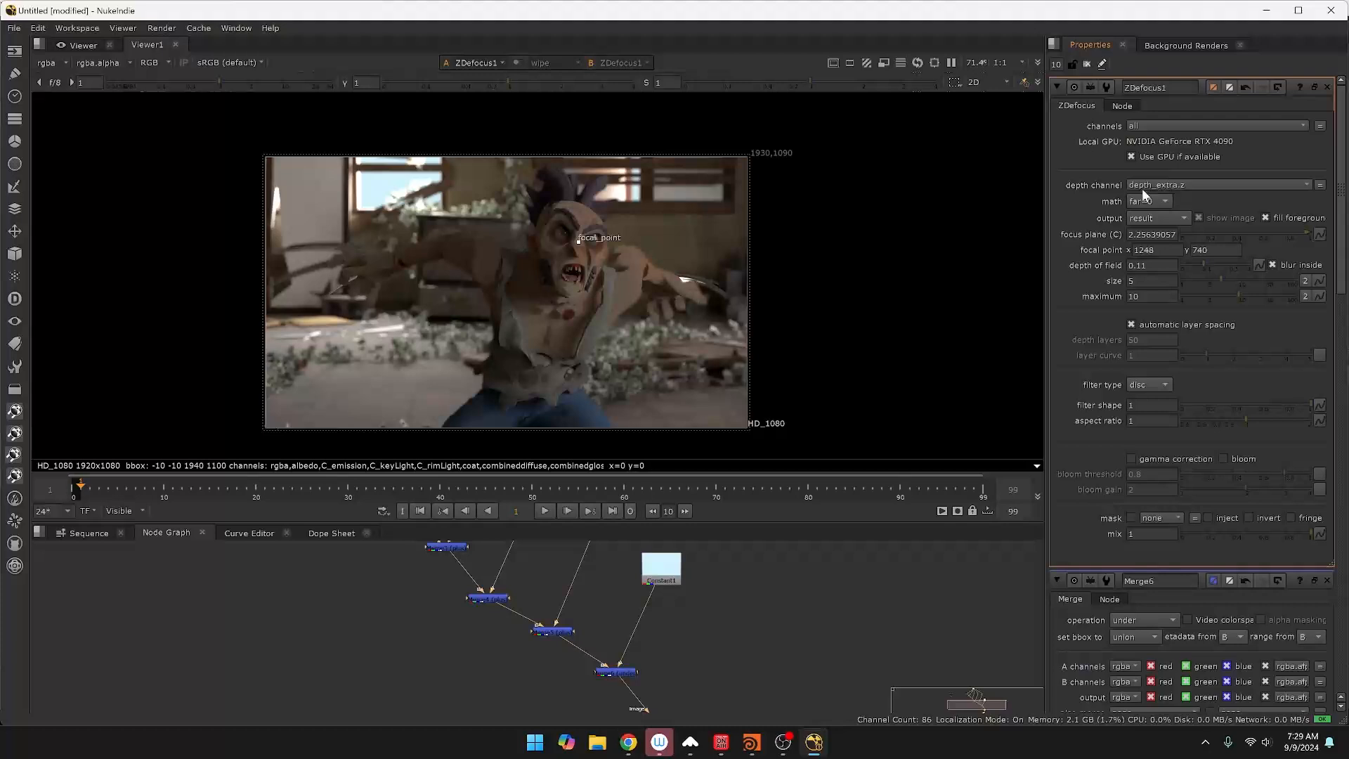
click(1150, 199)
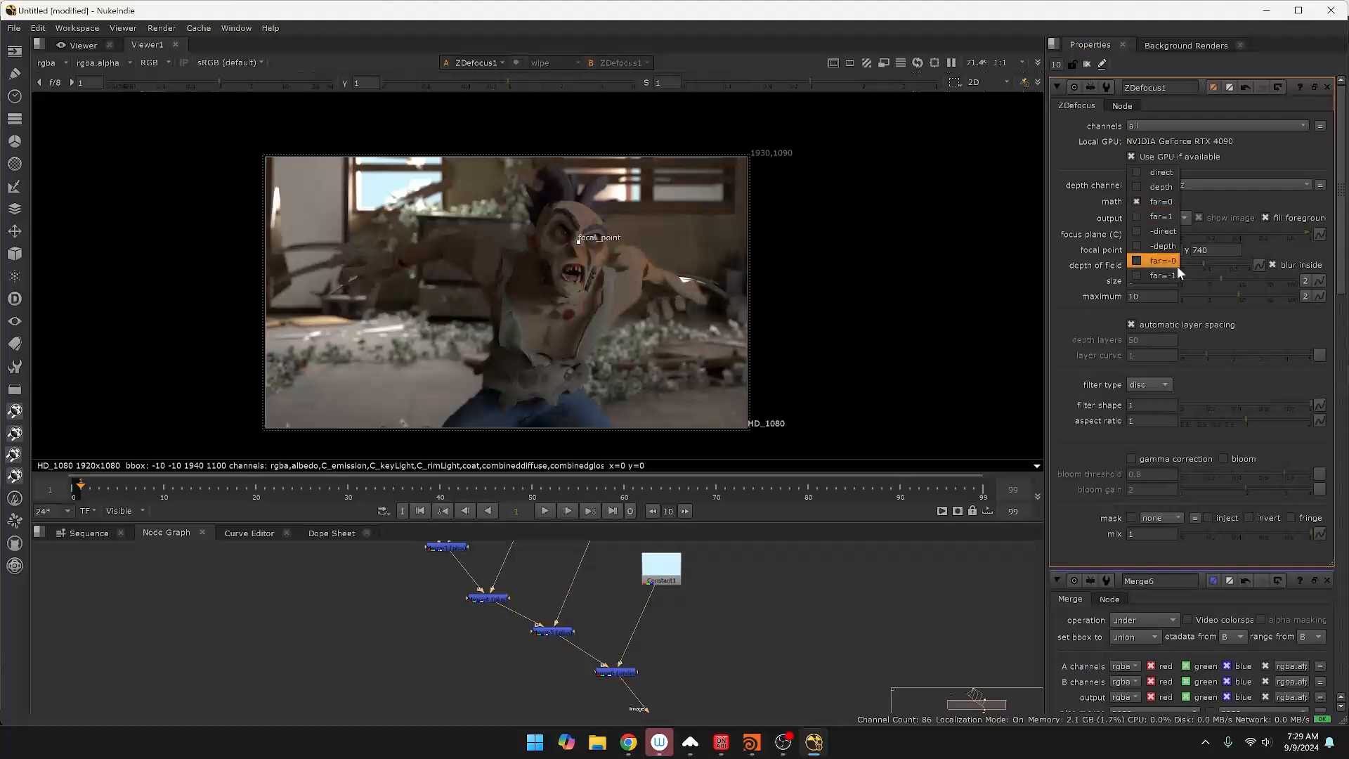
click(1161, 187)
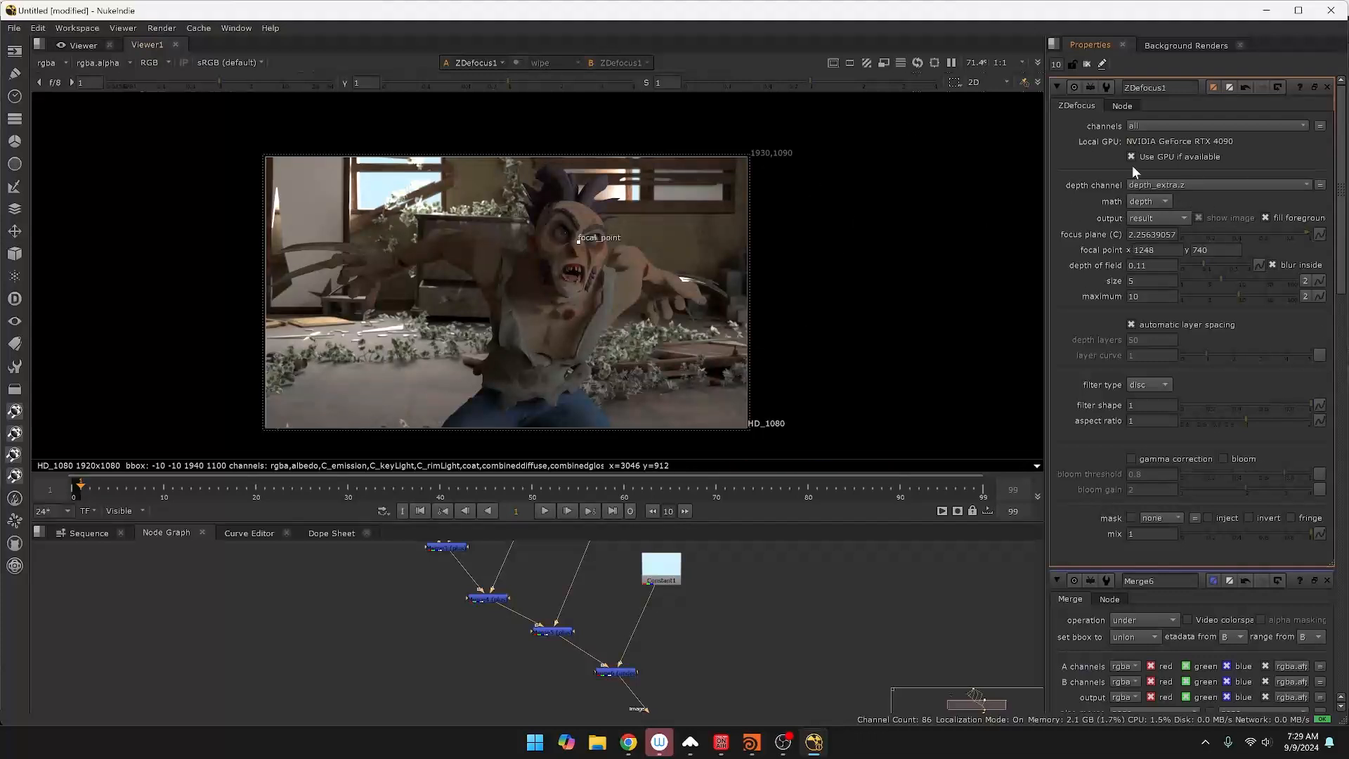
Try ZDefocus sizes of 1, 60, 48 and 21, and inspect the blur around the creature's outstretched arm.
click(1226, 282)
drag(1225, 288, 1119, 296)
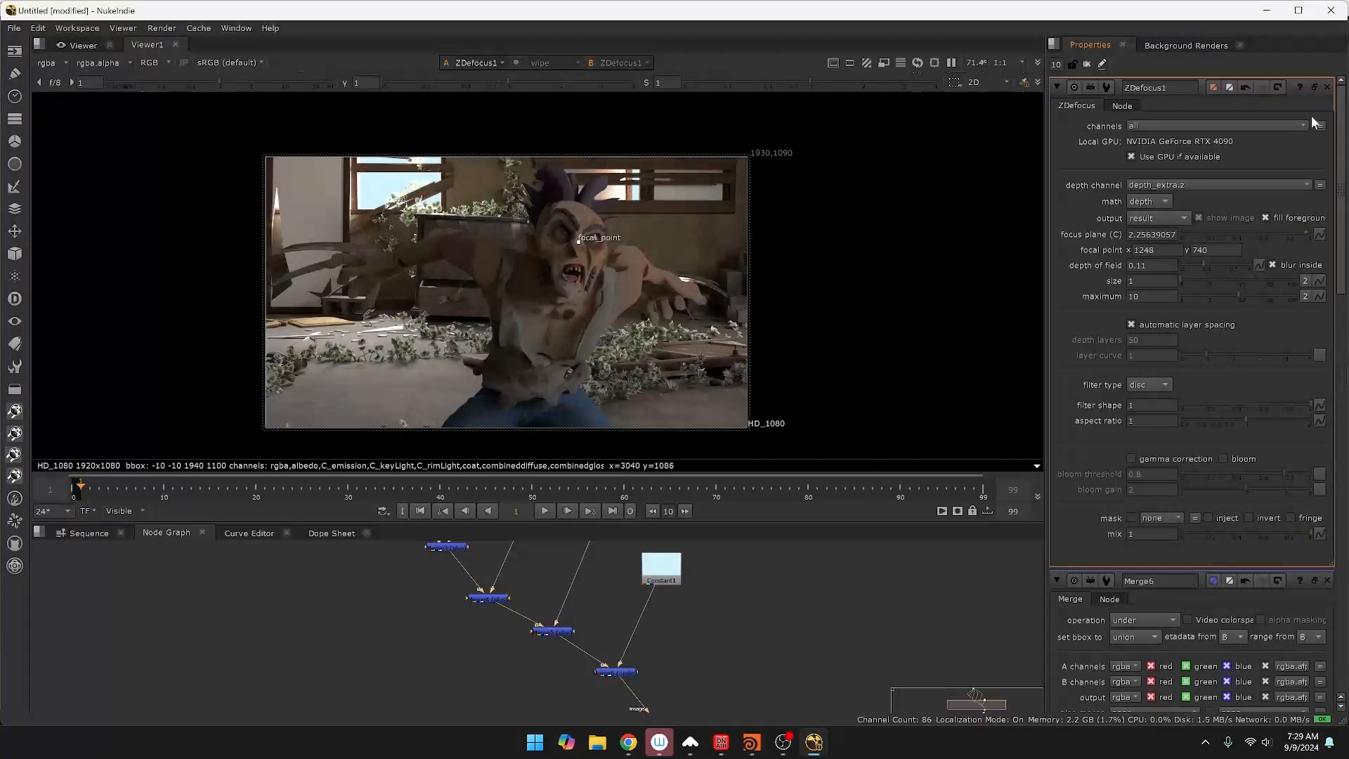
drag(1234, 280, 1283, 284)
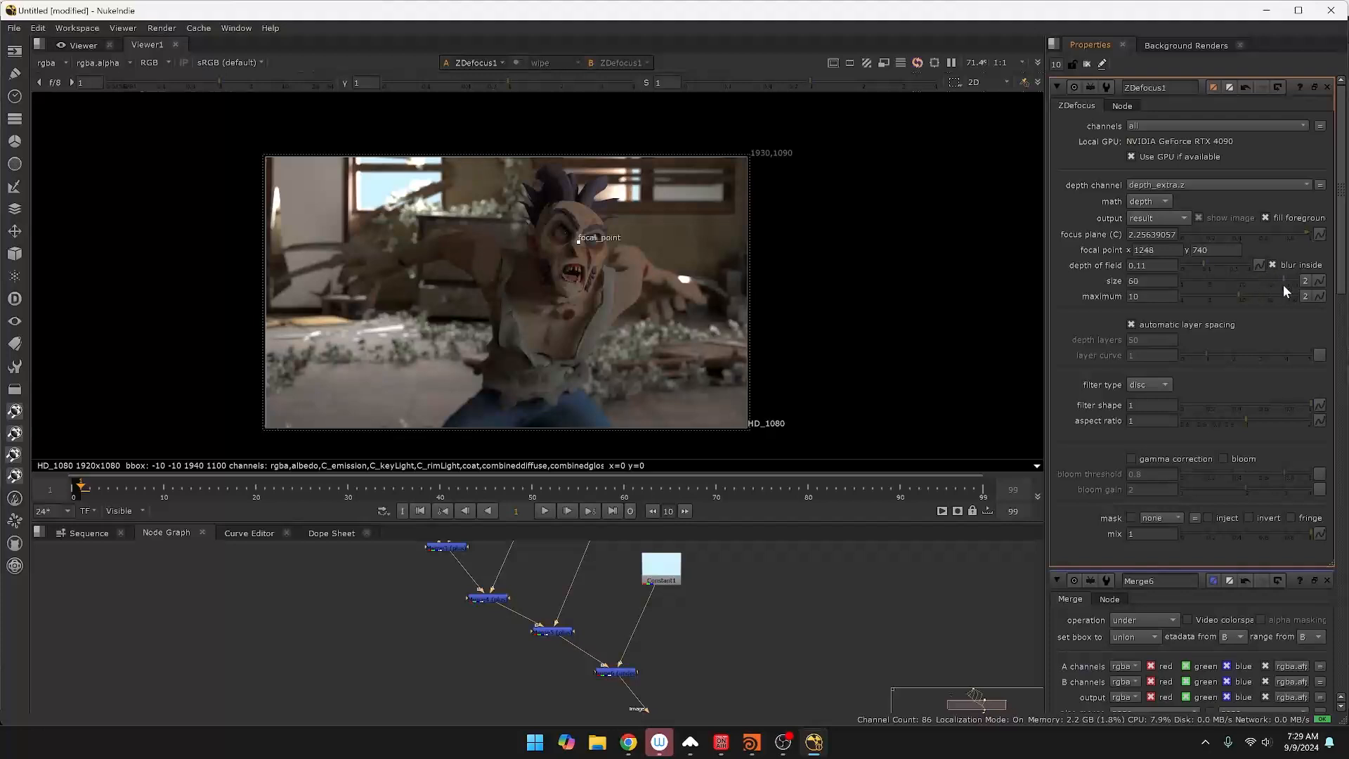
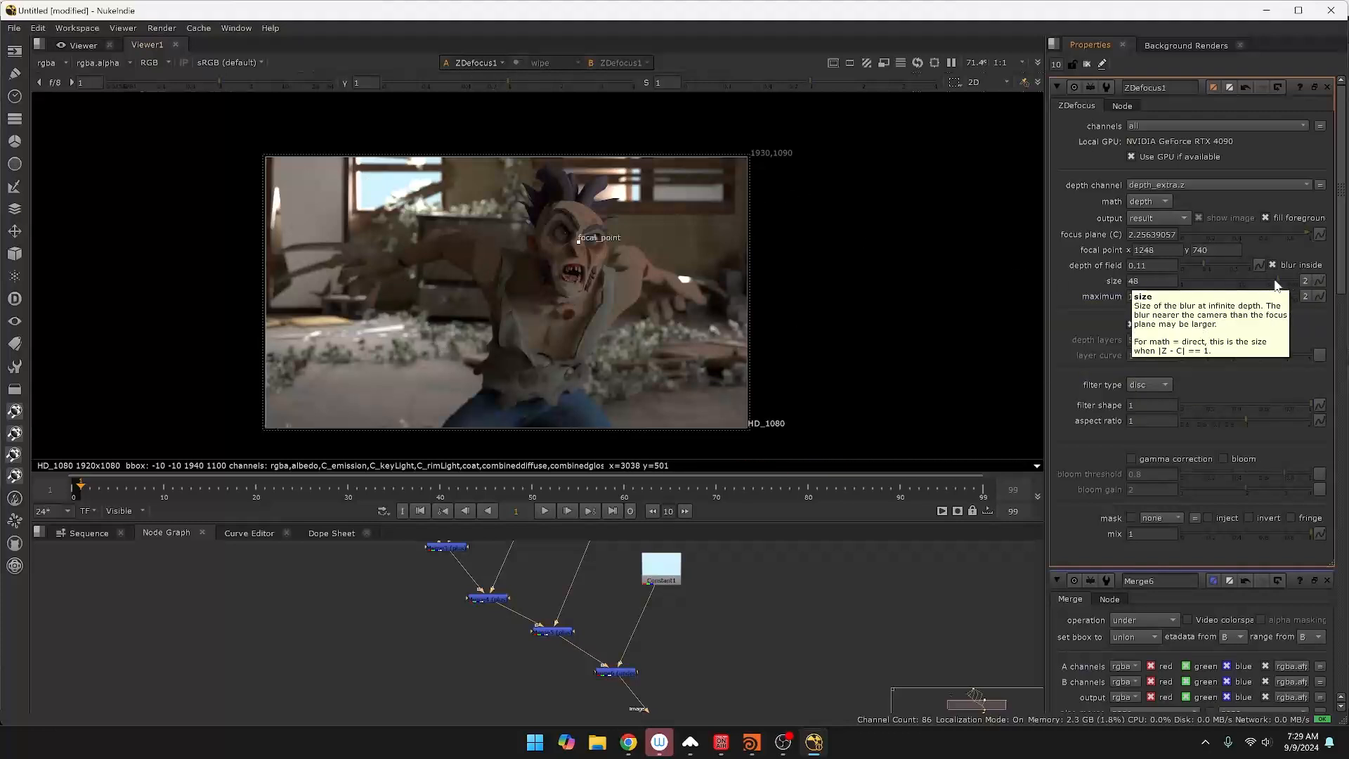
click(1261, 280)
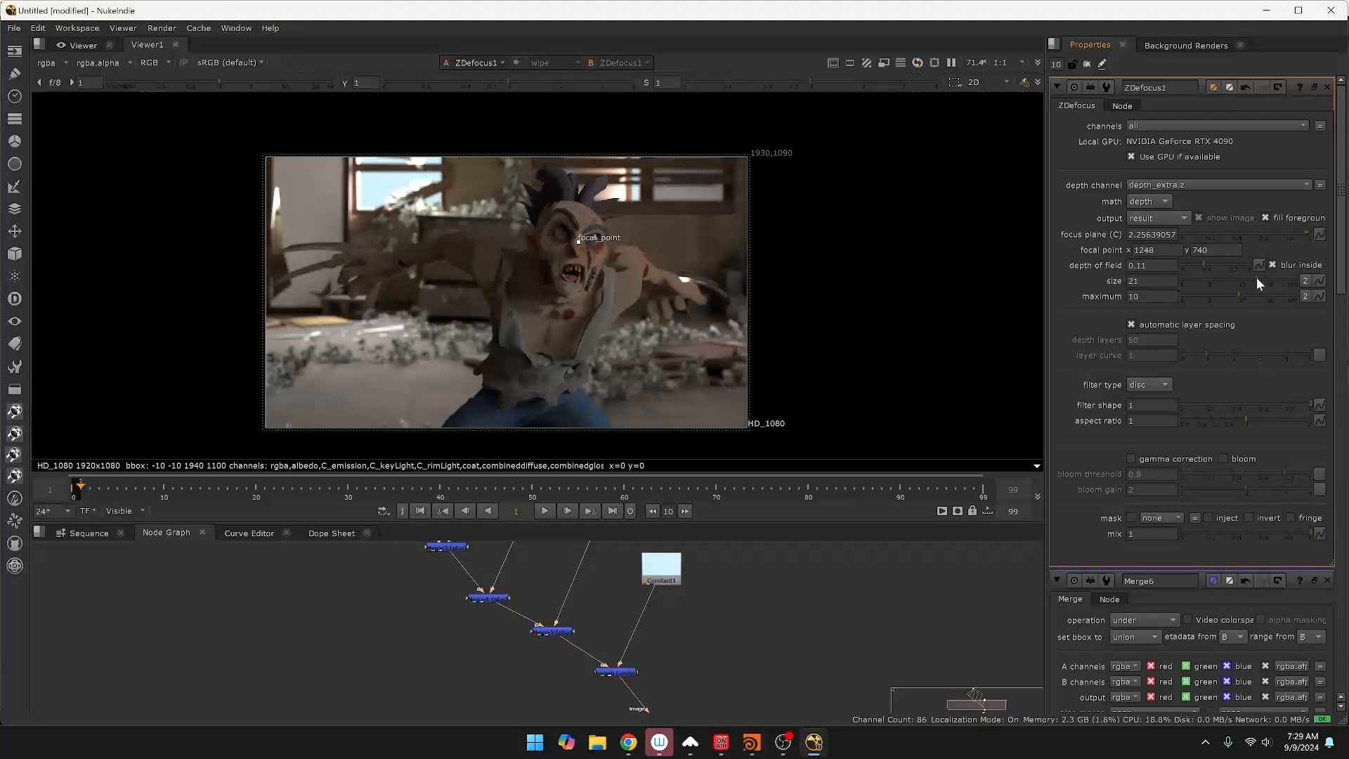
scroll(441, 313, up, 4)
scroll(442, 314, down, 7)
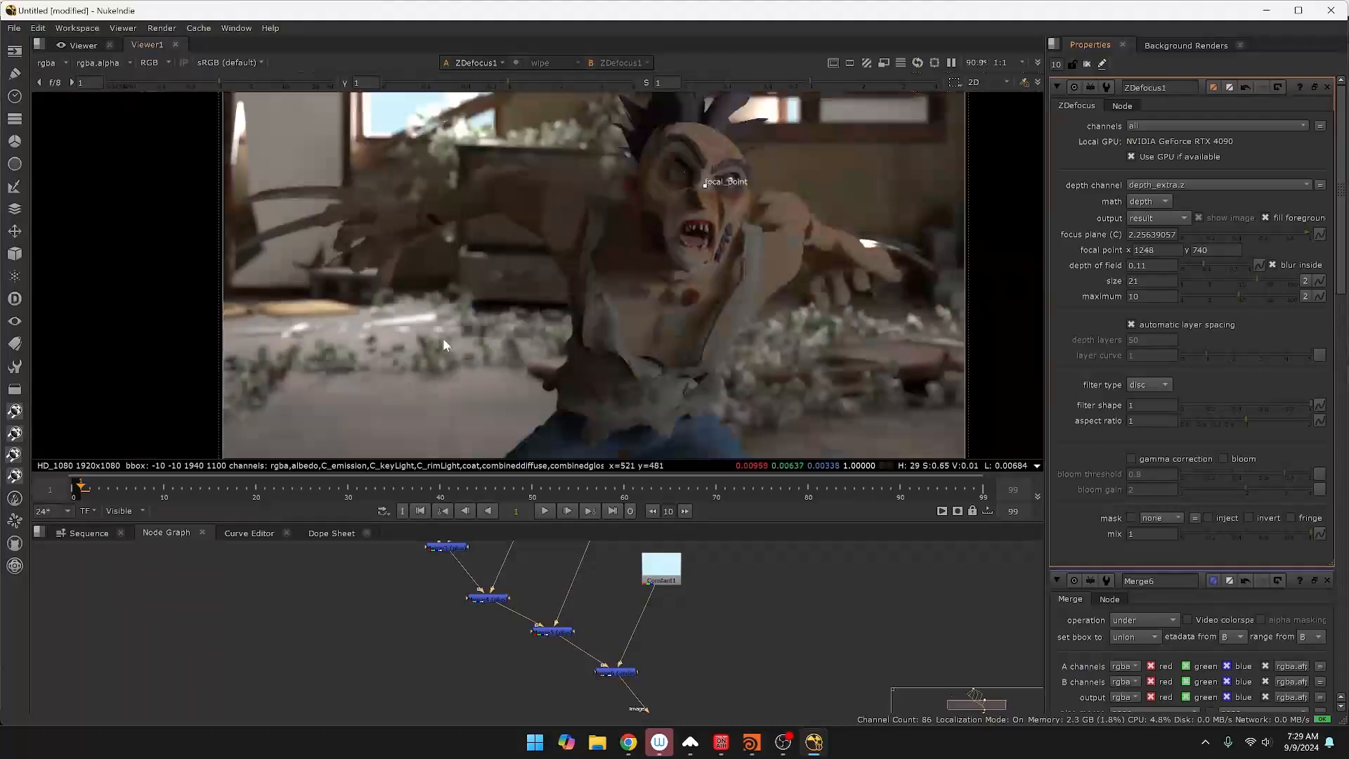
scroll(423, 299, up, 6)
right_click(442, 252)
click(424, 214)
middle_drag(423, 215, 494, 278)
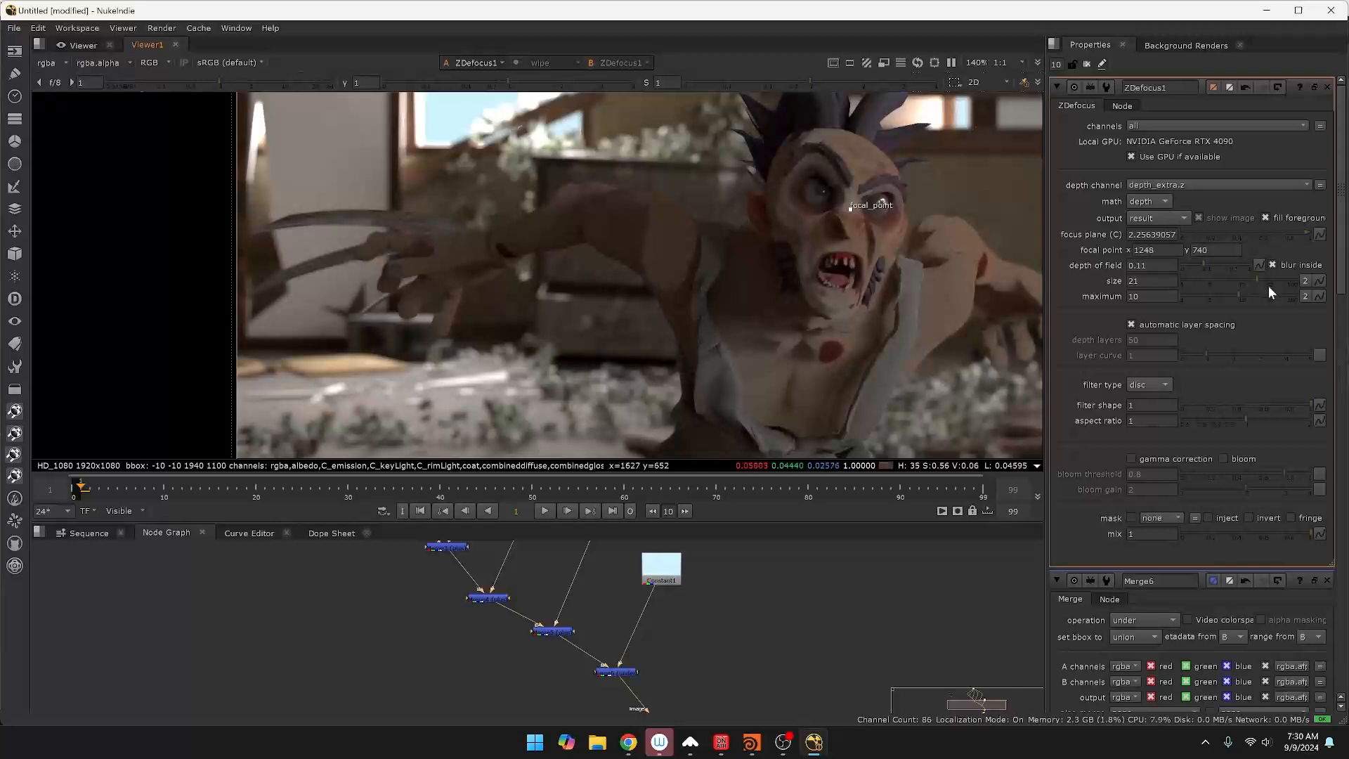
Try ZDefocus sizes of 100, 22 and 8 to compare the blur strength.
drag(1268, 282, 1316, 282)
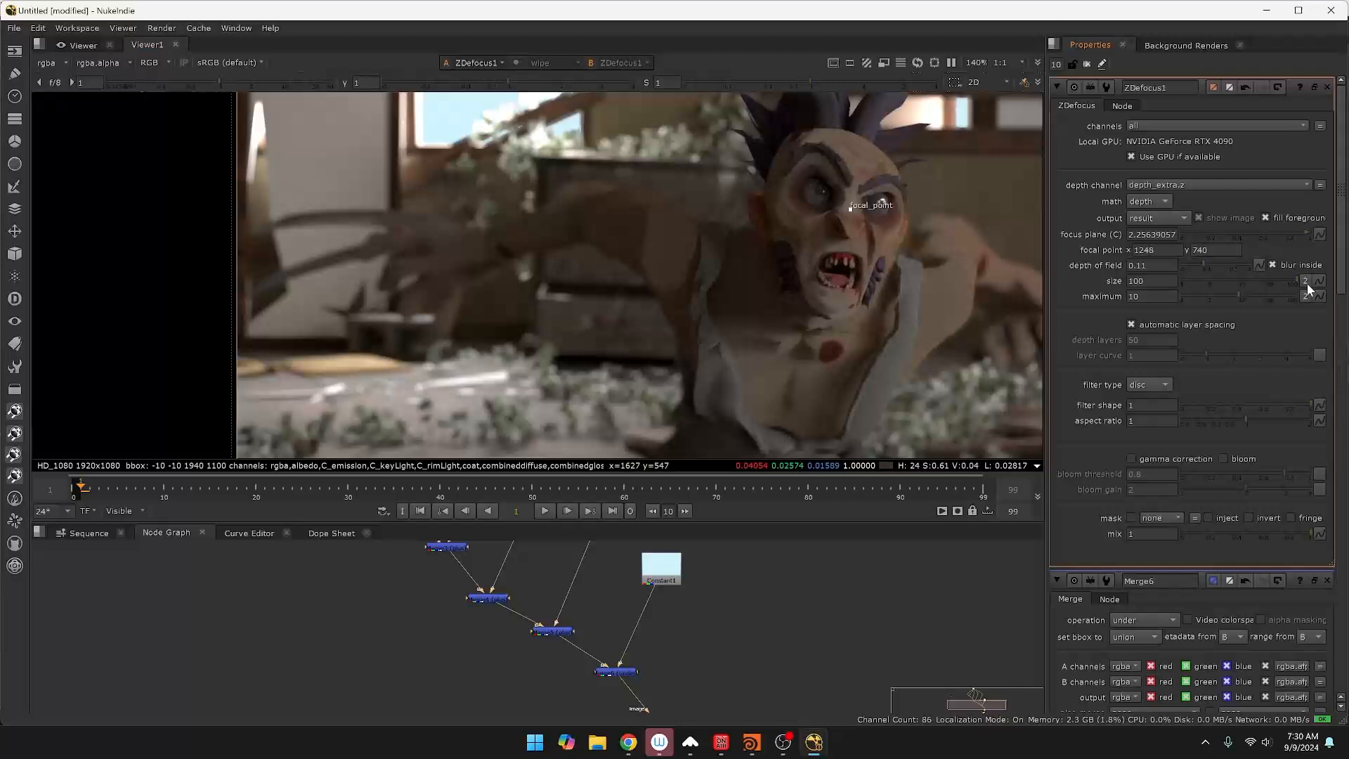
drag(1296, 279, 1259, 282)
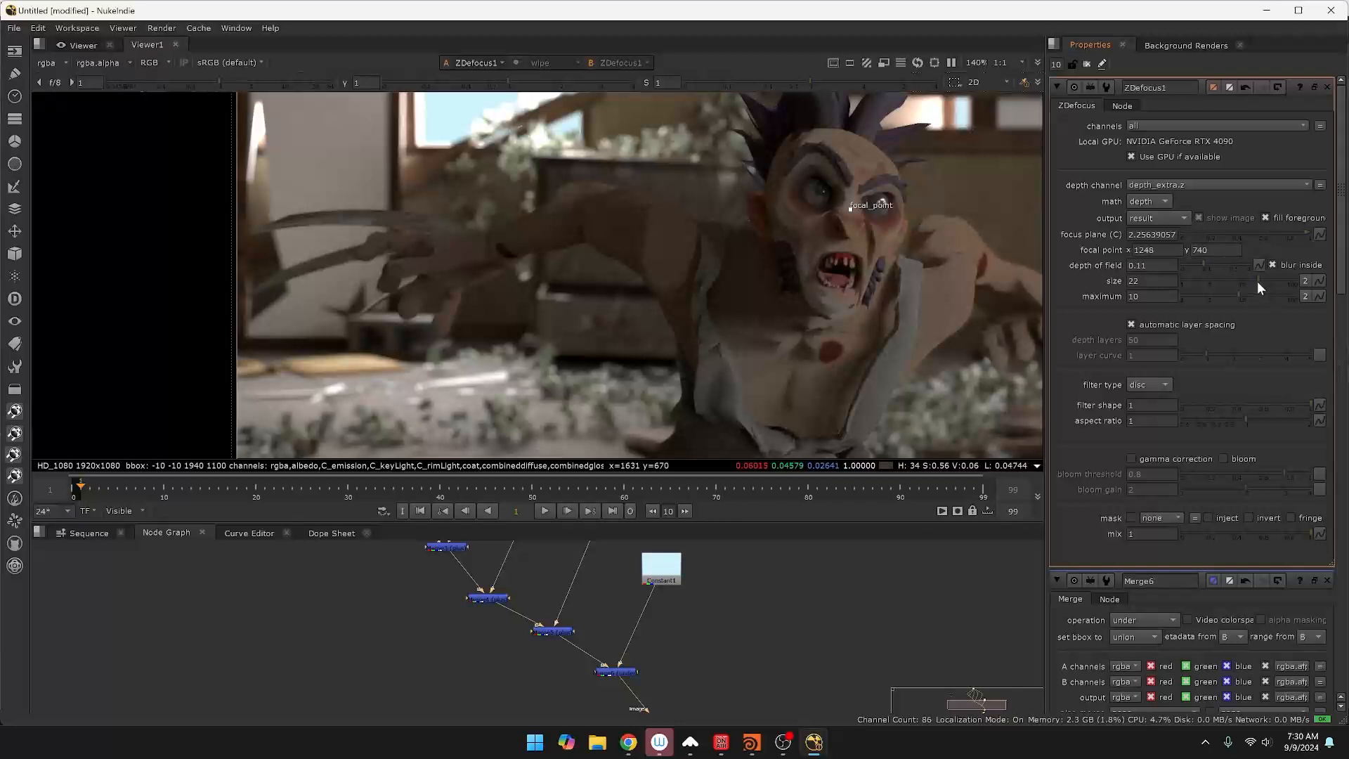
drag(1256, 275, 1232, 277)
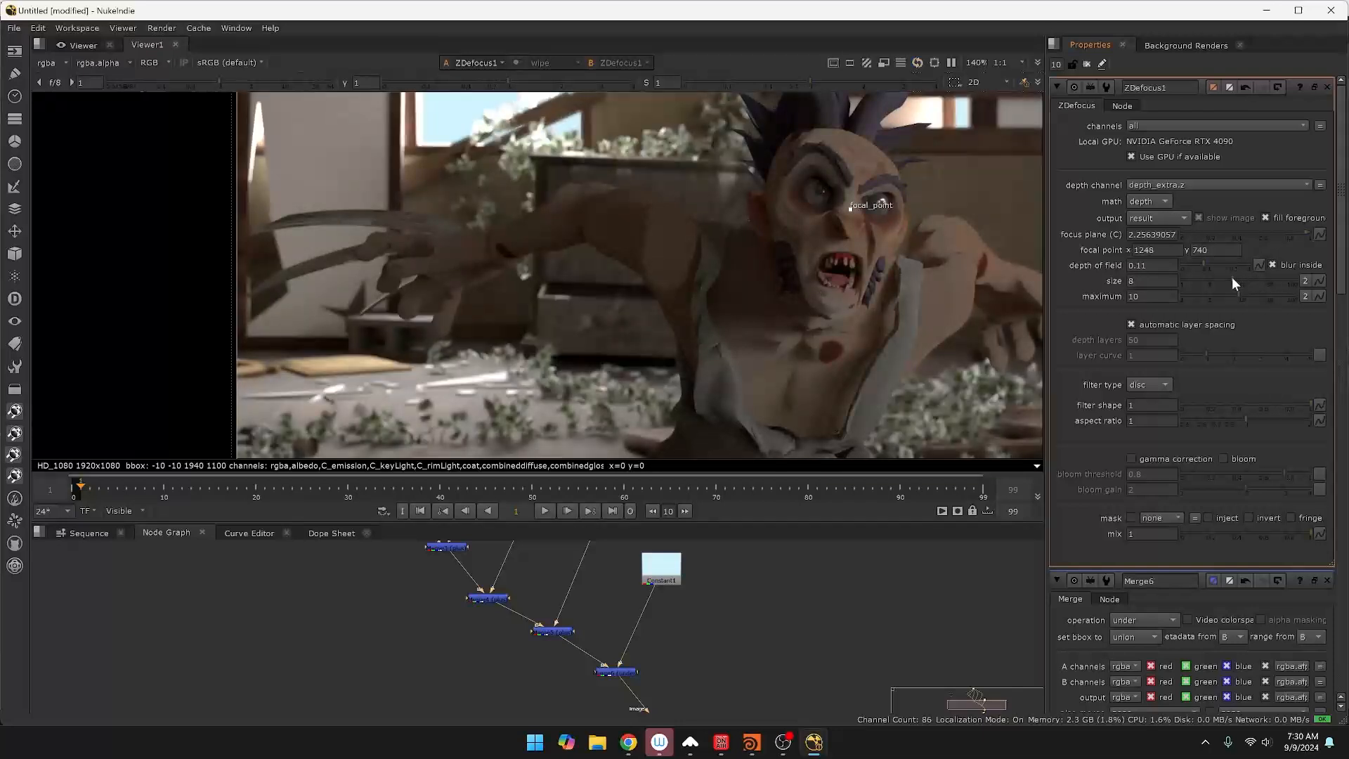
Set both the maximum and the size of the ZDefocus blur to 20, and check the whole image.
double_click(1152, 294)
text(20)
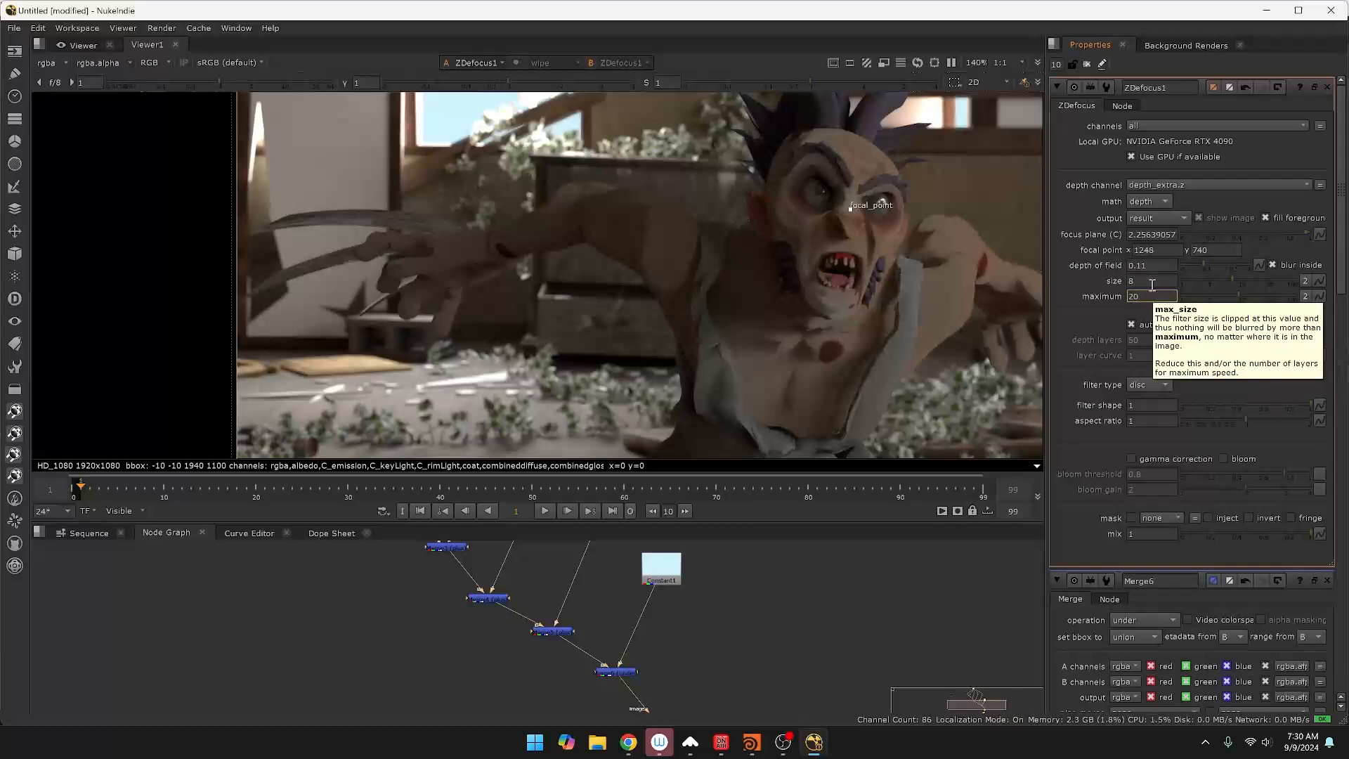
double_click(1153, 281)
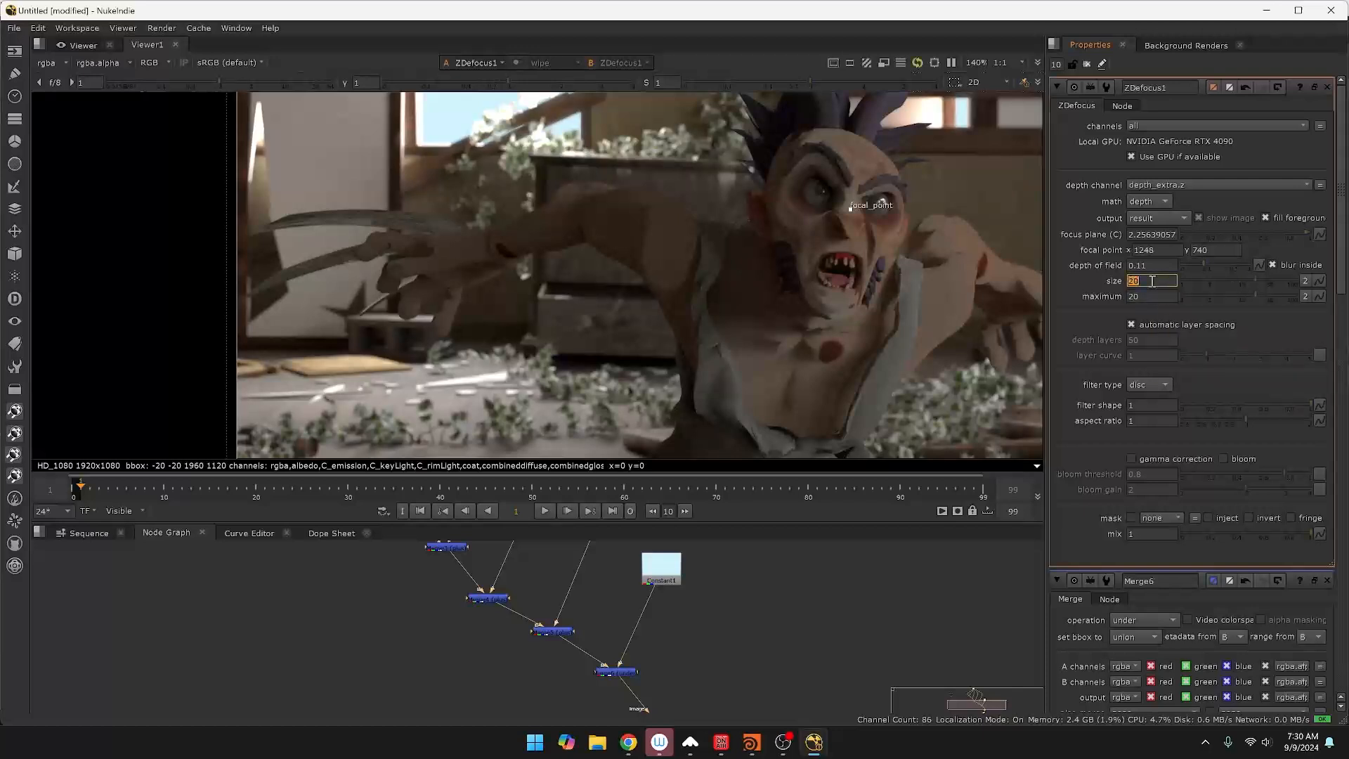
text(20)
key(Return)
scroll(782, 260, down, 5)
scroll(782, 259, up, 3)
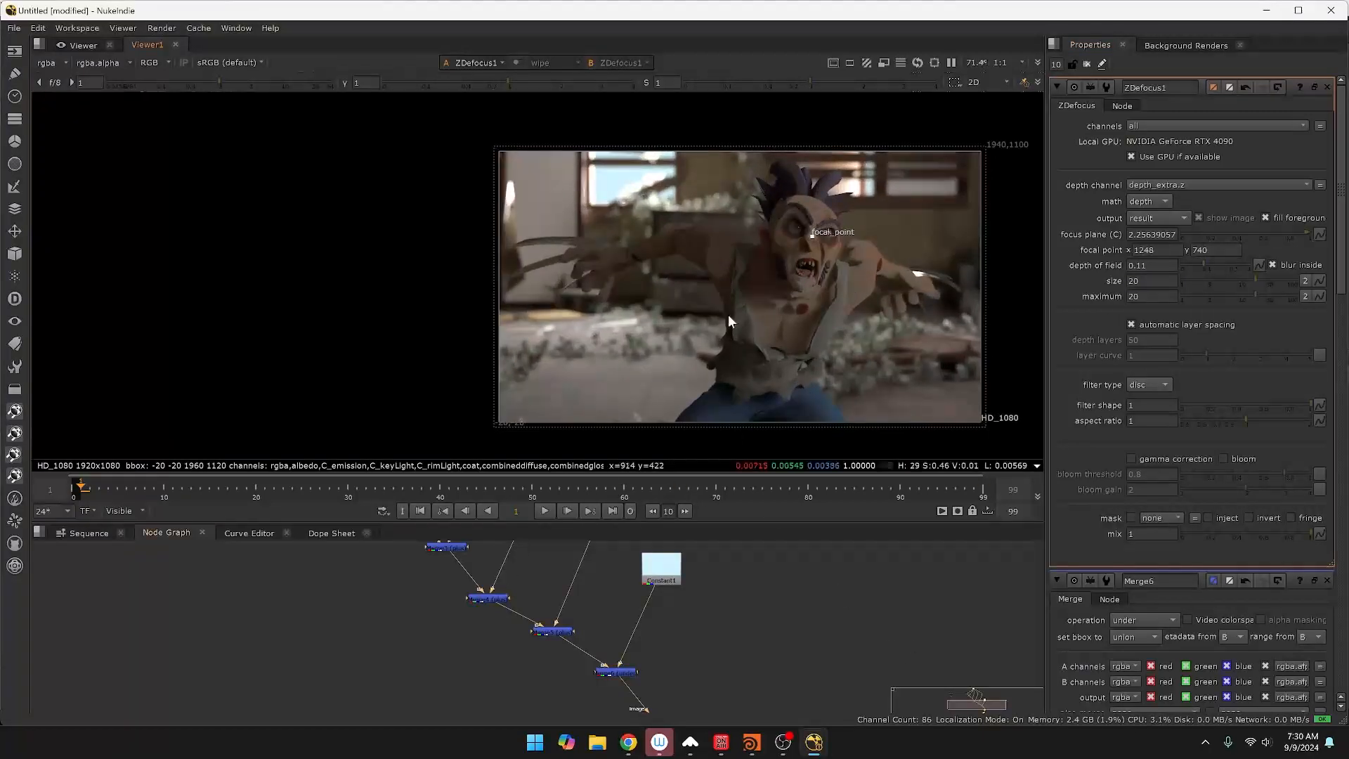
scroll(782, 618, up, 3)
scroll(748, 614, down, 6)
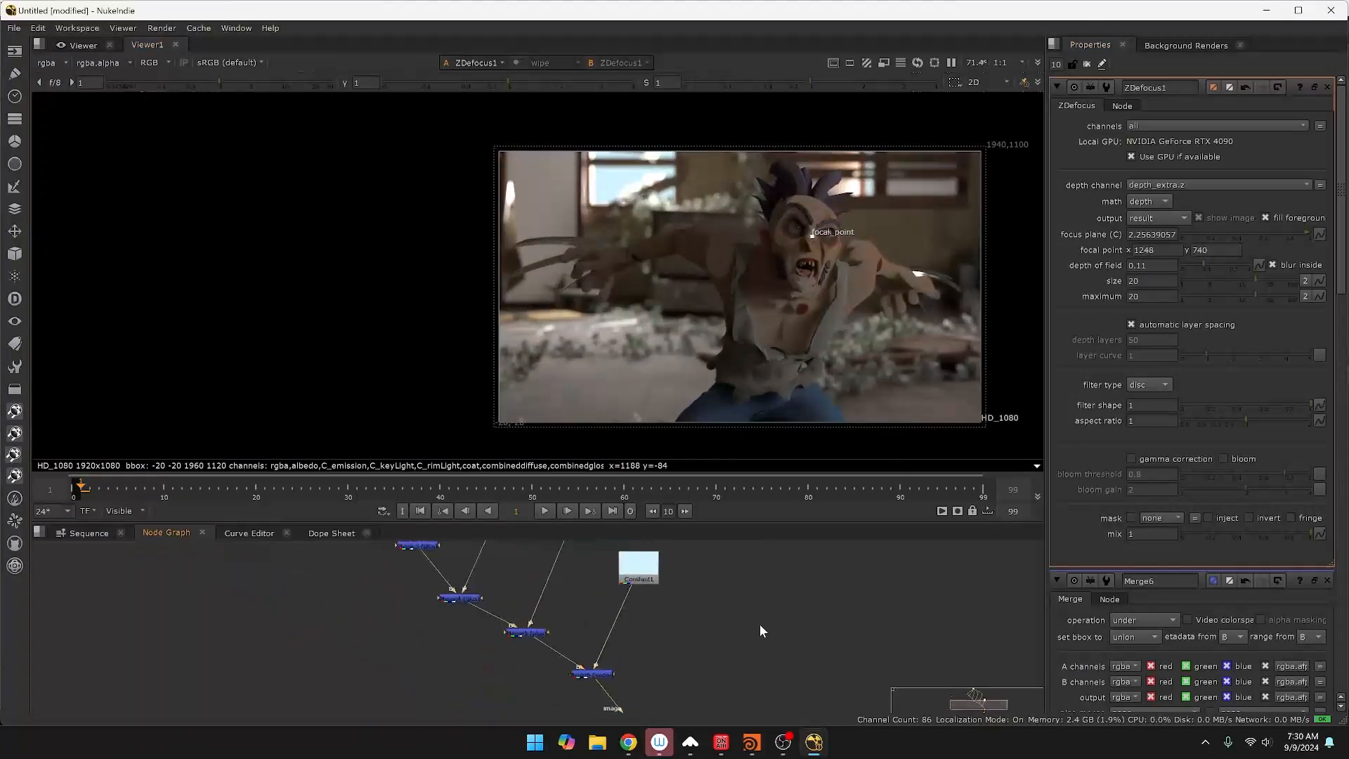
Add a Shuffle node beside the row of pass nodes and connect its input to the Read1 node.
middle_drag(642, 621, 639, 633)
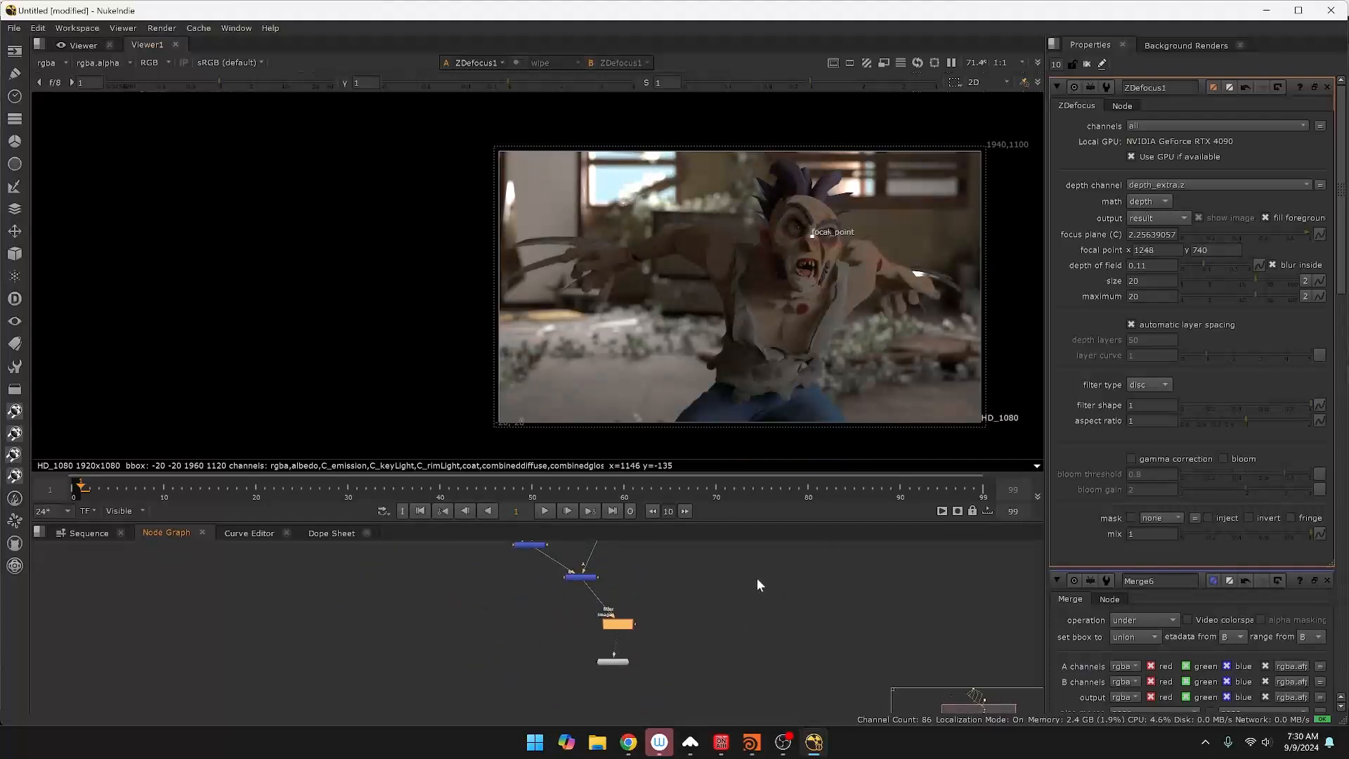
middle_drag(688, 596, 680, 711)
scroll(687, 610, down, 3)
scroll(642, 615, up, 5)
middle_drag(569, 584, 647, 609)
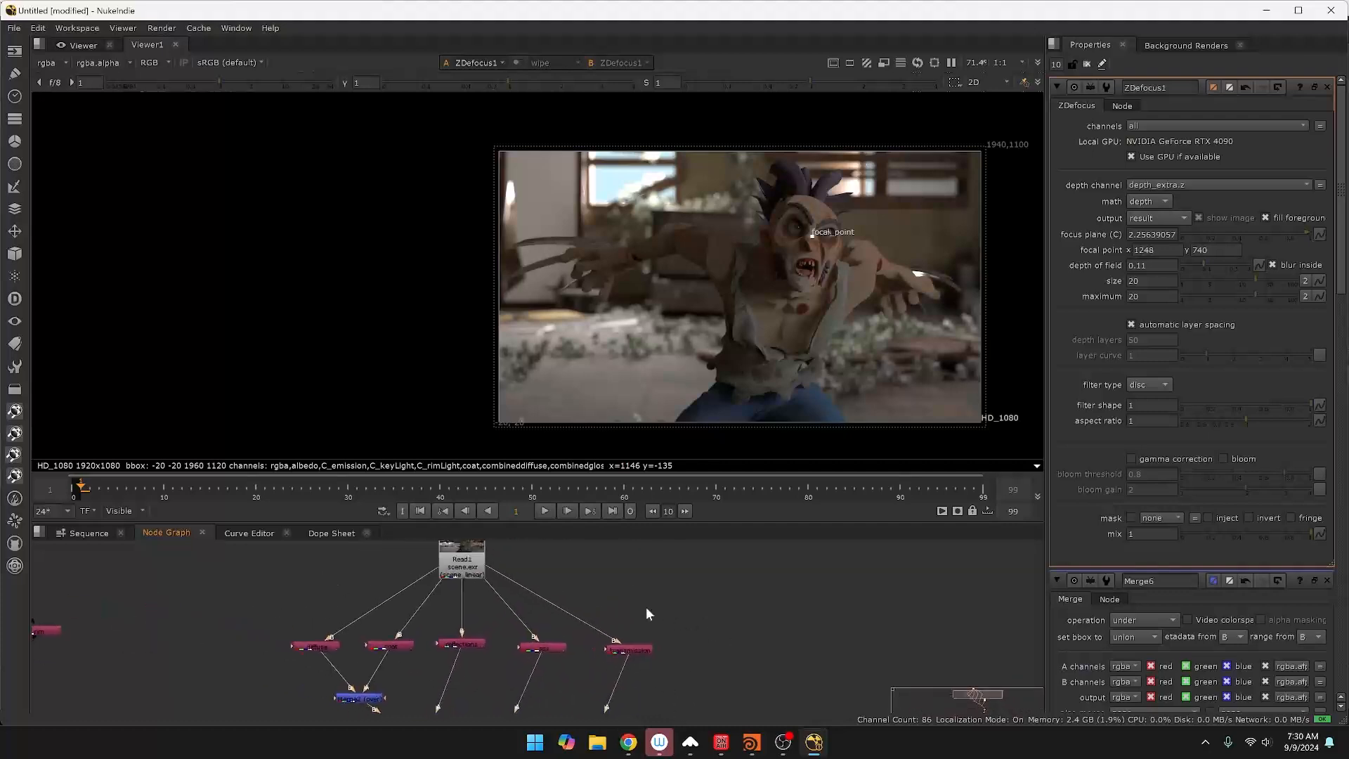
right_click(759, 627)
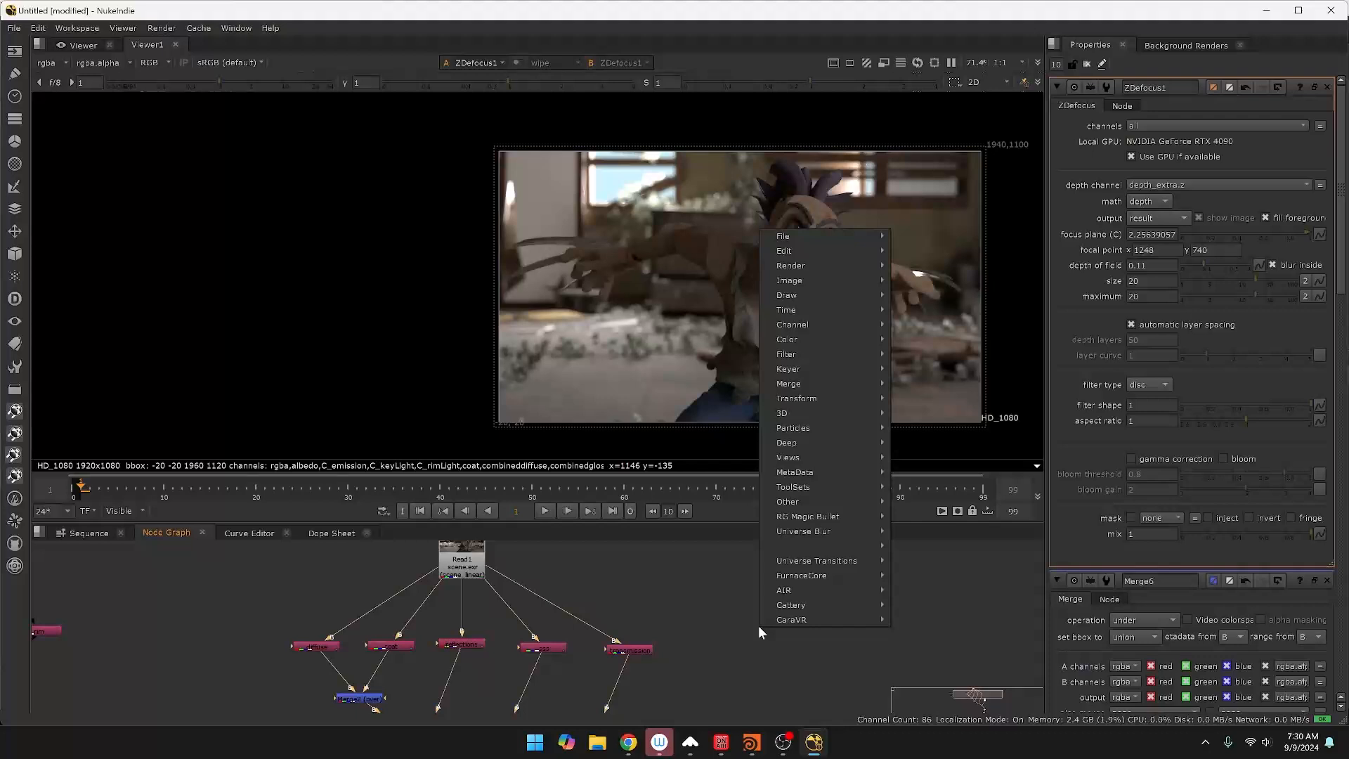
key(Tab)
text(shuffle)
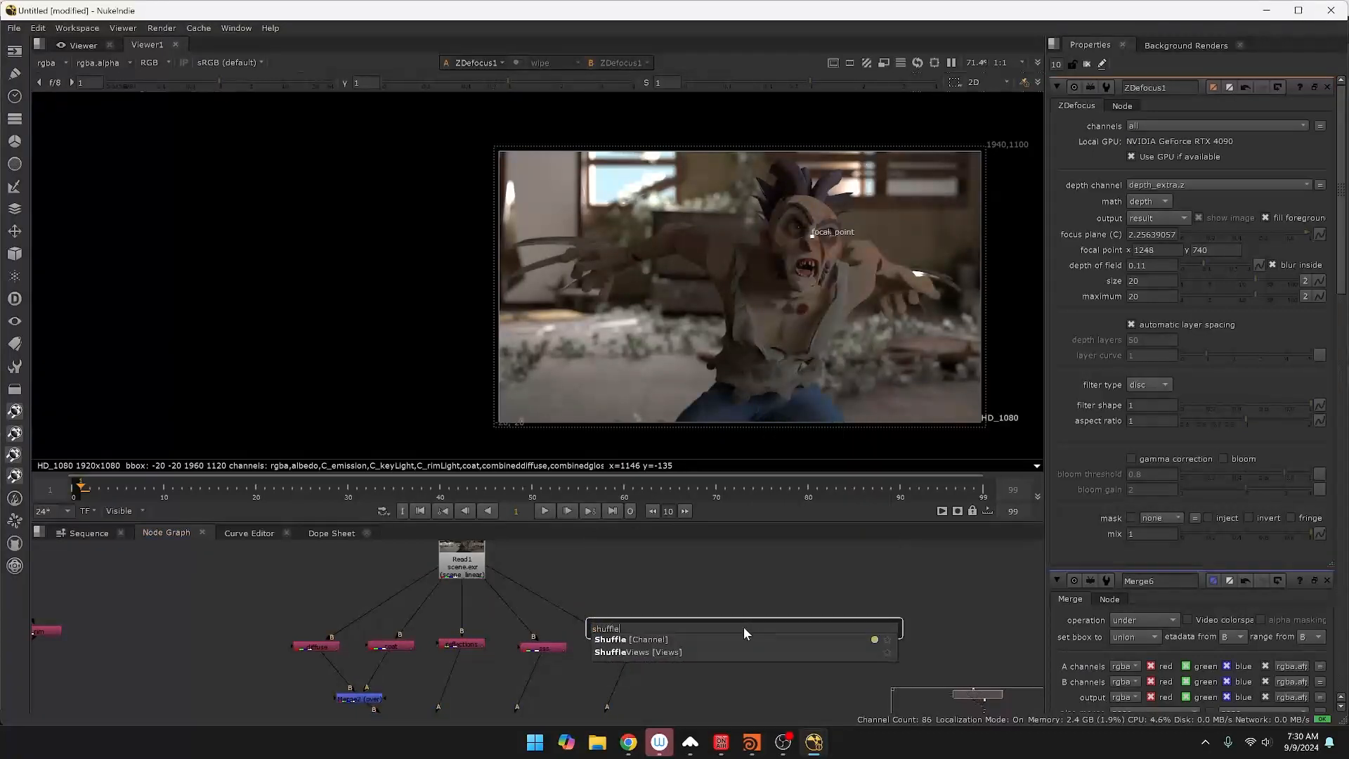
key(Return)
drag(745, 631, 464, 558)
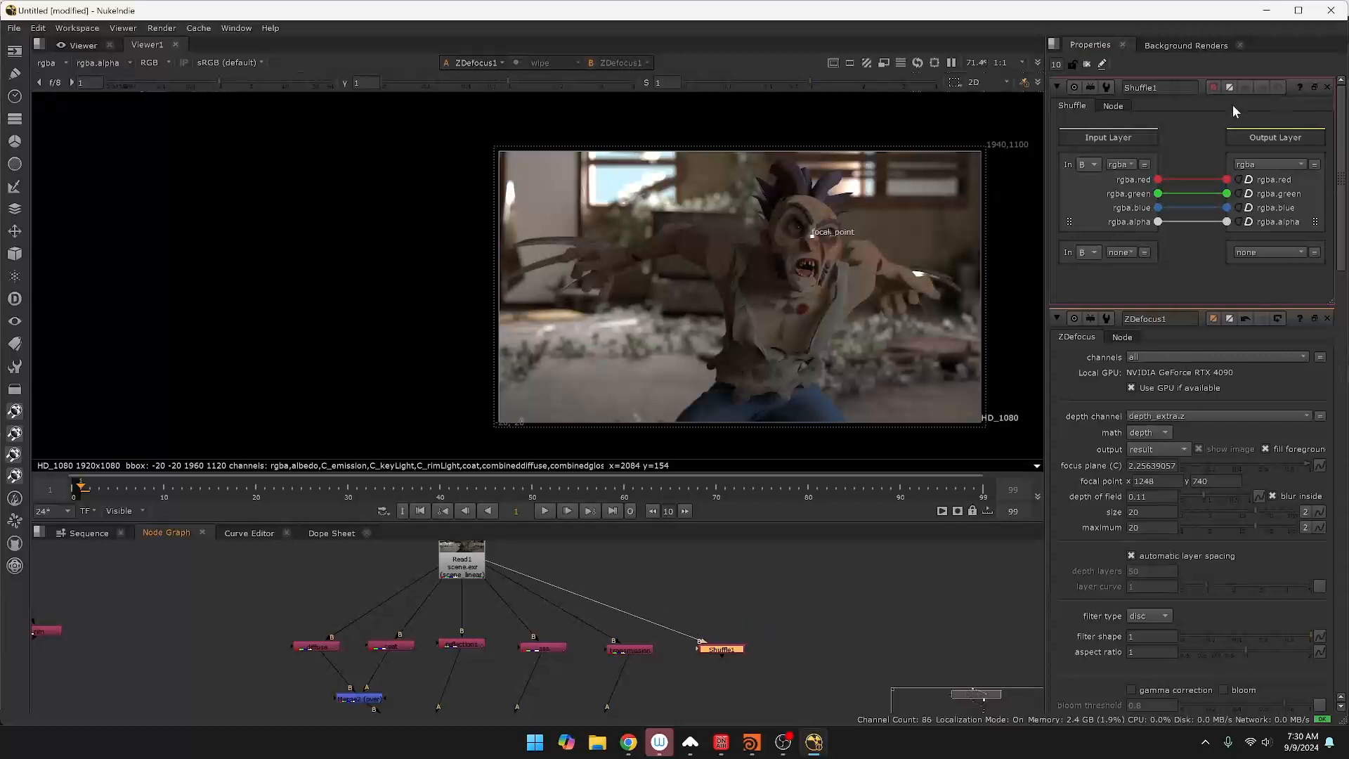
Rename the new Shuffle node to z and set its input layer to depth_extra.
double_click(1171, 85)
text(z)
key(Return)
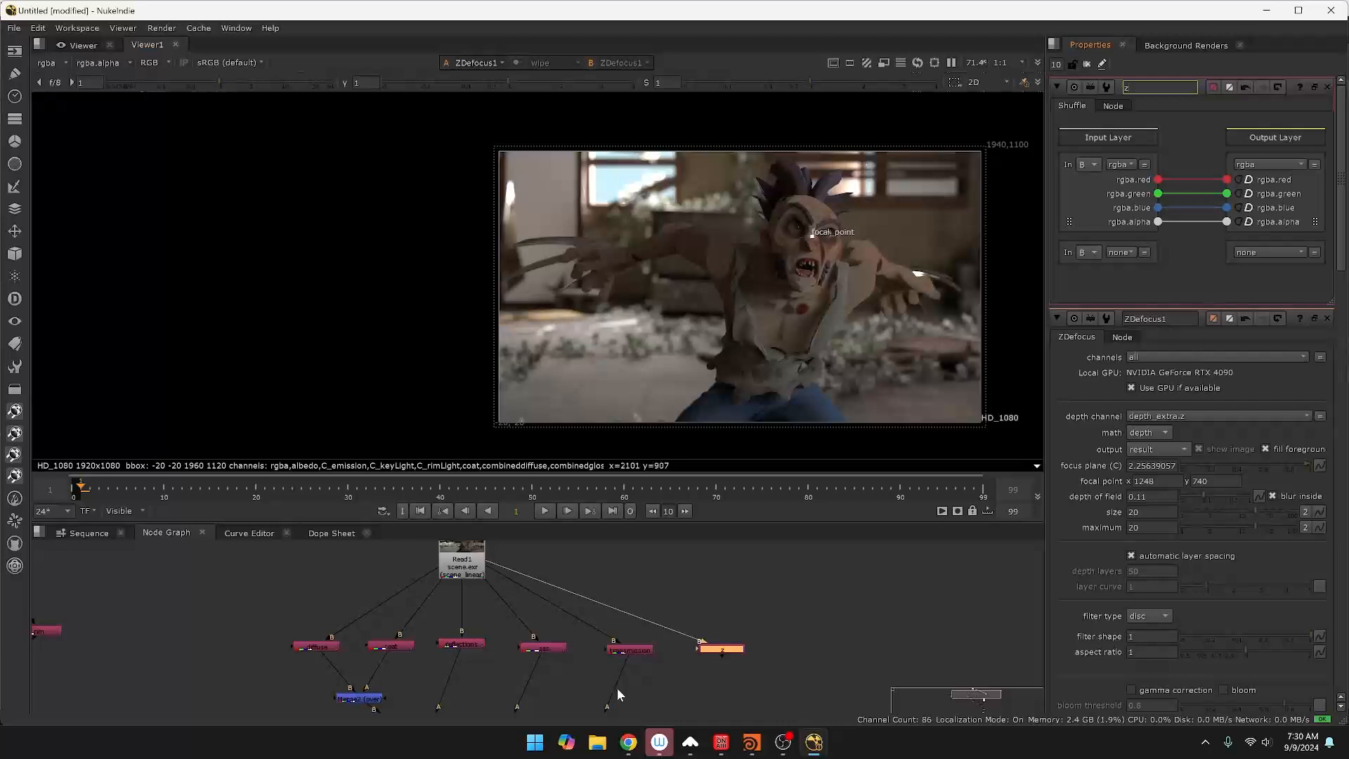
middle_drag(617, 689, 613, 627)
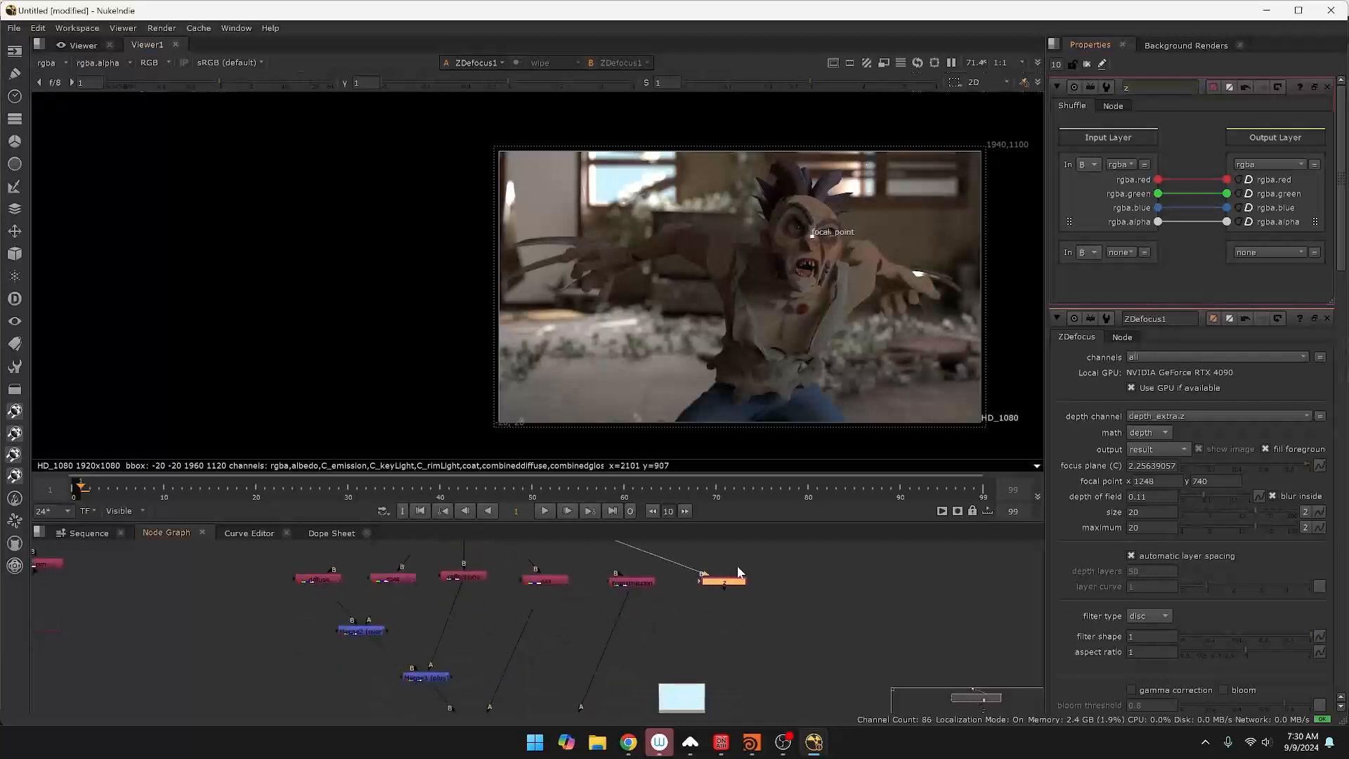
click(1123, 163)
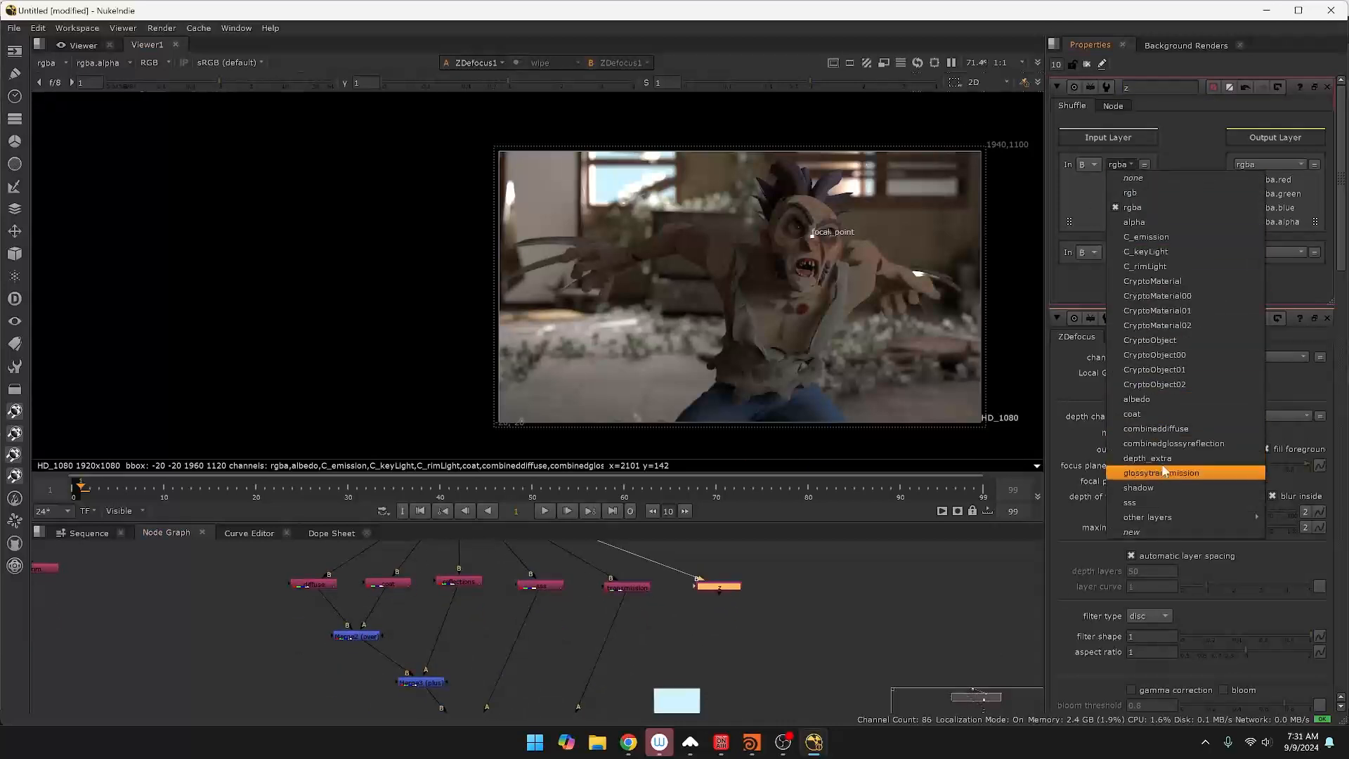
click(1148, 457)
scroll(723, 583, down, 1)
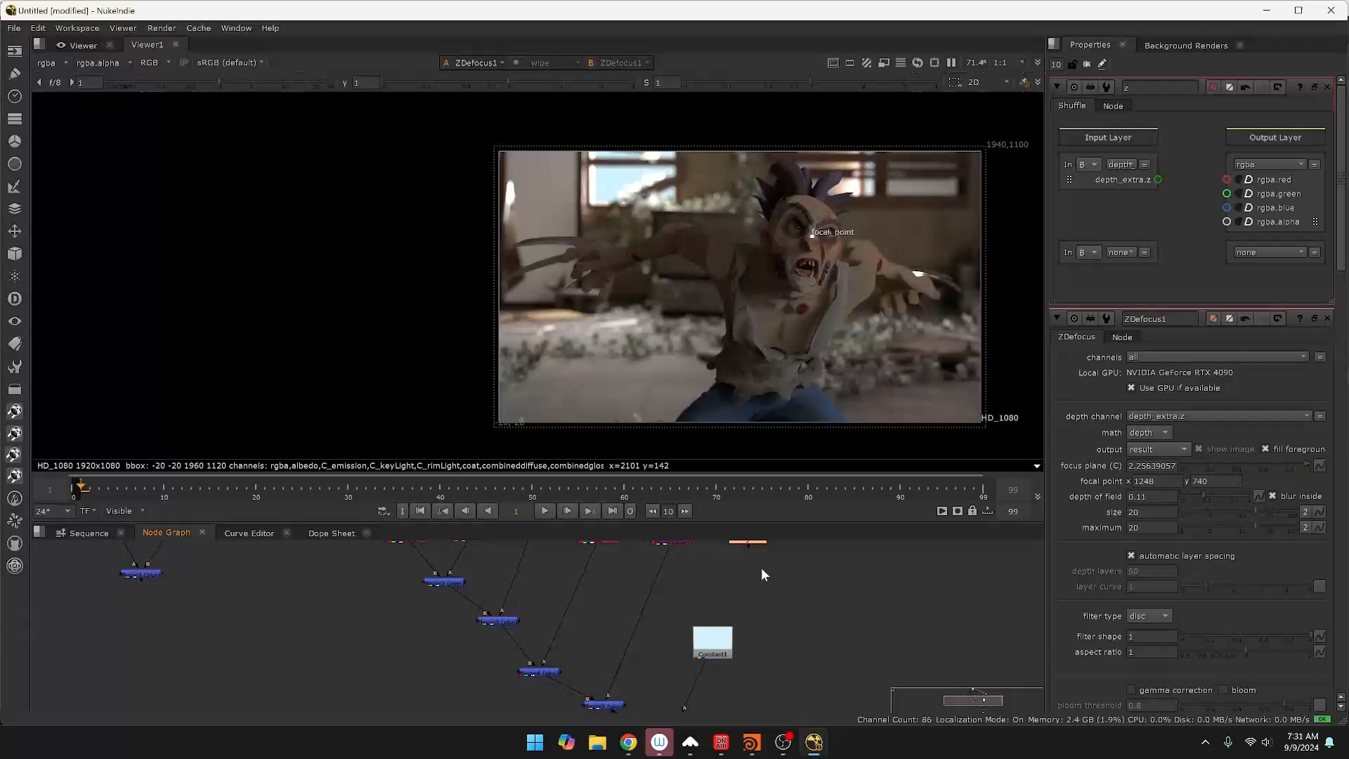
middle_drag(823, 610, 770, 592)
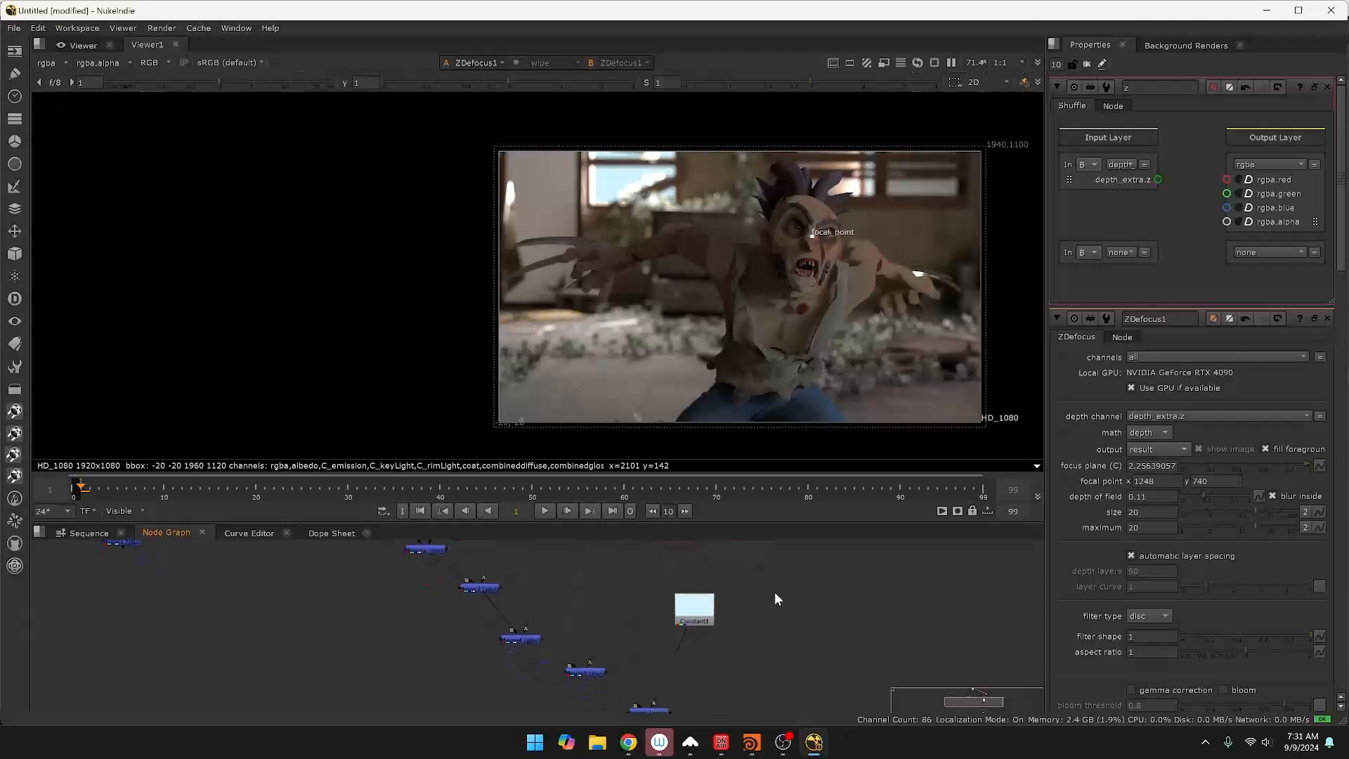
Reconnect the ZDefocus1 image input to the last merge node and move ZDefocus1 down to make room between them.
scroll(703, 571, up, 2)
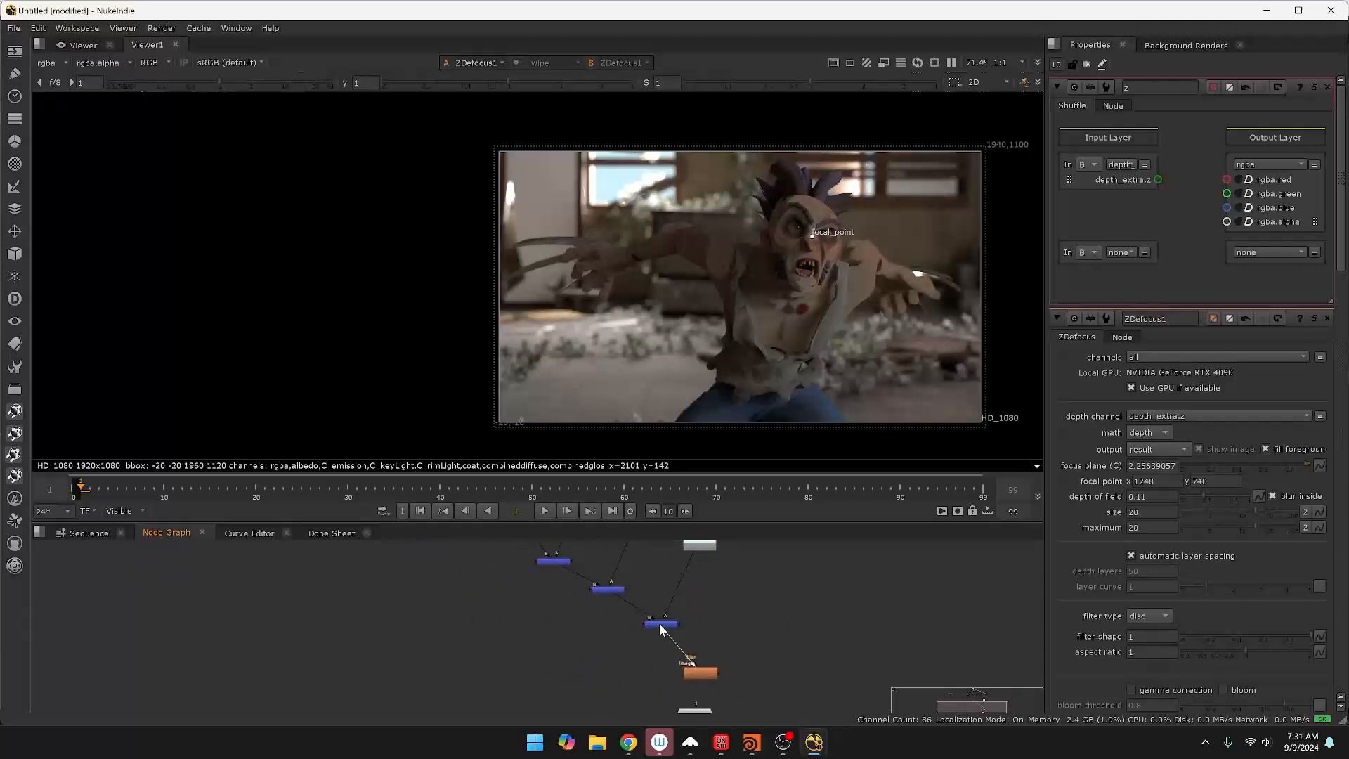
drag(678, 638, 707, 633)
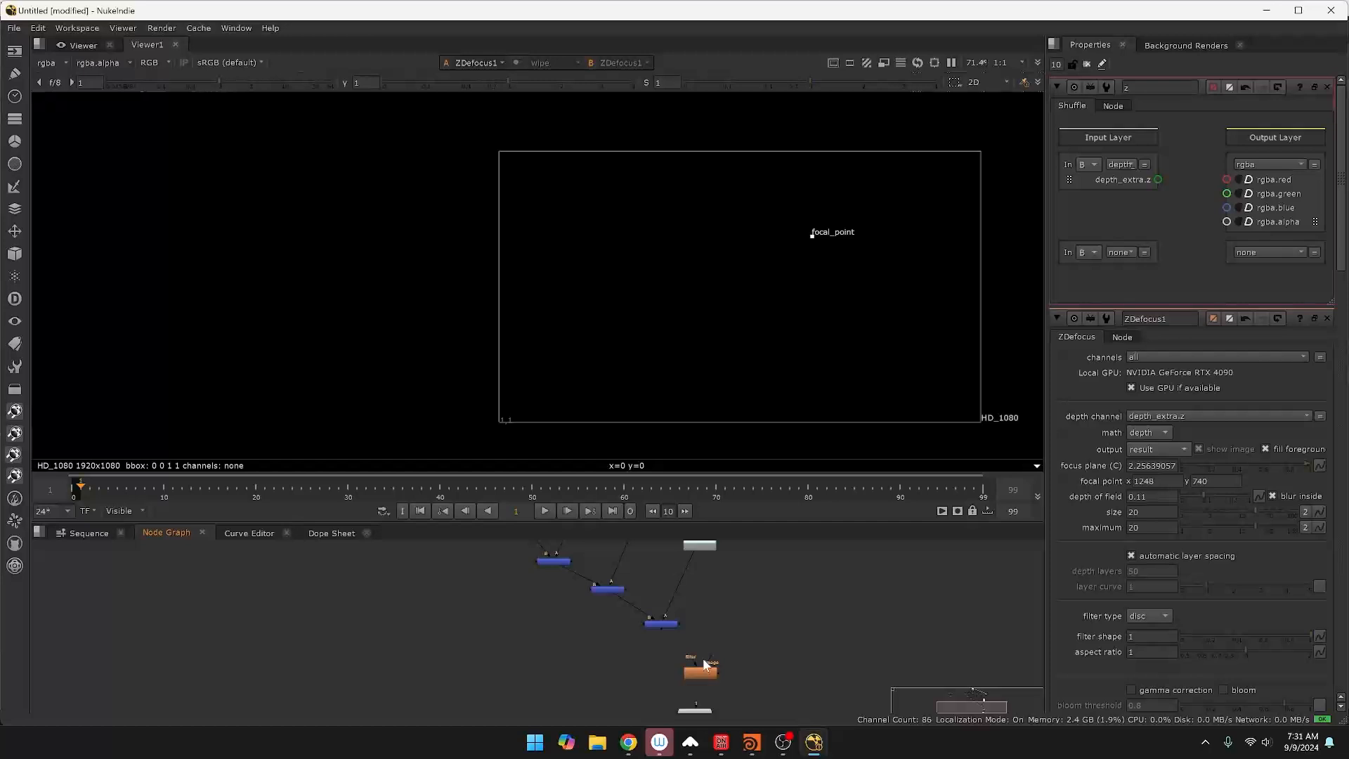
drag(710, 656, 658, 624)
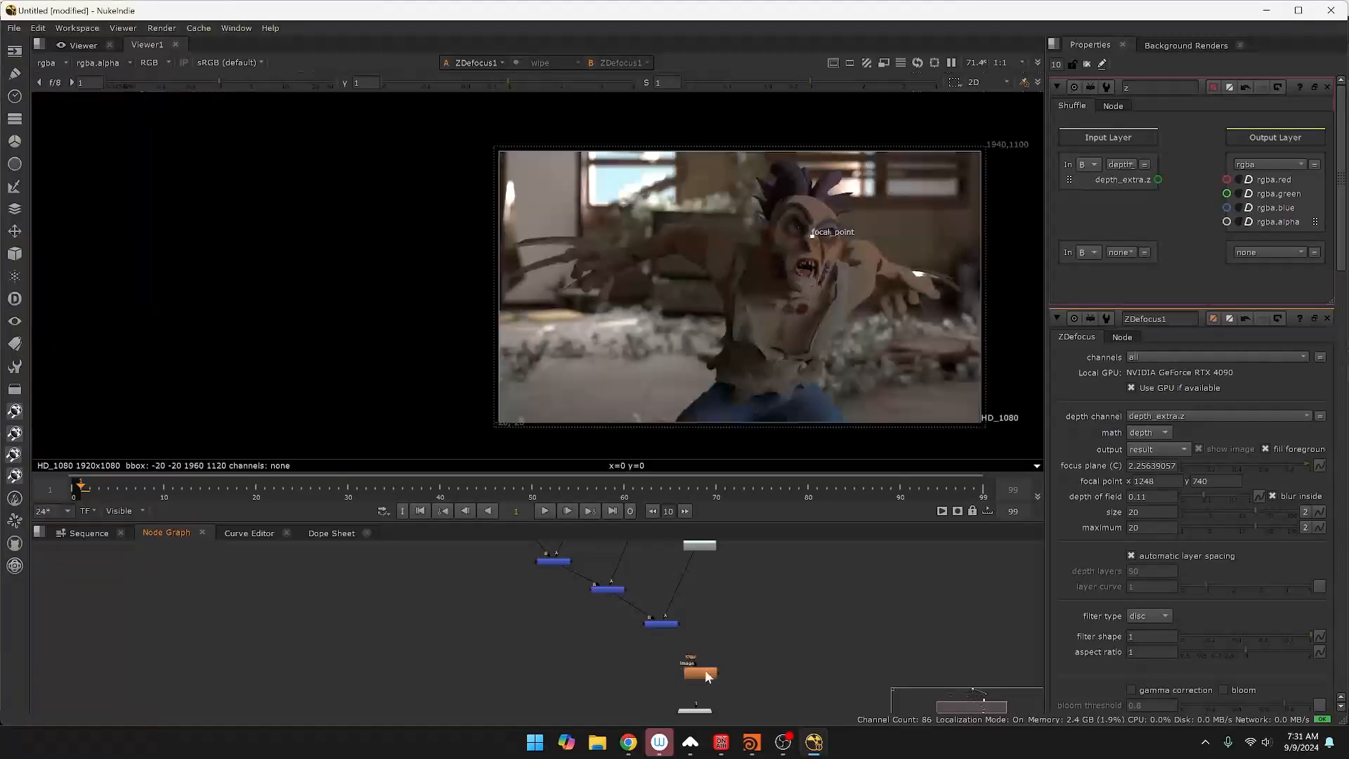
drag(705, 669, 704, 693)
Insert a new Merge node after Merge6 and connect the ZDefocus1 image input to it.
right_click(735, 641)
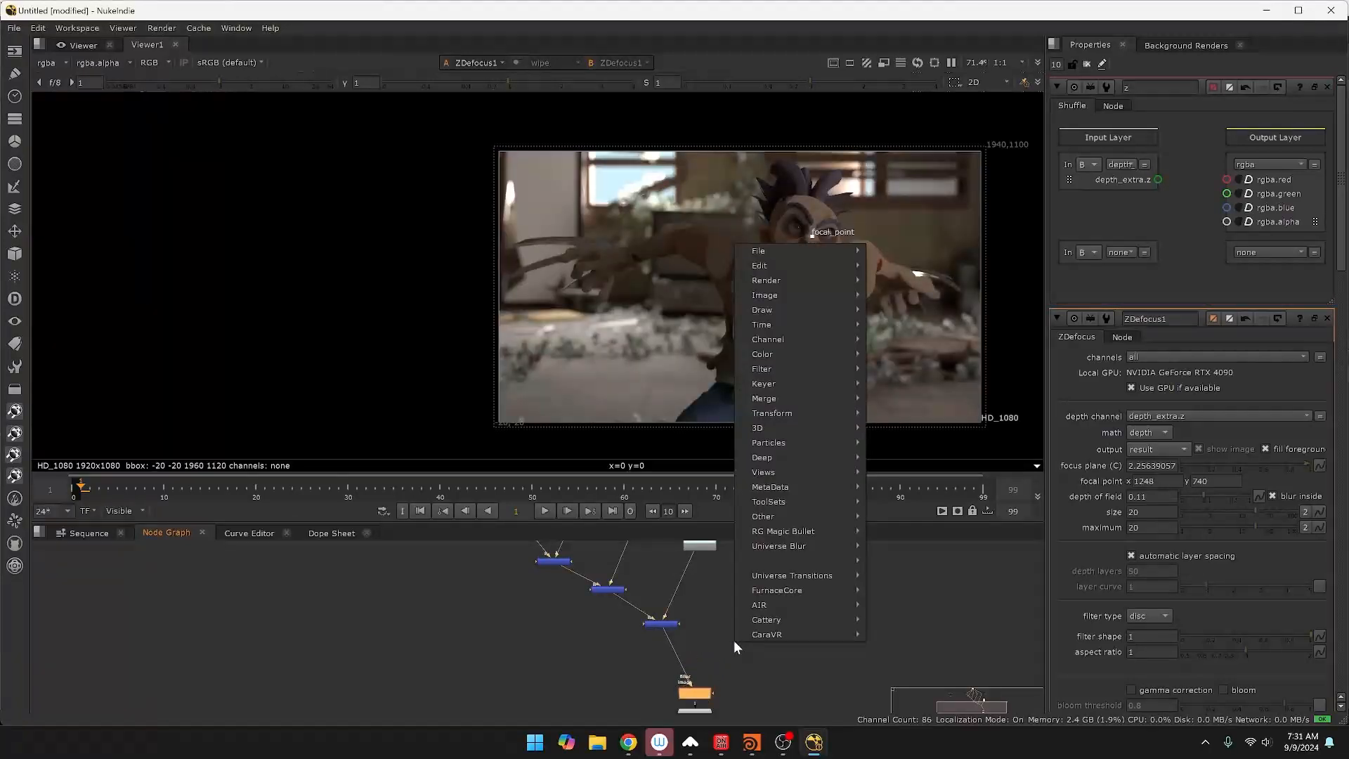
key(m)
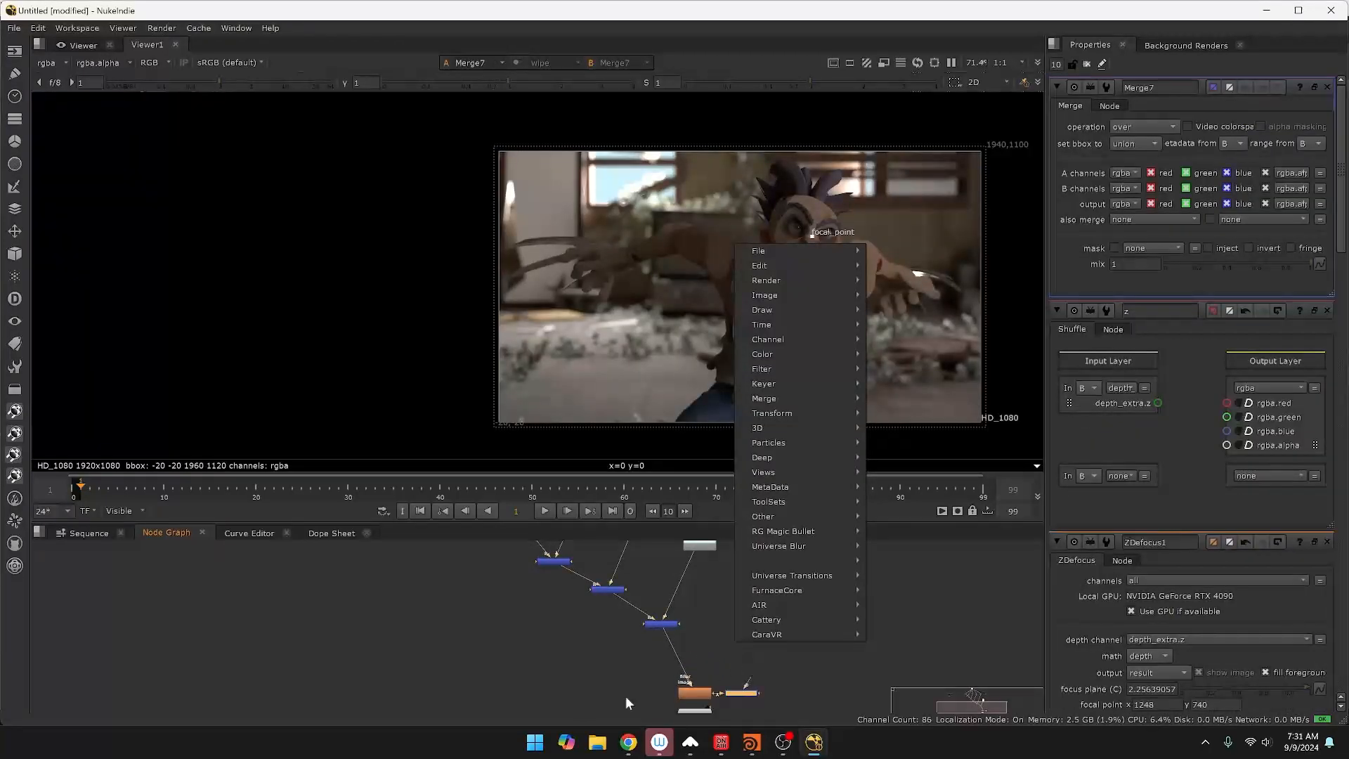
click(741, 669)
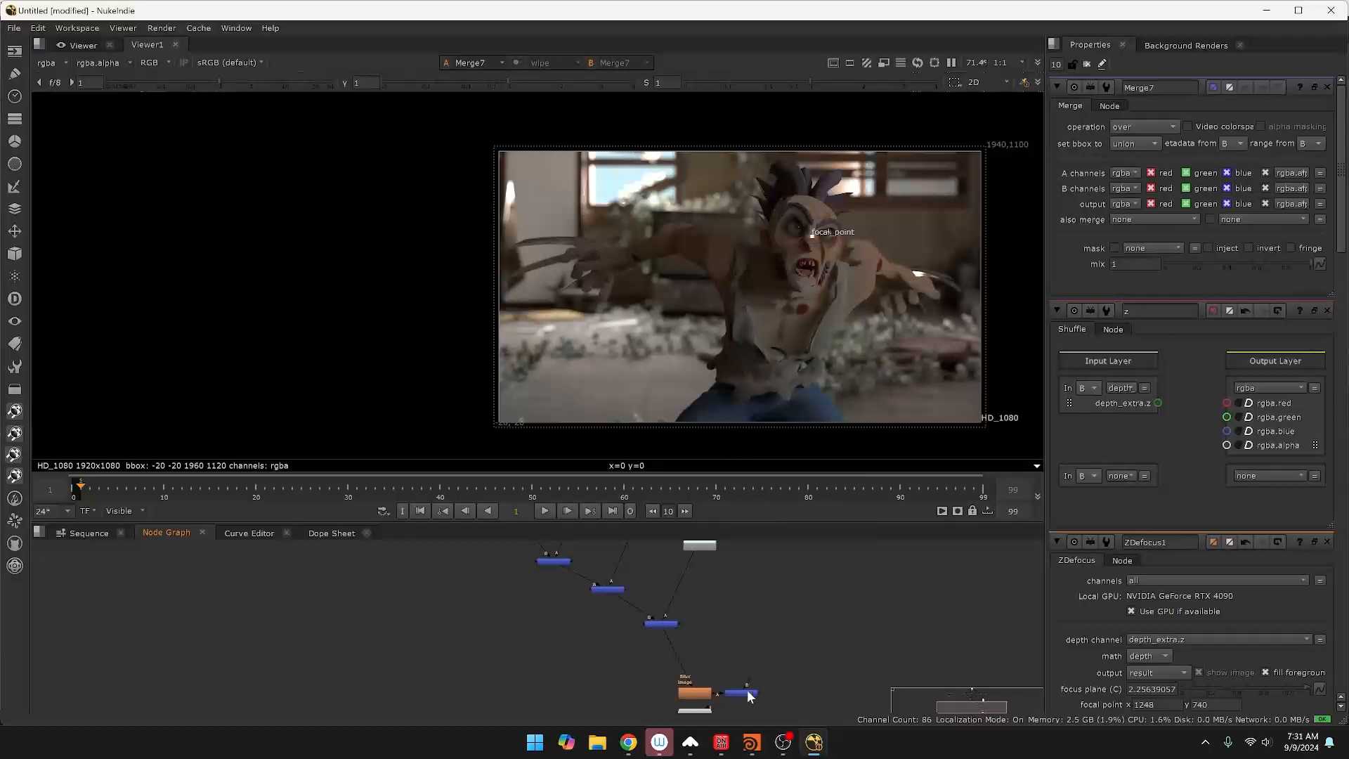
drag(739, 693, 682, 685)
scroll(738, 639, up, 3)
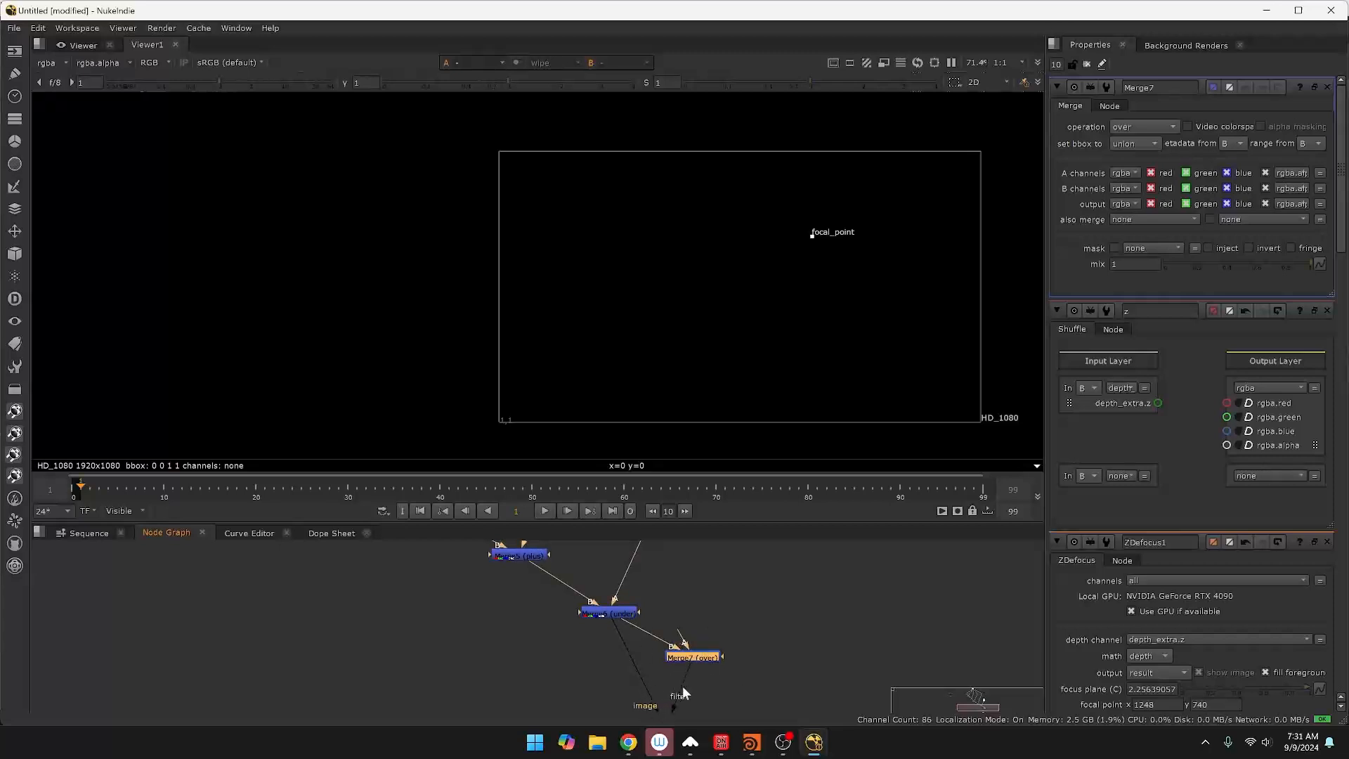
middle_drag(679, 697, 673, 667)
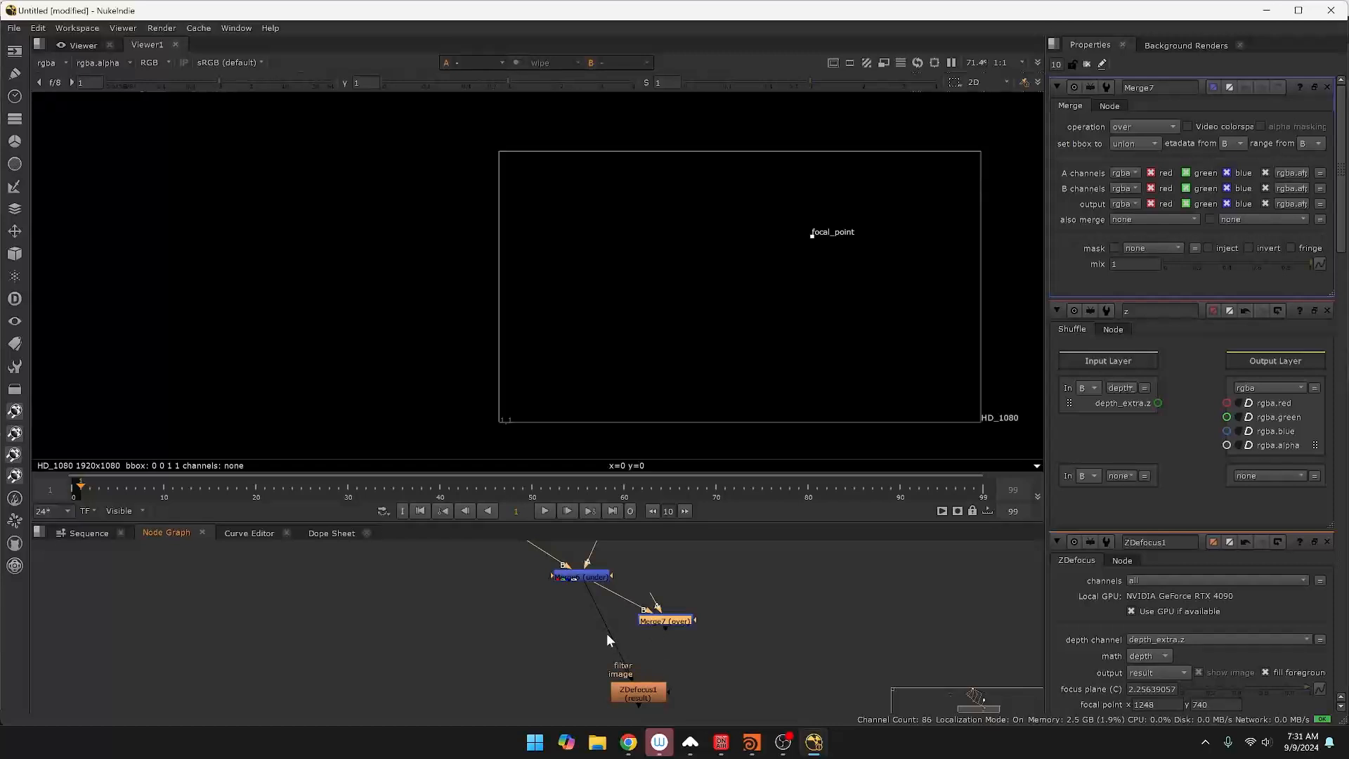
drag(635, 693, 664, 621)
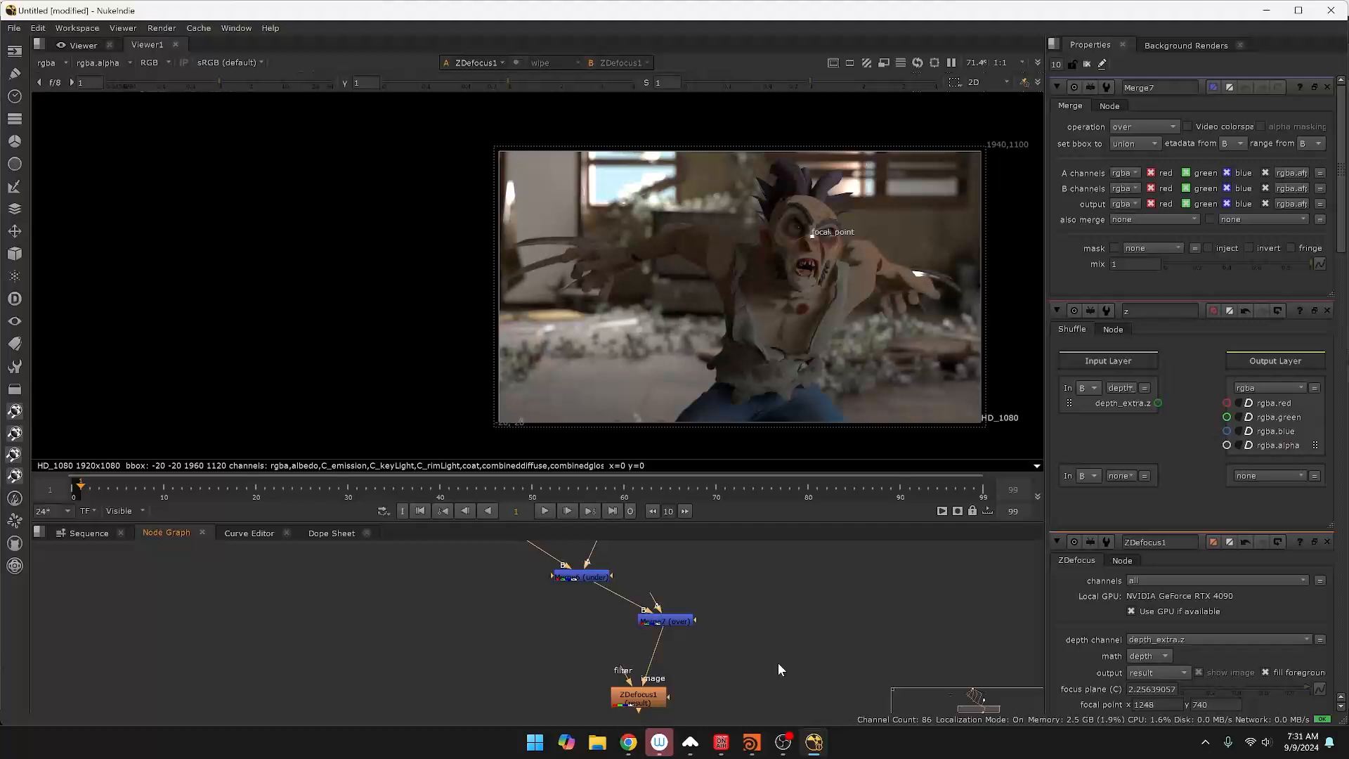
Connect the A input of the Merge7 node to the z Shuffle node.
scroll(818, 613, down, 6)
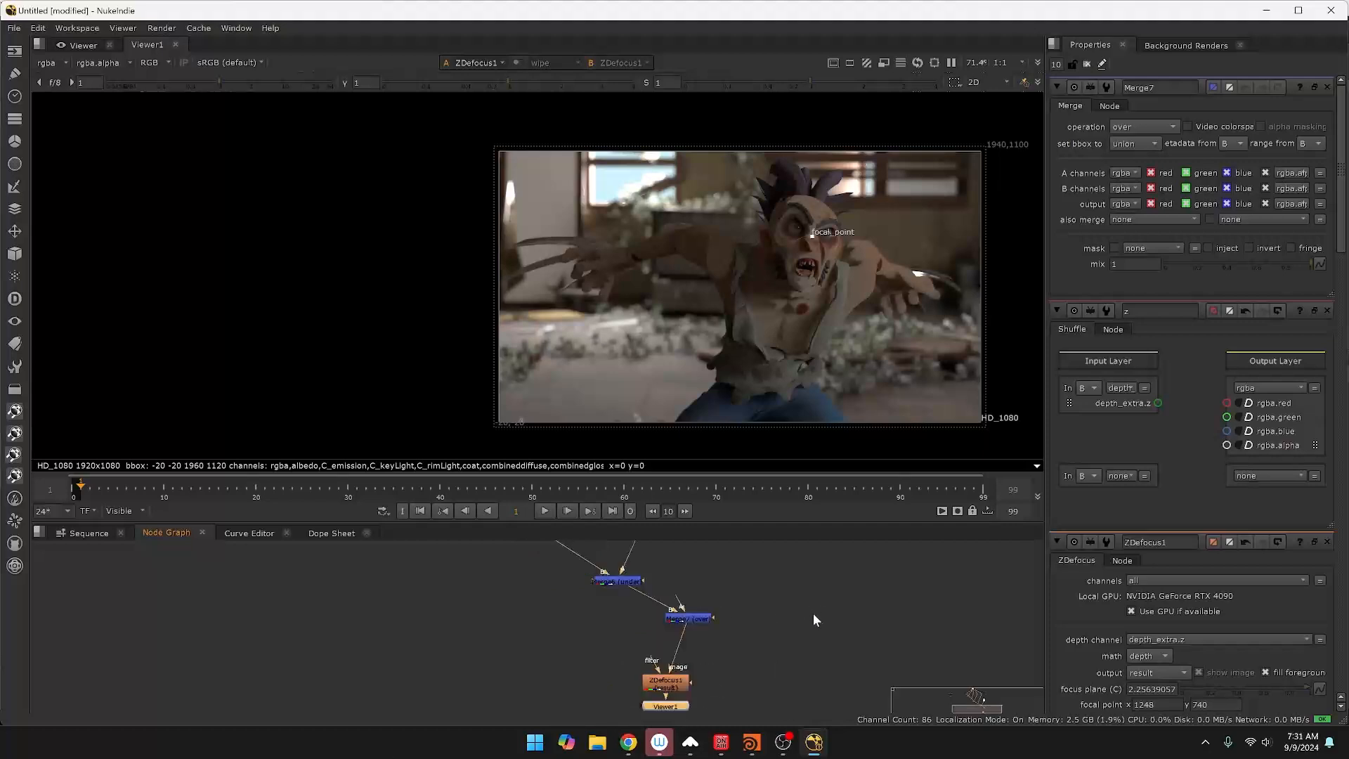
scroll(726, 593, down, 2)
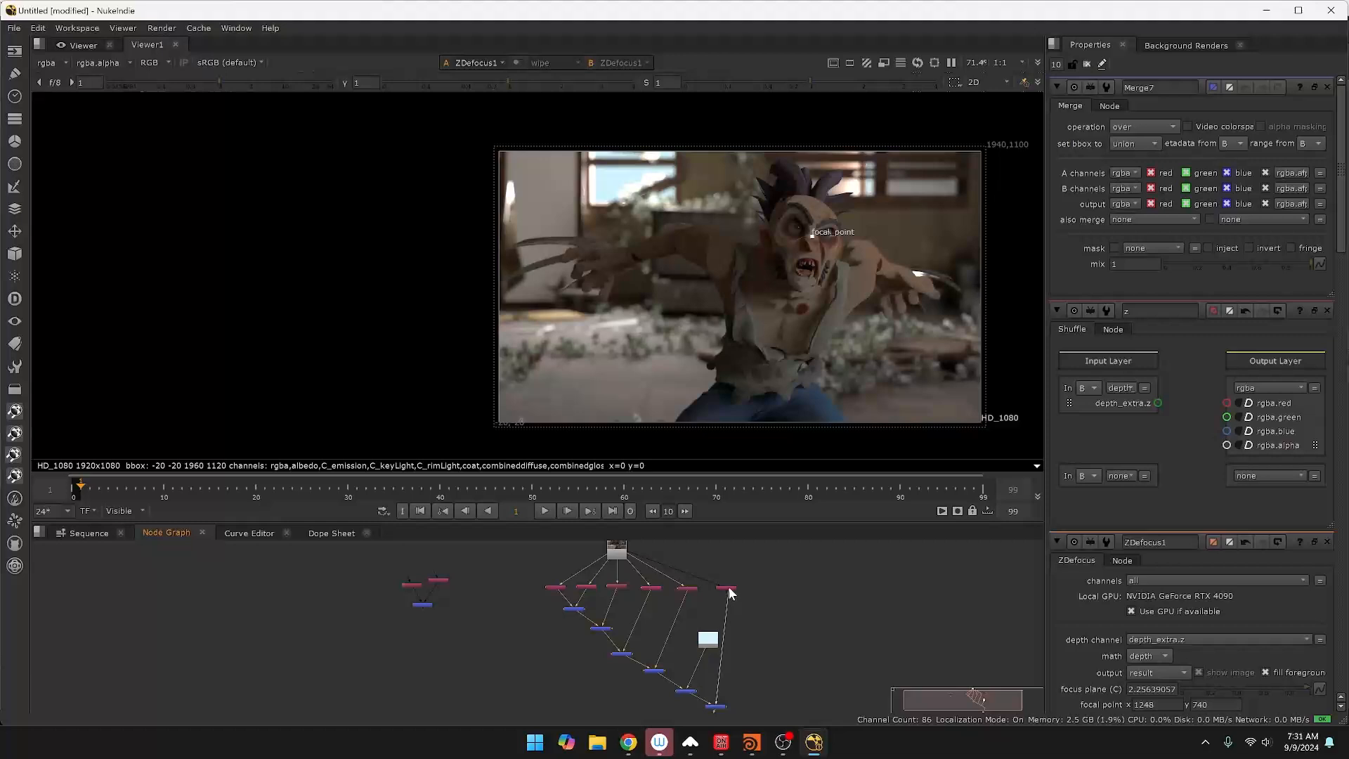
scroll(747, 693, up, 3)
scroll(749, 686, up, 3)
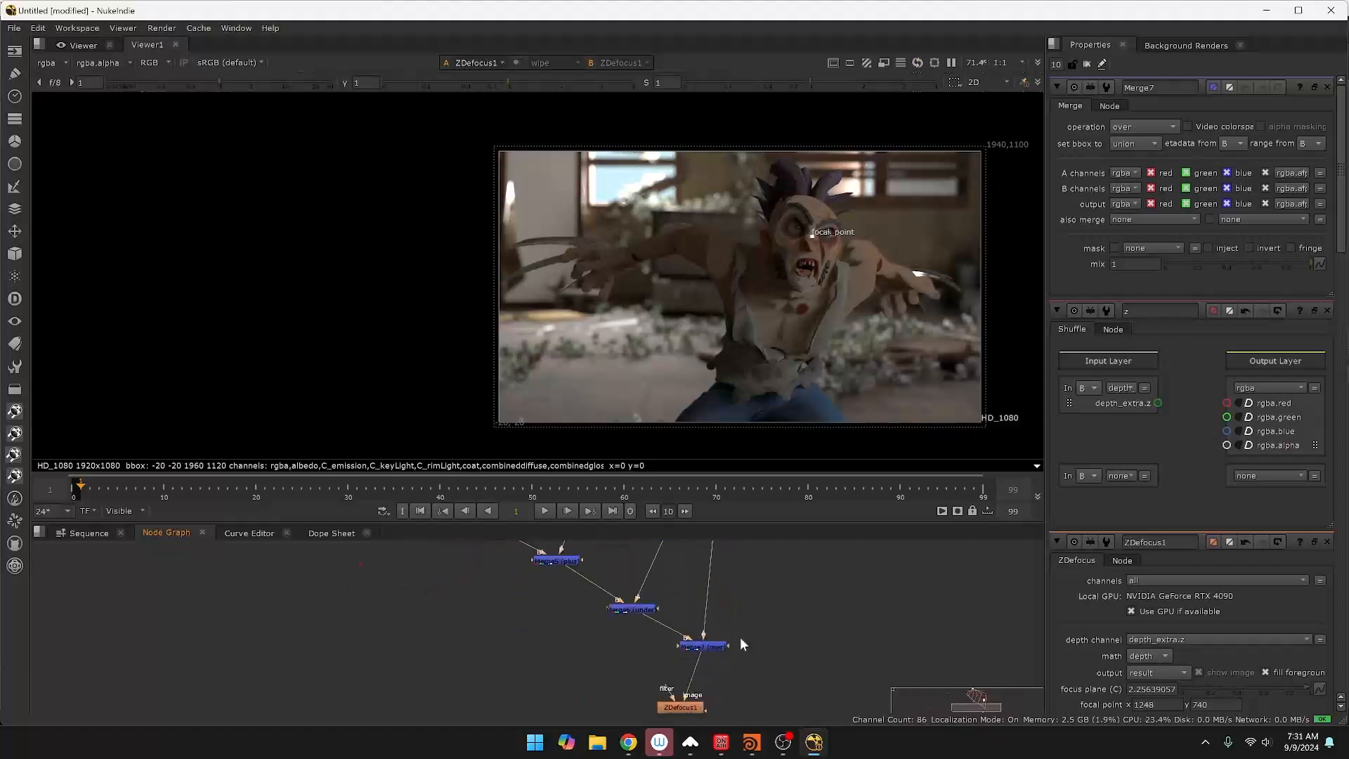
Compare the outputs of the Merge7 and Merge6 nodes in the viewer.
click(705, 646)
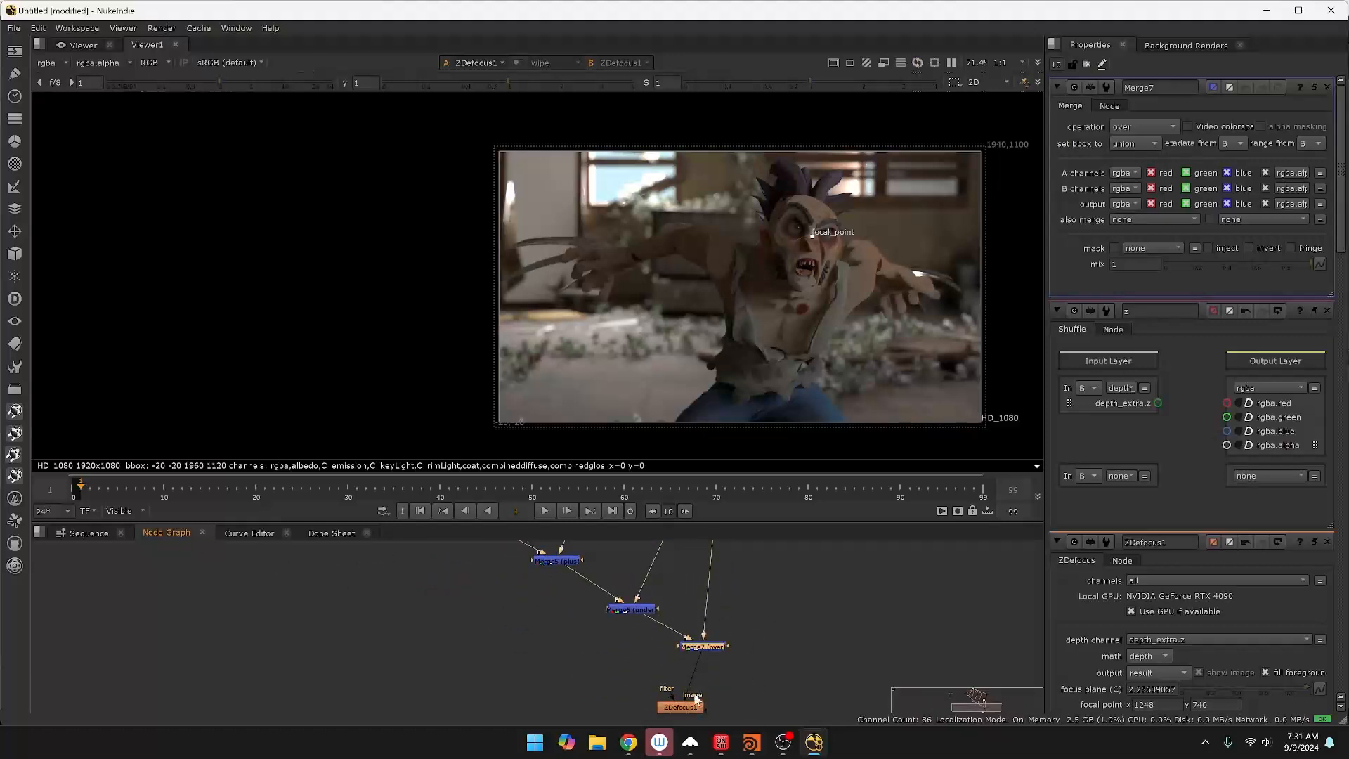
click(706, 645)
key(1)
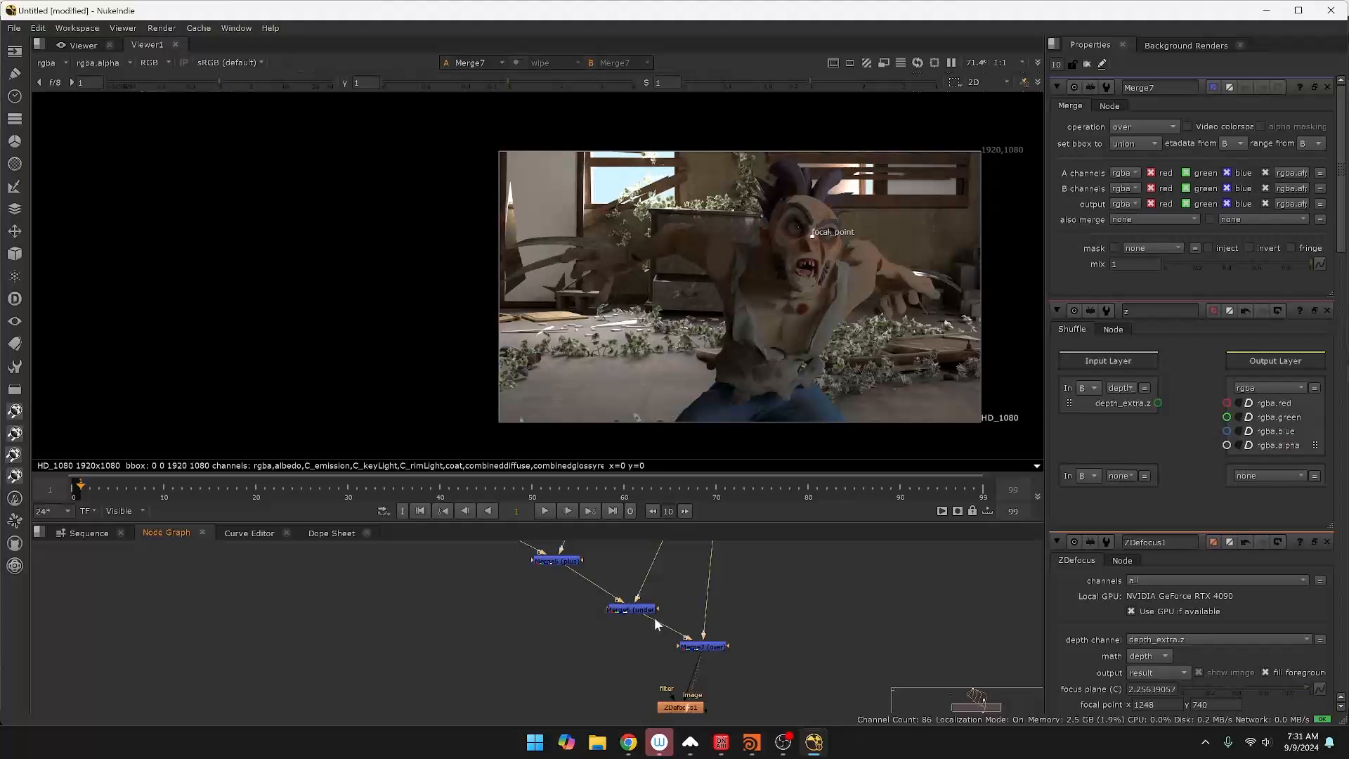
click(636, 610)
key(1)
click(707, 646)
key(1)
Display the z Shuffle node and route its depth_extra.z channel to the red, green and blue outputs.
middle_drag(752, 552, 711, 748)
scroll(781, 544, down, 2)
click(719, 556)
key(1)
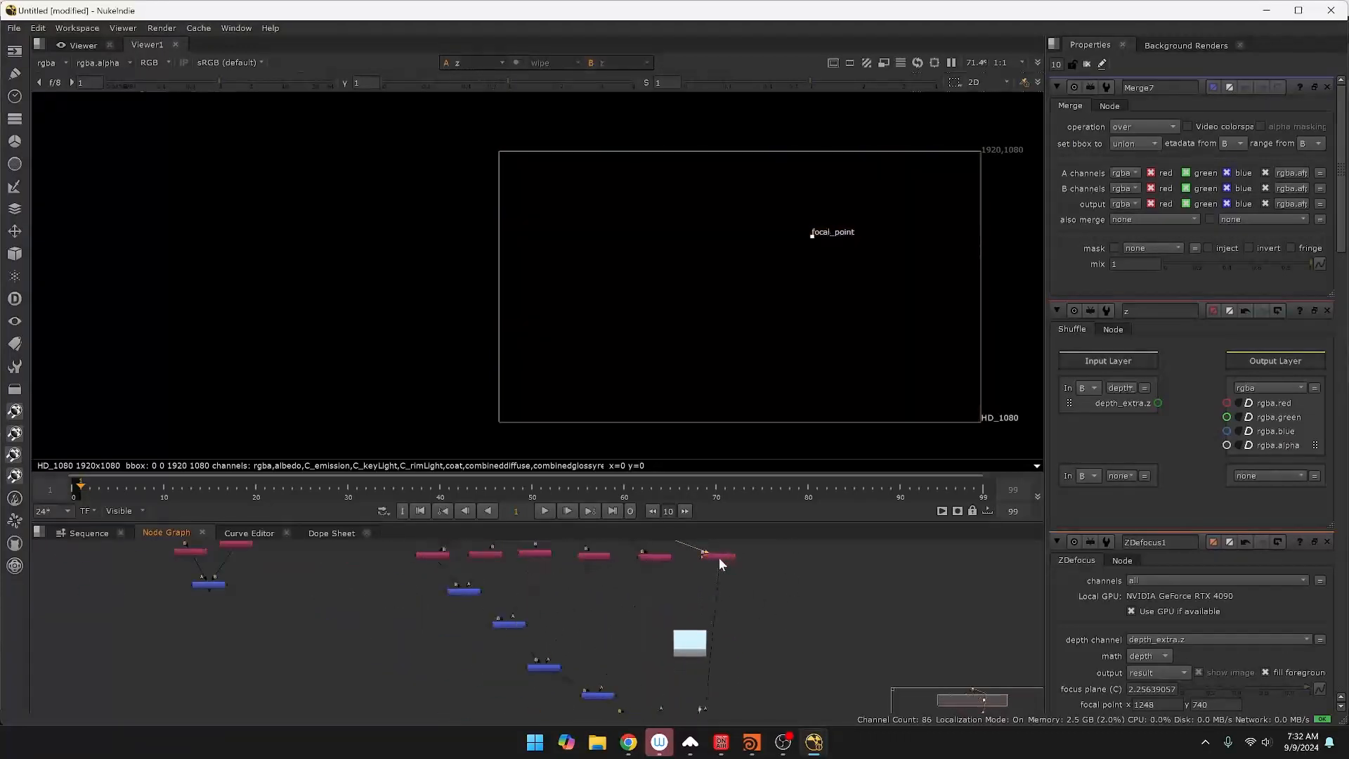
middle_drag(793, 593, 725, 662)
scroll(712, 666, up, 5)
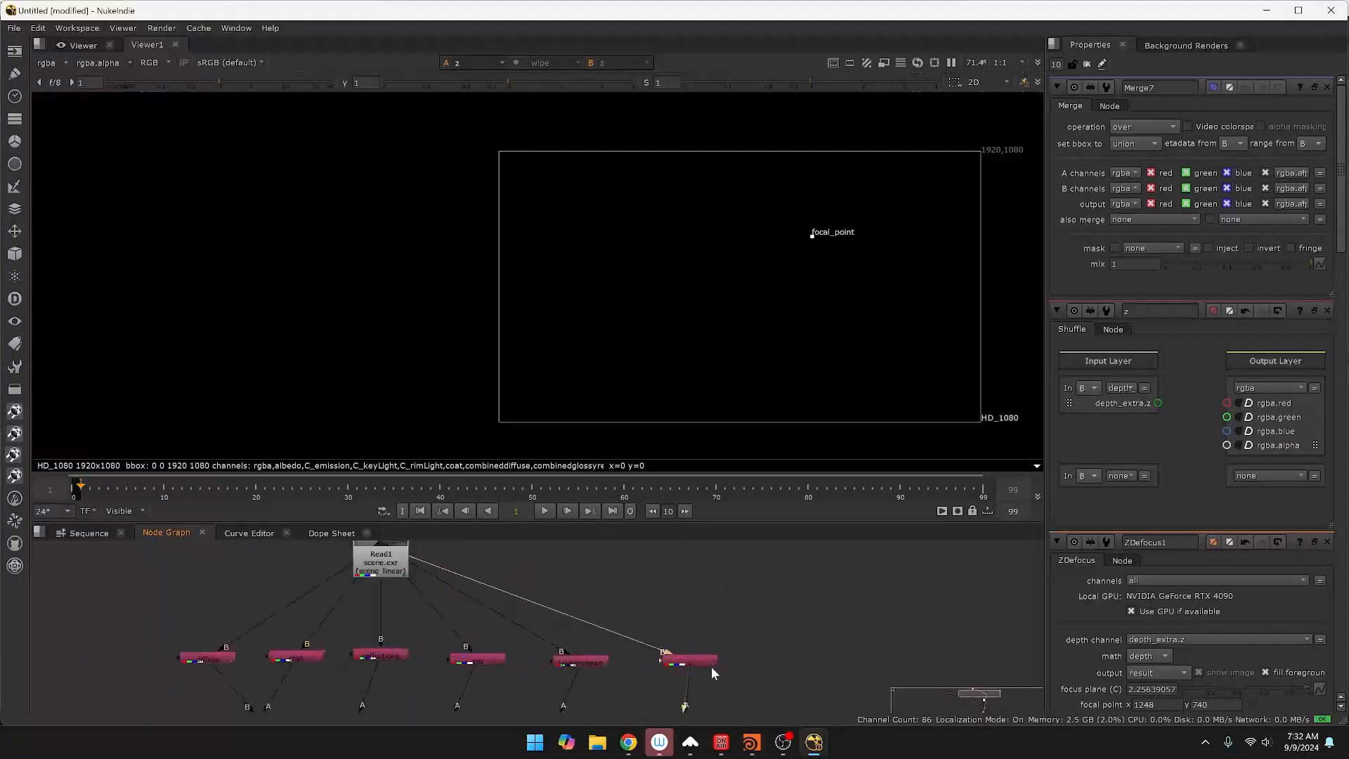
double_click(679, 654)
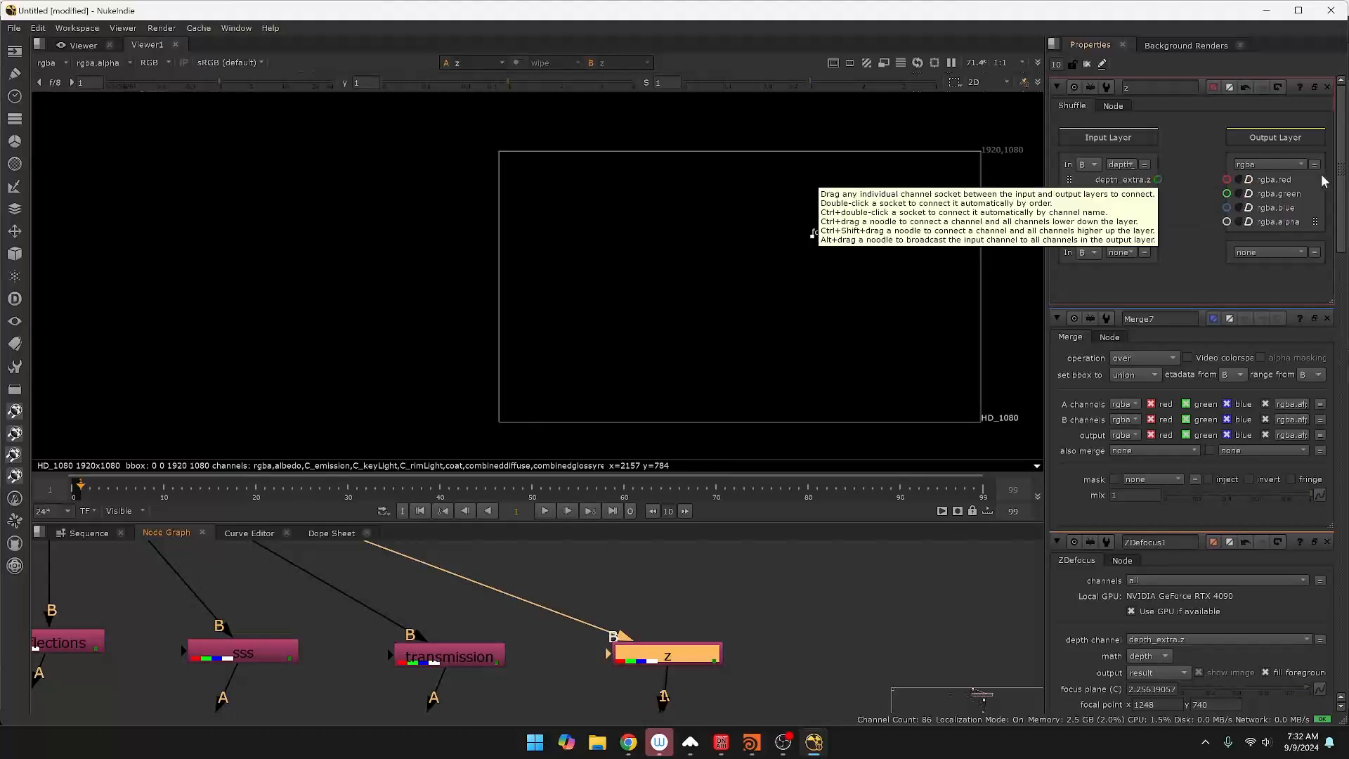
drag(1153, 184, 1227, 193)
click(1227, 207)
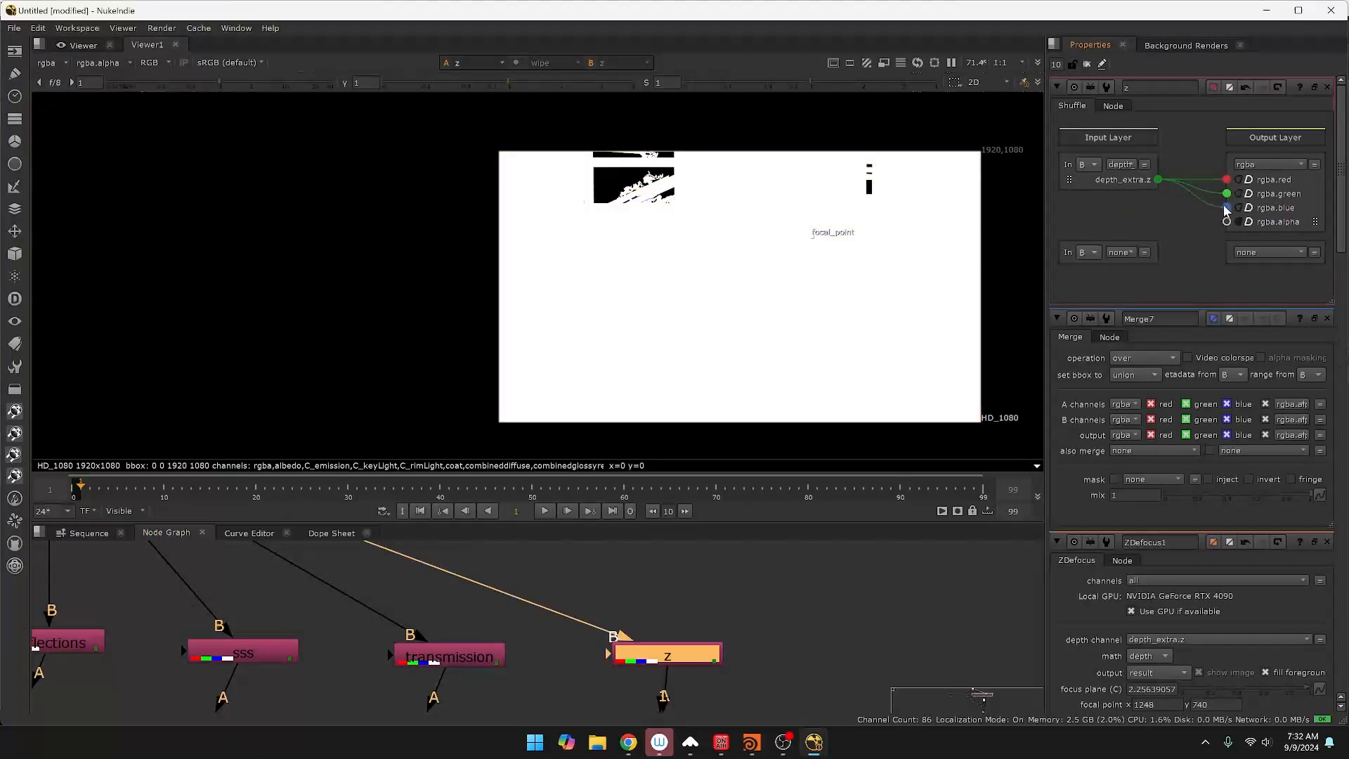
Add a Grade node directly after the z node and place it slightly below and to the right.
middle_drag(820, 588, 835, 508)
scroll(757, 637, down, 1)
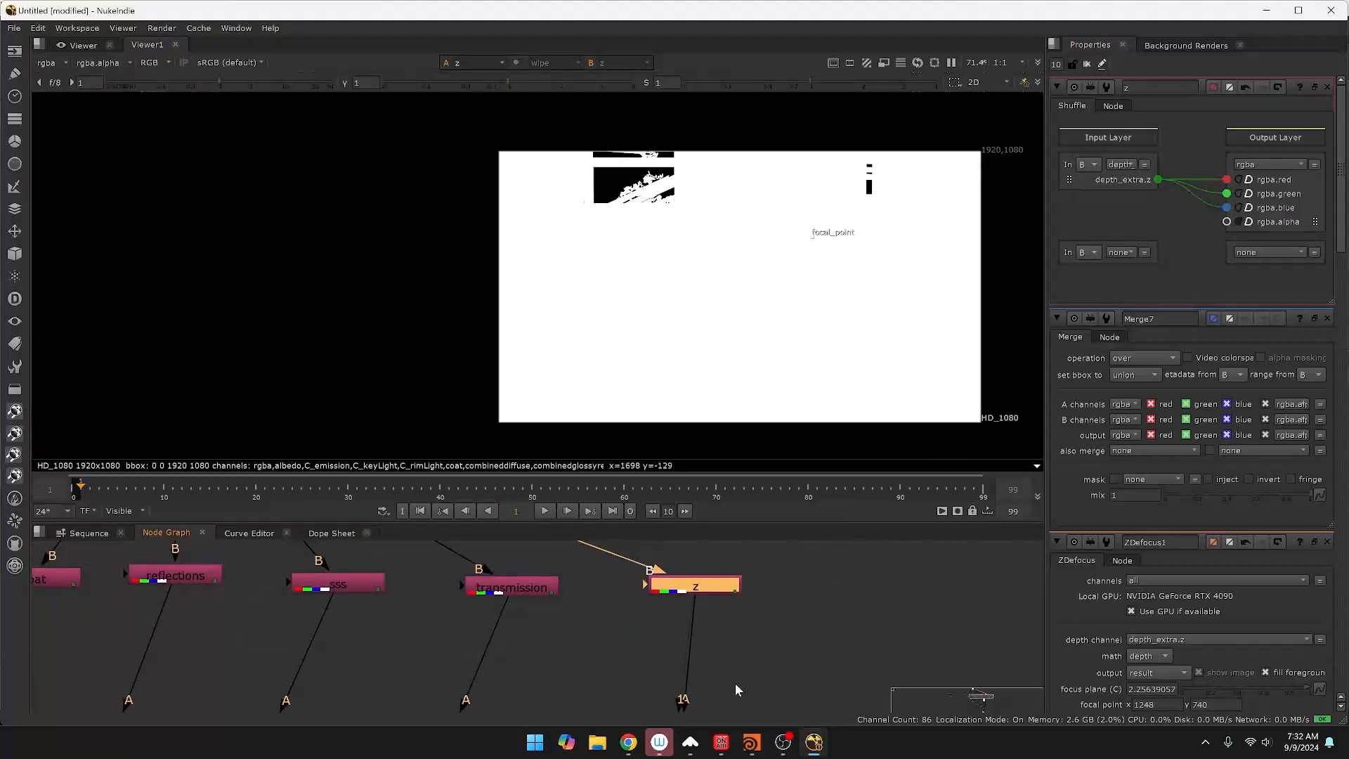
key(Tab)
text(gra)
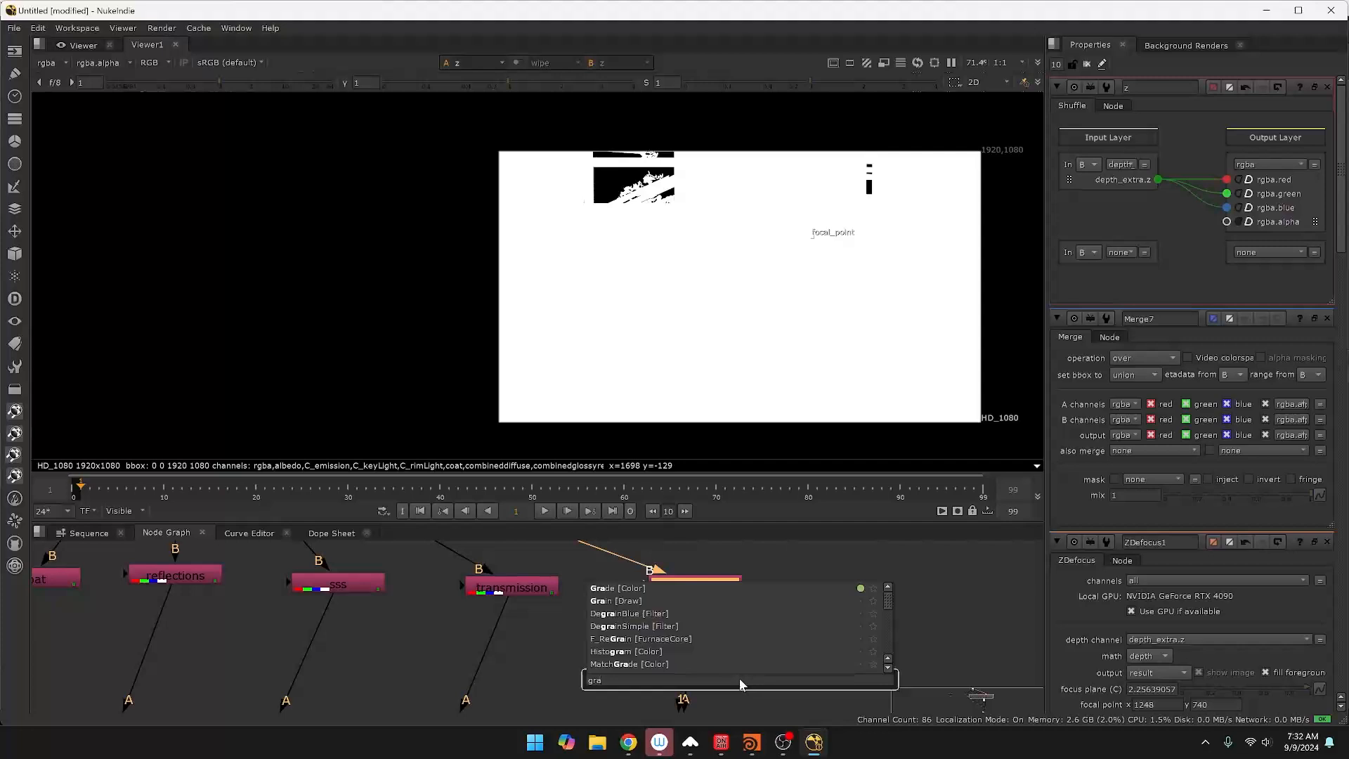
key(Return)
drag(692, 624, 727, 665)
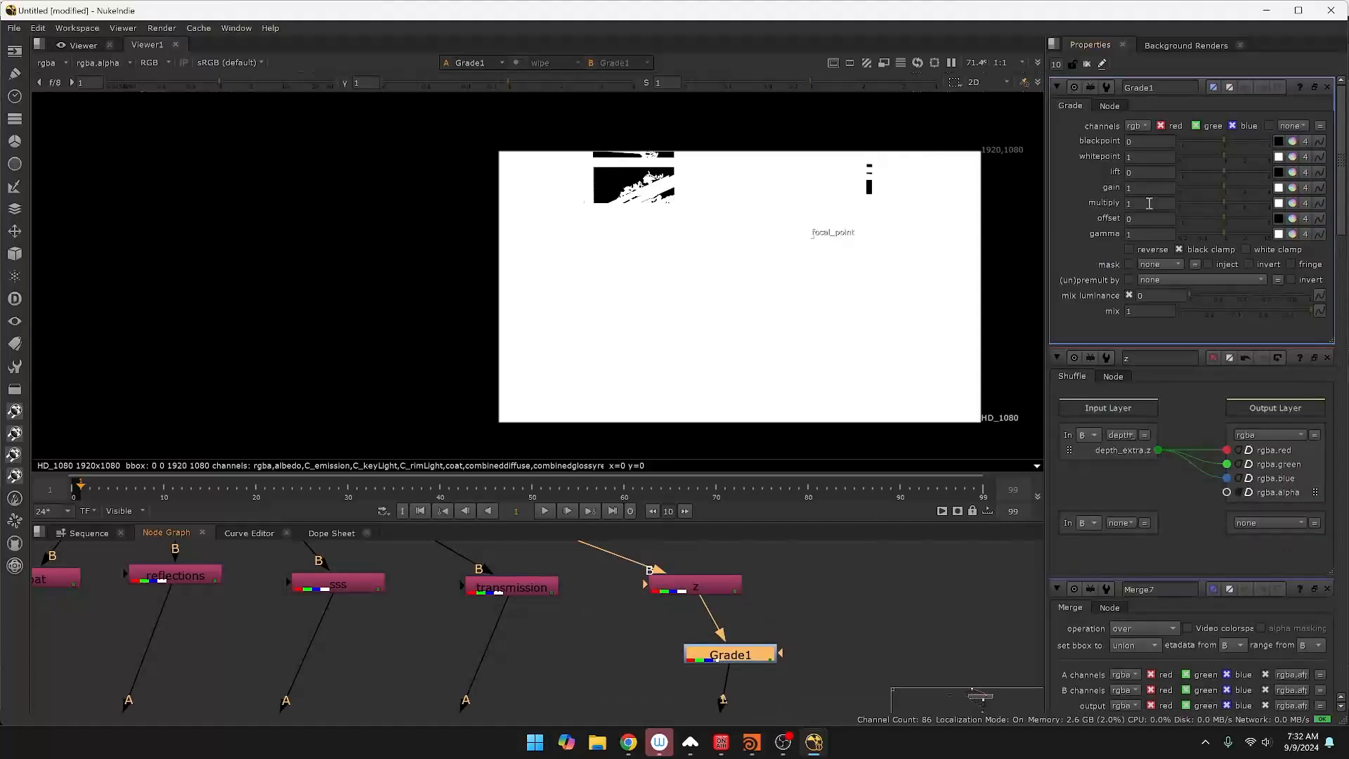
Raise the Grade1 whitepoint to 38.13 to bring the depth pass into a visible grey range.
middle_drag(1144, 158, 1329, 172)
middle_drag(1160, 162, 1328, 140)
middle_drag(1138, 156, 1320, 153)
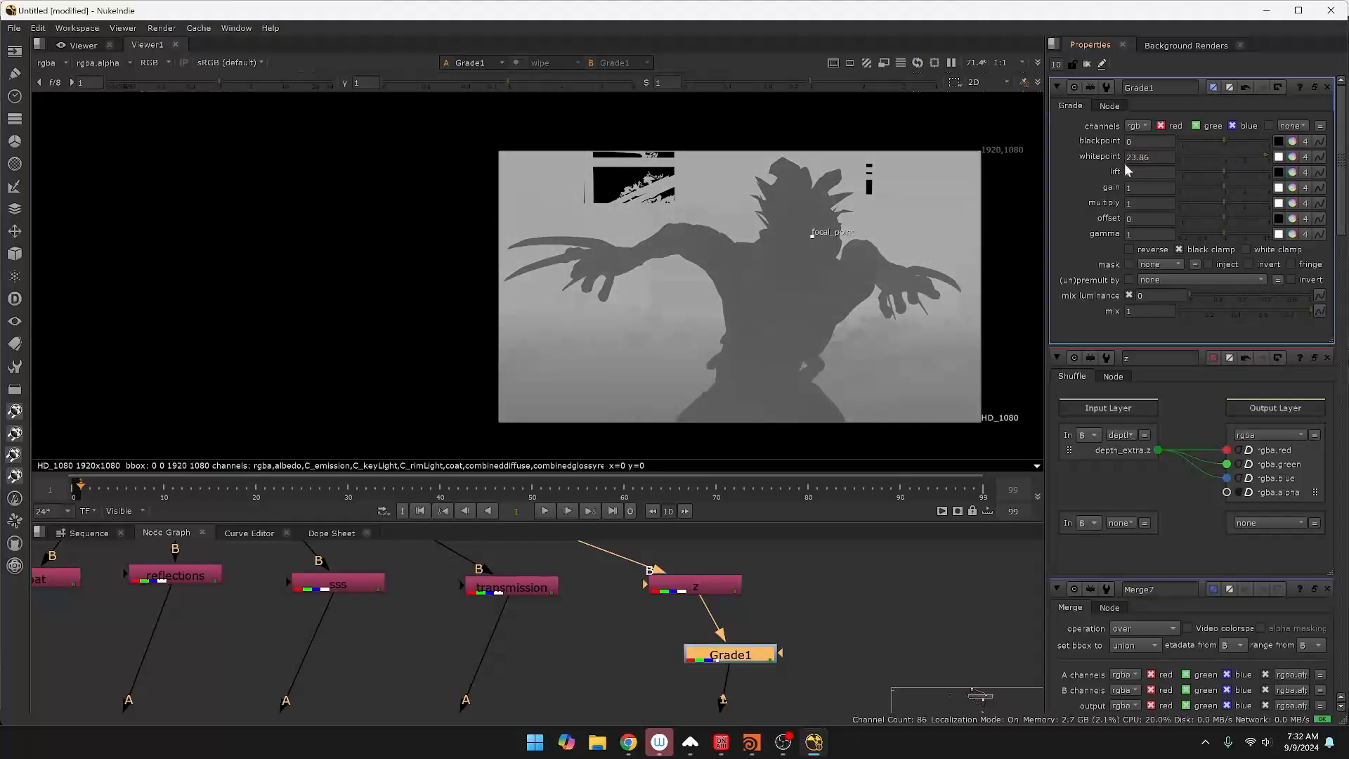
middle_drag(1136, 156, 1195, 156)
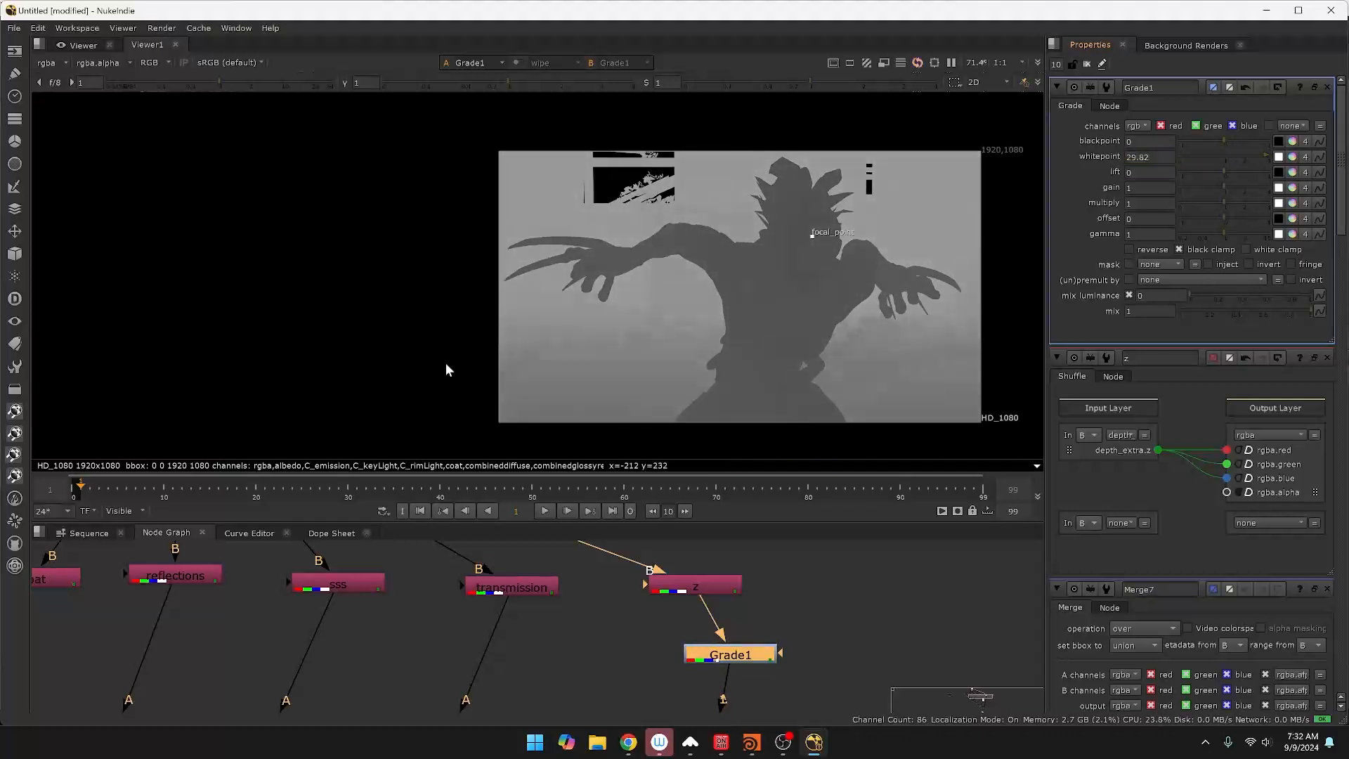
middle_drag(1136, 156, 1247, 161)
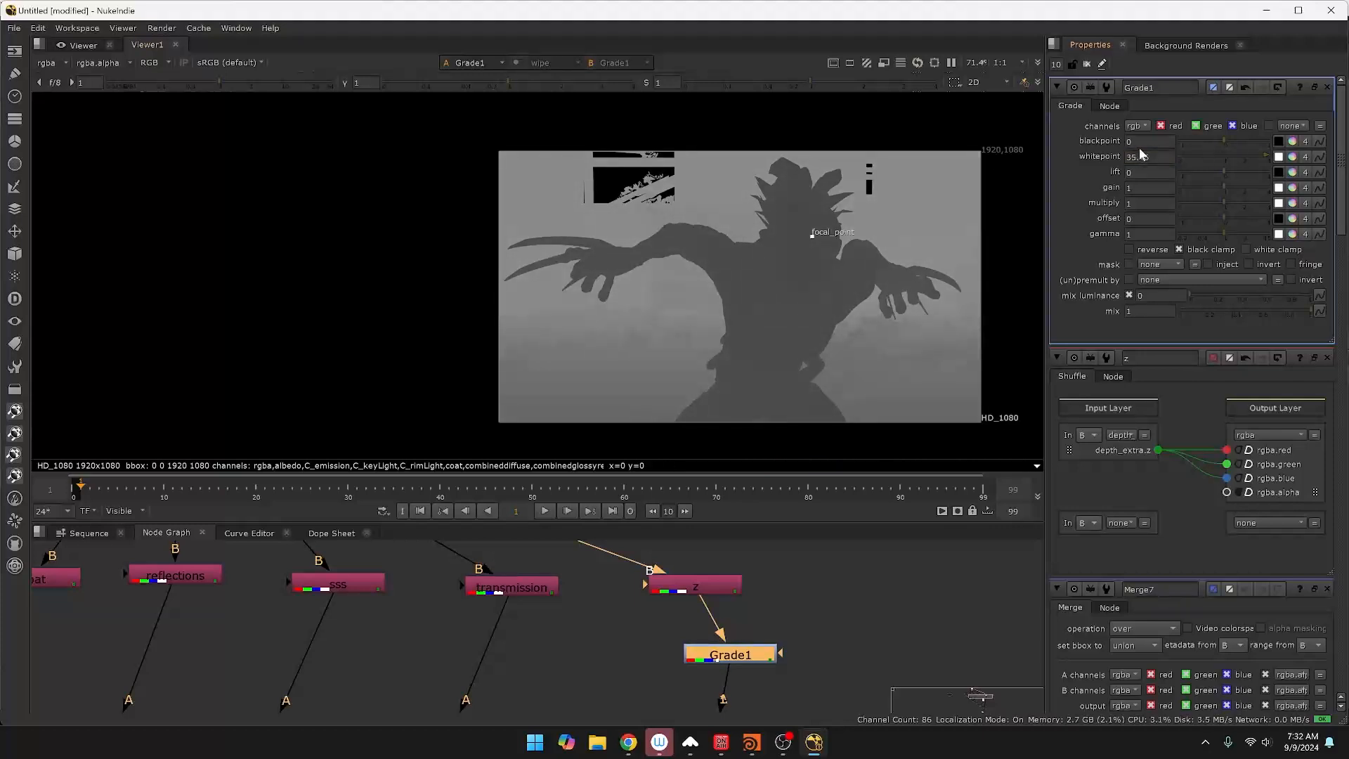
middle_drag(1139, 157, 1232, 163)
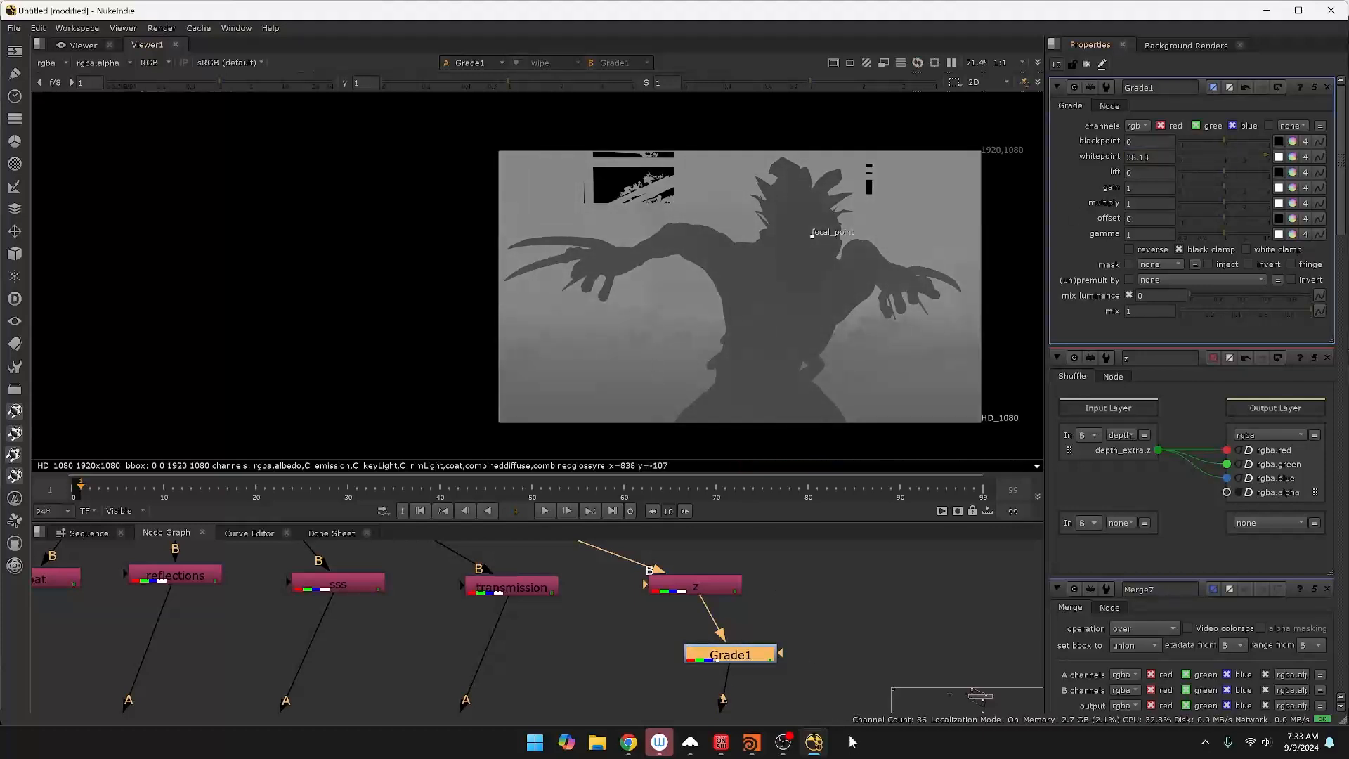
Space out the nodes below Merge7 by moving ZDefocus1 to the left and Viewer1 to the right.
middle_drag(886, 650, 923, 373)
scroll(864, 583, down, 2)
middle_drag(863, 606, 906, 365)
mouse_move(835, 580)
middle_down()
mouse_move(818, 704)
mouse_move(817, 576)
middle_up()
middle_drag(755, 694, 715, 609)
drag(687, 683, 647, 657)
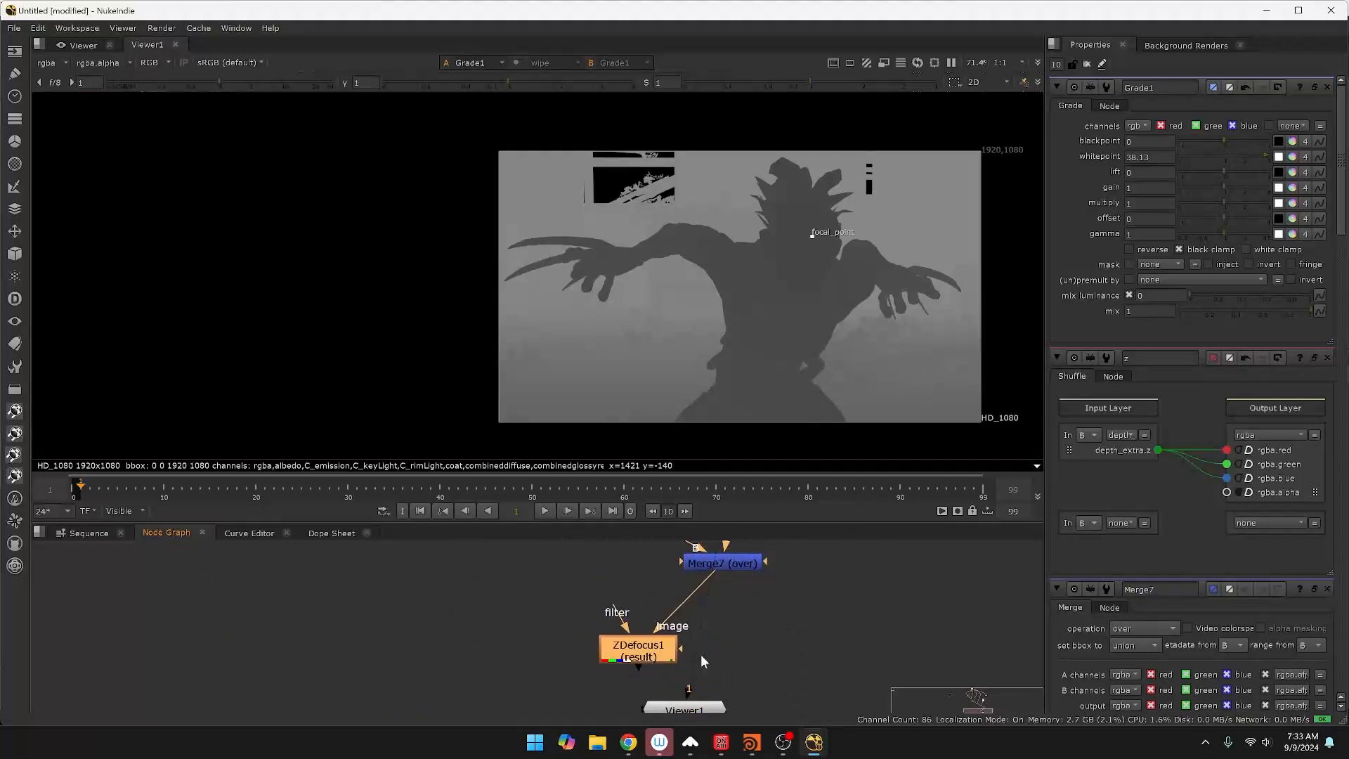
drag(693, 712, 859, 686)
Display the Merge7 output and lower the Grade1 gamma to 0.37.
click(738, 567)
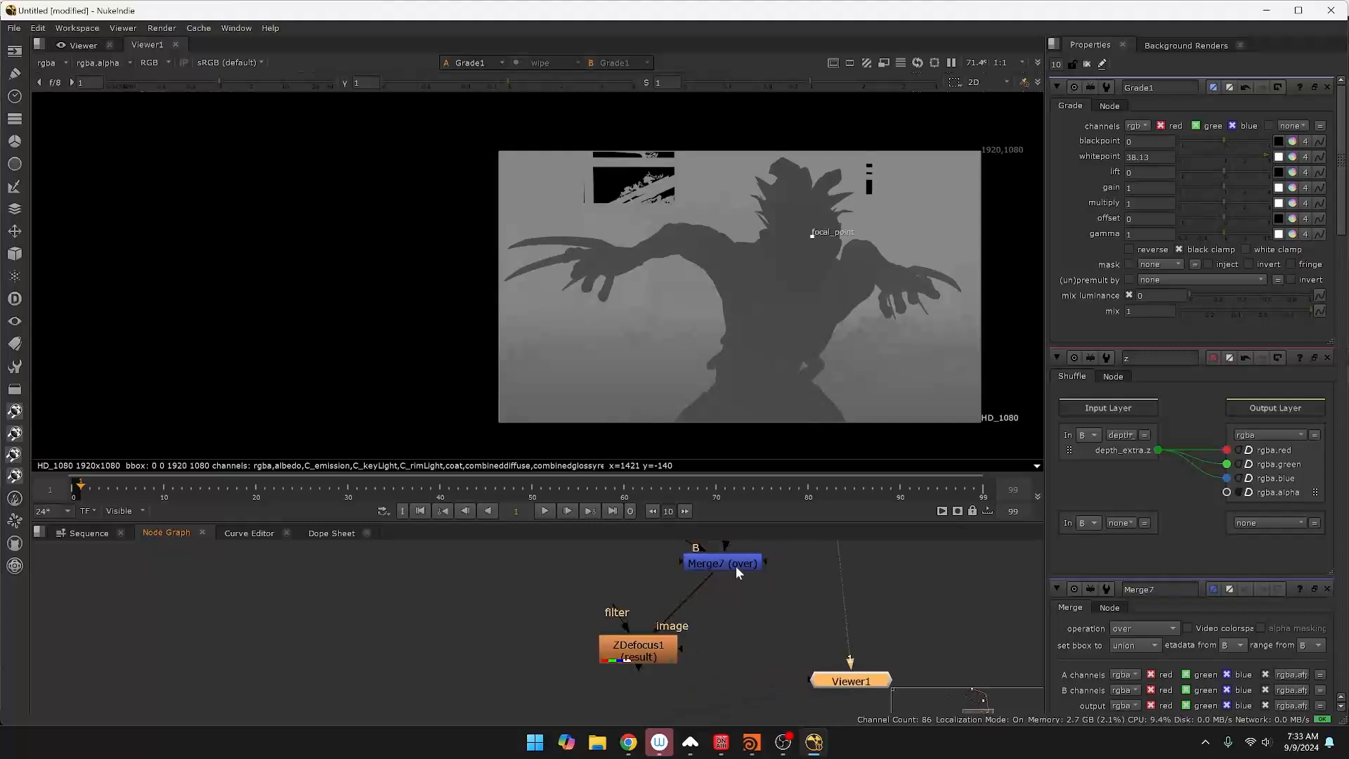
key(1)
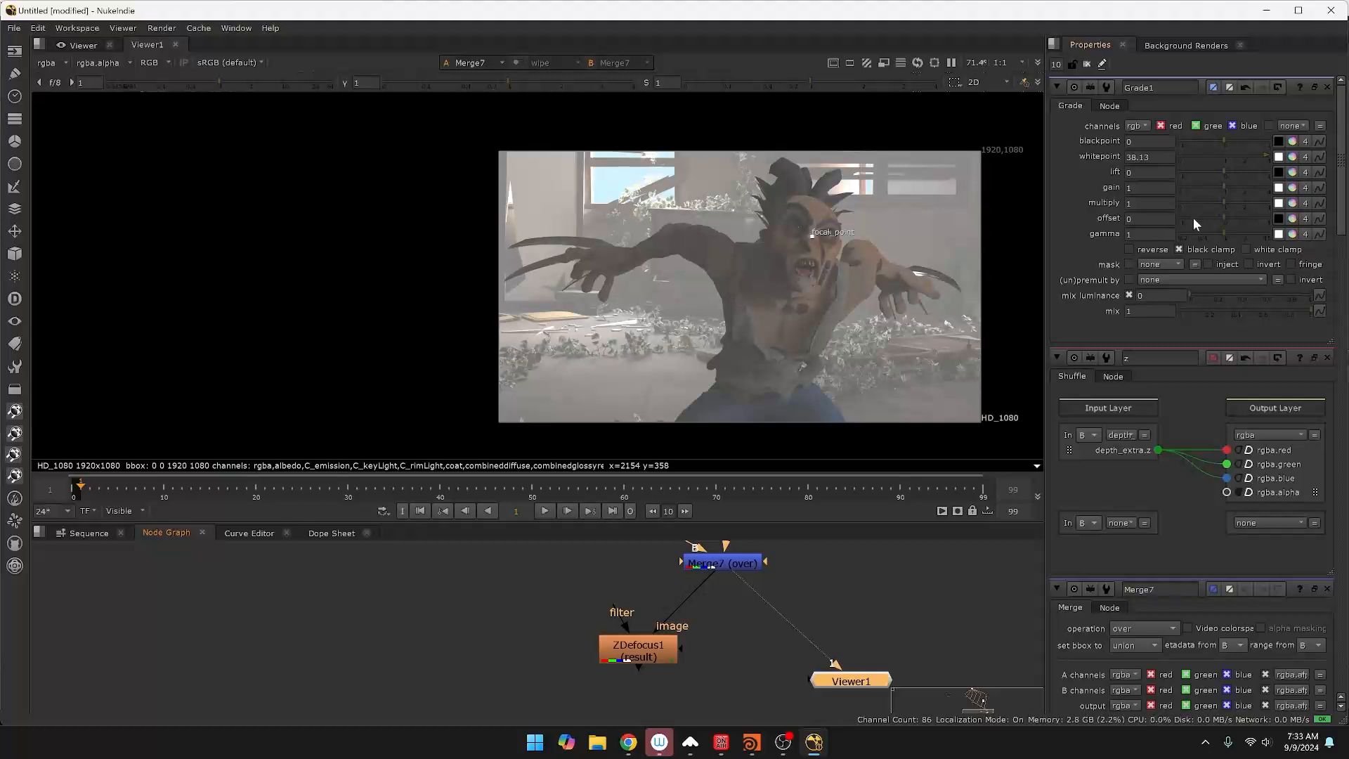
drag(1225, 232, 1196, 247)
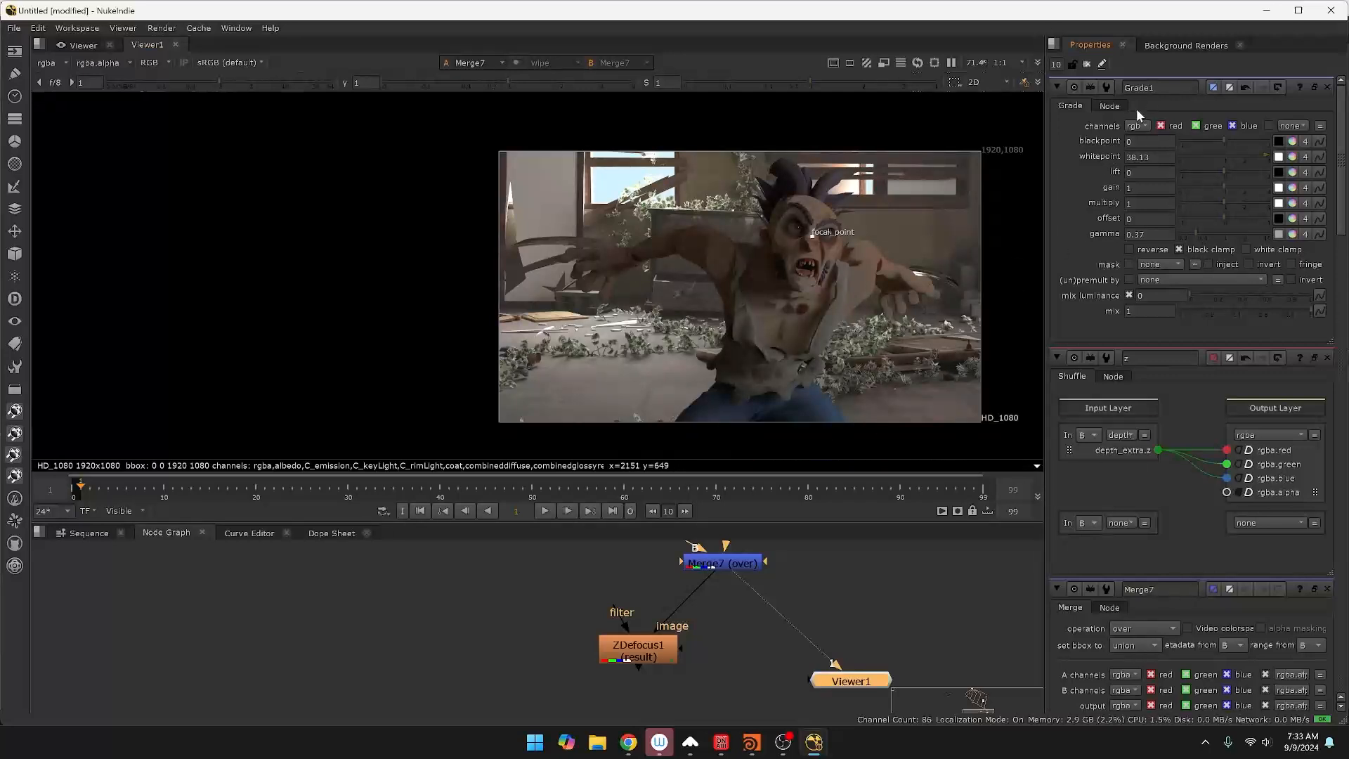
Set the Merge7 operation to screen and move the node slightly closer to Merge6.
middle_drag(801, 711, 838, 705)
click(762, 559)
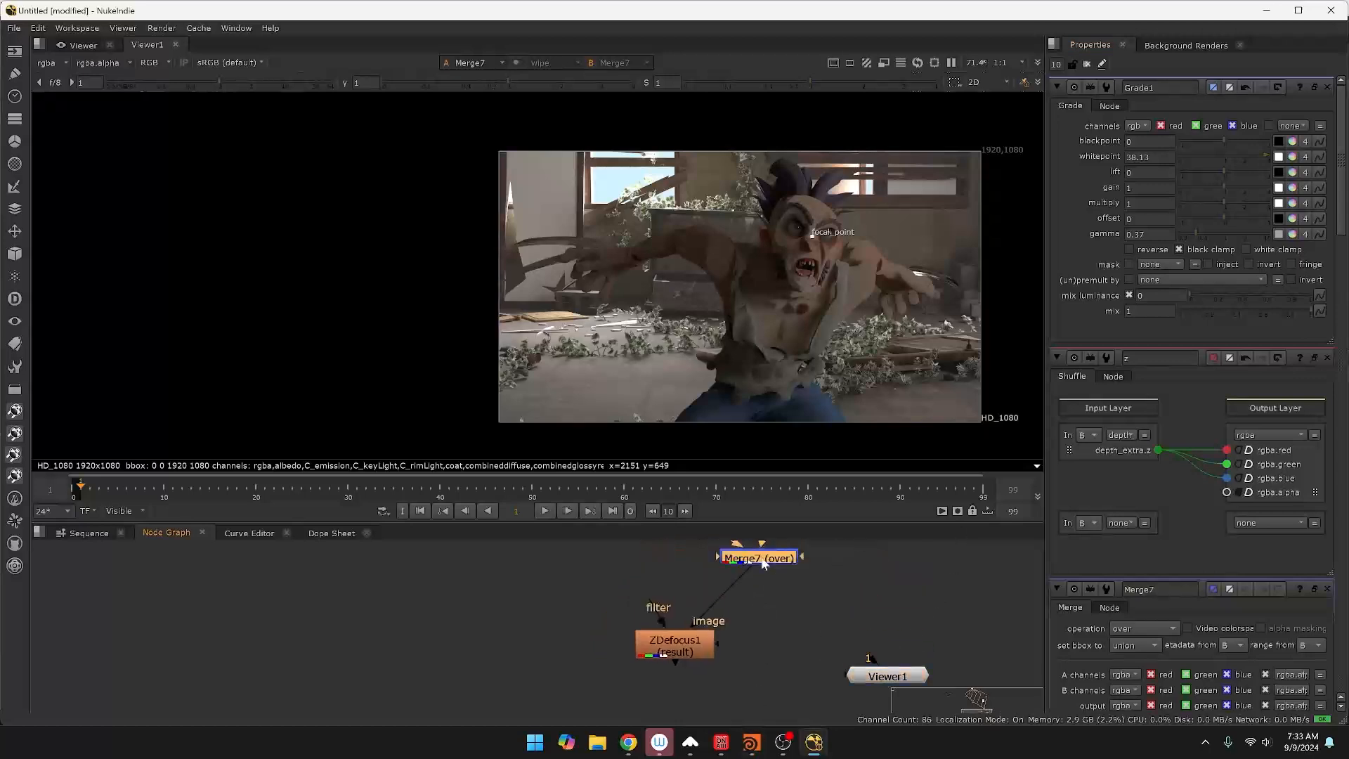
double_click(763, 559)
click(1144, 127)
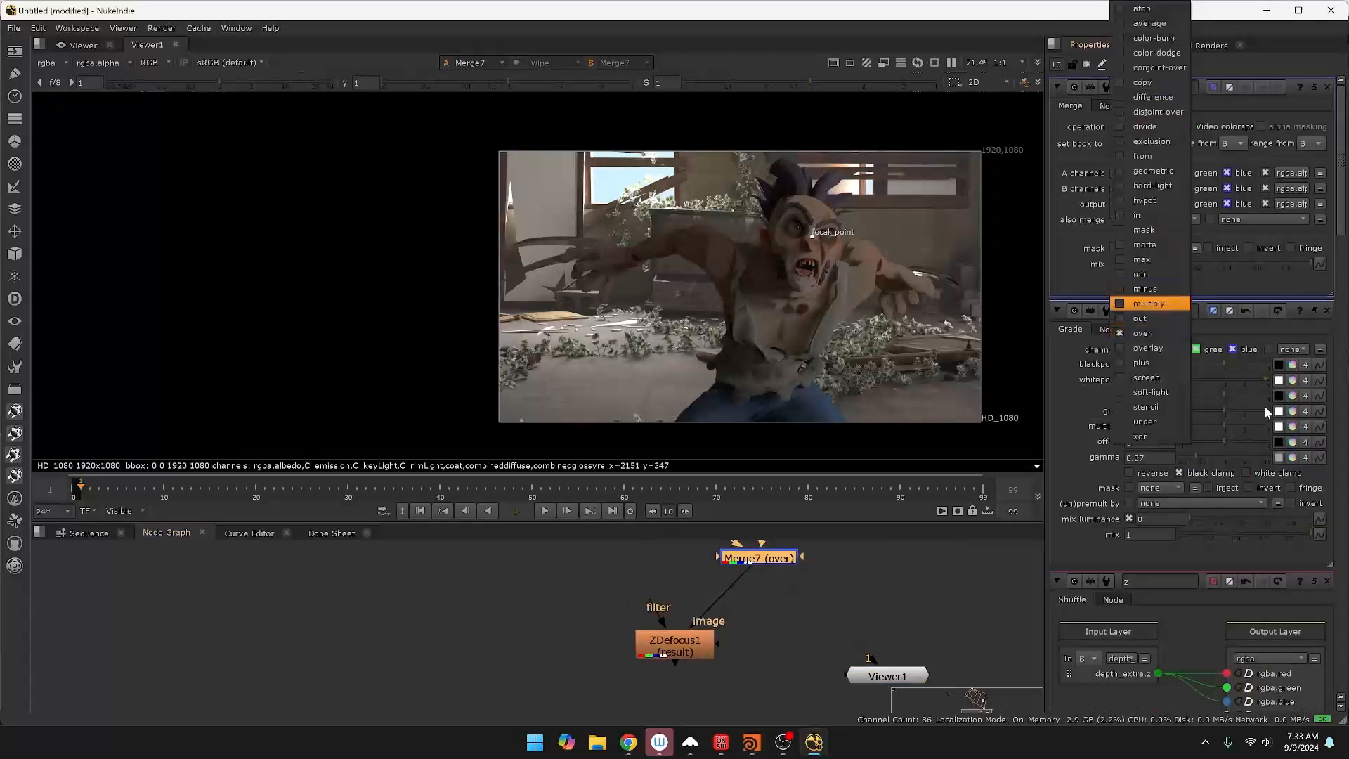
click(1164, 378)
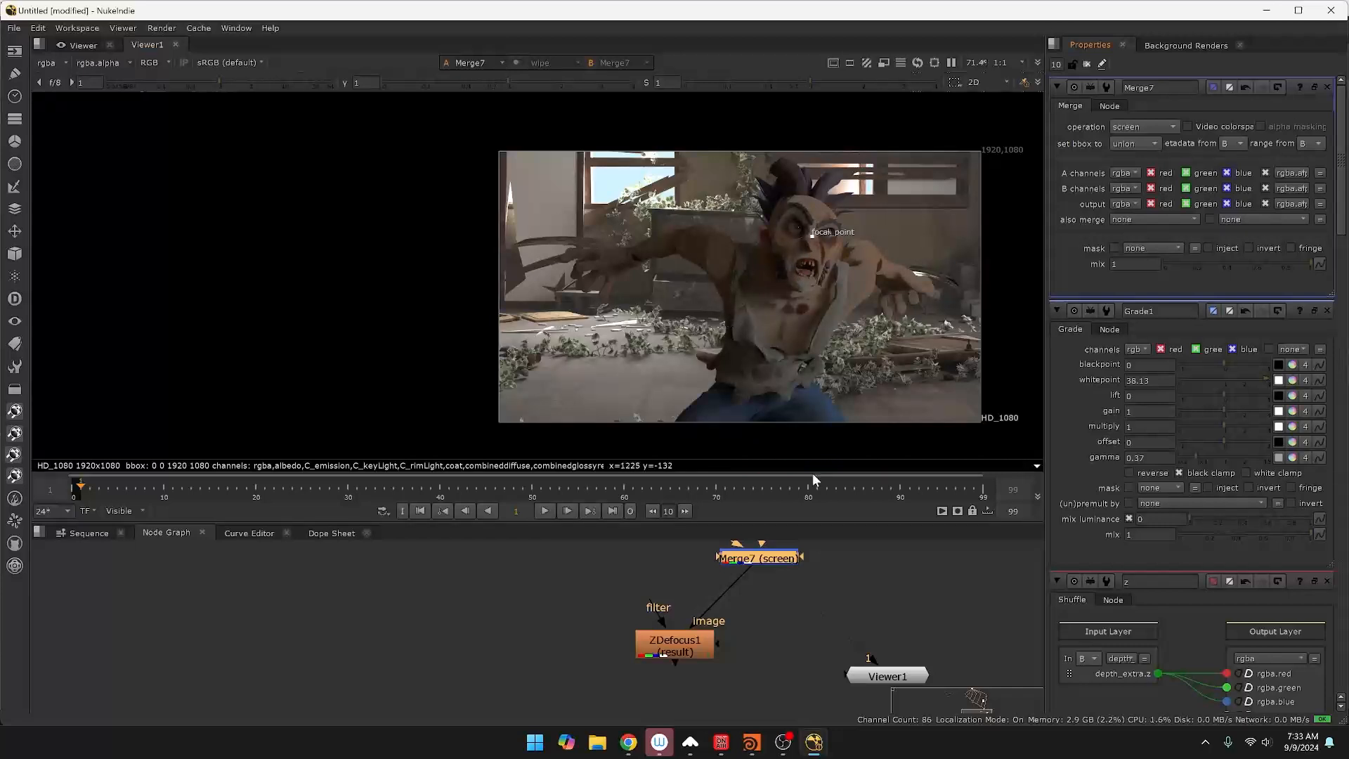
middle_drag(883, 583, 884, 653)
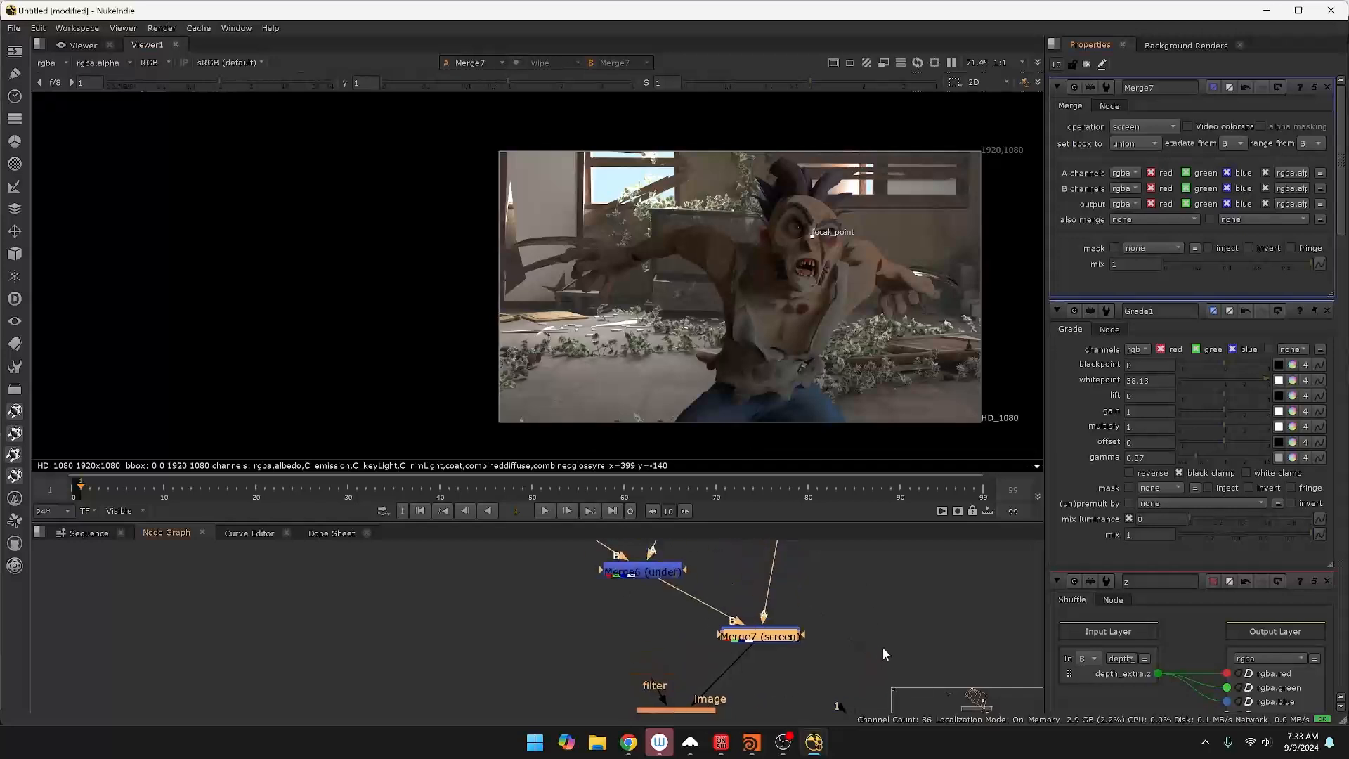
drag(773, 640, 749, 631)
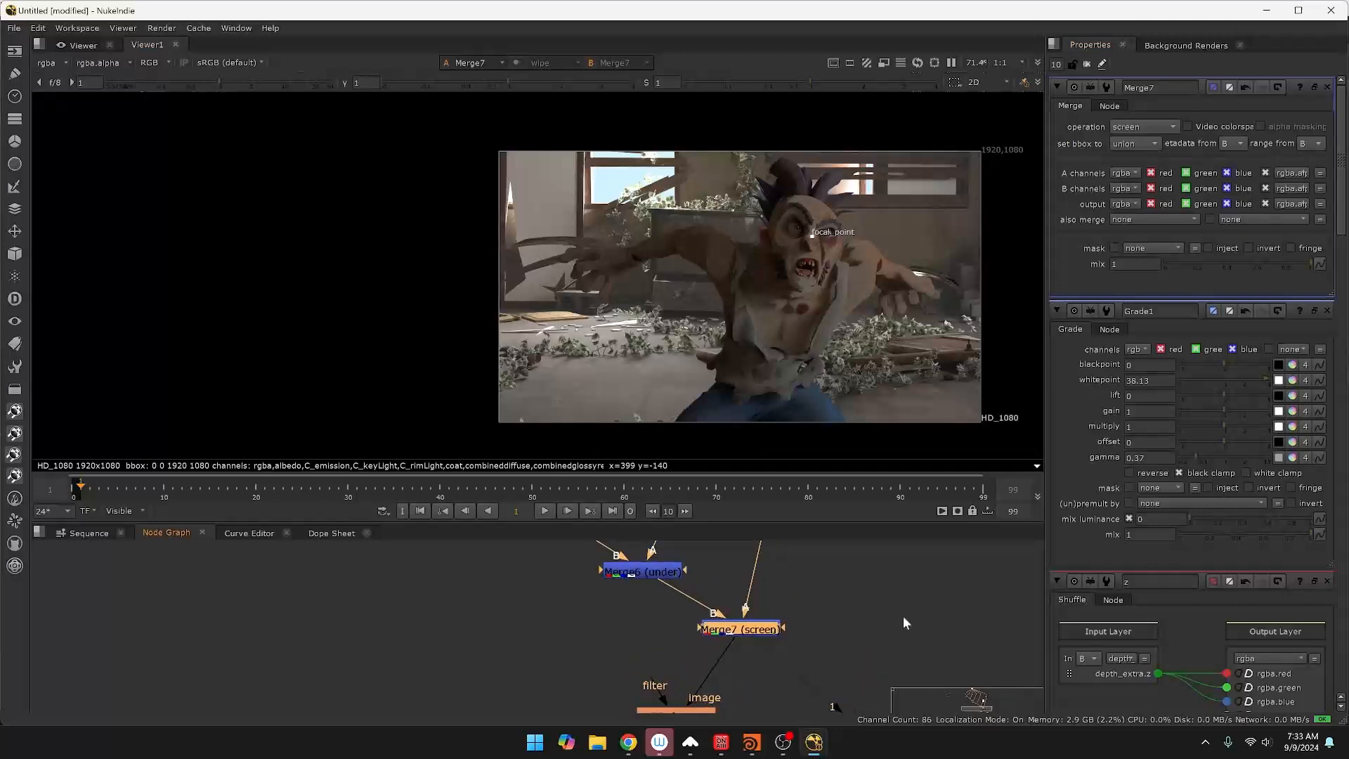
Add a VolumeRays node to the Merge7 output and place it to the right of Merge7.
key(Tab)
text(volumeRays [Filter)
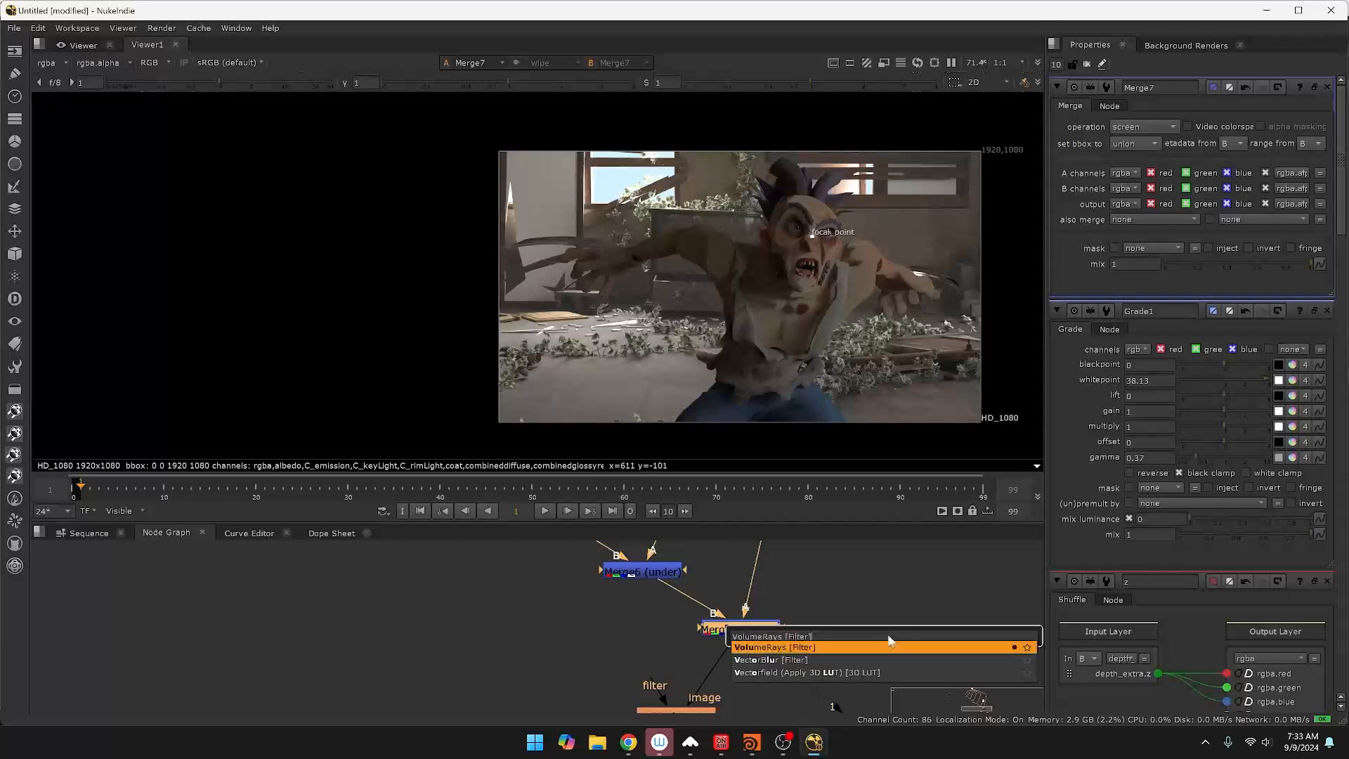
key(Return)
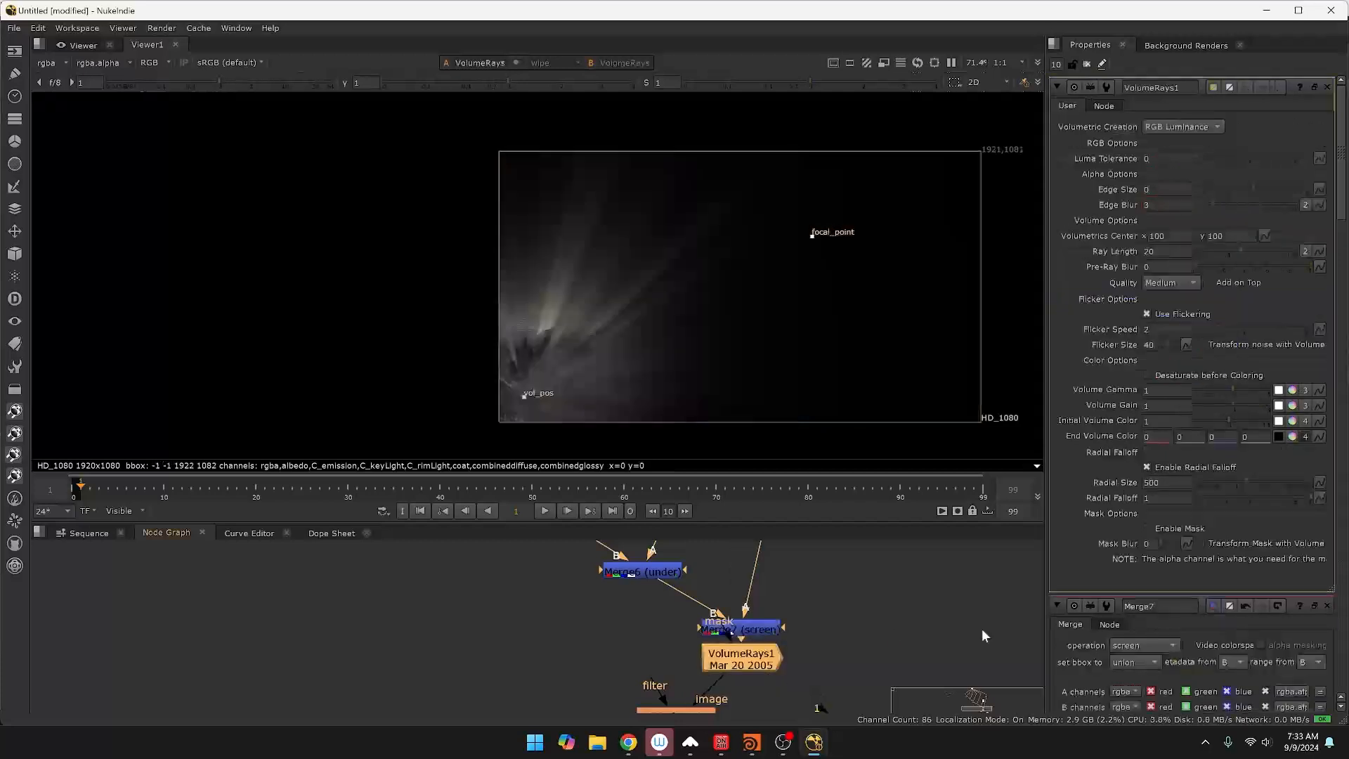
drag(760, 666, 933, 632)
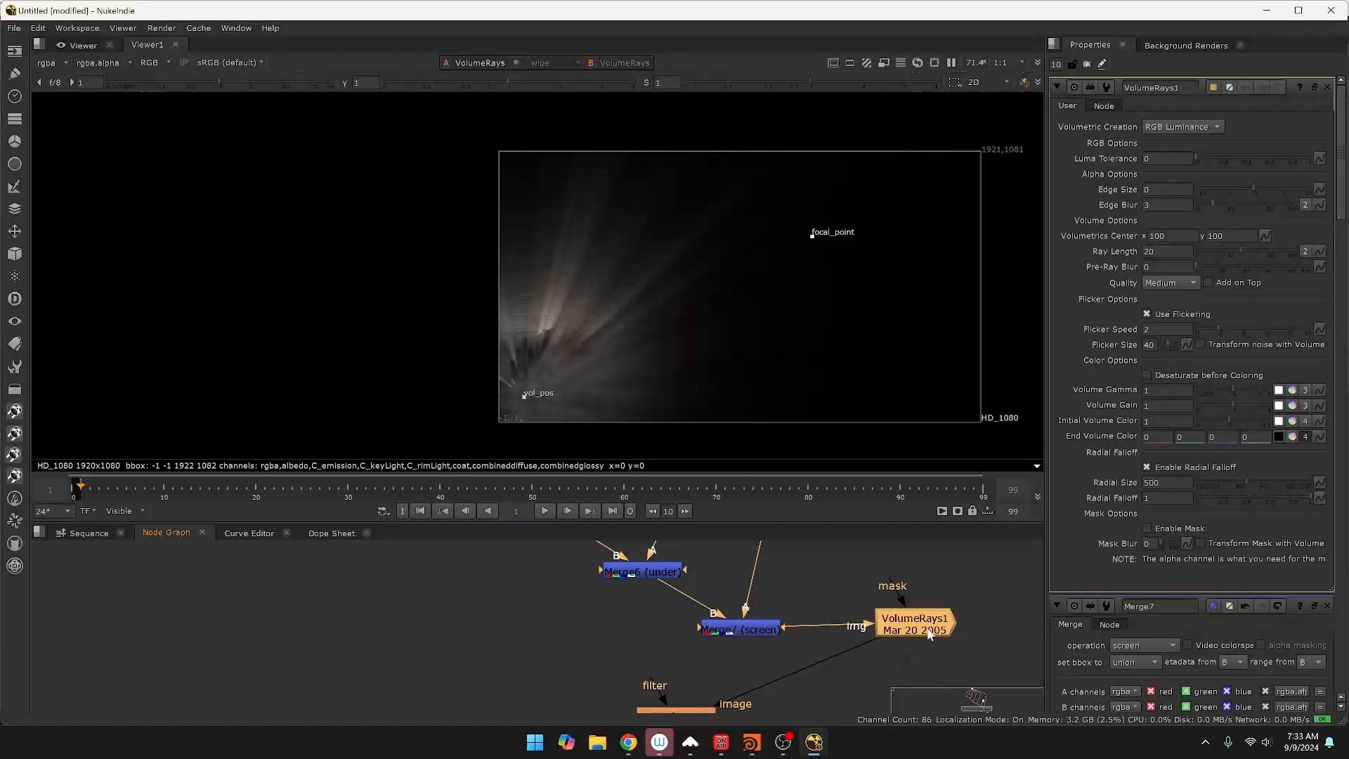
scroll(719, 637, down, 2)
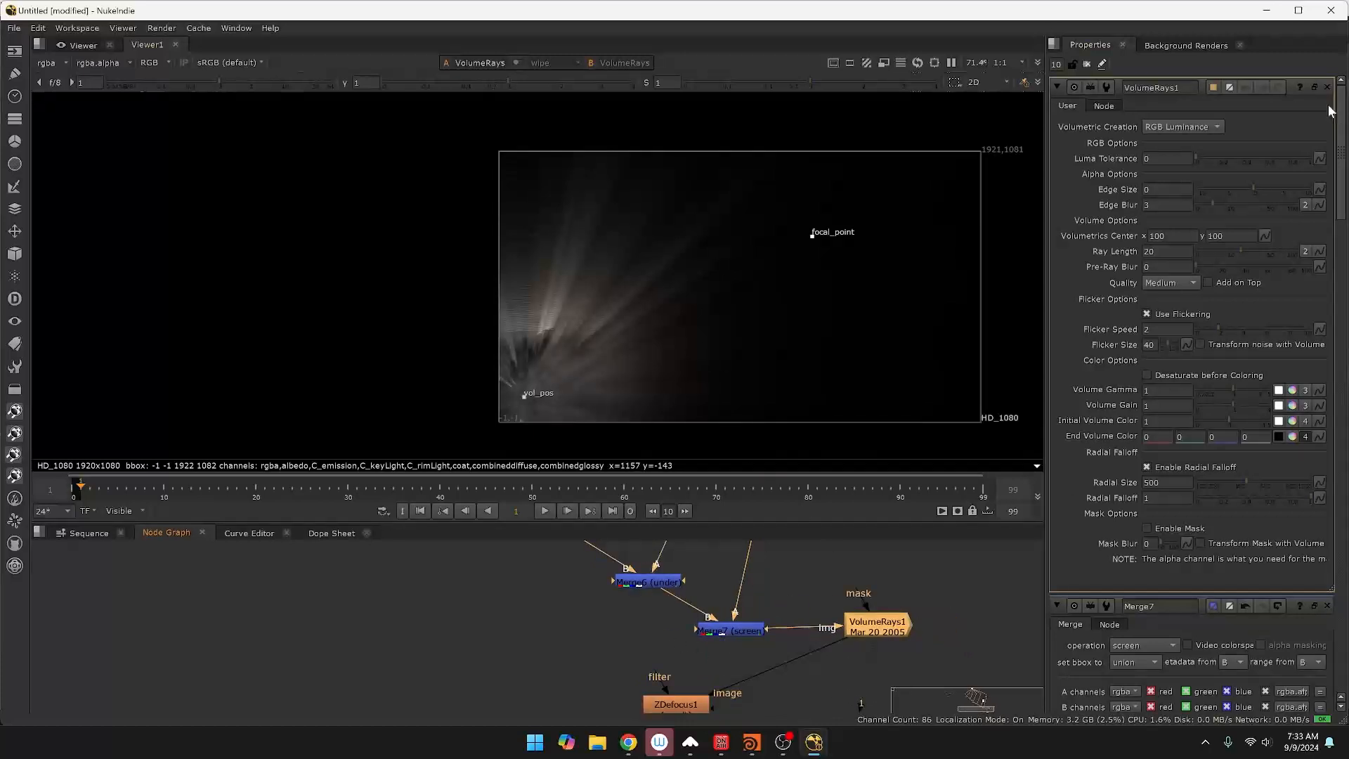
Close the settings of all other nodes so only the VolumeRays1 properties stay open.
click(1326, 86)
click(1326, 87)
click(1329, 85)
click(1329, 85)
click(1329, 85)
click(1329, 86)
click(1329, 85)
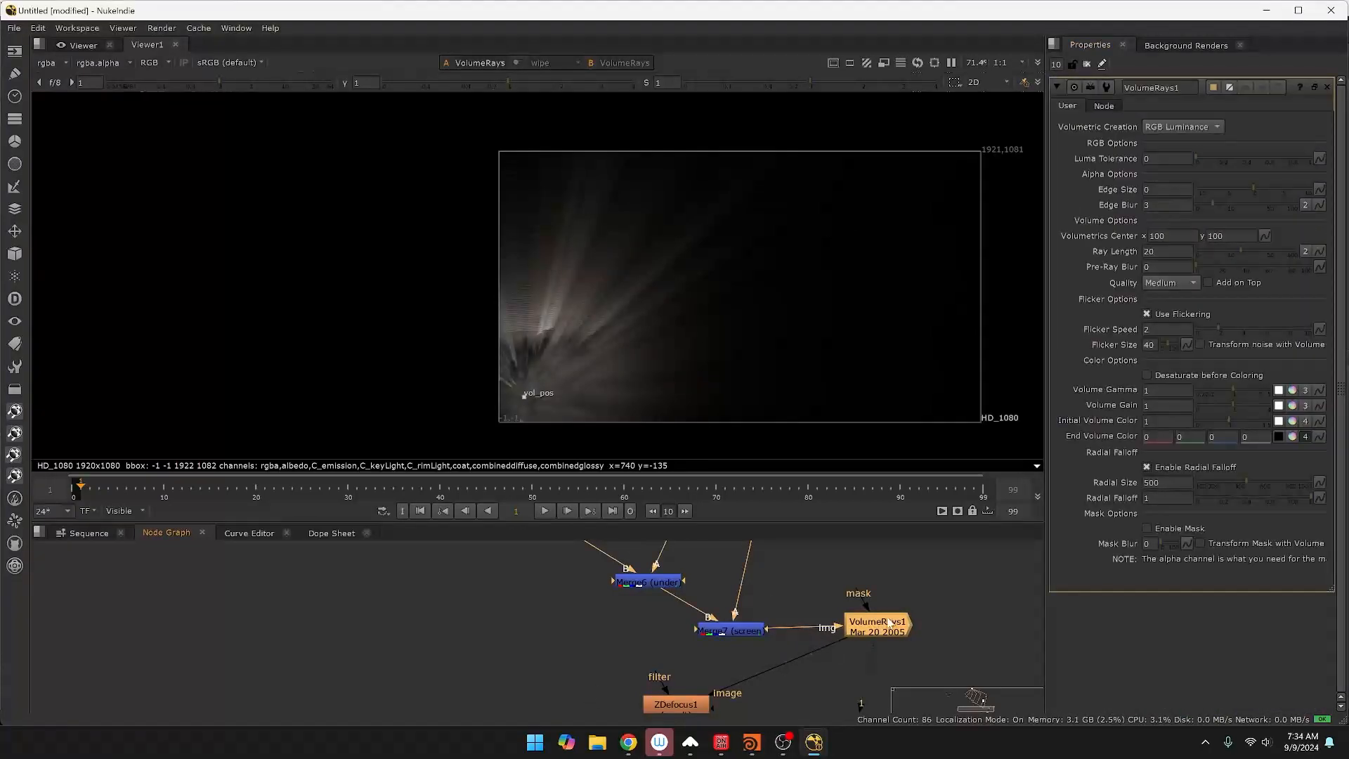
Move the volumetrics center to x 368, y 997 over the bright window and set the ray quality to Very High.
ctrl+shift+drag(529, 395, 555, 301)
drag(524, 395, 548, 343)
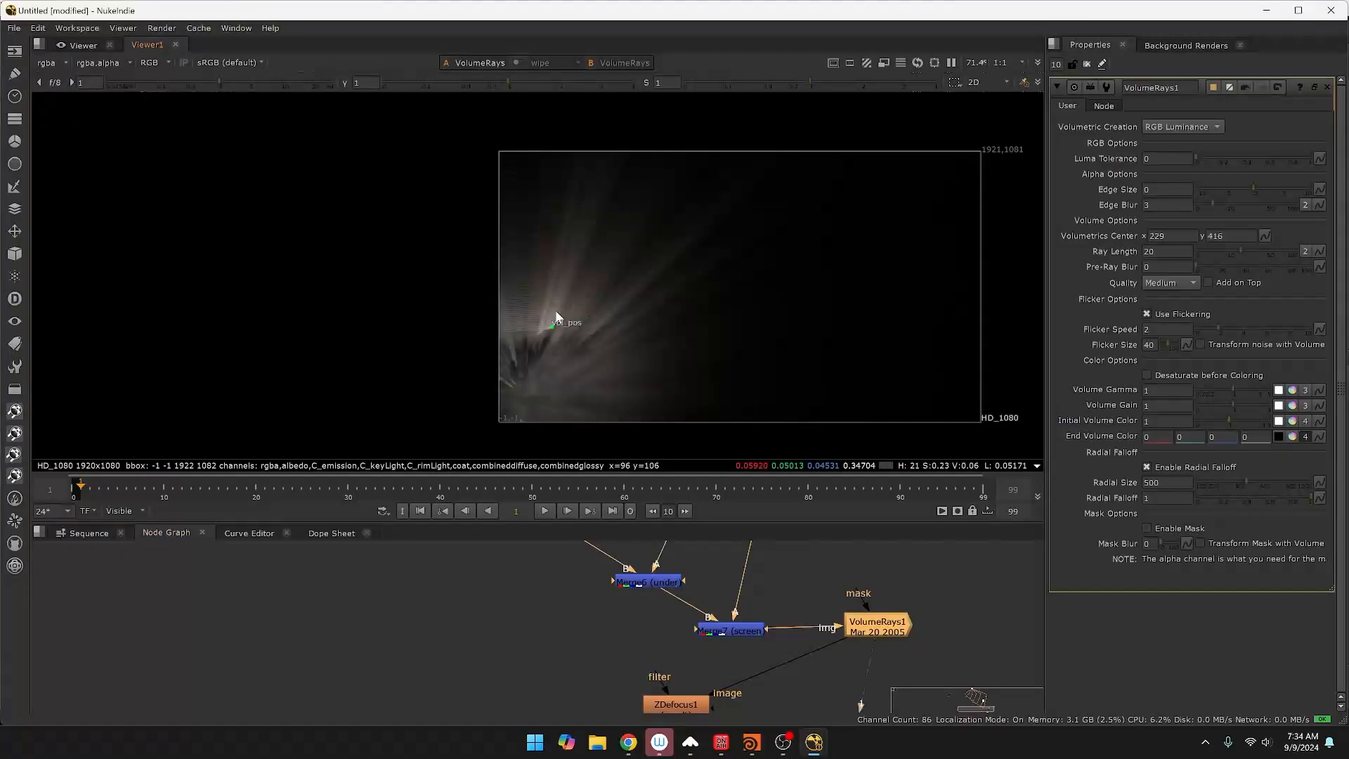
drag(601, 208, 594, 175)
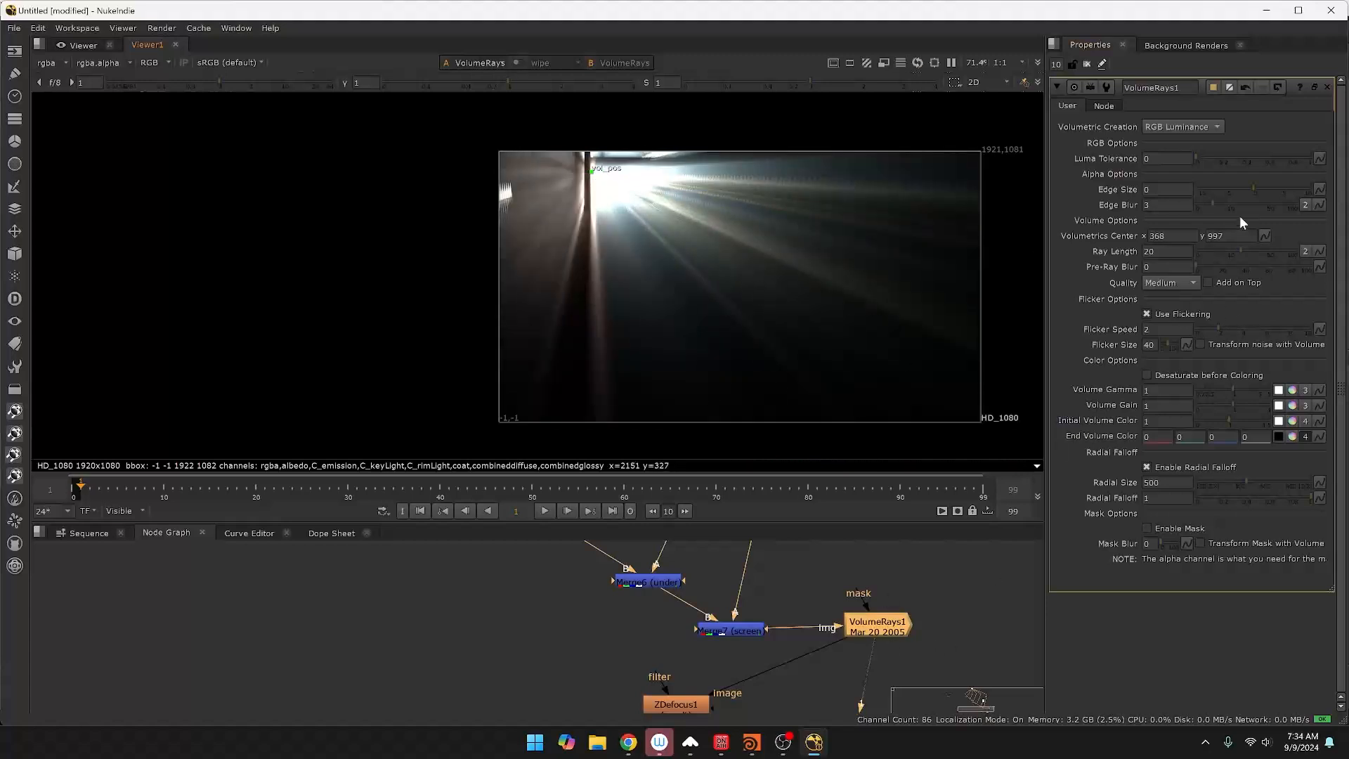
click(1158, 284)
click(1178, 318)
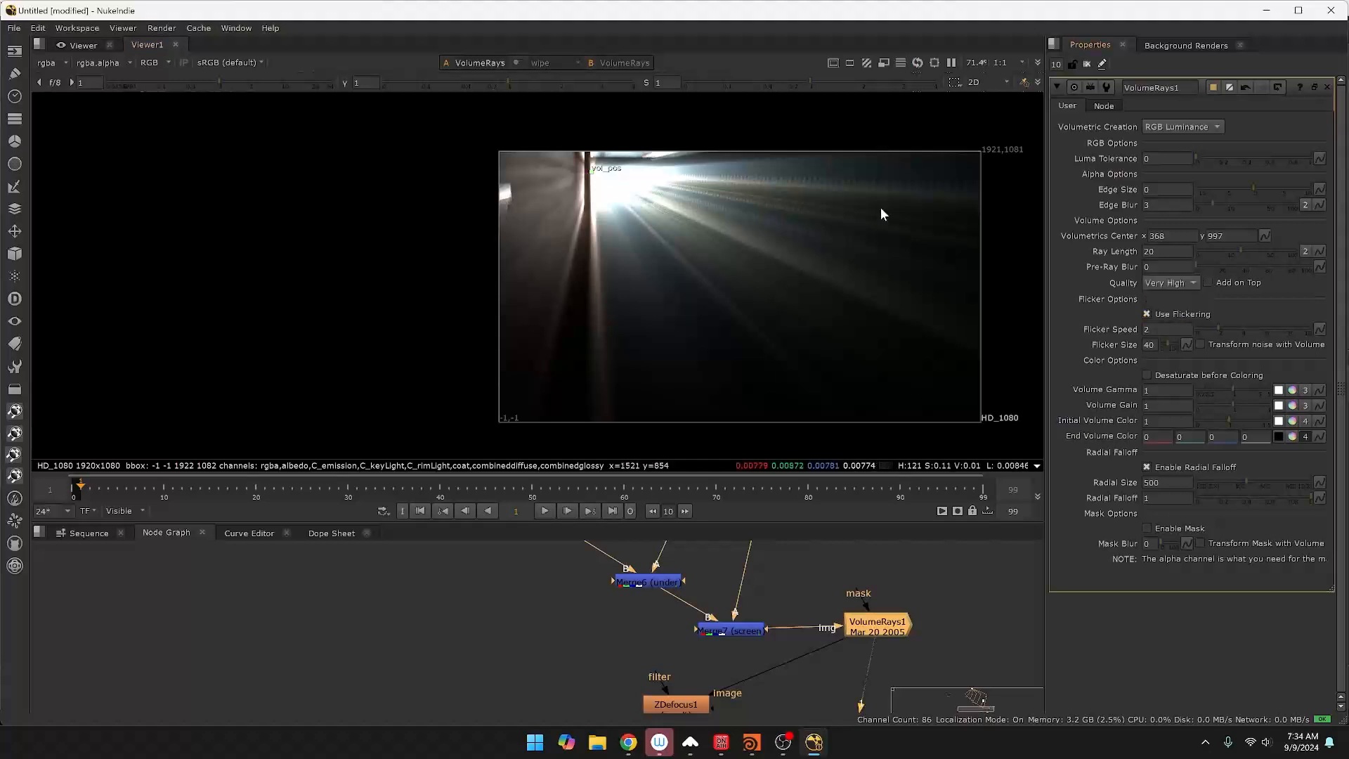
Display the ZDefocus1 output to check the volume rays with the defocus applied.
middle_drag(674, 690, 657, 618)
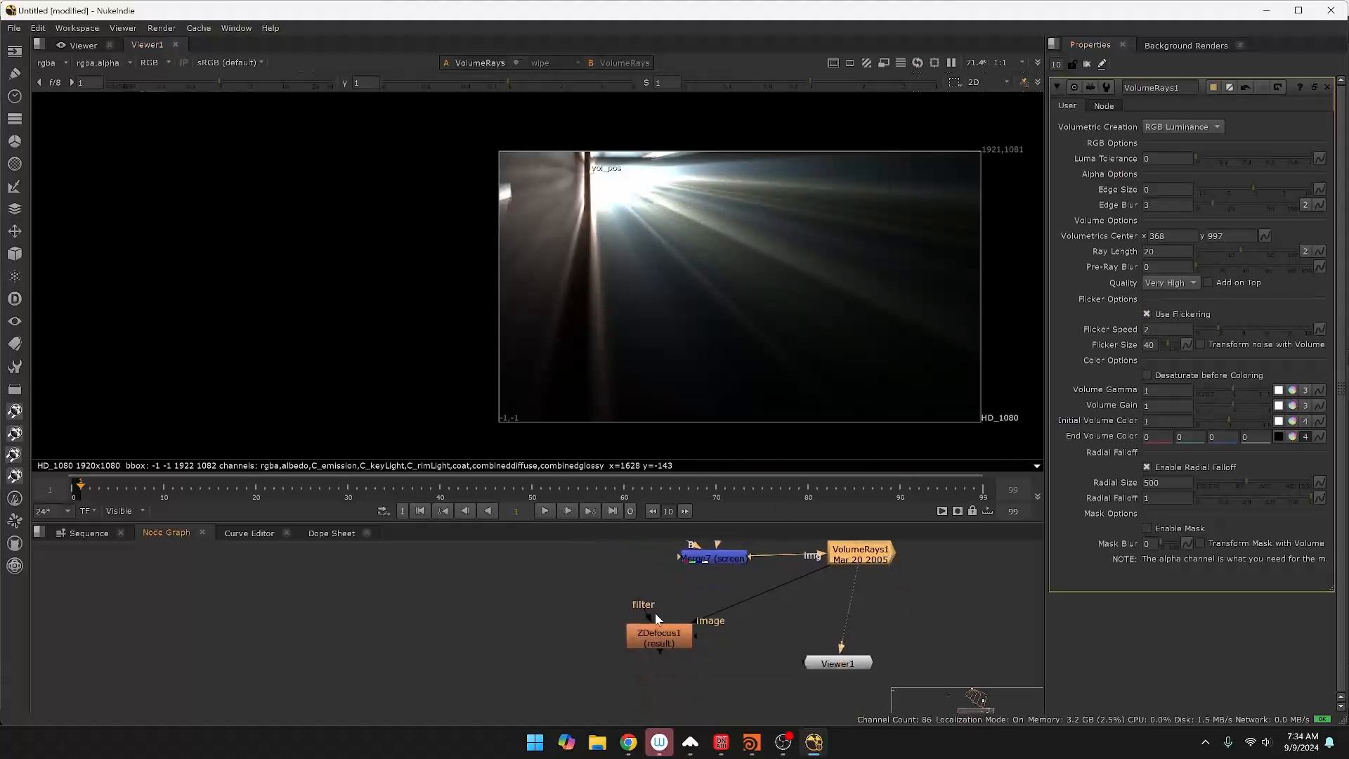
click(678, 640)
key(2)
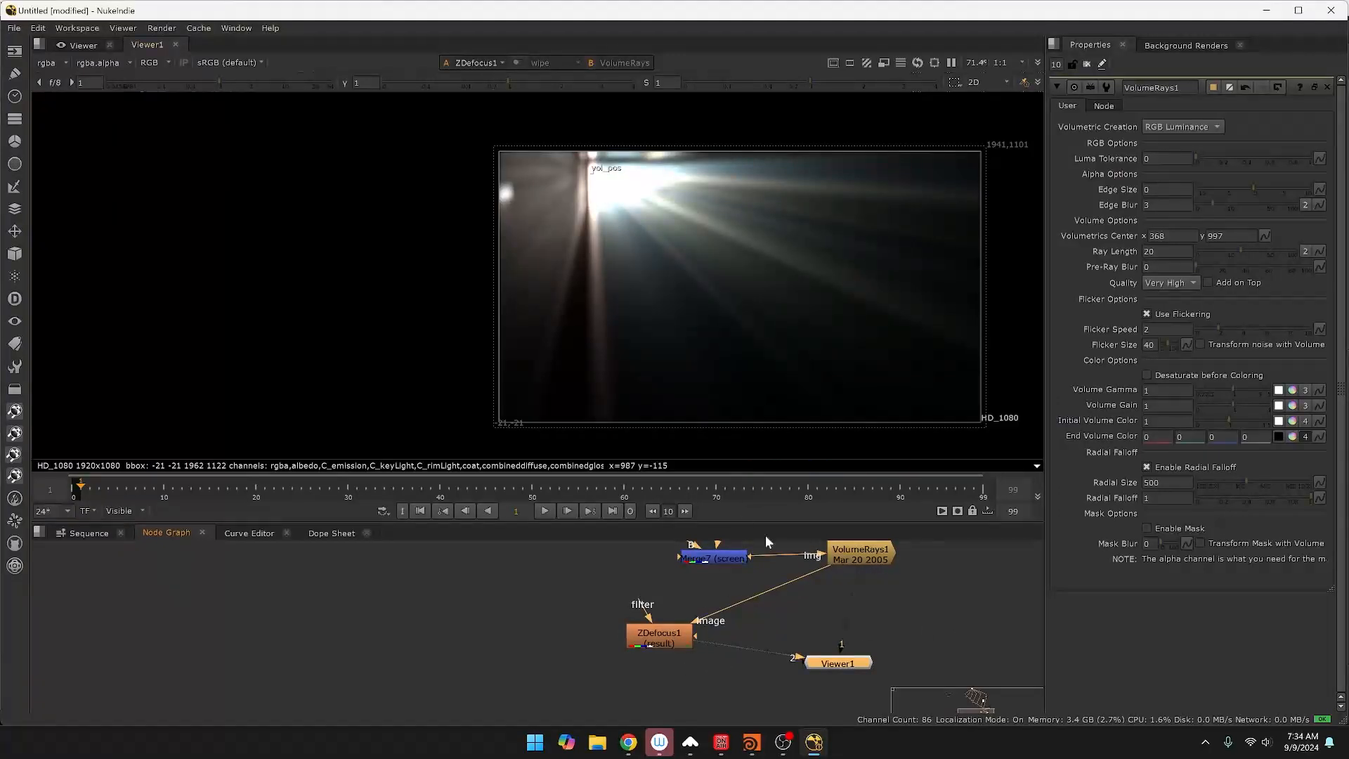
Disconnect the ZDefocus1 and Viewer1 inputs and move both nodes lower to make room below Merge7.
mouse_move(696, 624)
mouse_down()
mouse_move(718, 604)
mouse_move(703, 621)
mouse_up()
scroll(839, 627, down, 3)
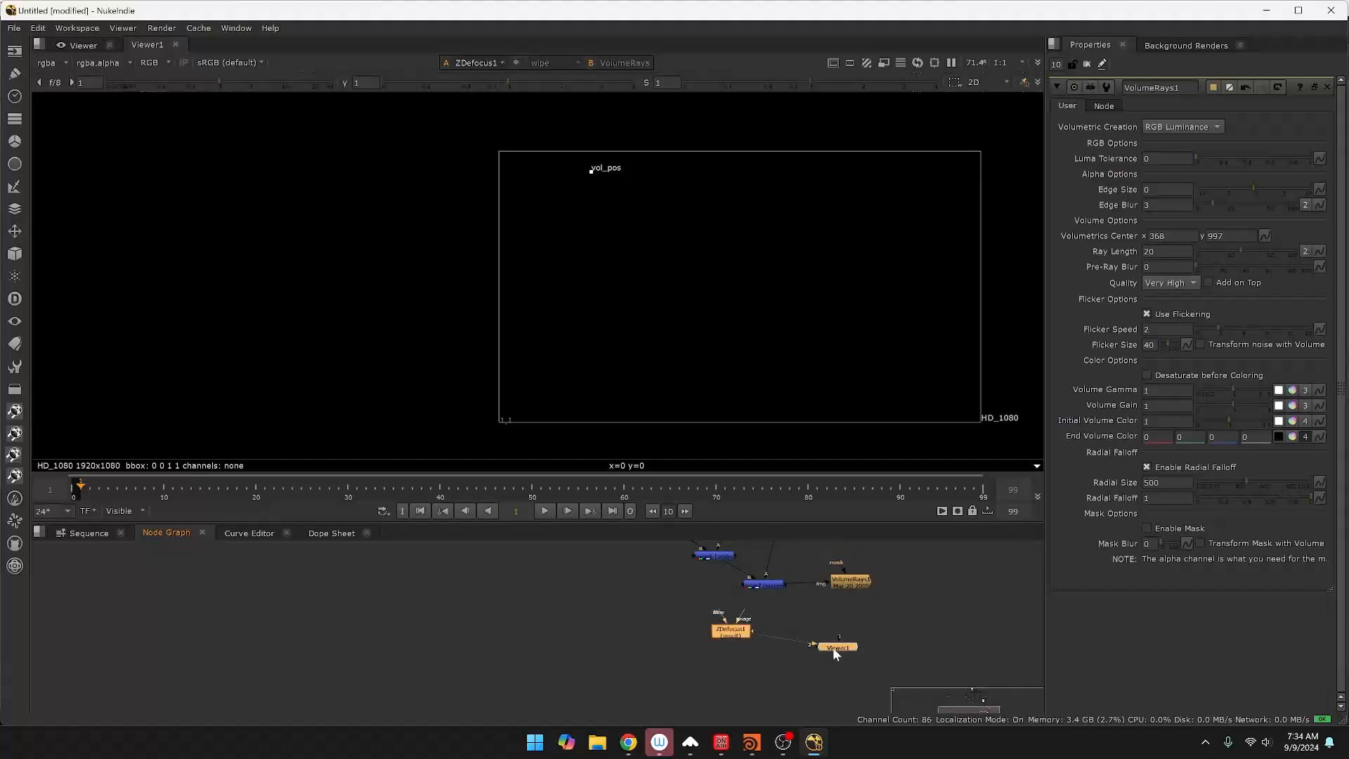
drag(834, 648, 837, 702)
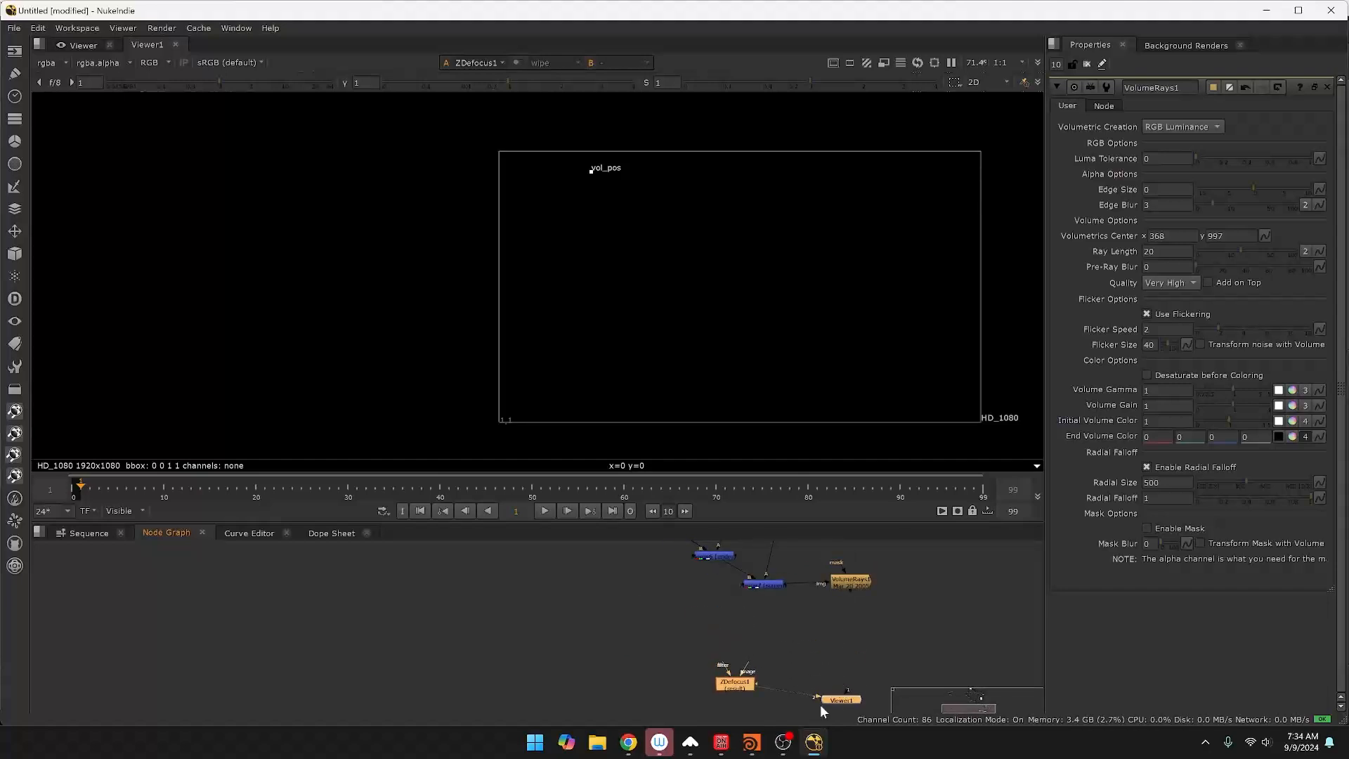
drag(821, 701, 834, 668)
Add a Merge node below Merge7 and connect its B input to Merge7.
key(Tab)
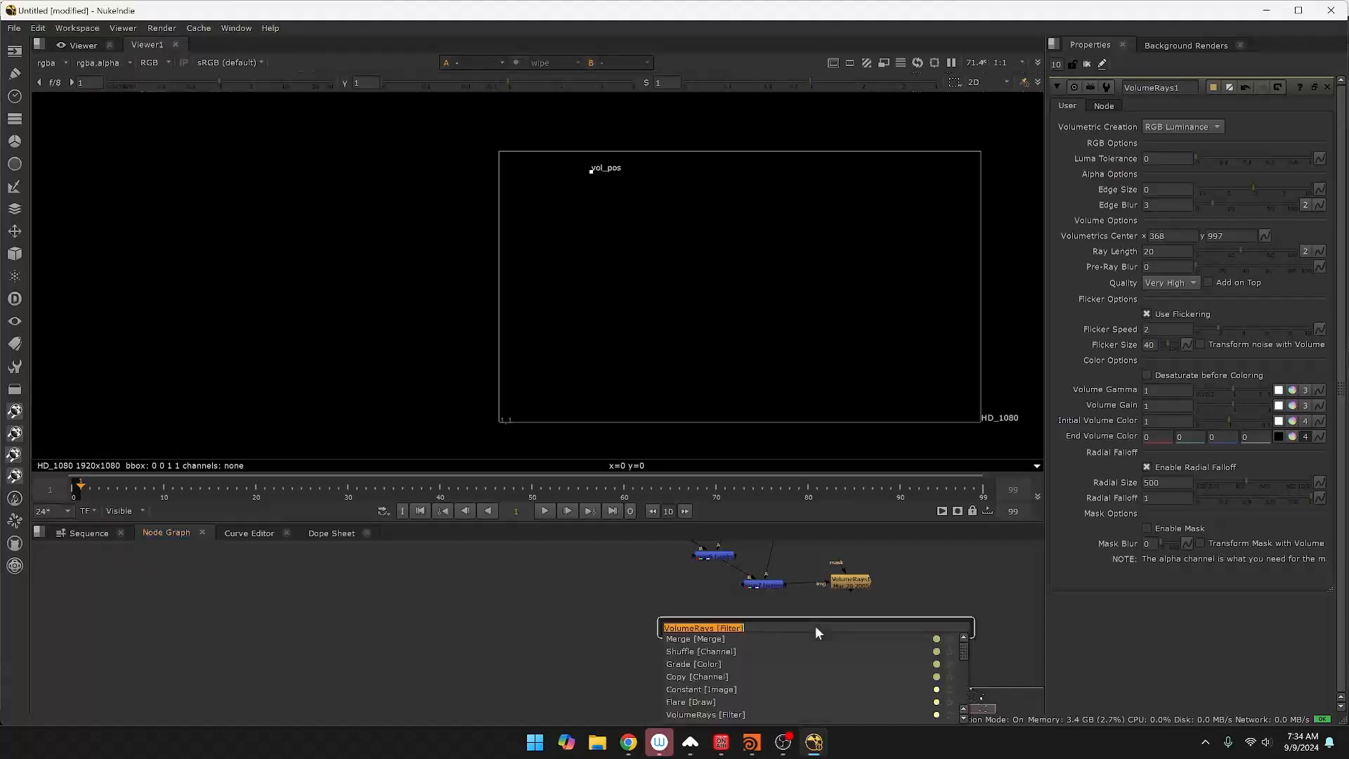
text(merge)
key(Return)
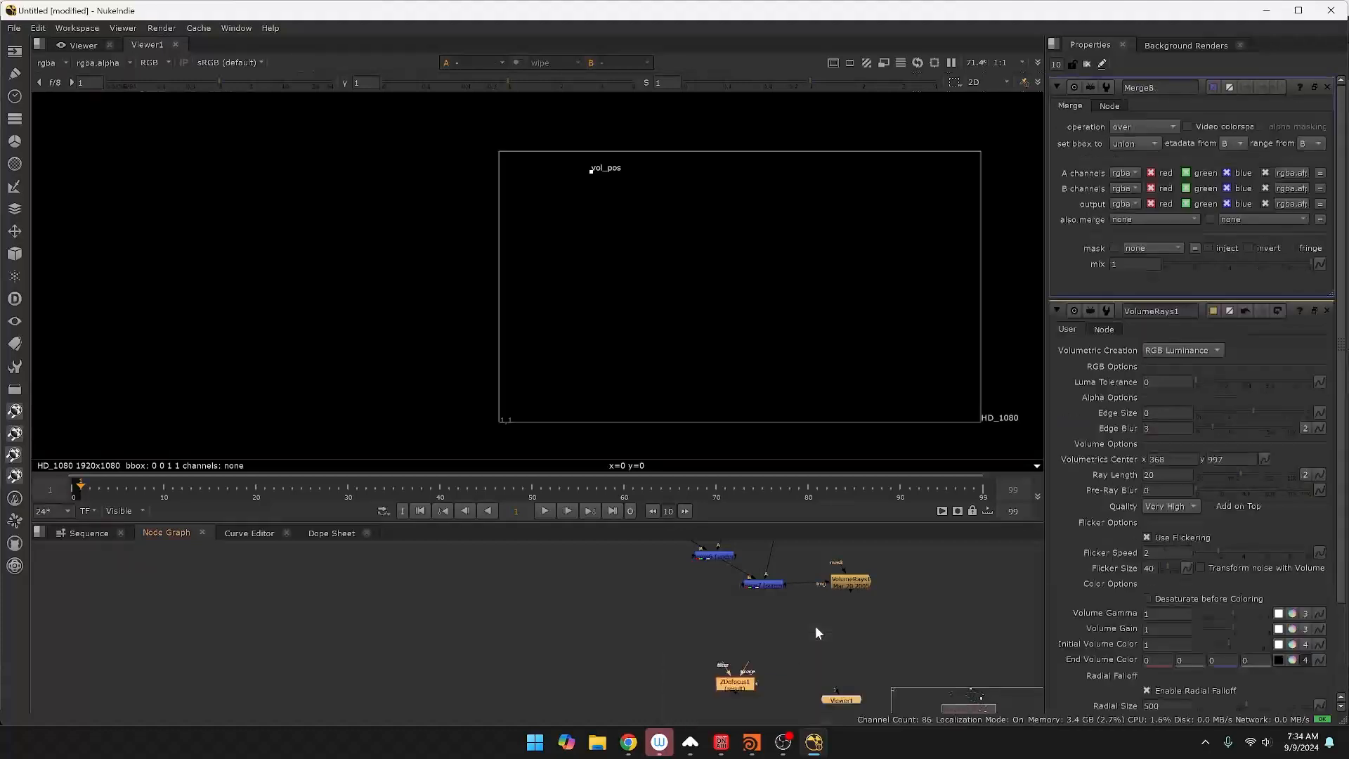
drag(789, 685, 801, 662)
drag(764, 586, 763, 584)
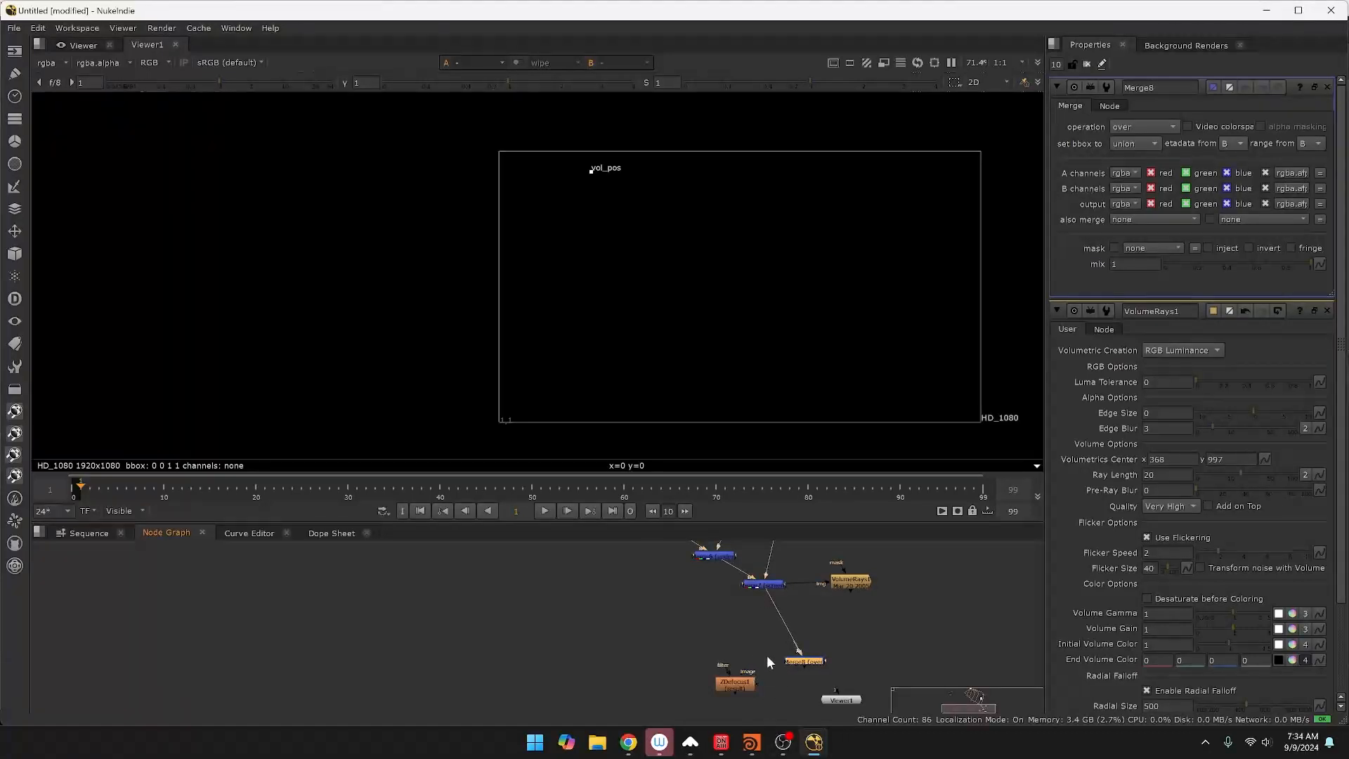
Connect the new merge's A input to VolumeRays1 and set its operation to plus while displaying its output.
drag(807, 663, 863, 583)
drag(755, 661, 808, 628)
key(1)
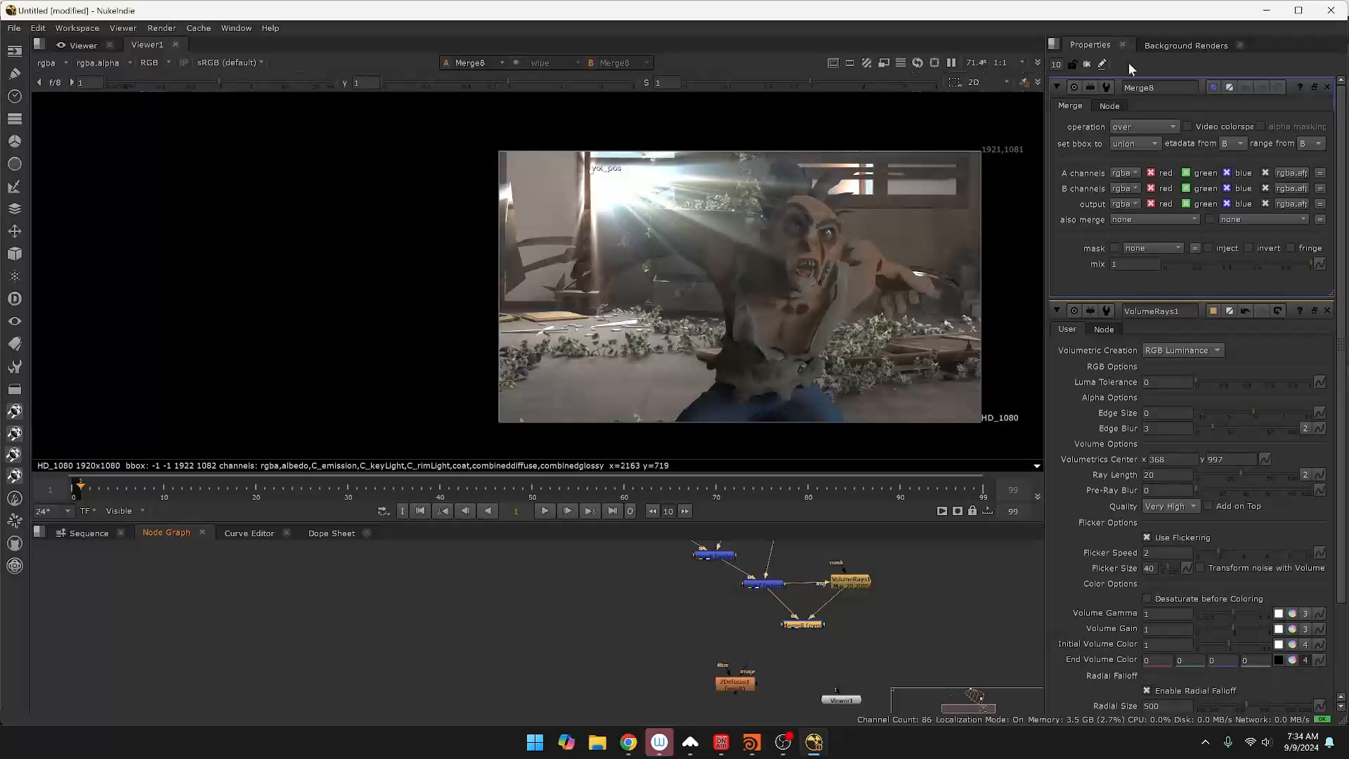
click(1139, 127)
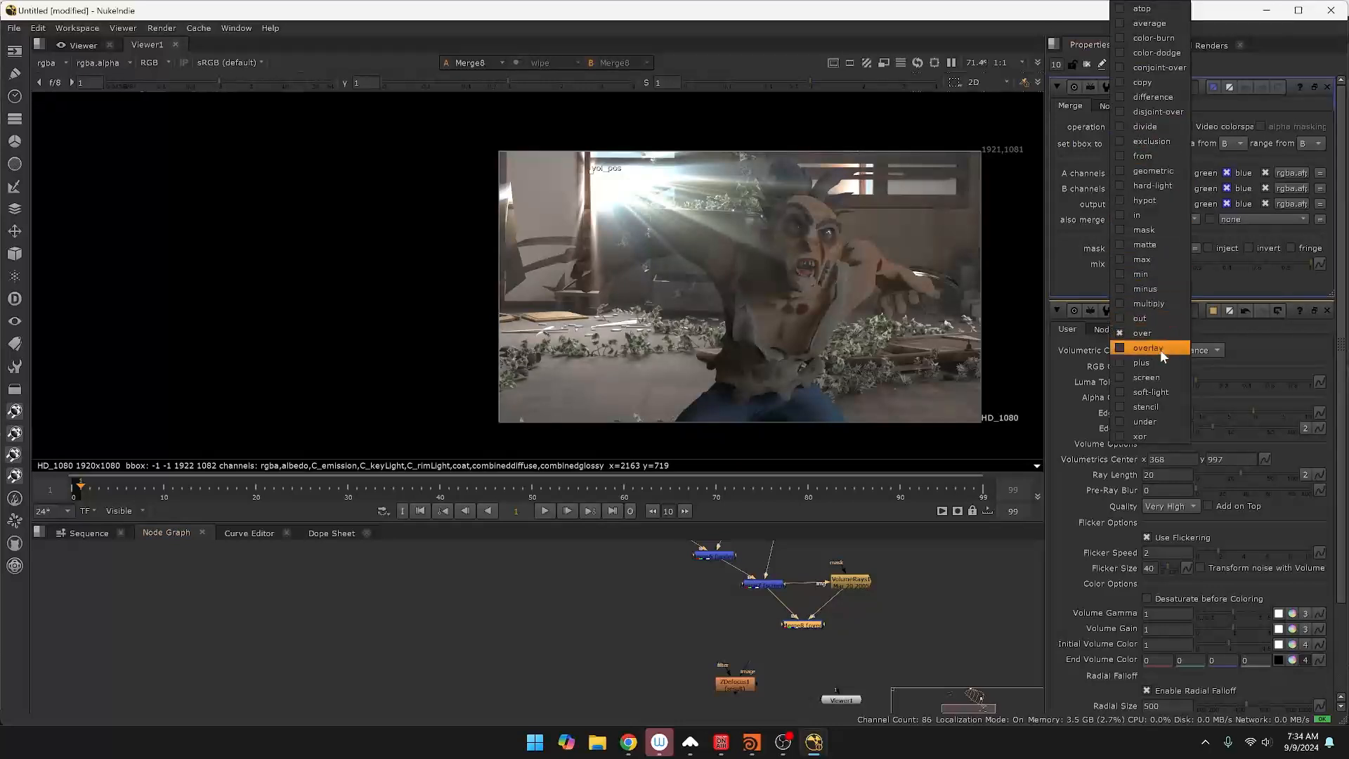
click(1143, 362)
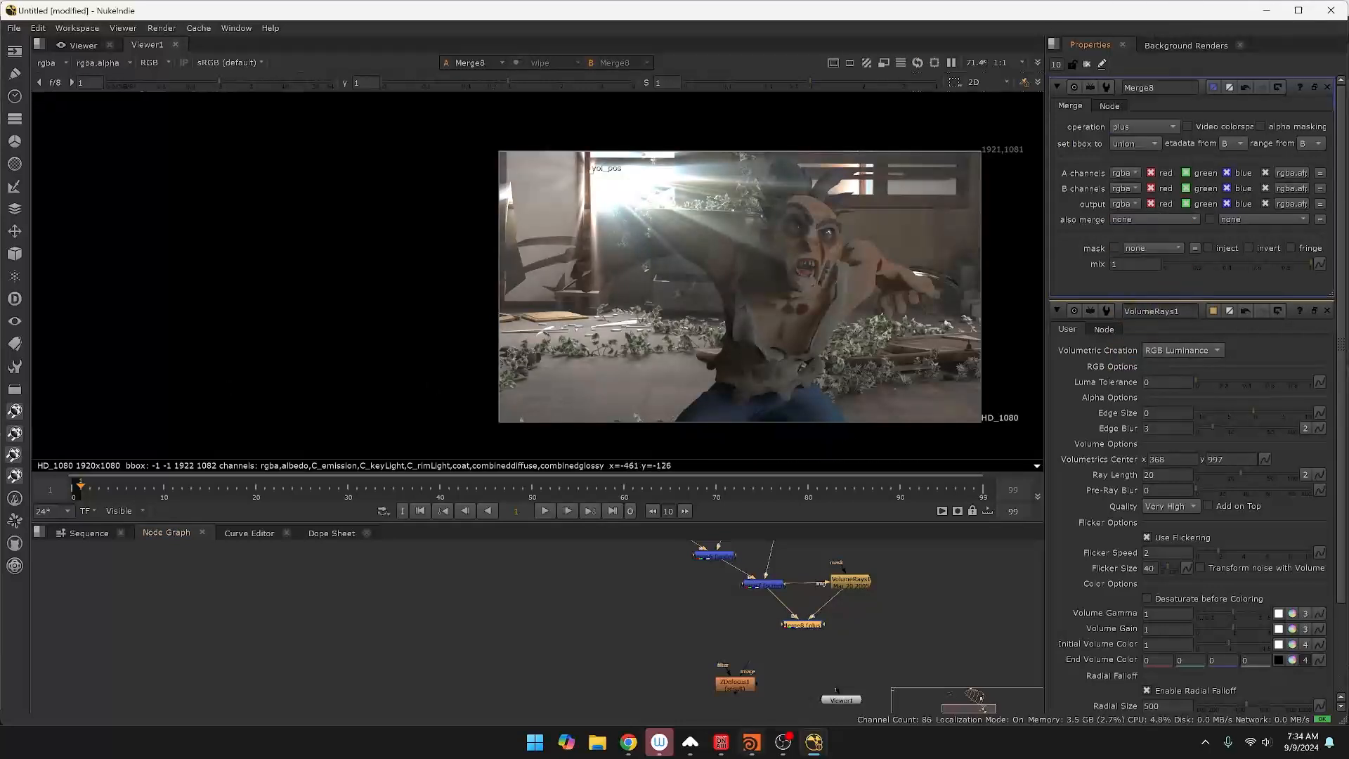
Connect the ZDefocus1 image input to Merge8 and place the displayed ZDefocus1 node just below it.
drag(746, 676, 803, 626)
click(730, 685)
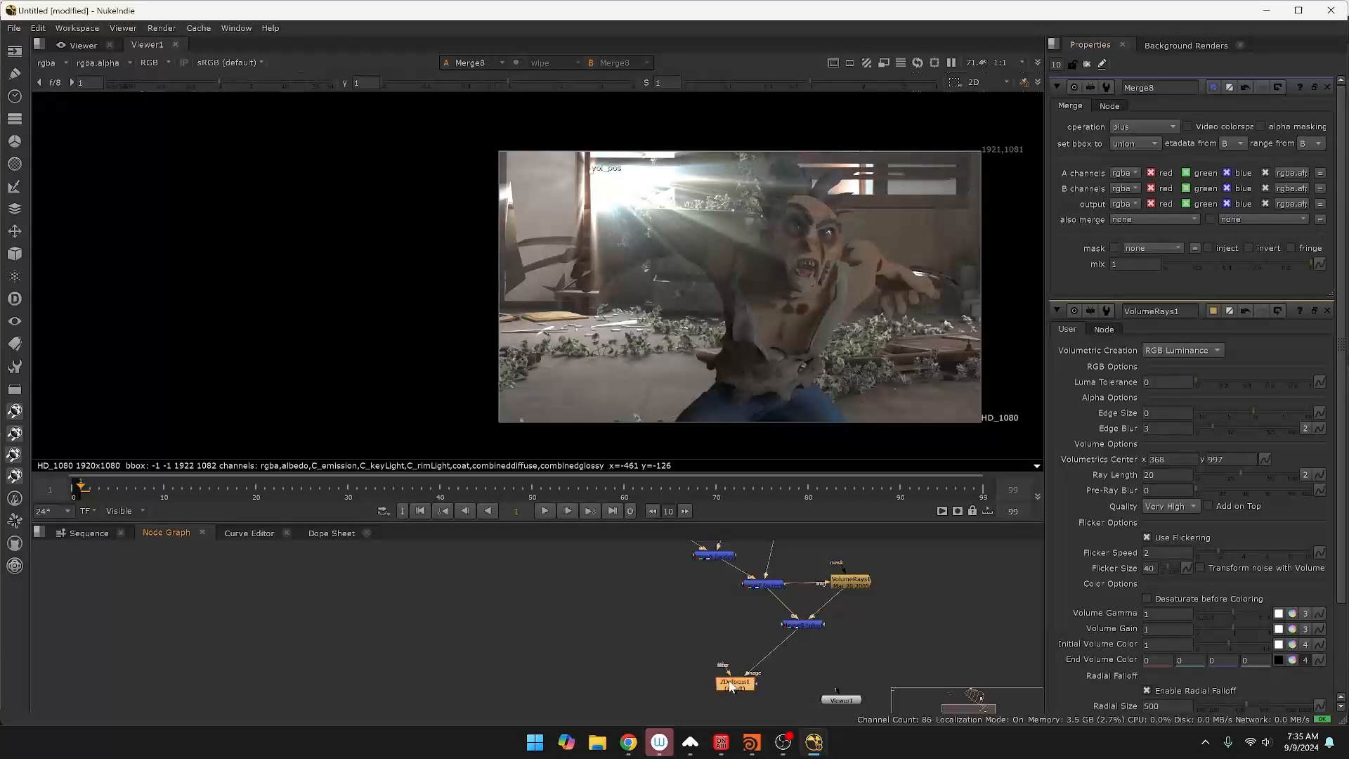
key(1)
drag(734, 685, 816, 657)
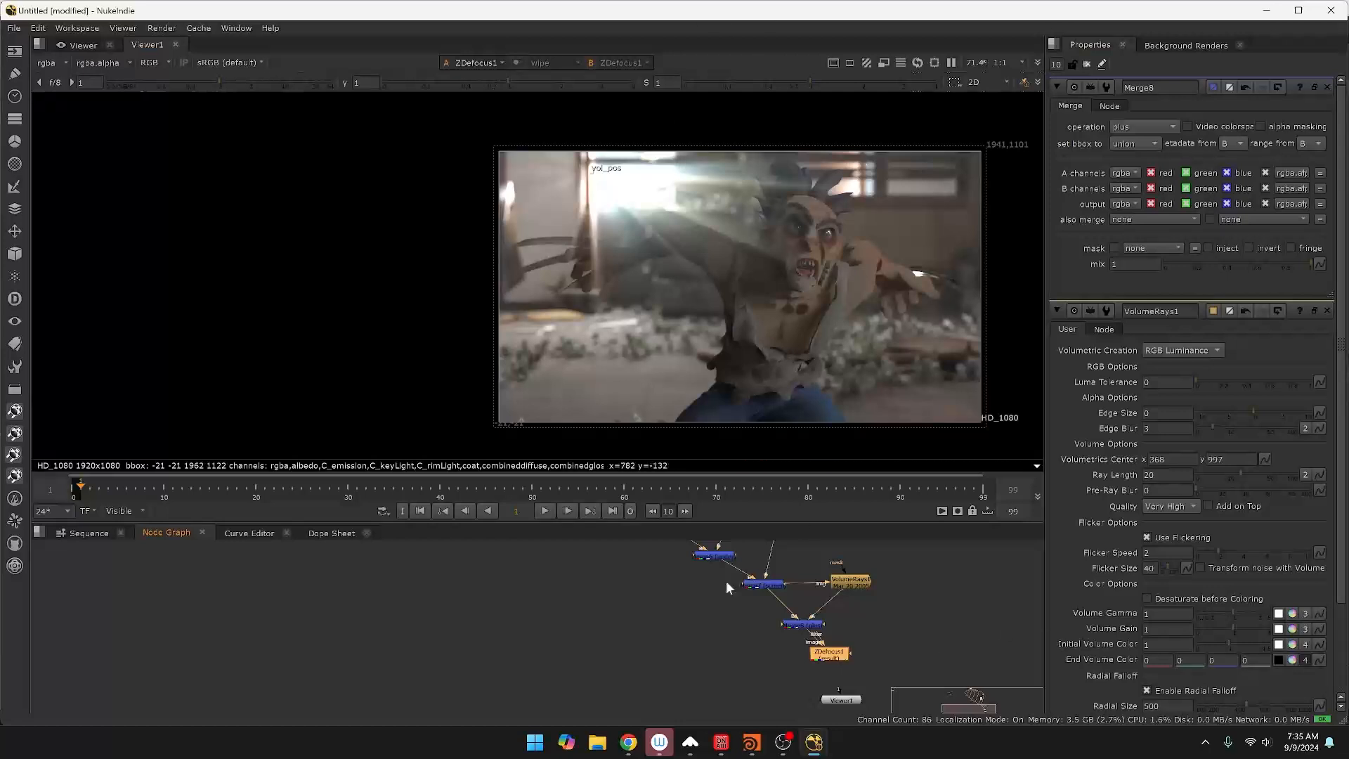
Space out the end of the node tree by aligning Viewer1 below ZDefocus1.
scroll(935, 645, down, 1)
middle_drag(922, 638, 909, 561)
drag(729, 594, 850, 623)
drag(826, 578, 829, 657)
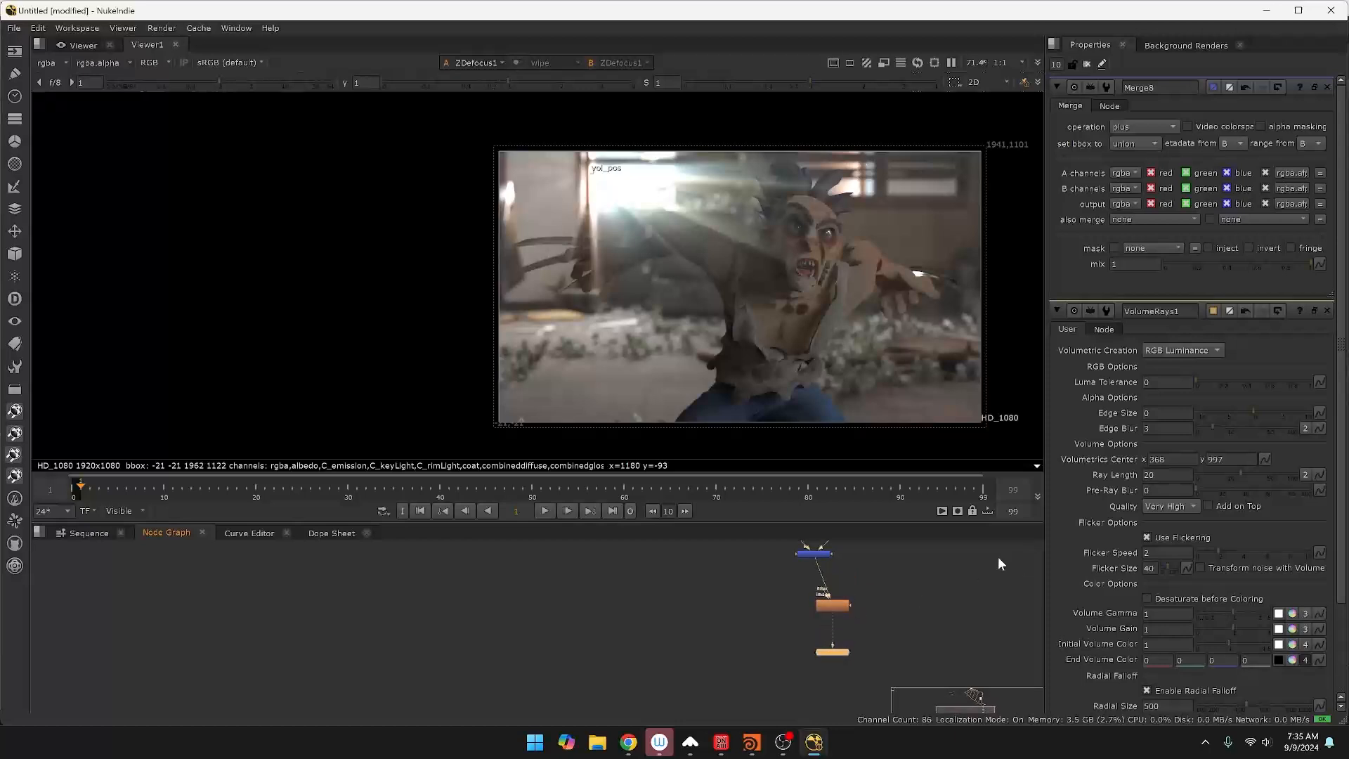
scroll(930, 571, up, 3)
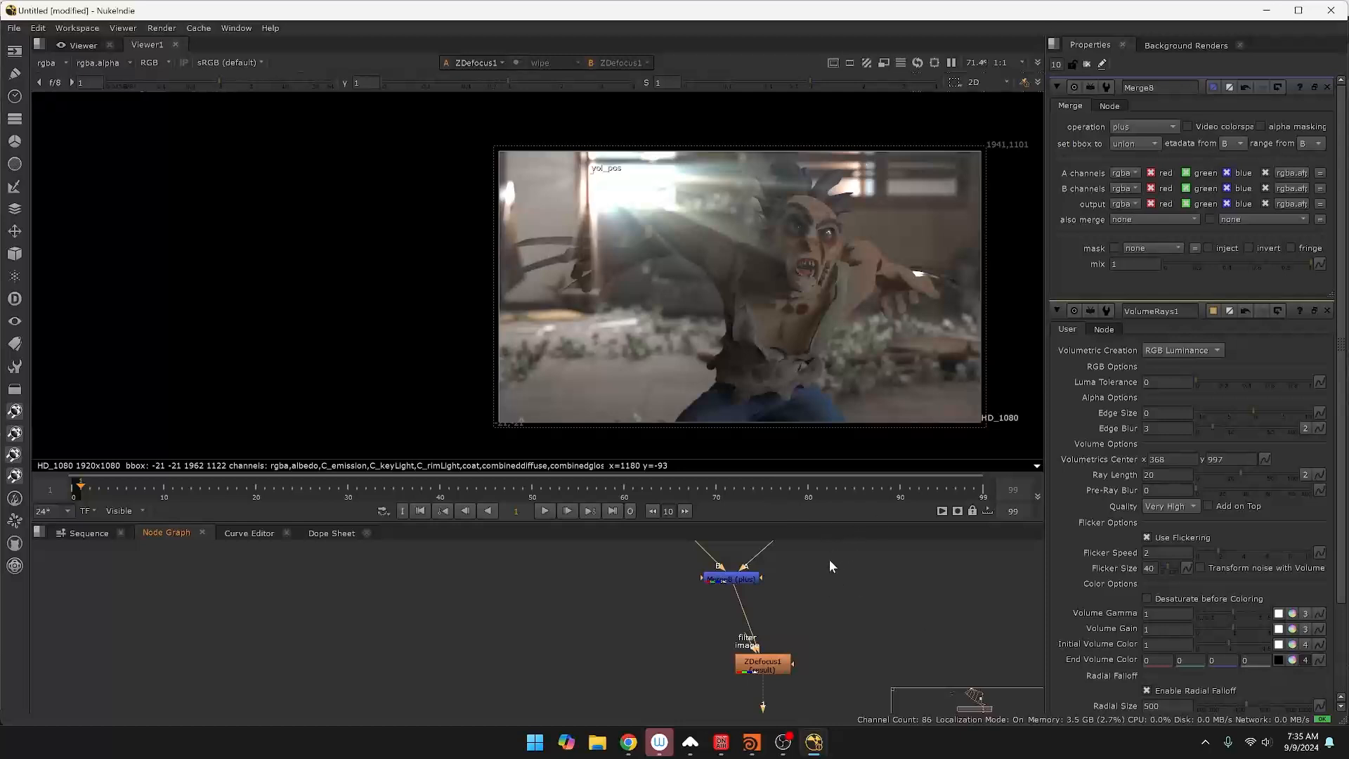
Add a Flare node and insert it between Merge8 and ZDefocus1, aligned above ZDefocus1.
key(Tab)
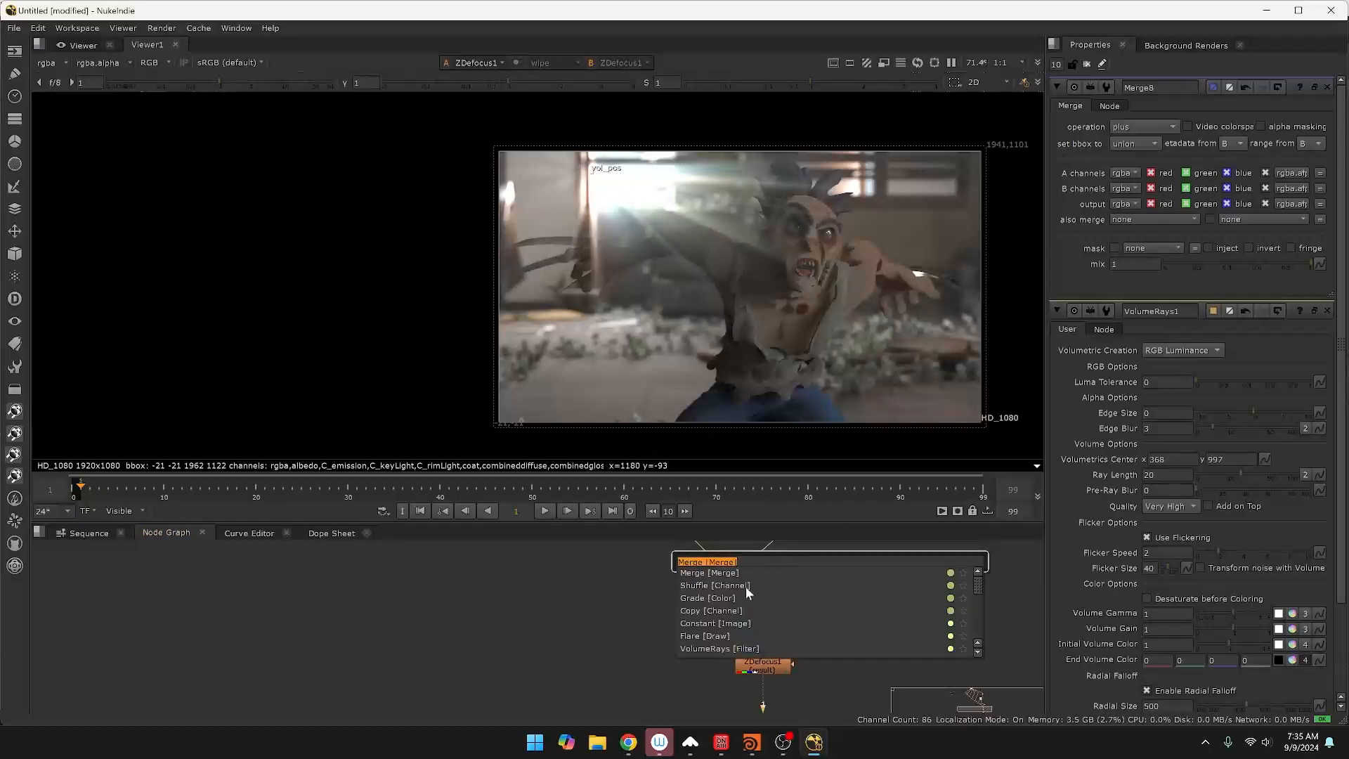
text(fla)
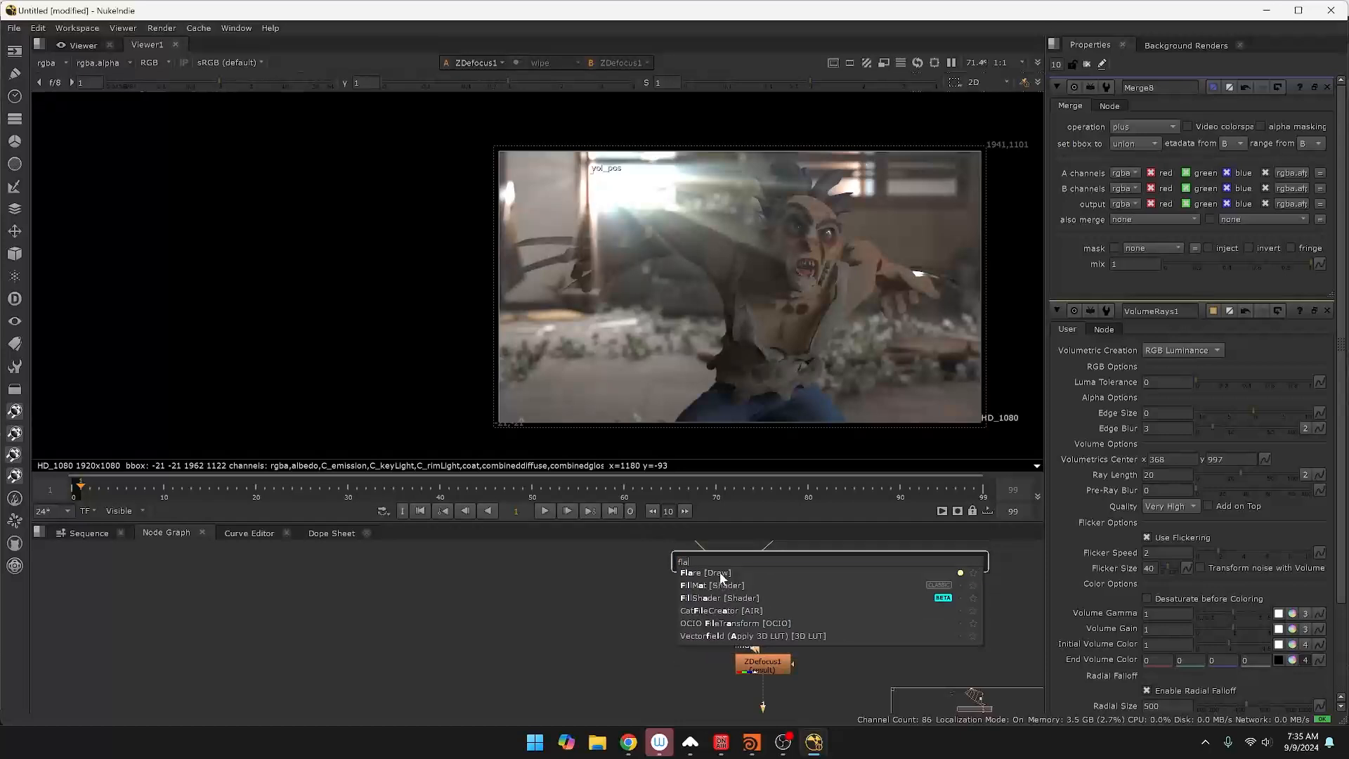
click(720, 572)
drag(783, 690, 823, 706)
middle_drag(856, 677, 798, 552)
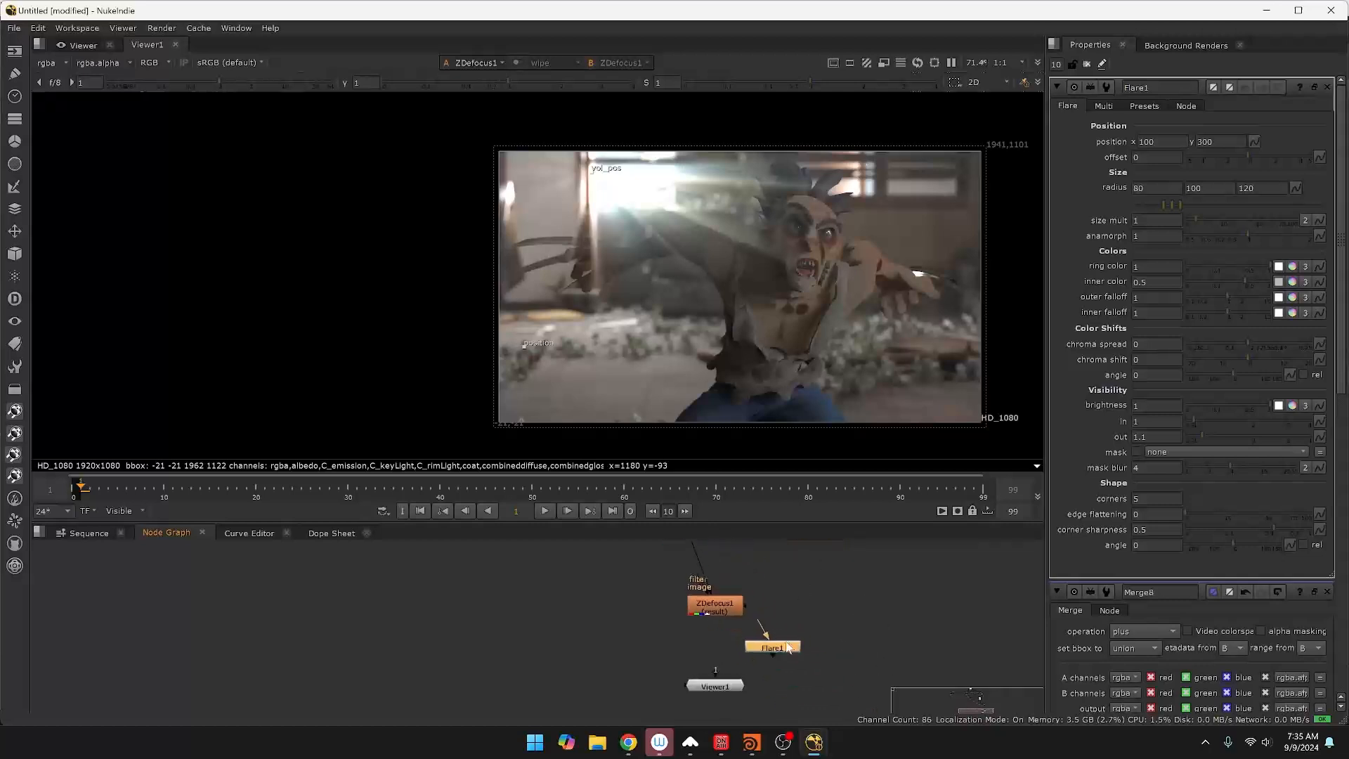
drag(784, 650, 721, 571)
middle_drag(763, 558, 797, 596)
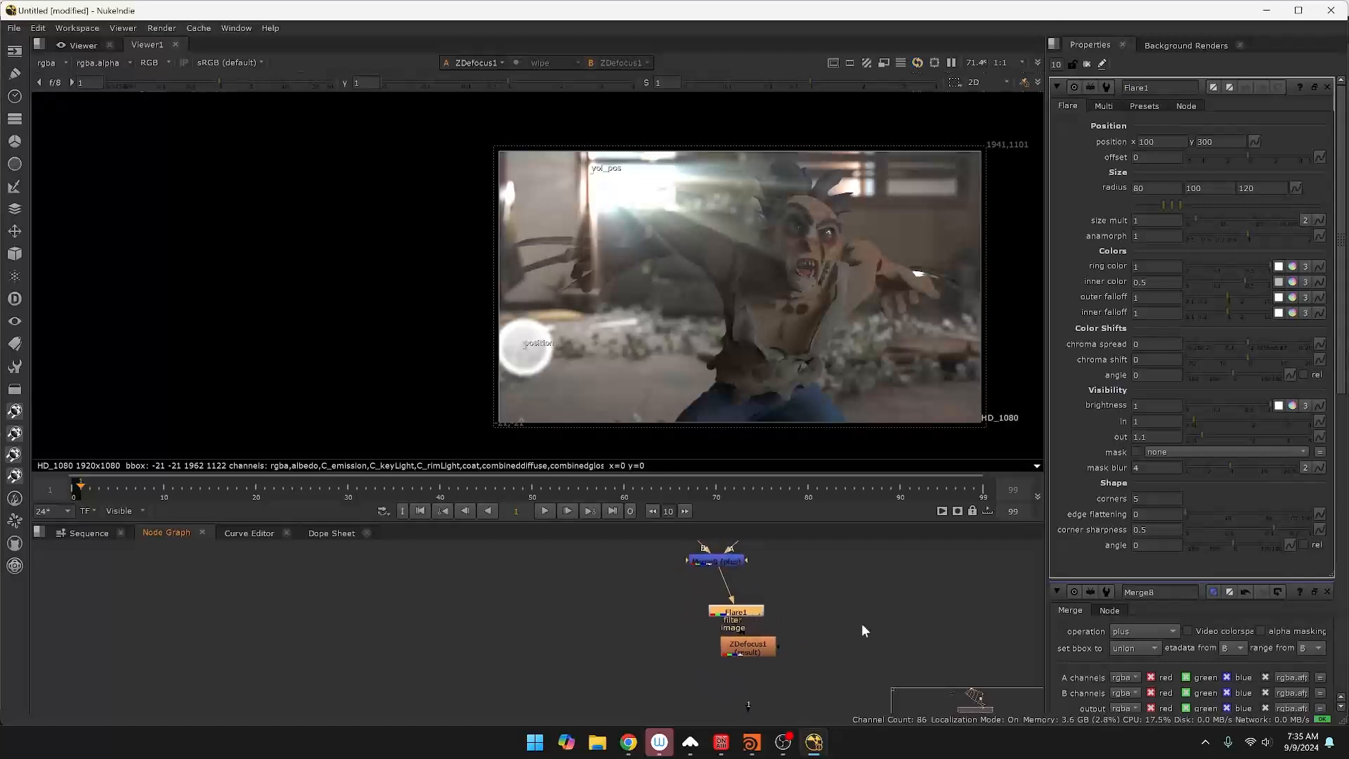
drag(742, 610, 753, 601)
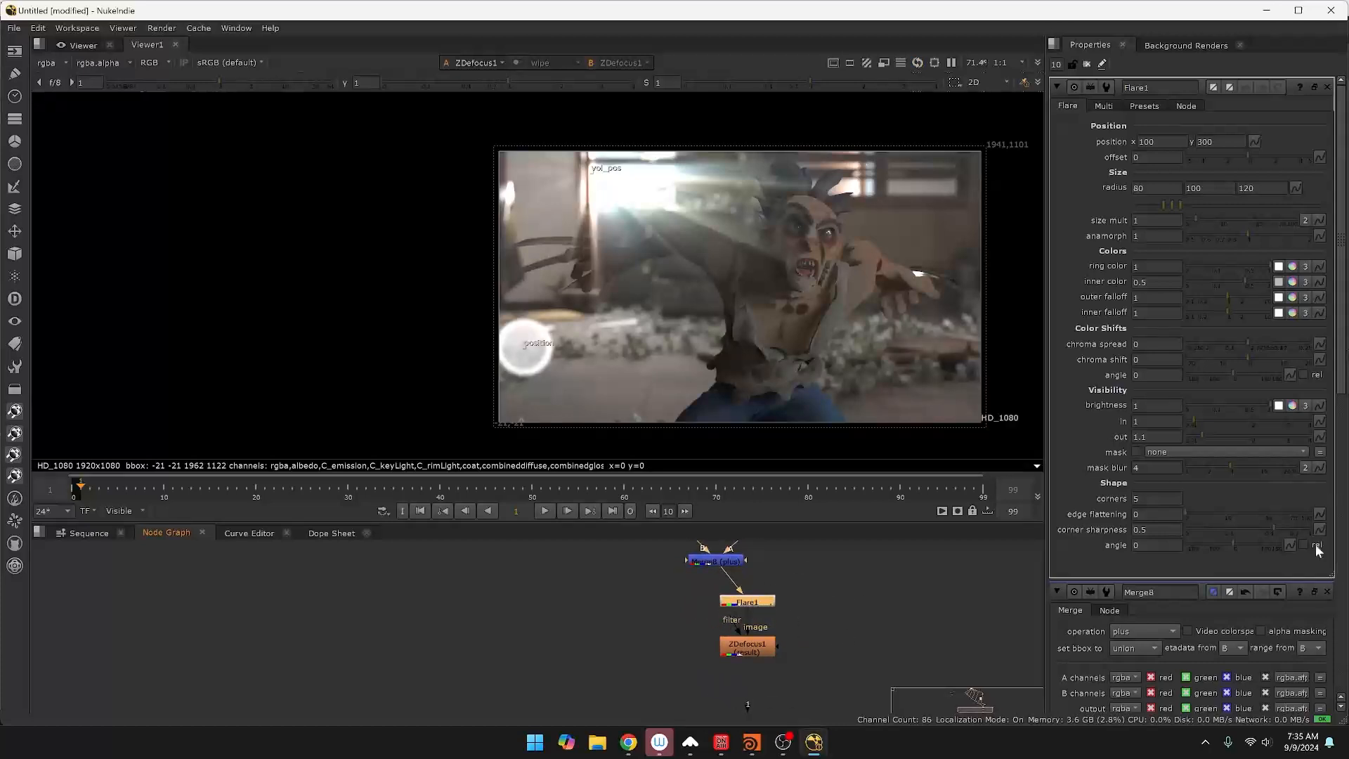
Close the Merge8 settings and move the flare's position to x 380, y 1003 over the bright window.
click(1326, 591)
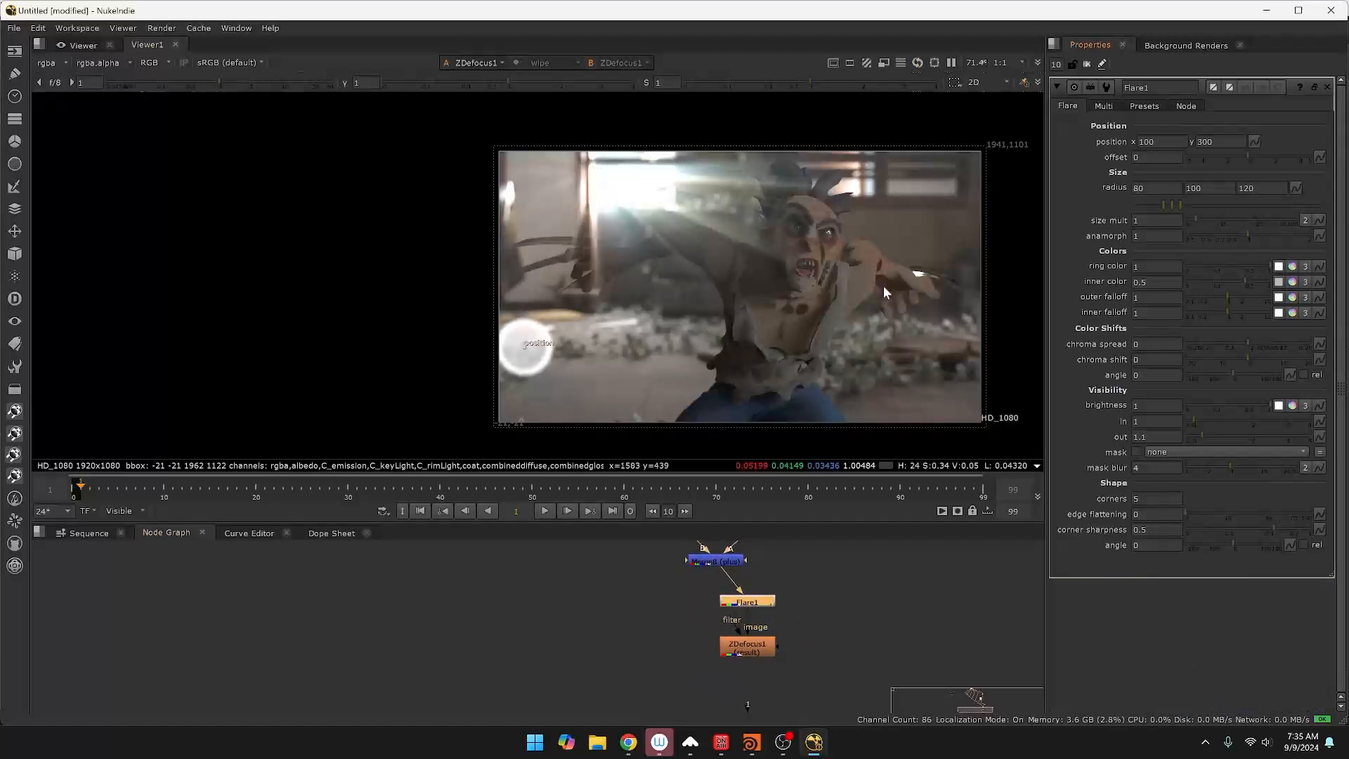
drag(521, 341, 599, 240)
drag(524, 342, 572, 234)
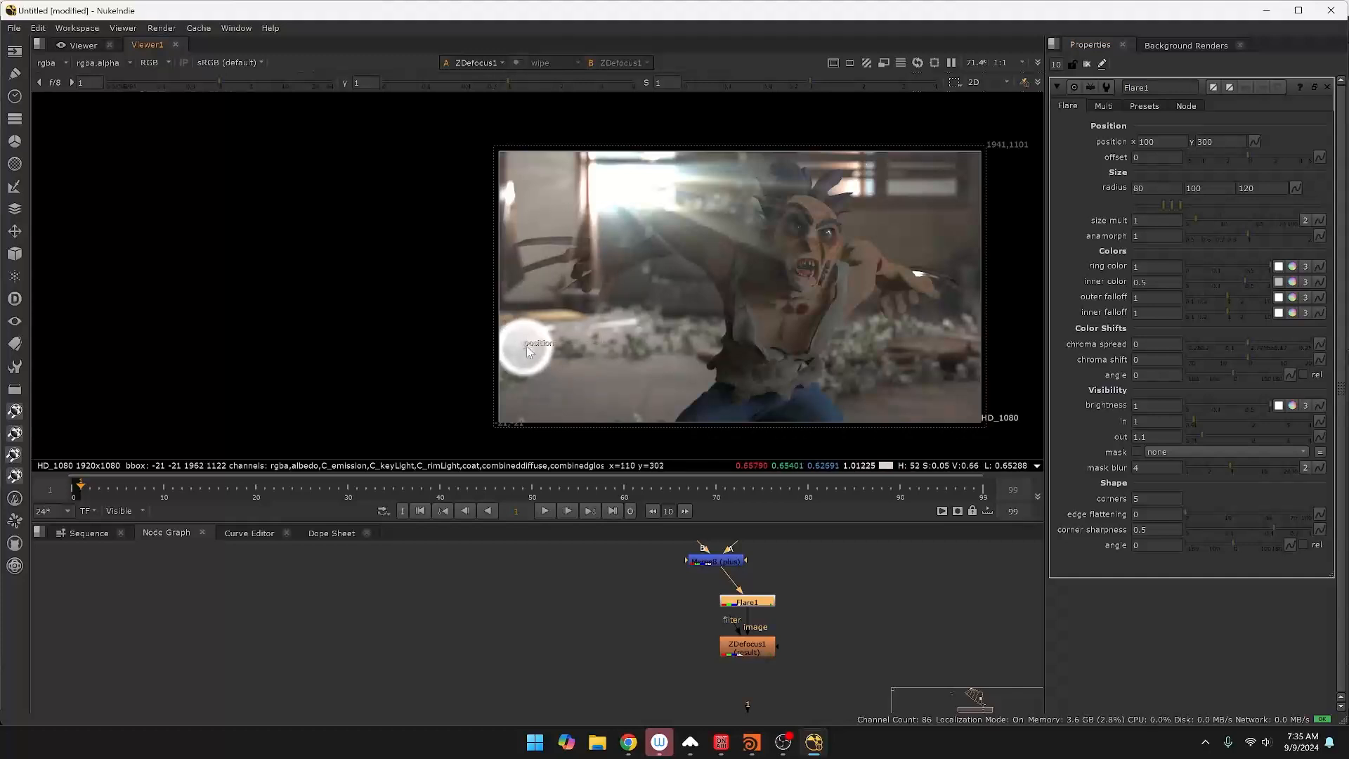
drag(526, 345, 596, 171)
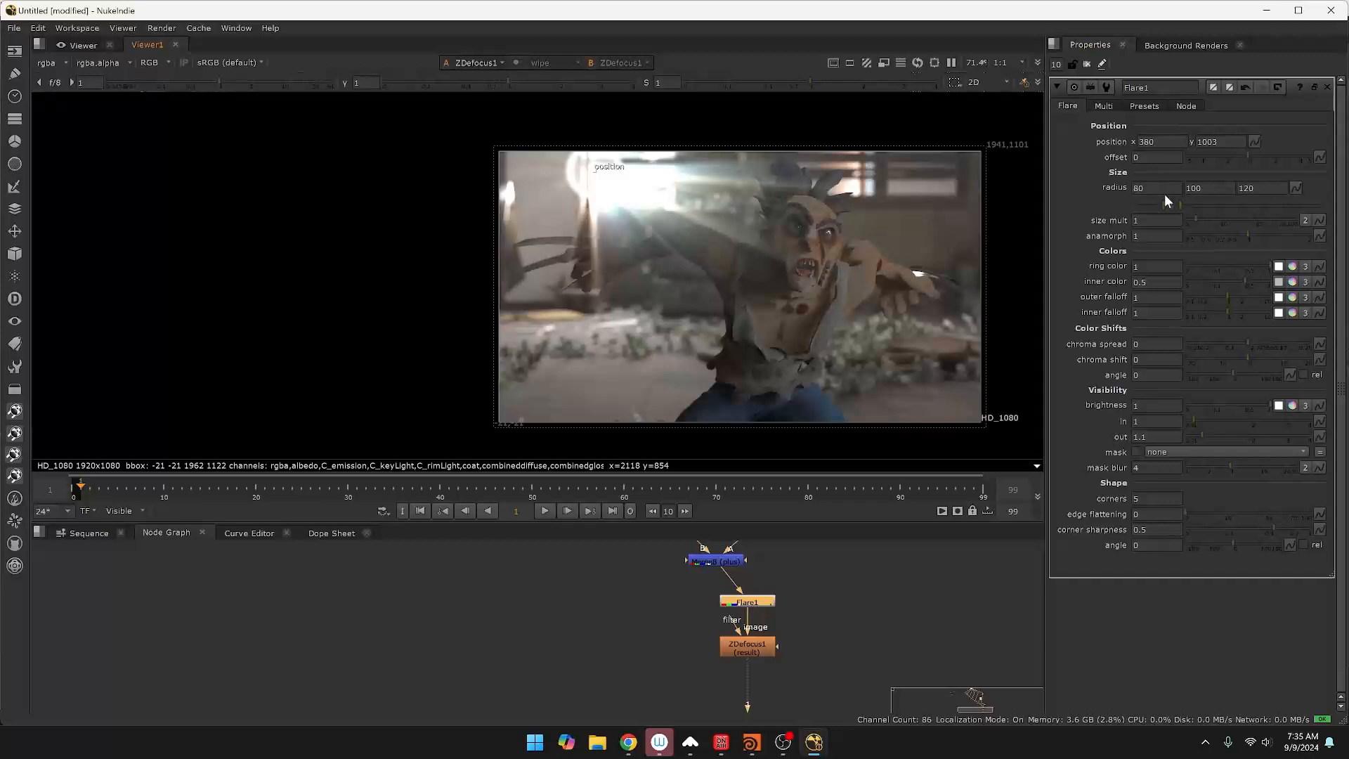
Set Flare1's asymmetry repeat to 26, its multiple flares repeat to 9 and the random offset to 2.45.
drag(1153, 221, 1096, 289)
click(1103, 106)
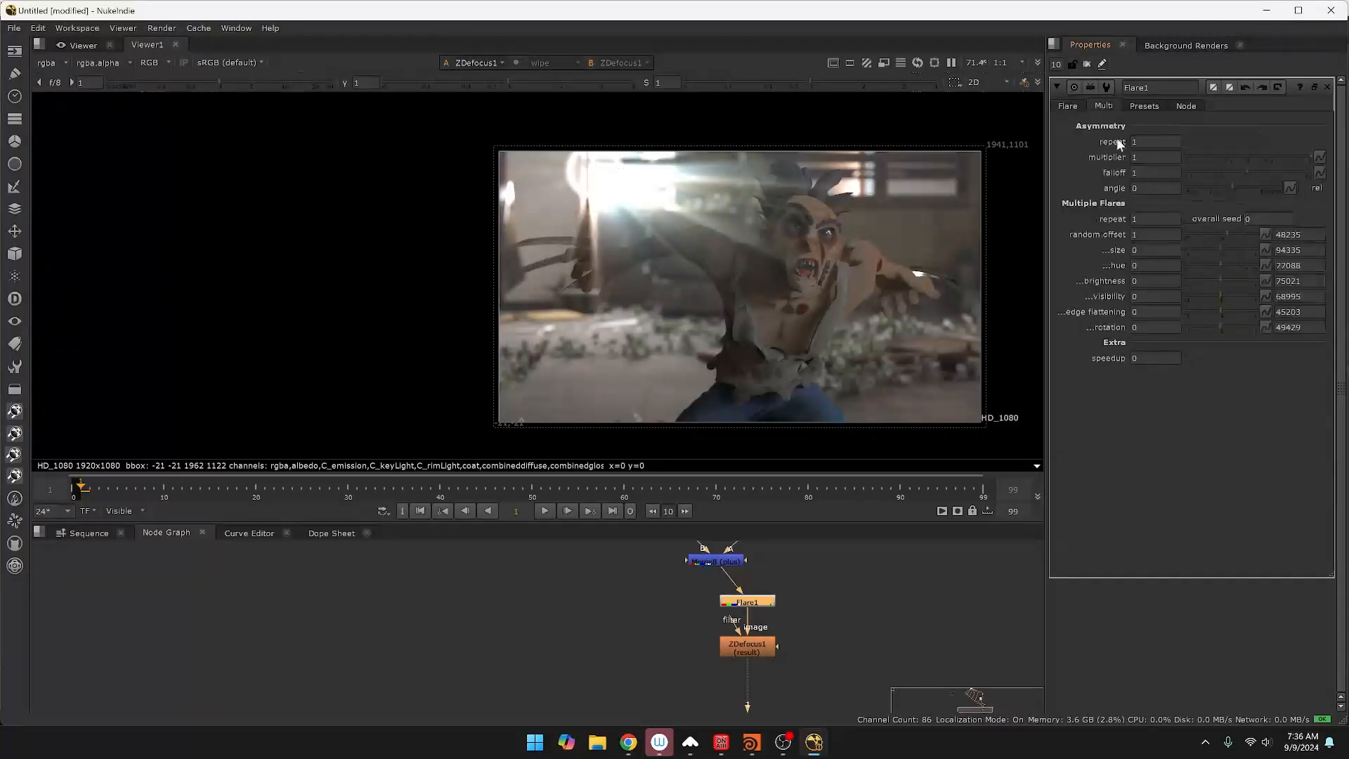
drag(1143, 140, 1172, 145)
mouse_move(1146, 220)
mouse_down()
mouse_move(1191, 225)
mouse_move(1151, 234)
mouse_move(1168, 234)
mouse_up()
text(9)
key(Return)
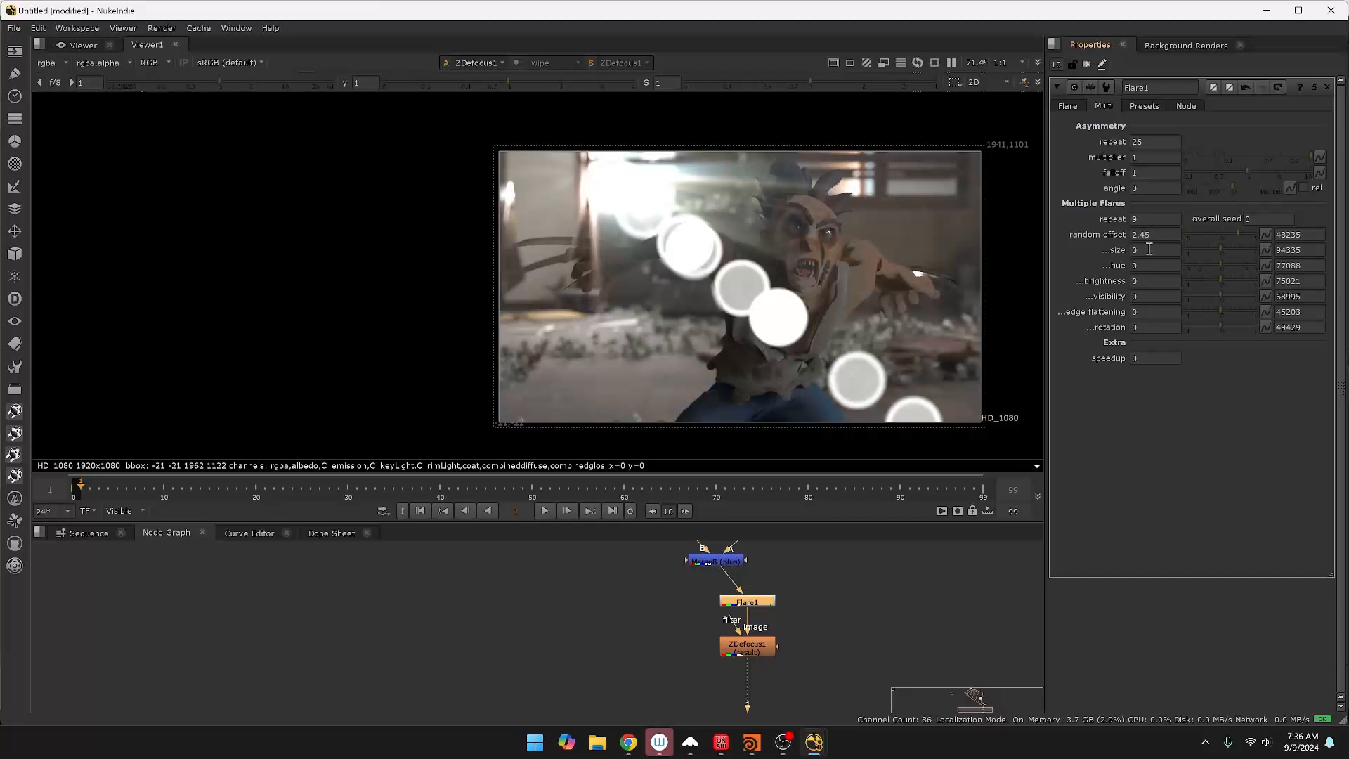
Increase the random size variation of the multiple flares and set the flare's size mult to 1.4.
drag(1150, 251, 1044, 260)
click(1067, 107)
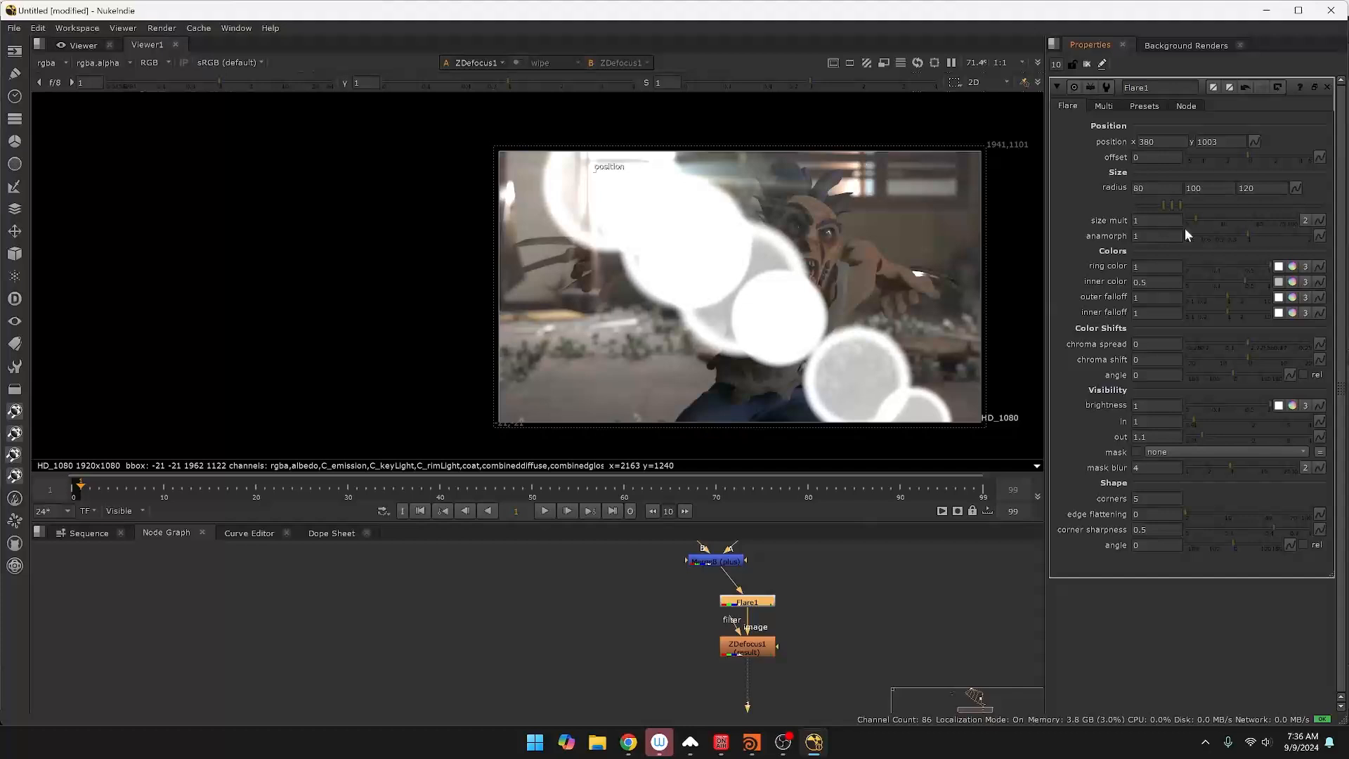
click(1208, 220)
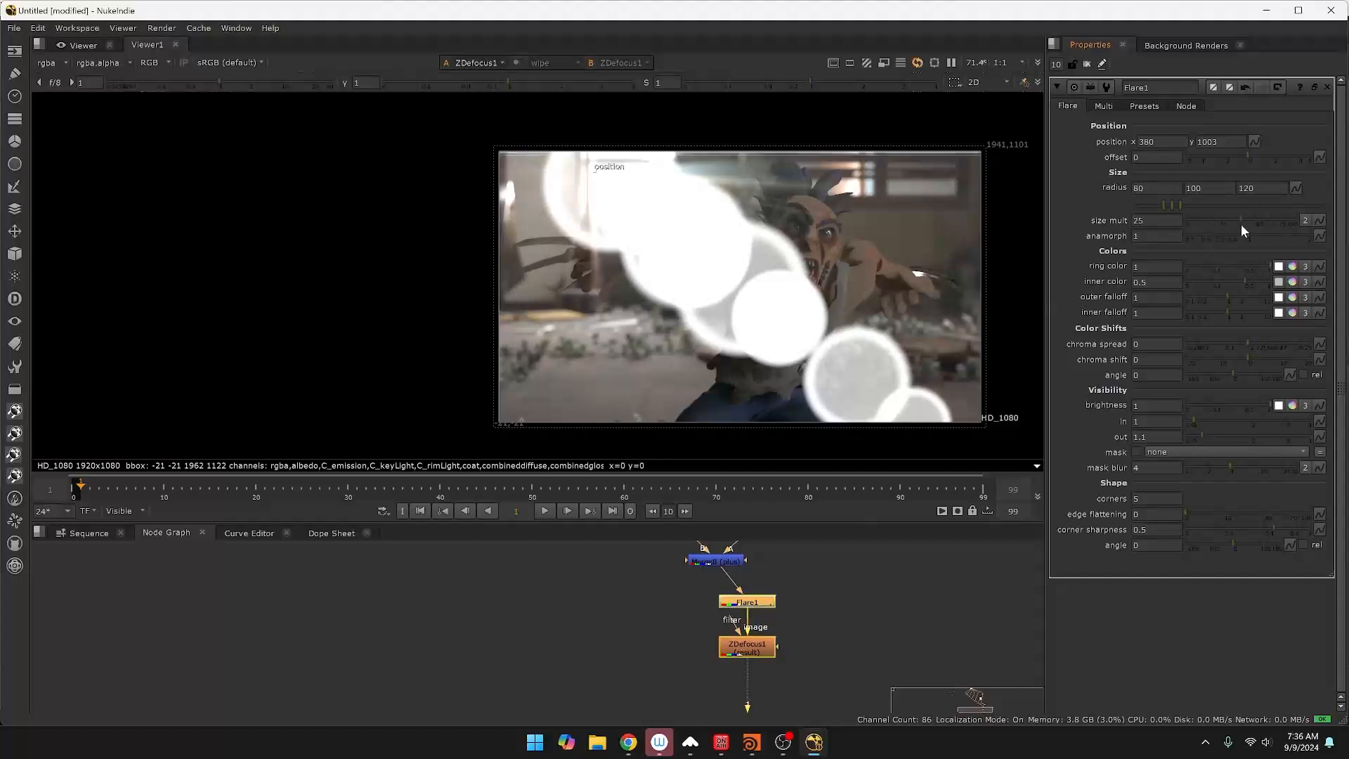
drag(1206, 227, 1199, 226)
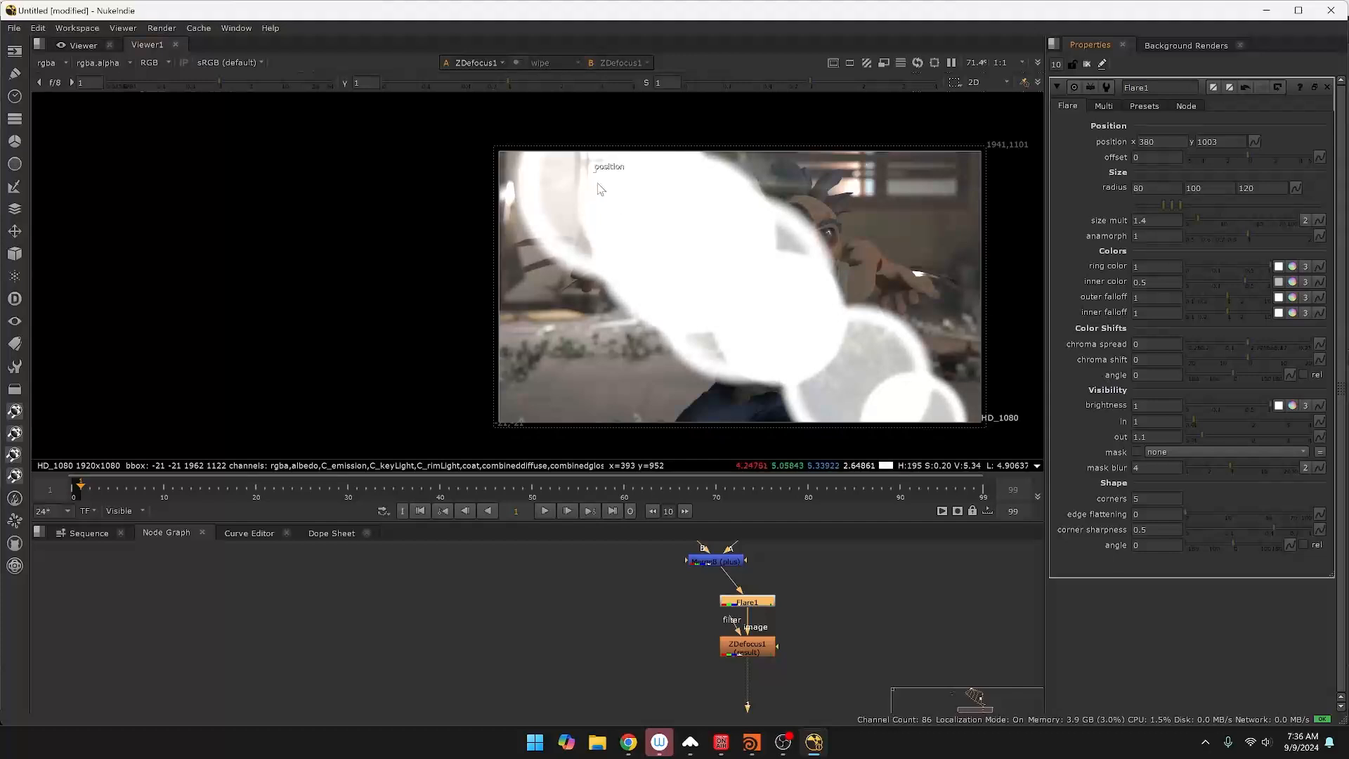
Move Flare1's position to x 416, y 1009 and tint its ring color pale blue, about 0.706, 0.918, 1.
drag(596, 174, 605, 176)
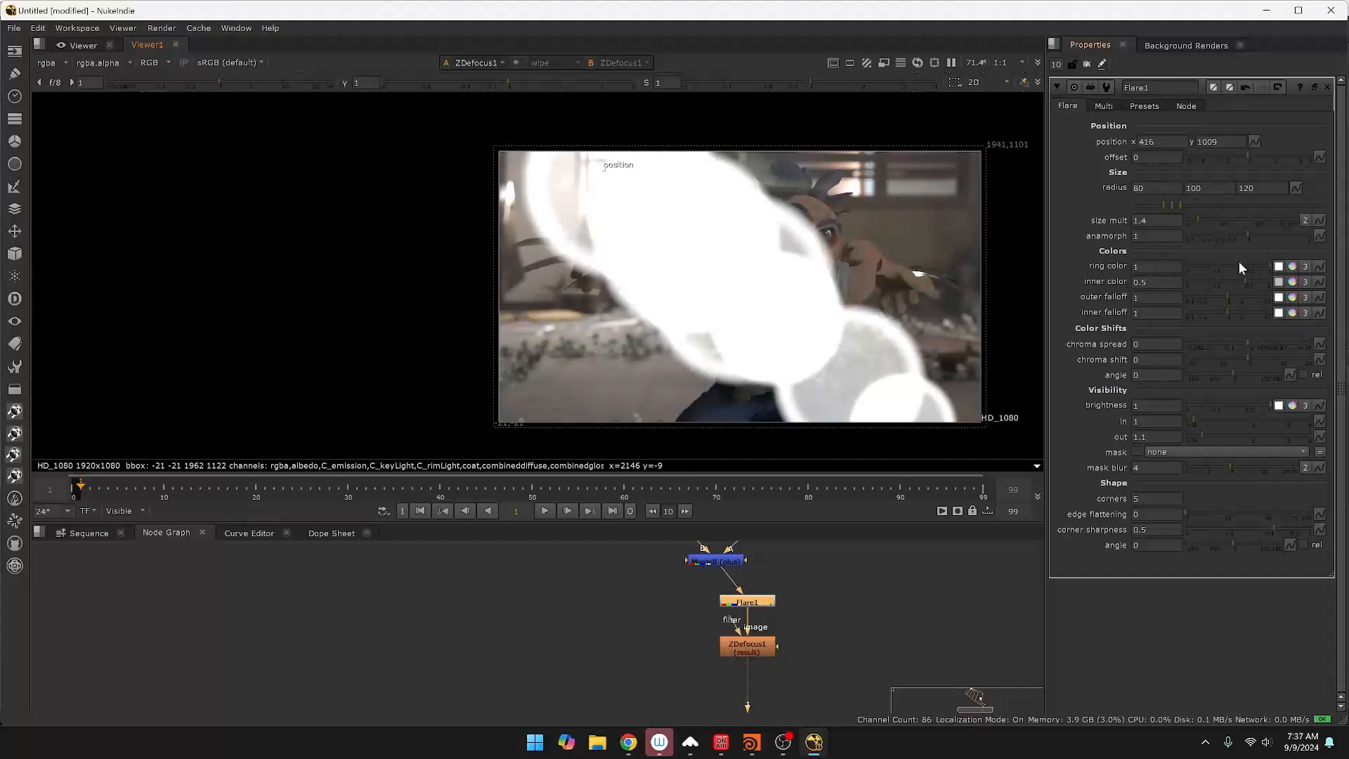
click(1293, 266)
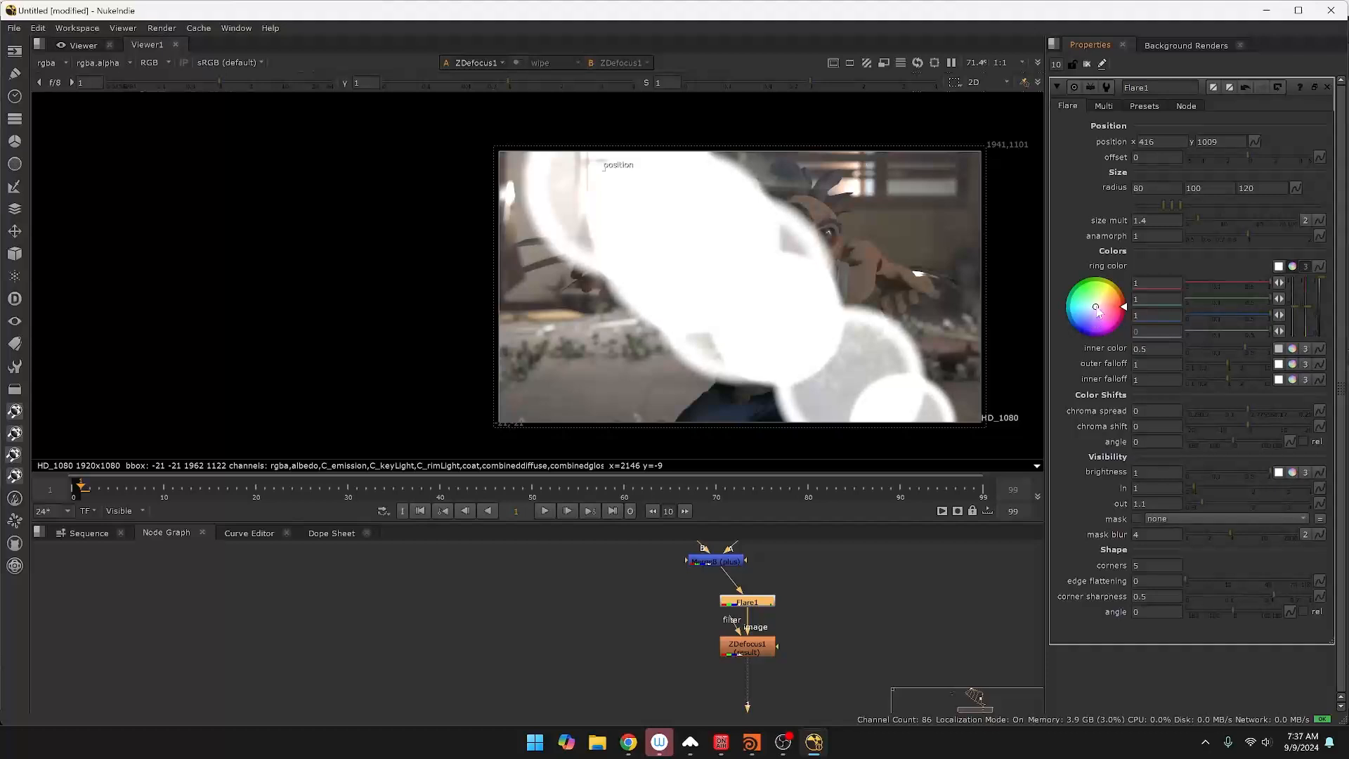
drag(1098, 312, 1027, 326)
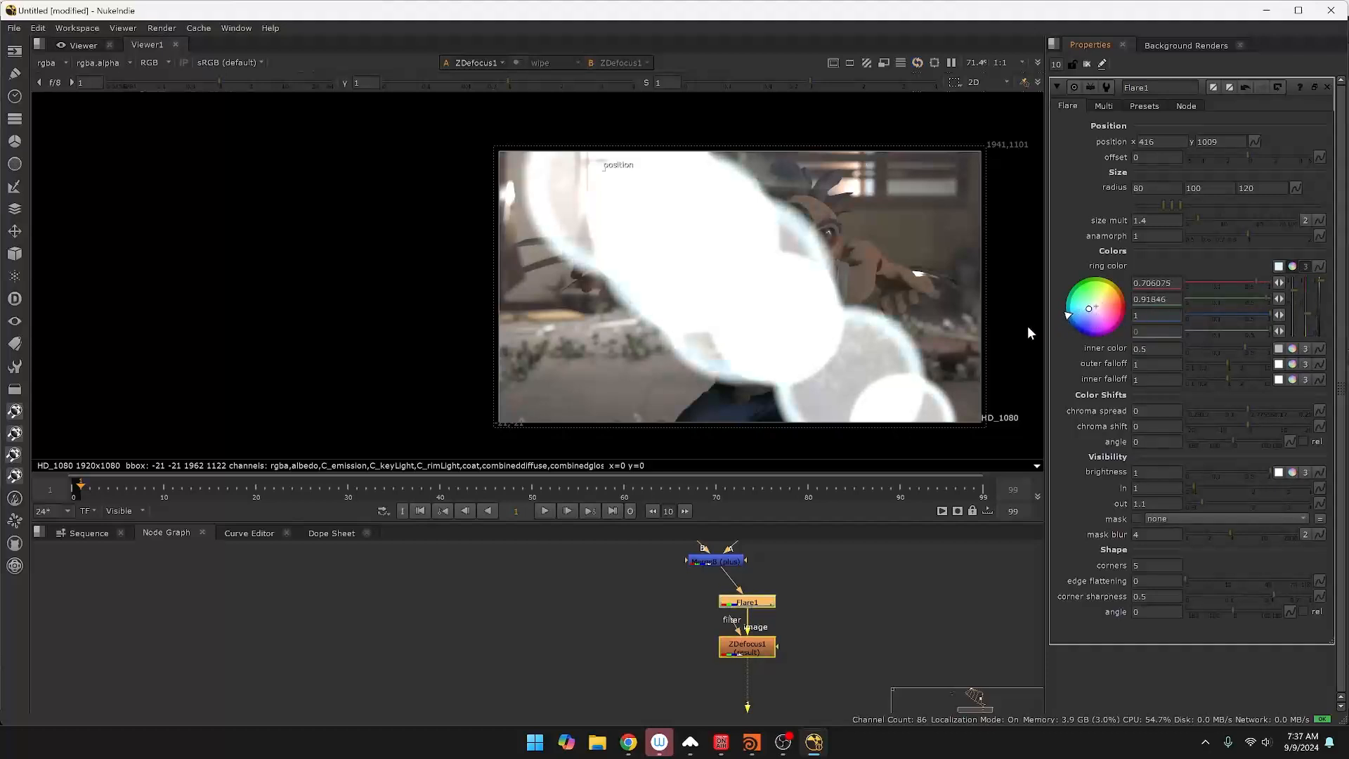
click(1300, 266)
right_click(1270, 362)
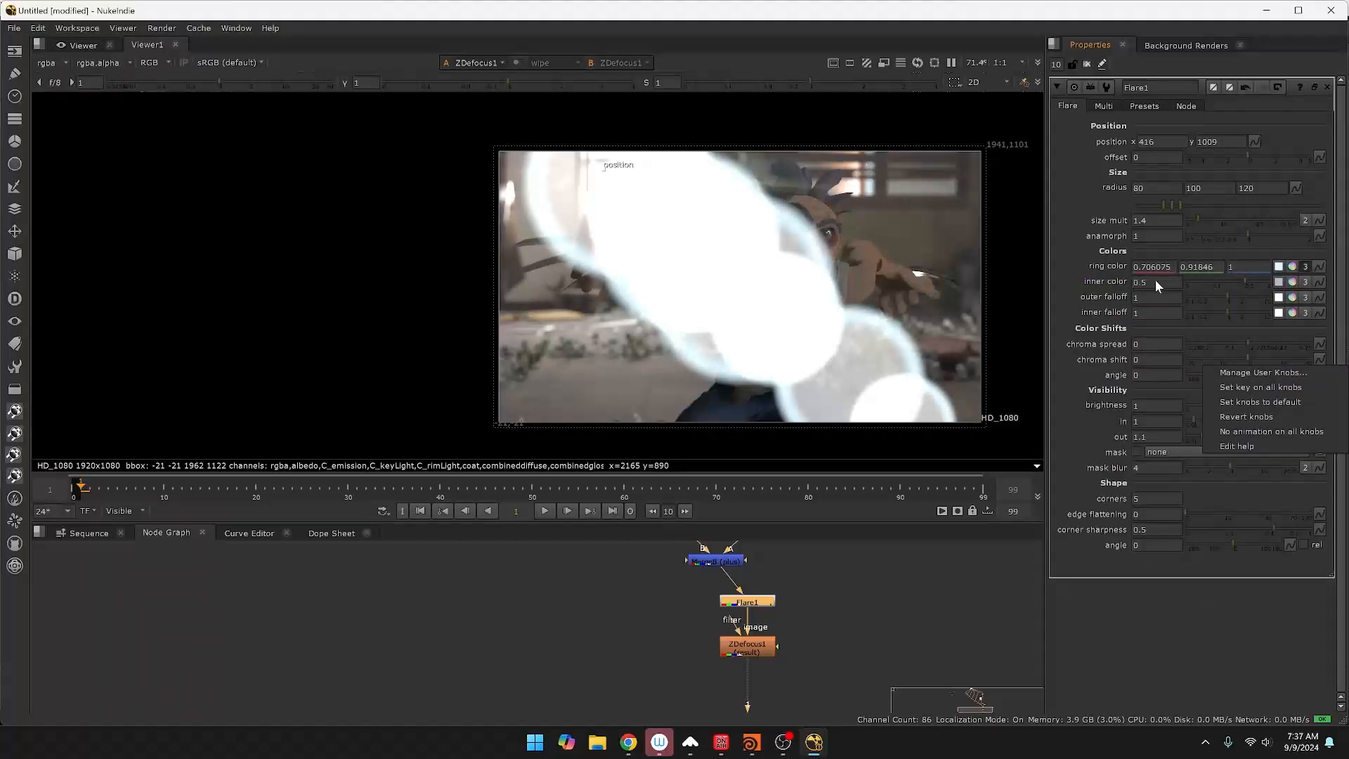
key(Escape)
Tint Flare1's inner color slightly yellow, about 0.5, 0.4996, 0.399.
click(1292, 281)
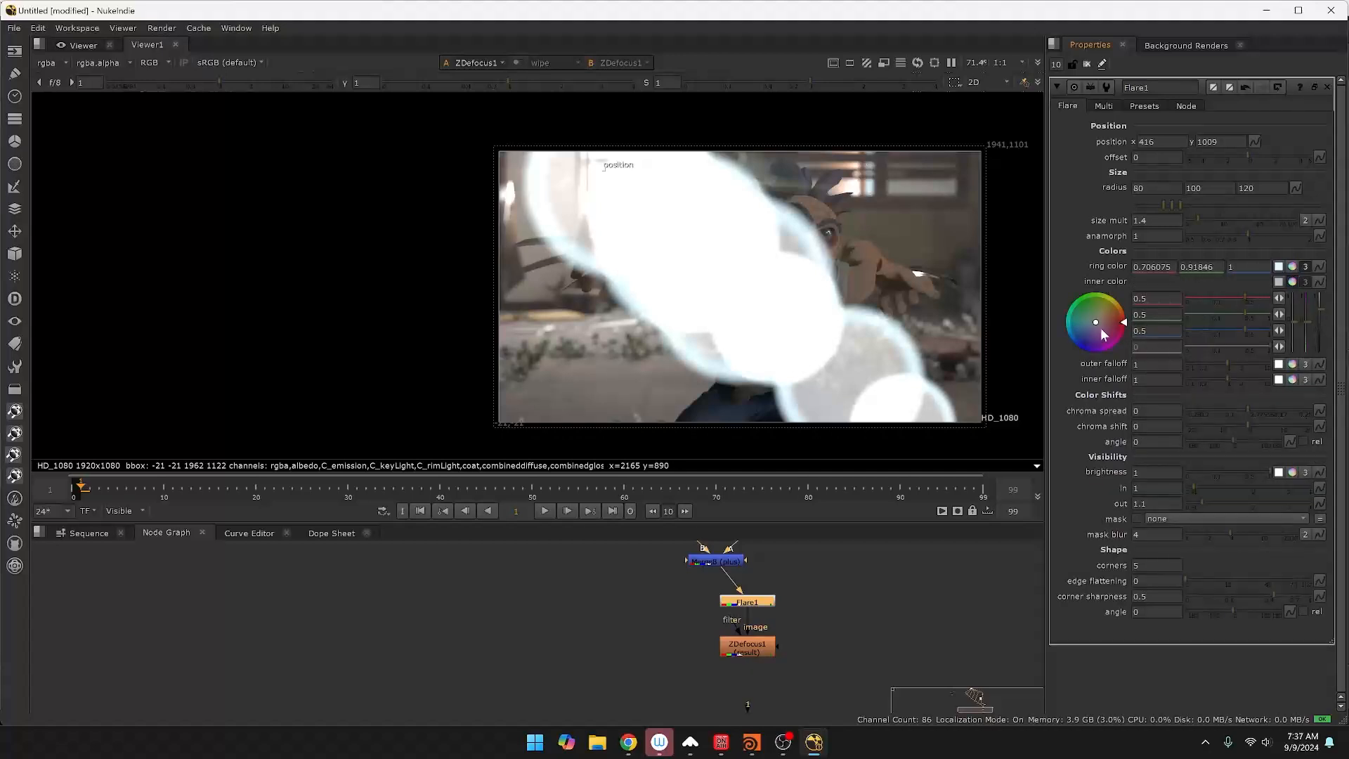
drag(1099, 320, 1125, 284)
click(1292, 282)
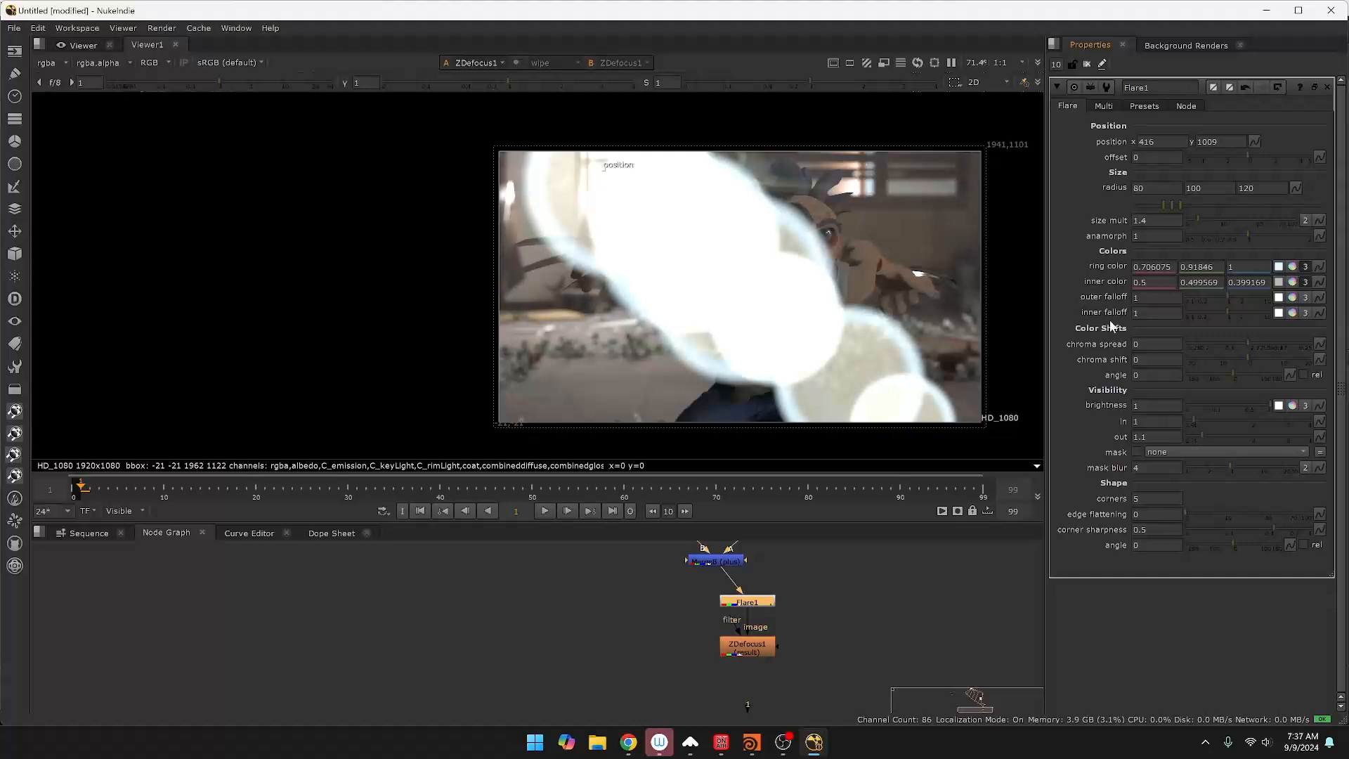
Set Flare1's chroma spread to 0.1, chroma shift to 0 and brightness to 0.025.
drag(1246, 342, 1272, 342)
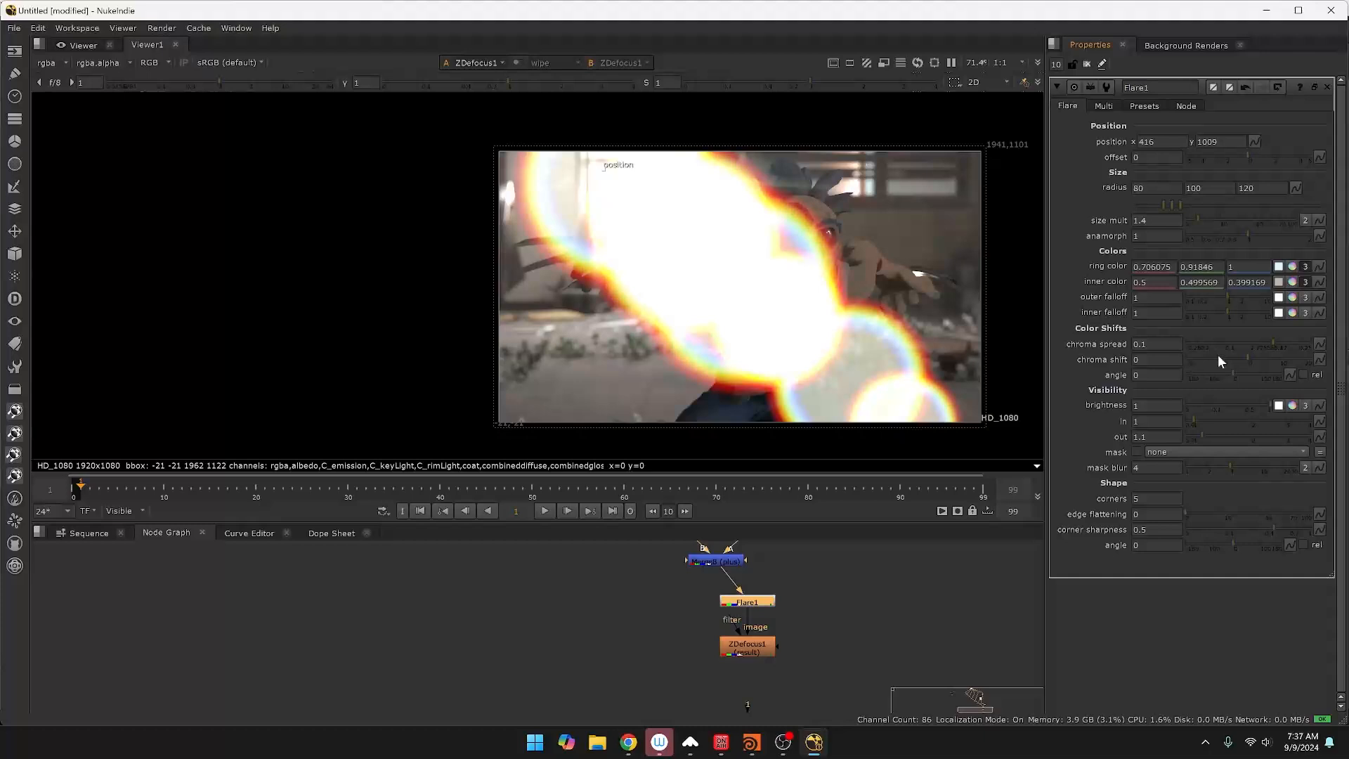
click(1268, 356)
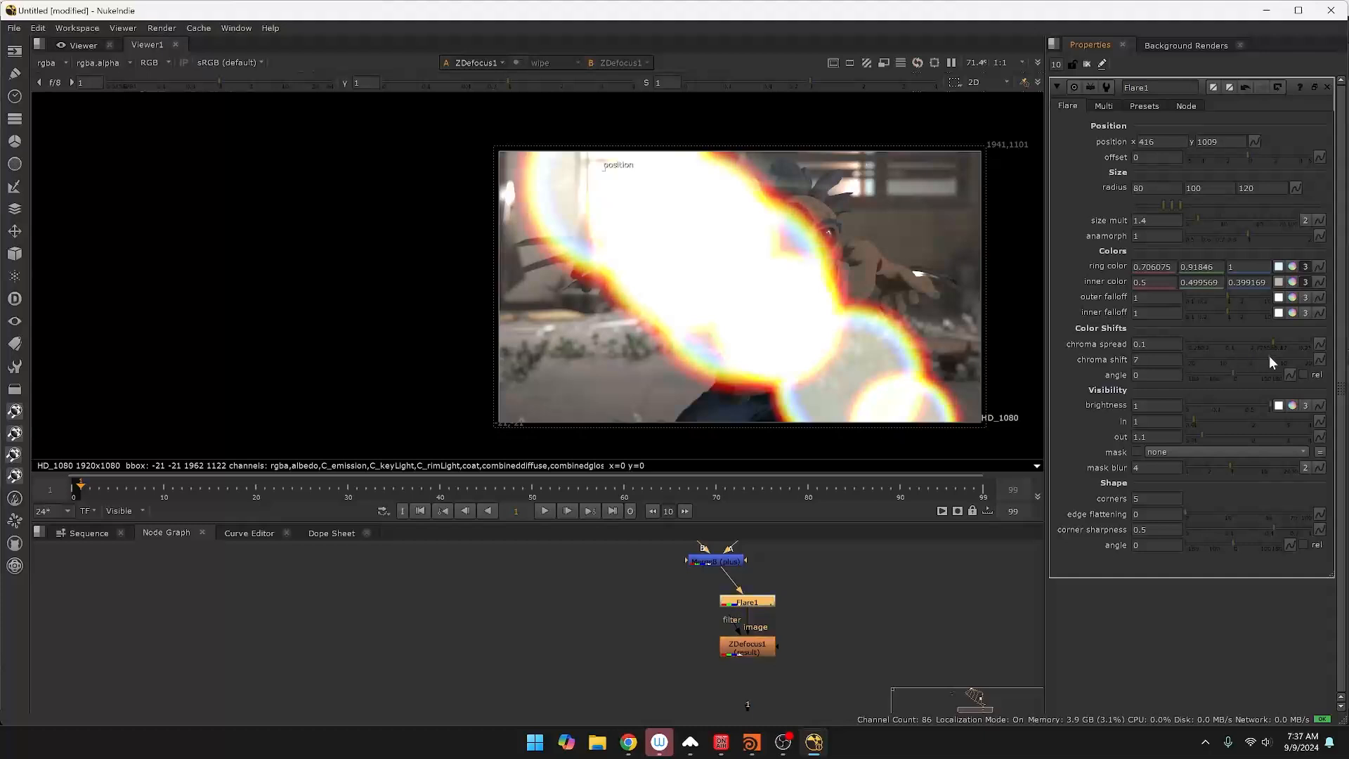
drag(1270, 356, 1241, 357)
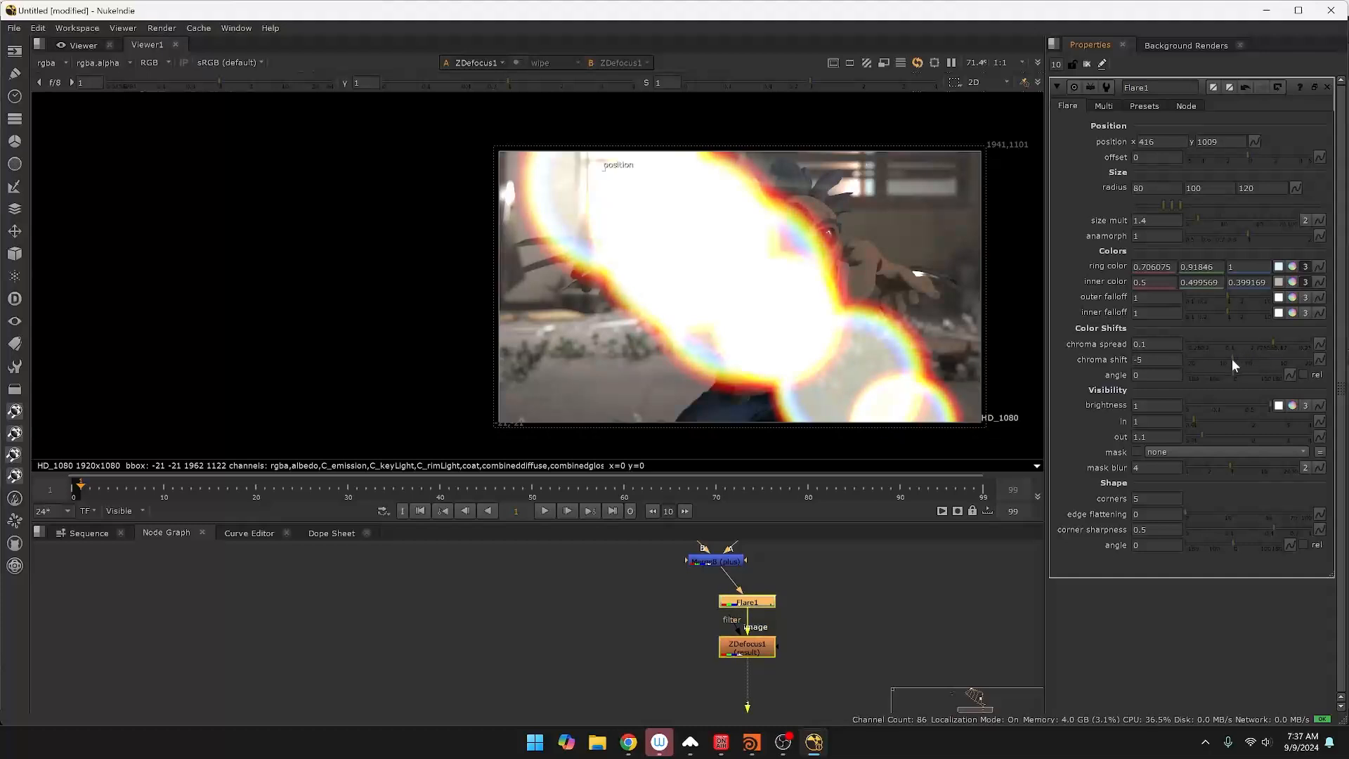
click(1233, 358)
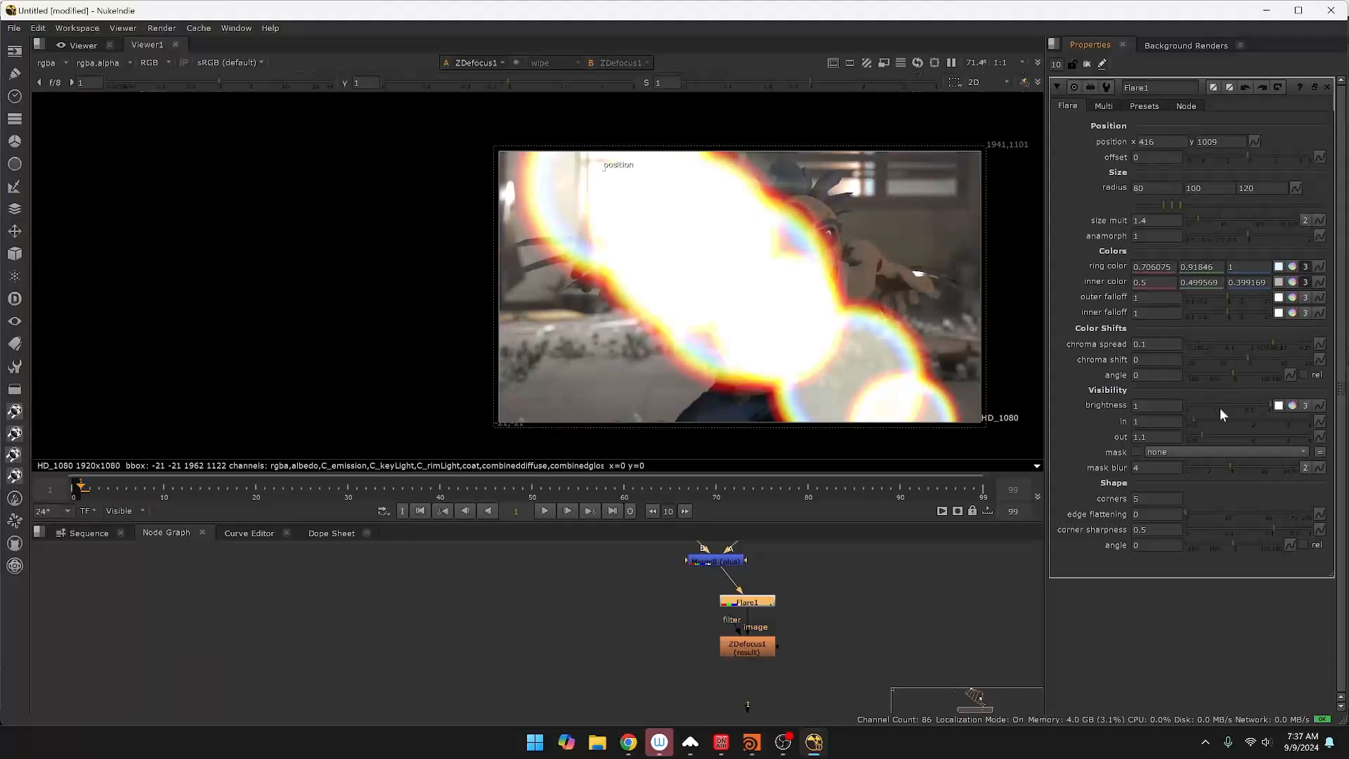
drag(1266, 407, 1199, 408)
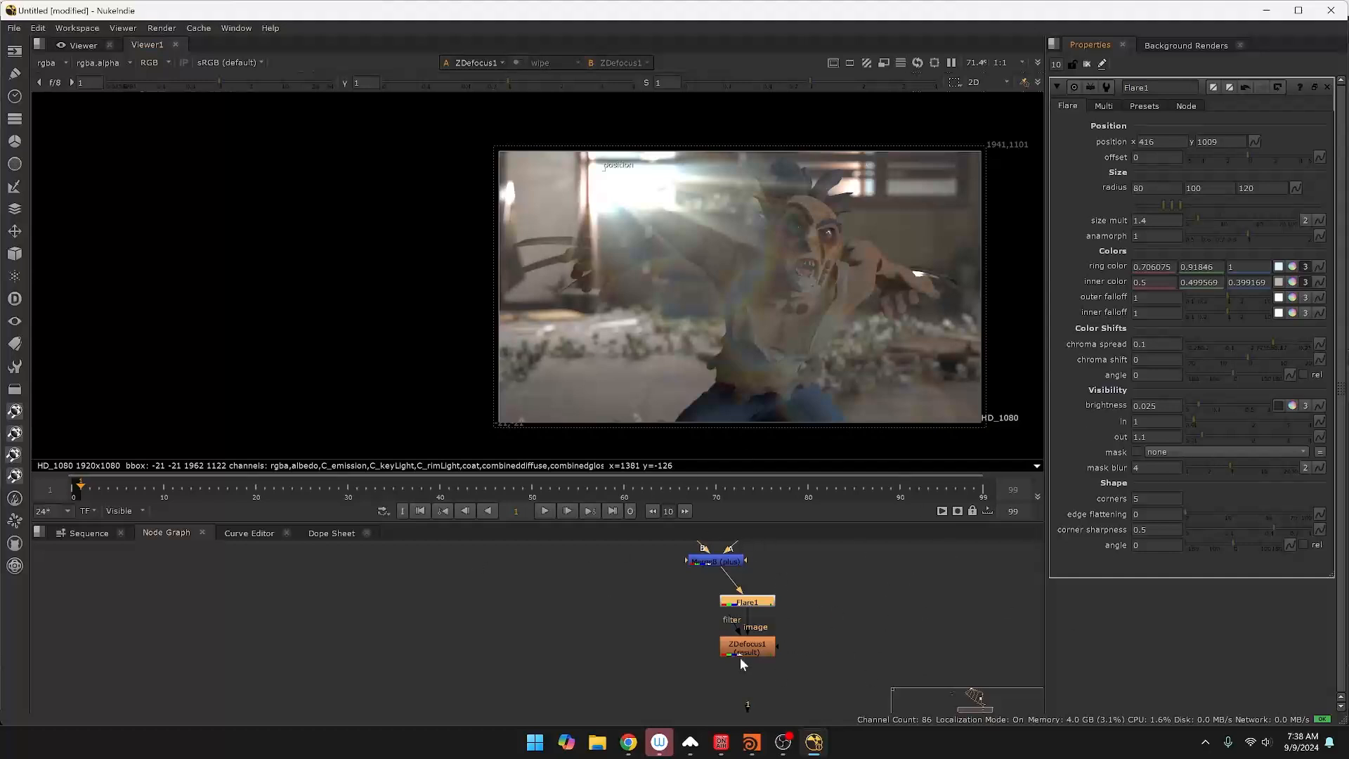
drag(688, 592, 800, 659)
middle_drag(805, 586, 862, 666)
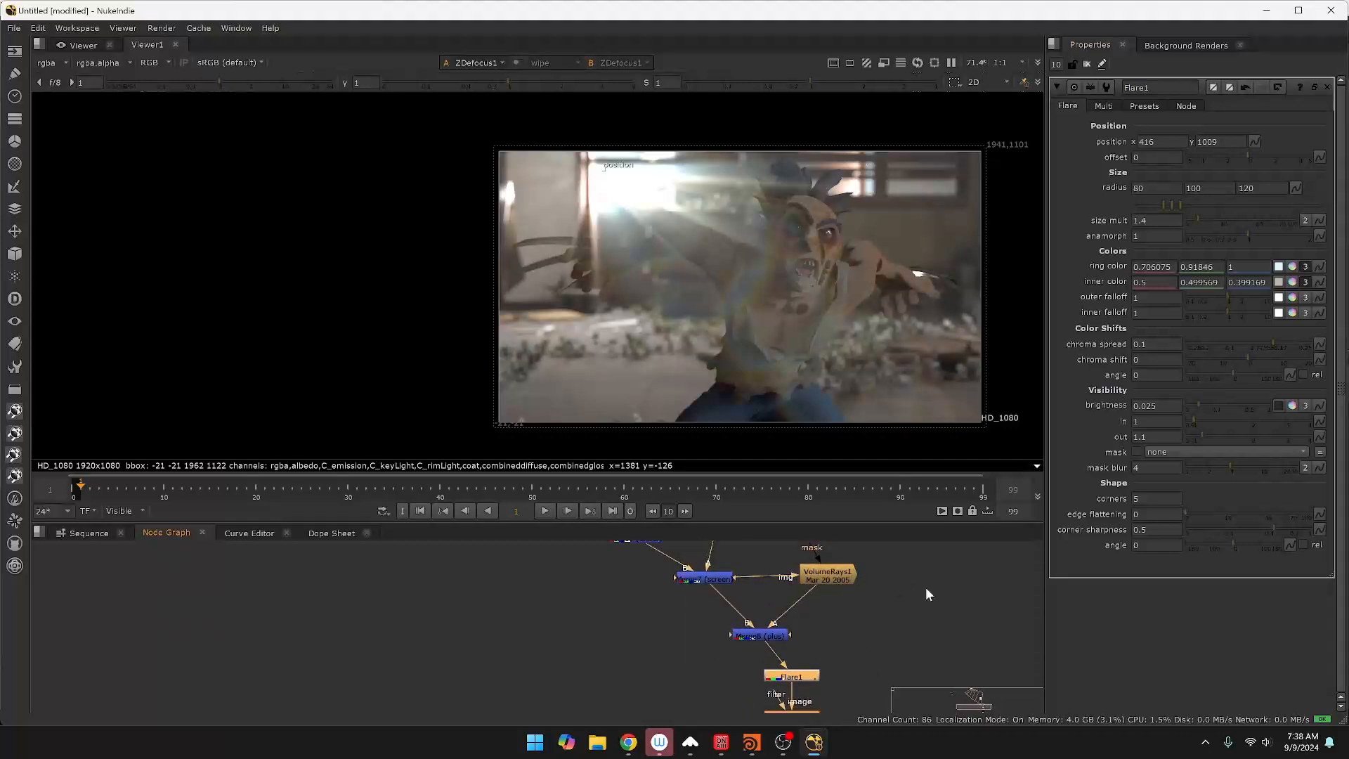
scroll(913, 585, down, 2)
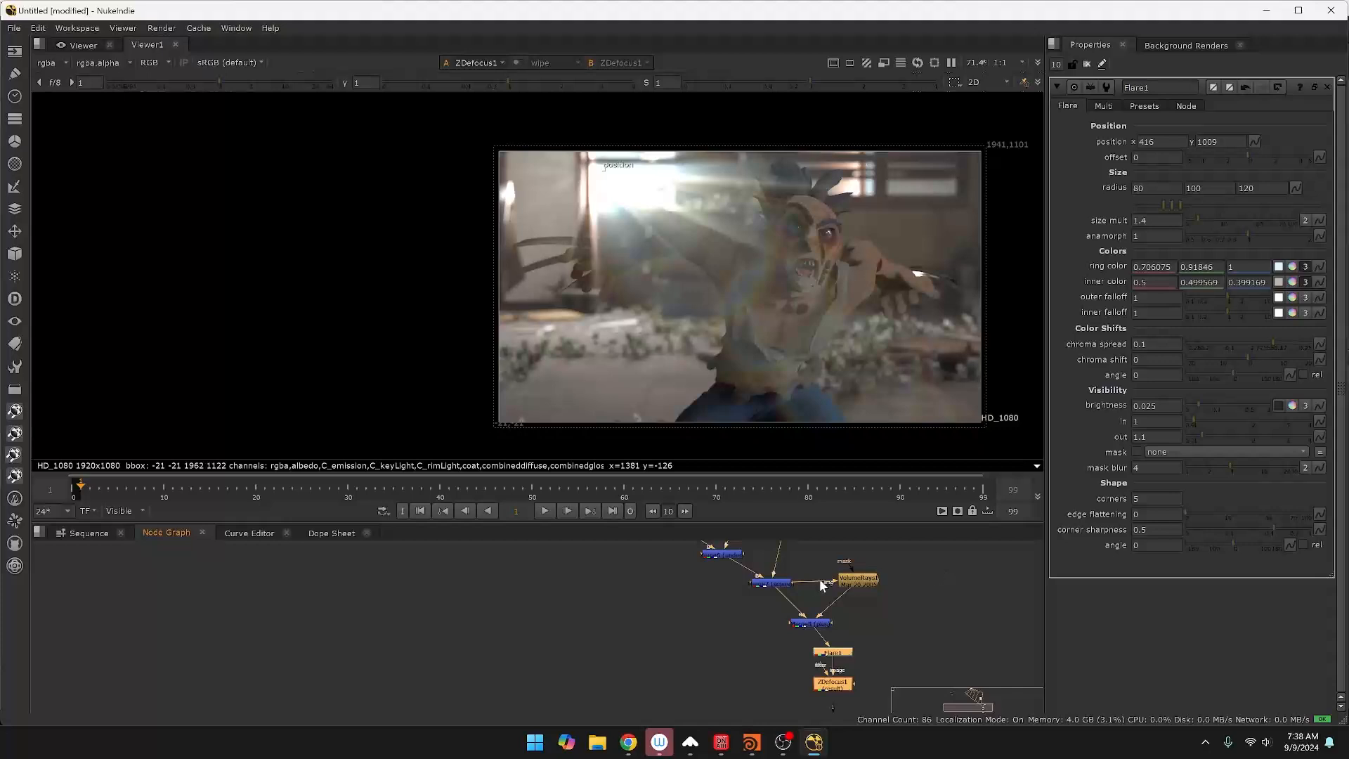
drag(944, 569, 815, 699)
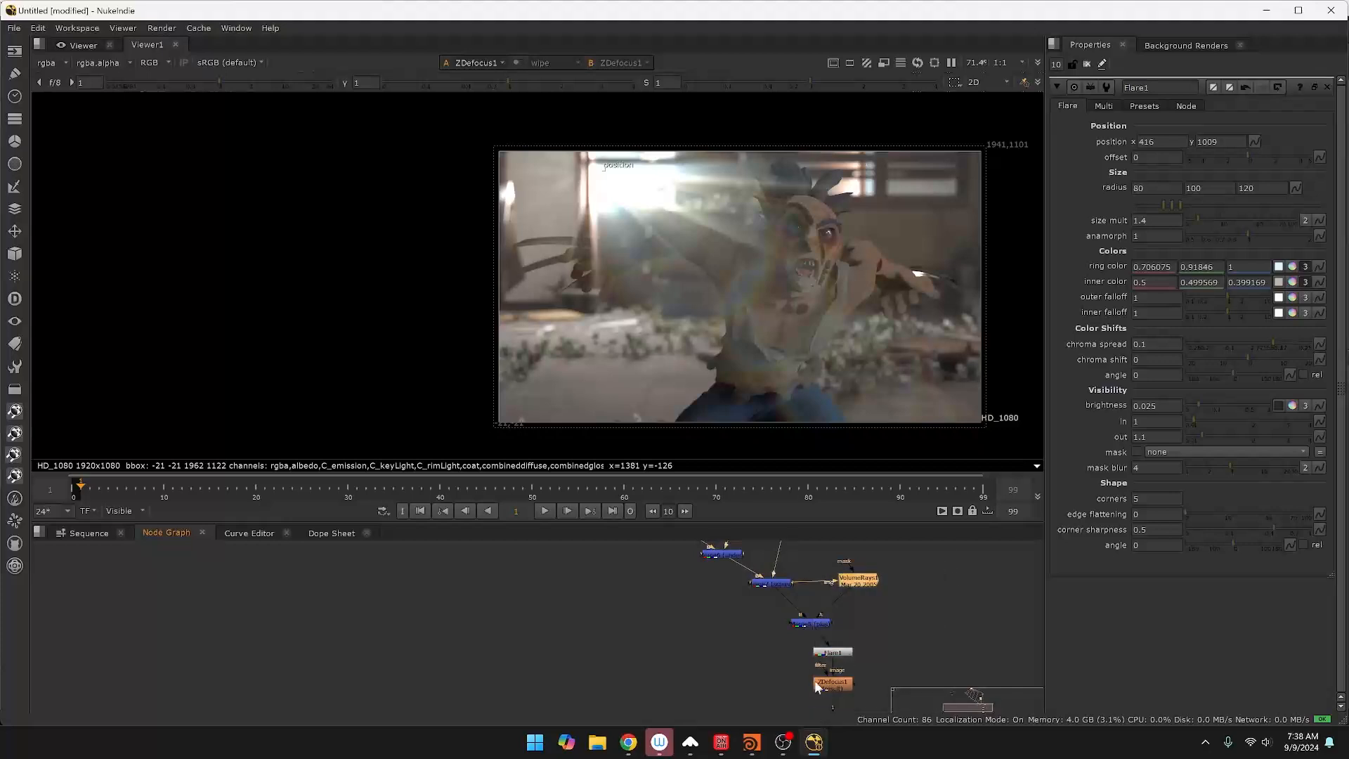
click(811, 624)
click(833, 652)
double_click(811, 623)
double_click(832, 652)
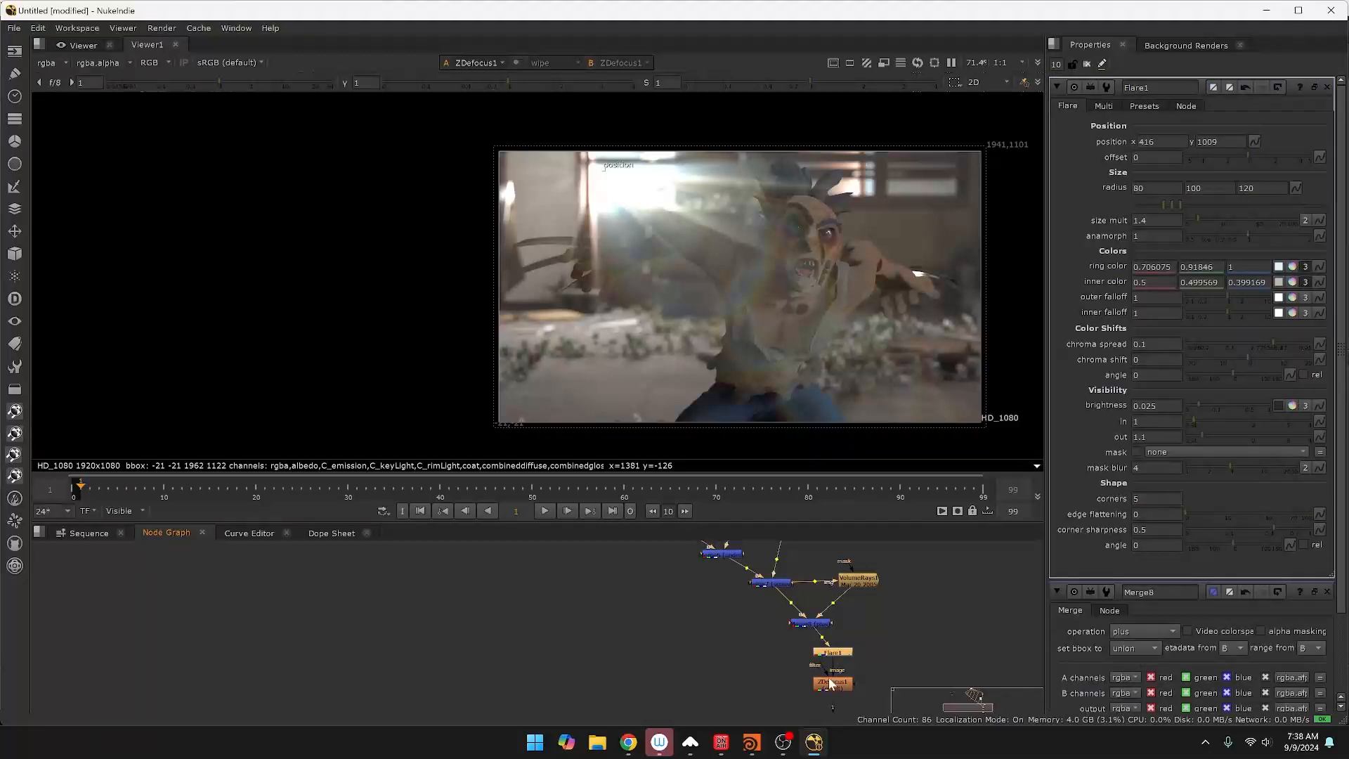
click(1021, 614)
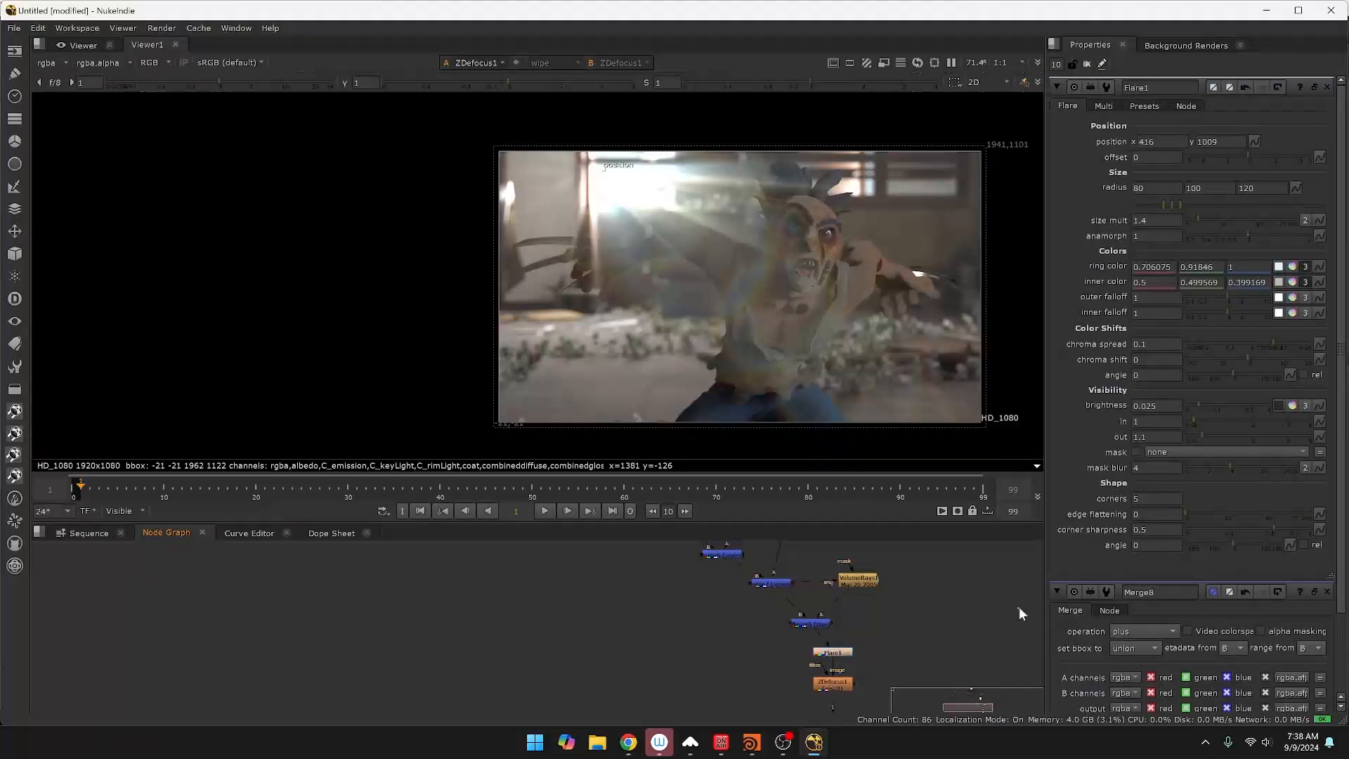
click(812, 623)
click(829, 653)
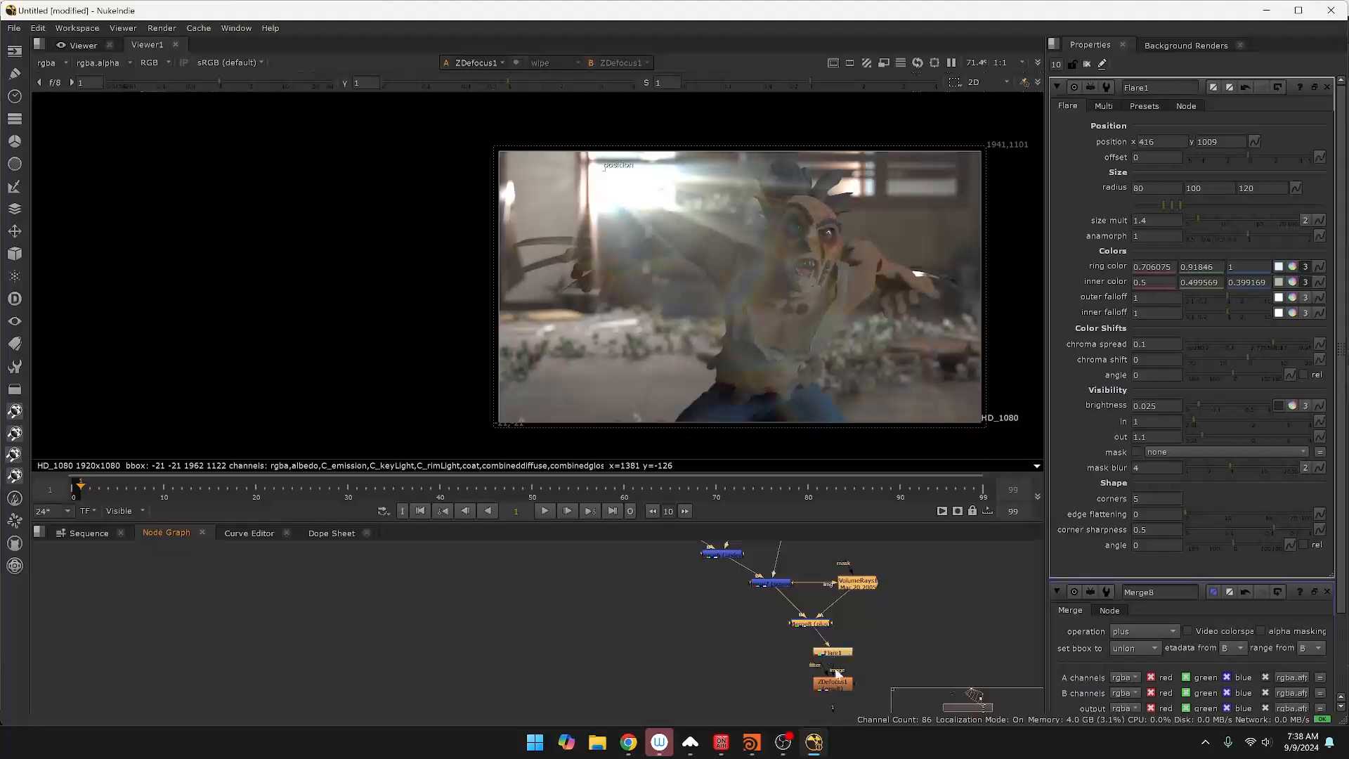
middle_drag(836, 684, 838, 675)
Try a Grade node with gamma 1.15 after the merge feeding VolumeRays1, and delete it.
middle_drag(906, 603, 908, 700)
click(772, 639)
right_click(839, 611)
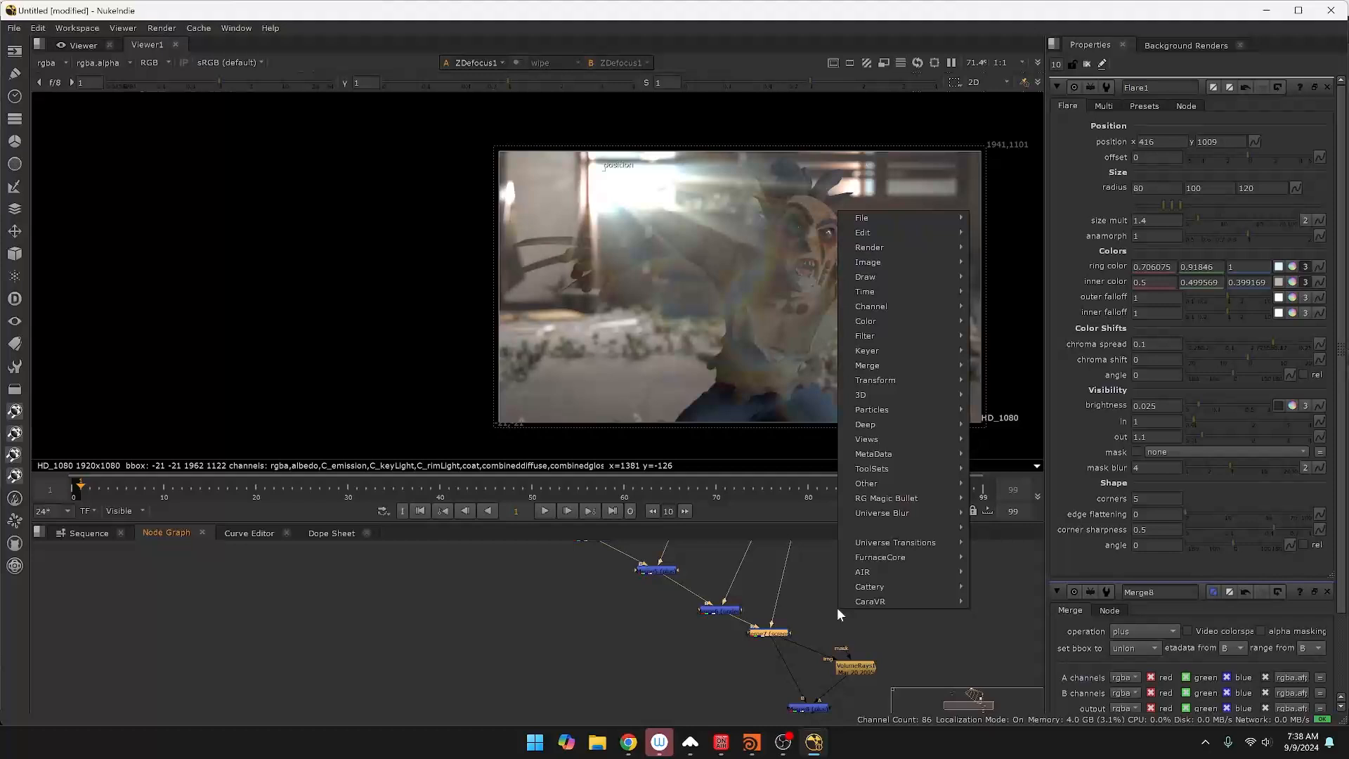
key(g)
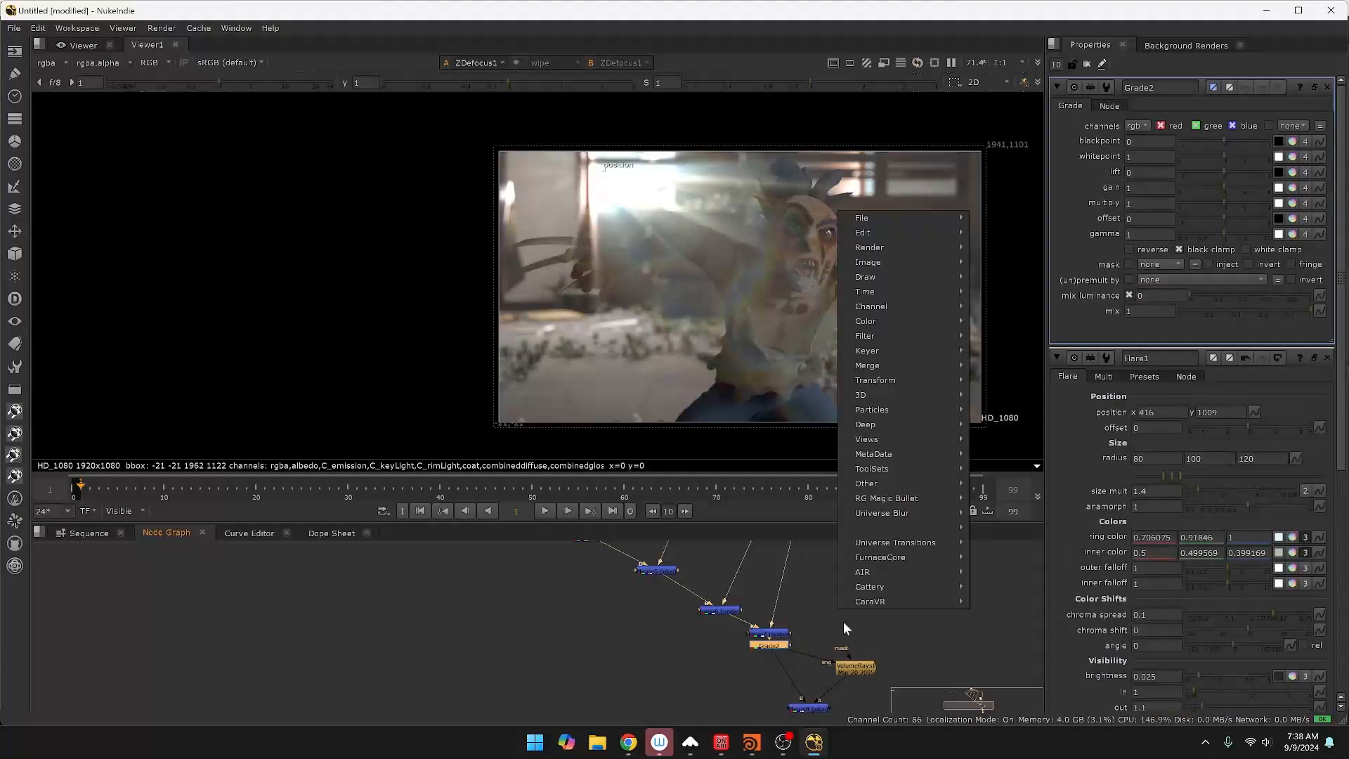
drag(770, 645, 760, 658)
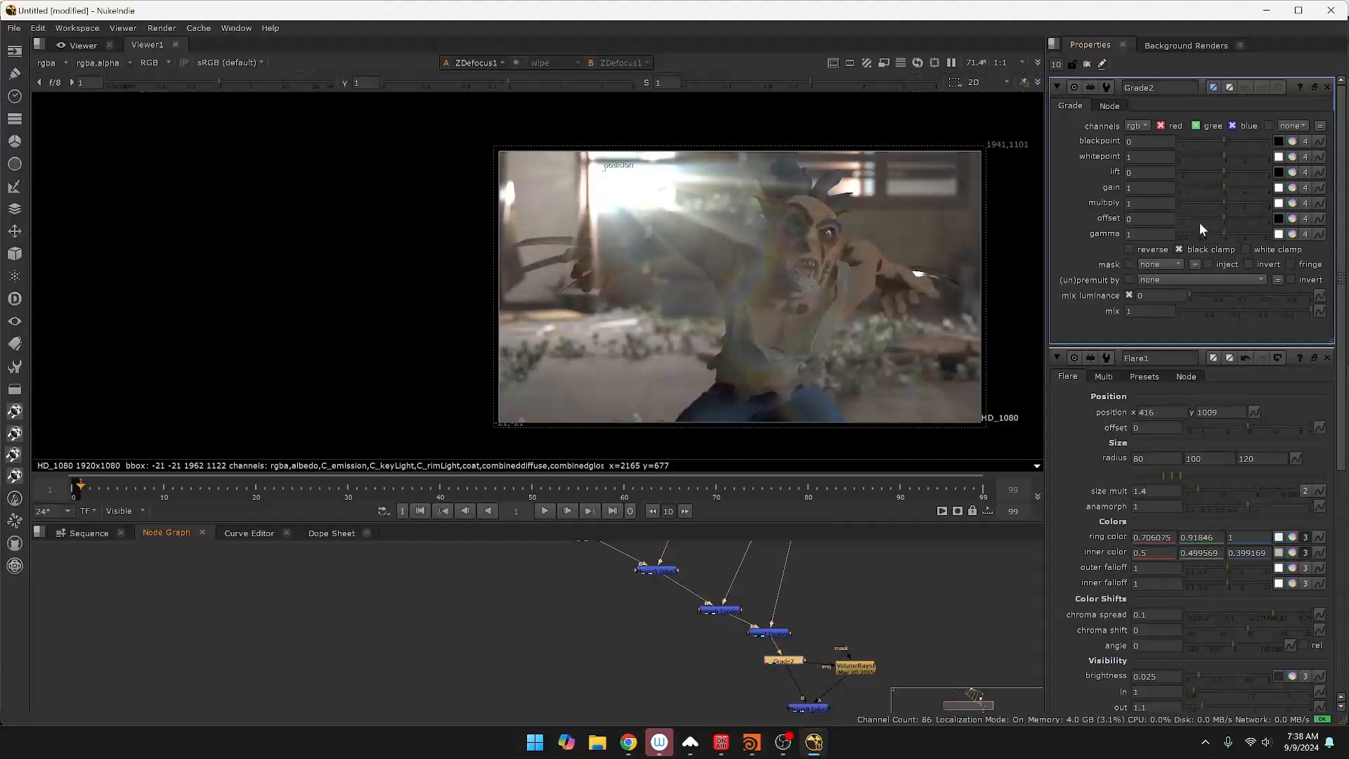
drag(1224, 233, 1228, 234)
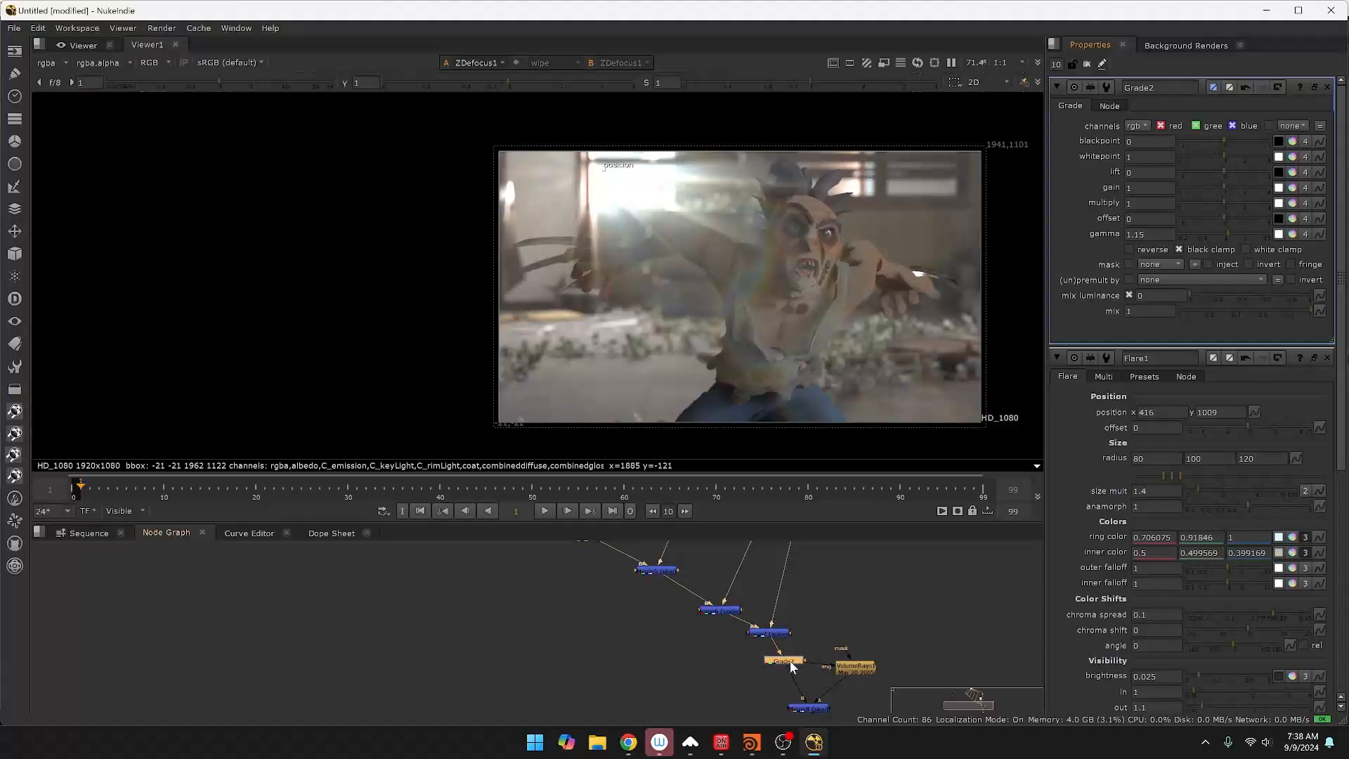
key(Delete)
Add a ColorCorrect node after the merge feeding VolumeRays1 and space it between that merge and Merge8.
key(Tab)
text(COLOR)
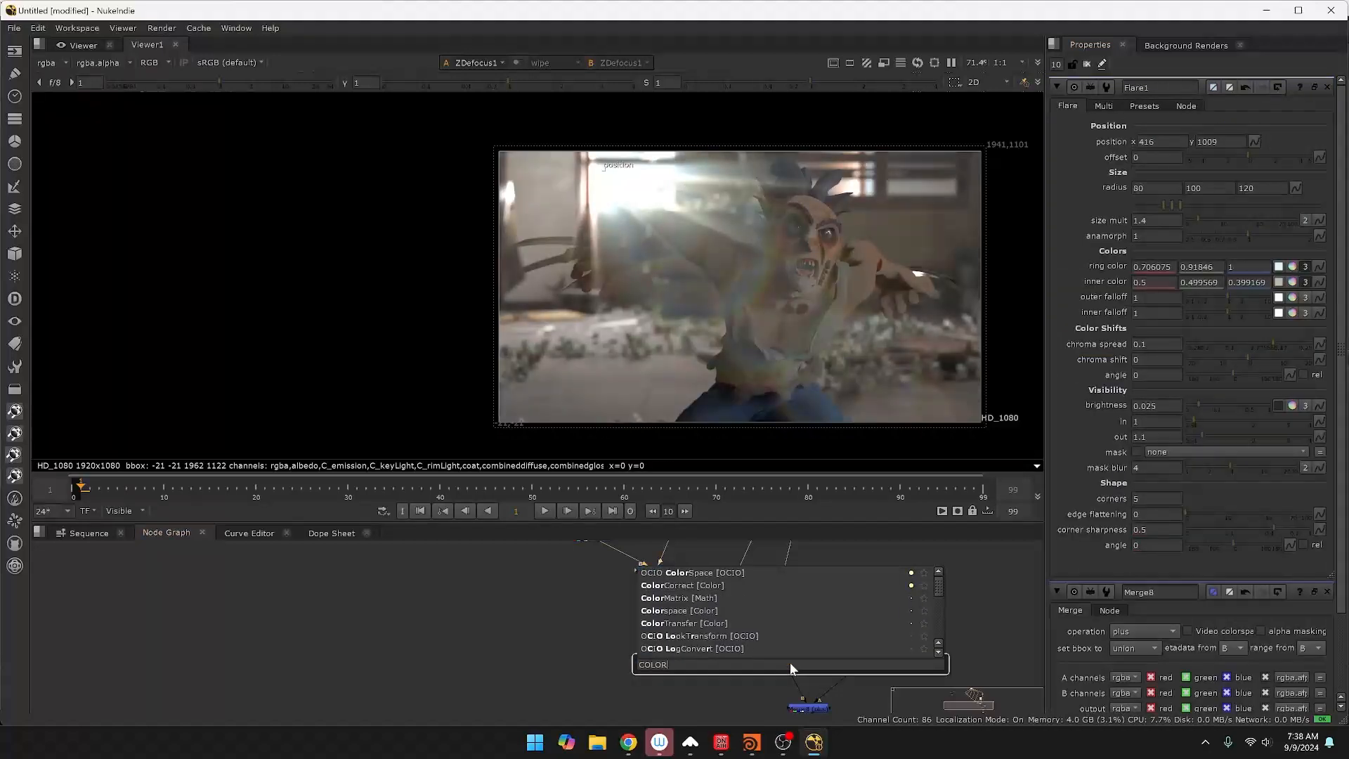
click(685, 585)
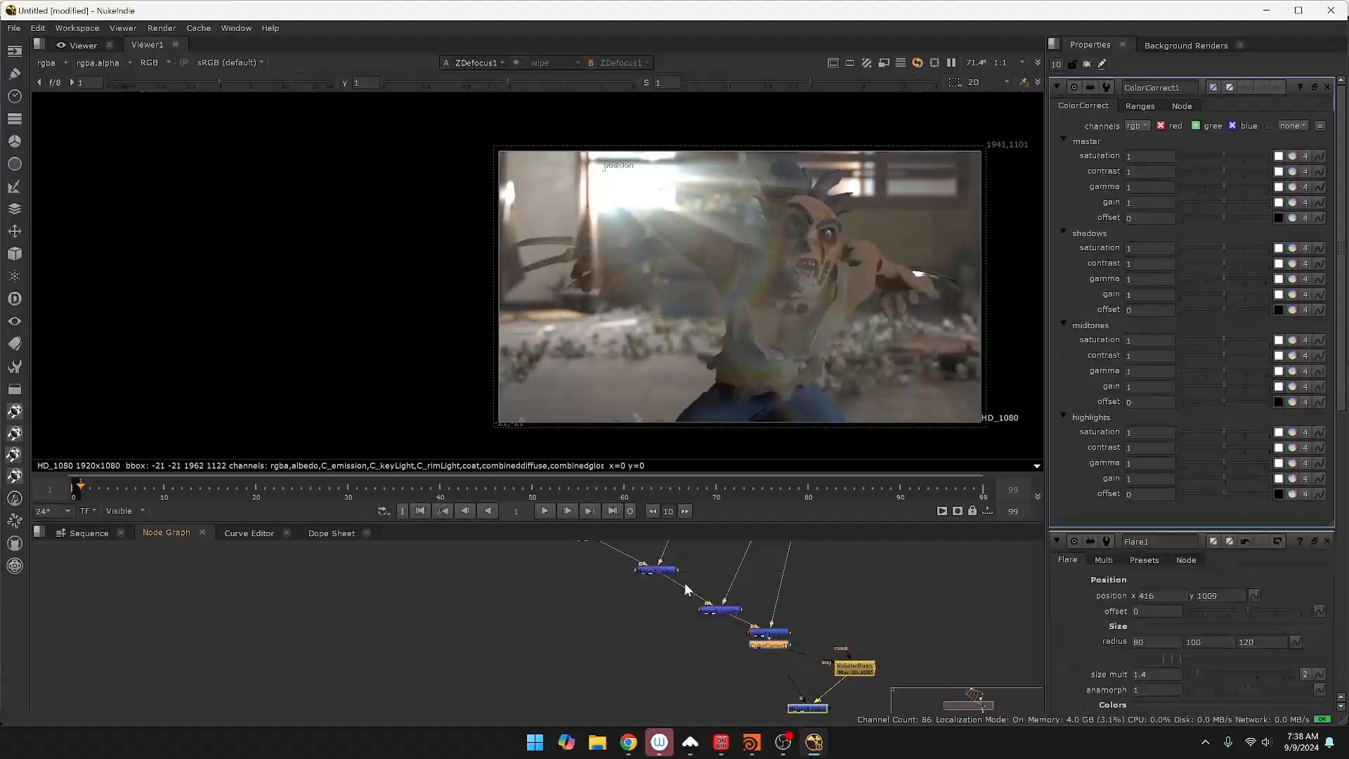
drag(776, 655, 787, 667)
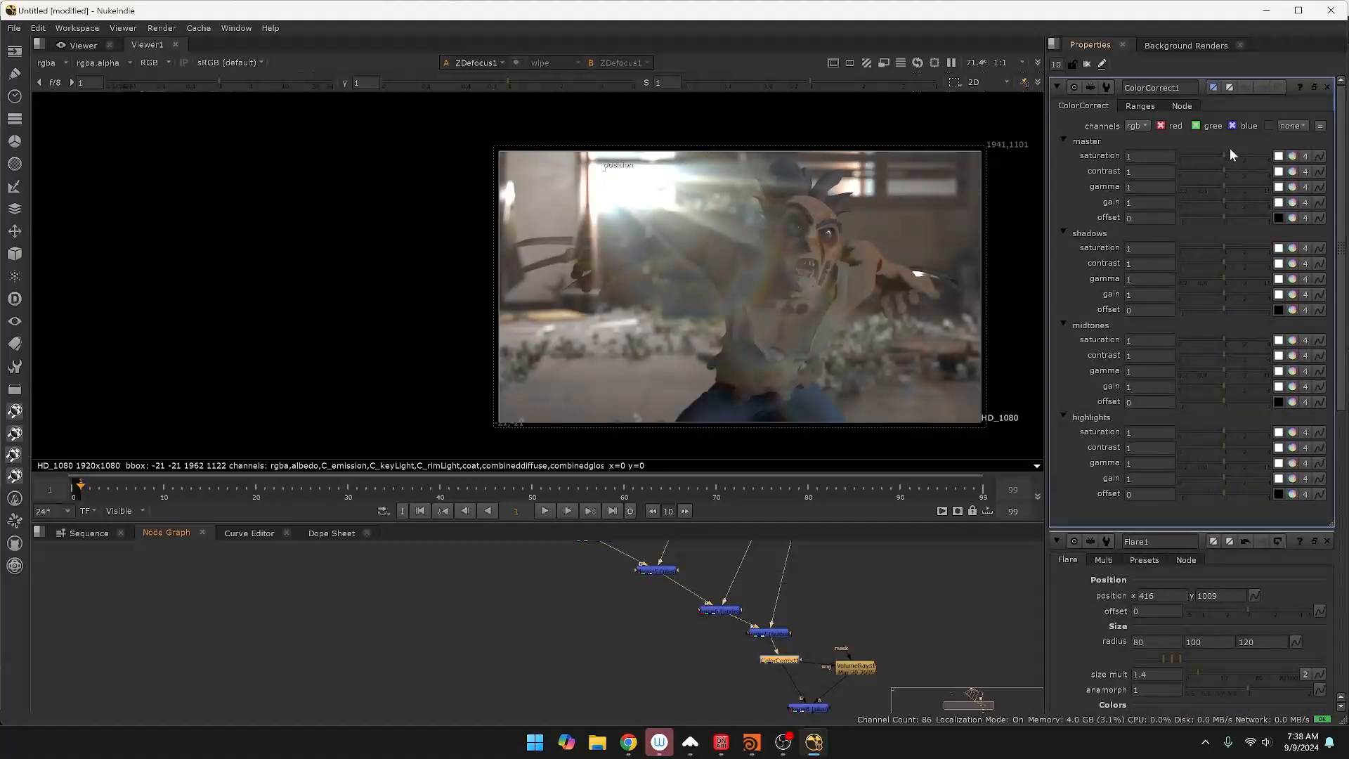
Set ColorCorrect1's master saturation to 1.2 and master gamma to 1.2.
drag(1225, 155, 1229, 154)
click(1228, 186)
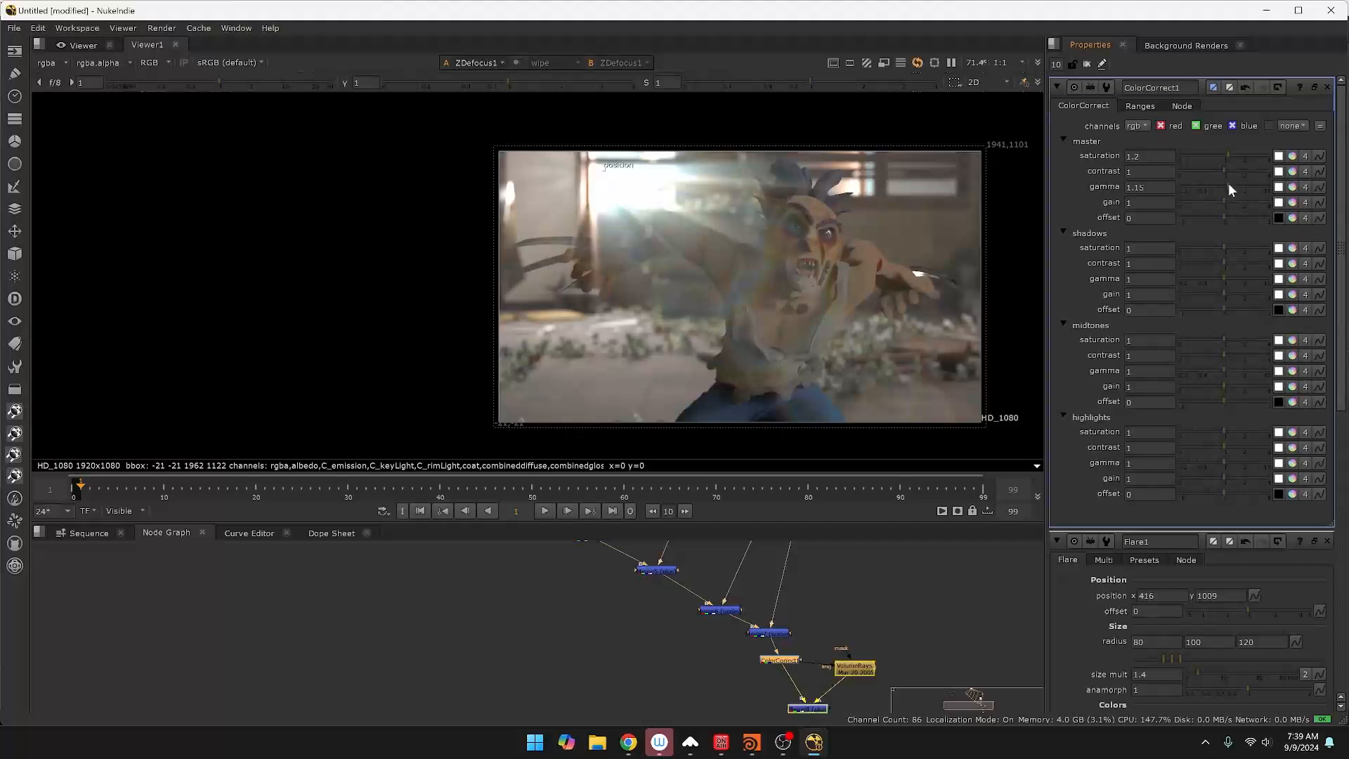
drag(1228, 183, 1231, 183)
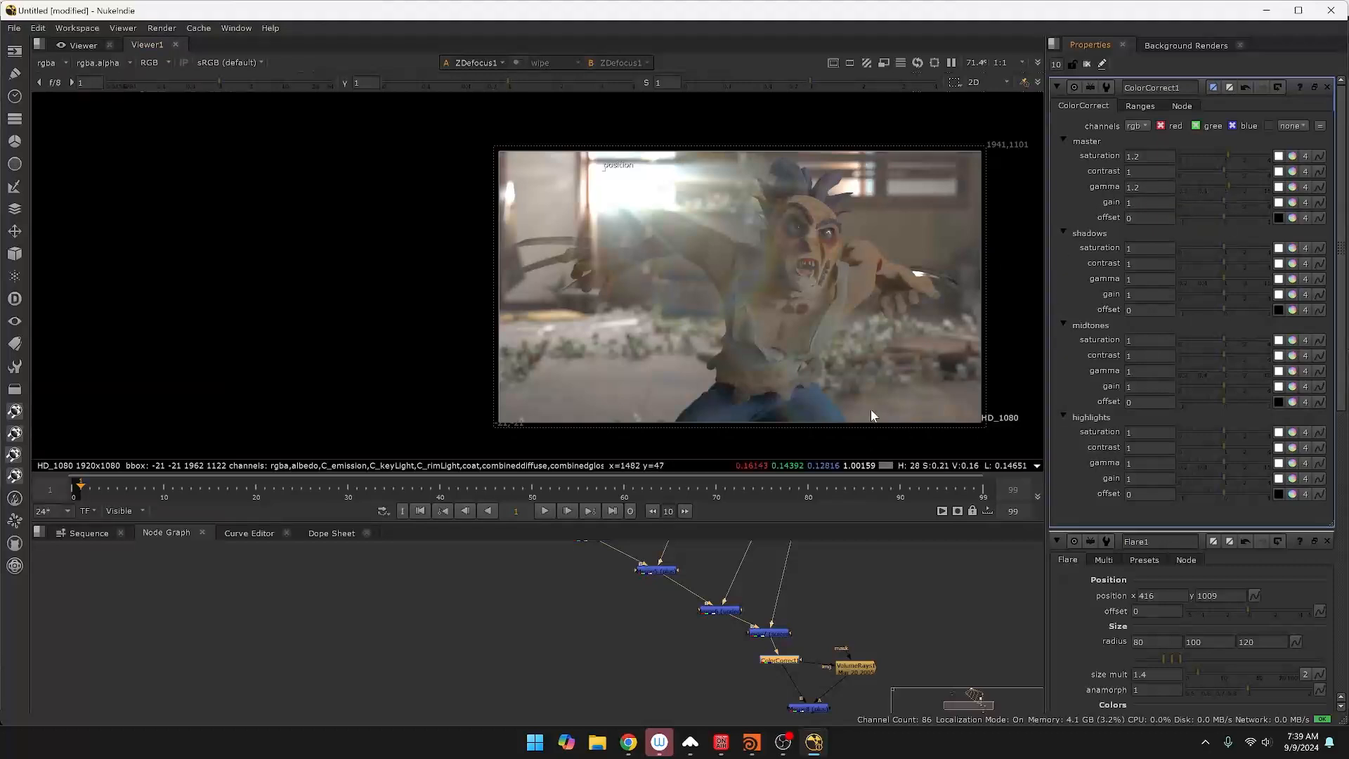
Move ColorCorrect1, VolumeRays1 and all nodes below them further down to open a gap under the preceding merge.
scroll(912, 600, down, 1)
scroll(938, 616, down, 1)
drag(778, 632, 932, 716)
scroll(946, 662, down, 2)
middle_drag(945, 662, 912, 622)
click(794, 593)
drag(794, 593, 902, 667)
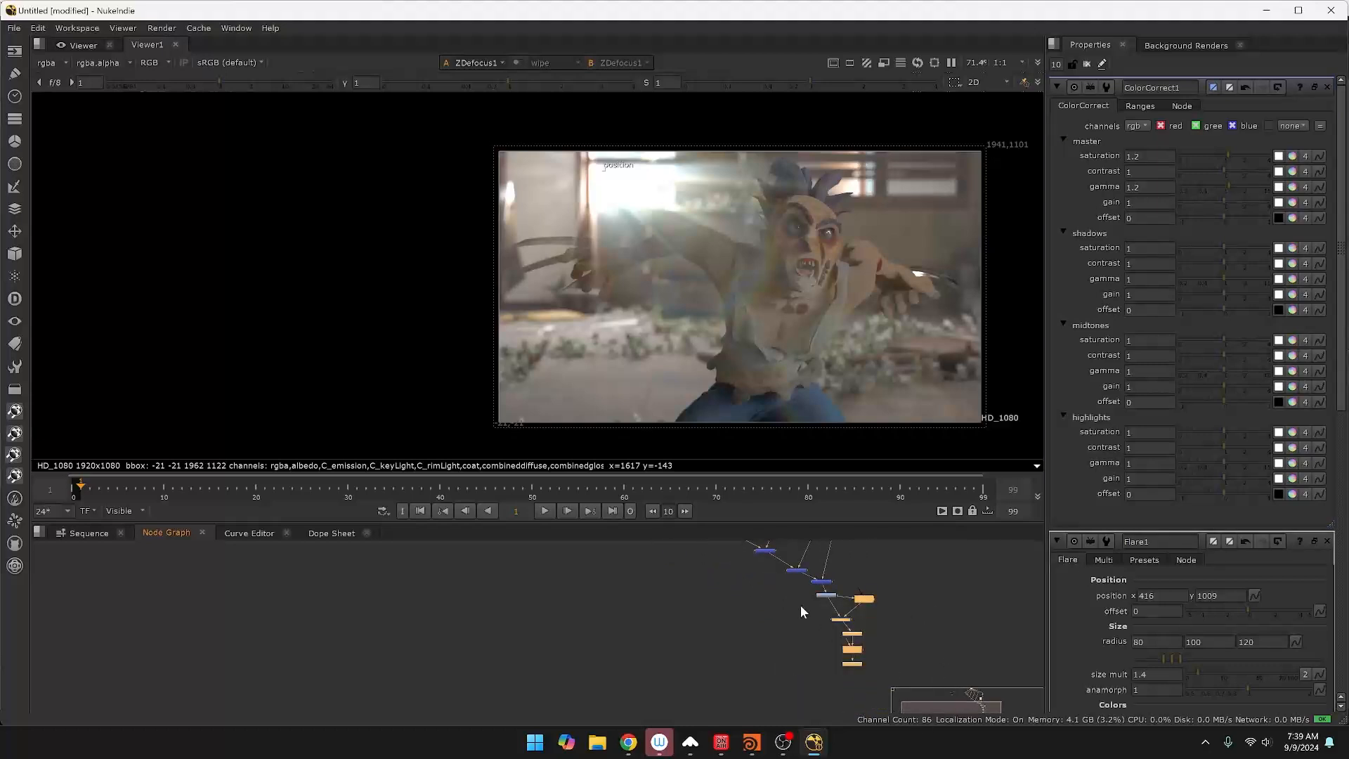
drag(794, 592, 969, 711)
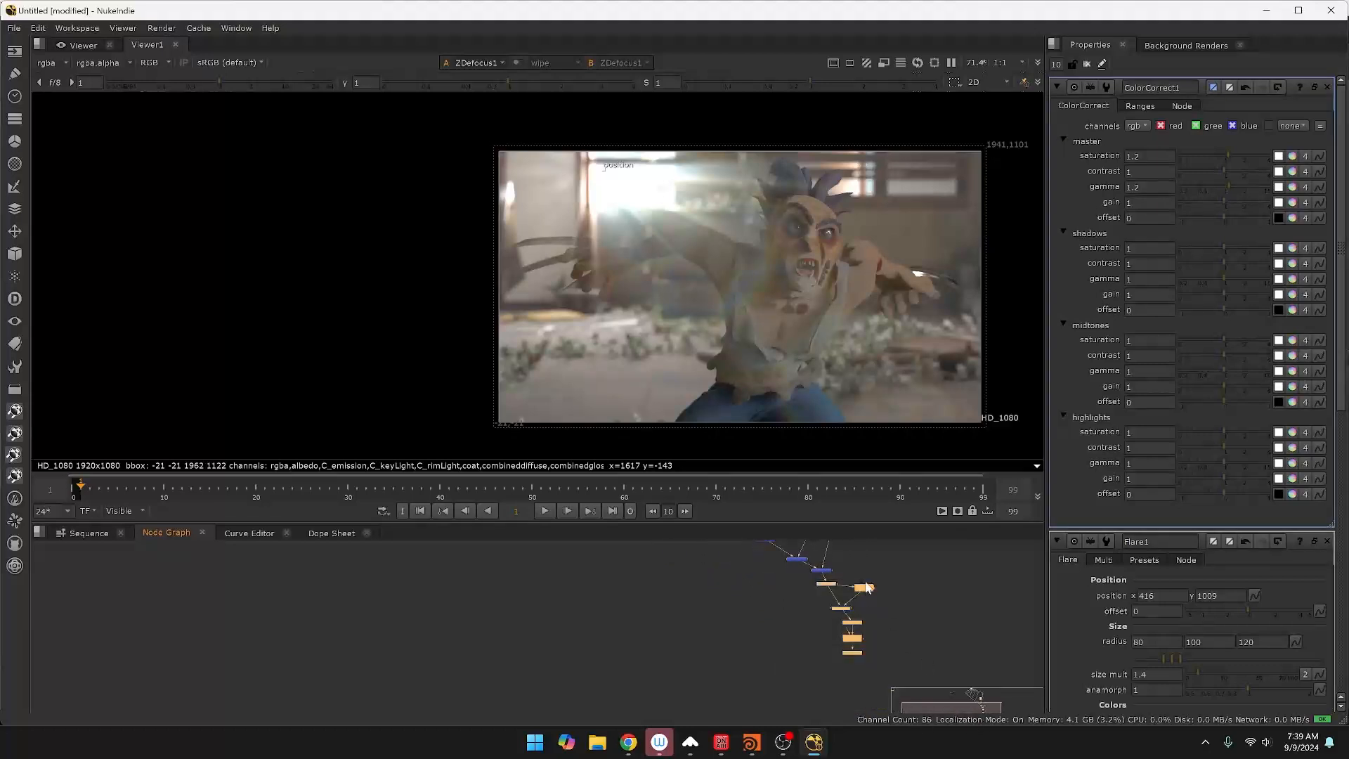
drag(865, 585, 868, 631)
click(883, 572)
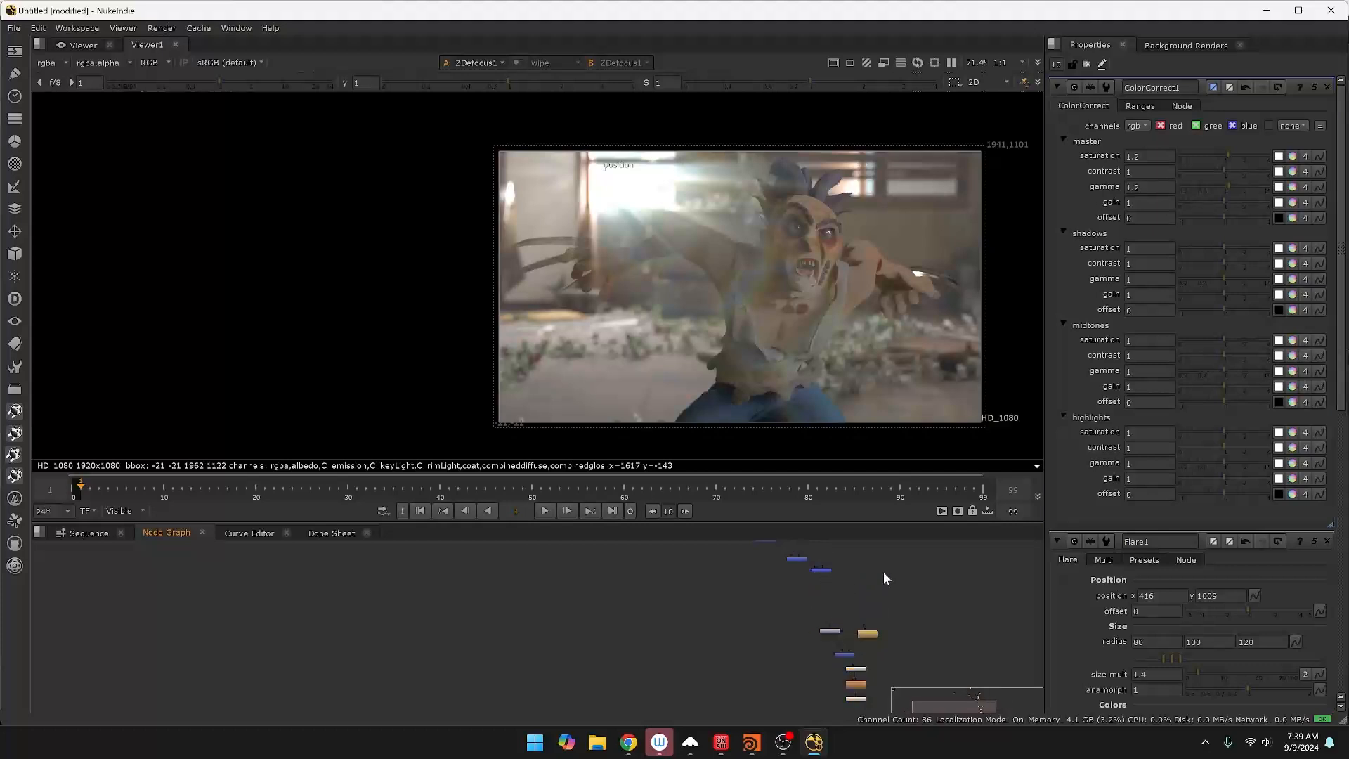
Add a Shuffle node beside the existing row of shuffles and connect its input to the render's Read node.
middle_drag(883, 572, 877, 685)
scroll(890, 602, up, 3)
middle_drag(884, 560, 888, 684)
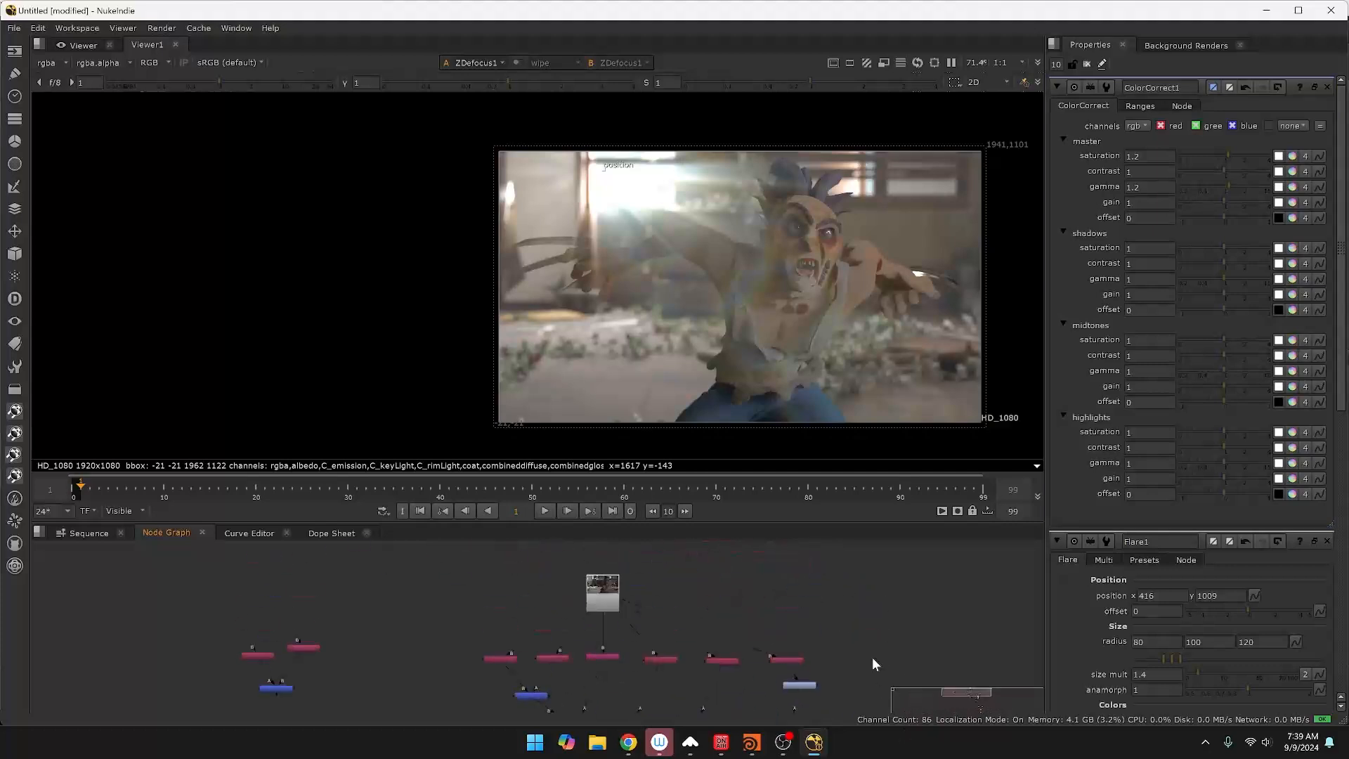
key(Tab)
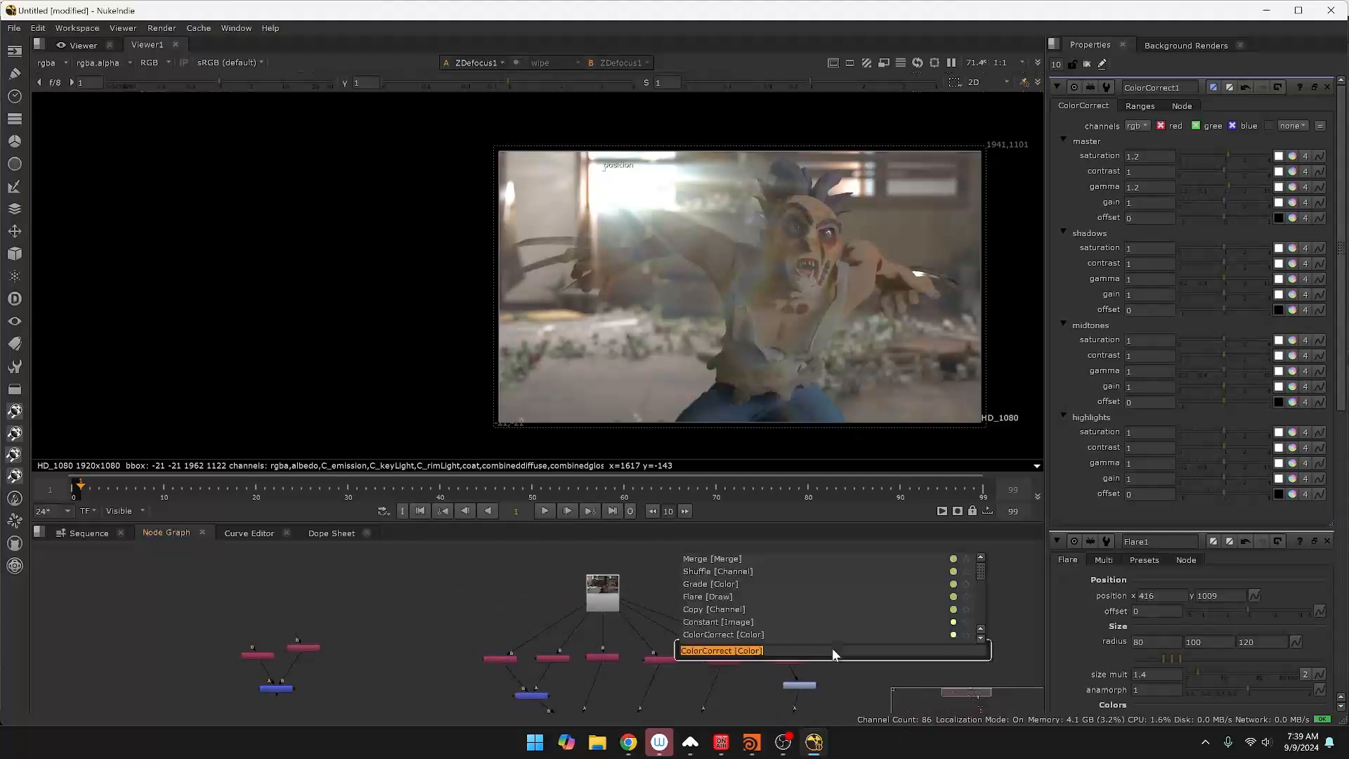
text(shu)
key(Down)
key(Return)
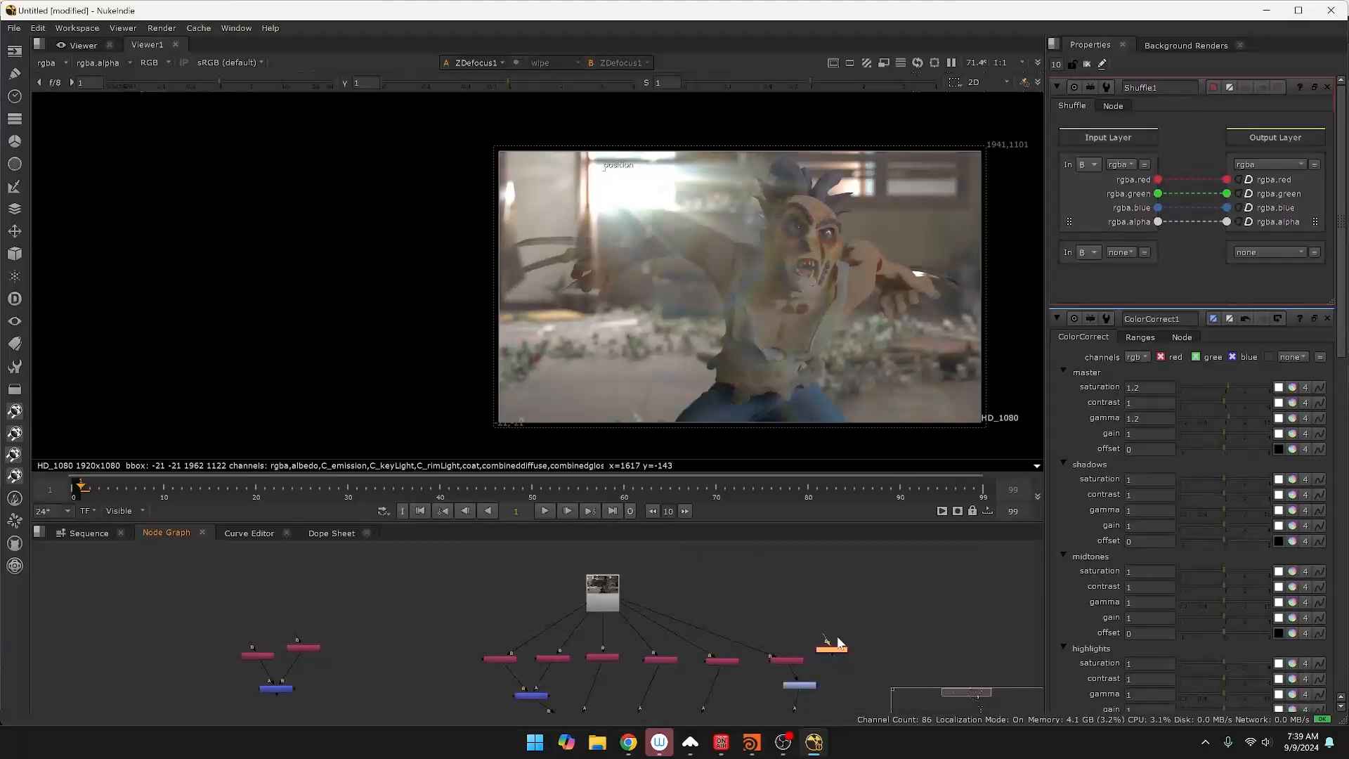
drag(826, 639, 627, 596)
Rename the new Shuffle node to shadow and set its input layer to shadow.
drag(1185, 85, 658, 16)
text(shadow)
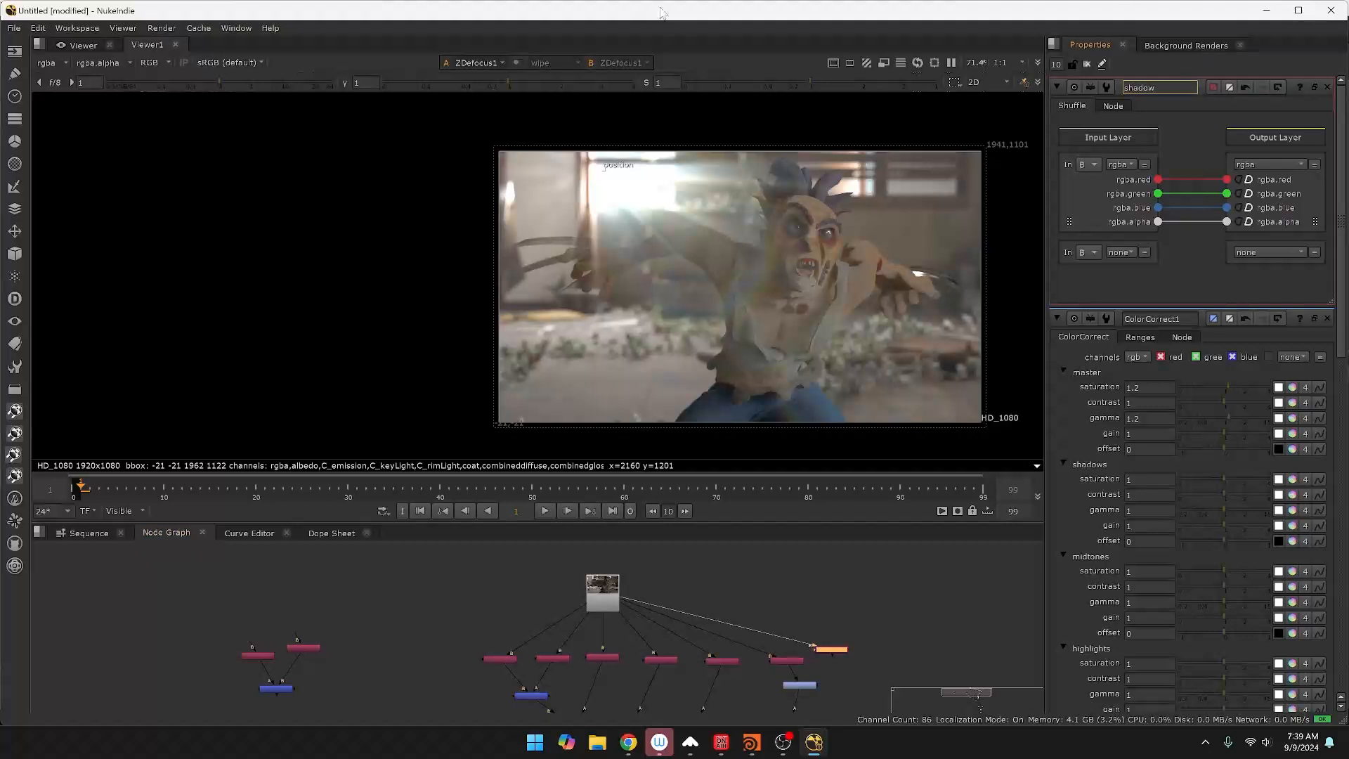
click(1122, 164)
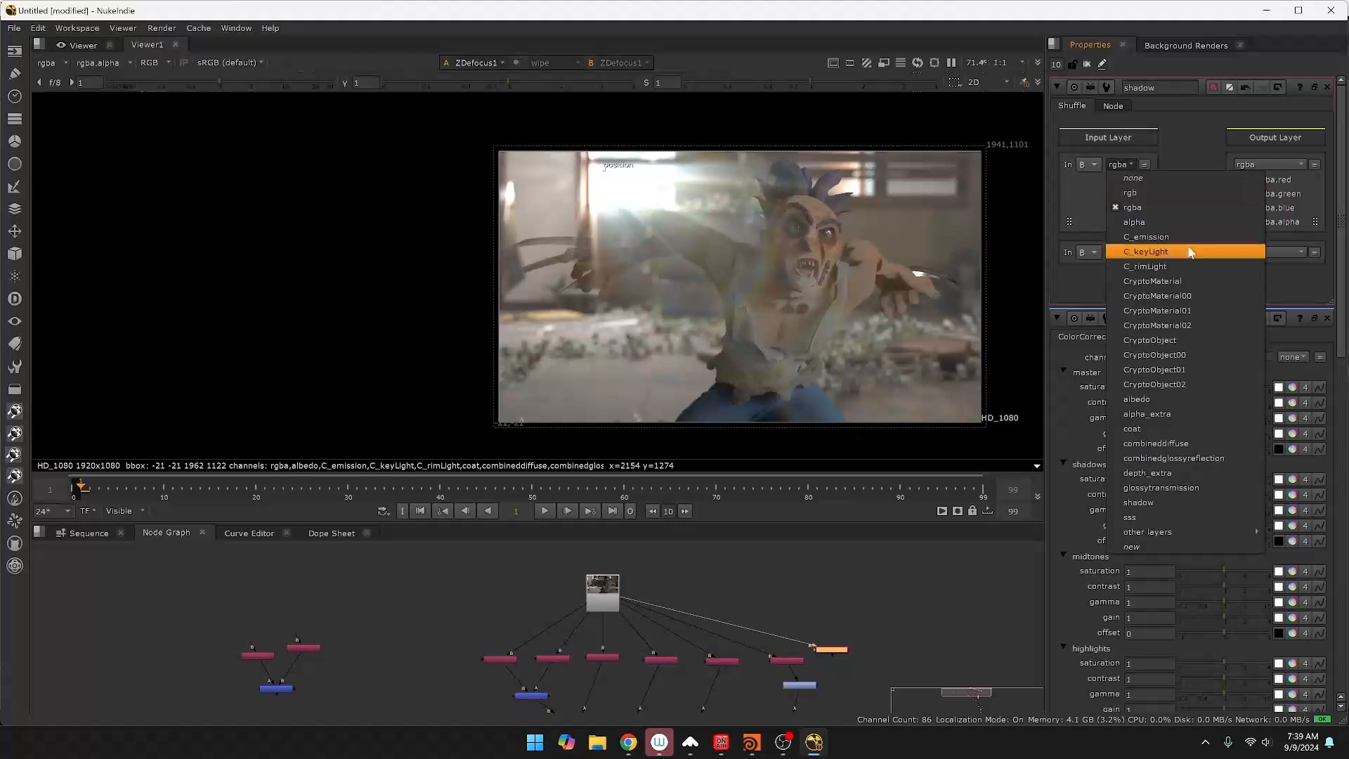
click(1169, 506)
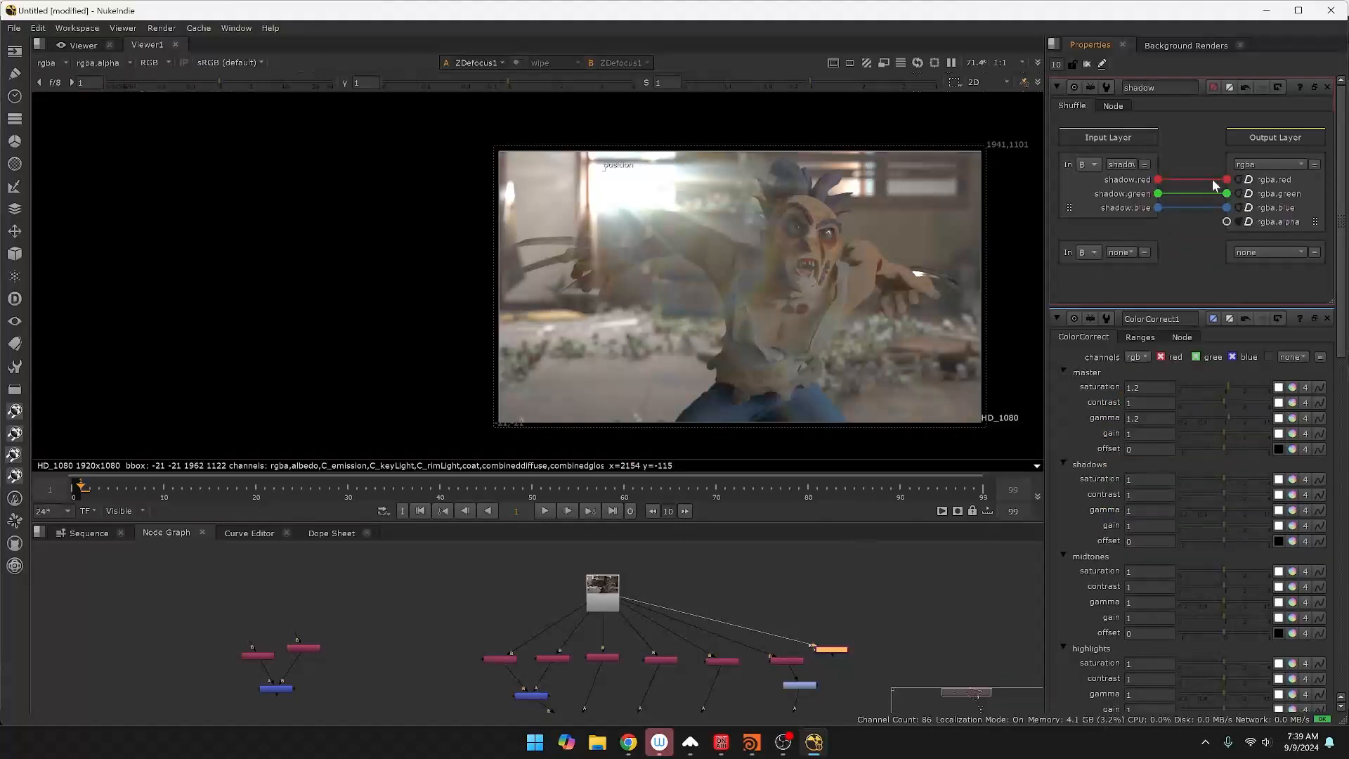
scroll(1021, 573, down, 1)
middle_drag(1022, 573, 1004, 395)
middle_drag(909, 607, 886, 601)
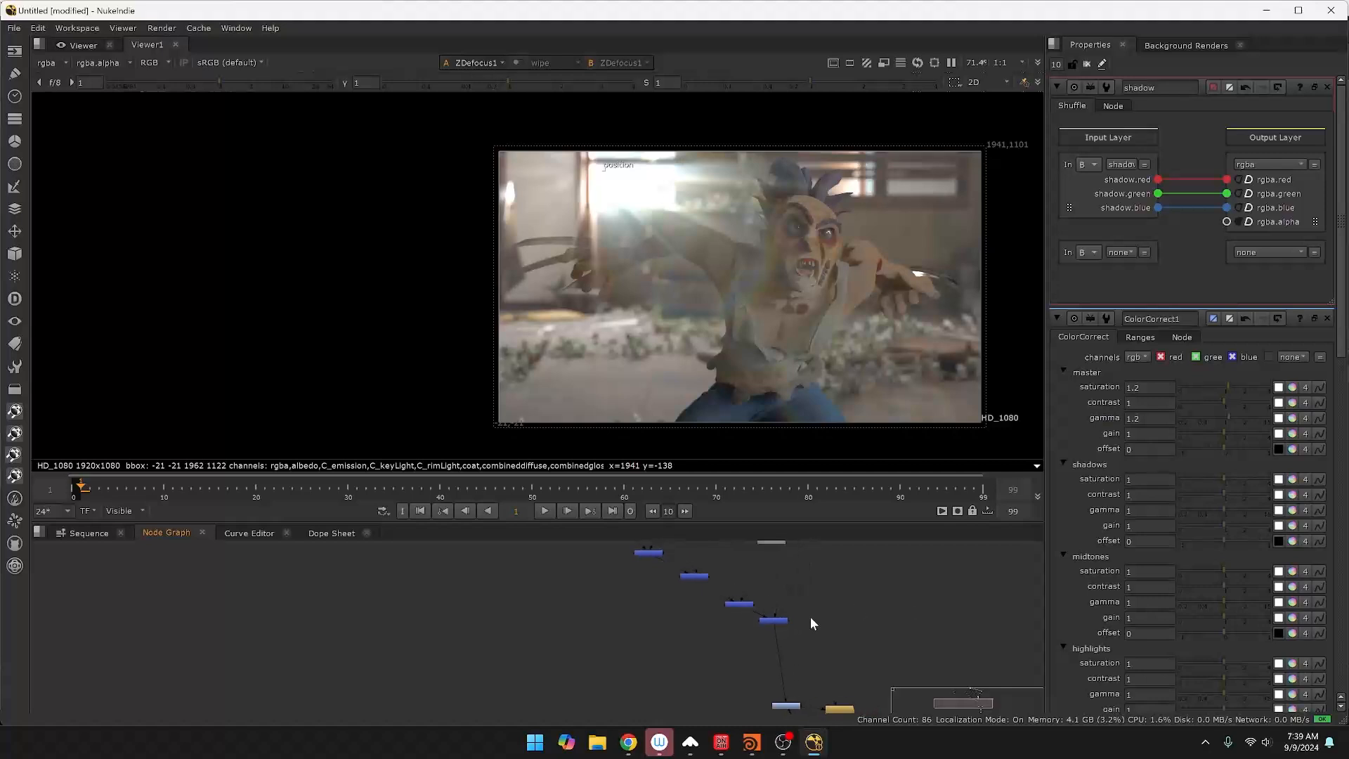
right_click(853, 652)
key(m)
key(g)
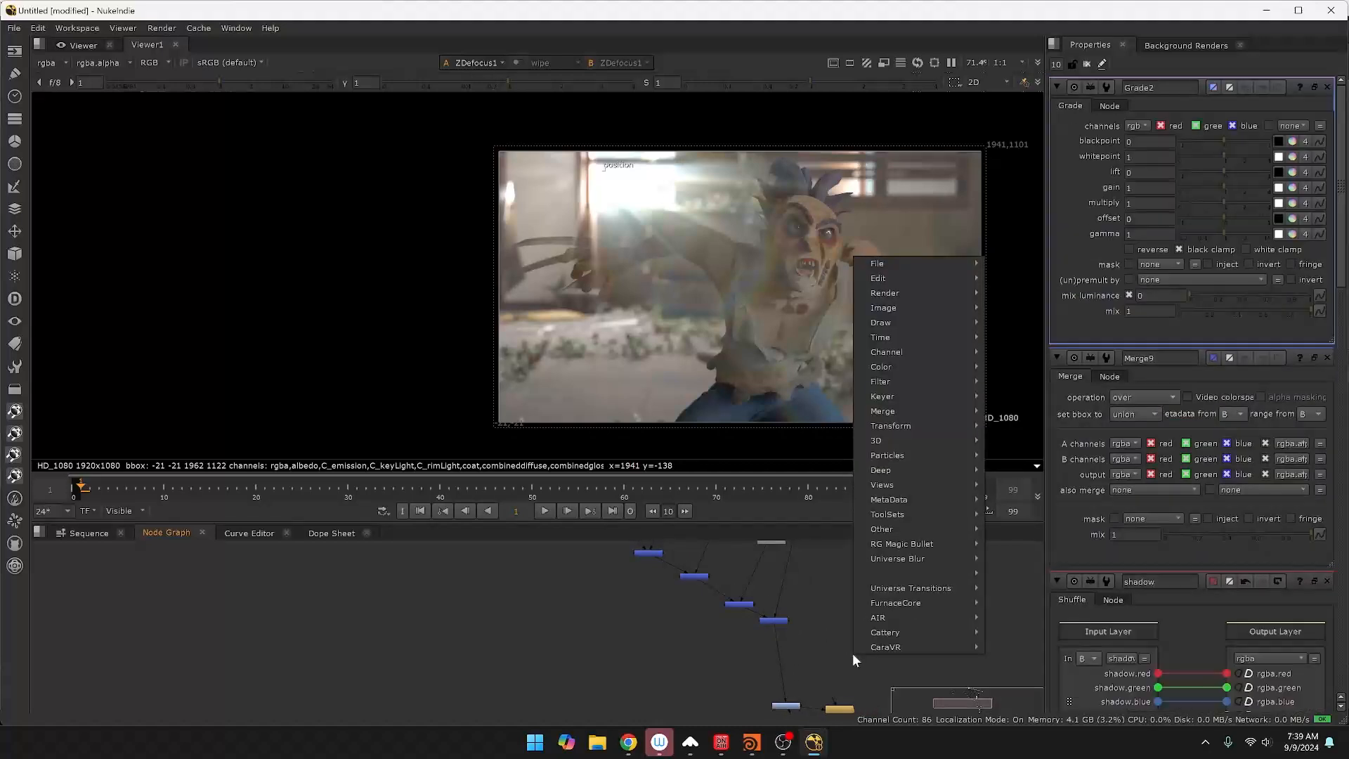
key(Escape)
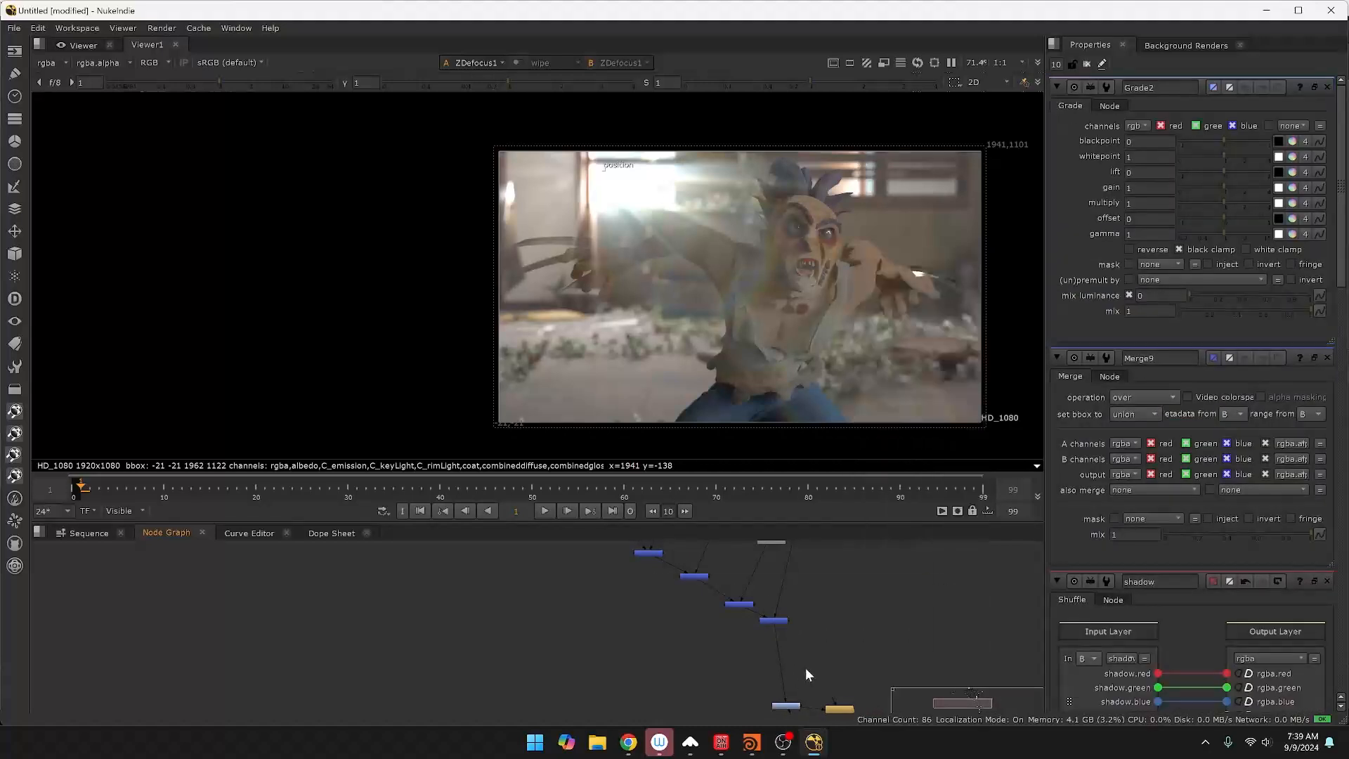
Add a Merge node in the gap below the last merge of the chain, above ColorCorrect1.
key(Tab)
text(merge)
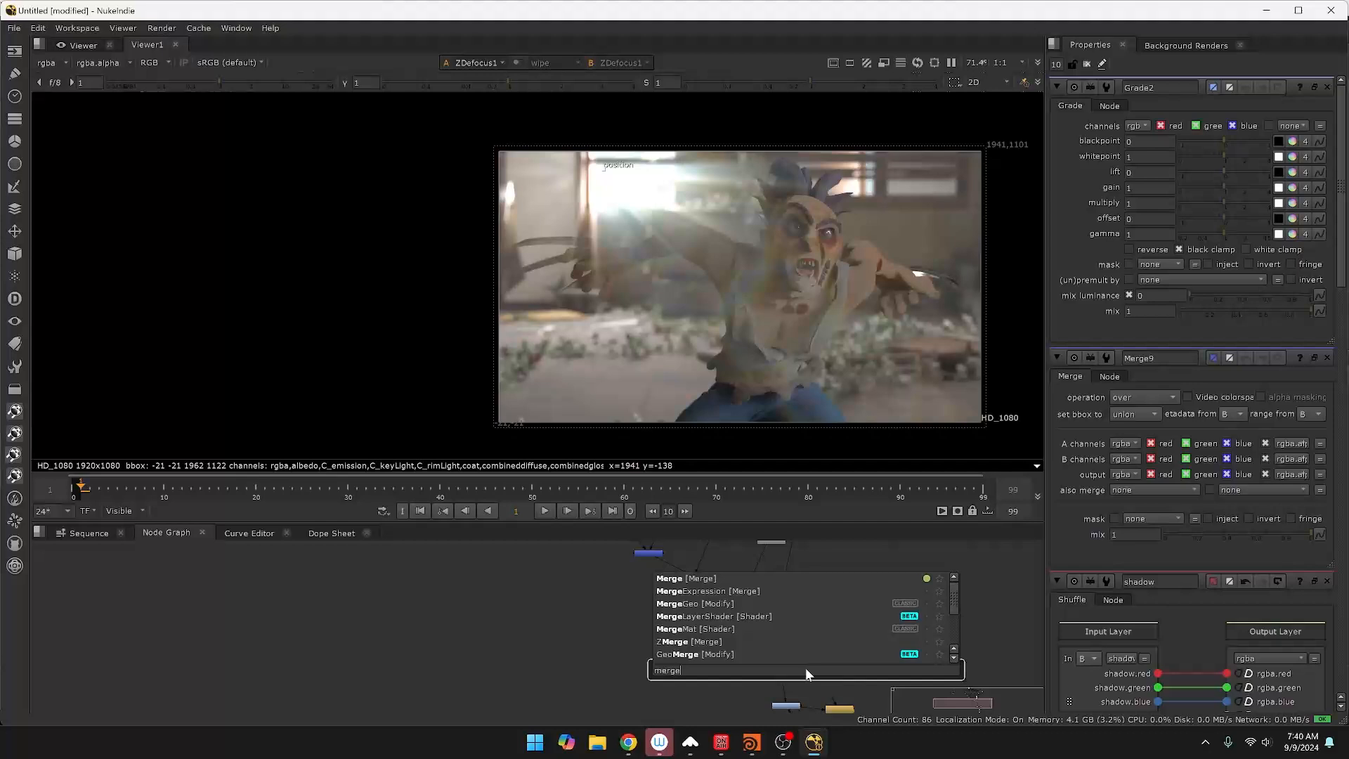
key(Return)
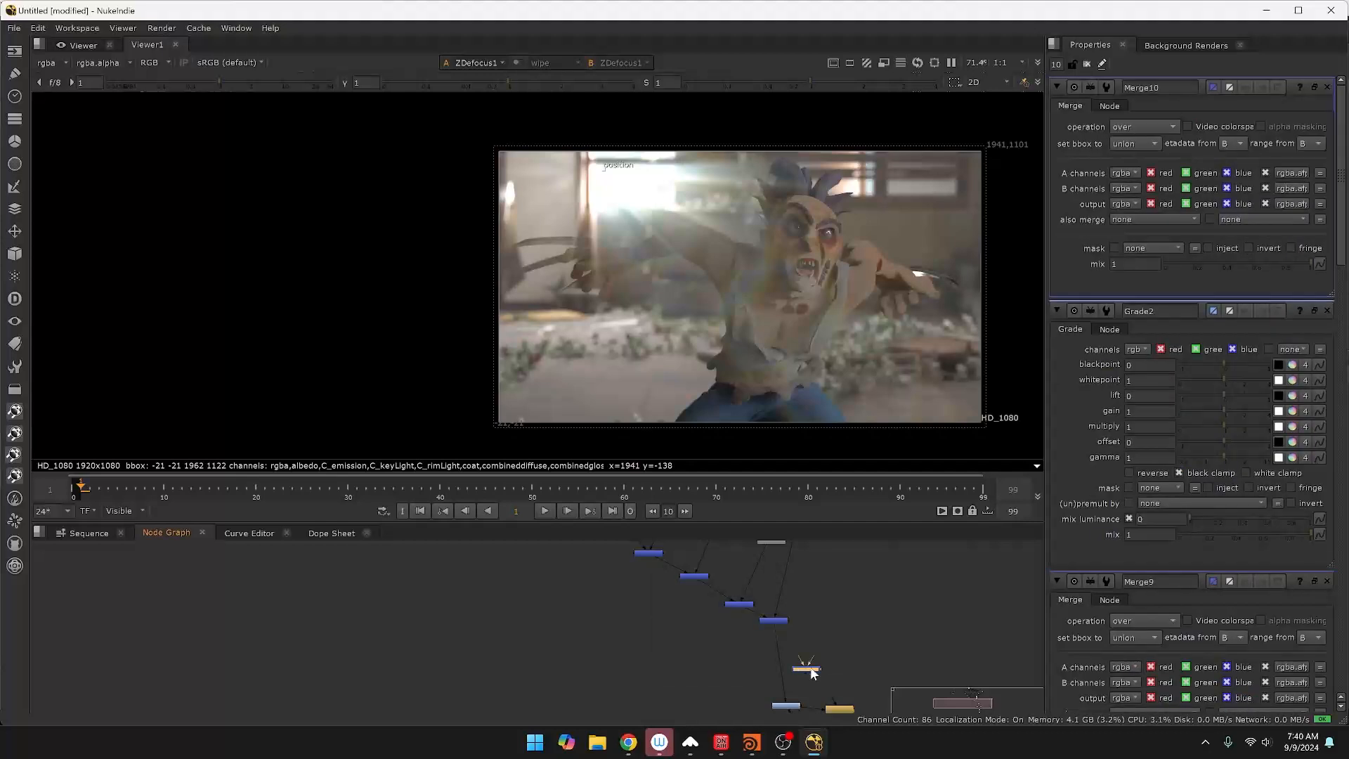
drag(801, 659, 867, 586)
middle_drag(829, 631, 825, 677)
scroll(824, 676, down, 2)
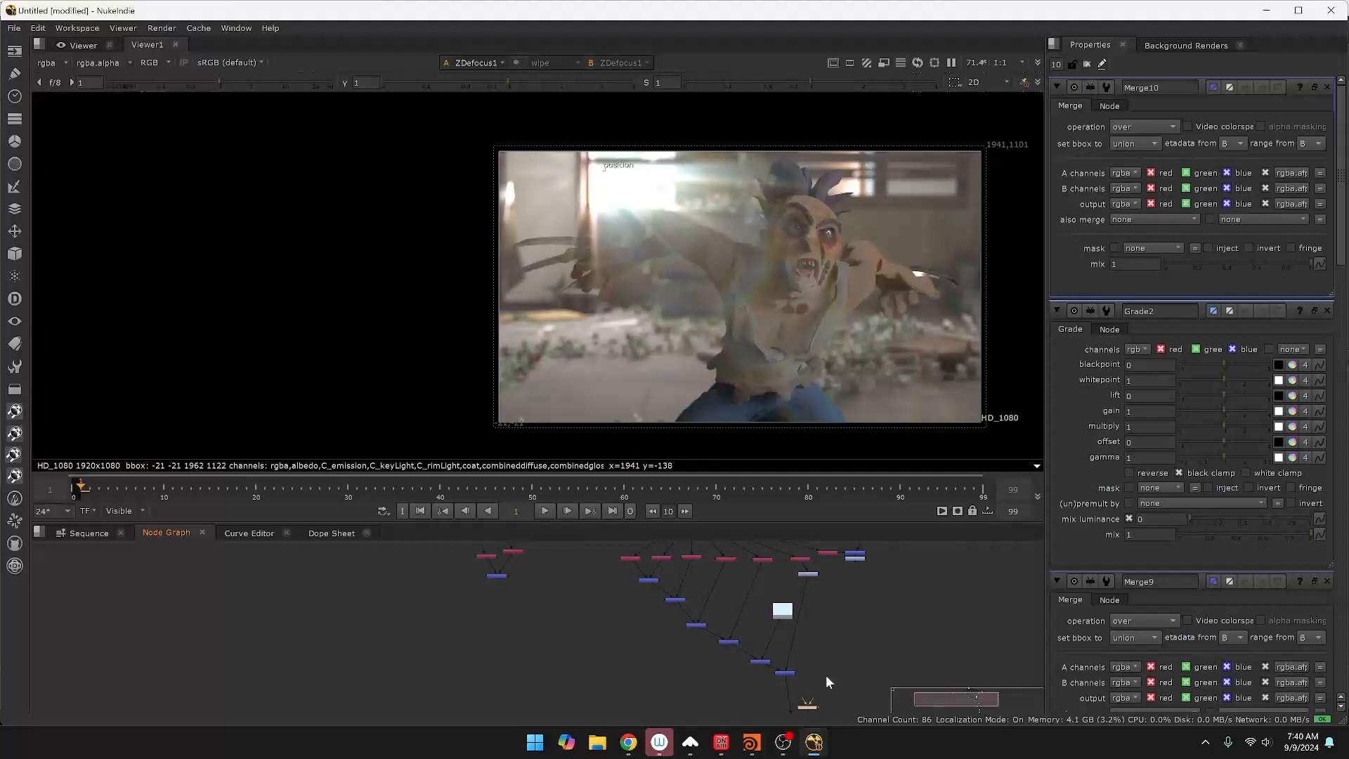
Delete the stray Merge9 and Grade2 nodes beside the shadow Shuffle.
scroll(865, 609, up, 1)
middle_drag(866, 584, 862, 724)
scroll(860, 632, up, 3)
middle_drag(856, 621, 869, 509)
drag(837, 604, 896, 693)
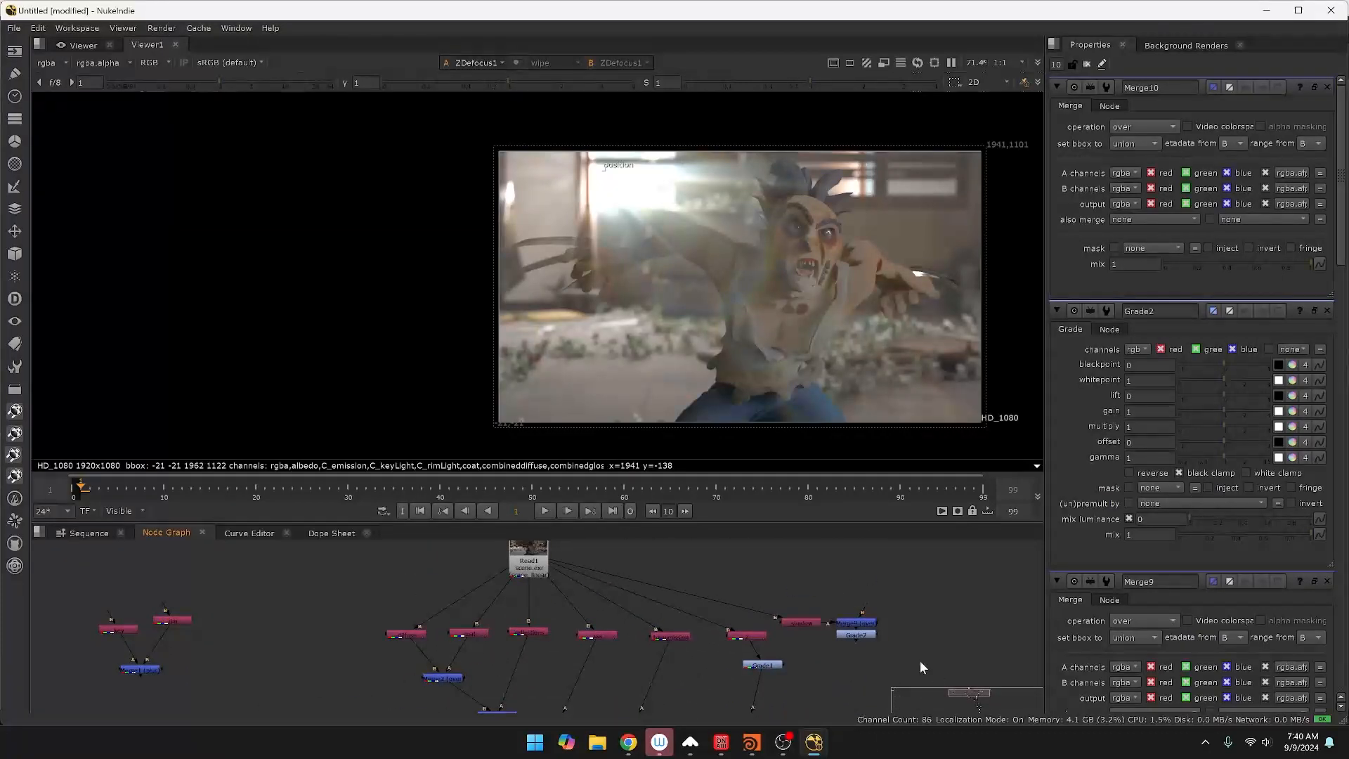
click(857, 623)
key(Delete)
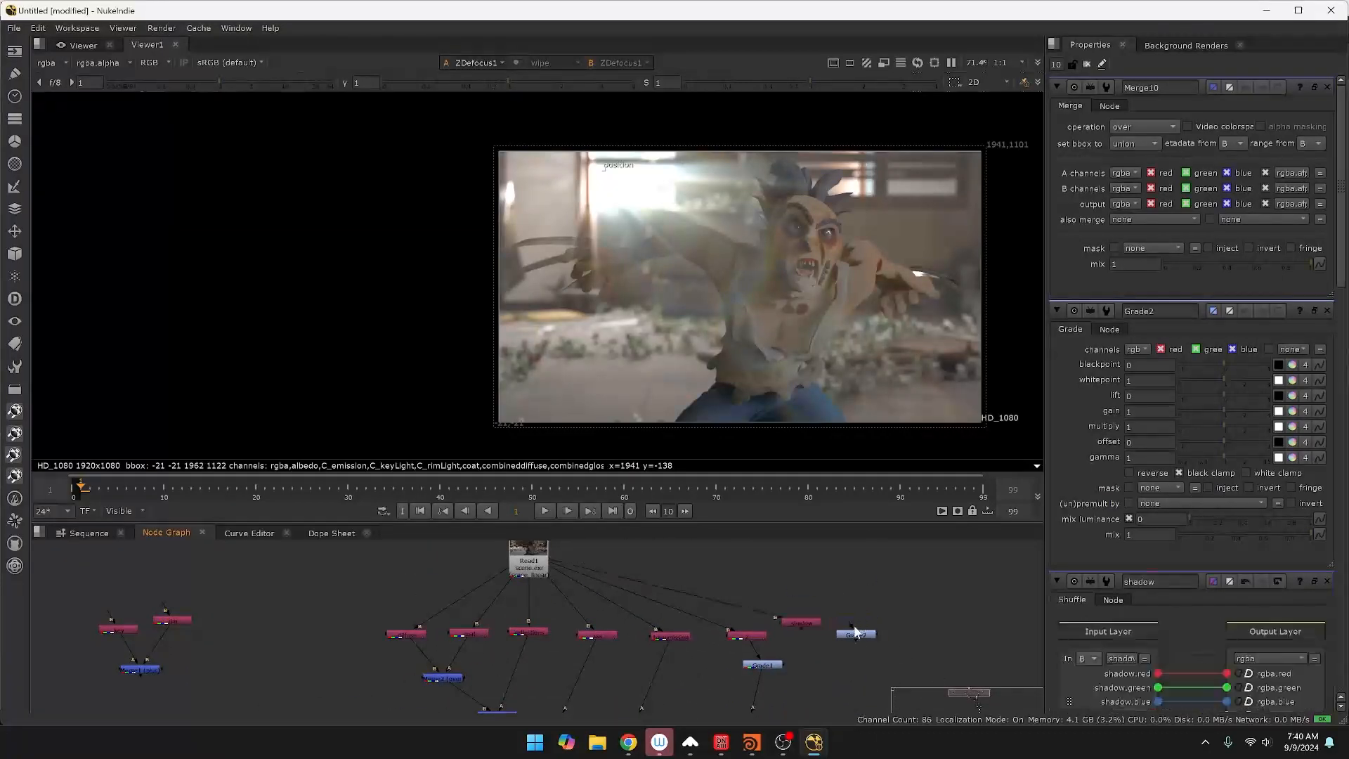
click(856, 633)
key(Delete)
Connect the new Merge node's inputs to the shadow Shuffle and the last merge of the chain.
middle_drag(806, 631, 811, 592)
scroll(802, 592, down, 2)
scroll(809, 584, up, 2)
scroll(808, 562, down, 1)
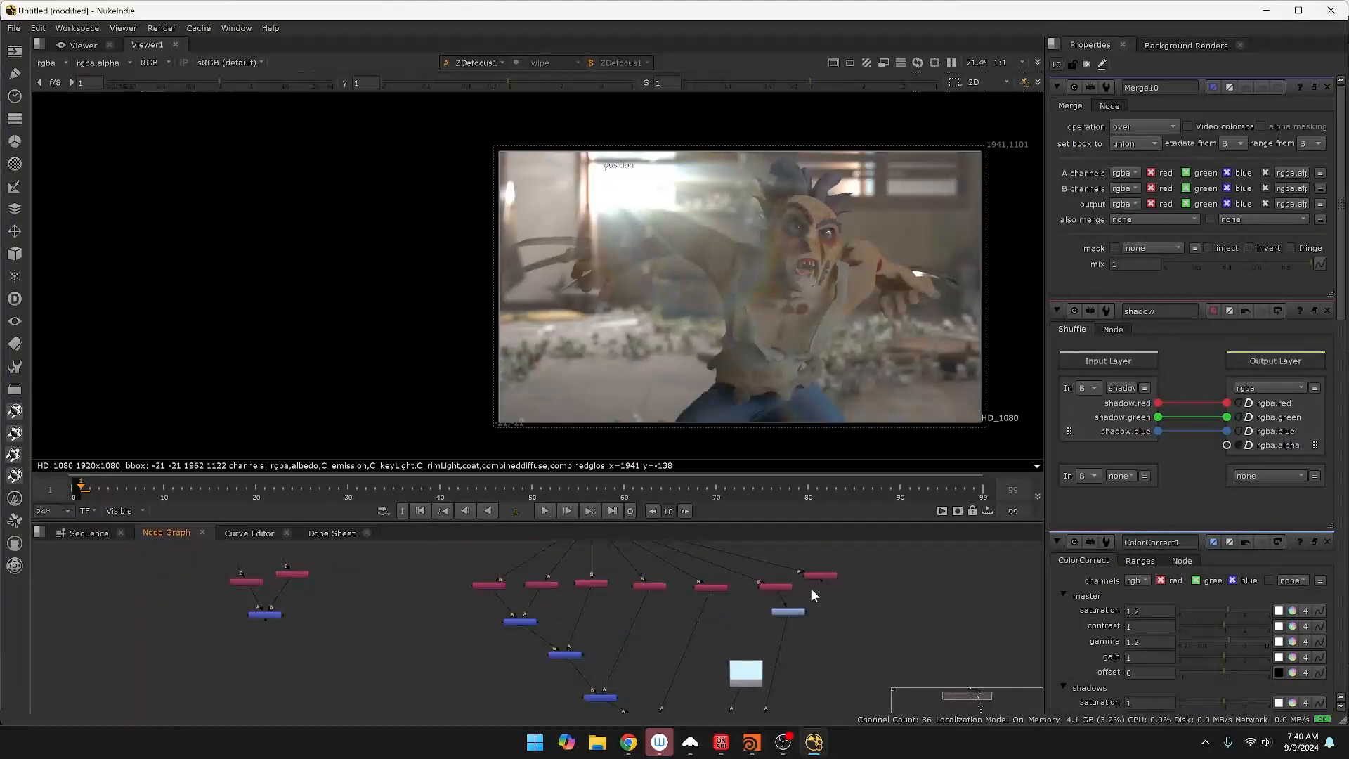
drag(824, 583, 794, 686)
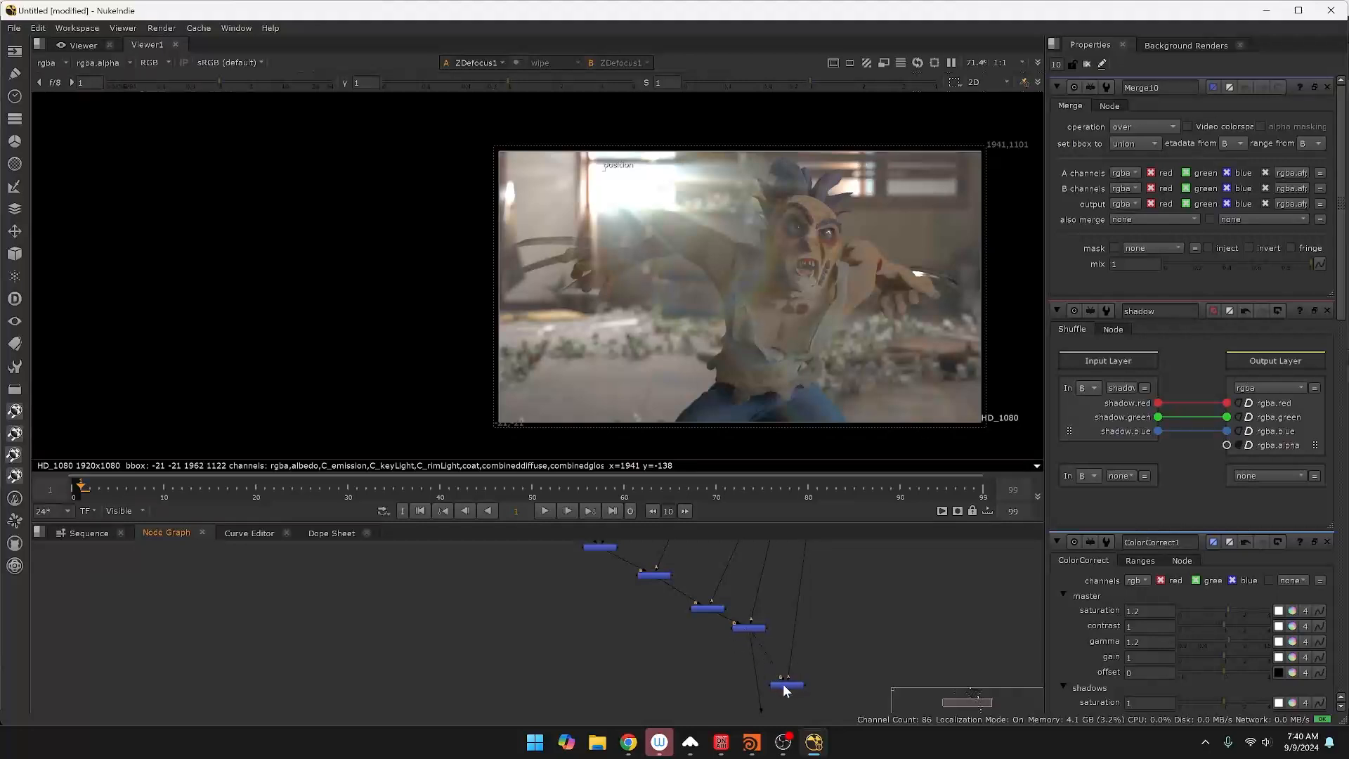
Reconnect ColorCorrect1's input to the output of the new Merge10 node.
middle_drag(850, 678, 851, 618)
click(762, 667)
key(1)
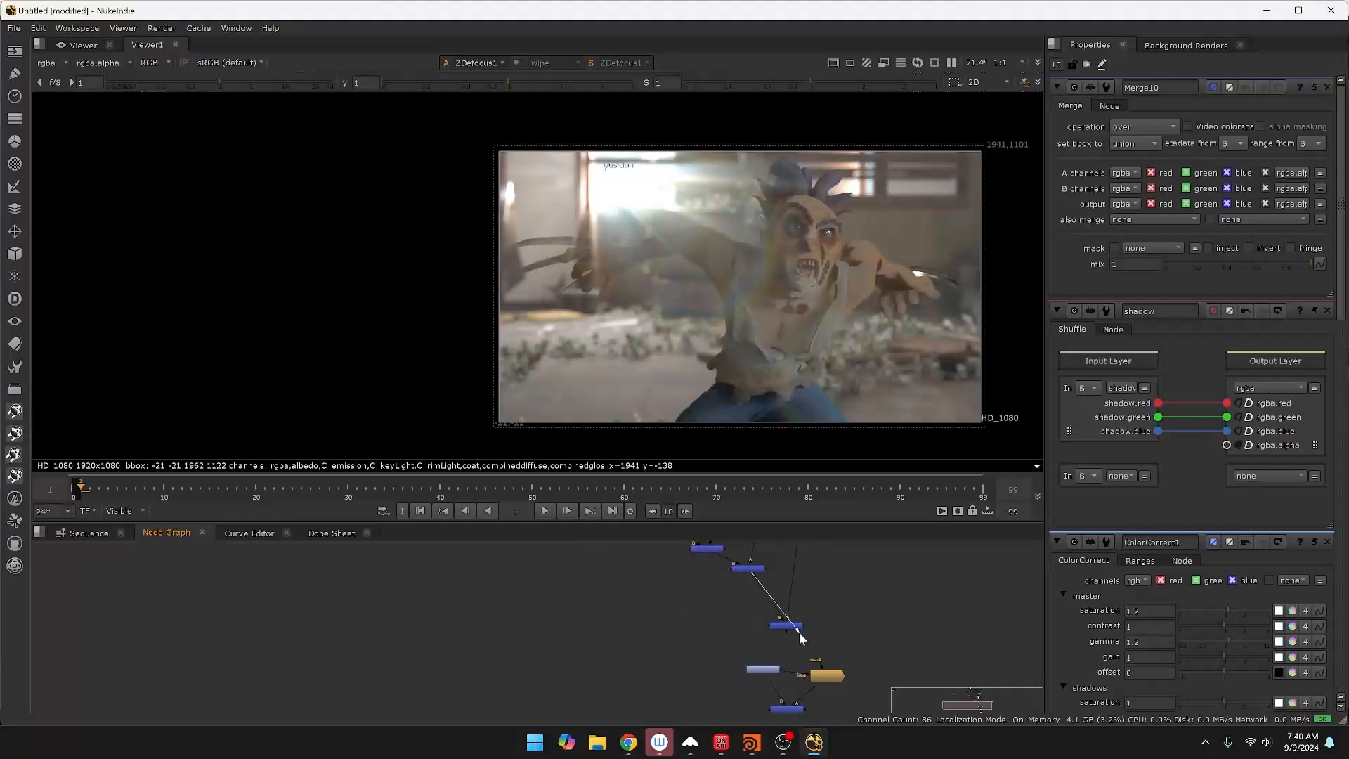
drag(763, 663, 790, 629)
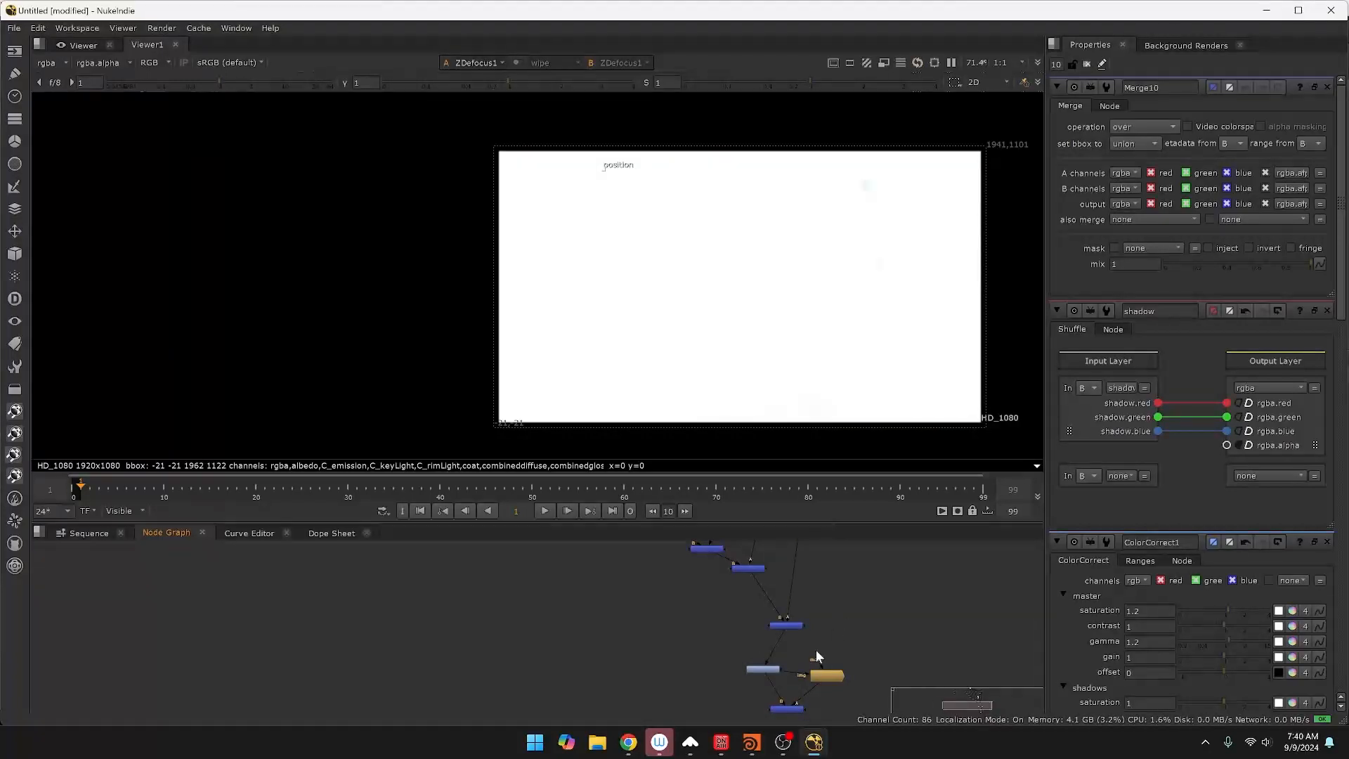
View Merge10's output and set its merge operation to multiply.
click(785, 626)
key(1)
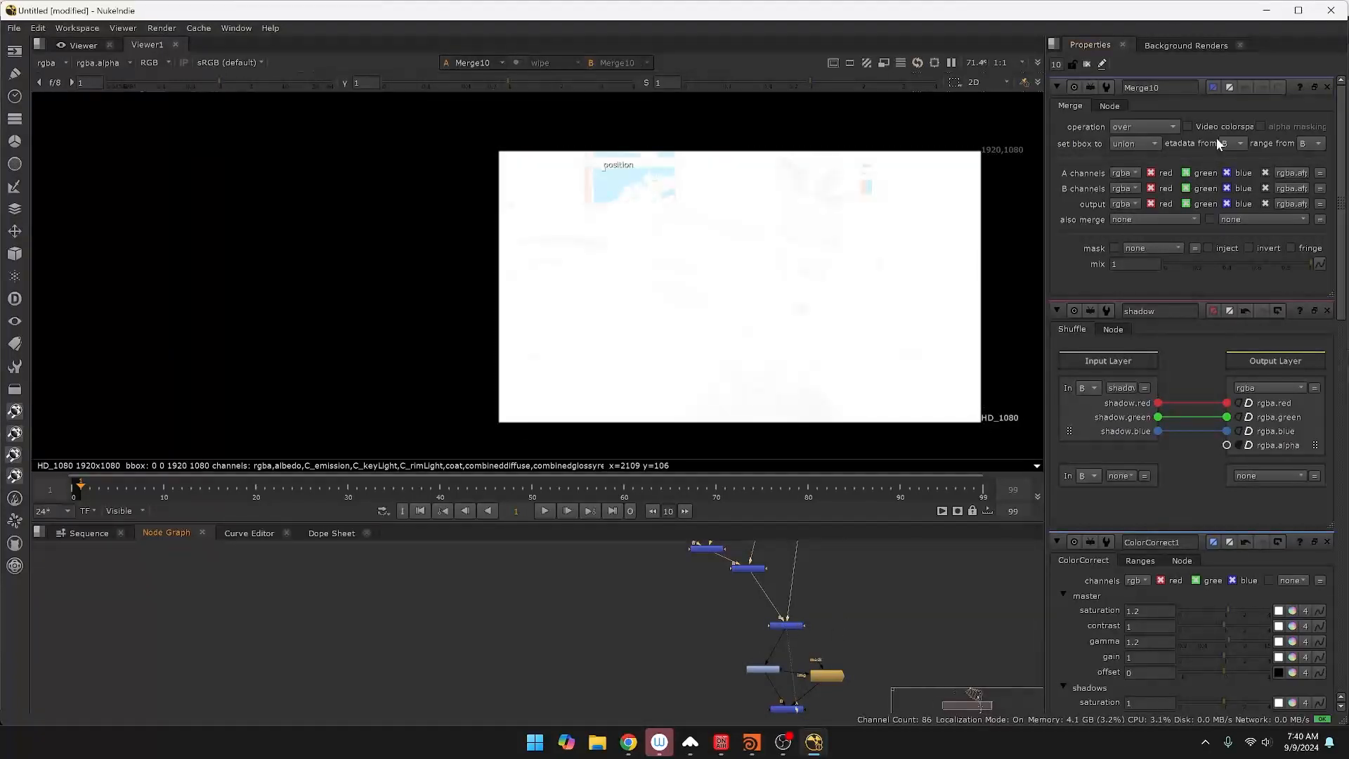
click(1150, 127)
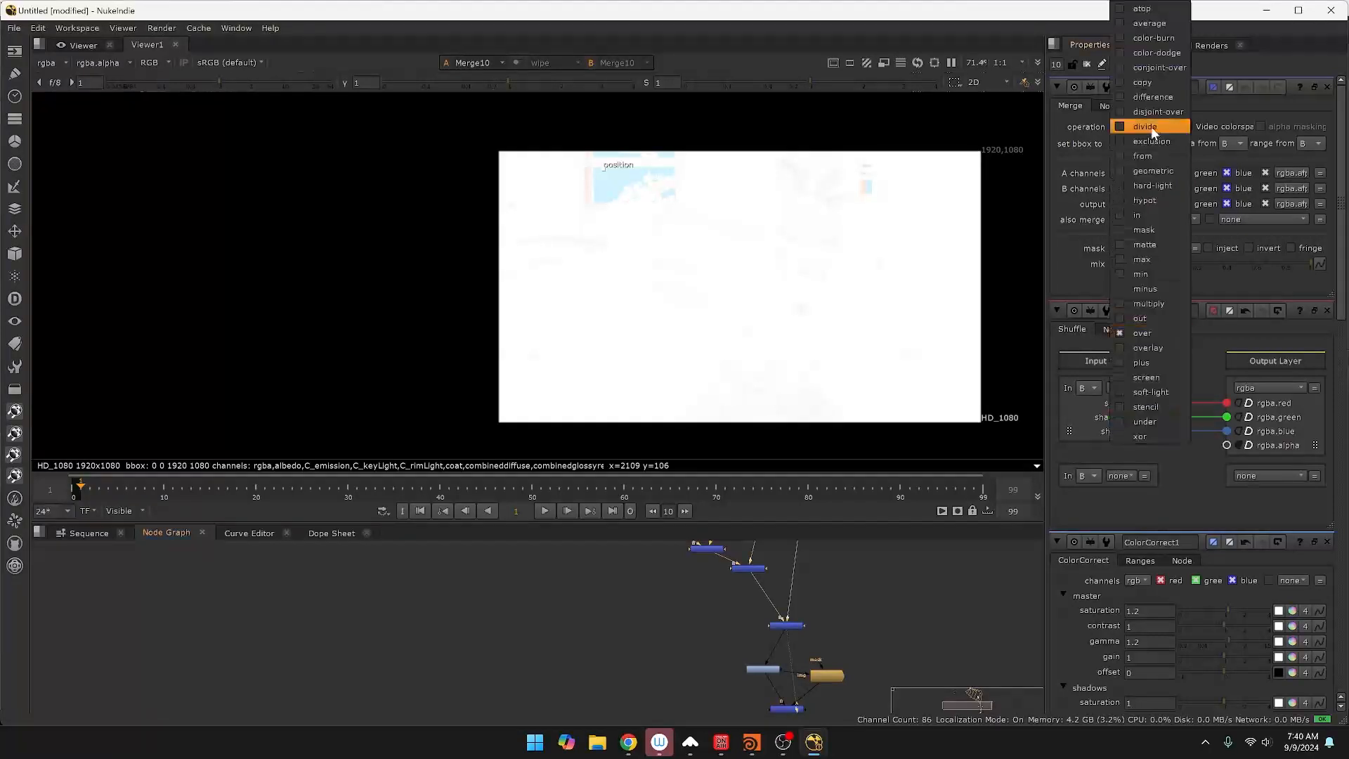
click(1167, 303)
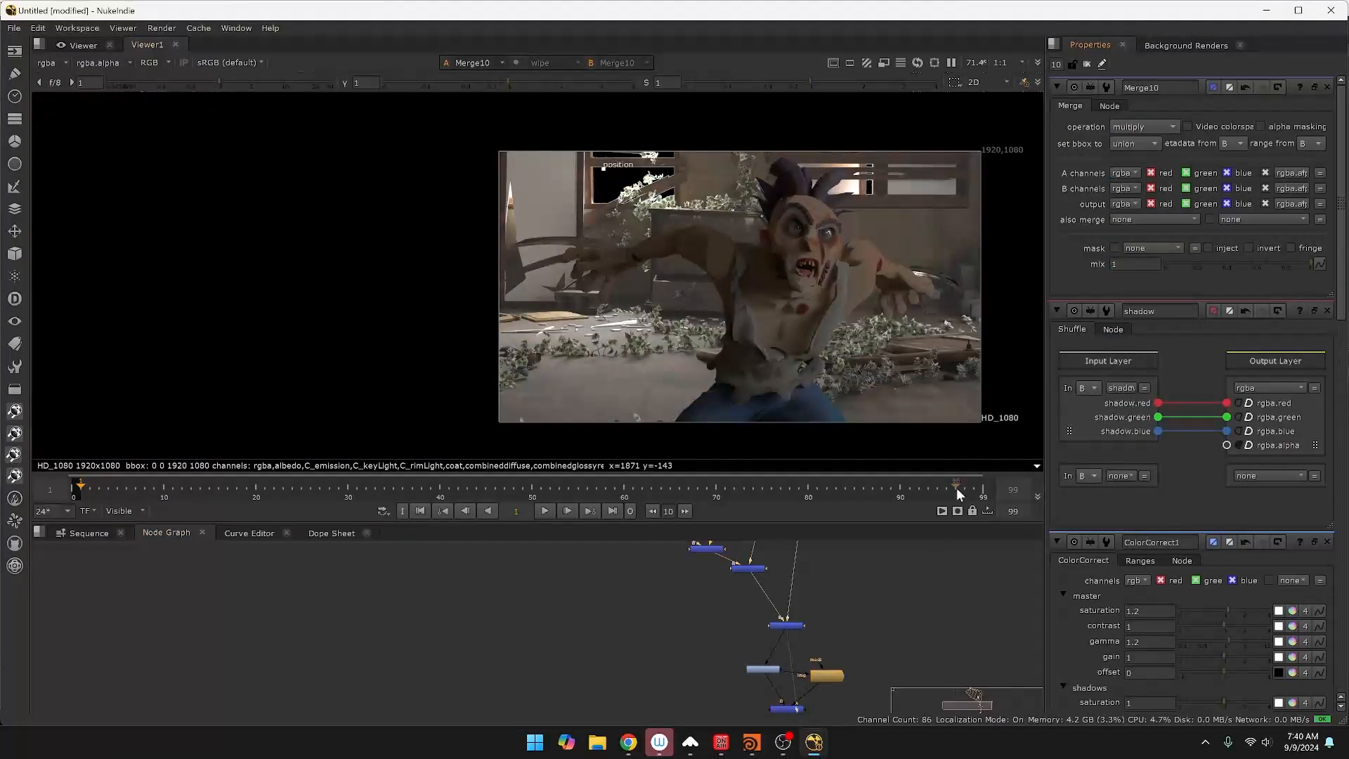
Add a Grade node and place it on the connection between the shadow Shuffle and Merge10.
mouse_move(891, 606)
middle_down()
mouse_move(875, 686)
mouse_move(864, 667)
middle_up()
middle_drag(891, 576, 876, 676)
mouse_move(886, 612)
middle_down()
mouse_move(924, 659)
mouse_move(878, 625)
mouse_move(879, 593)
middle_up()
key(Tab)
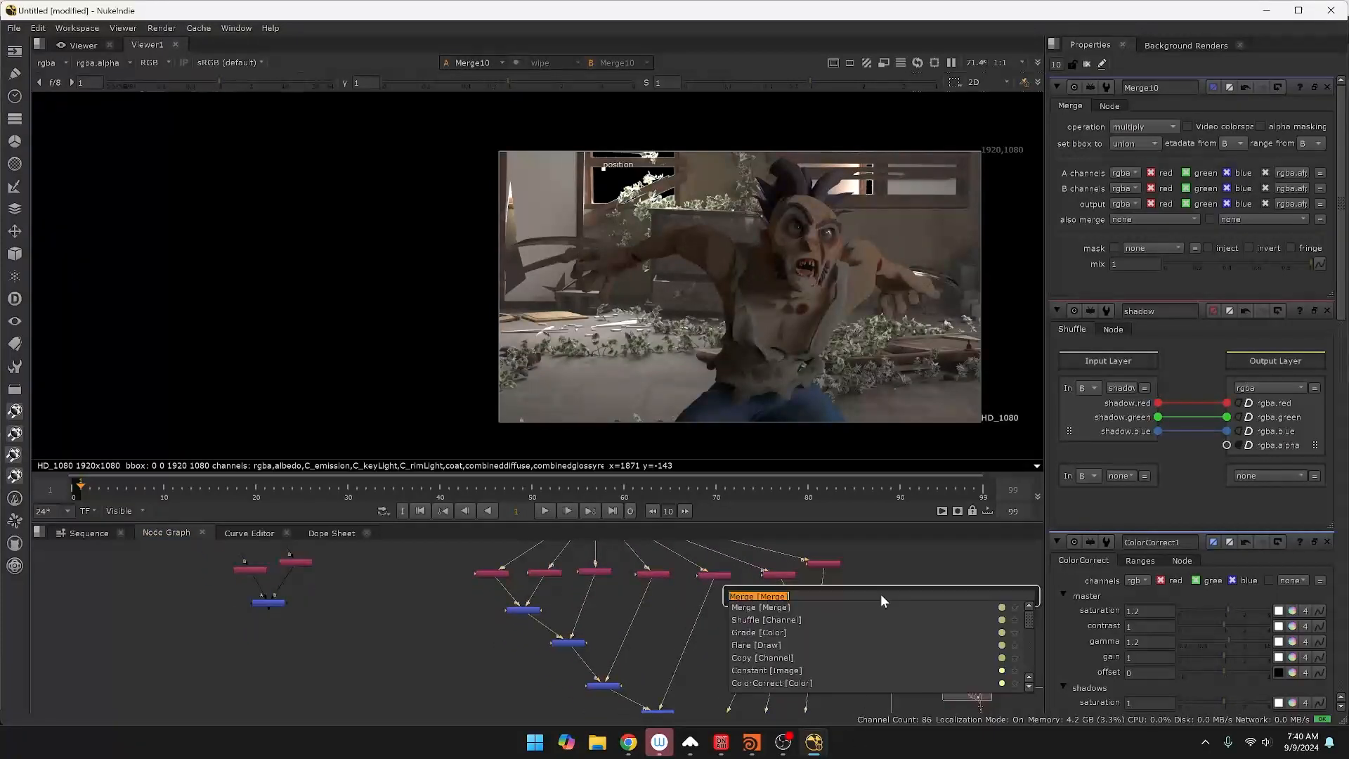
text(gra)
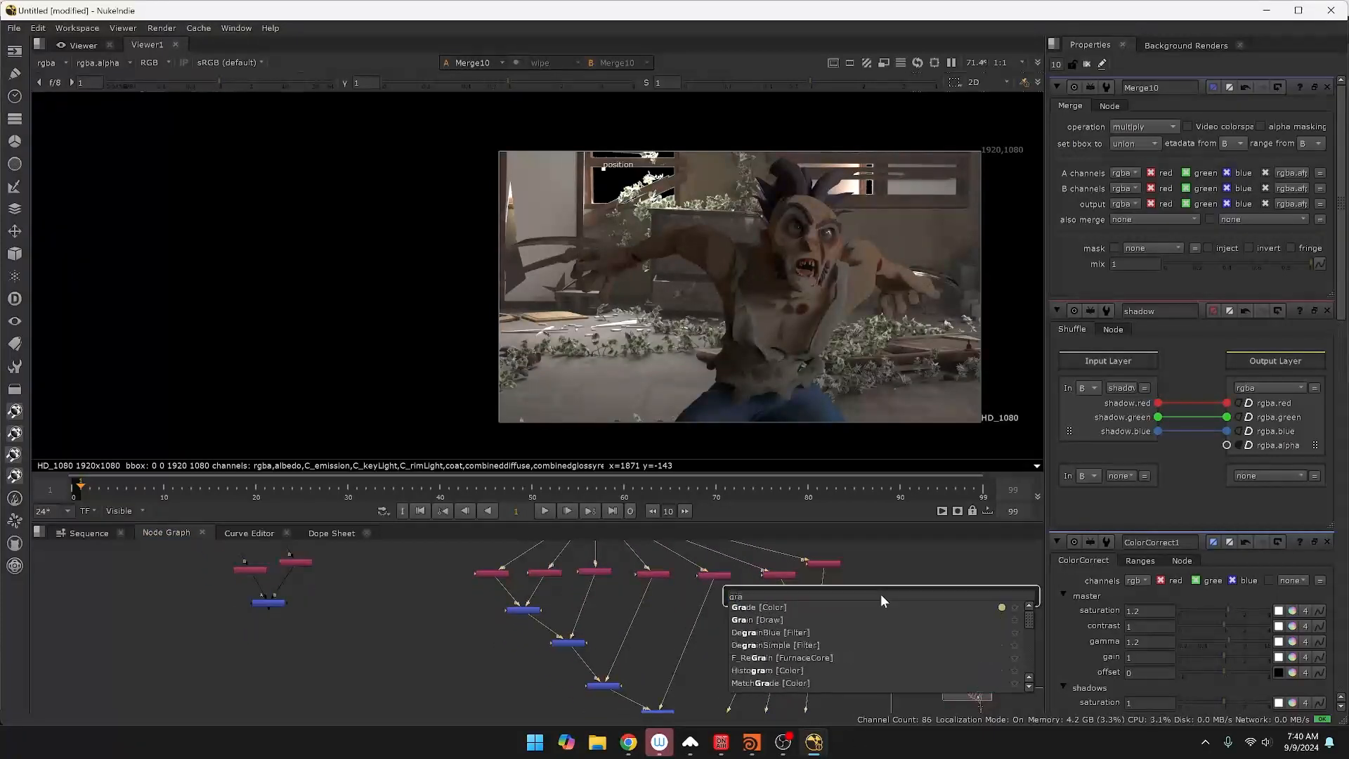
key(Return)
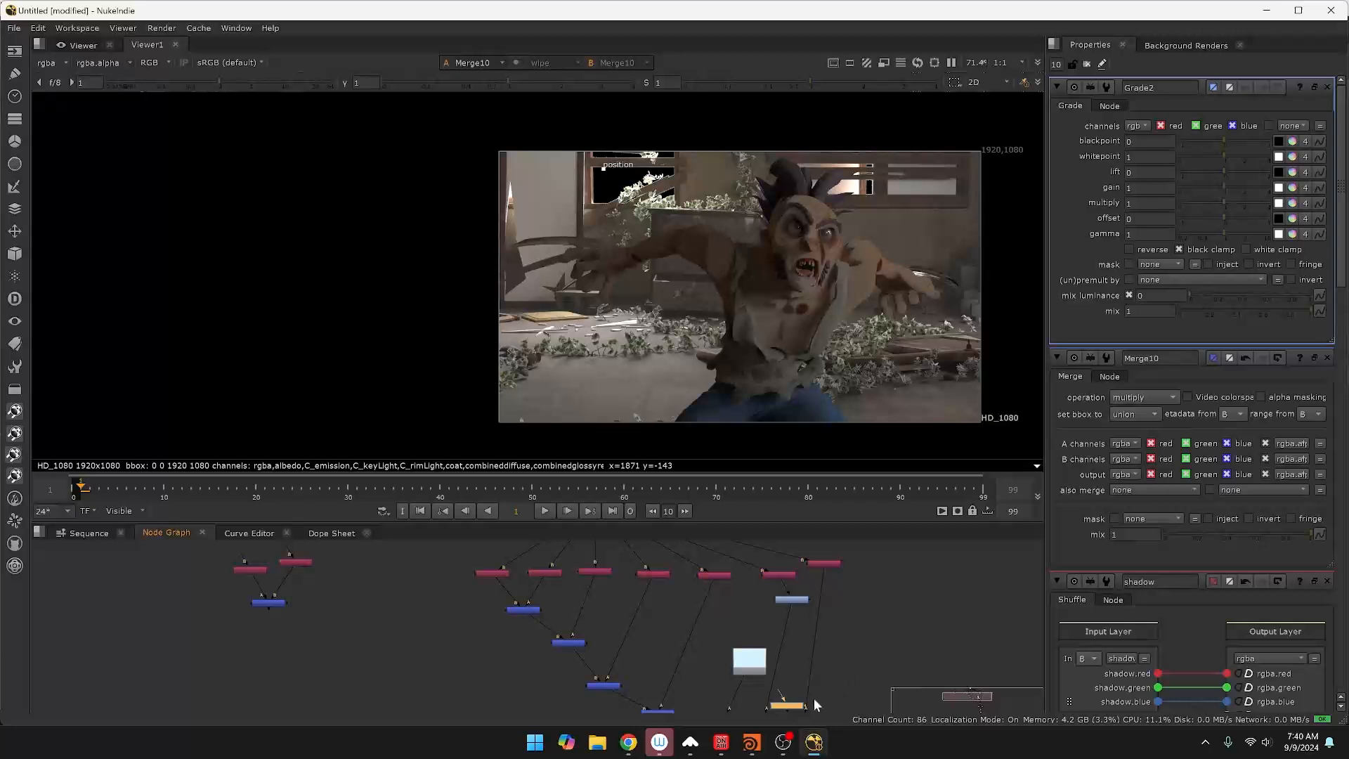
drag(788, 705, 809, 704)
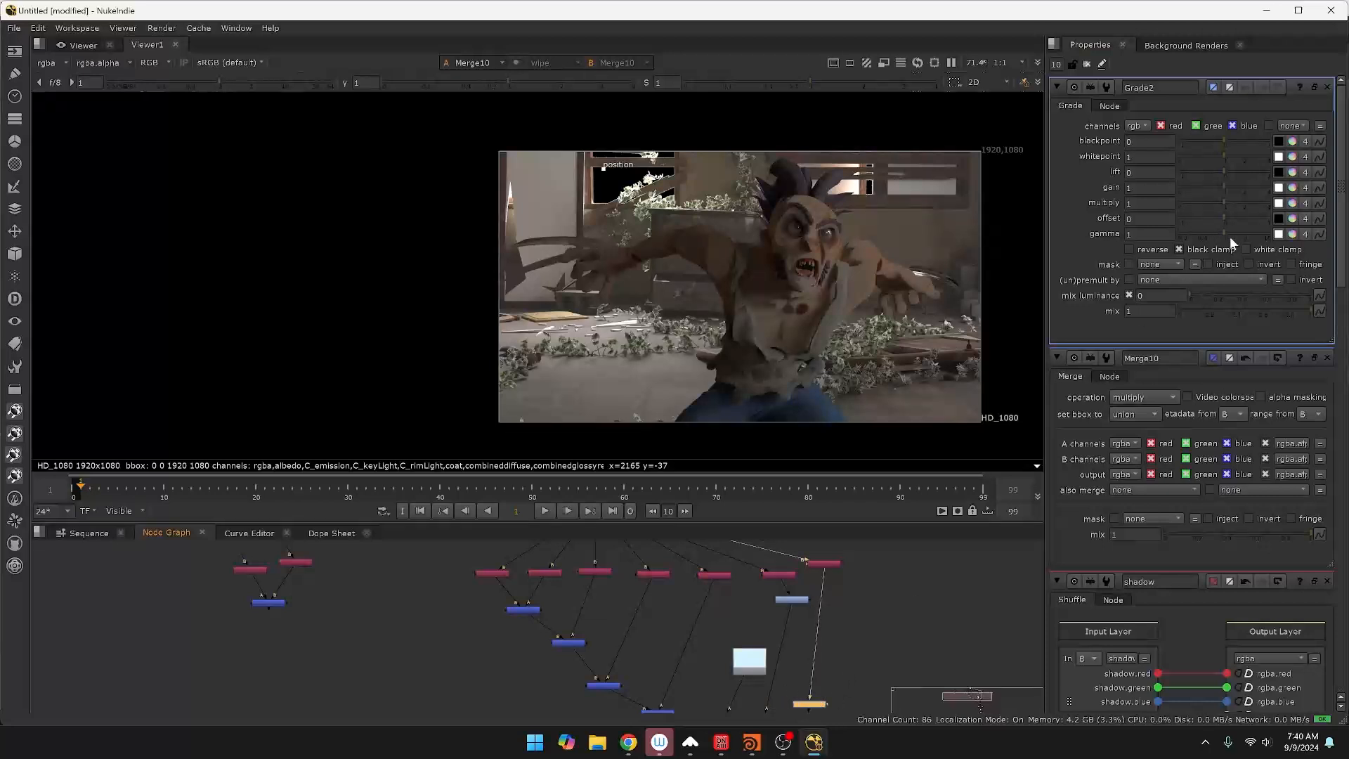
Try gamma values of 0.2 and 0.58 and a whitepoint adjustment on Grade2.
drag(1224, 234, 1136, 261)
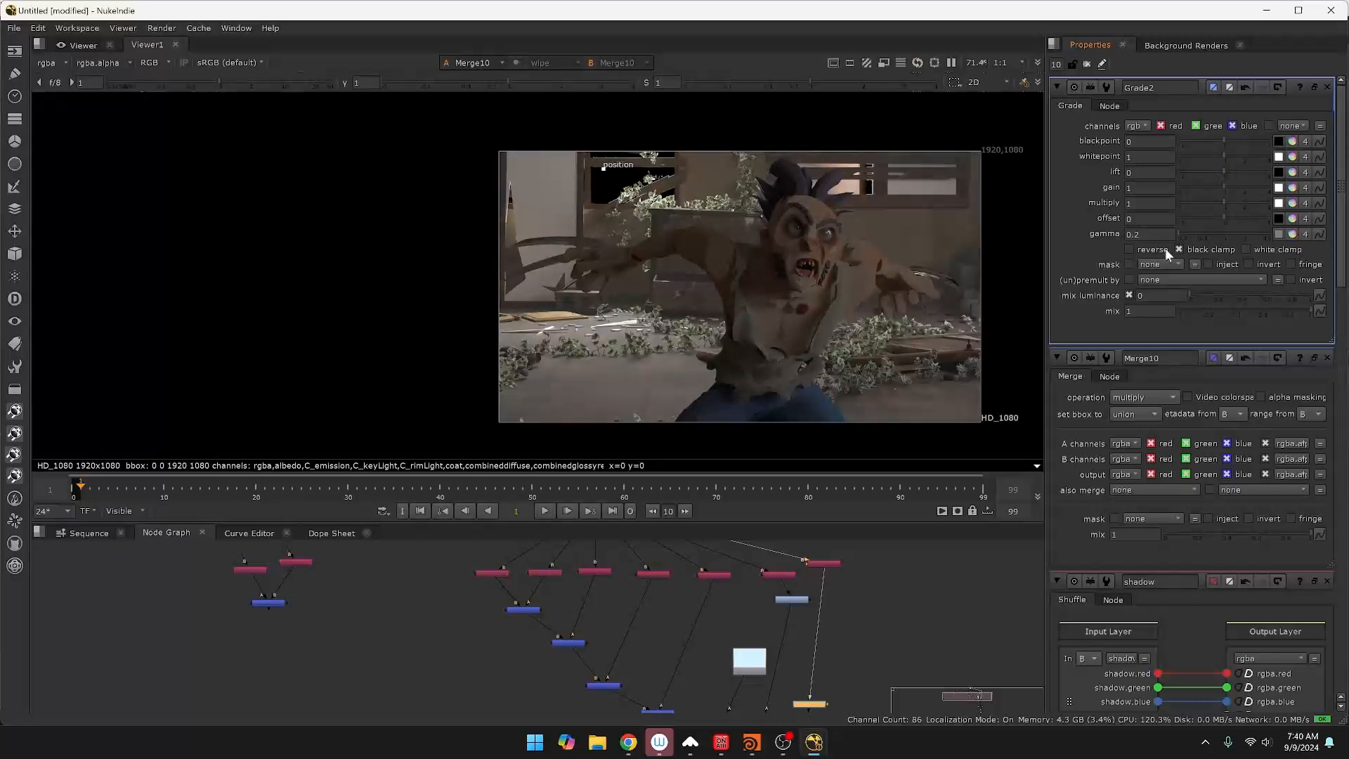
drag(1127, 277, 1209, 267)
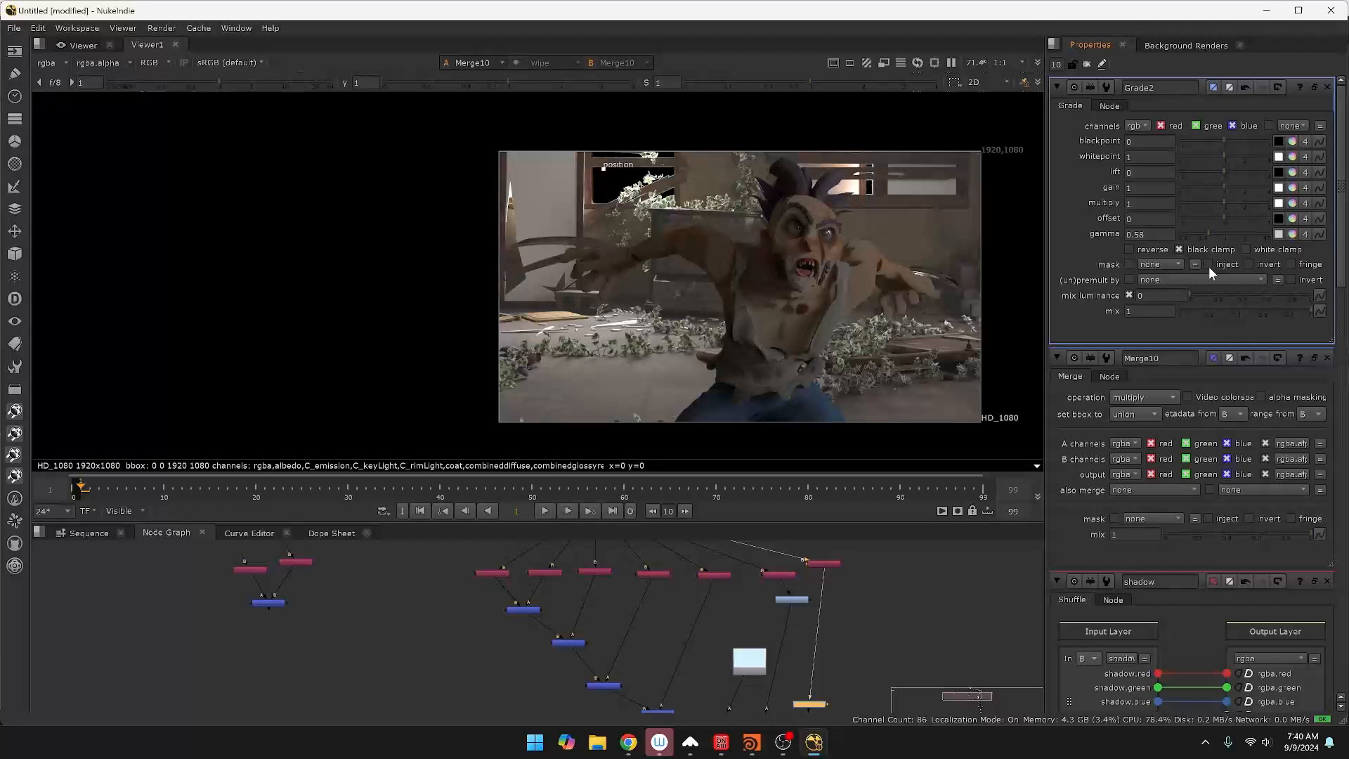
click(1217, 234)
mouse_move(1224, 155)
mouse_down()
mouse_move(1305, 162)
mouse_move(1180, 166)
mouse_move(1259, 169)
mouse_move(1221, 174)
mouse_up()
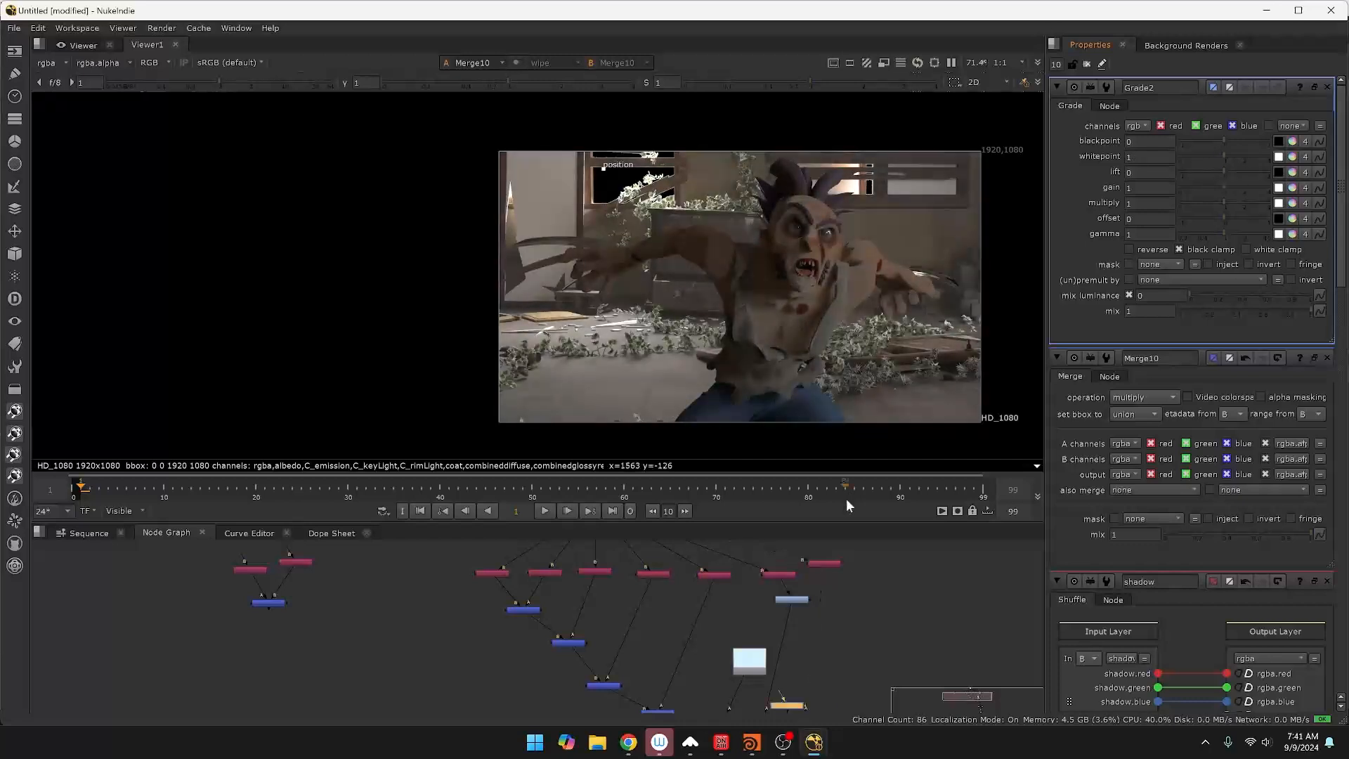
Reinsert Grade2 between the shadow Shuffle and Merge10, set its gamma to 0.28, and try a blackpoint of 0.22.
middle_drag(834, 630, 799, 608)
drag(788, 613, 798, 614)
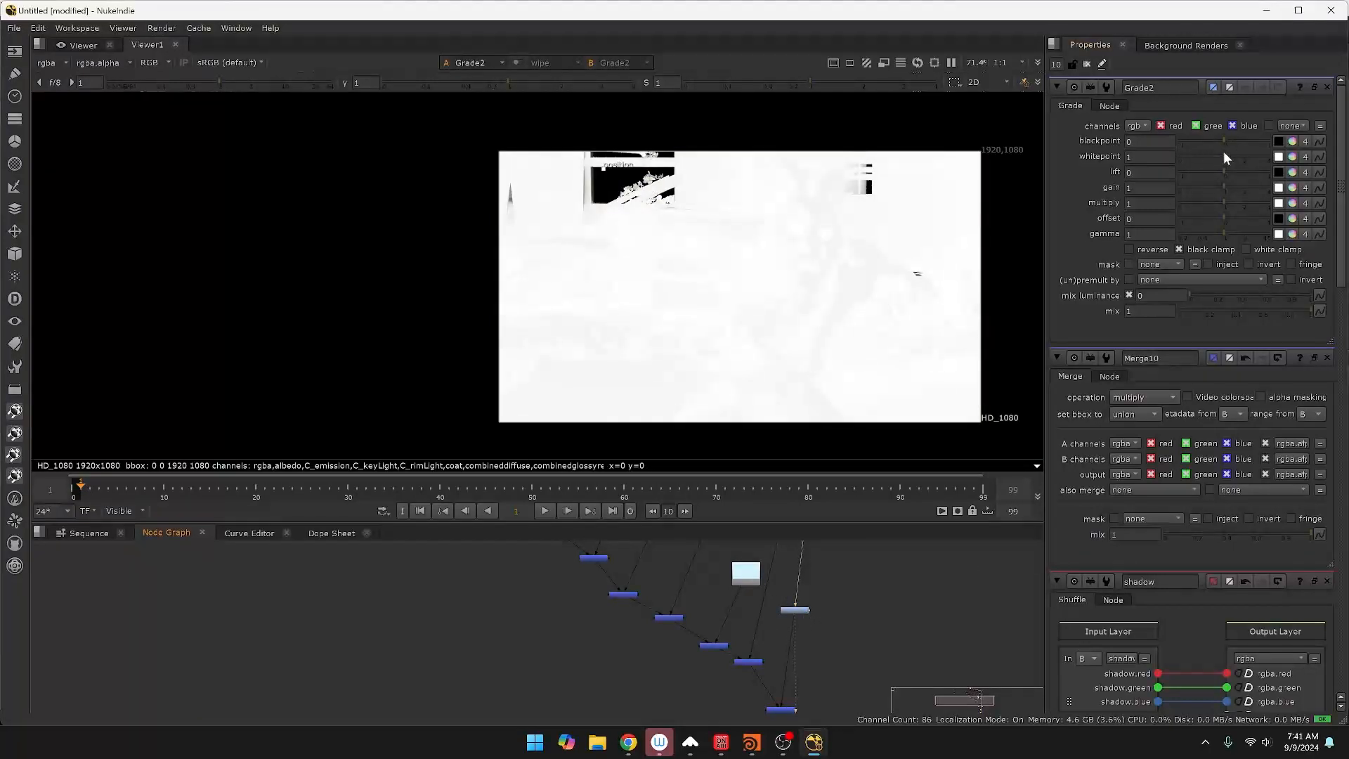
drag(1221, 234, 1187, 237)
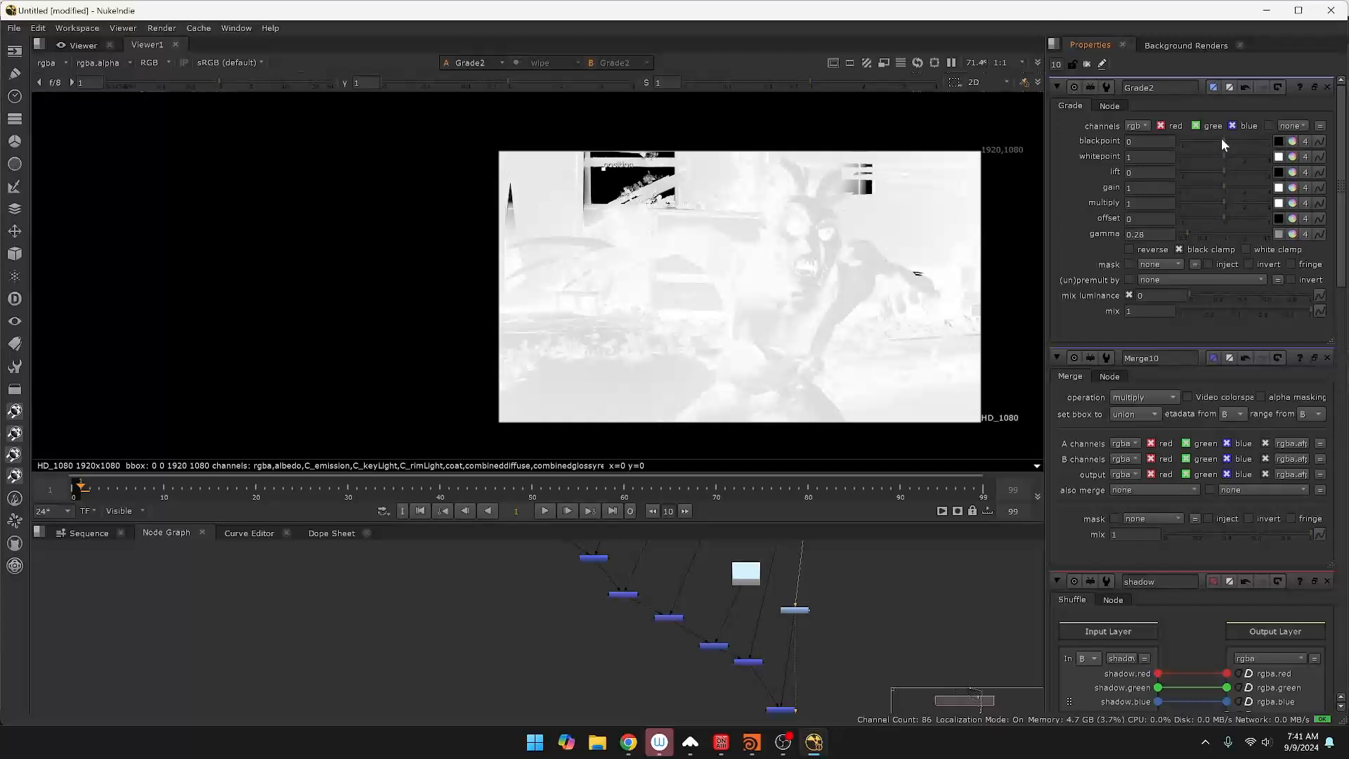
mouse_move(1221, 138)
mouse_down()
mouse_move(1179, 145)
mouse_move(1297, 150)
mouse_move(1223, 151)
mouse_up()
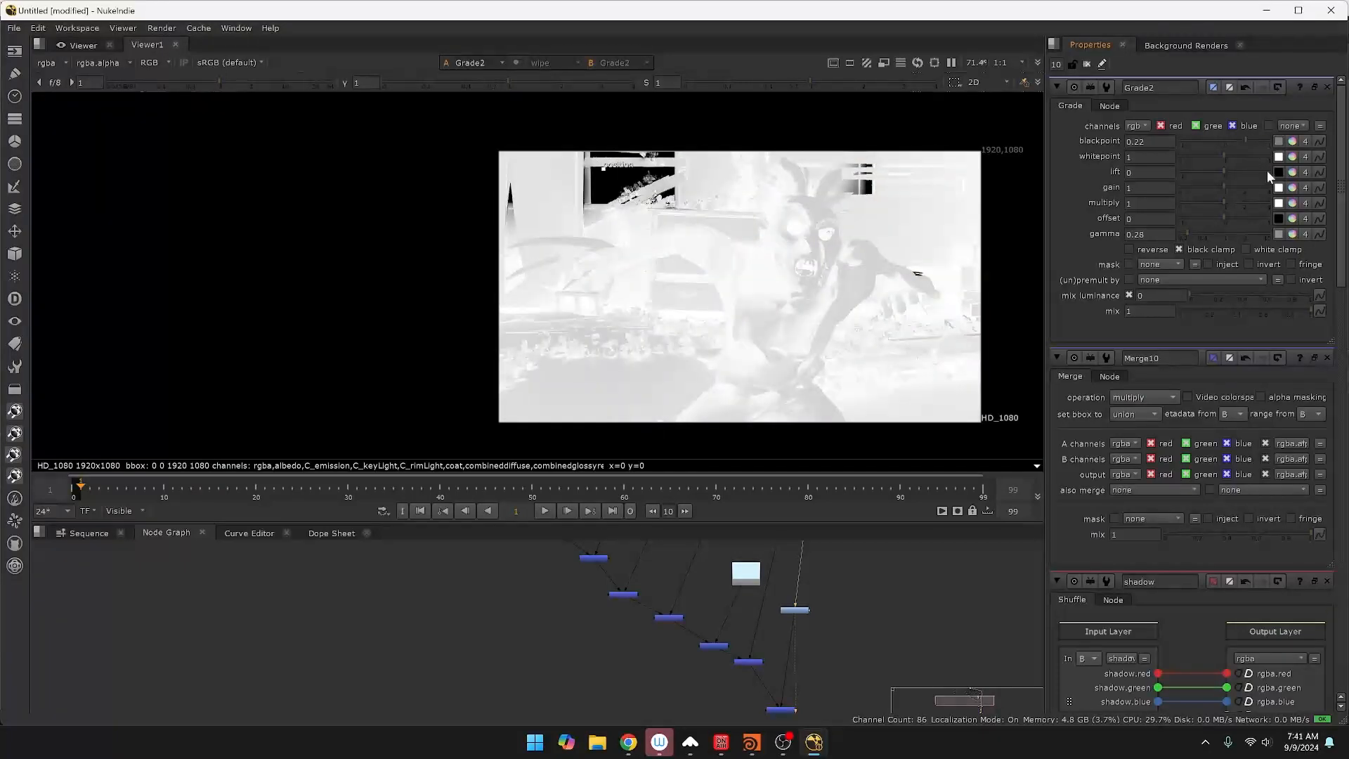
View the final composite at the ZDefocus1 node to check the graded shadow pass.
scroll(870, 614, down, 3)
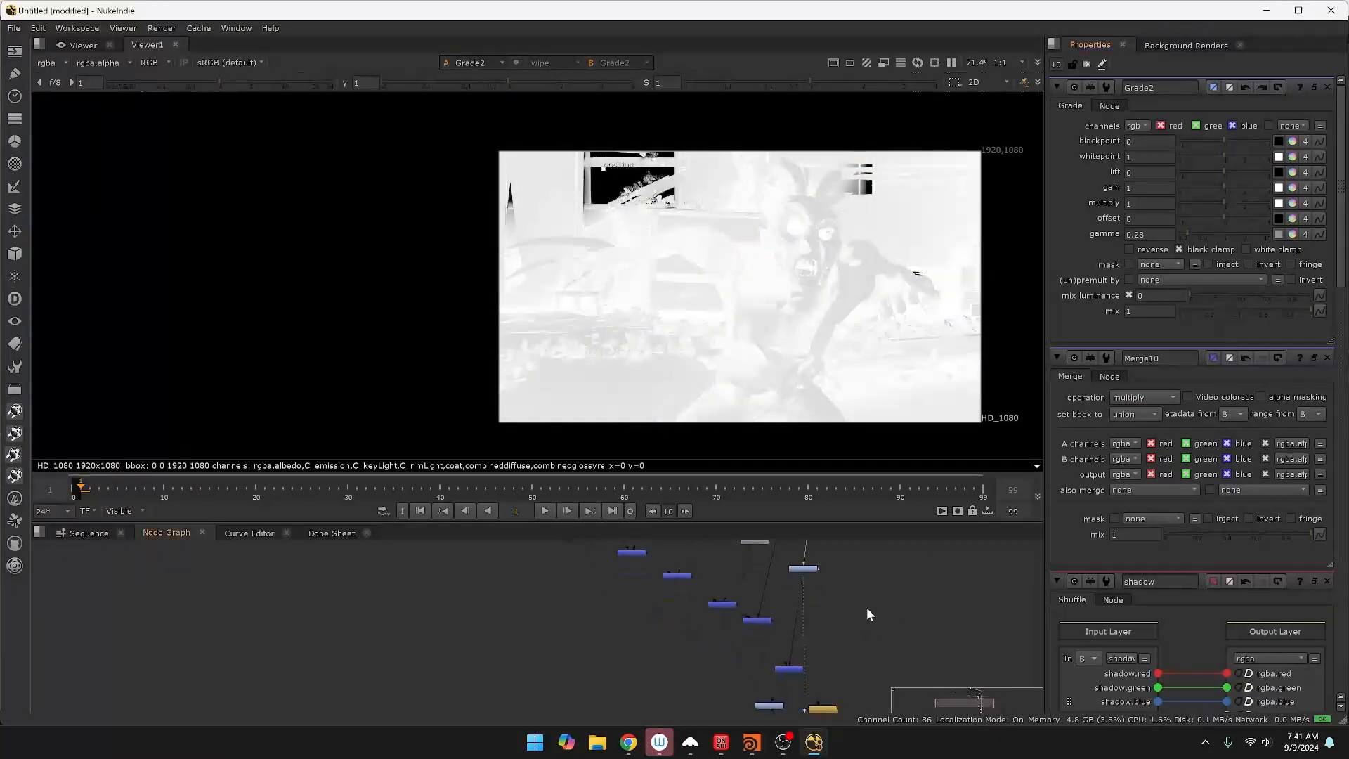
scroll(787, 666, down, 10)
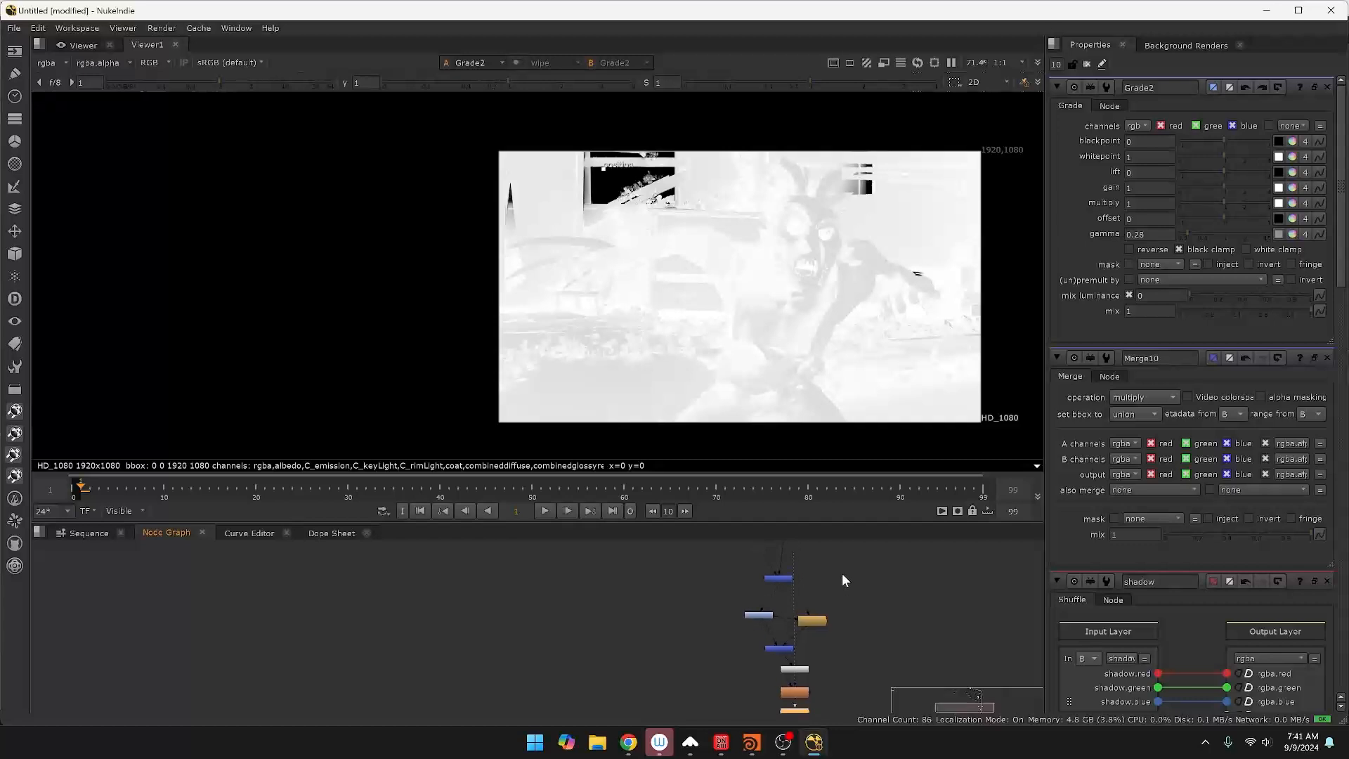
click(793, 656)
key(1)
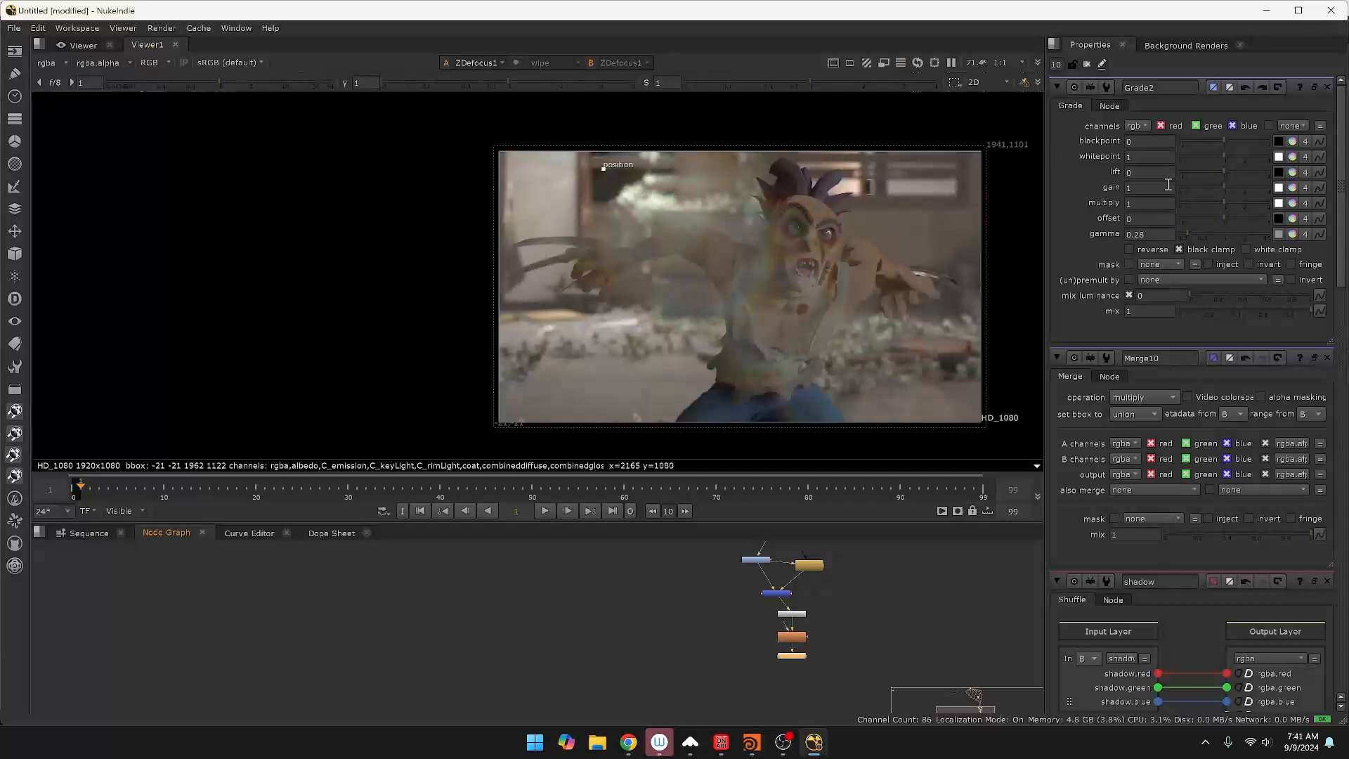
middle_drag(873, 608, 868, 683)
scroll(870, 653, down, 1)
Test a gamma of 2.3 on Grade2 against the final composite, and set it to 0.3.
click(794, 598)
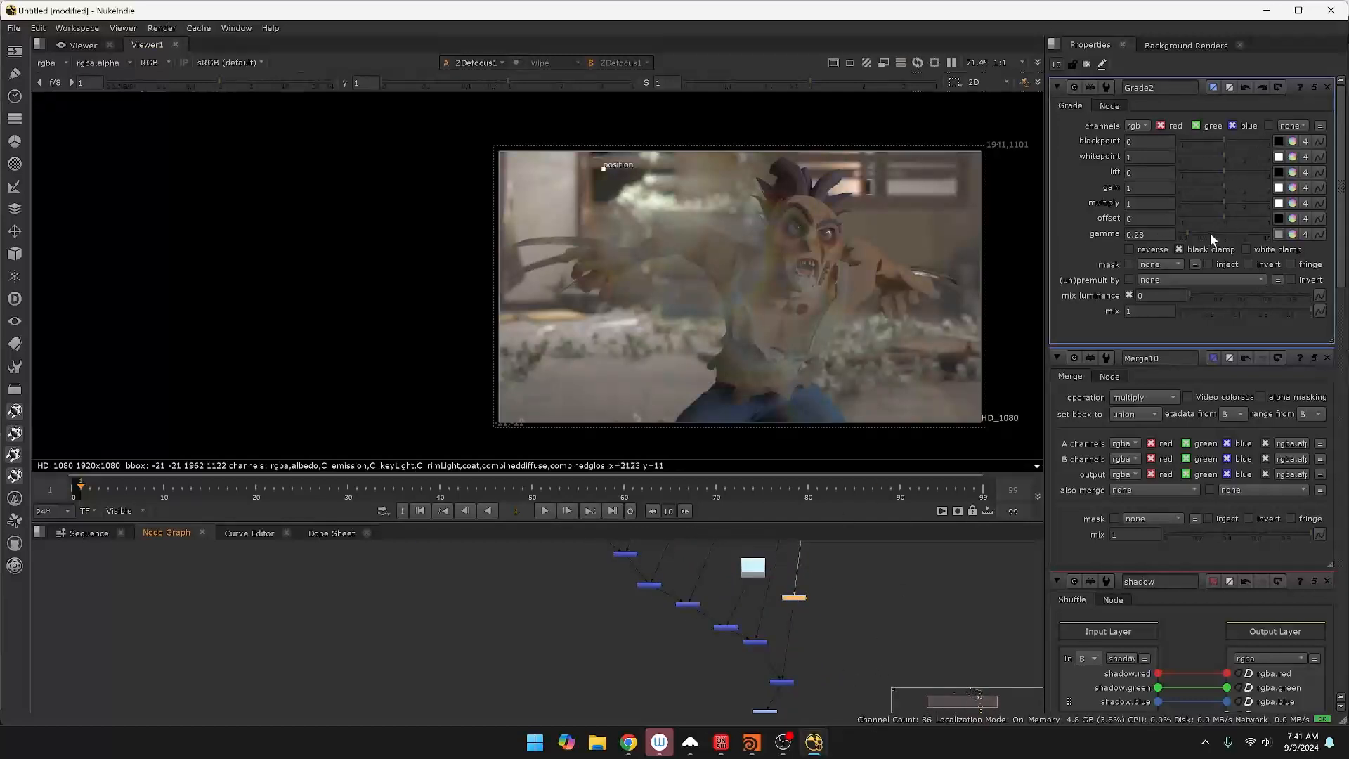
drag(1190, 234, 1248, 236)
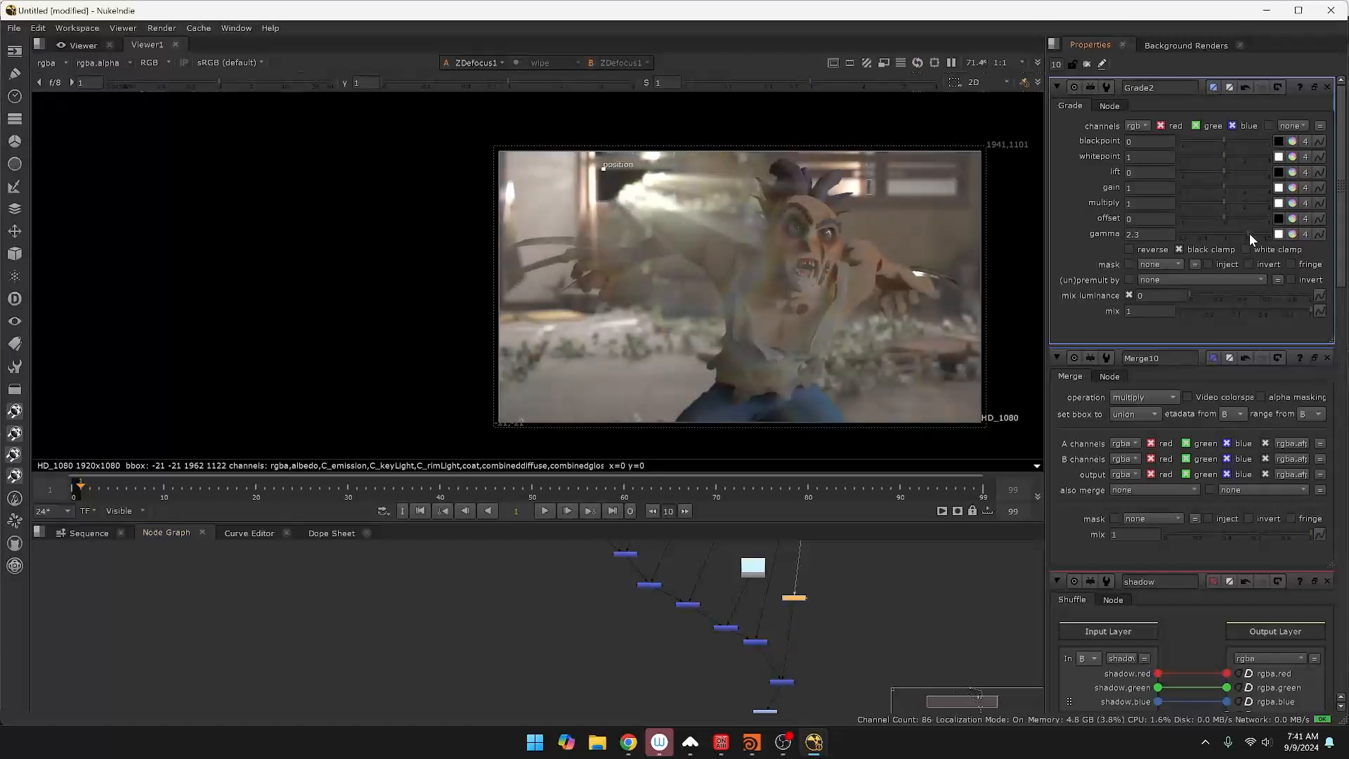
drag(1246, 235, 1186, 244)
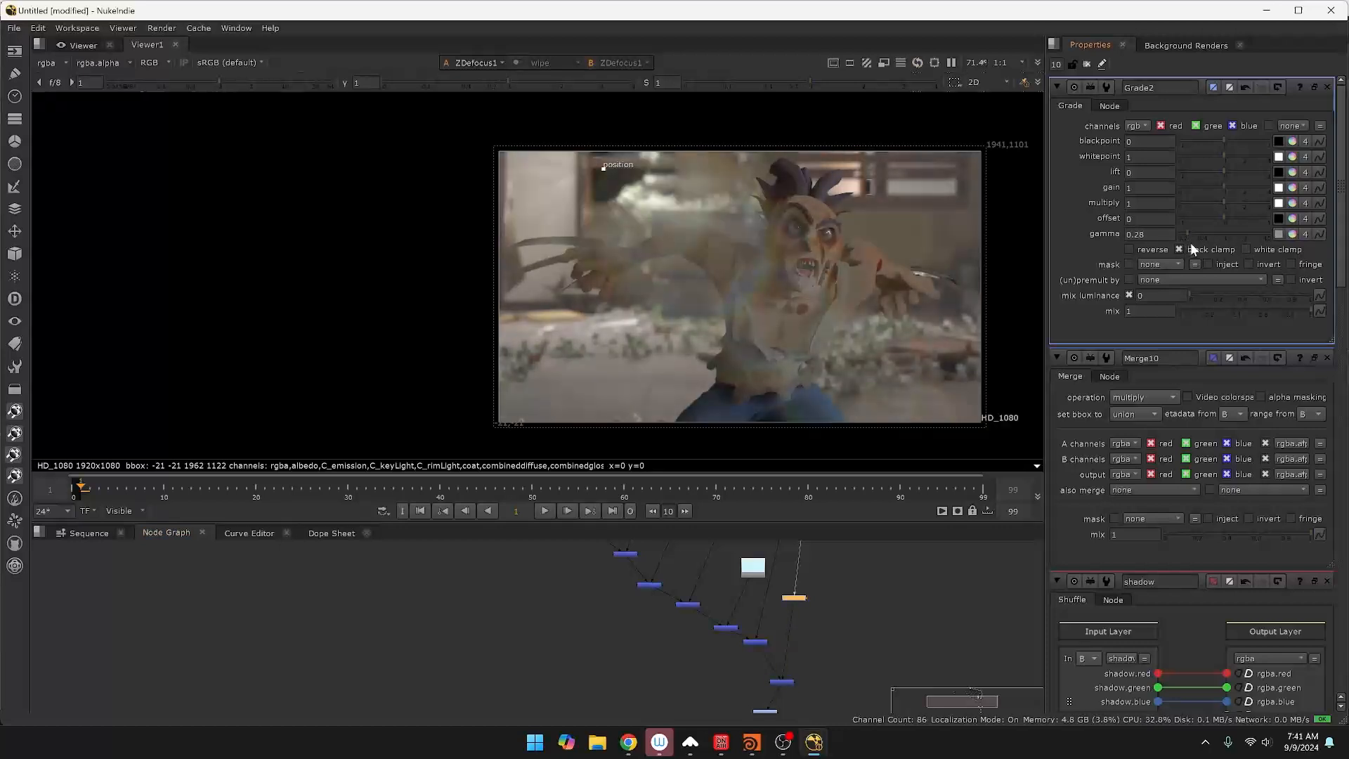
click(1188, 234)
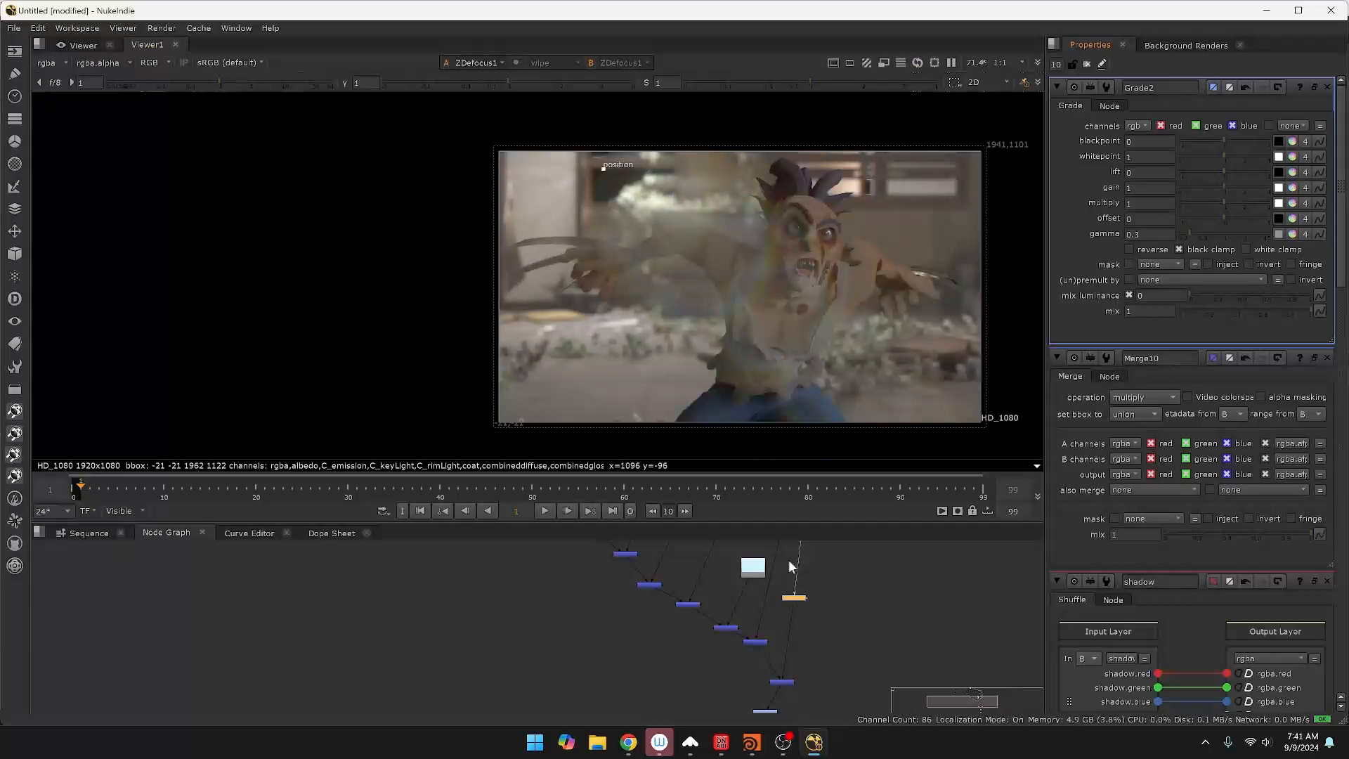
View Merge7's output and move Merge10 slightly up, closer to the merge chain.
middle_drag(832, 592, 861, 611)
click(798, 659)
key(1)
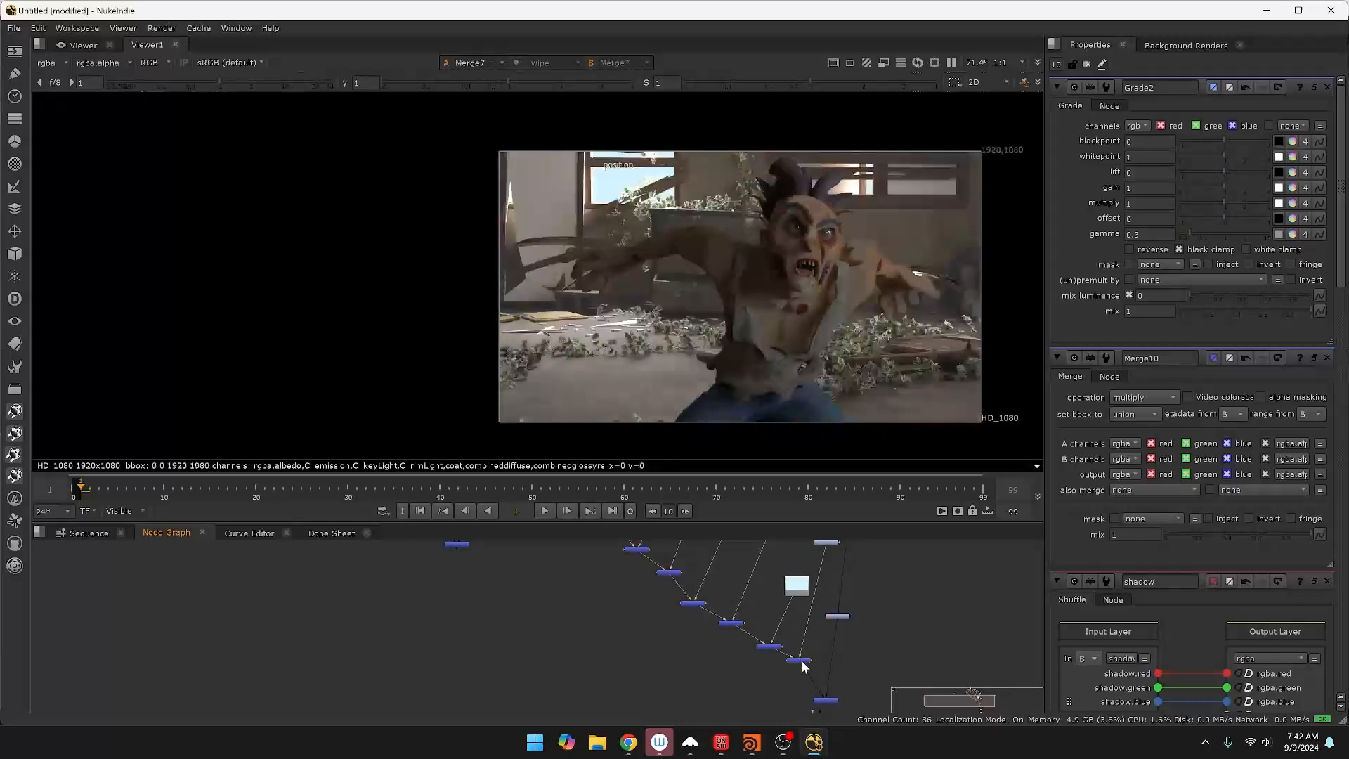
middle_drag(856, 665, 834, 648)
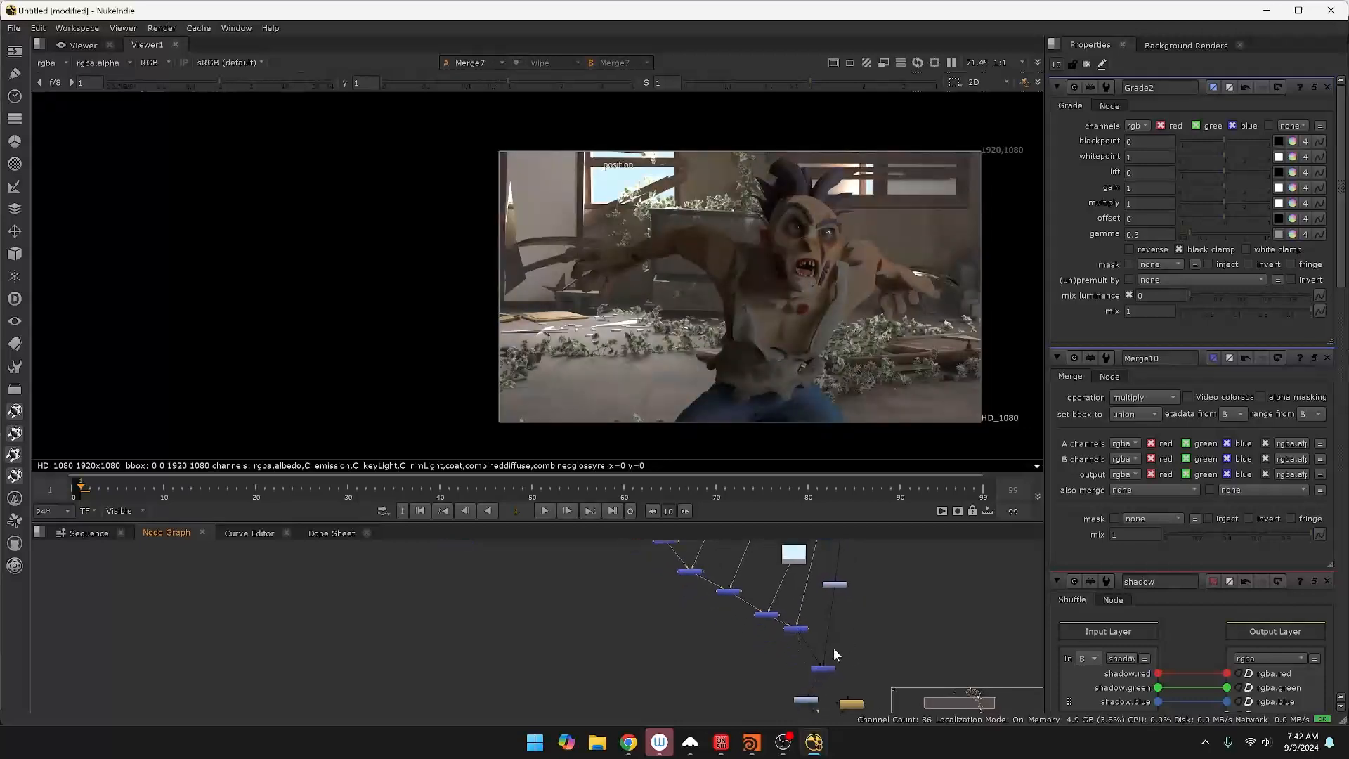
drag(827, 667, 829, 654)
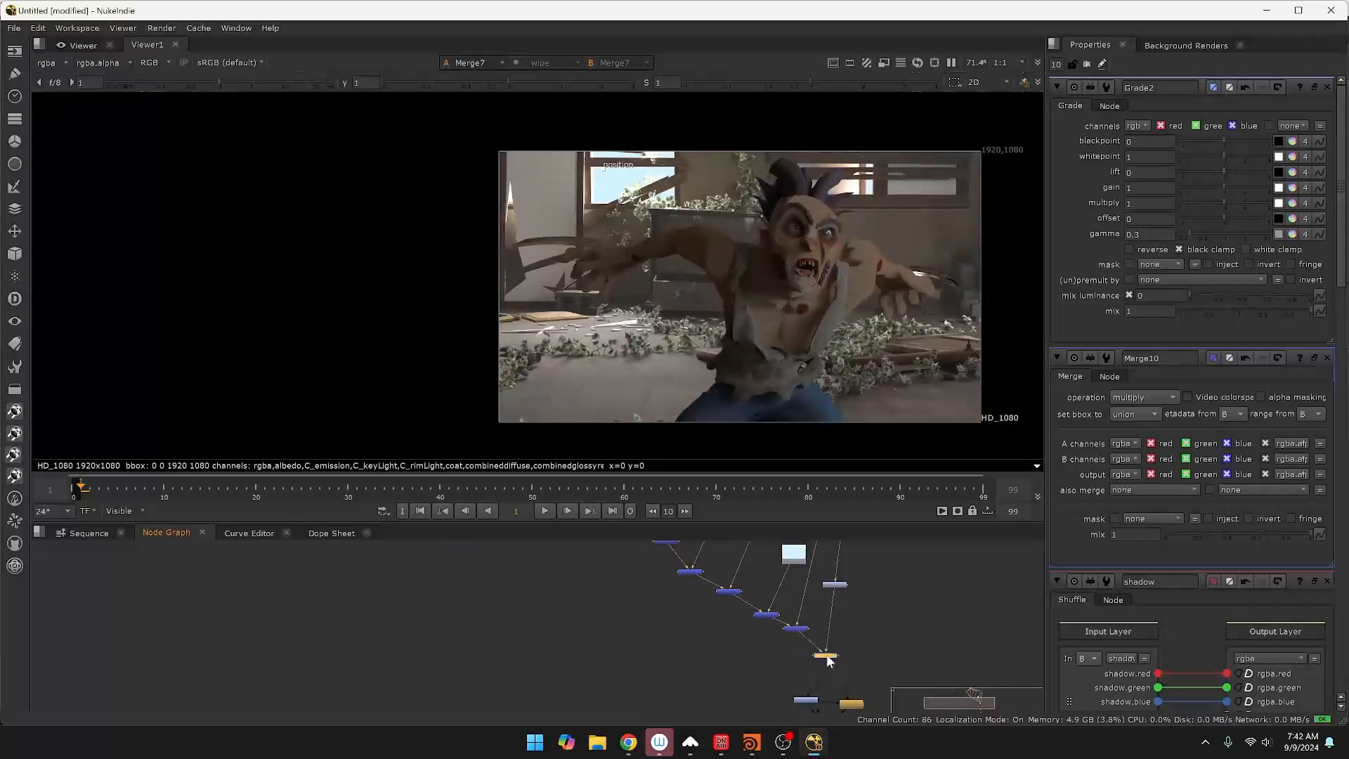
Take Merge10 out of the chain after Merge7, disconnecting it from both Merge7 and the downstream node, and move it up.
scroll(832, 654, up, 3)
scroll(834, 659, up, 3)
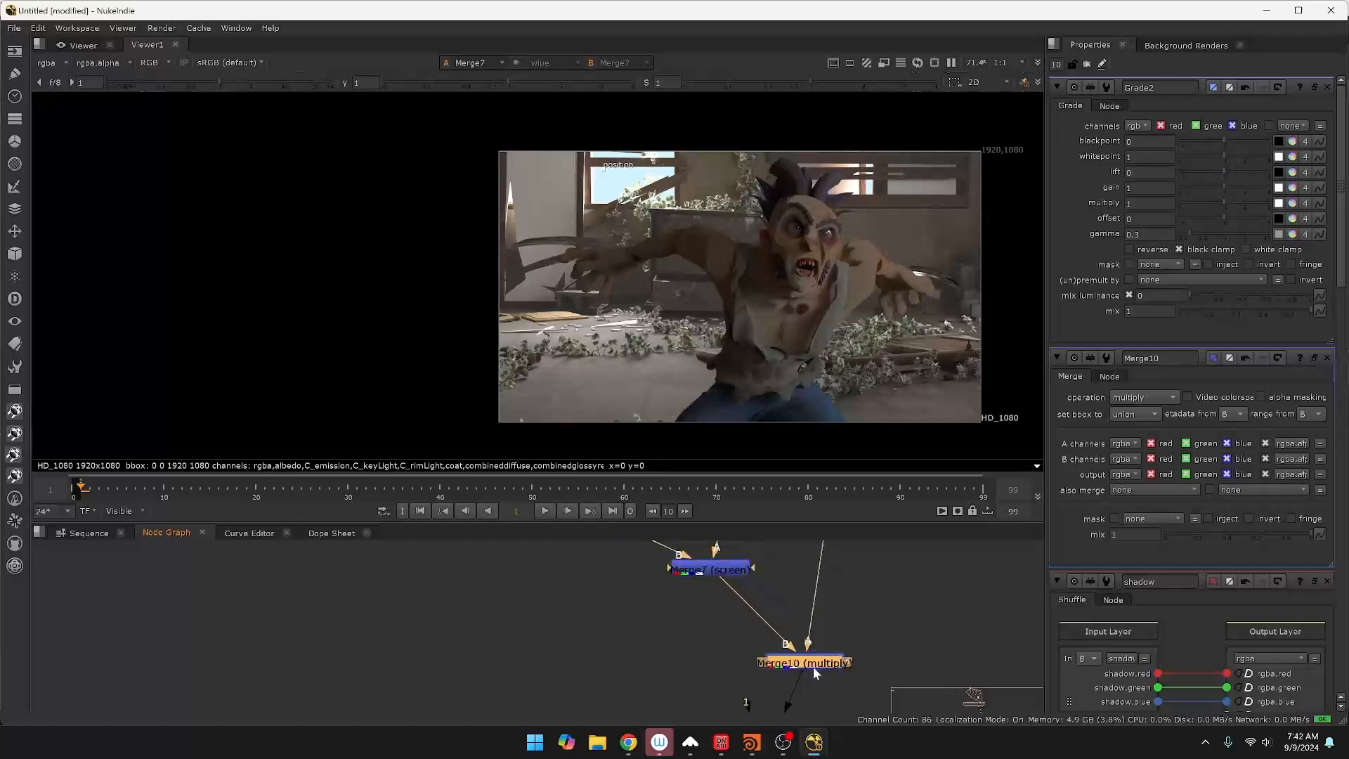
drag(810, 664, 824, 580)
click(797, 683)
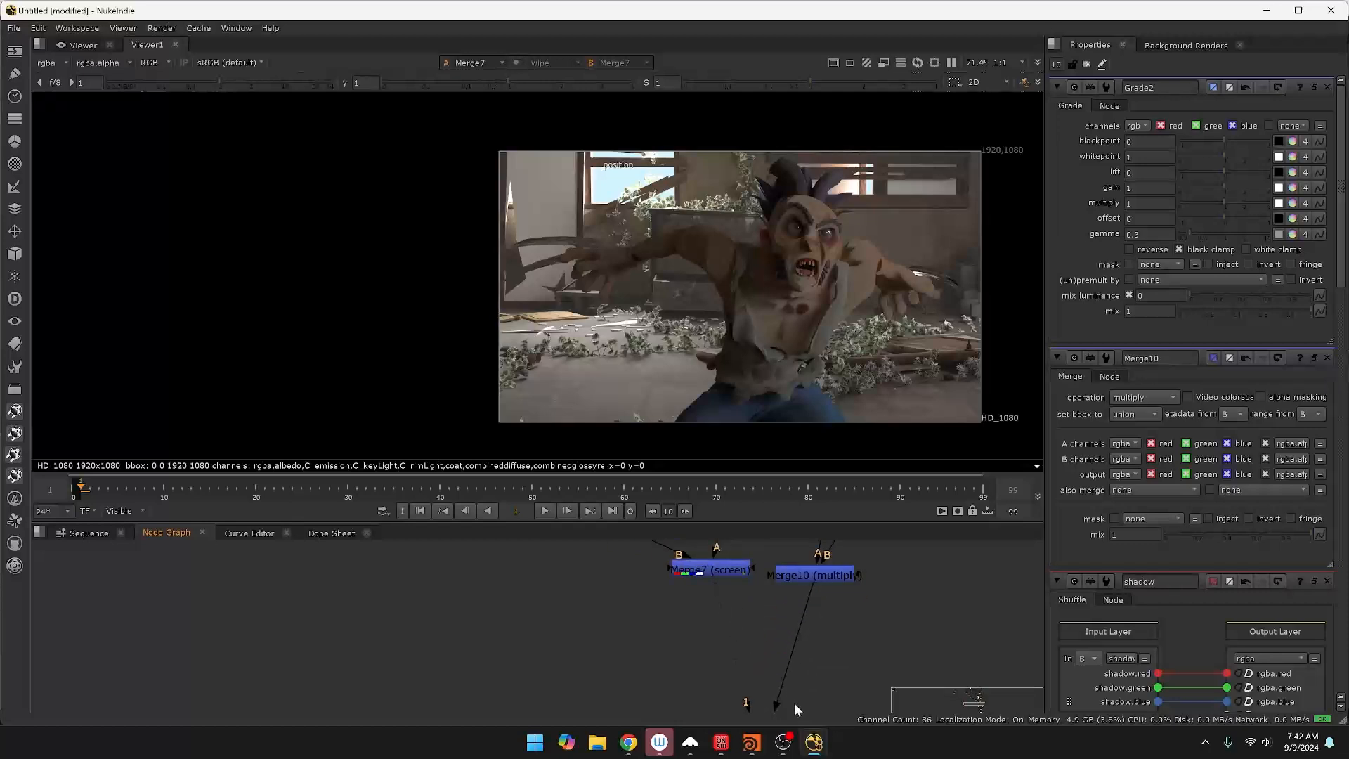
mouse_move(778, 713)
mouse_down()
mouse_move(808, 660)
mouse_move(777, 701)
mouse_up()
middle_drag(808, 697, 803, 648)
drag(776, 706, 778, 704)
middle_drag(781, 616, 780, 729)
scroll(867, 679, down, 2)
Insert Merge10 just before Merge6, connecting its B input to the preceding merge and Merge6's B input to Merge10.
drag(850, 658, 826, 615)
middle_drag(865, 614, 865, 661)
drag(864, 672, 670, 630)
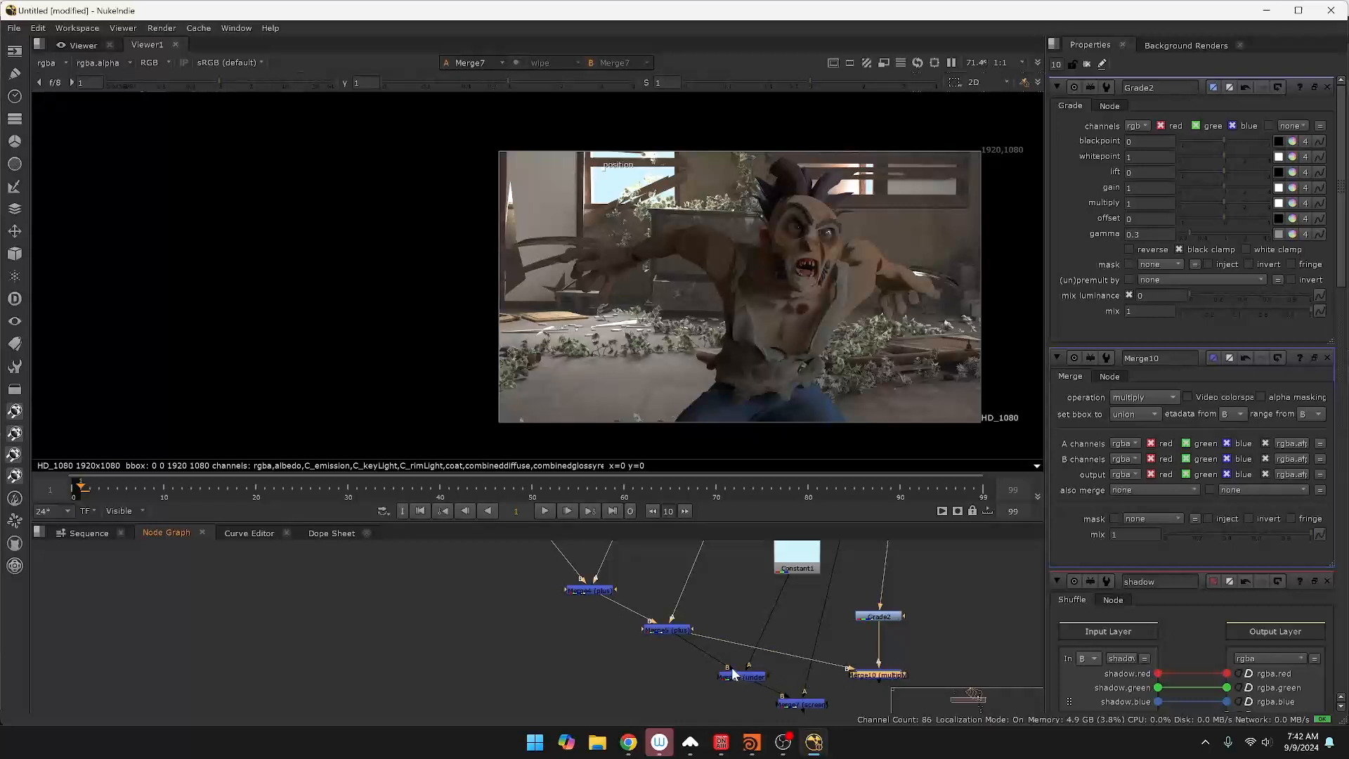
drag(728, 668, 783, 676)
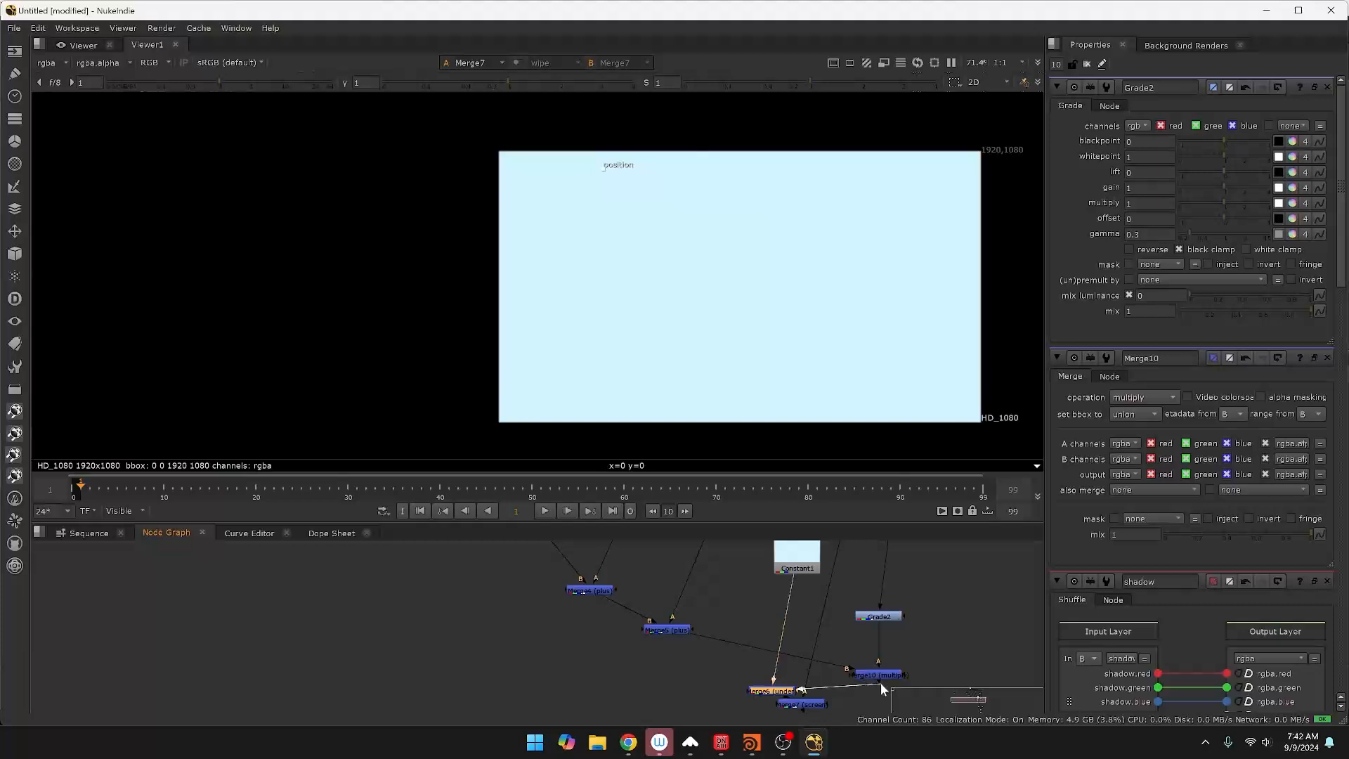
drag(782, 674, 708, 651)
mouse_move(752, 693)
mouse_down()
mouse_move(763, 689)
mouse_move(751, 676)
mouse_up()
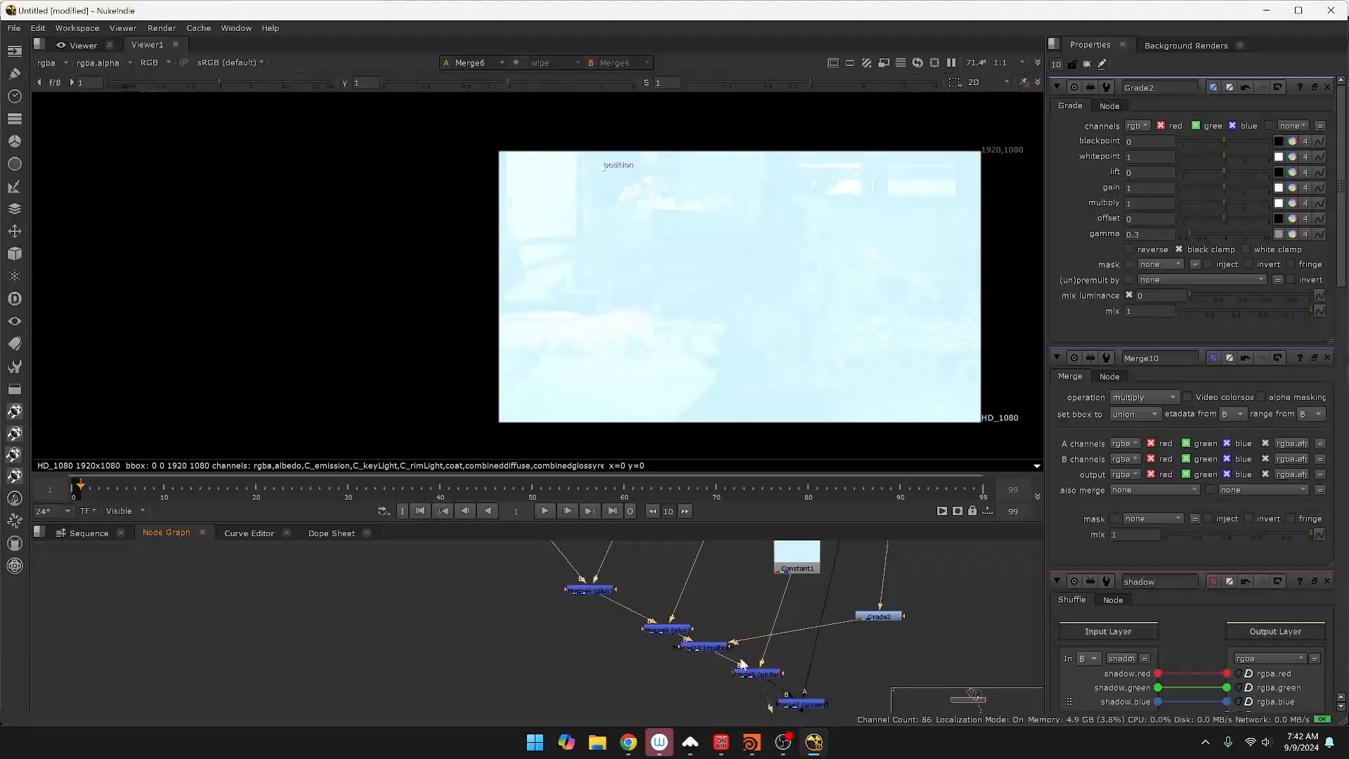
View the outputs of Merge10, Grade2 and the shadow Shuffle in turn, opening Merge10's properties.
key(1)
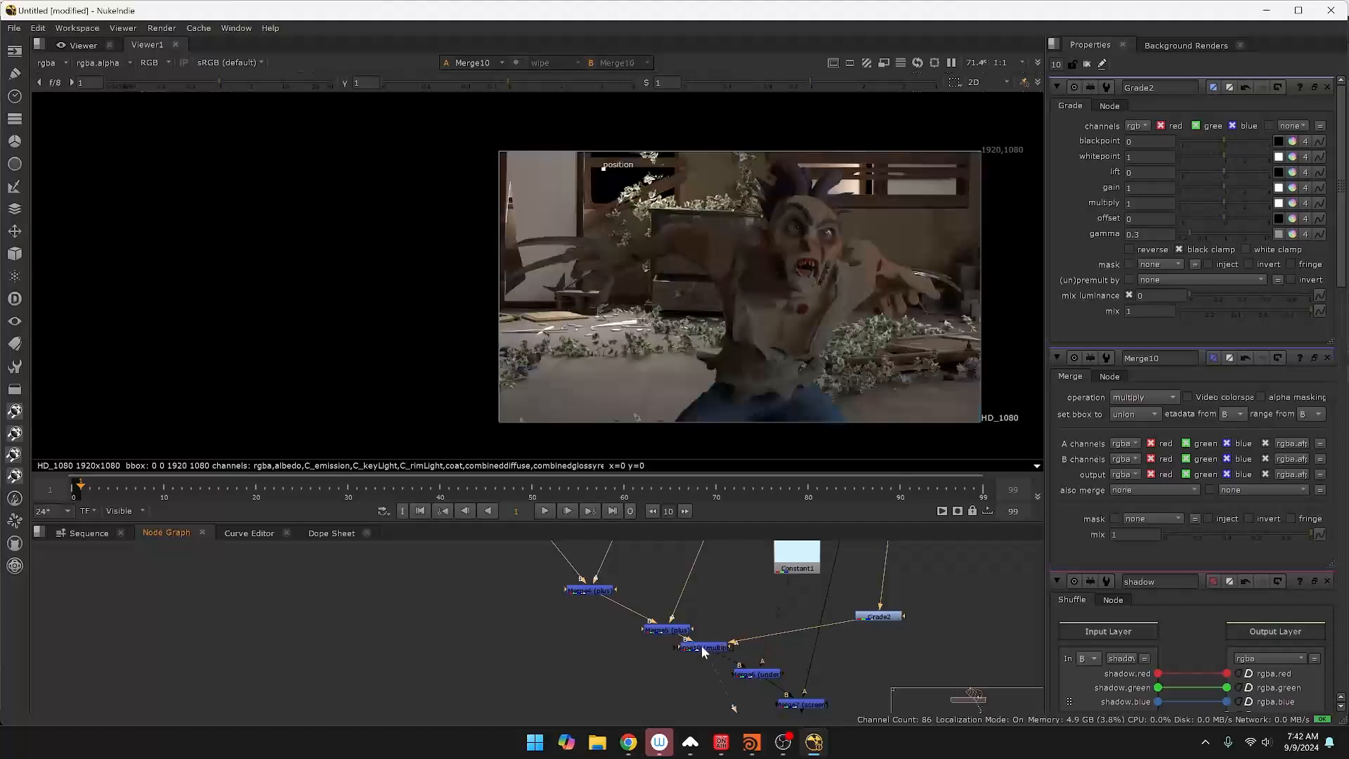
drag(701, 647, 706, 652)
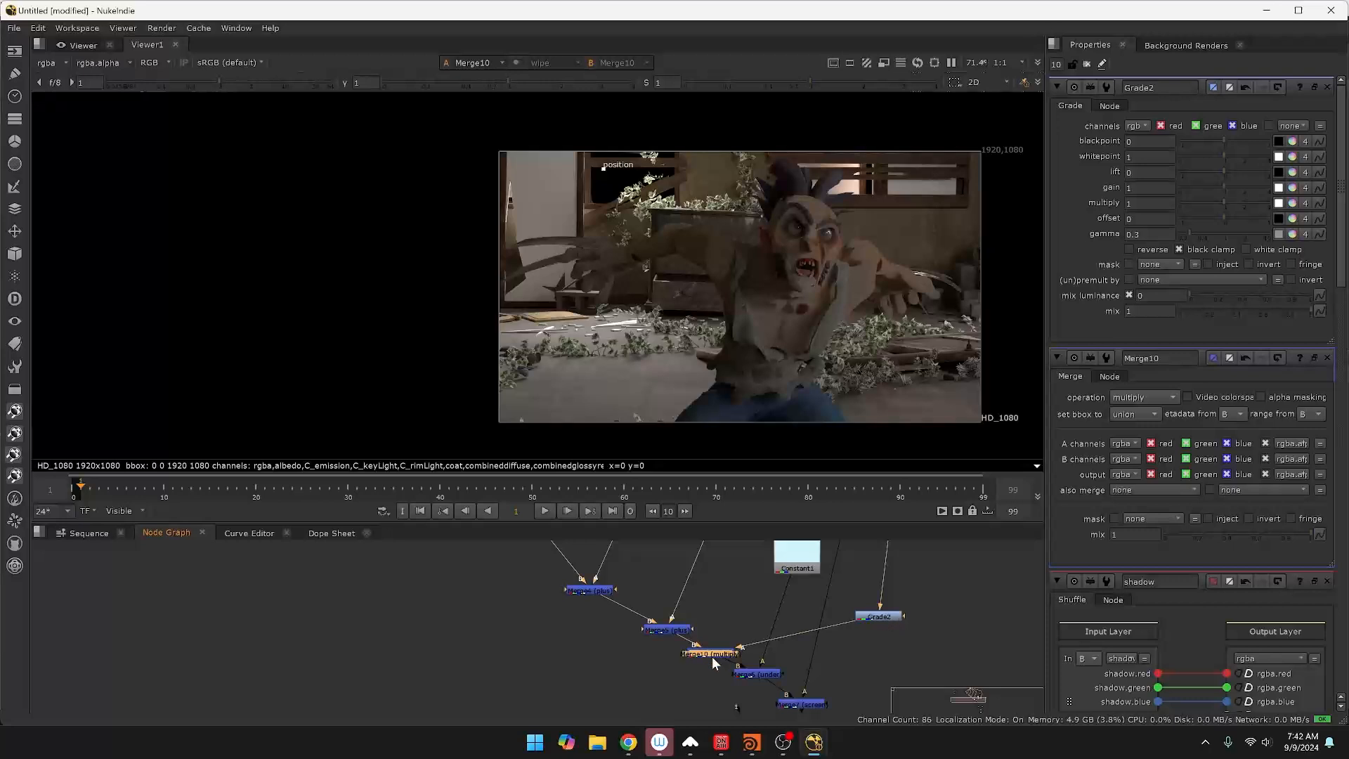
double_click(711, 657)
click(833, 609)
click(882, 617)
key(1)
scroll(979, 605, up, 3)
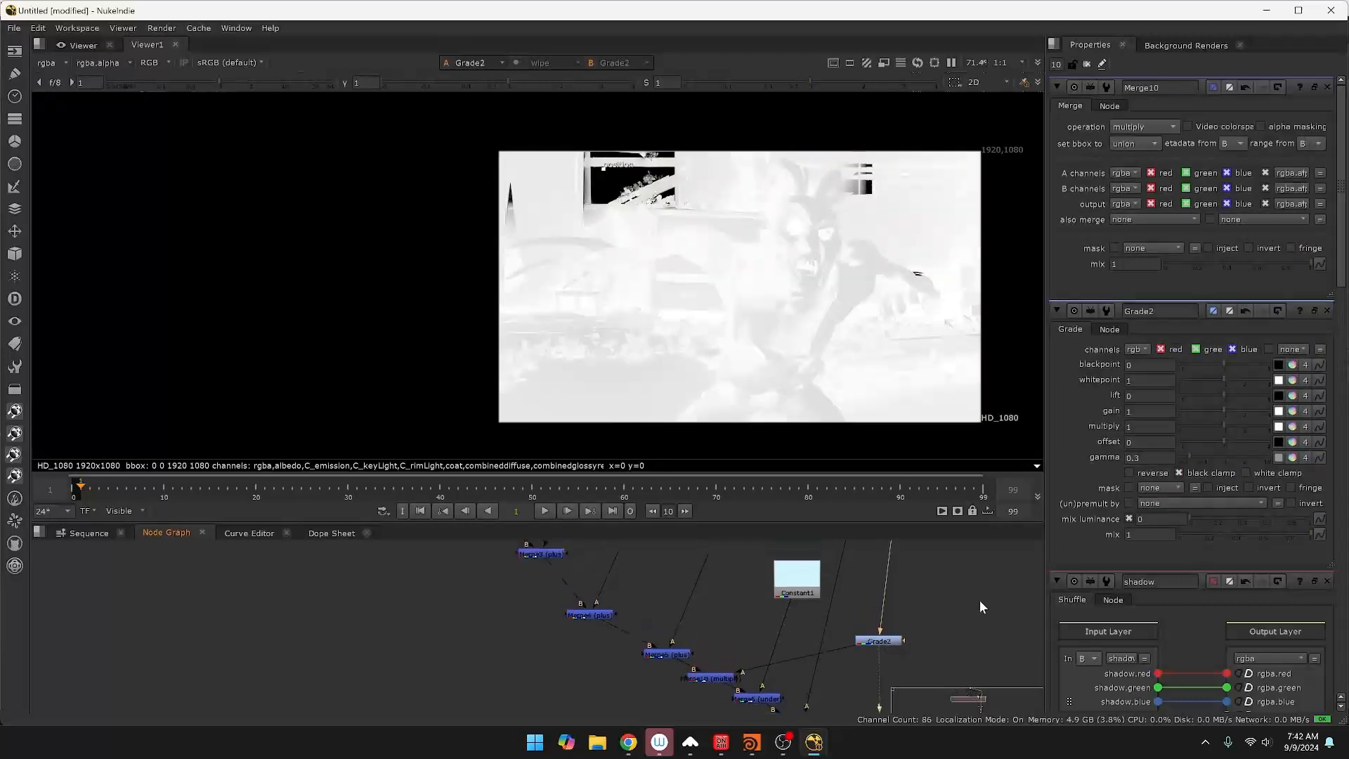
scroll(976, 617, down, 3)
middle_drag(961, 604, 921, 699)
click(899, 631)
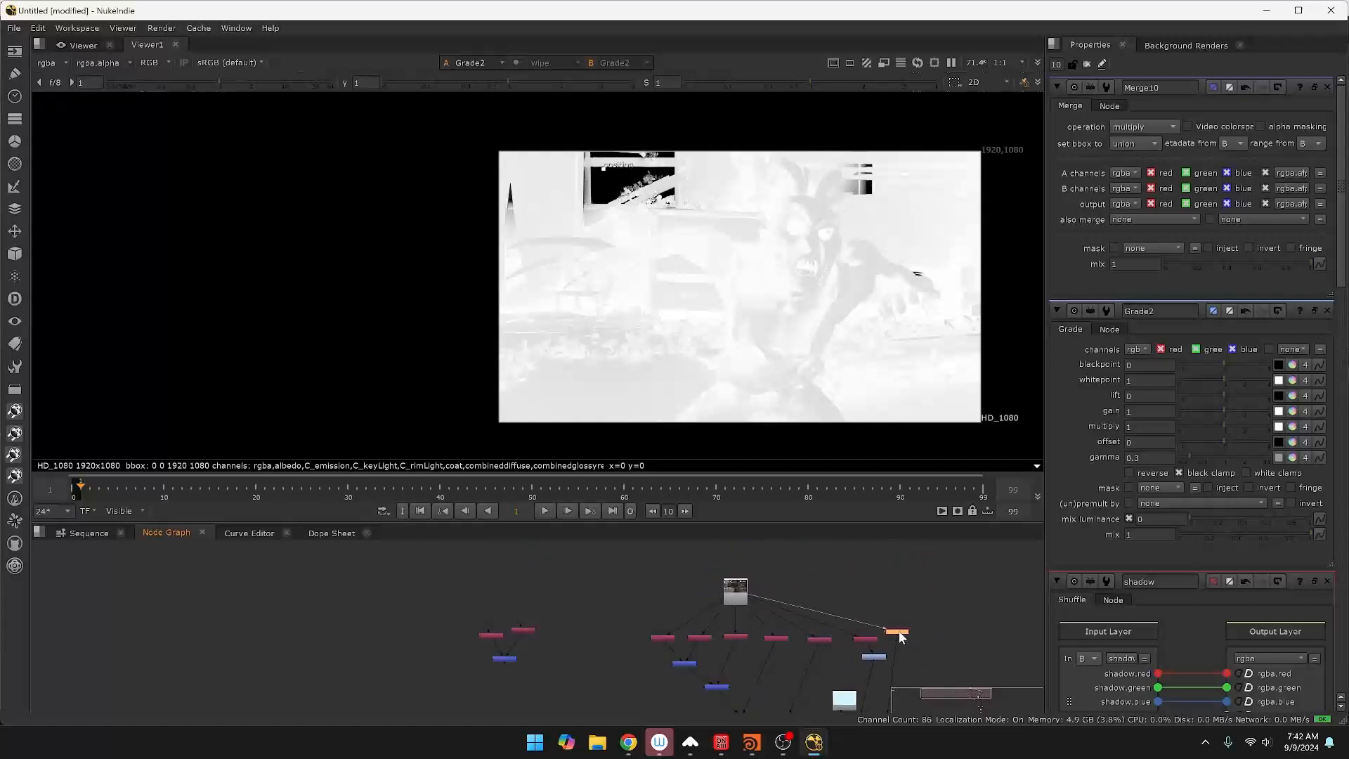
key(1)
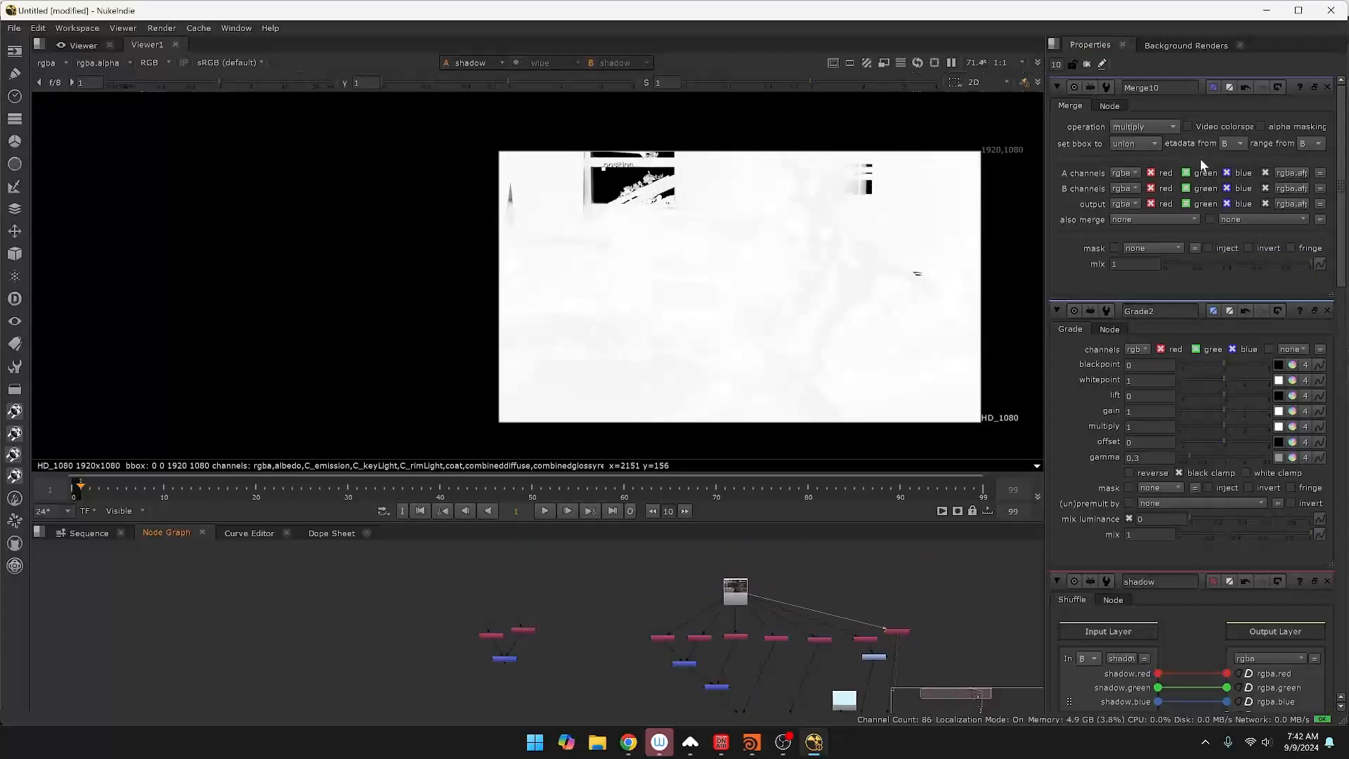
Try the average operation on Merge10, and set it back to multiply.
click(1153, 124)
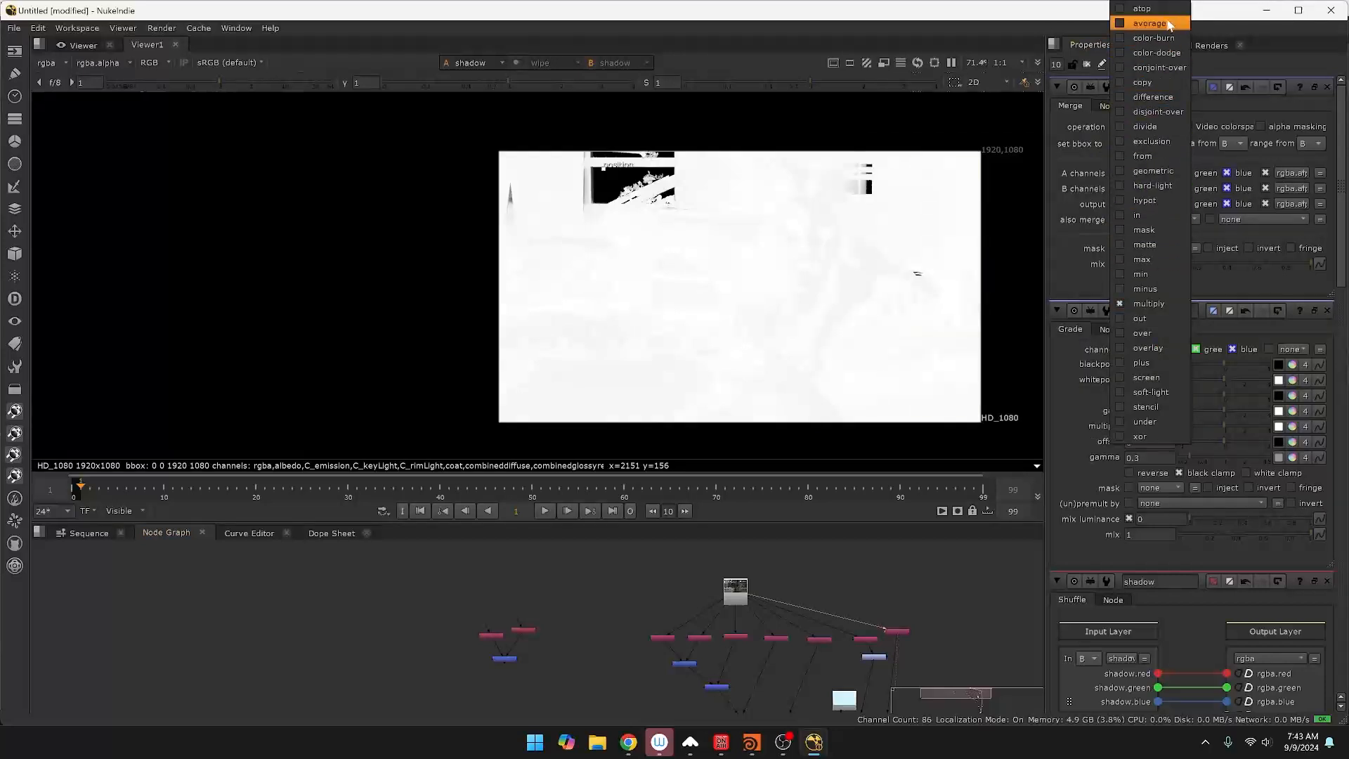
click(1169, 23)
click(1142, 124)
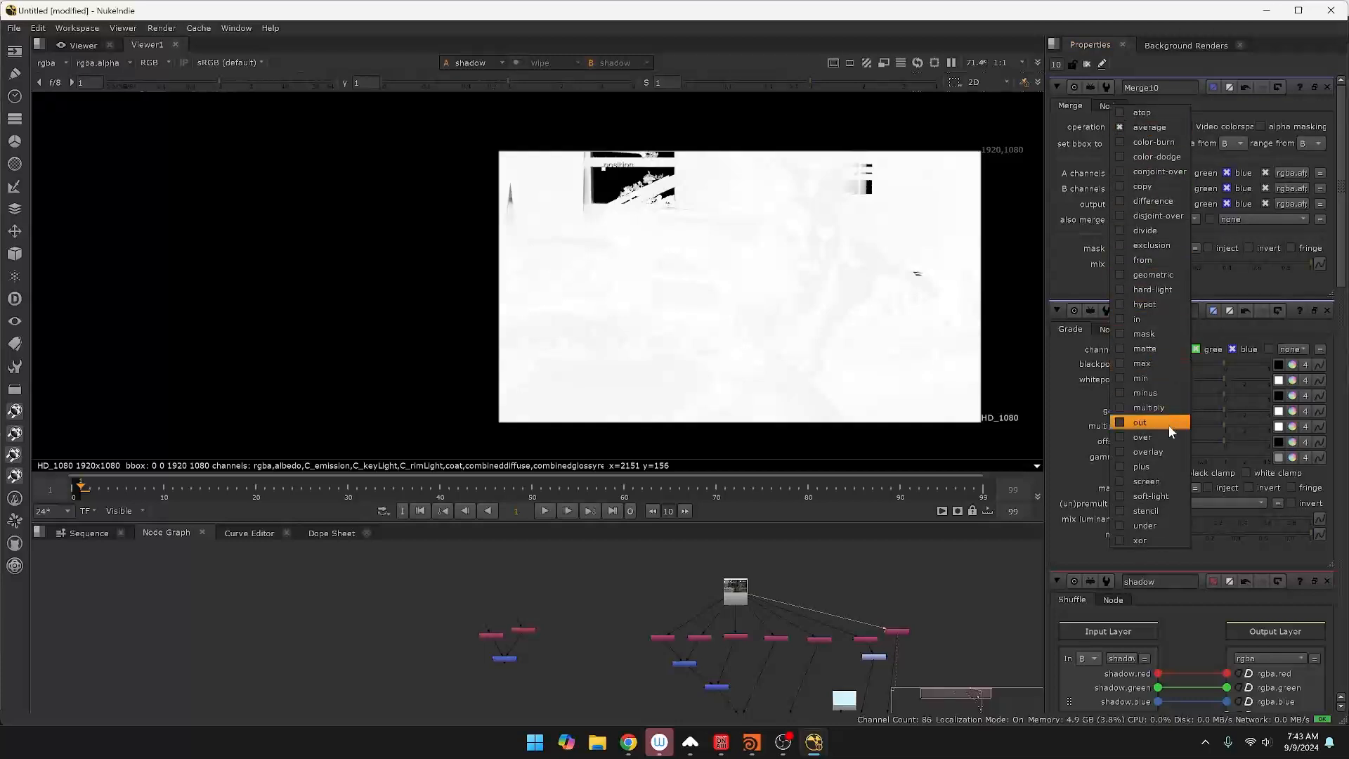
click(1164, 404)
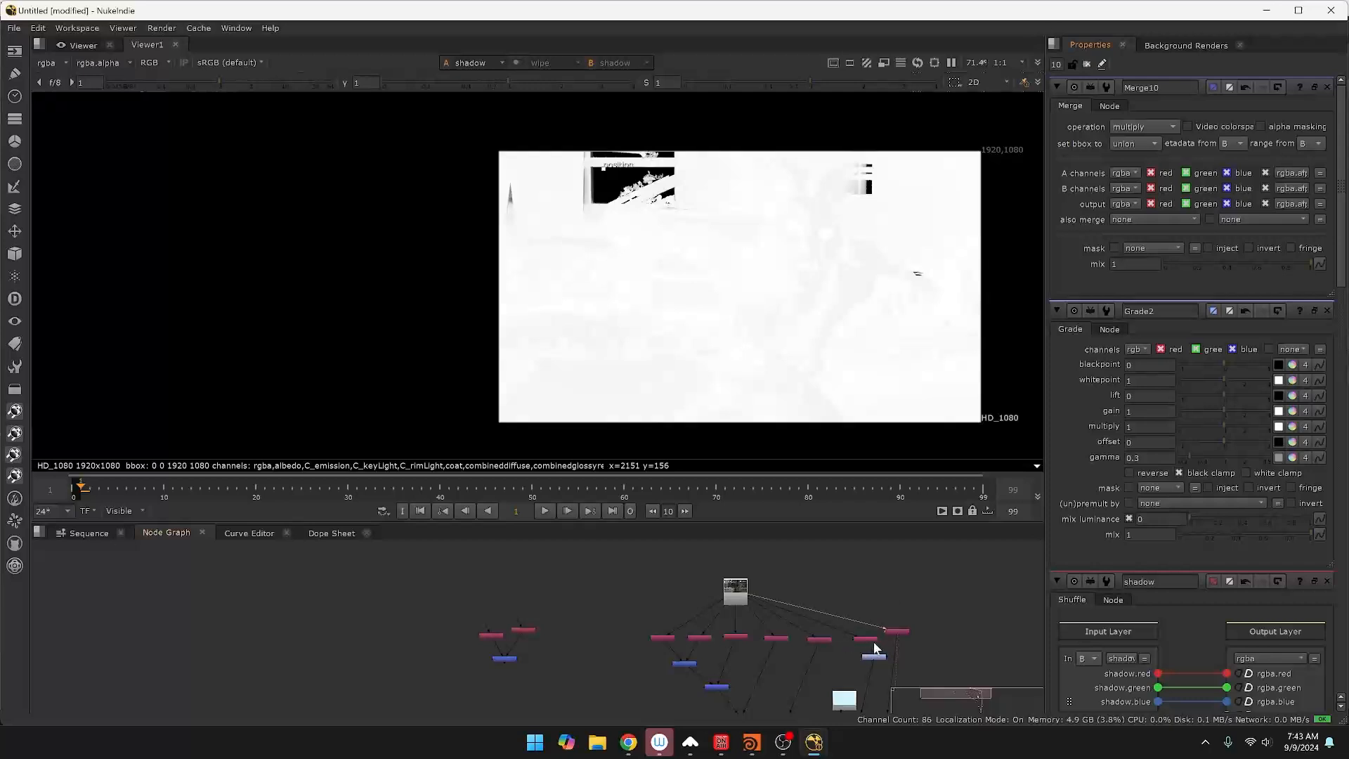
Set the shadow Shuffle's second input layer to alpha so that it feeds rgba.alpha.
double_click(896, 631)
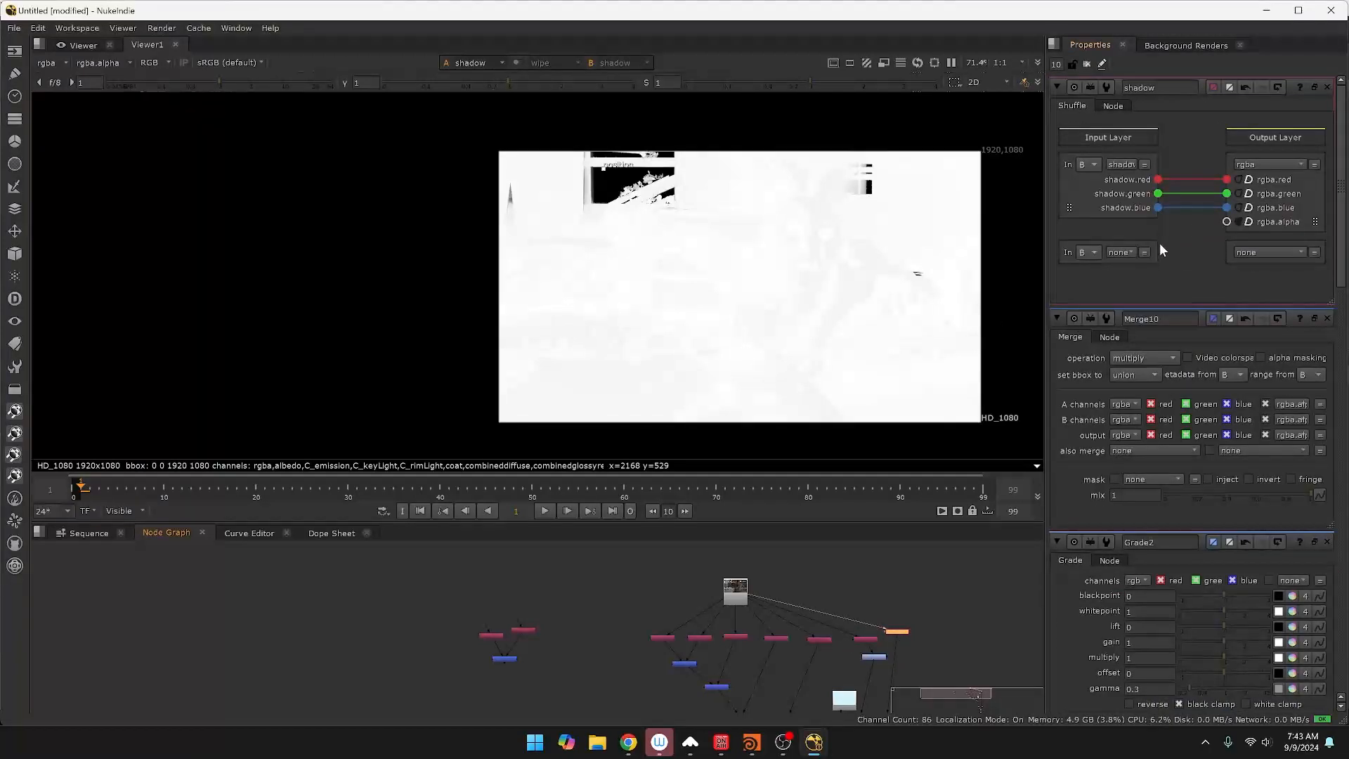
click(1120, 252)
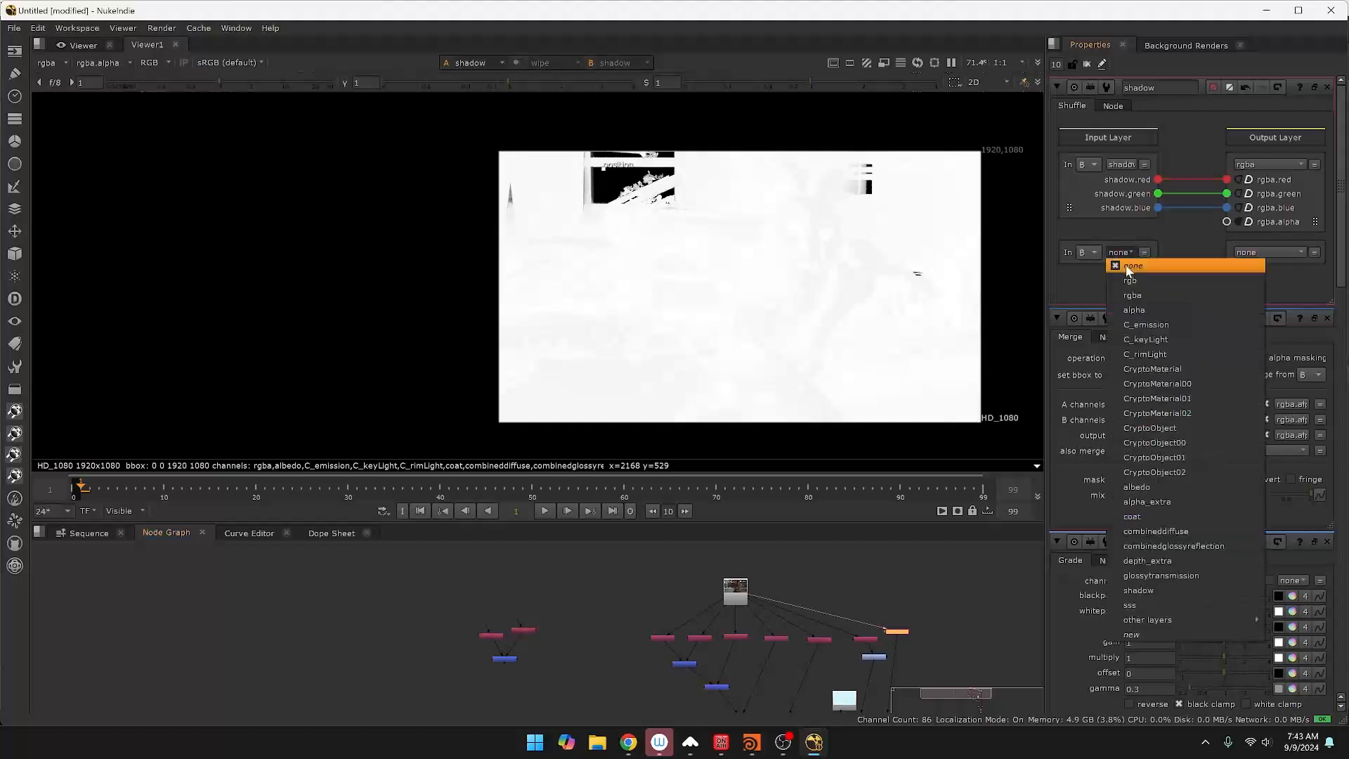
click(1139, 311)
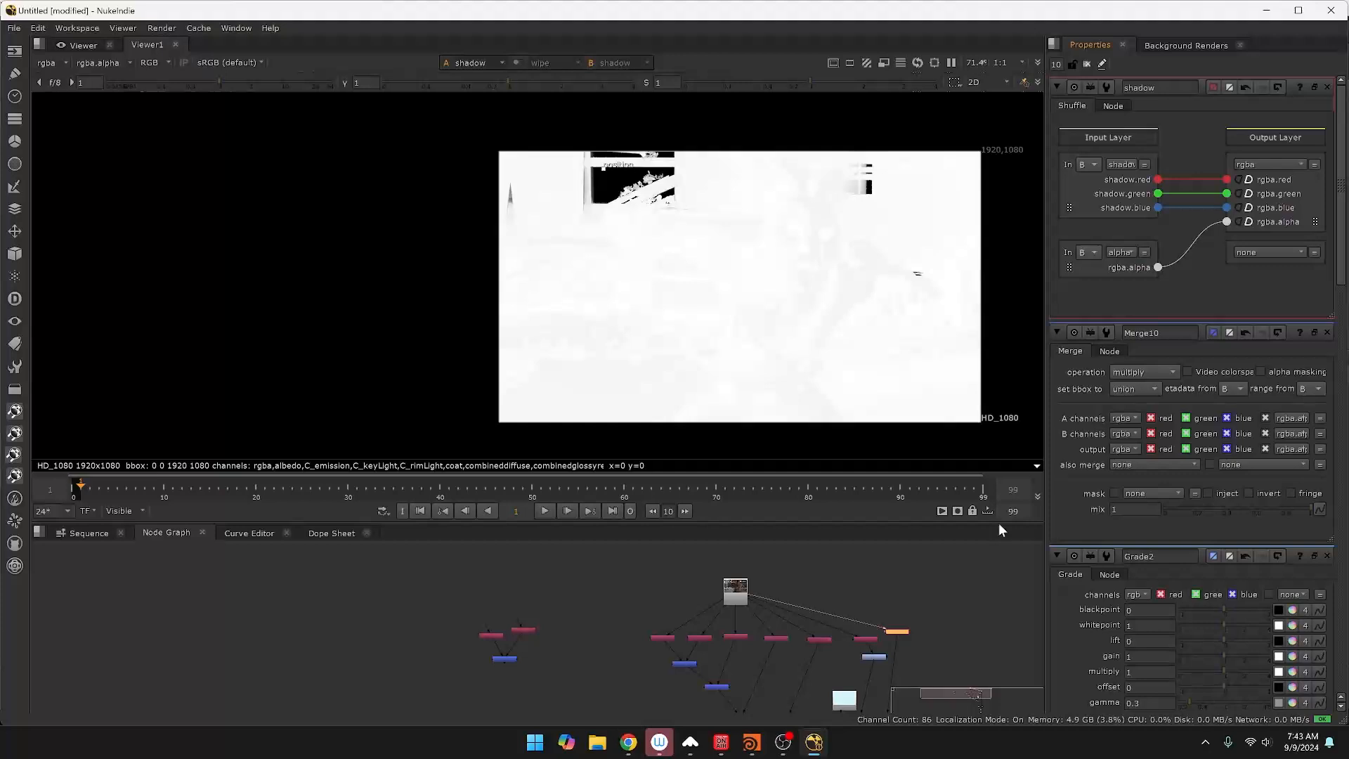
View the outputs of Merge10, Merge6 and Merge7 one after another to check the multiplied shadow.
middle_drag(941, 618, 926, 482)
middle_drag(919, 647, 948, 676)
scroll(917, 607, up, 1)
scroll(941, 684, up, 1)
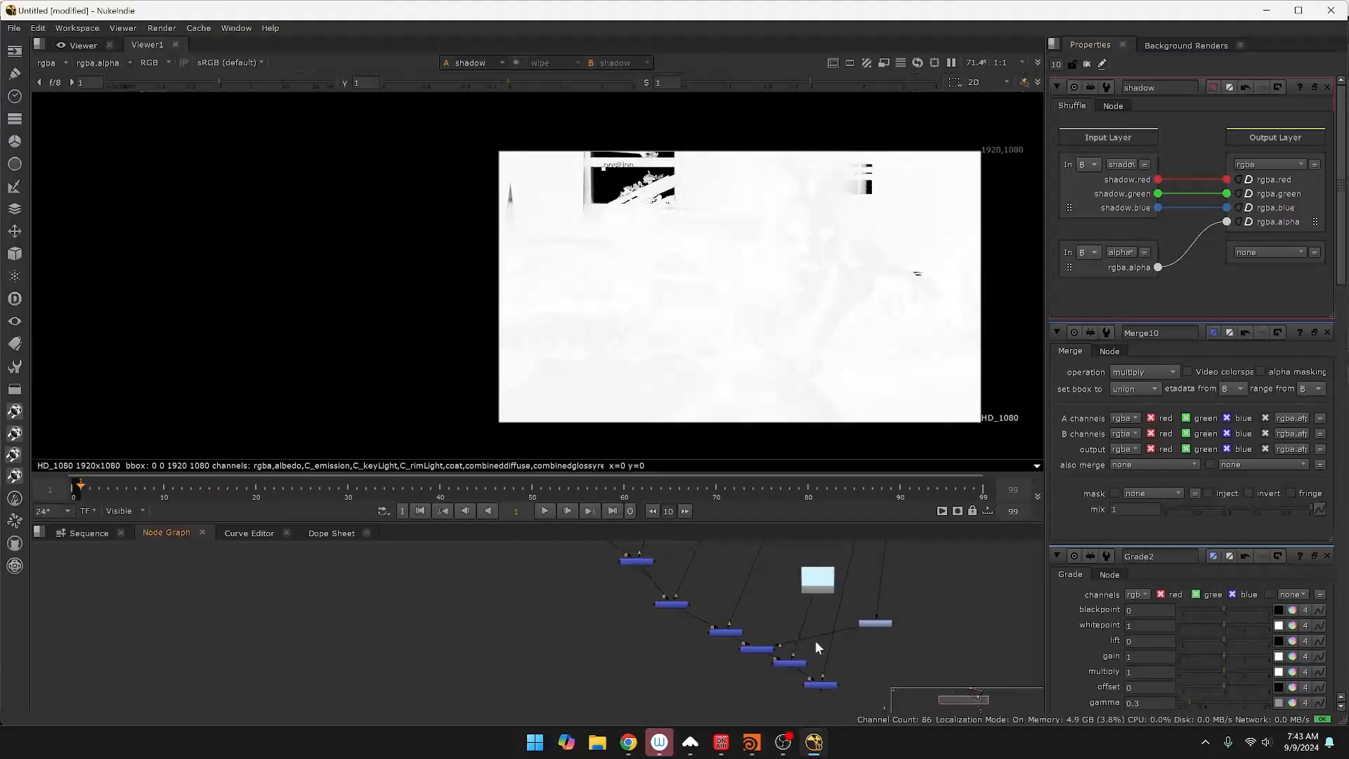
click(753, 648)
key(1)
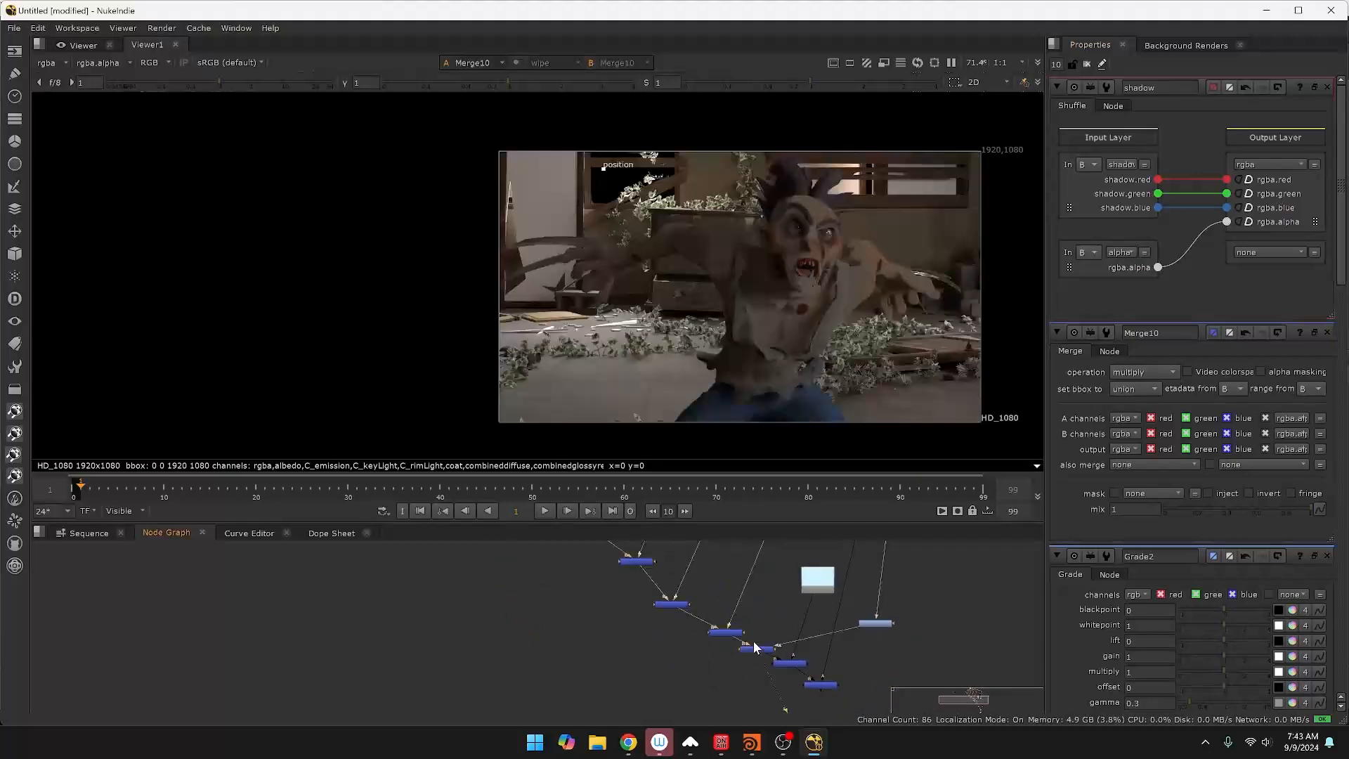
click(787, 662)
key(1)
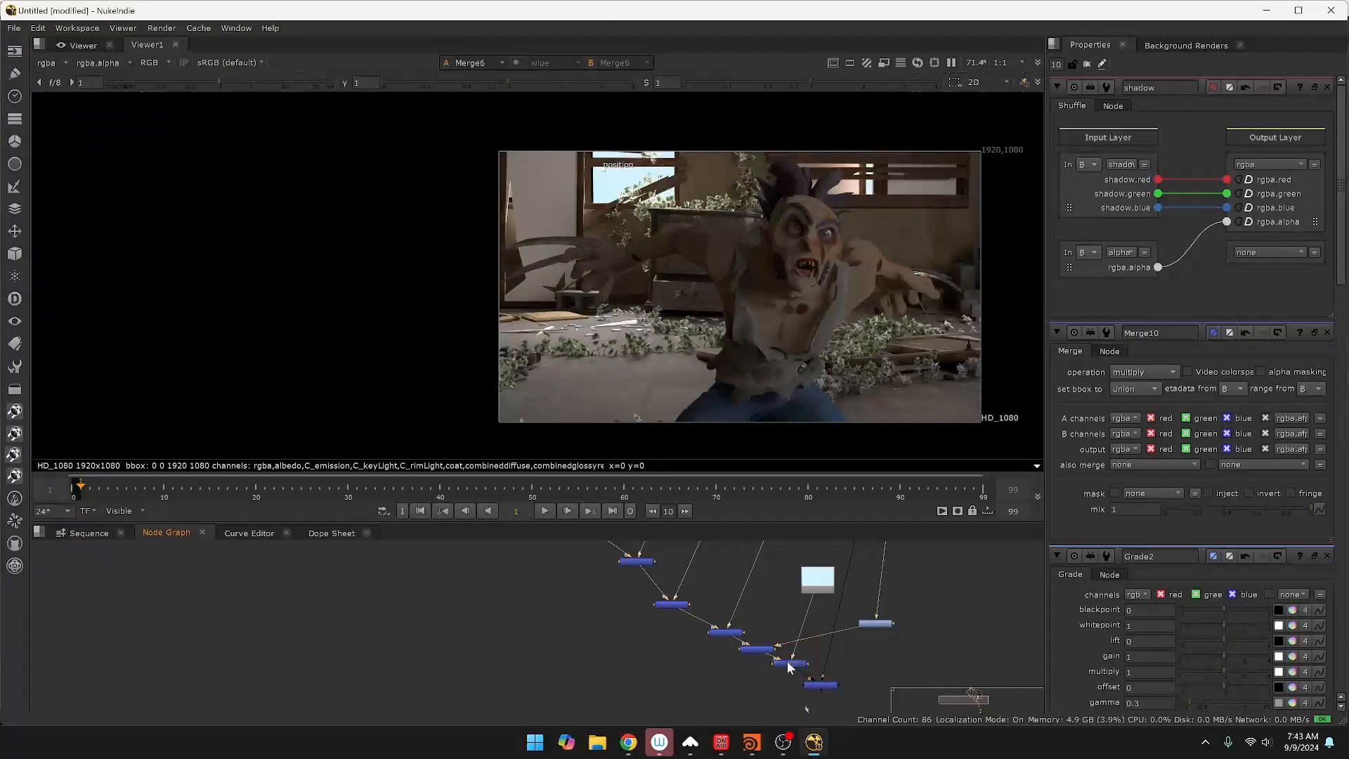
middle_drag(909, 674, 862, 558)
click(811, 647)
key(1)
Connect ColorCorrect1's input to Merge7 and view the final composite at ZDefocus1.
click(836, 664)
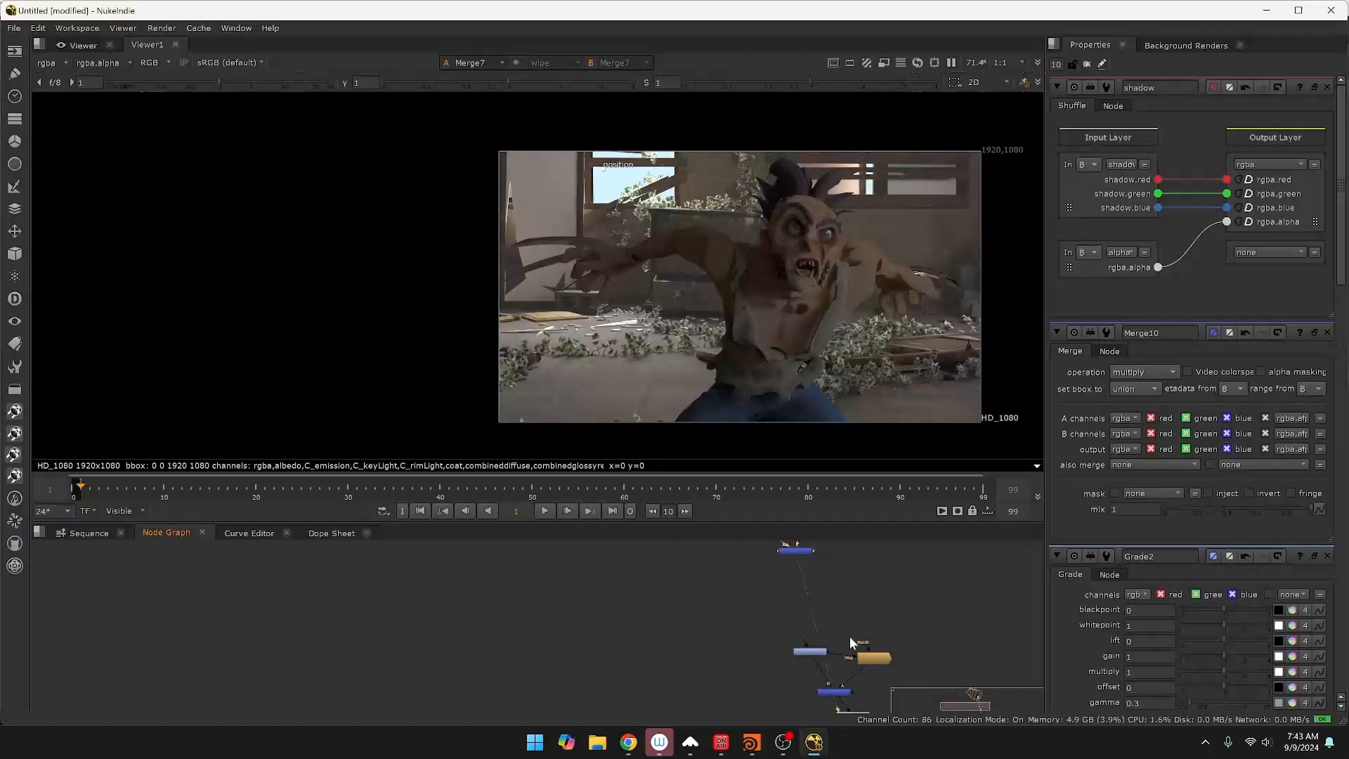
scroll(851, 635, up, 3)
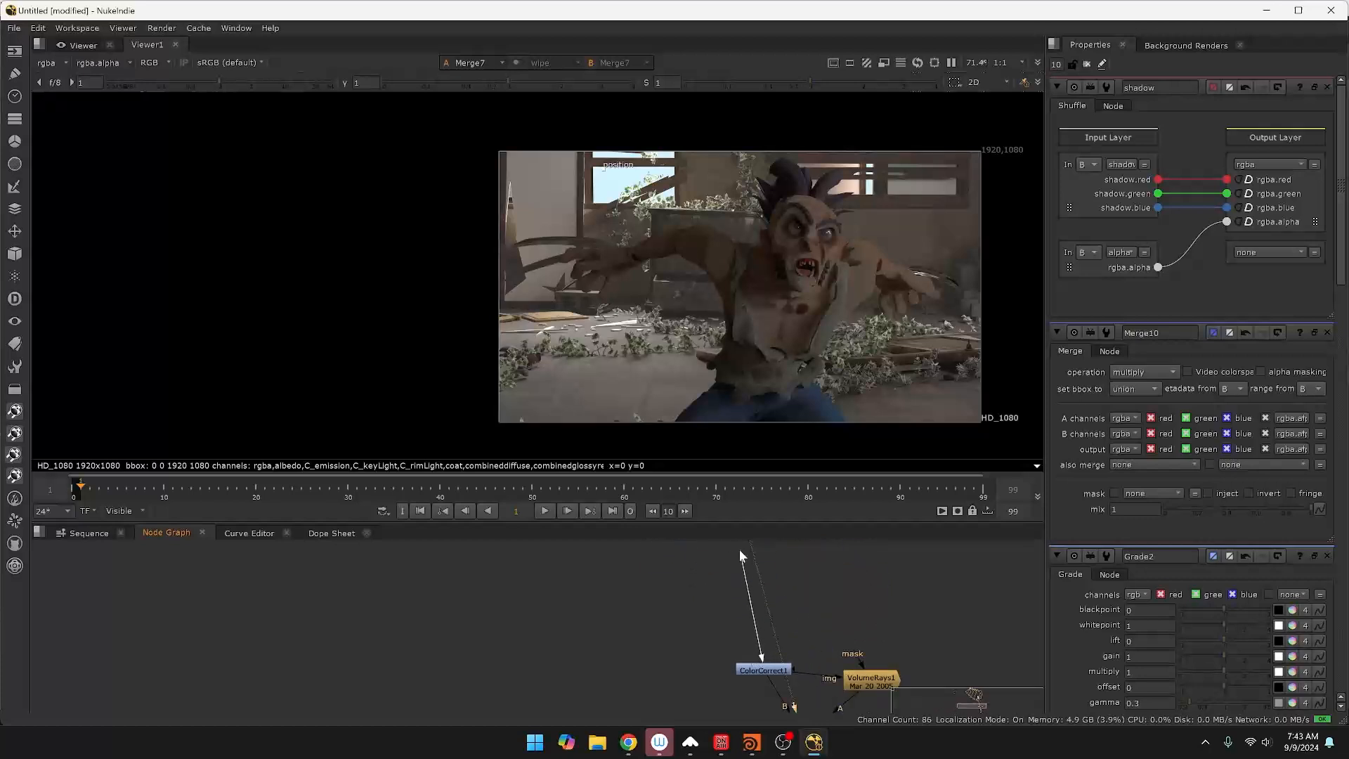
scroll(749, 597, down, 3)
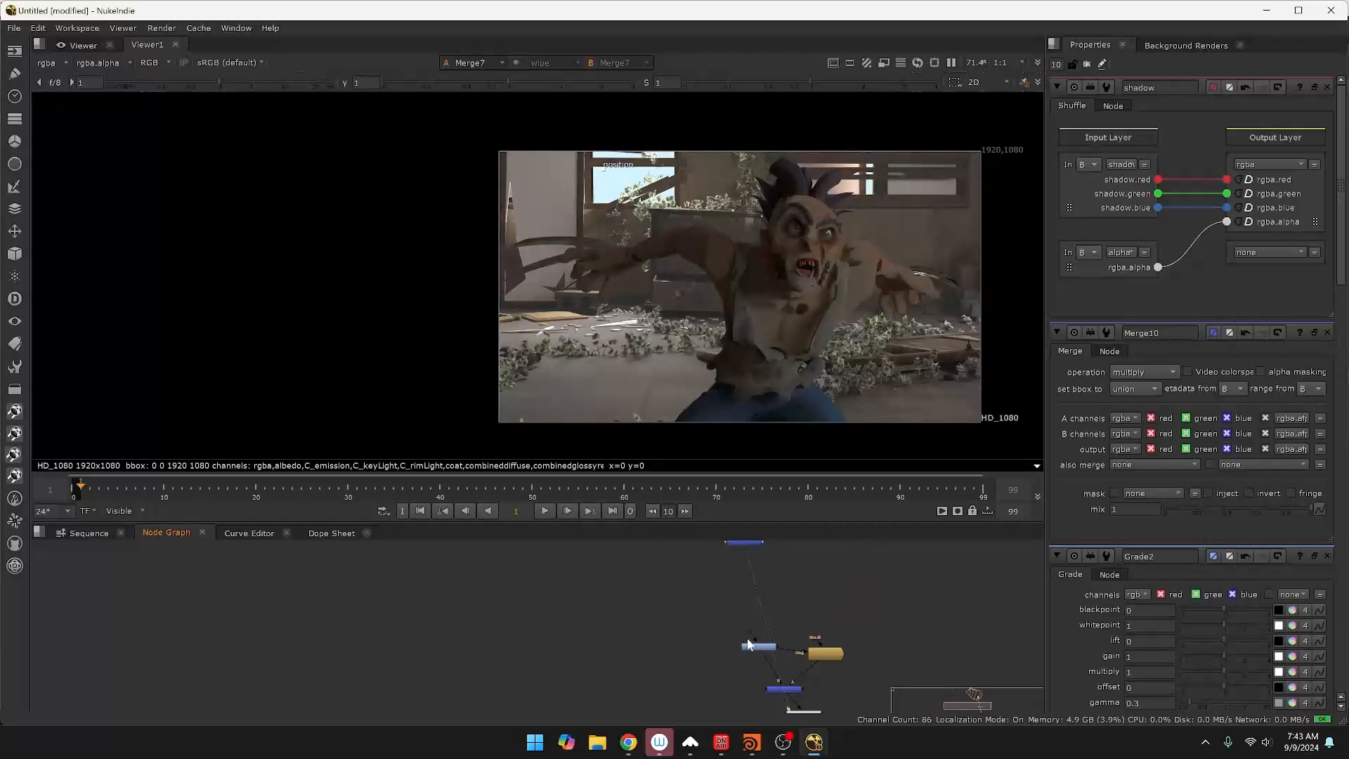
drag(754, 563, 742, 541)
middle_drag(838, 688, 832, 588)
key(1)
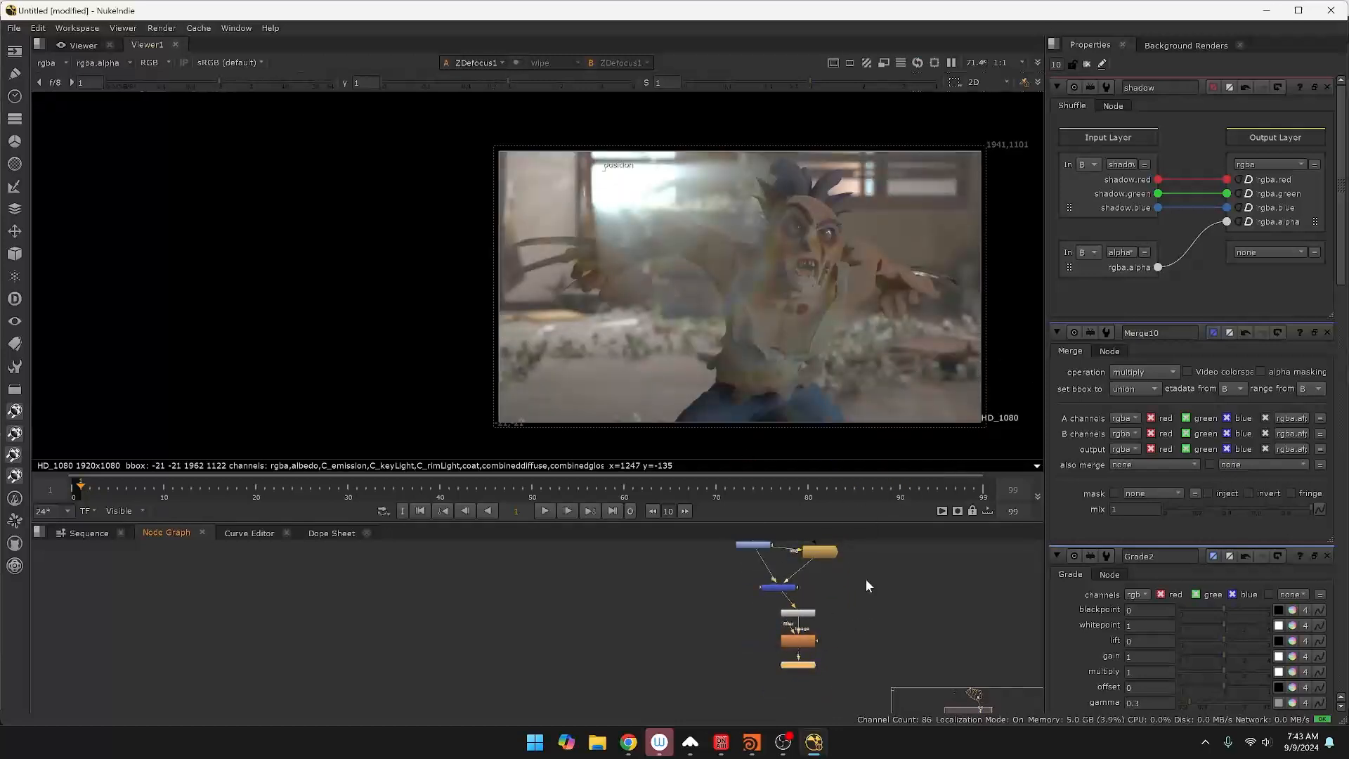
Set Grade2's gamma to 0.26 while viewing the final composite.
middle_drag(865, 604, 864, 742)
mouse_move(895, 571)
middle_down()
mouse_move(883, 712)
mouse_move(860, 731)
middle_up()
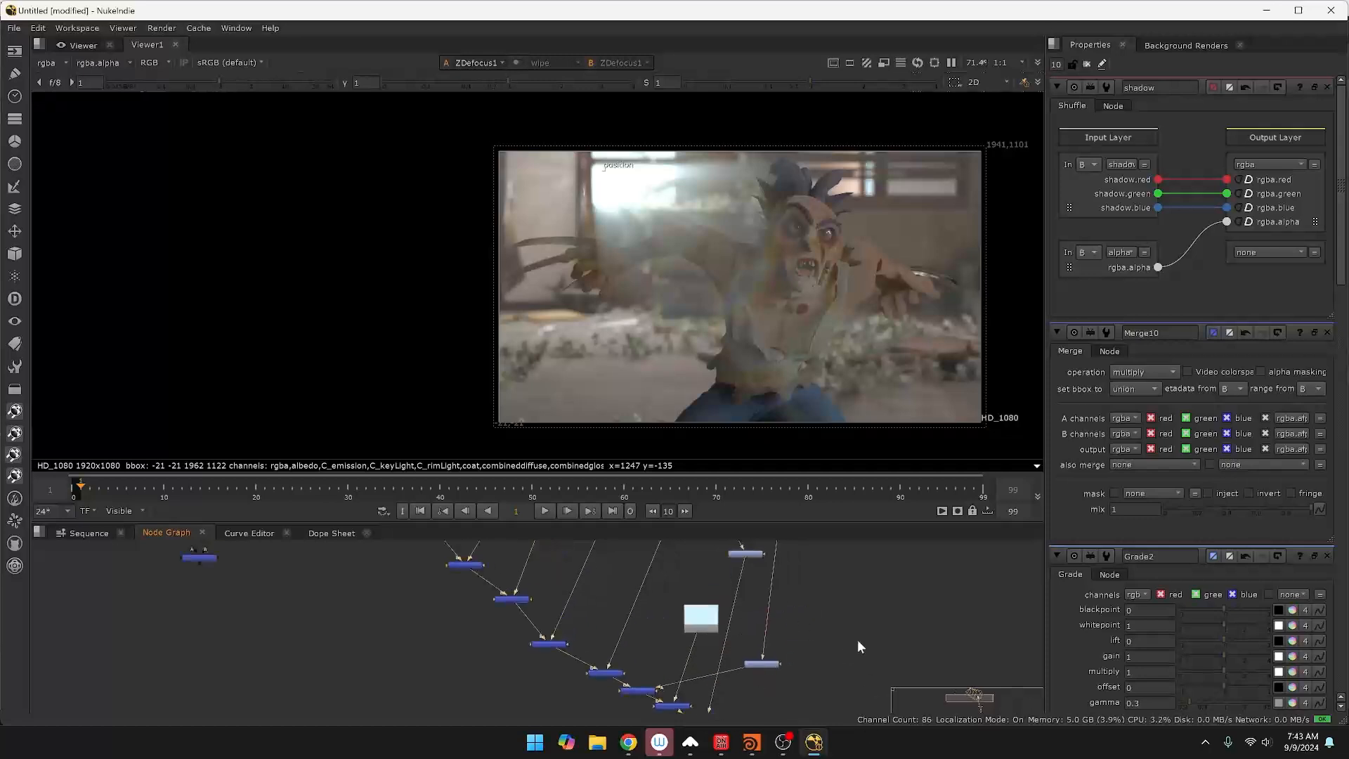
double_click(761, 663)
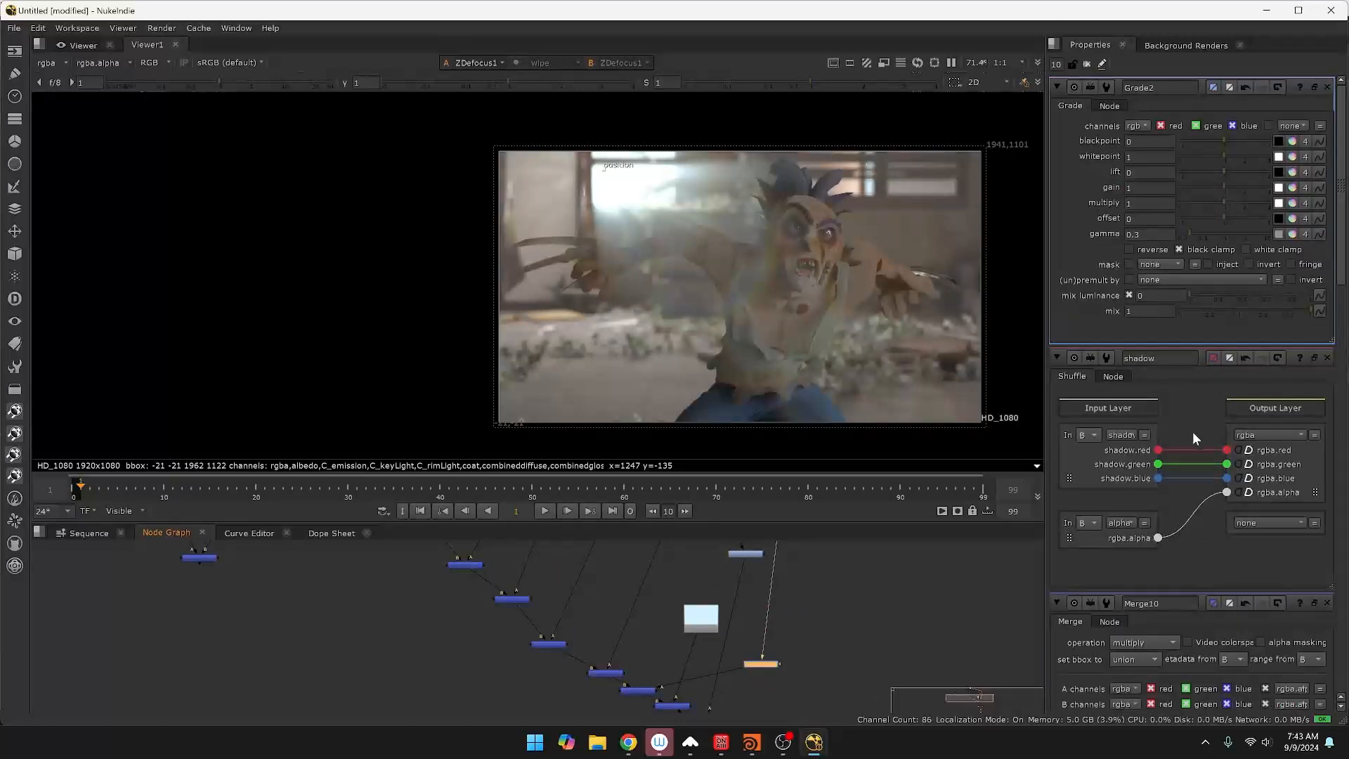
click(1224, 230)
drag(1221, 230, 1186, 237)
scroll(878, 610, up, 4)
scroll(843, 669, down, 7)
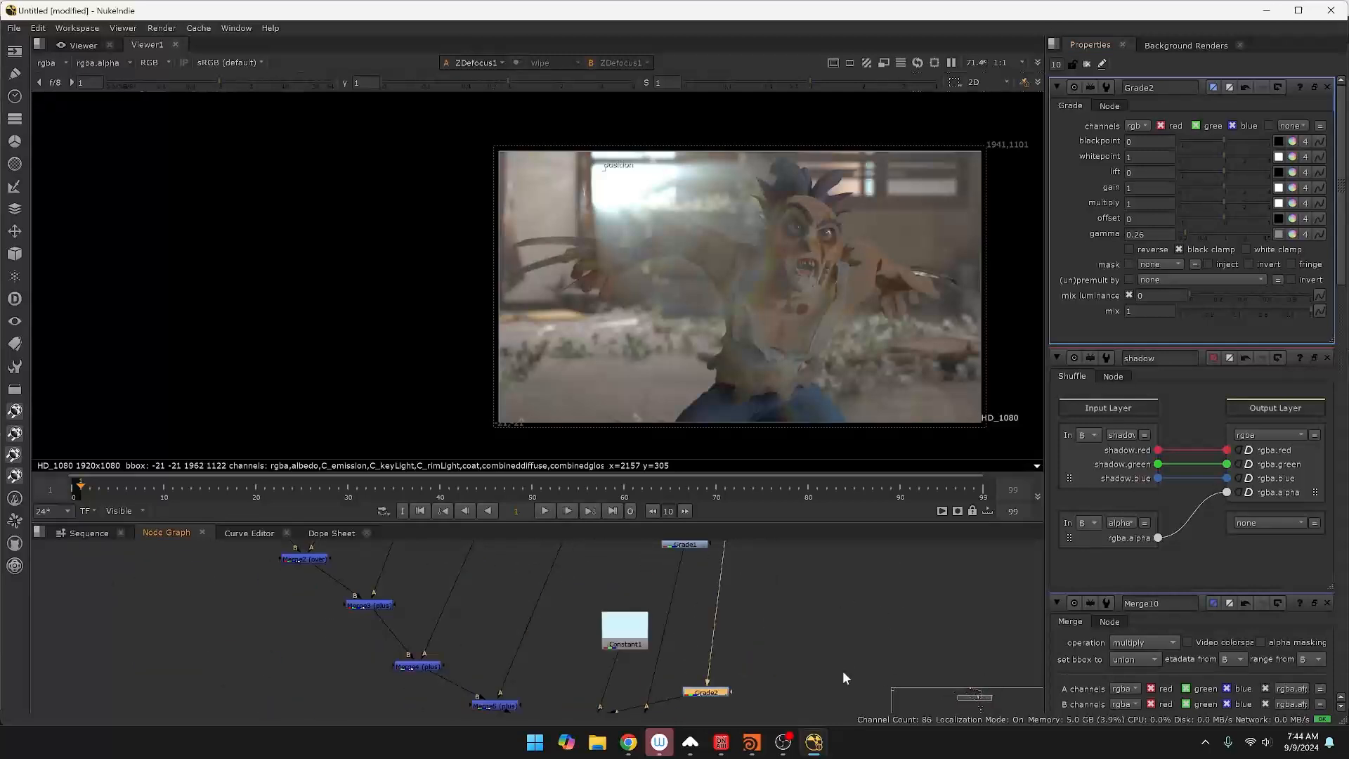
Tidy the node graph by centring the Read node above the Shuffles and respacing the shadow Shuffle and Grade1.
scroll(848, 643, up, 4)
scroll(803, 572, down, 5)
middle_drag(831, 618, 865, 651)
scroll(866, 651, down, 1)
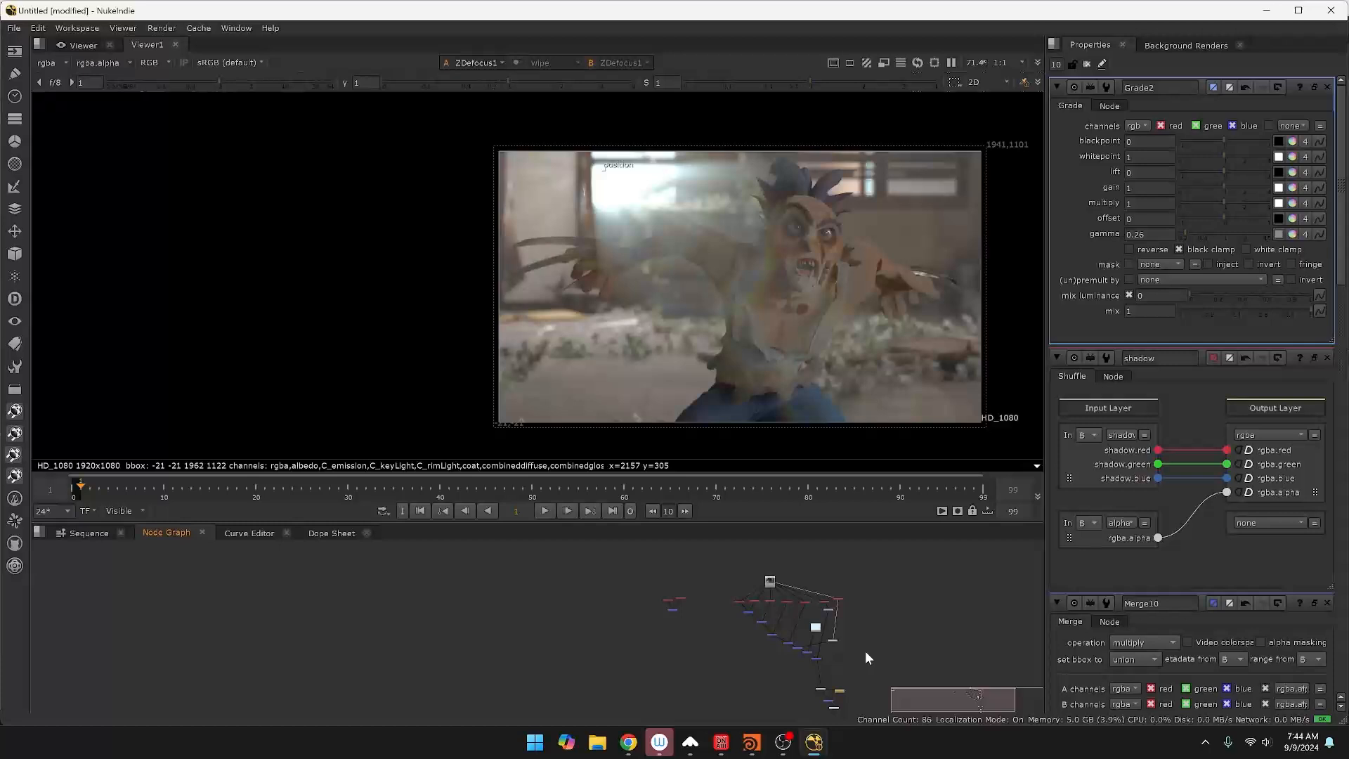
drag(766, 579, 786, 575)
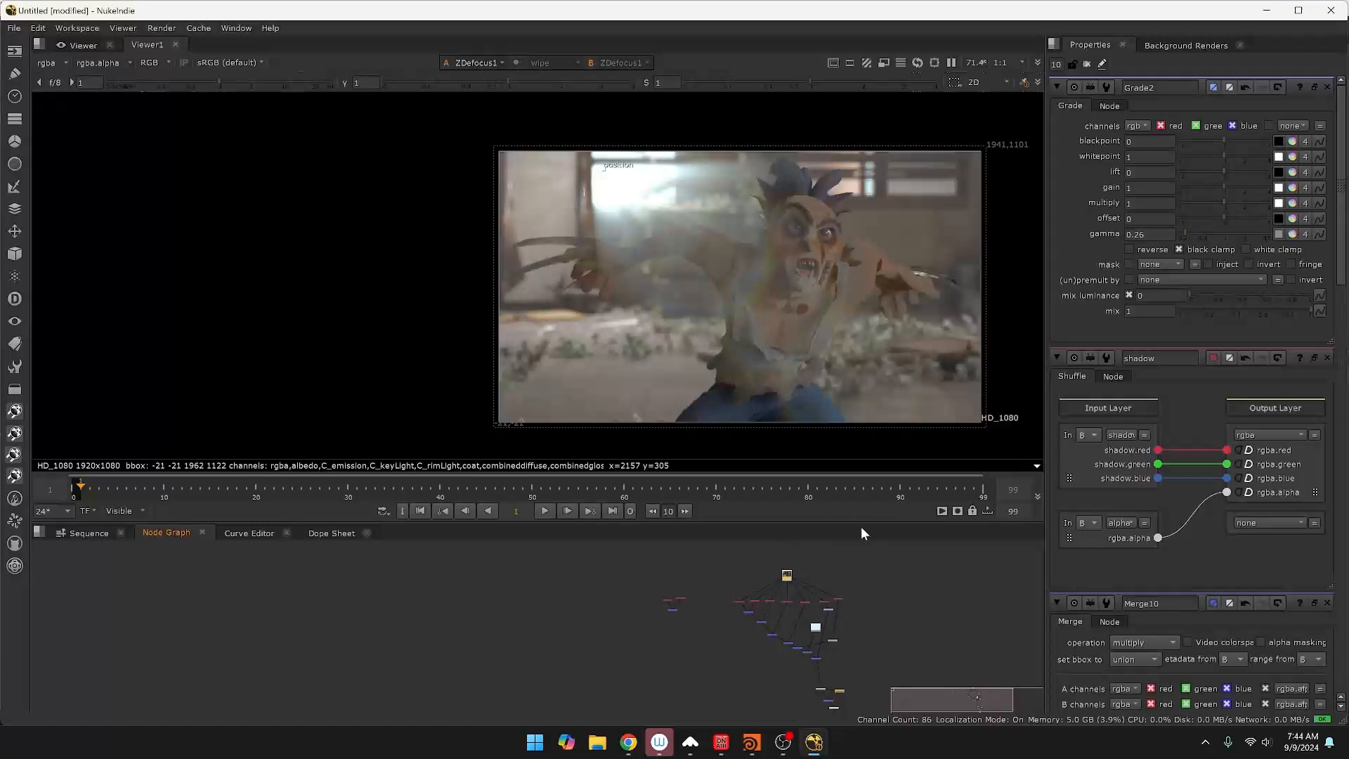
drag(636, 571, 707, 627)
scroll(686, 608, up, 2)
scroll(686, 609, up, 2)
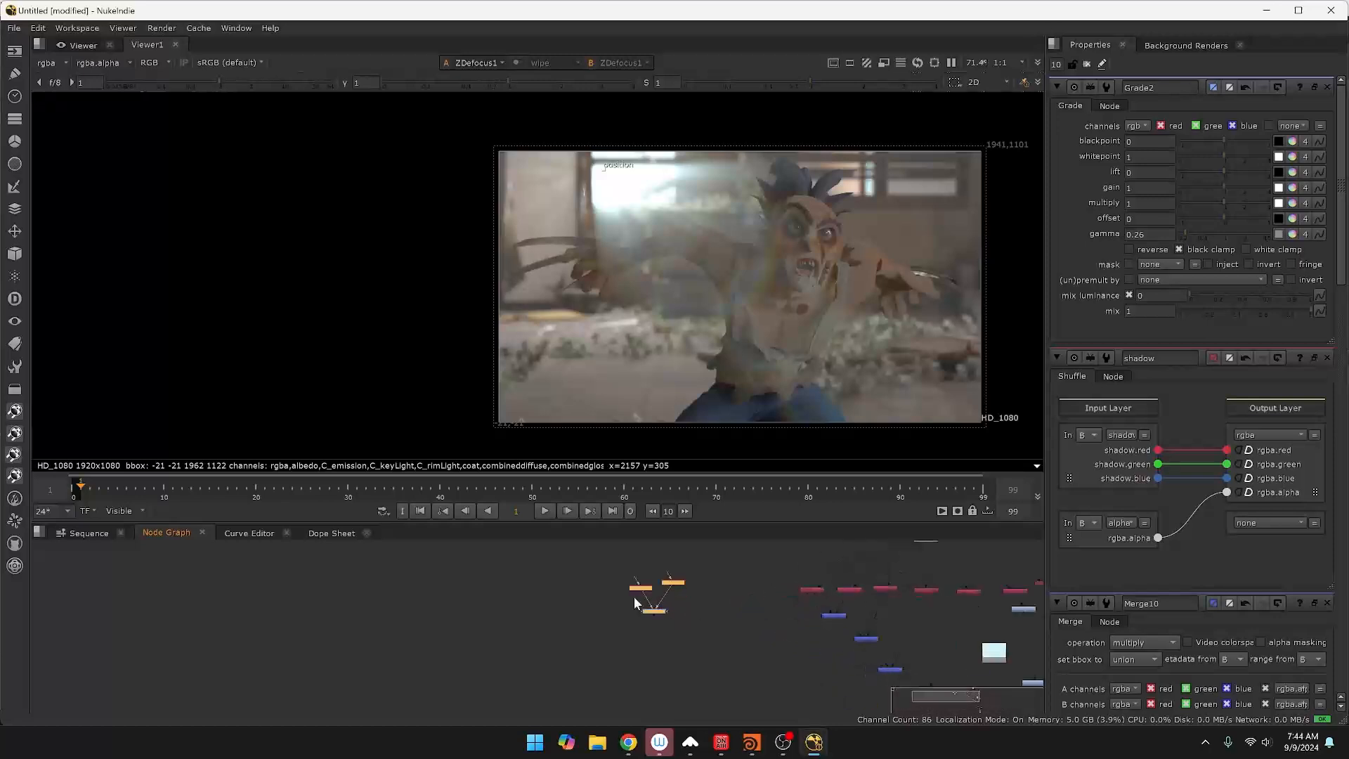
middle_drag(796, 561, 708, 591)
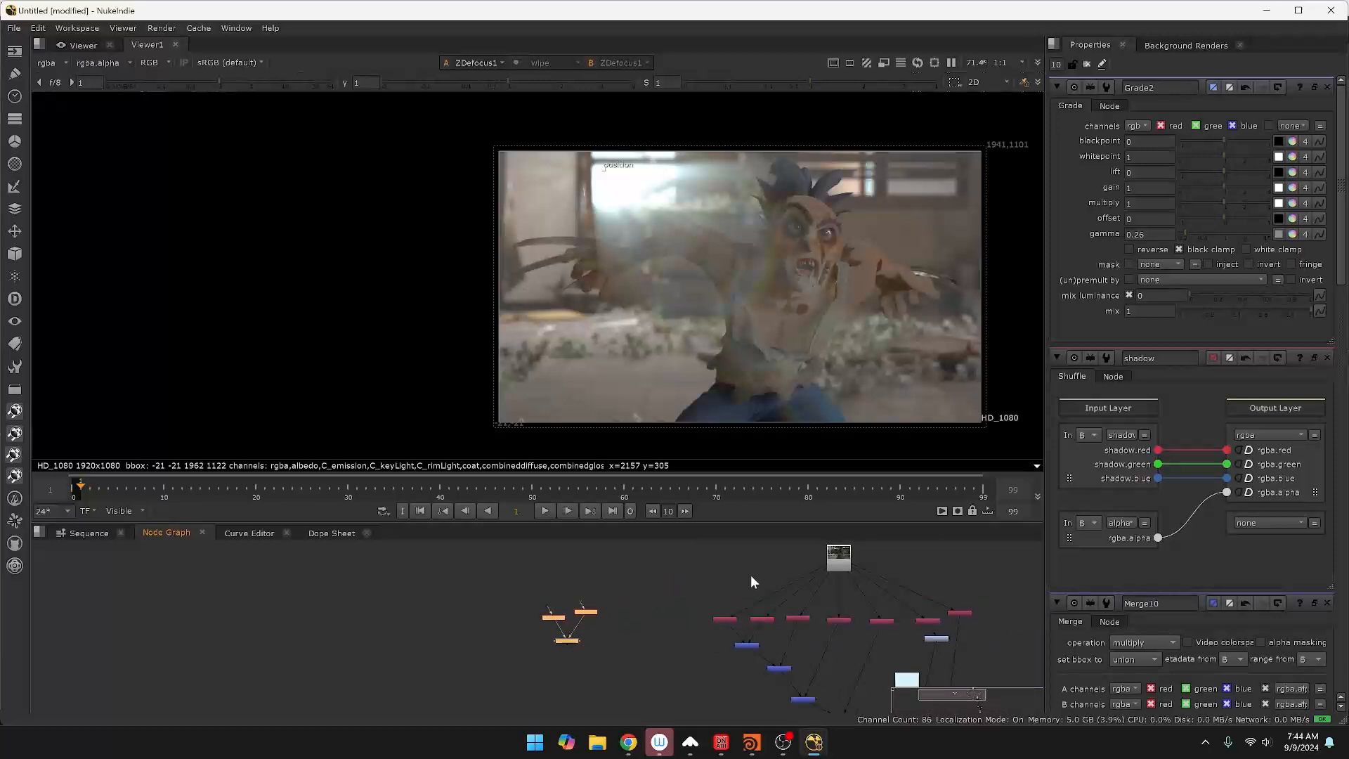
drag(963, 616, 934, 652)
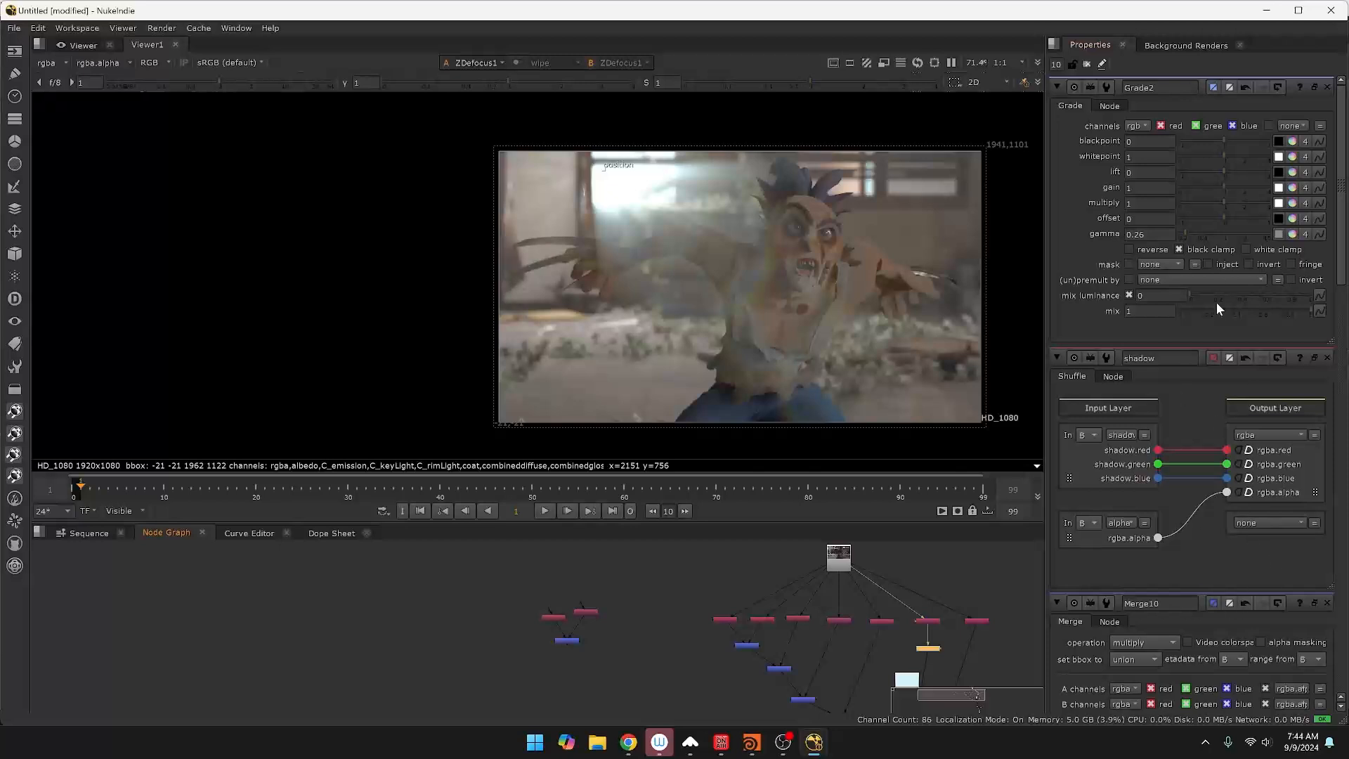
click(784, 743)
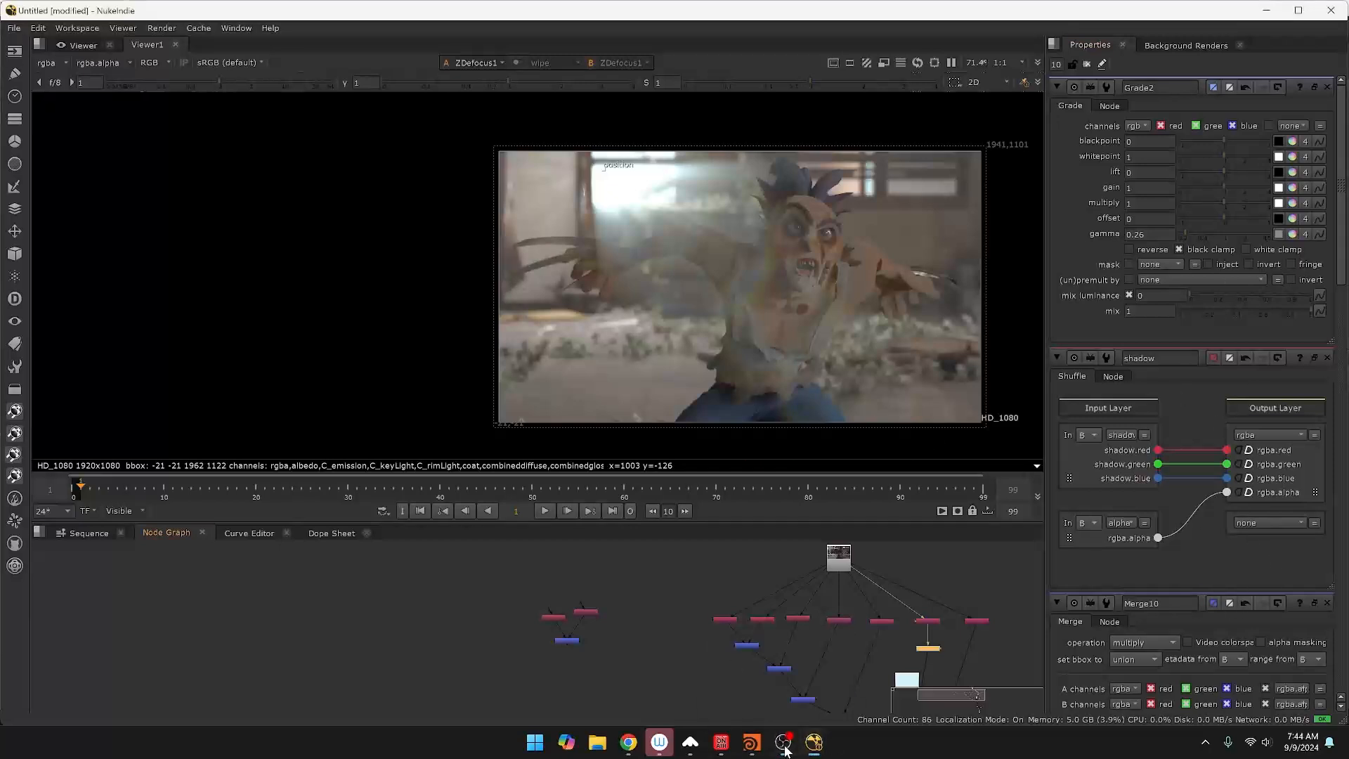